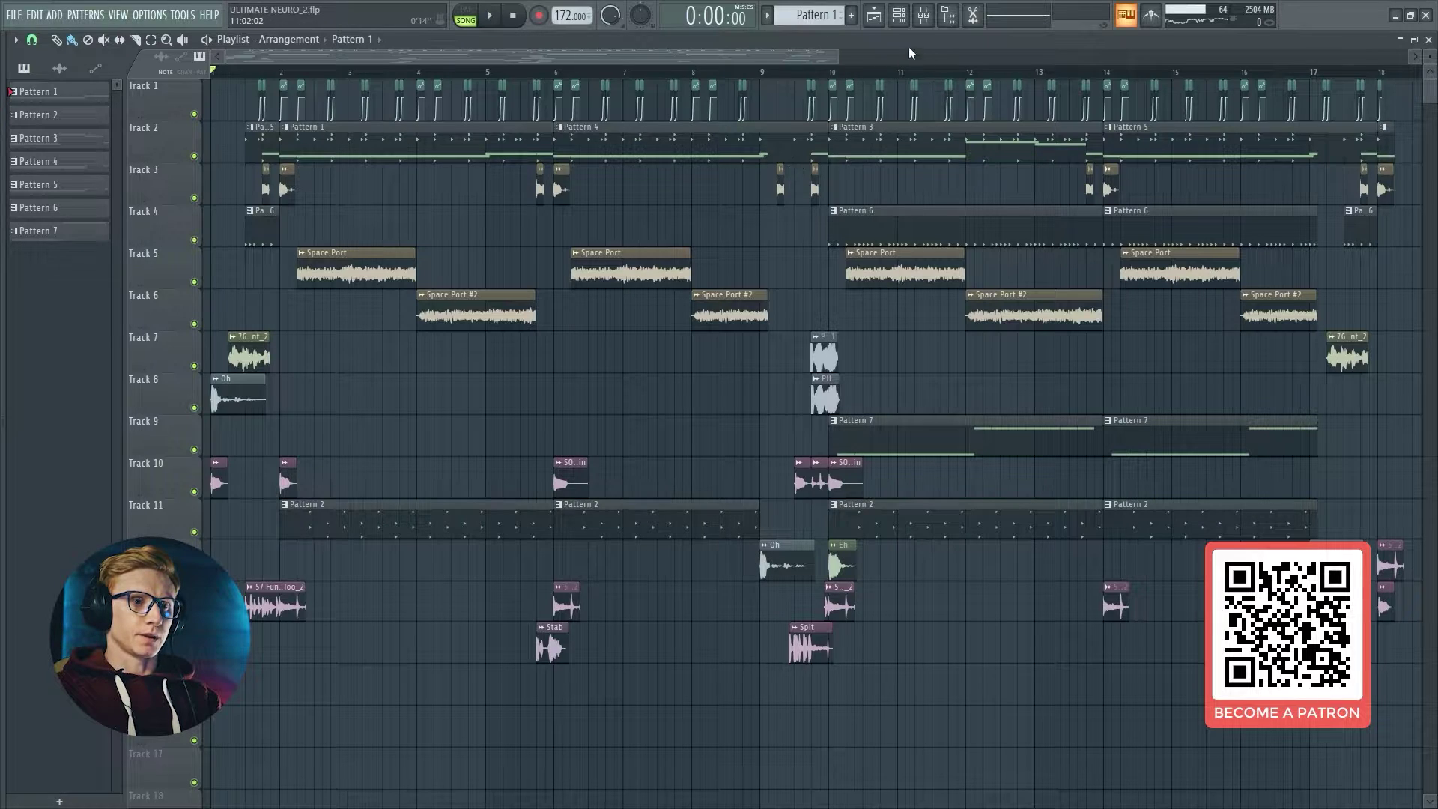
Step: Bring up the channel rack and open the first Serum instrument's plugin window
click(923, 15)
key(F6)
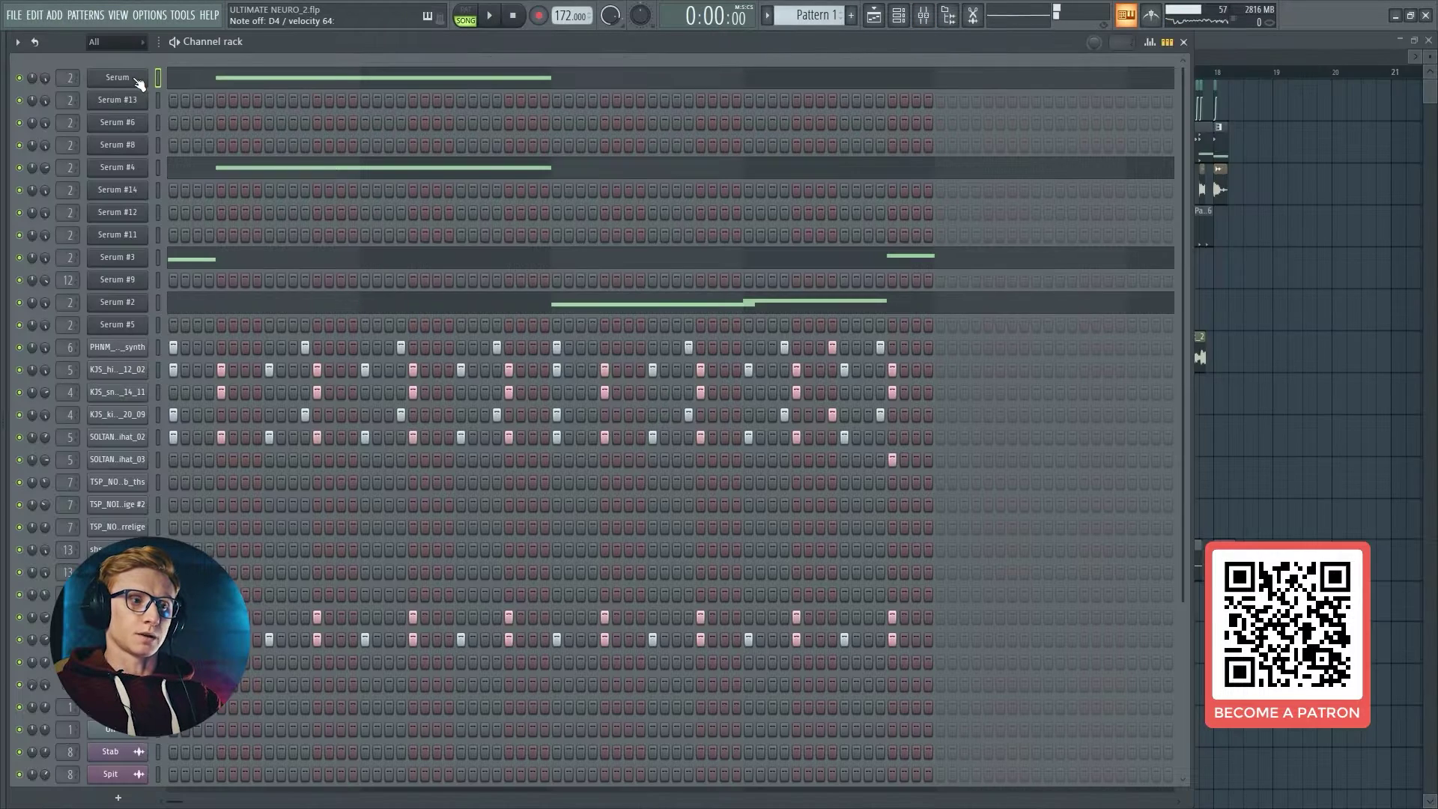
click(133, 80)
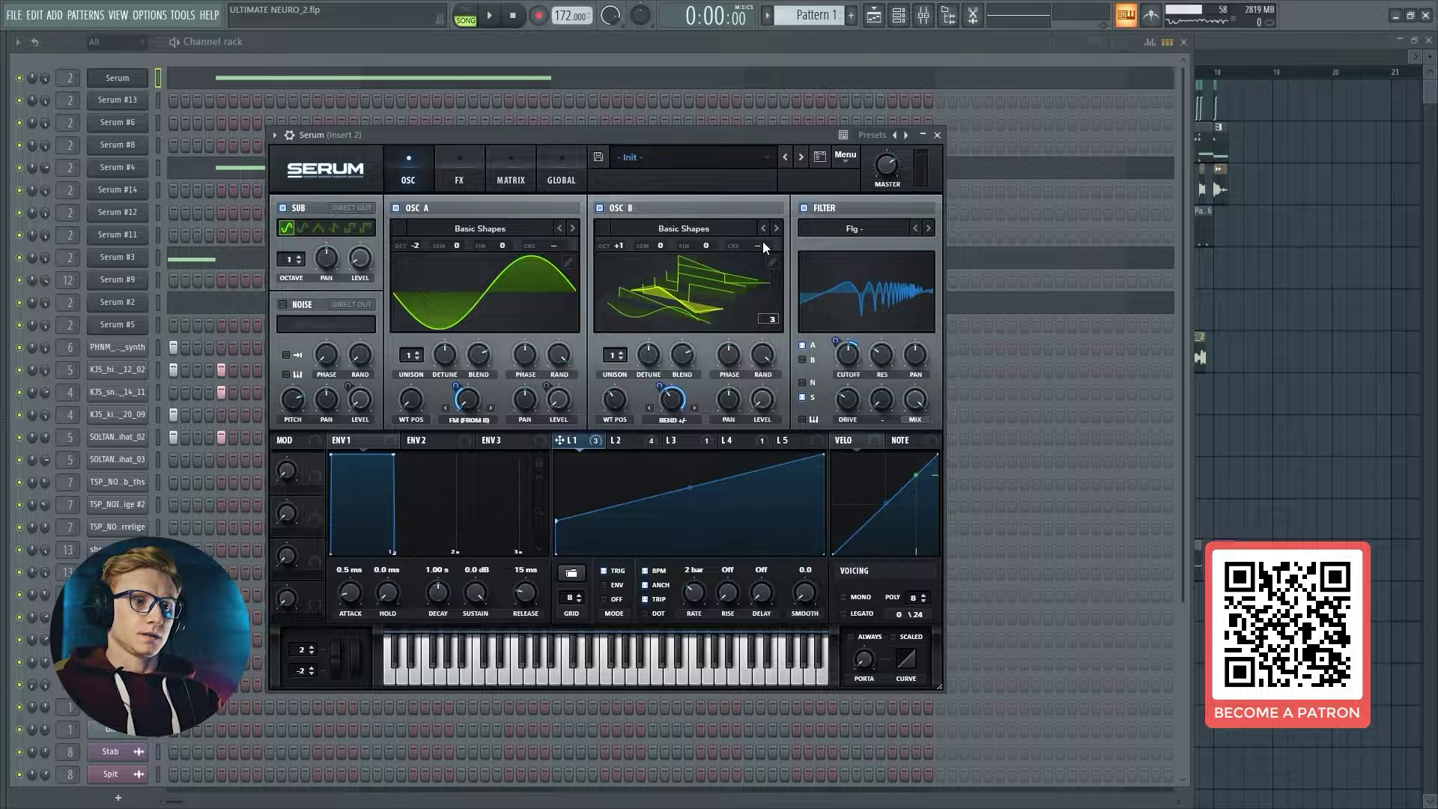
Step: Examine the shape and assignments of LFO 2 and return to LFO 1
click(622, 439)
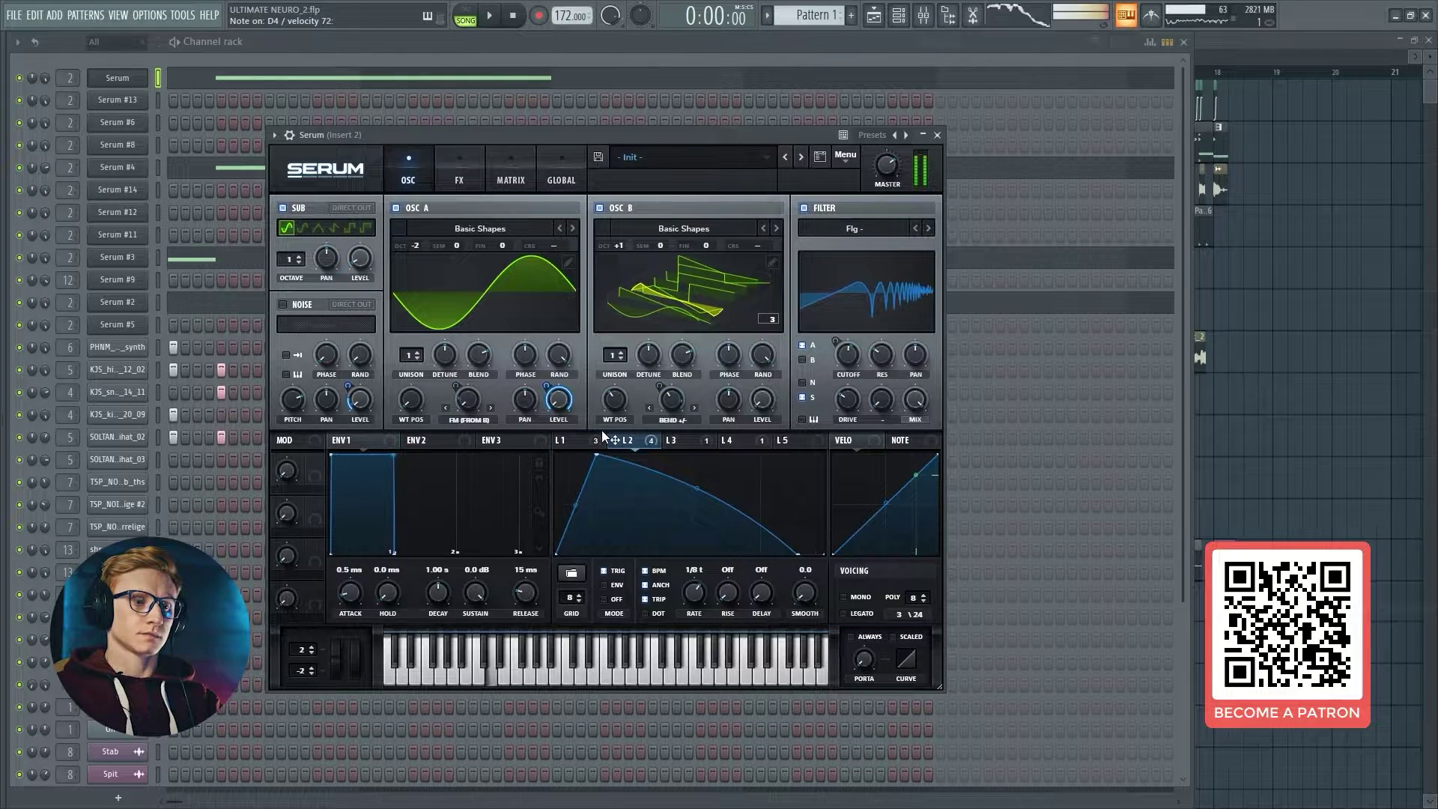
mouse_move(576, 440)
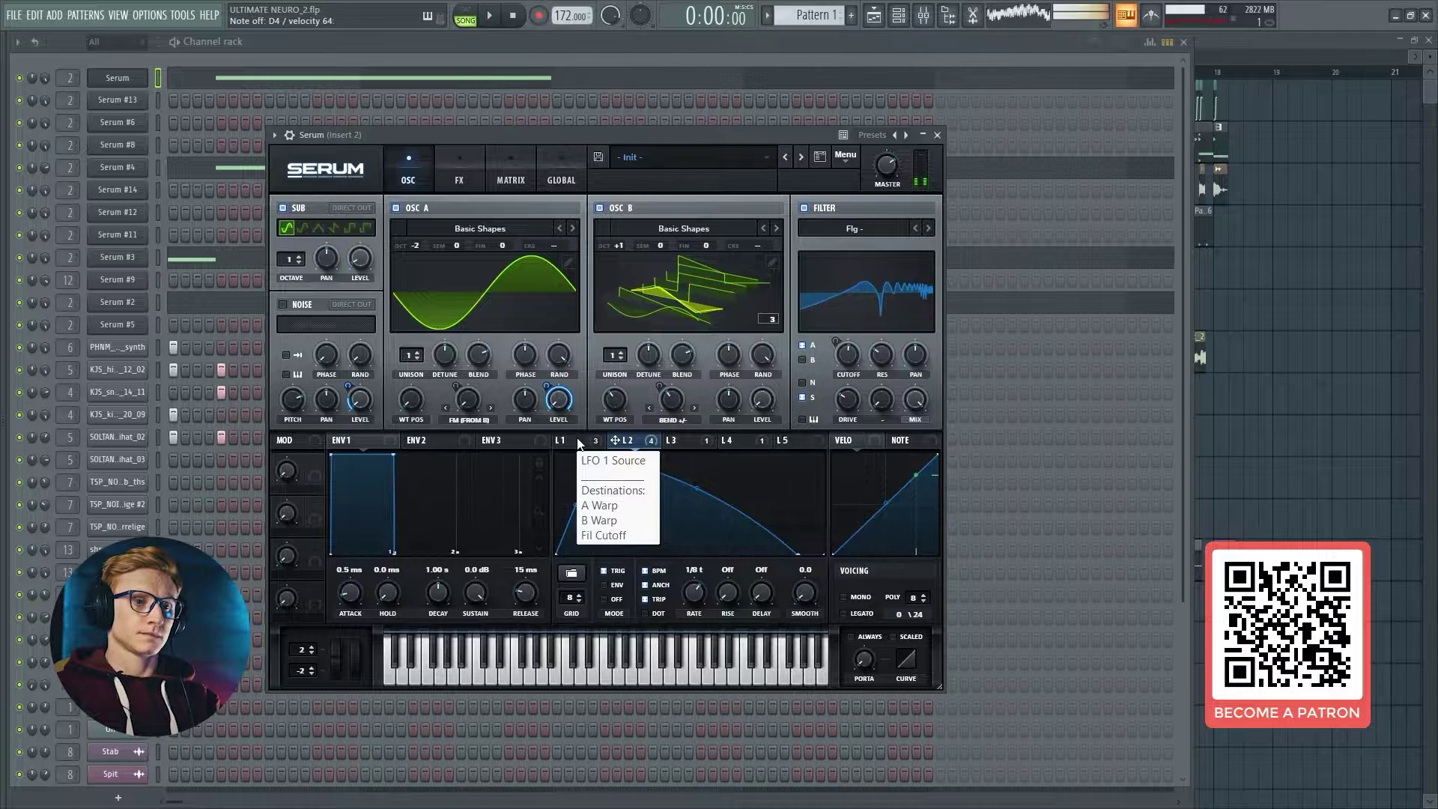
click(577, 441)
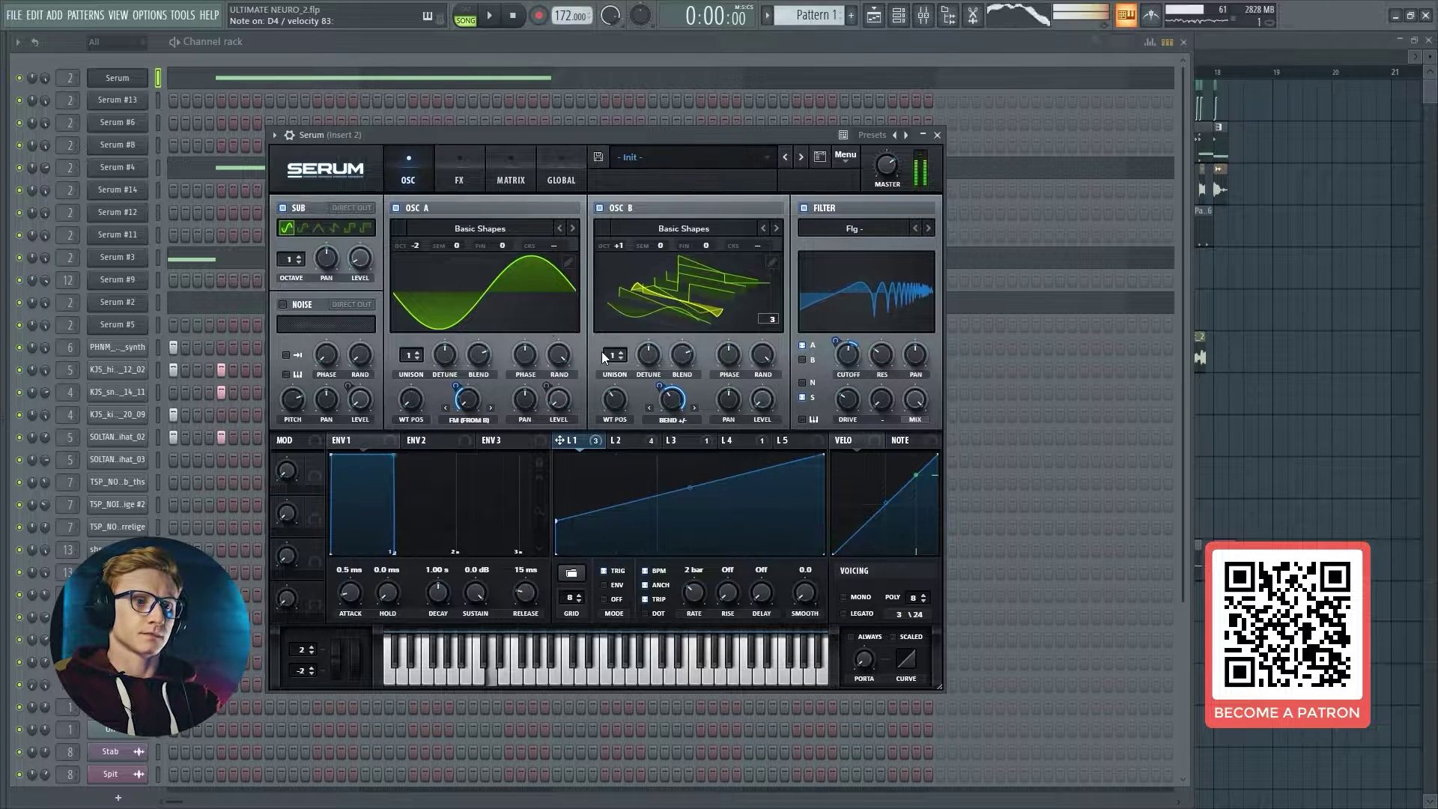
Step: Isolate oscillator A by switching off the filter, the sub oscillator and oscillator B, and display LFO 2
click(806, 208)
click(292, 203)
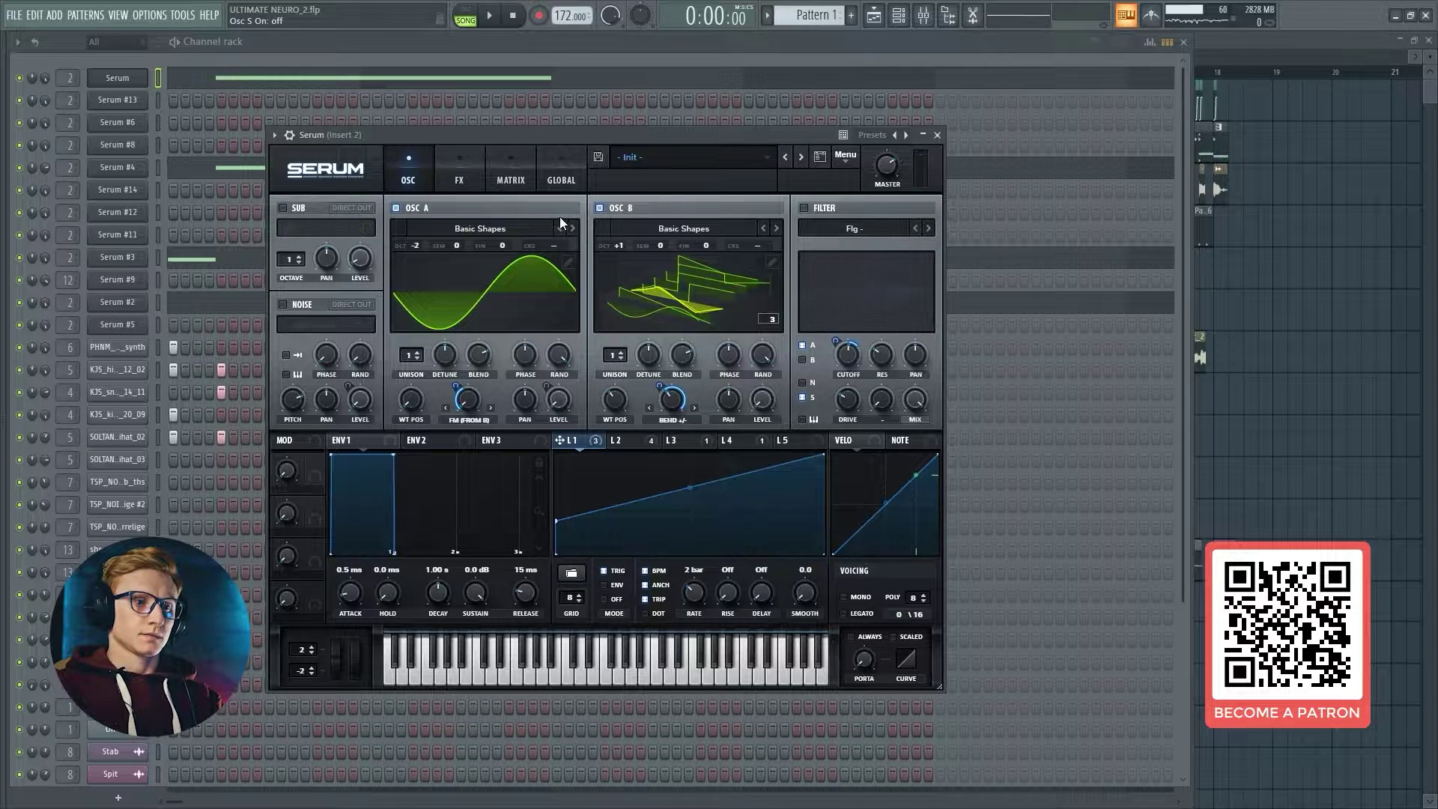
click(617, 206)
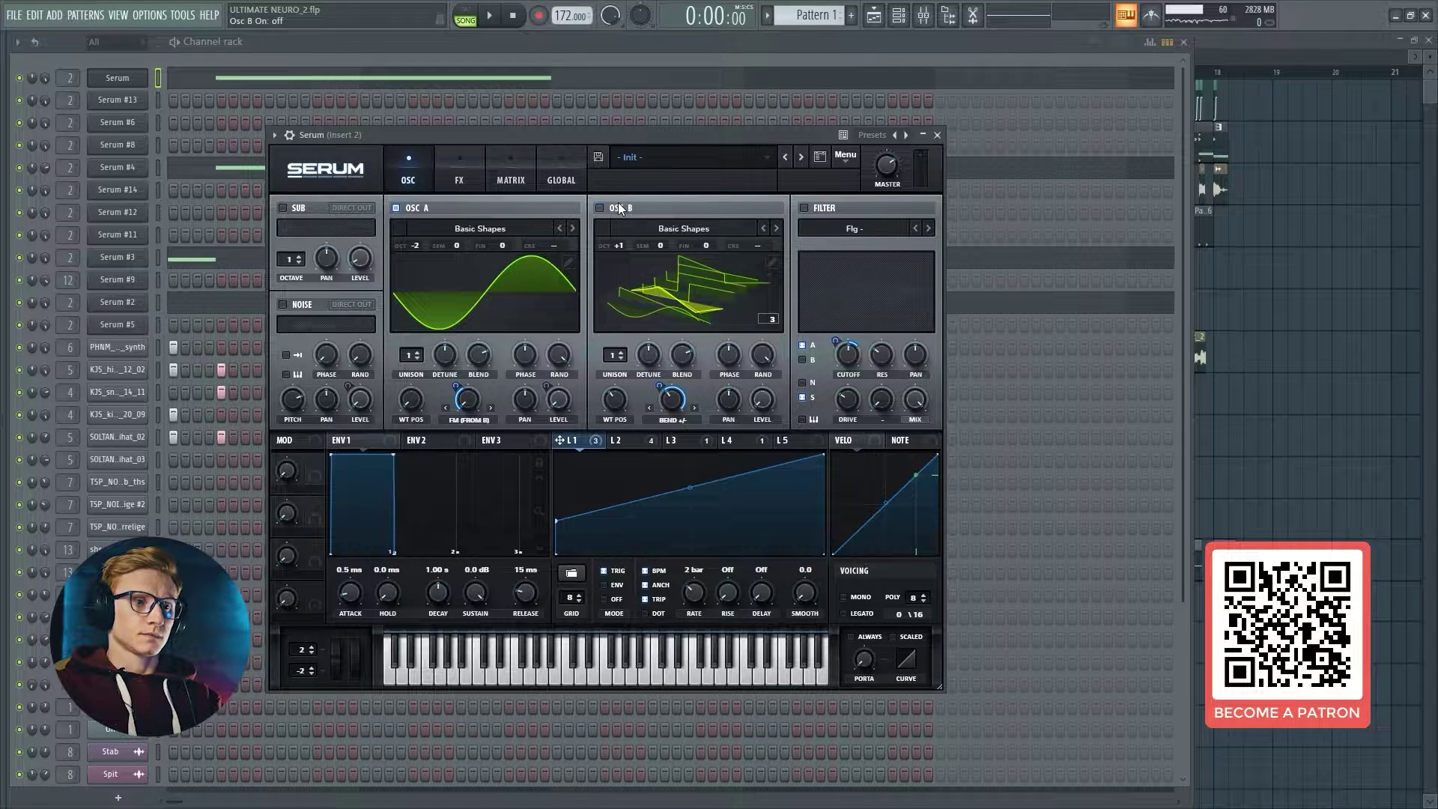
click(619, 440)
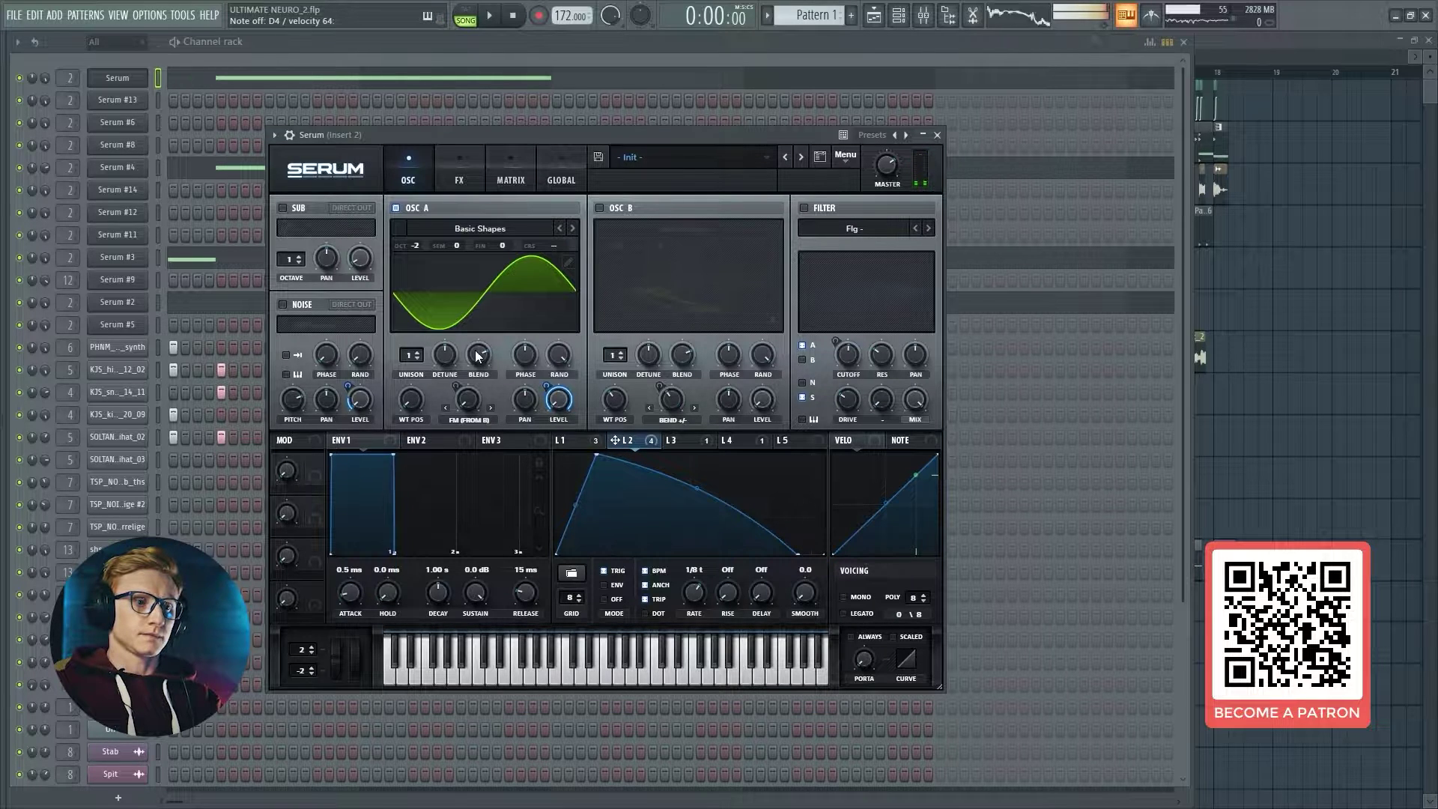
Step: Switch oscillator B back on and display LFO 1 to check its modulation of oscillator A's FM (from B) warp
click(603, 208)
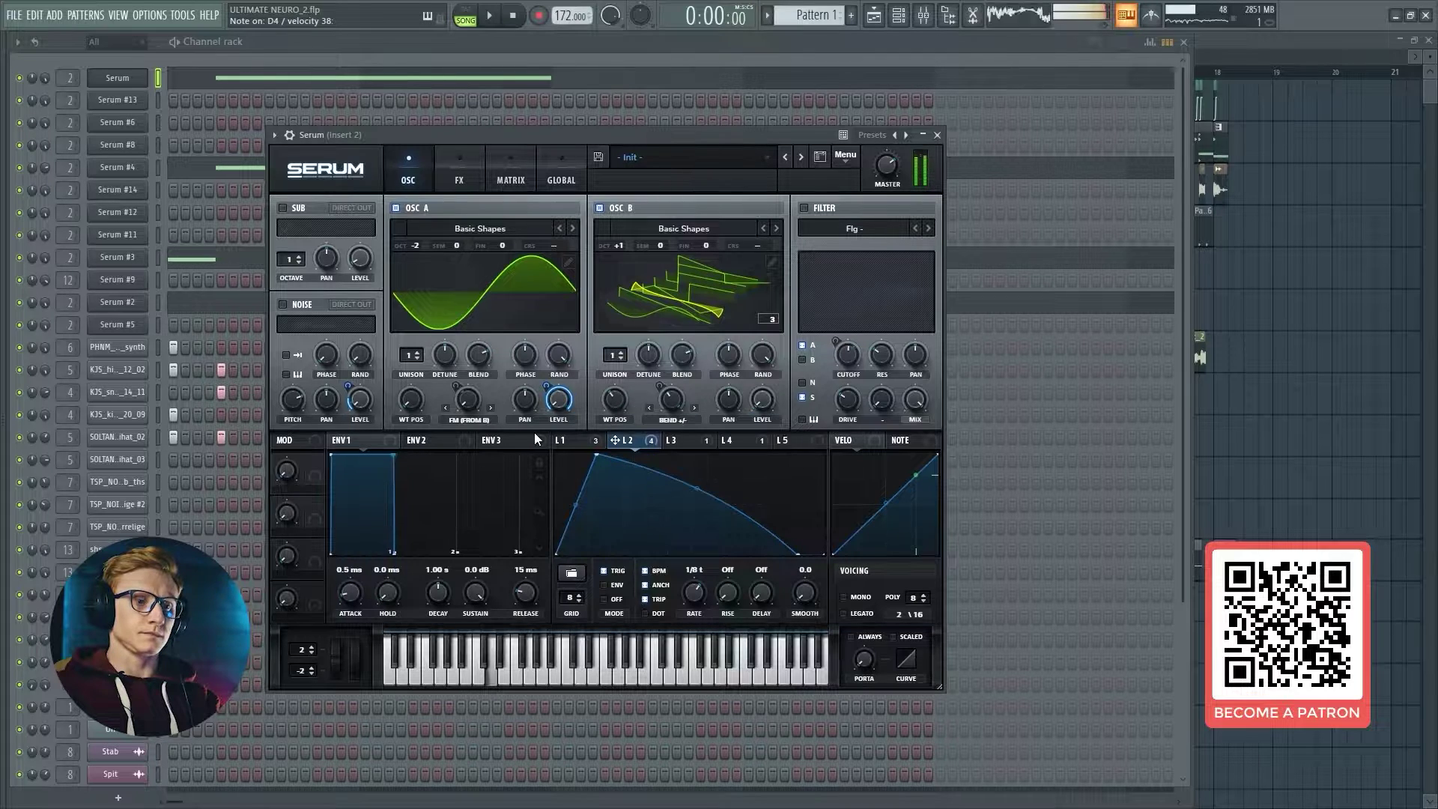
right_click(562, 442)
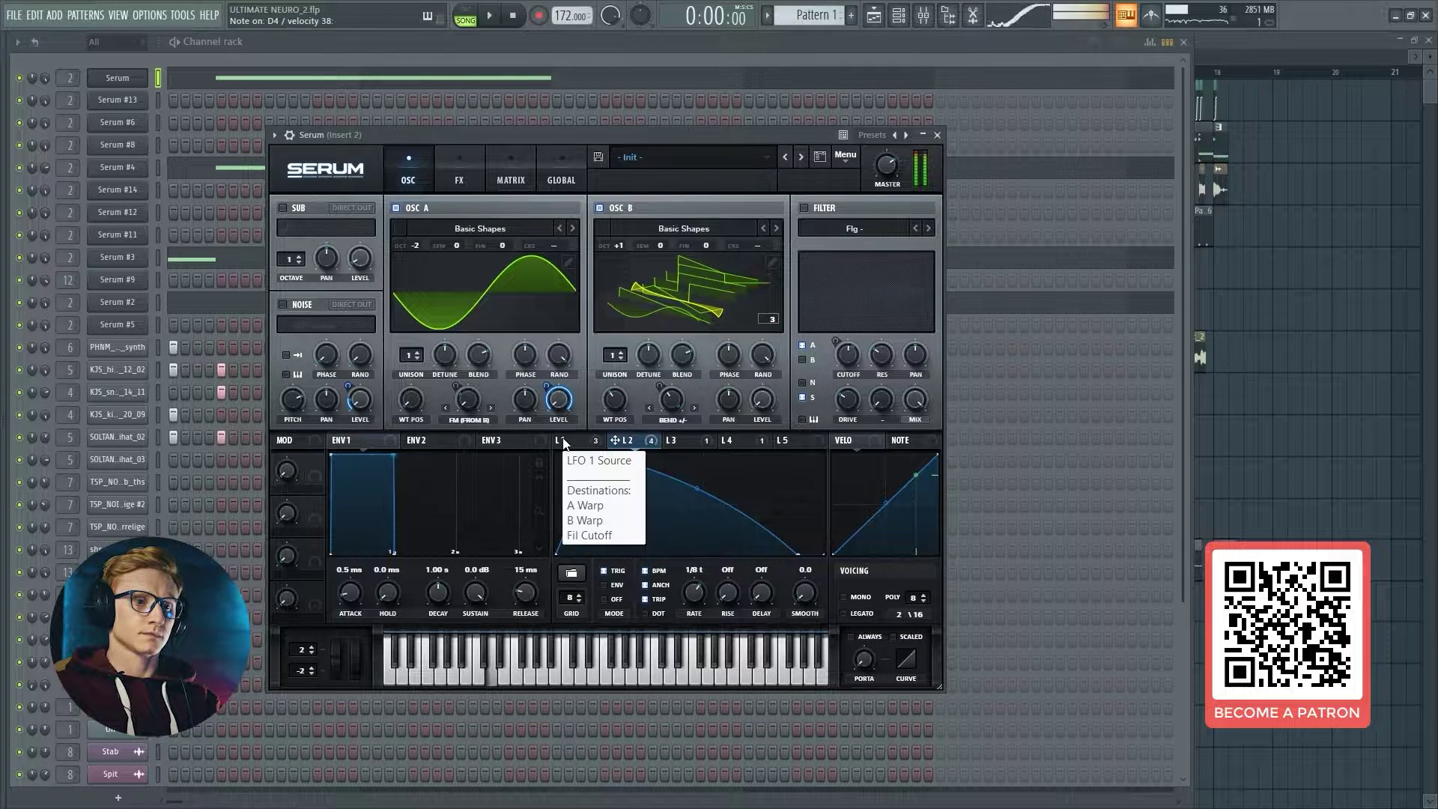
click(562, 442)
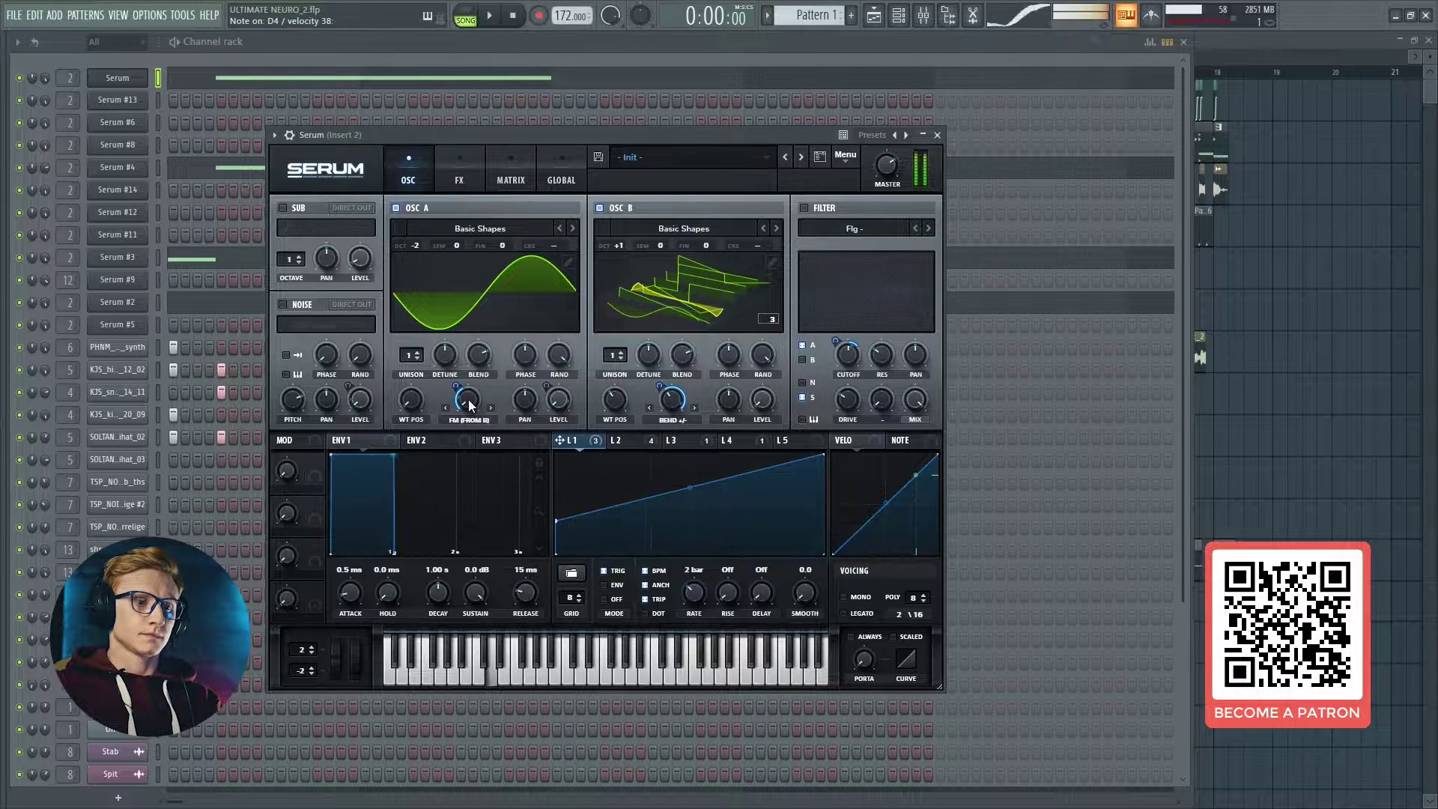
right_click(468, 401)
click(541, 447)
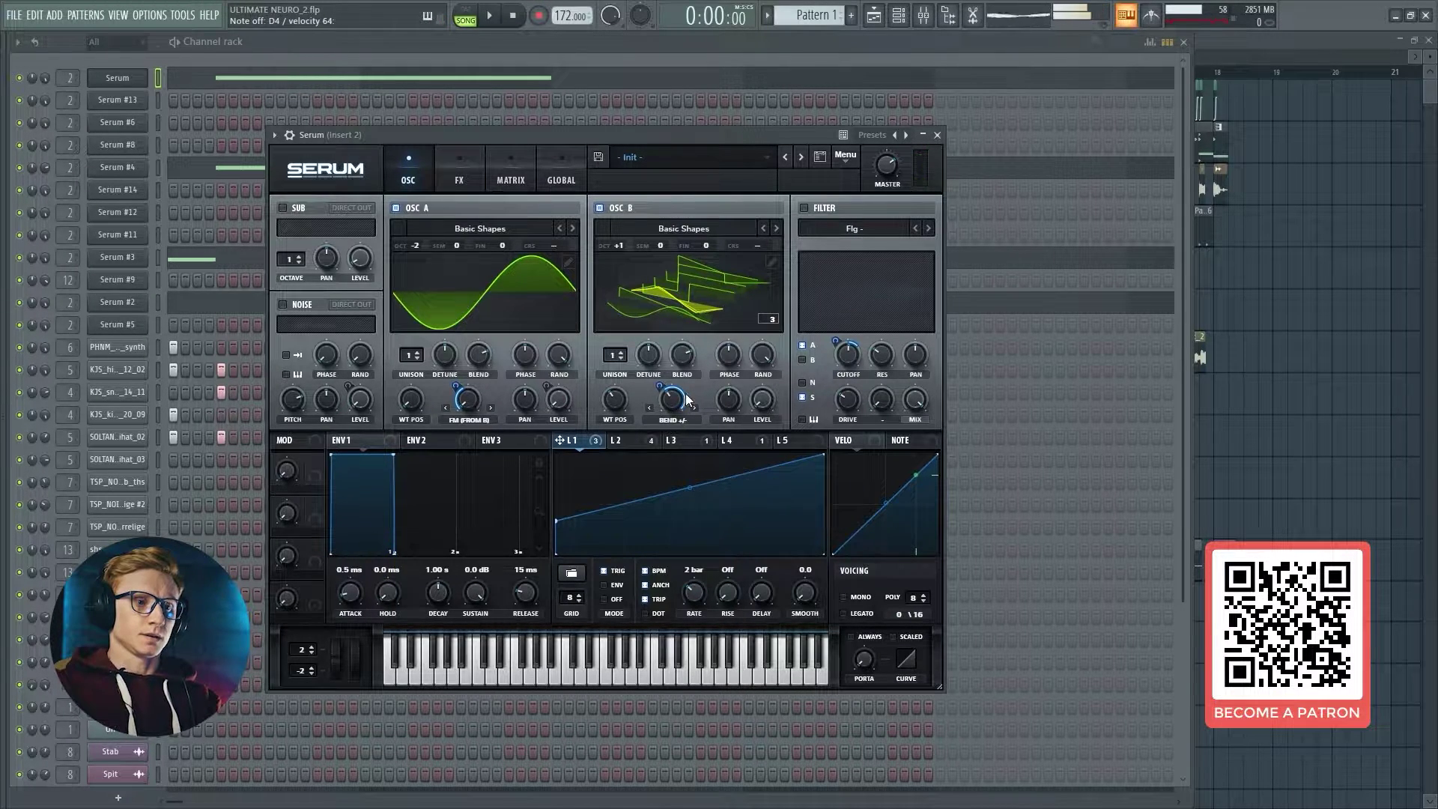
Step: Switch oscillator B's warp to Off and back to Bend +/-, and raise its octave to +2 and back to +1
right_click(665, 415)
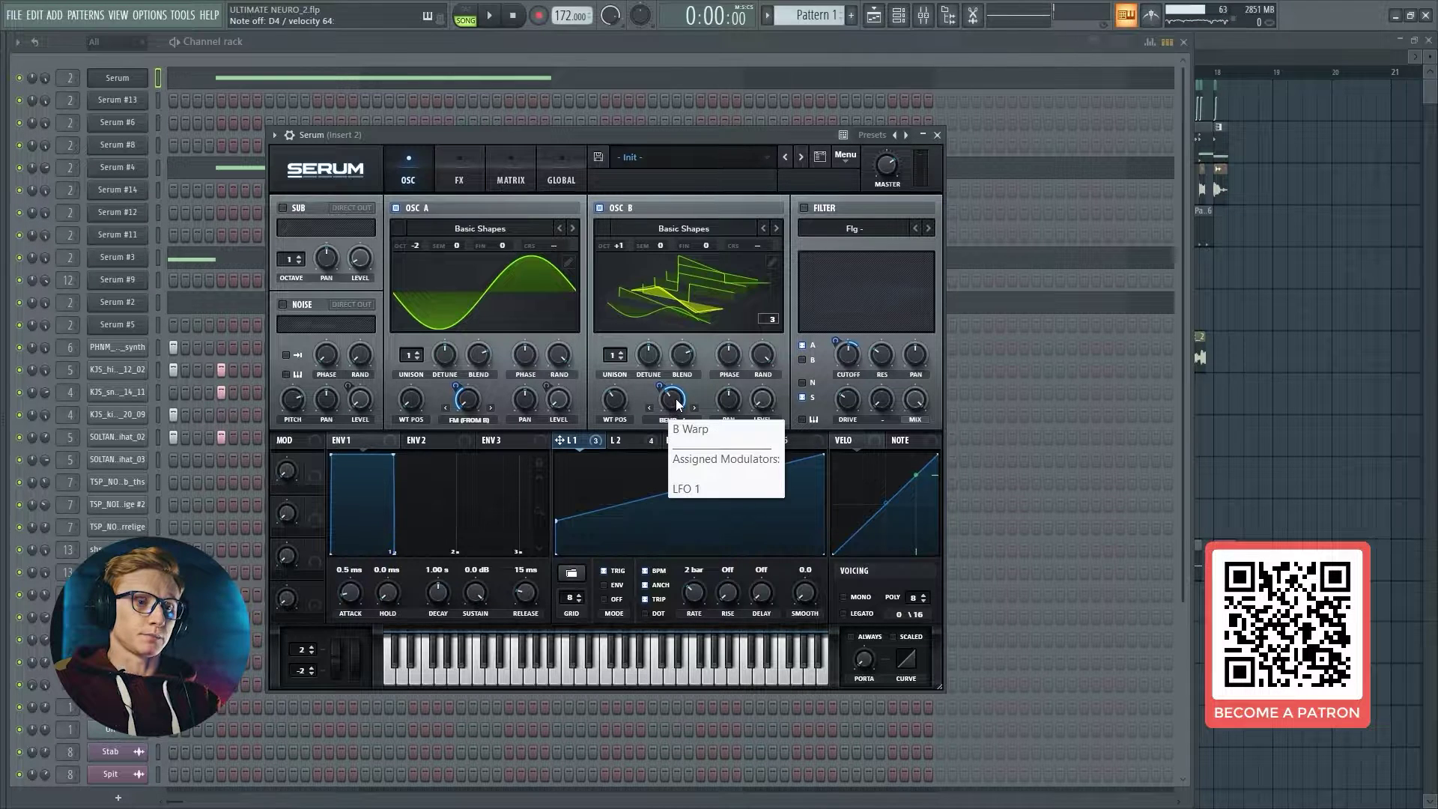
click(672, 420)
click(671, 420)
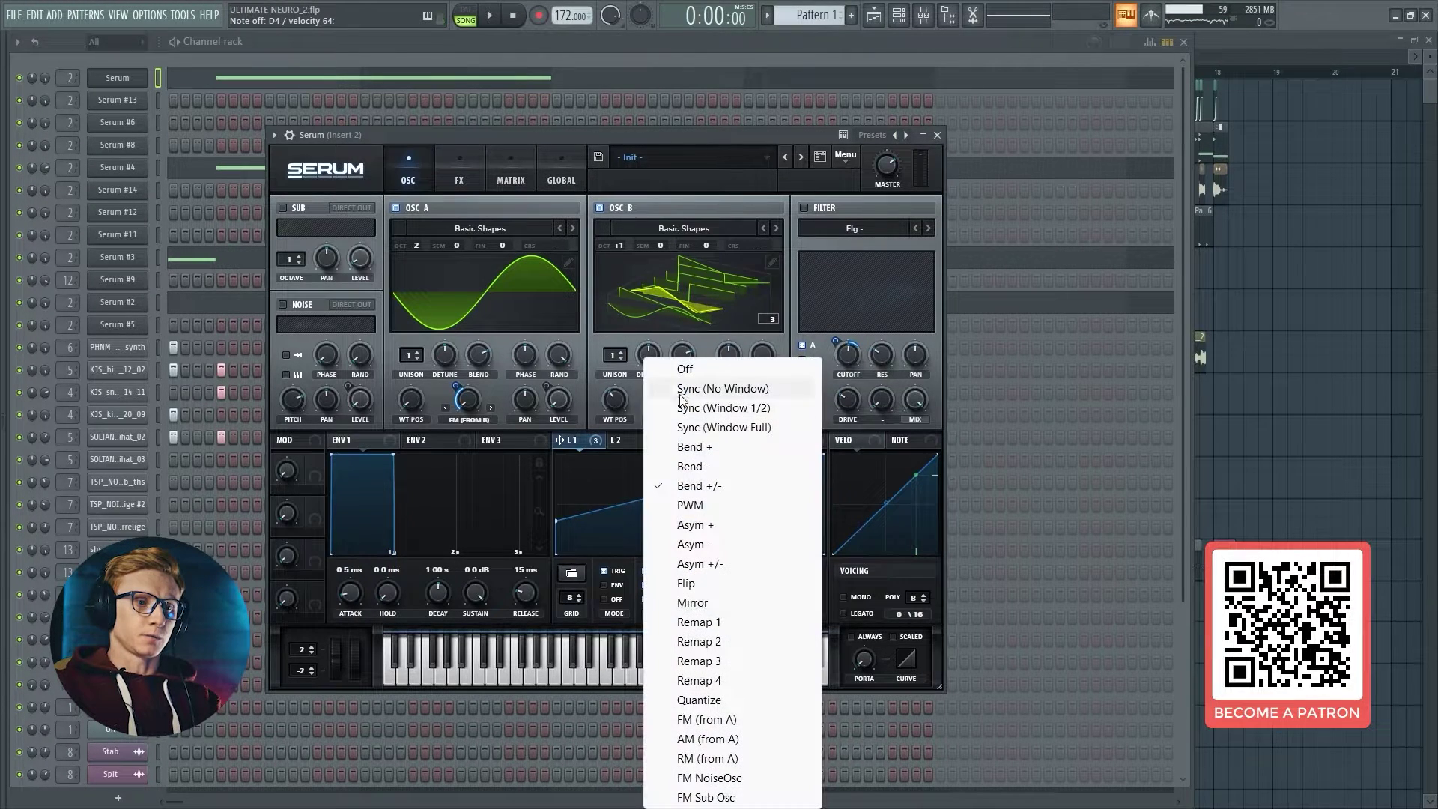
click(686, 368)
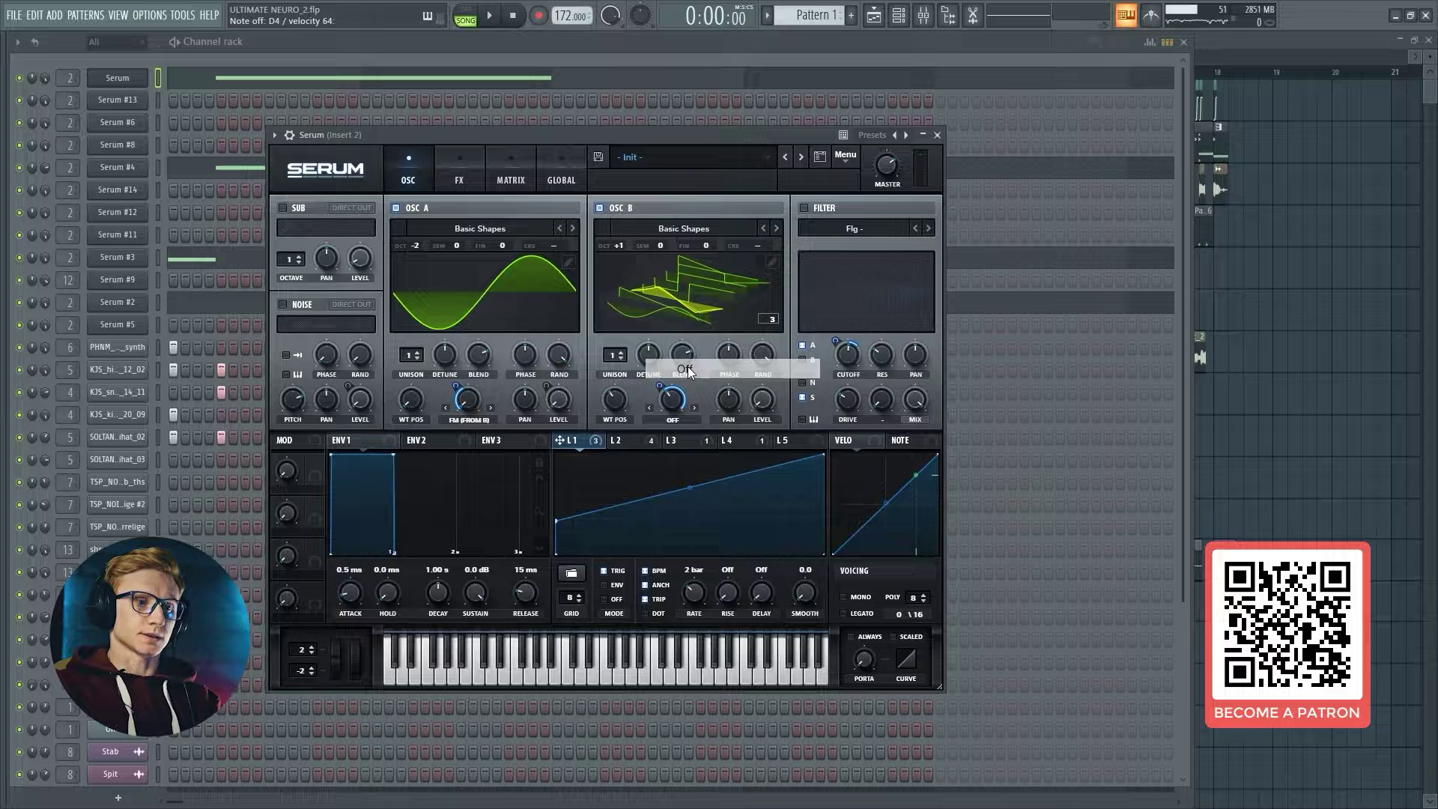
click(673, 422)
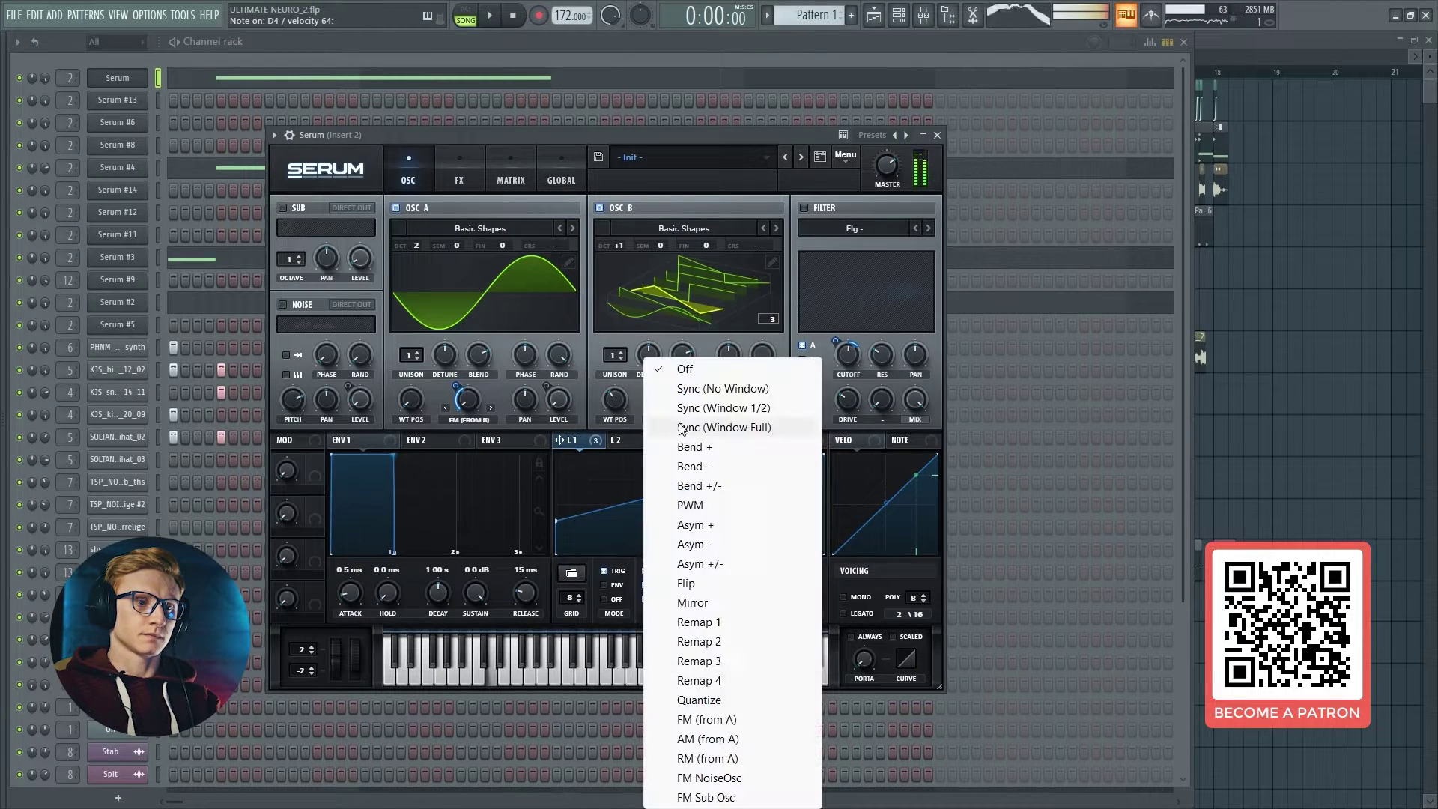
click(699, 486)
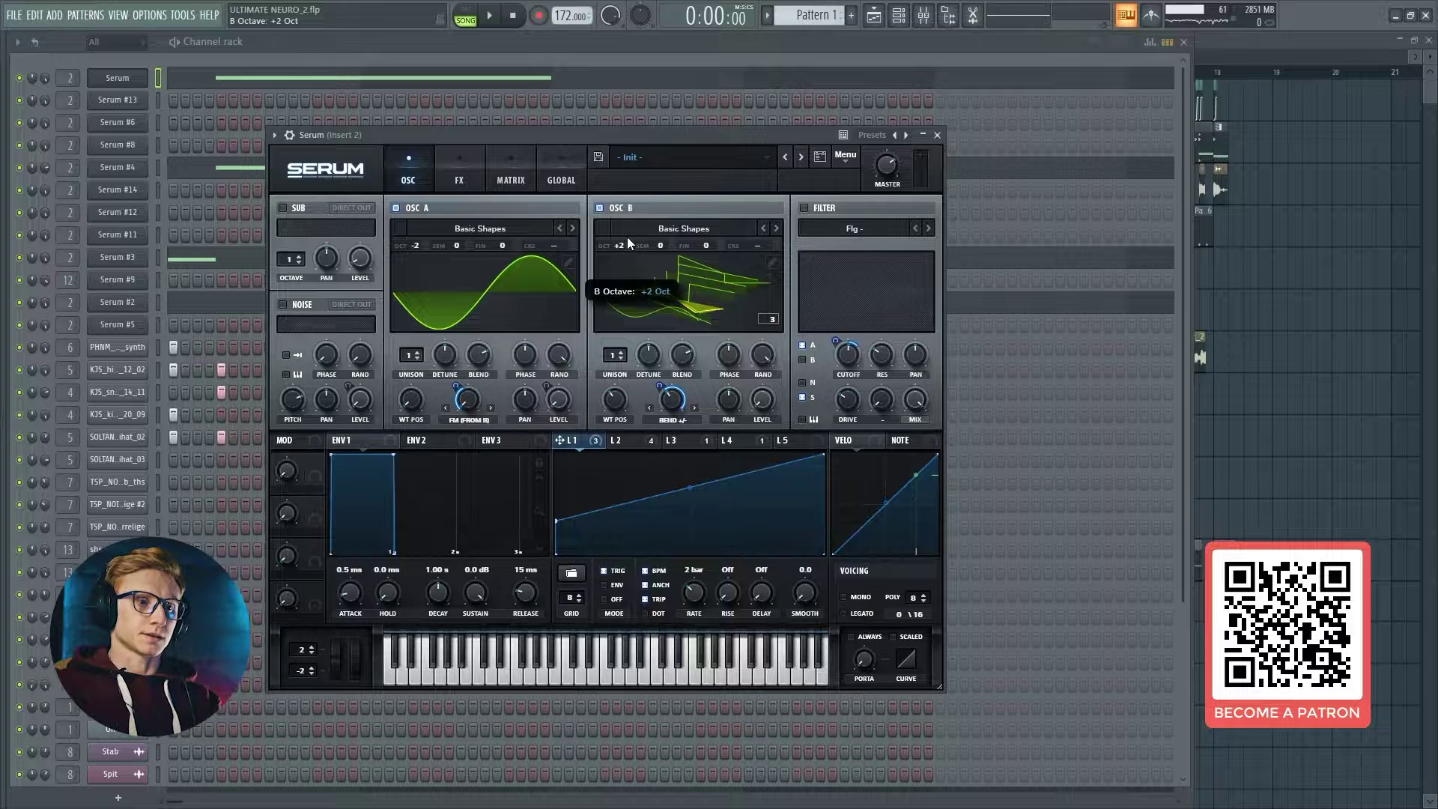
scroll(627, 255, up, 1)
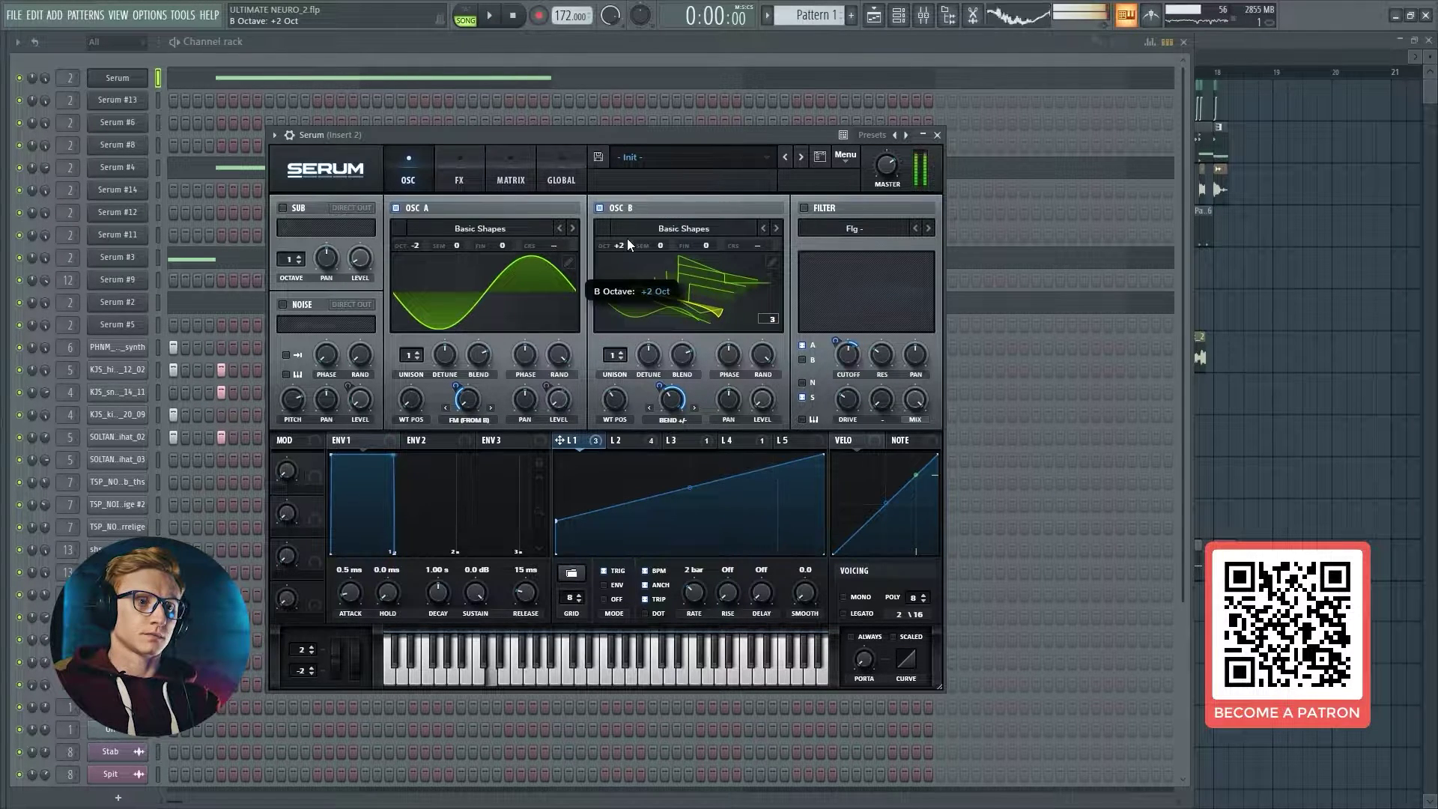
scroll(628, 240, down, 1)
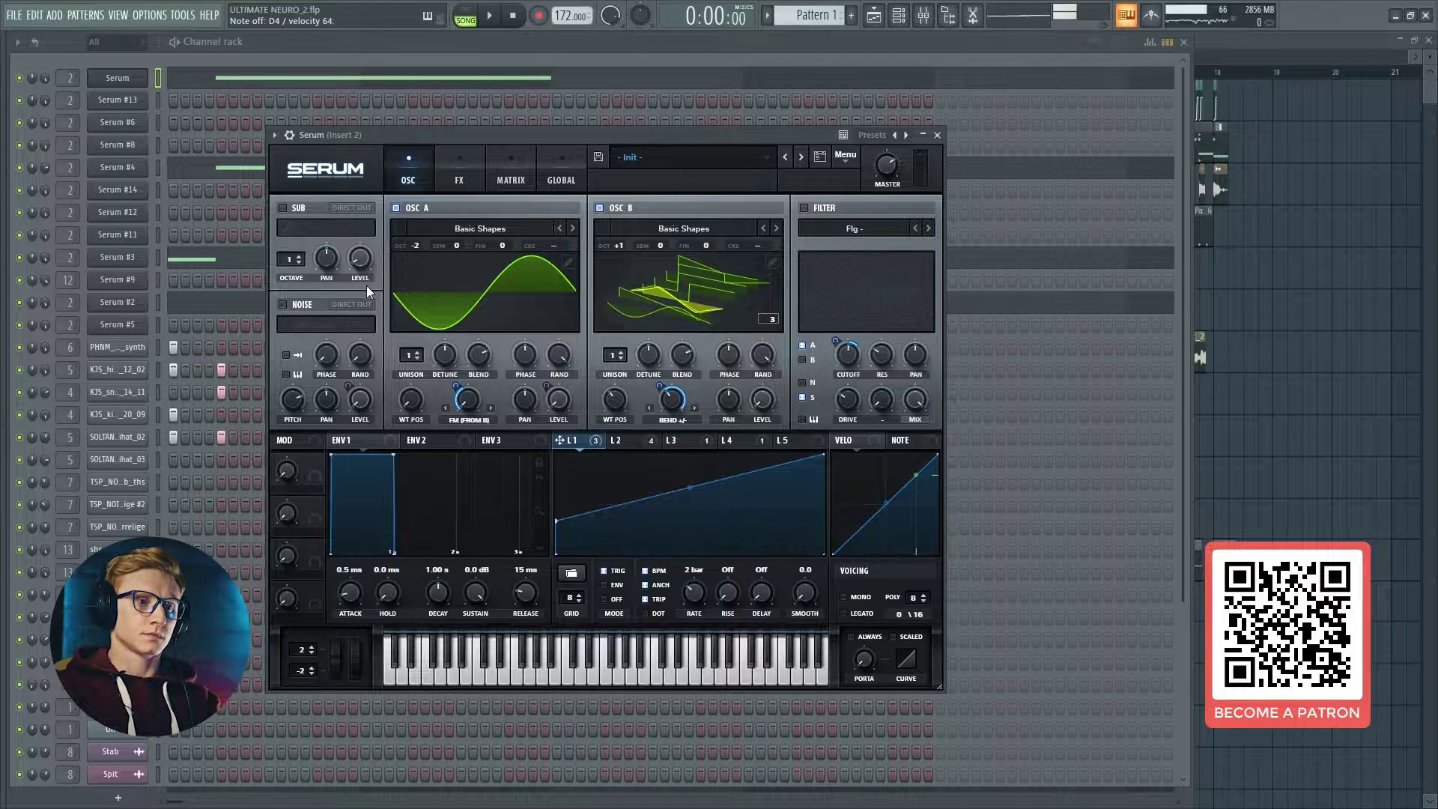
Step: Compare the sound with and without the sub oscillator, leave it on and set its level to about 11%
click(292, 212)
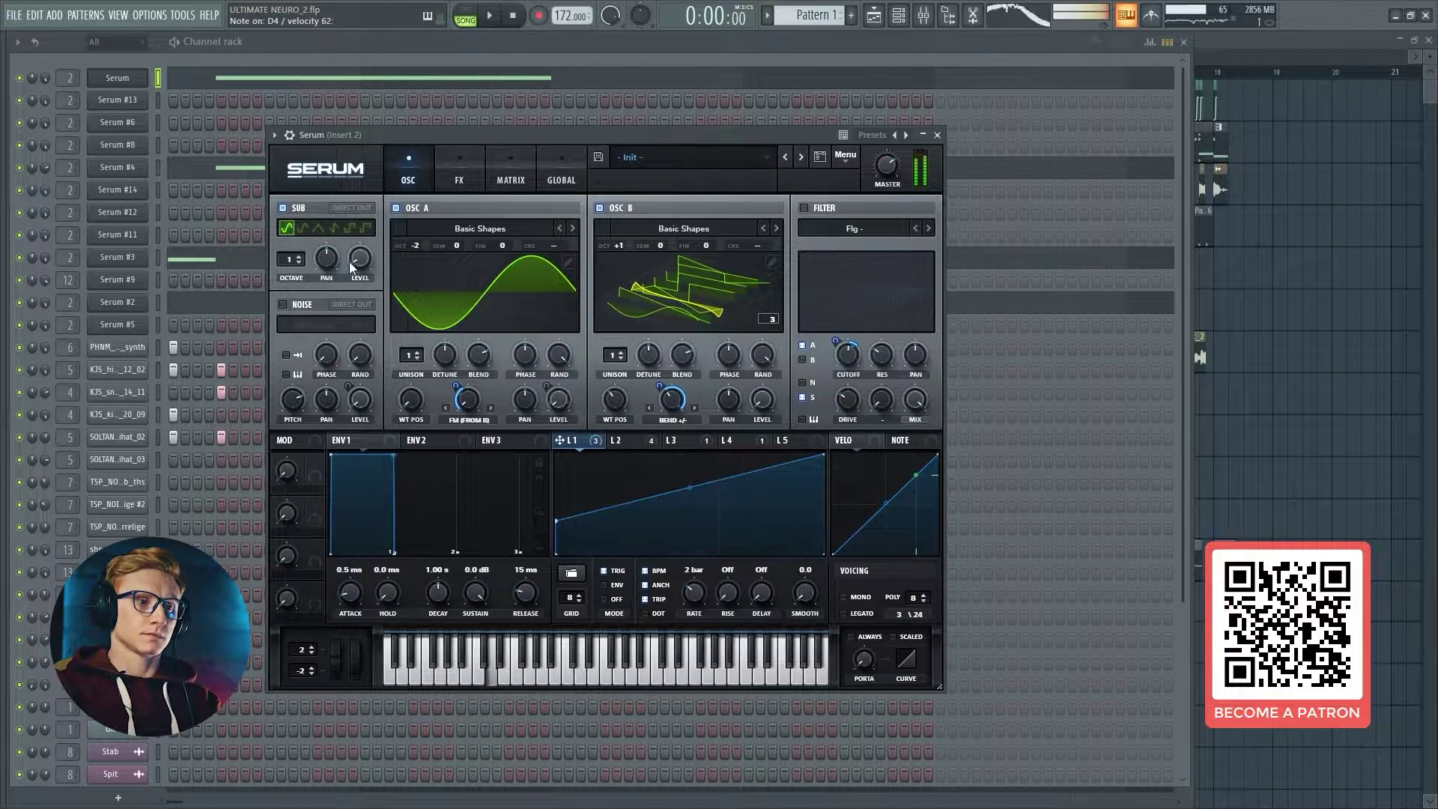
click(296, 210)
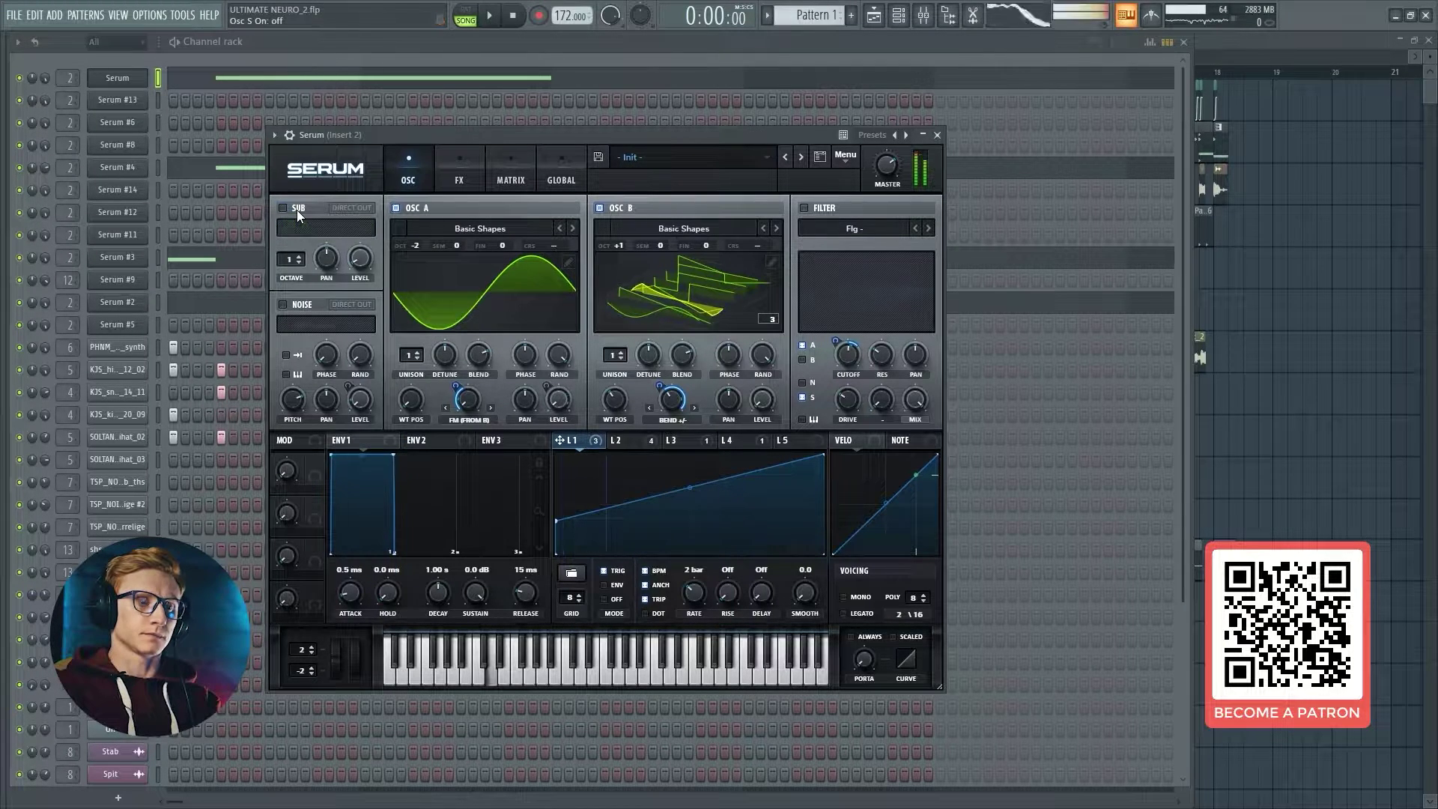
click(296, 209)
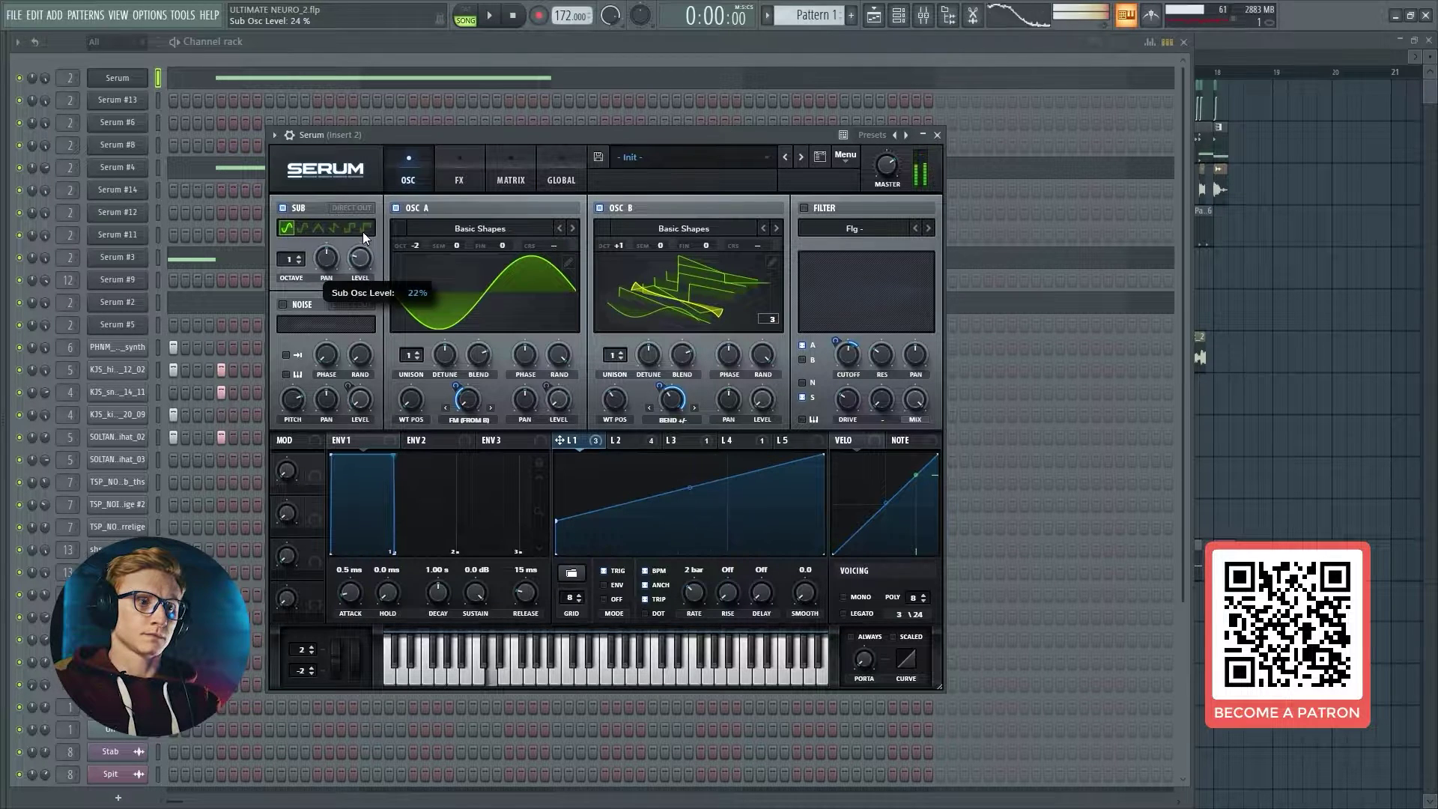
scroll(367, 259, down, 3)
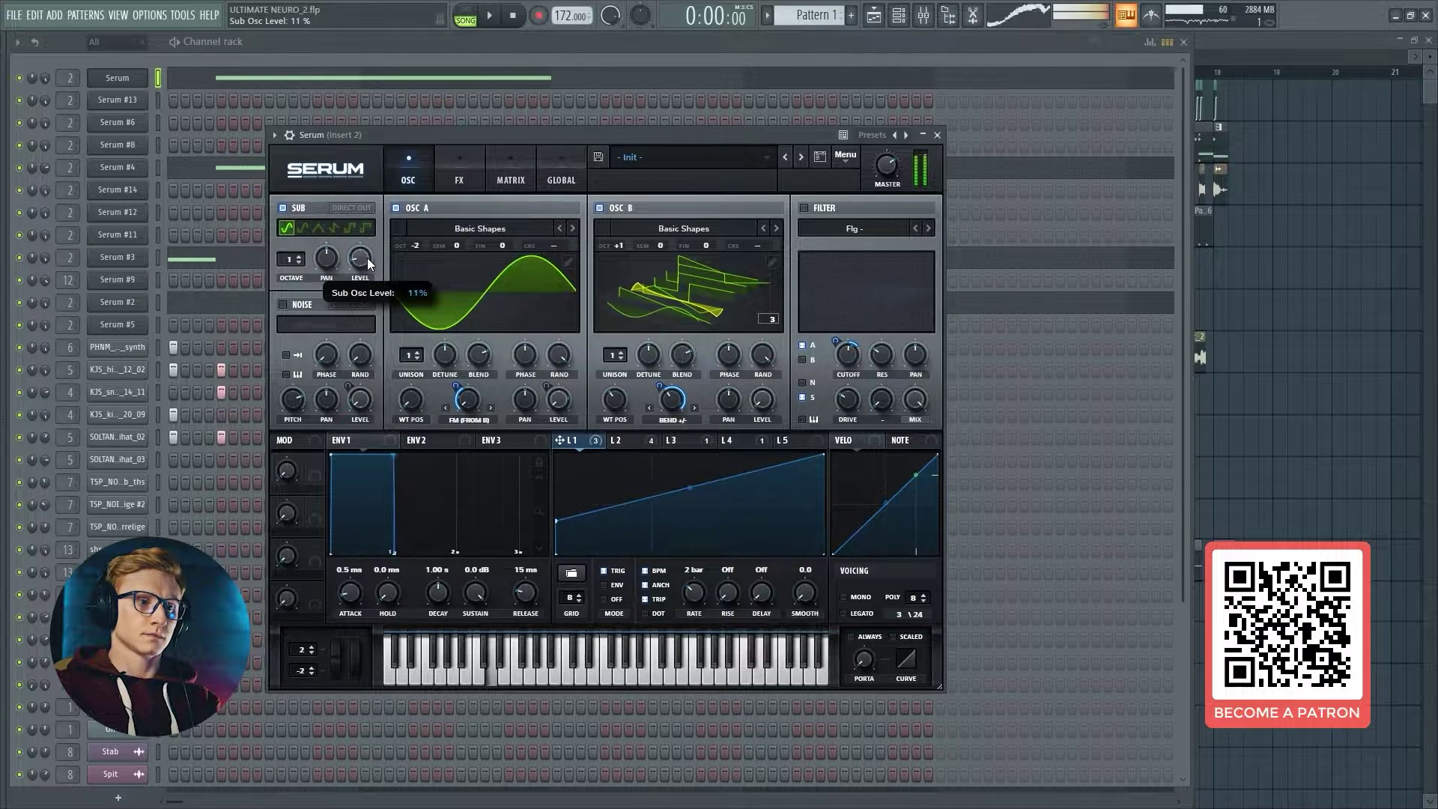
drag(367, 259, 367, 264)
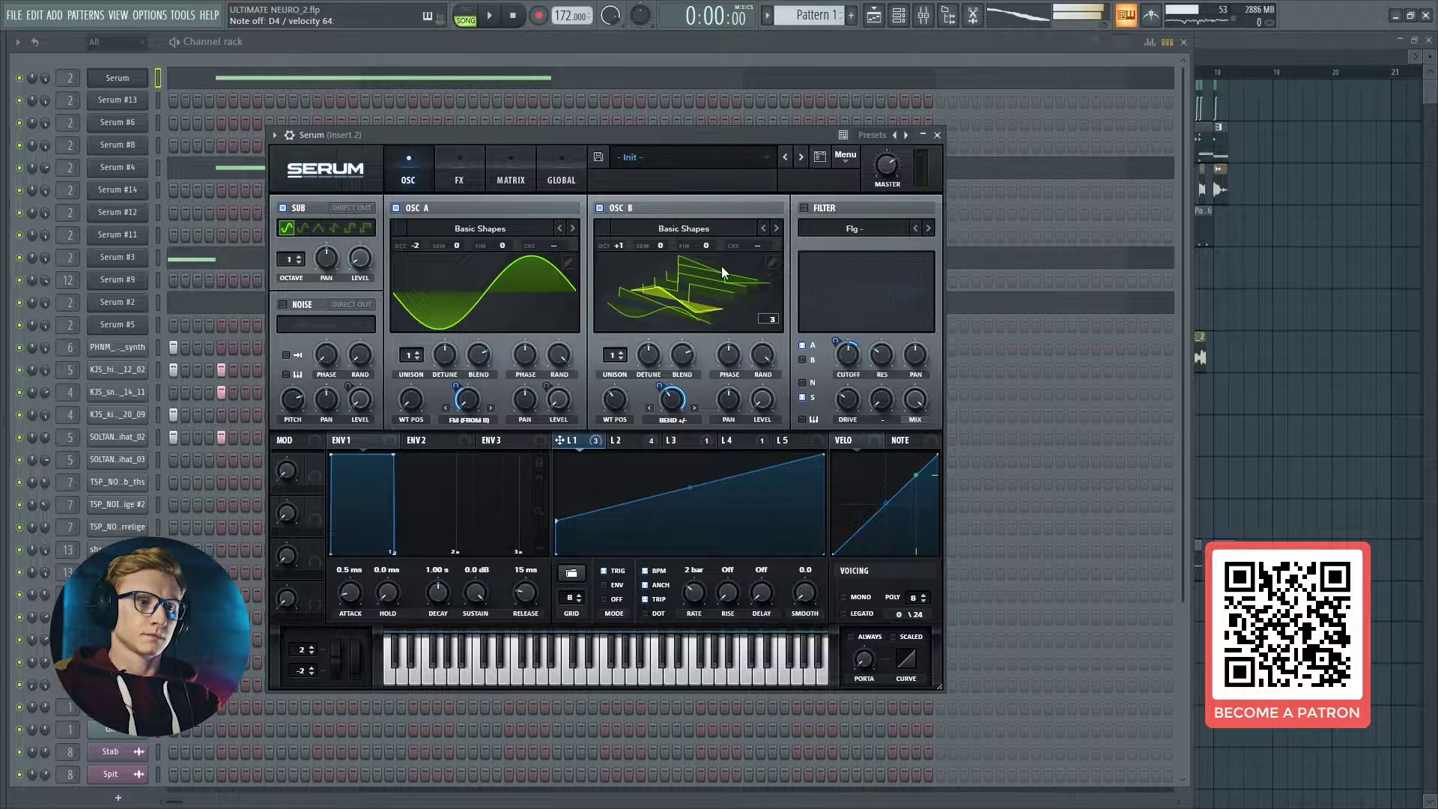
Step: Compare the sound with and without the filter, leave the filter on, and show the synth's effects page
click(810, 208)
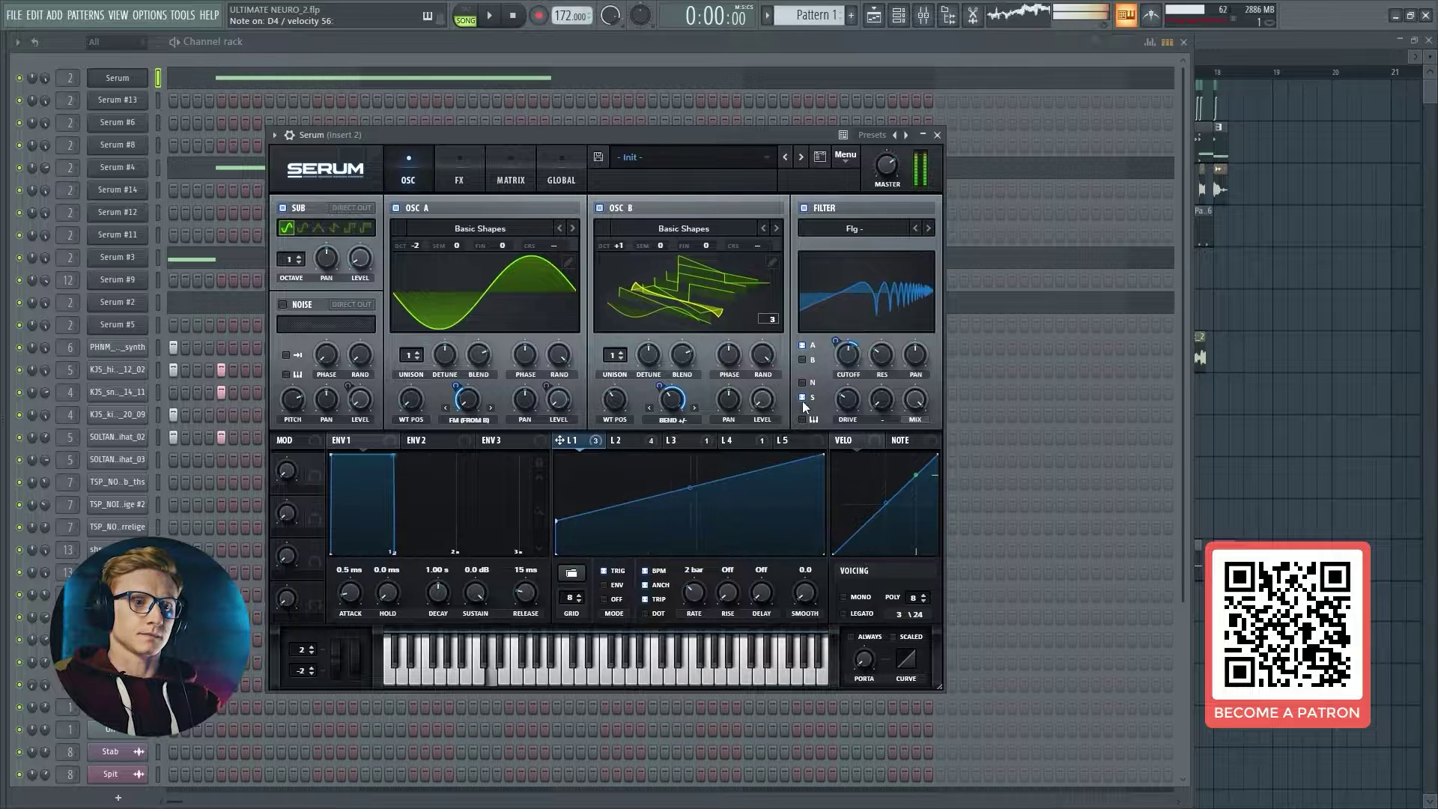
click(816, 208)
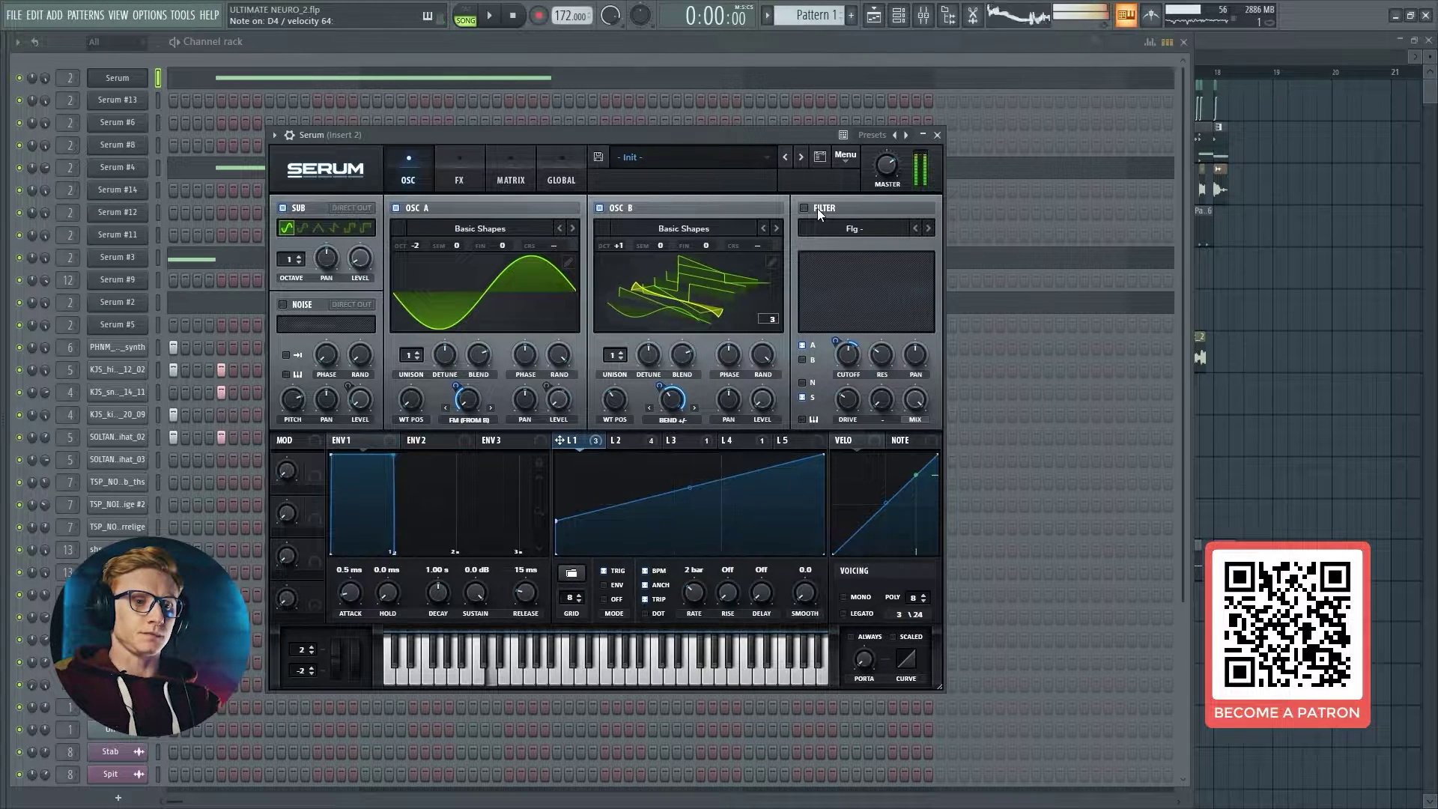
click(817, 208)
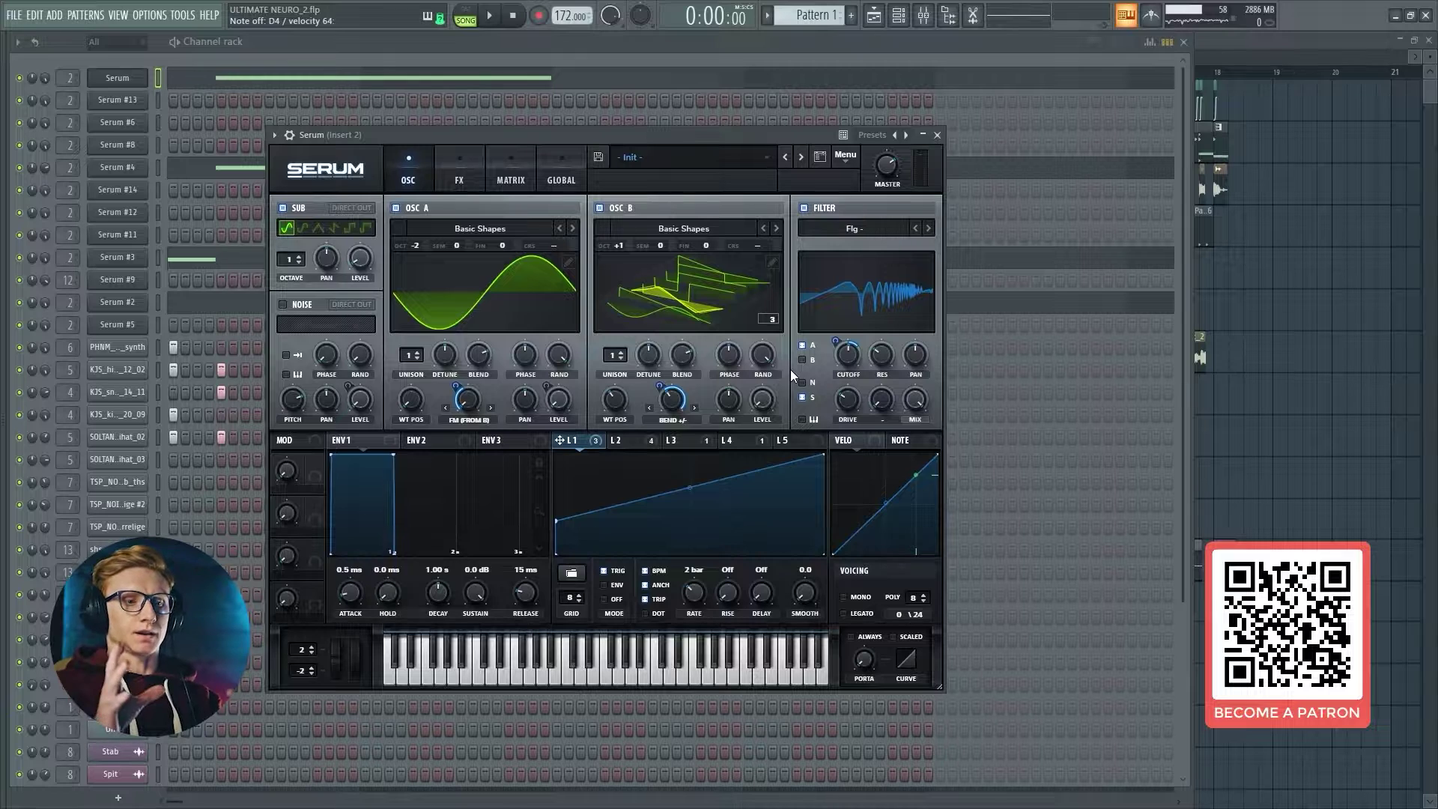
click(459, 171)
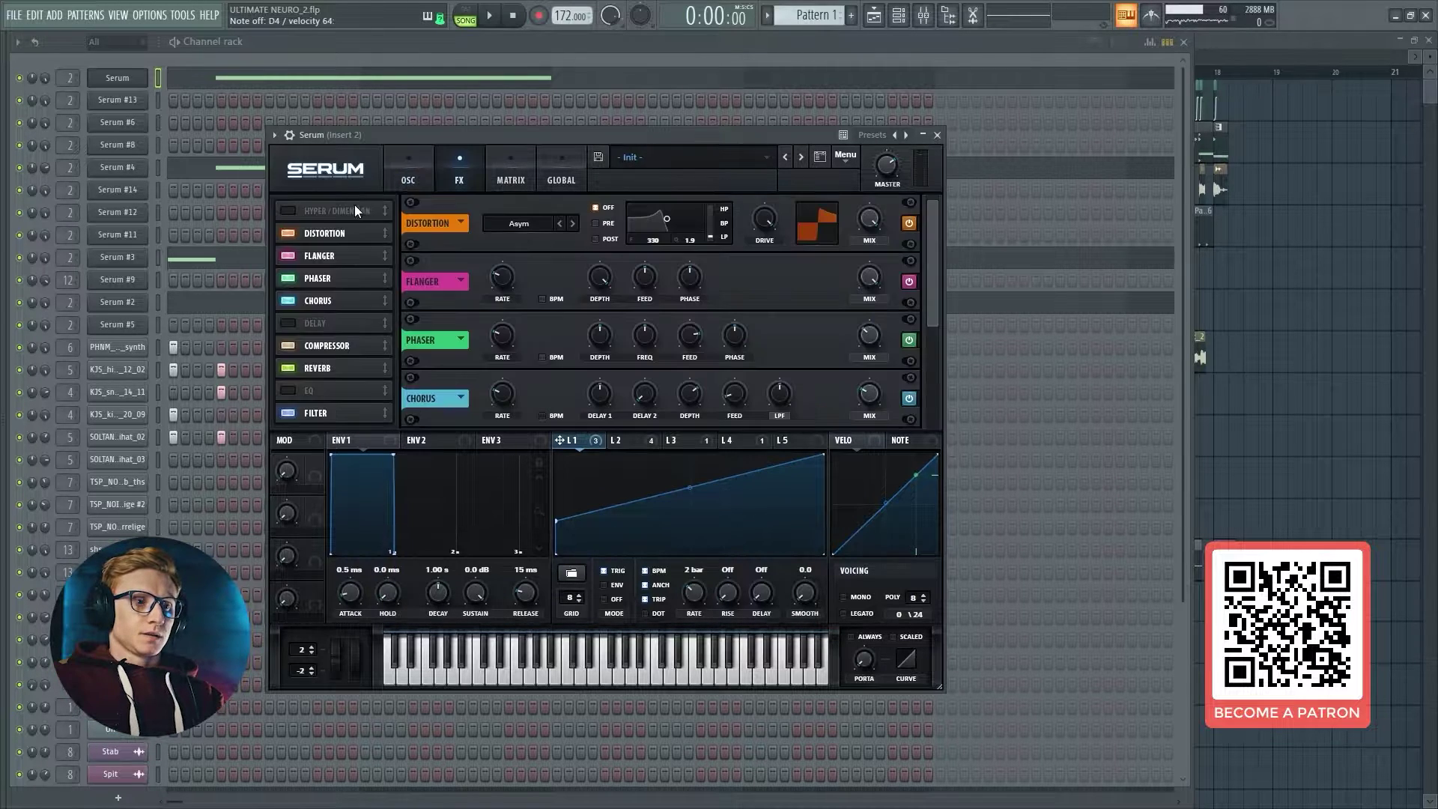
click(286, 233)
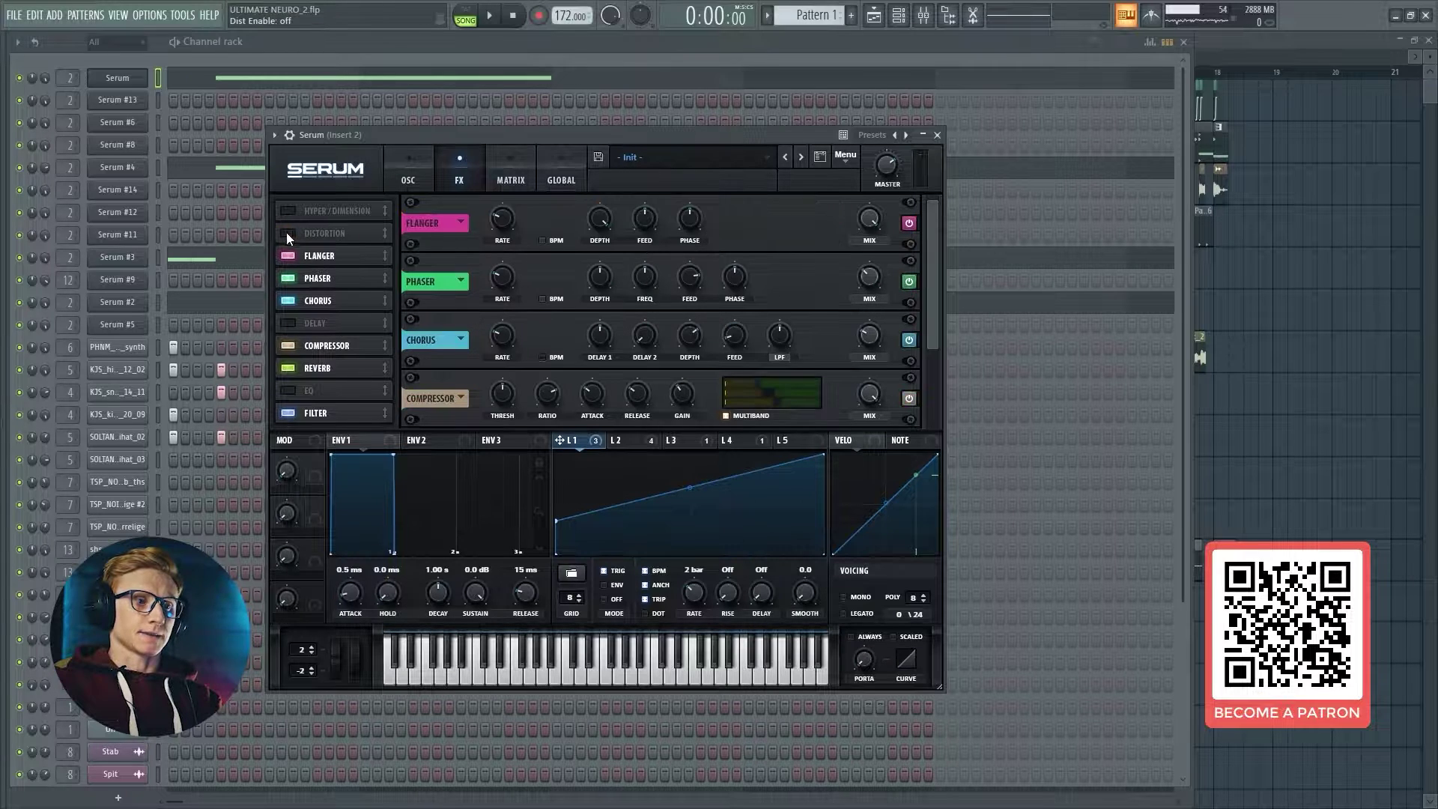
click(287, 255)
click(288, 278)
click(288, 301)
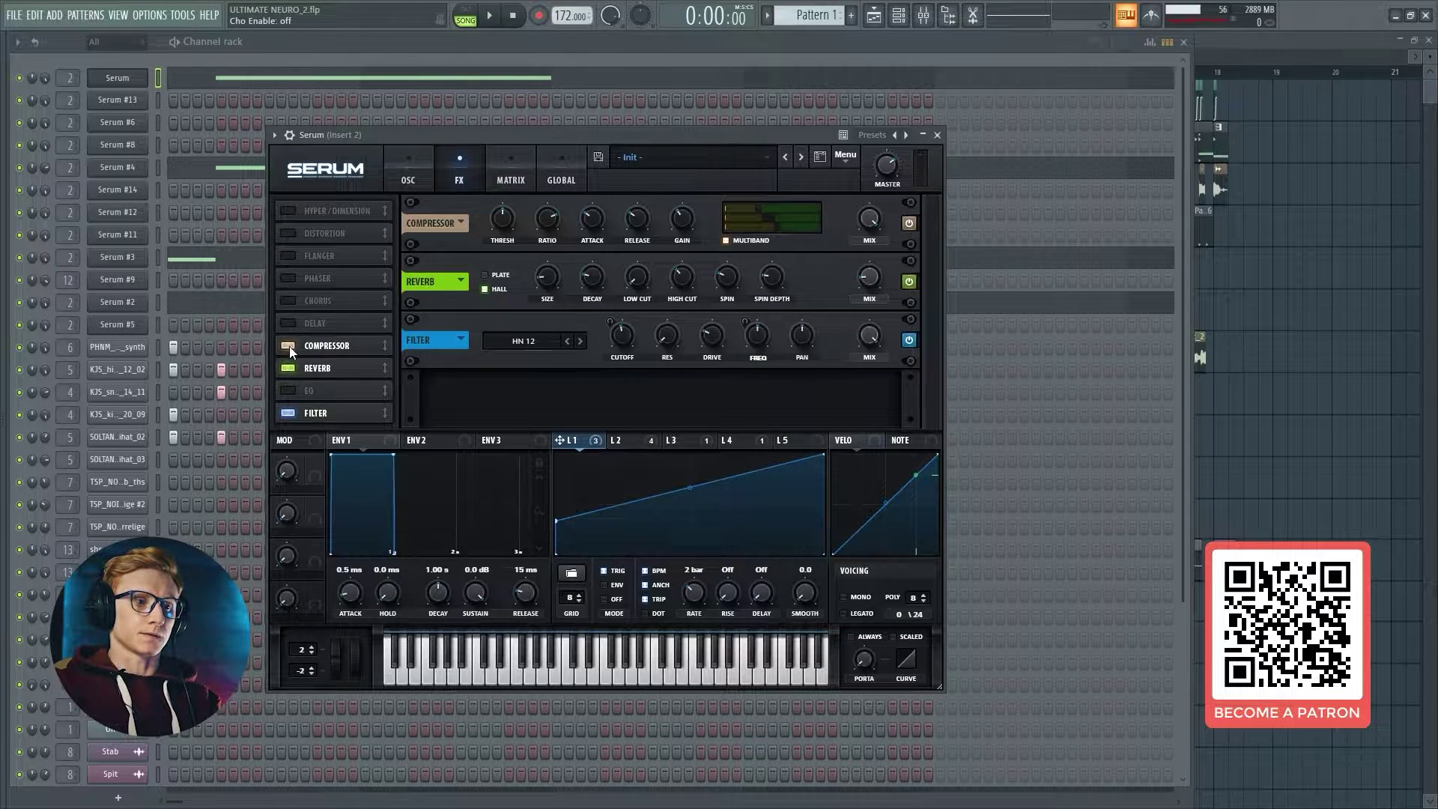
click(288, 300)
click(287, 278)
click(288, 255)
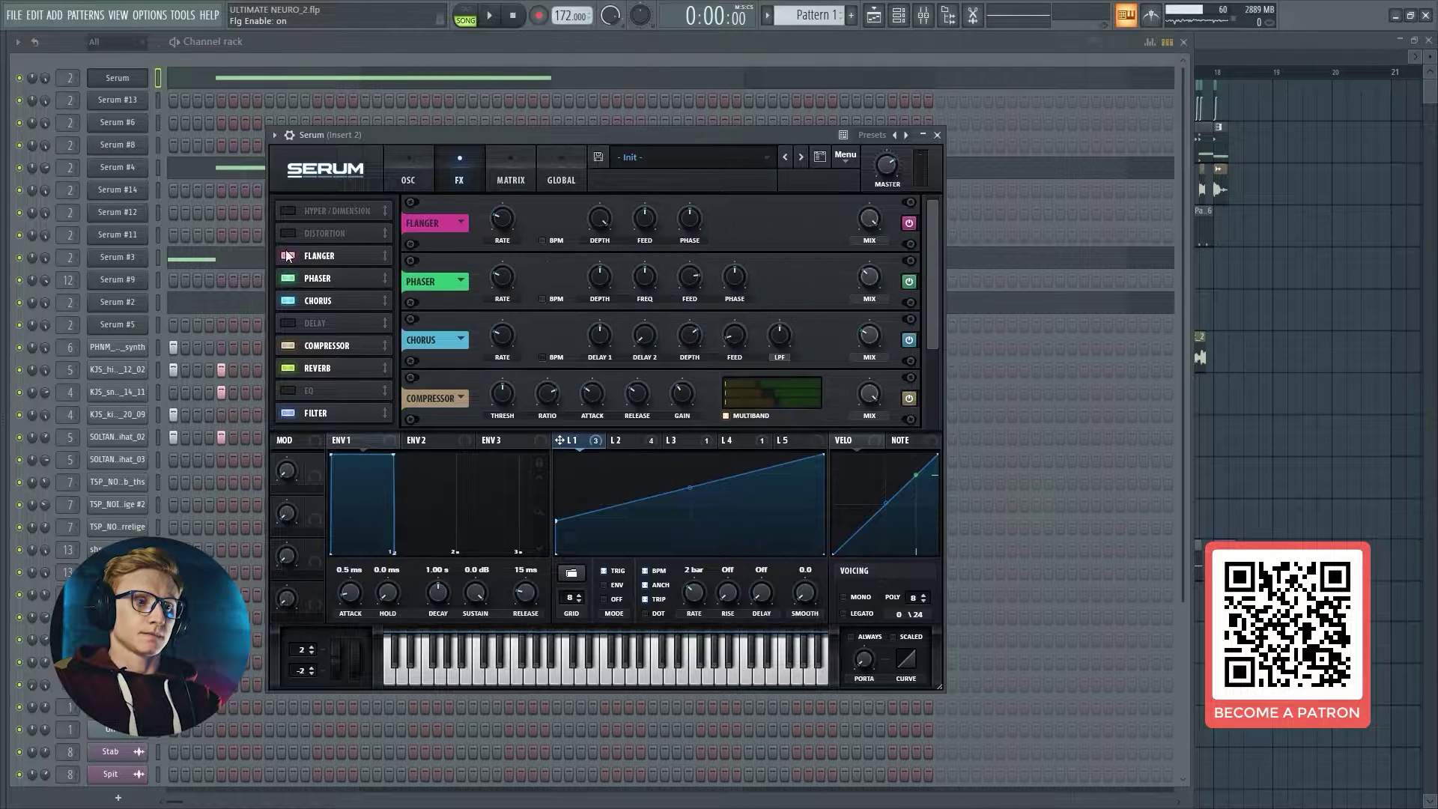
click(288, 234)
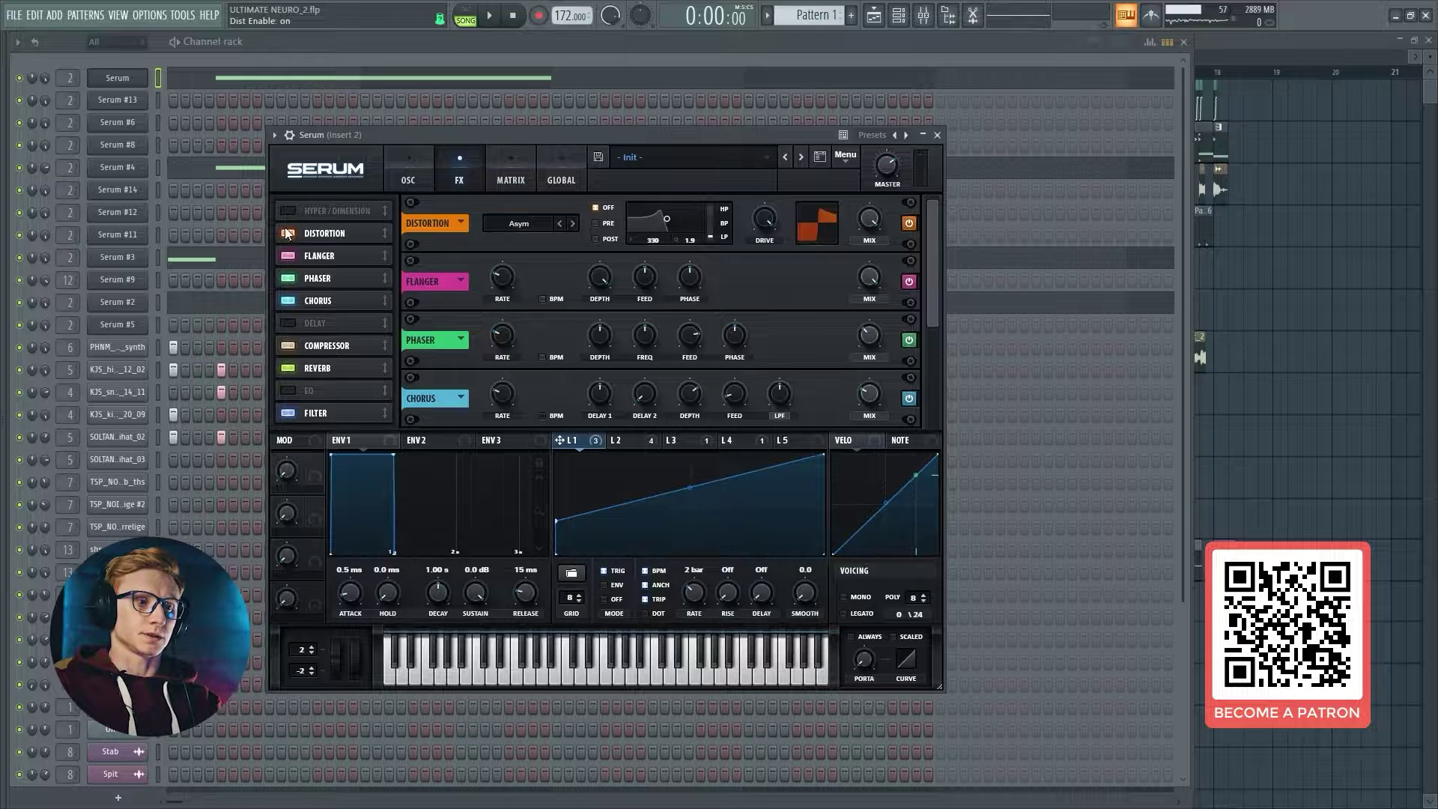
Step: Bypass the distortion, flanger, phaser, chorus, reverb, compressor and filter effects, and re-enable only the distortion
click(285, 228)
click(289, 254)
click(293, 278)
click(295, 299)
click(289, 368)
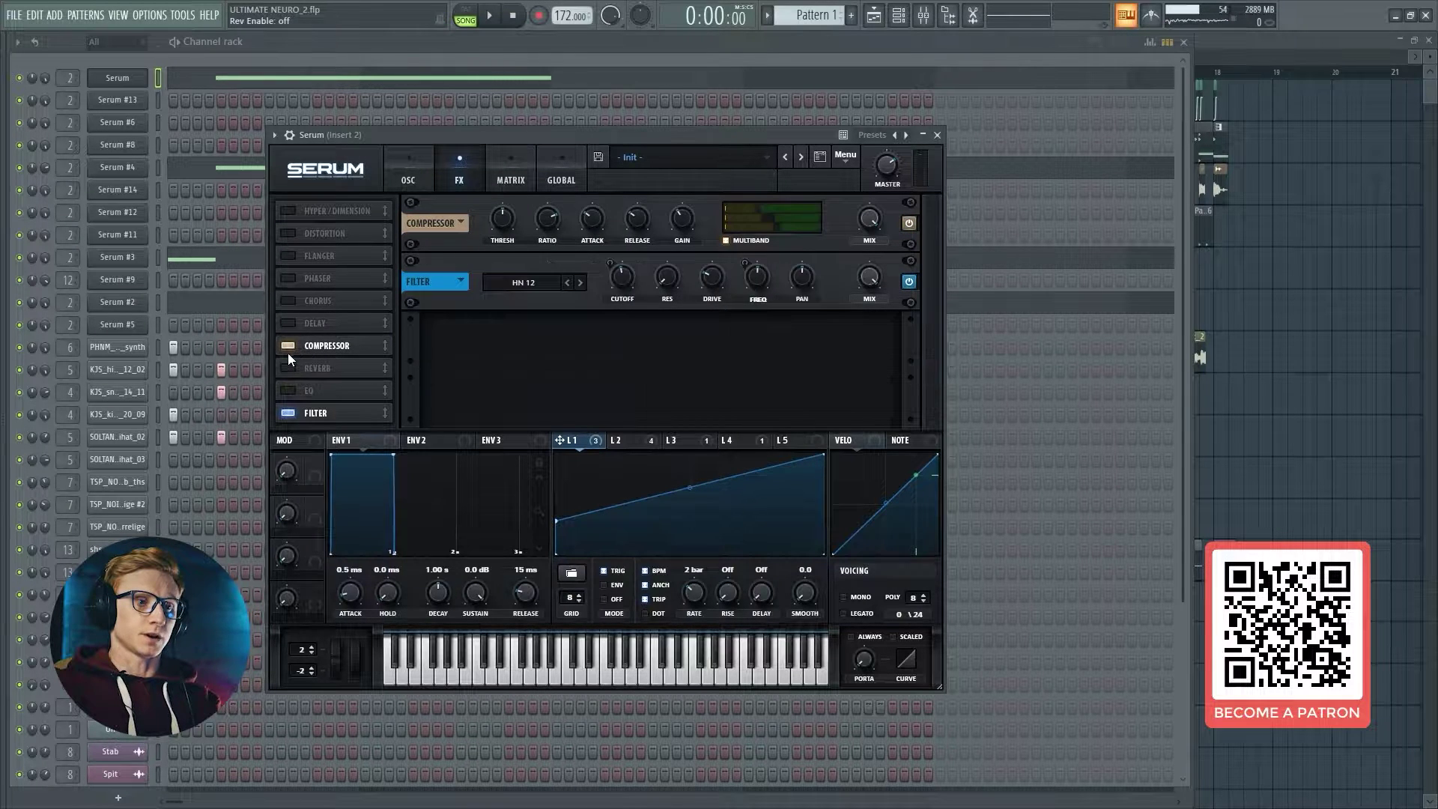
click(289, 346)
click(291, 413)
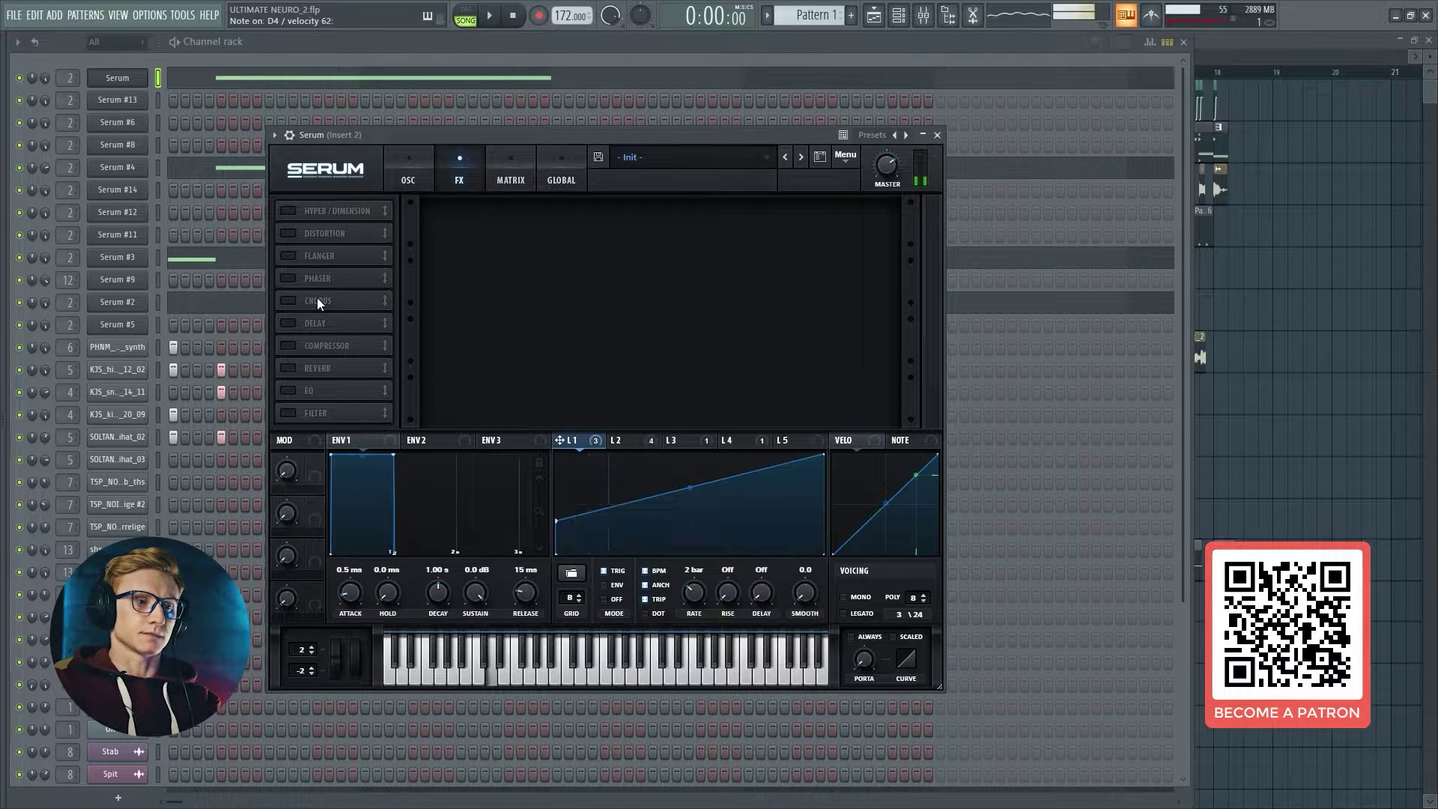
click(289, 234)
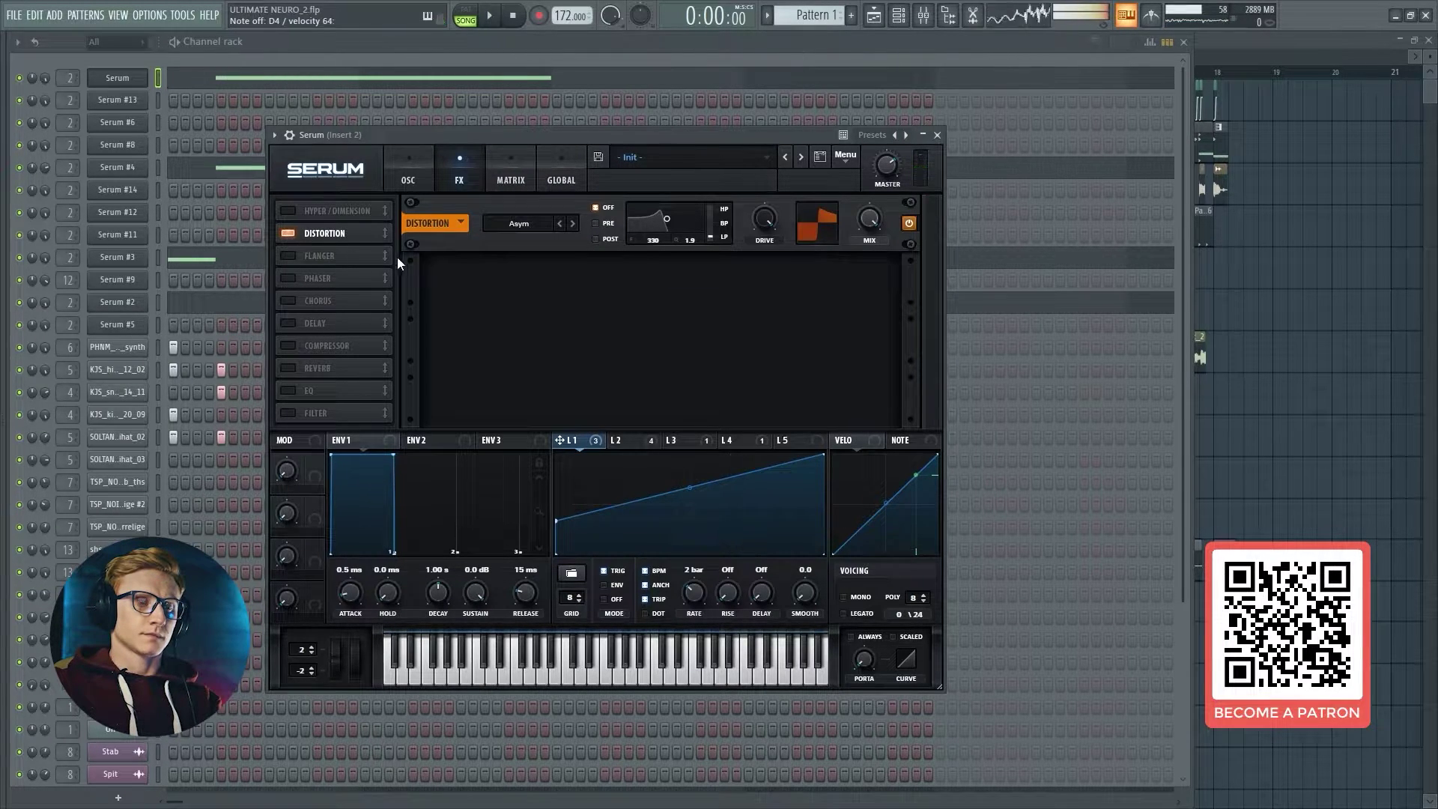
Step: Keep the distortion type on Asym, re-enable the flanger, phaser and chorus effects, and check the chorus mix
click(512, 224)
click(524, 142)
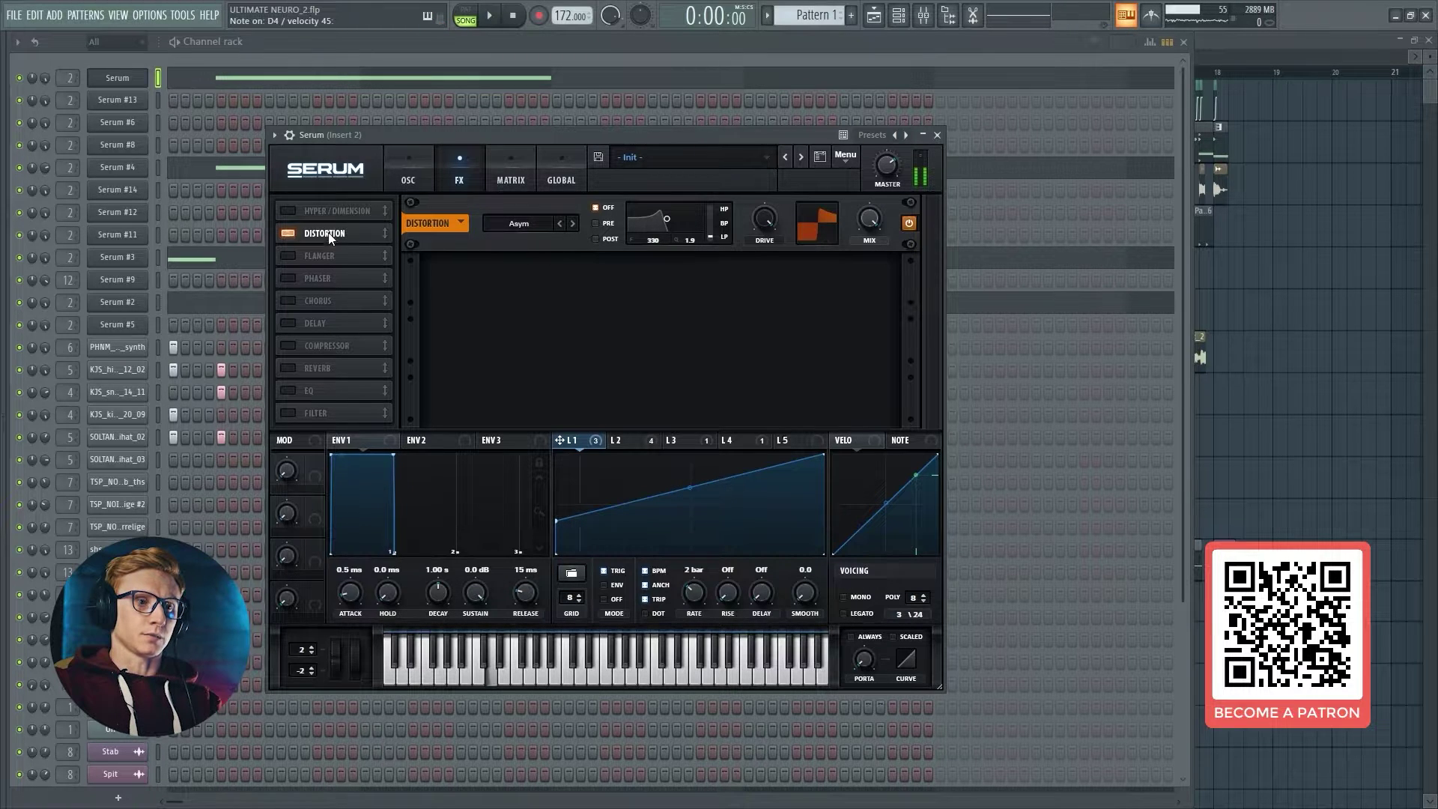
click(288, 256)
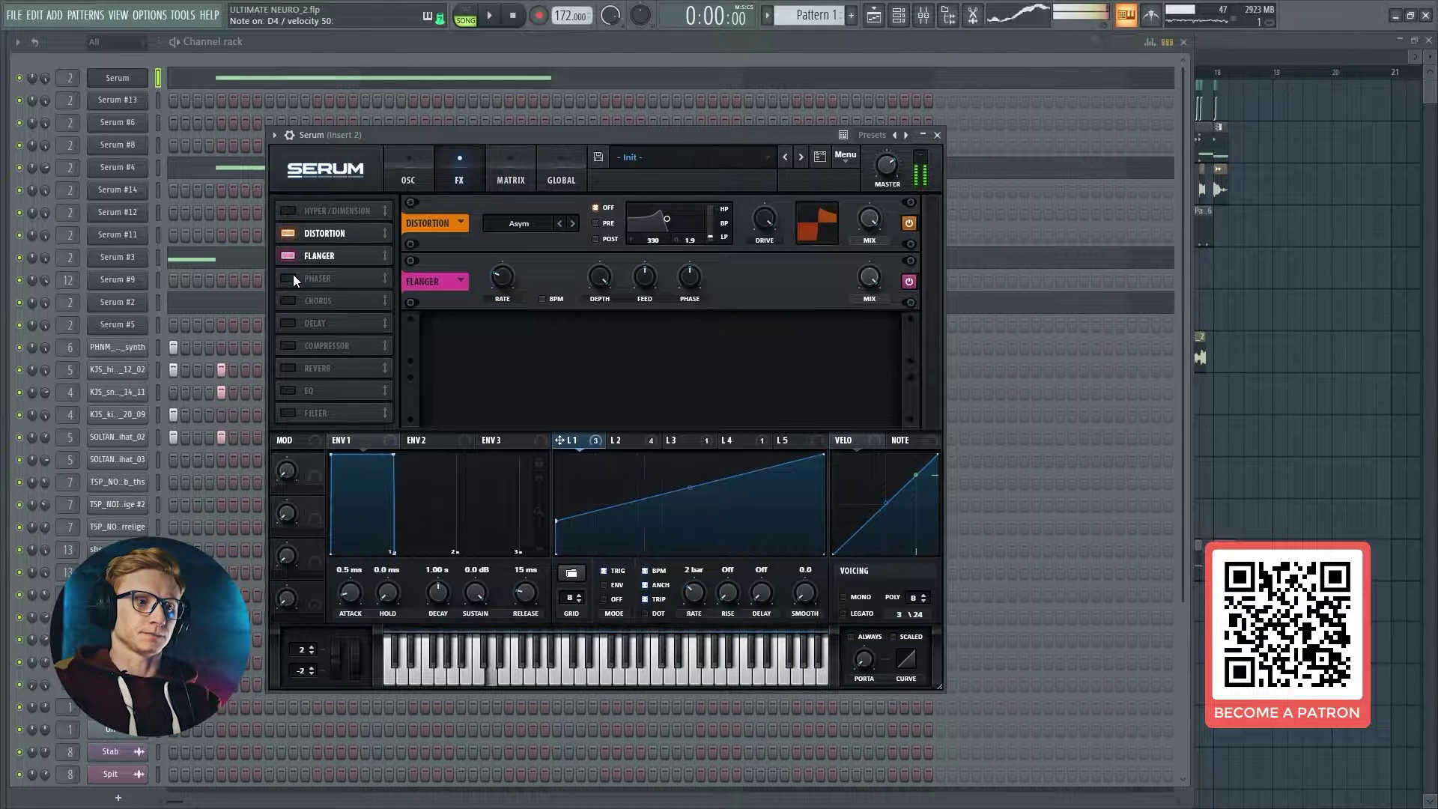
click(288, 278)
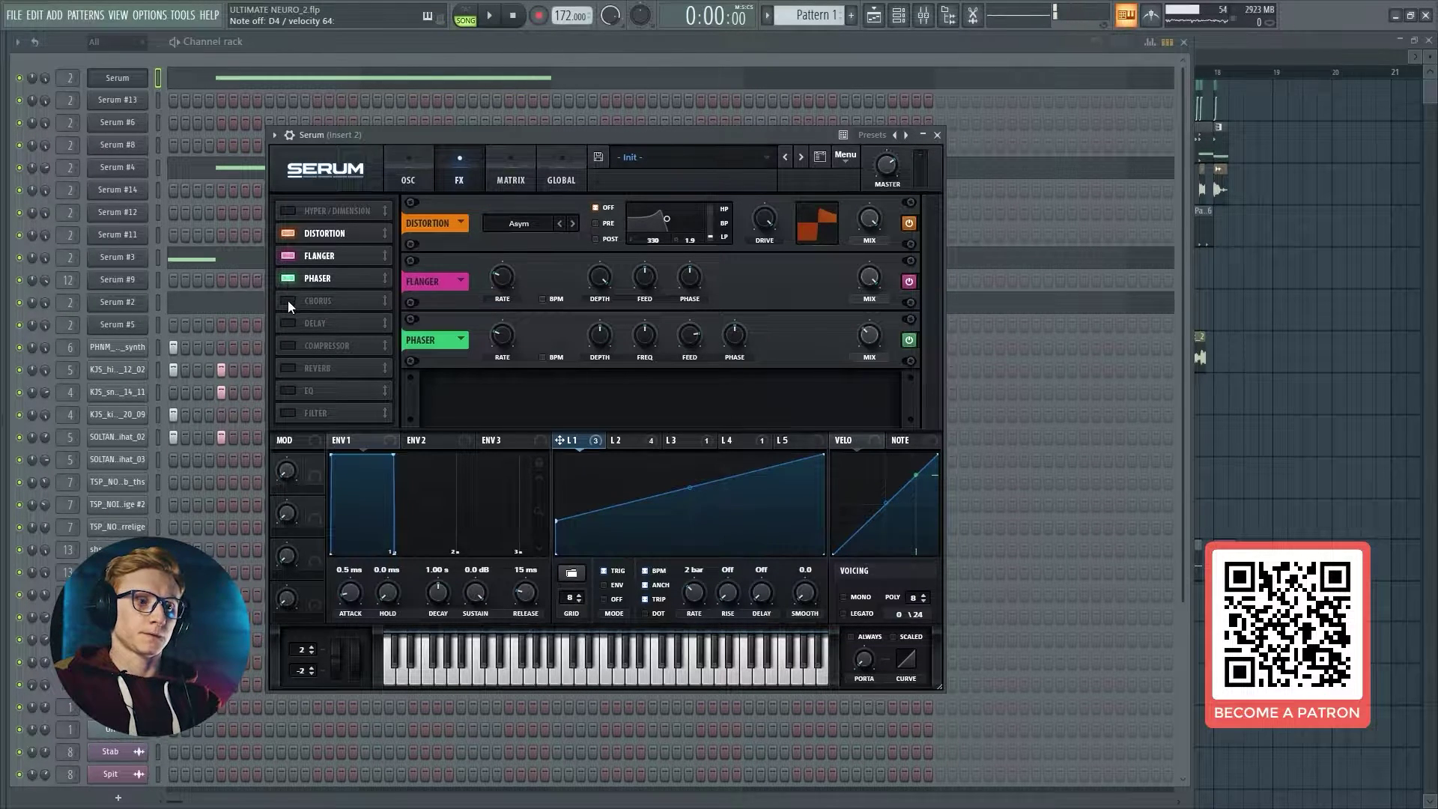
click(288, 300)
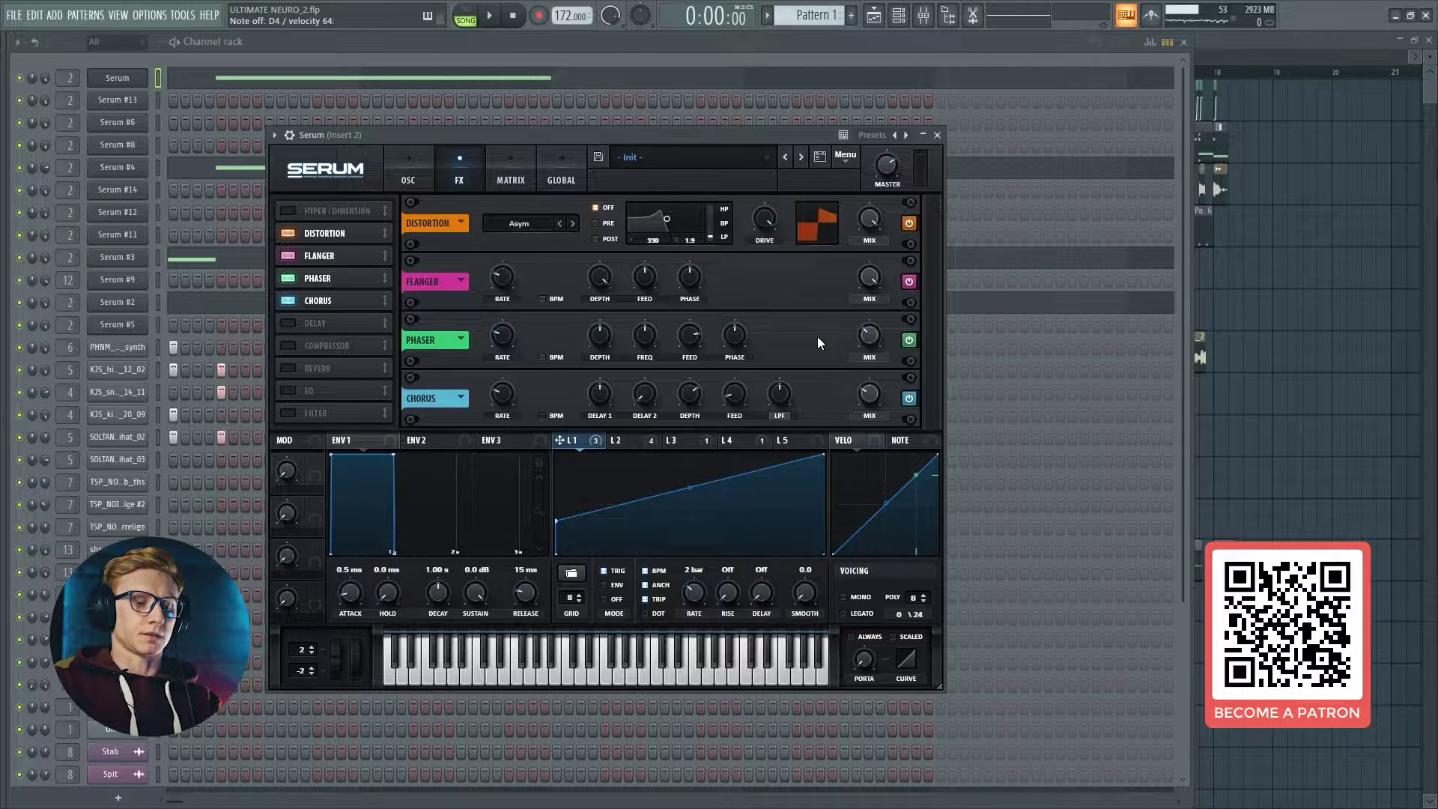
click(869, 401)
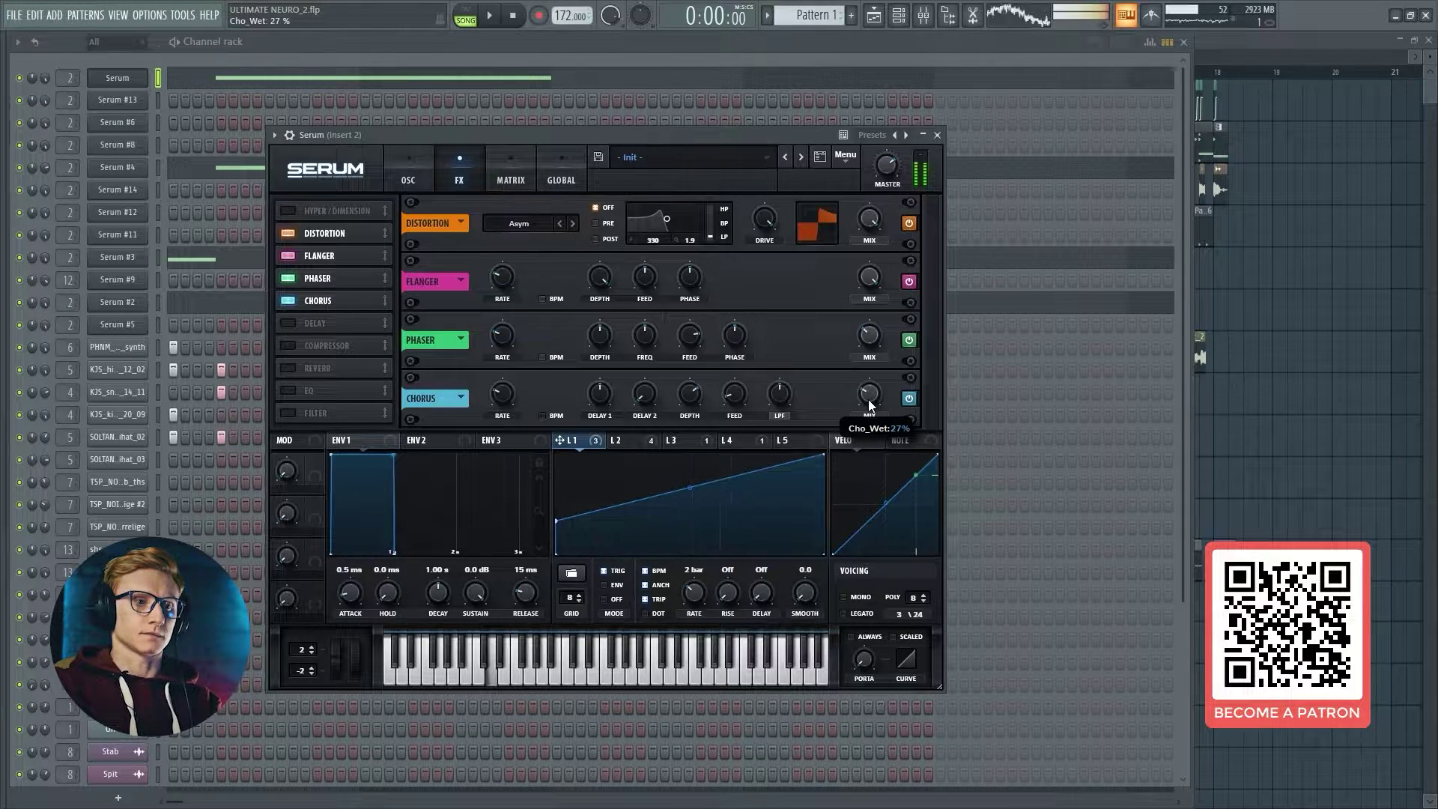
drag(882, 330, 739, 394)
Step: Re-enable the multiband compressor effect and compare the sound with and without it, leaving it on
click(299, 344)
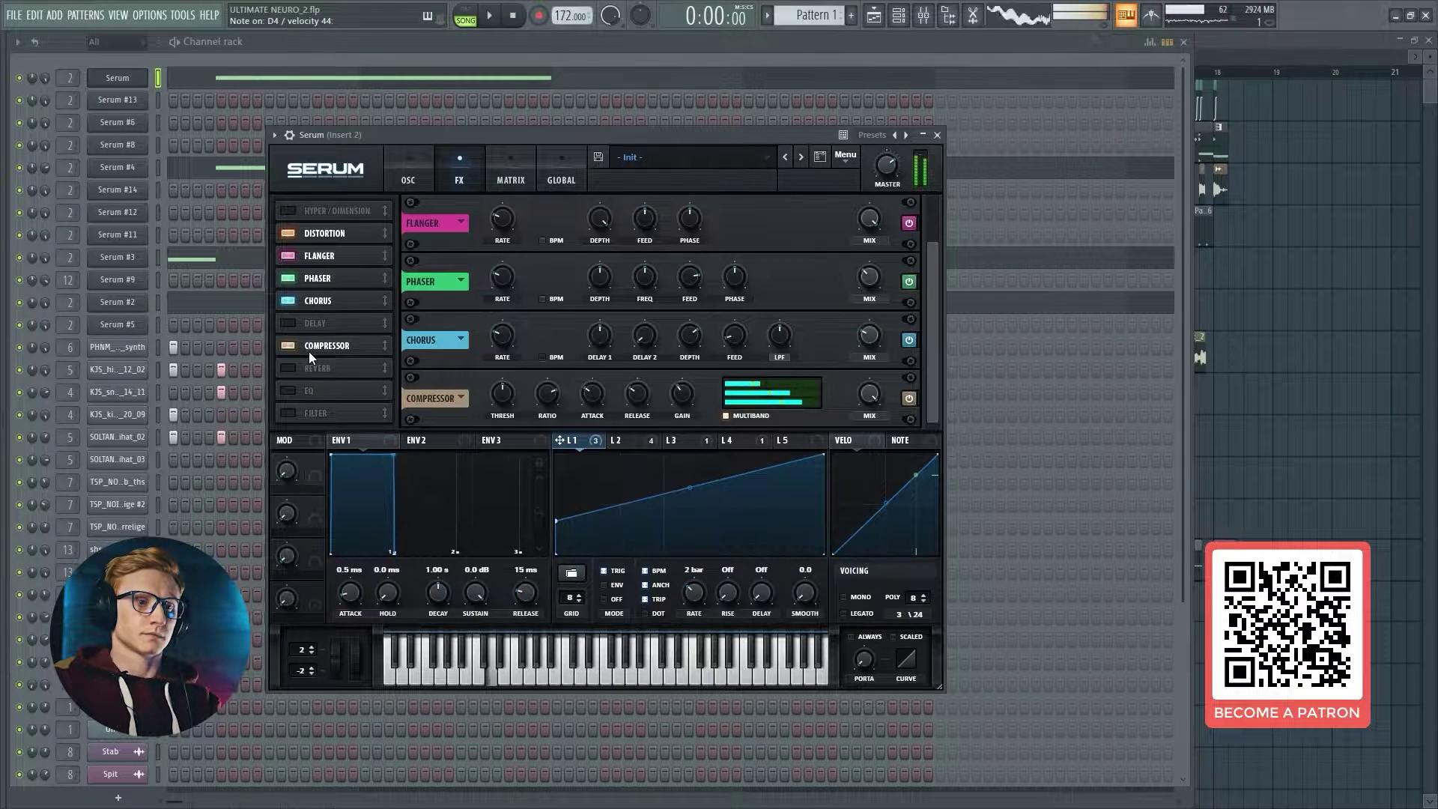
mouse_move(675, 392)
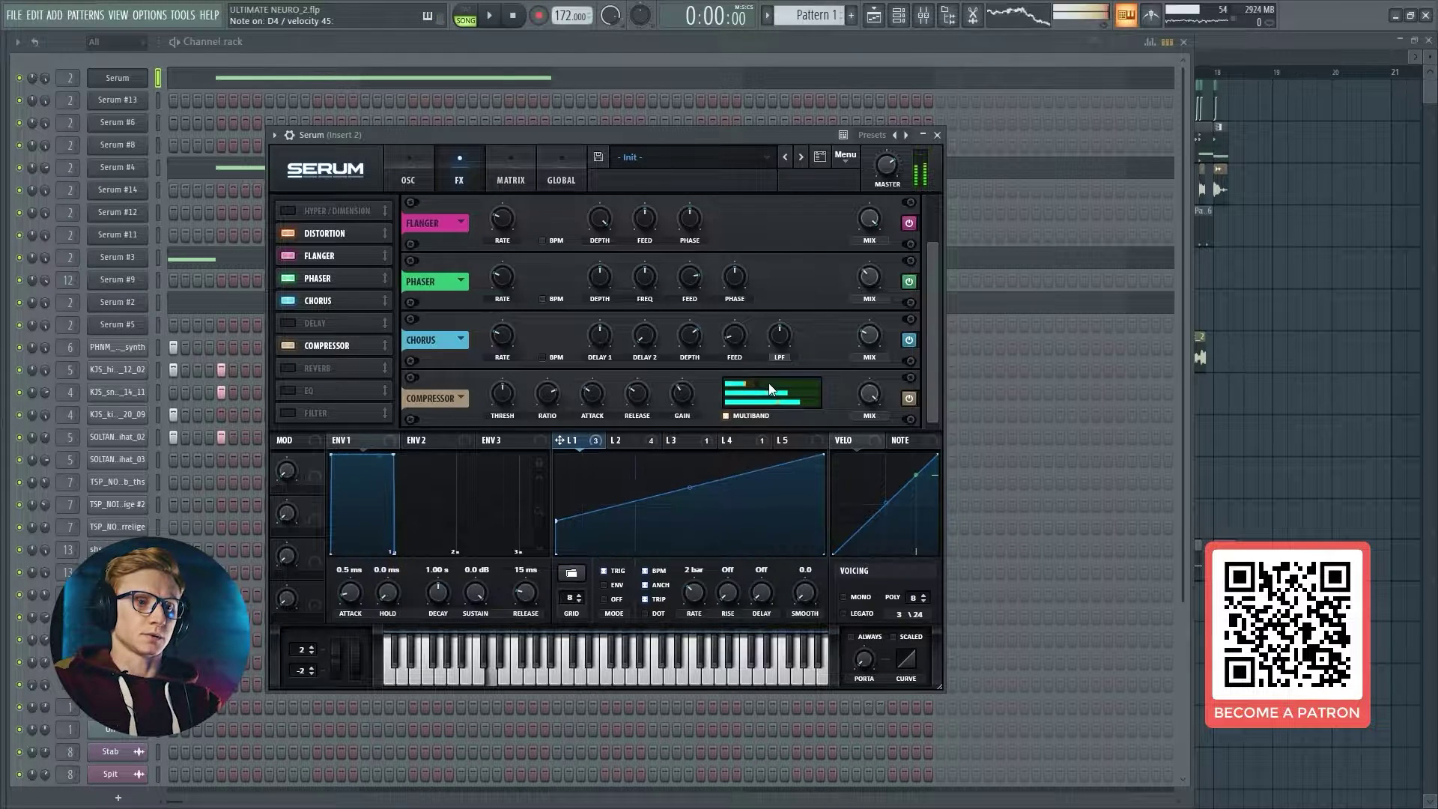
mouse_move(768, 387)
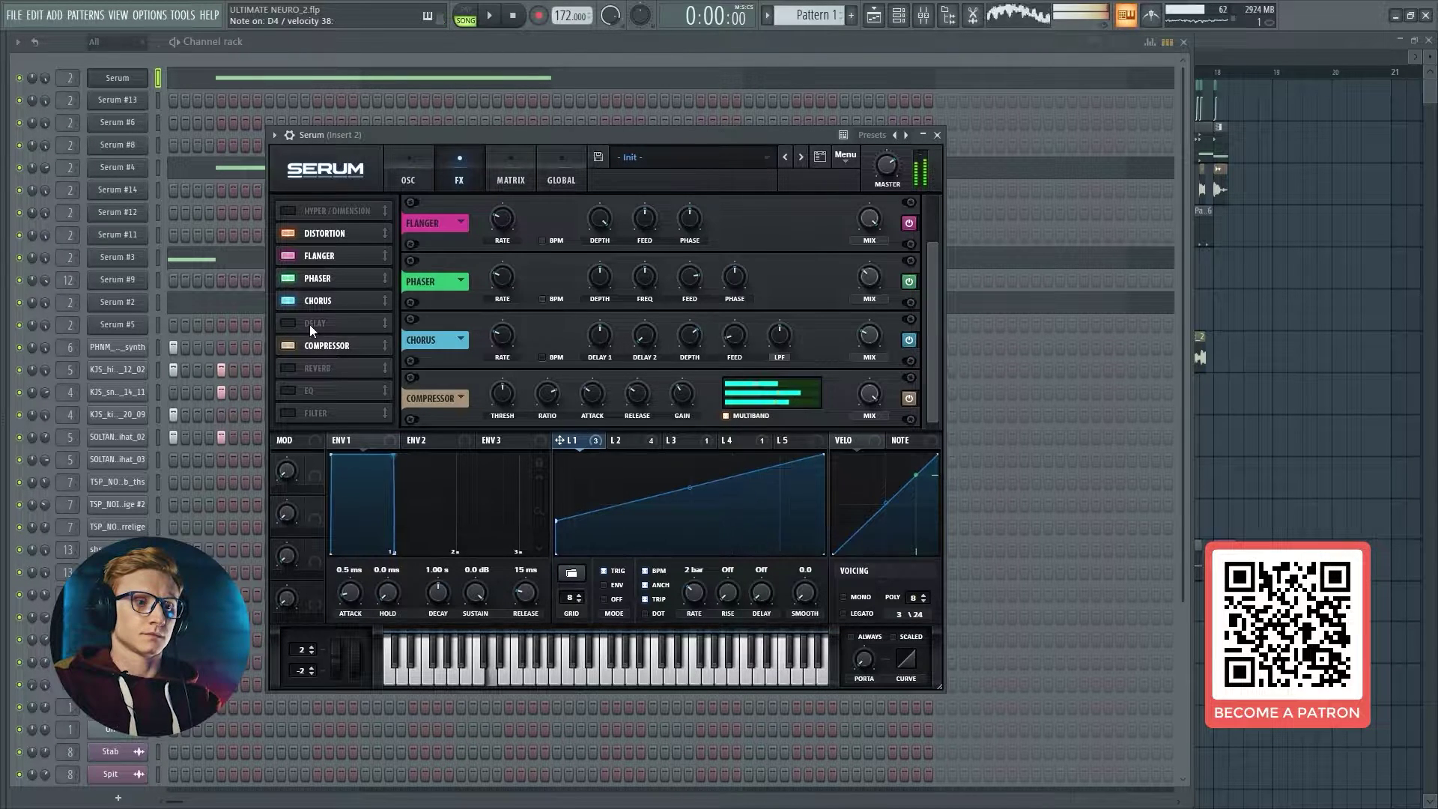
click(289, 345)
click(287, 345)
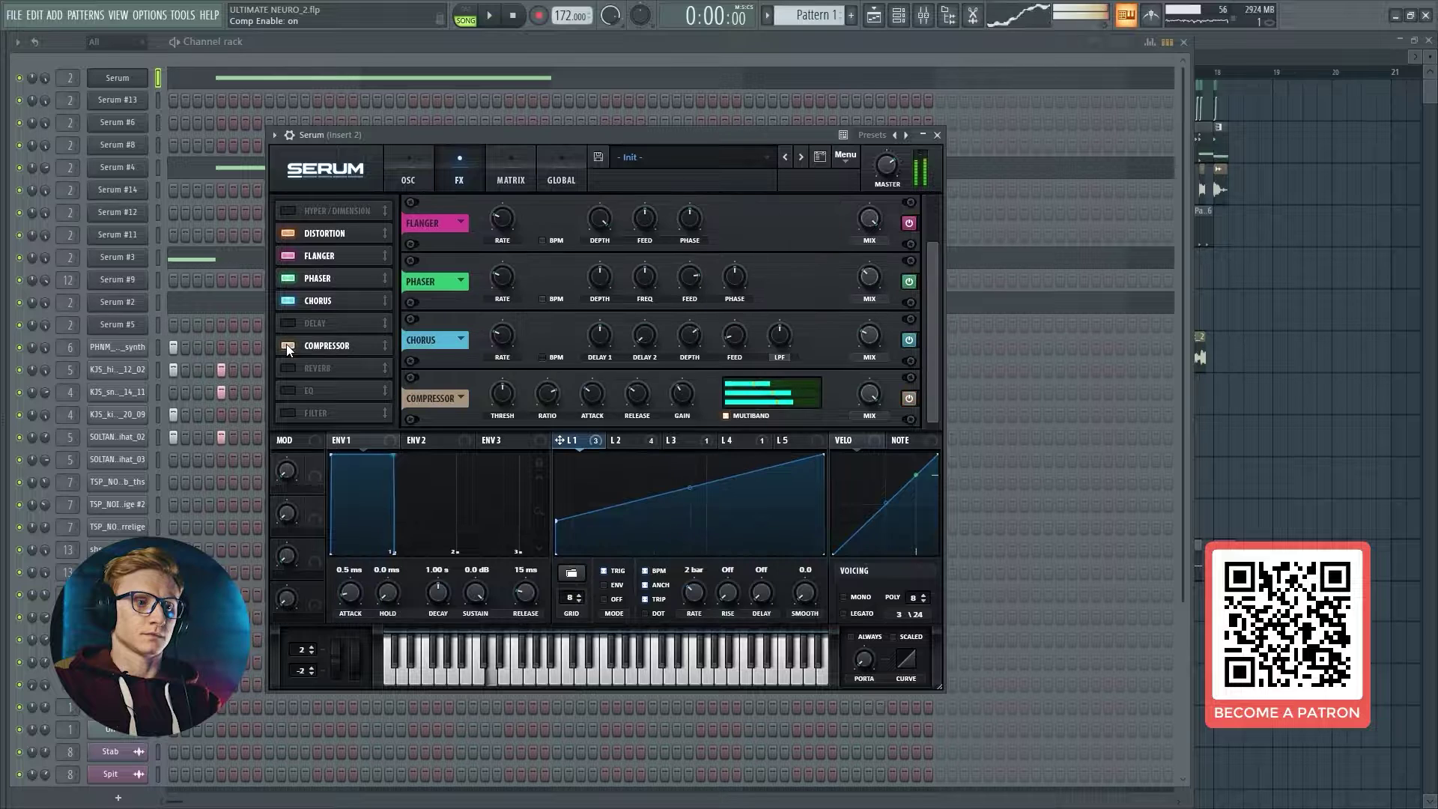
Step: Re-enable the reverb and the effects filter, show LFO 2, and compare the sound with and without the filter, leaving it on
click(289, 368)
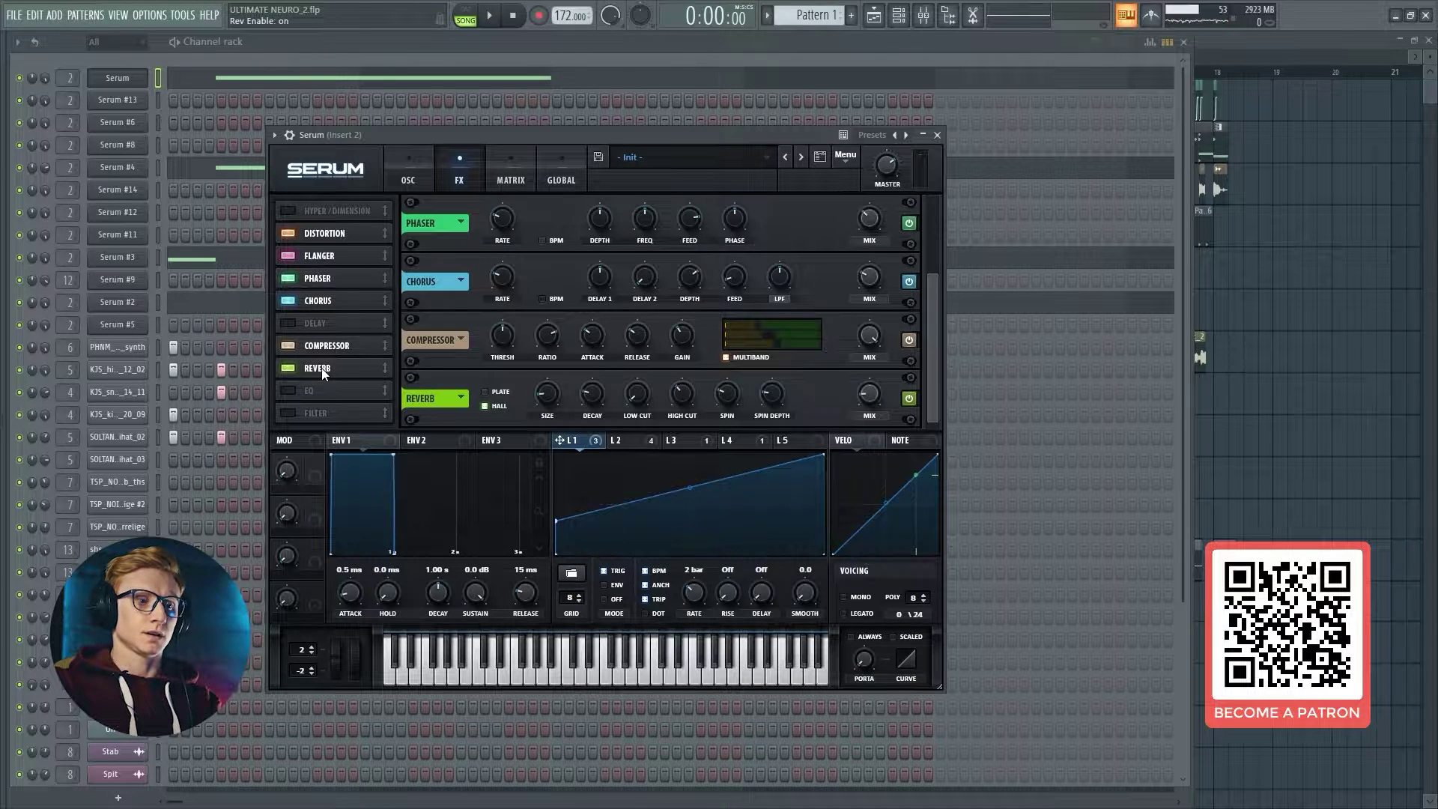
click(289, 411)
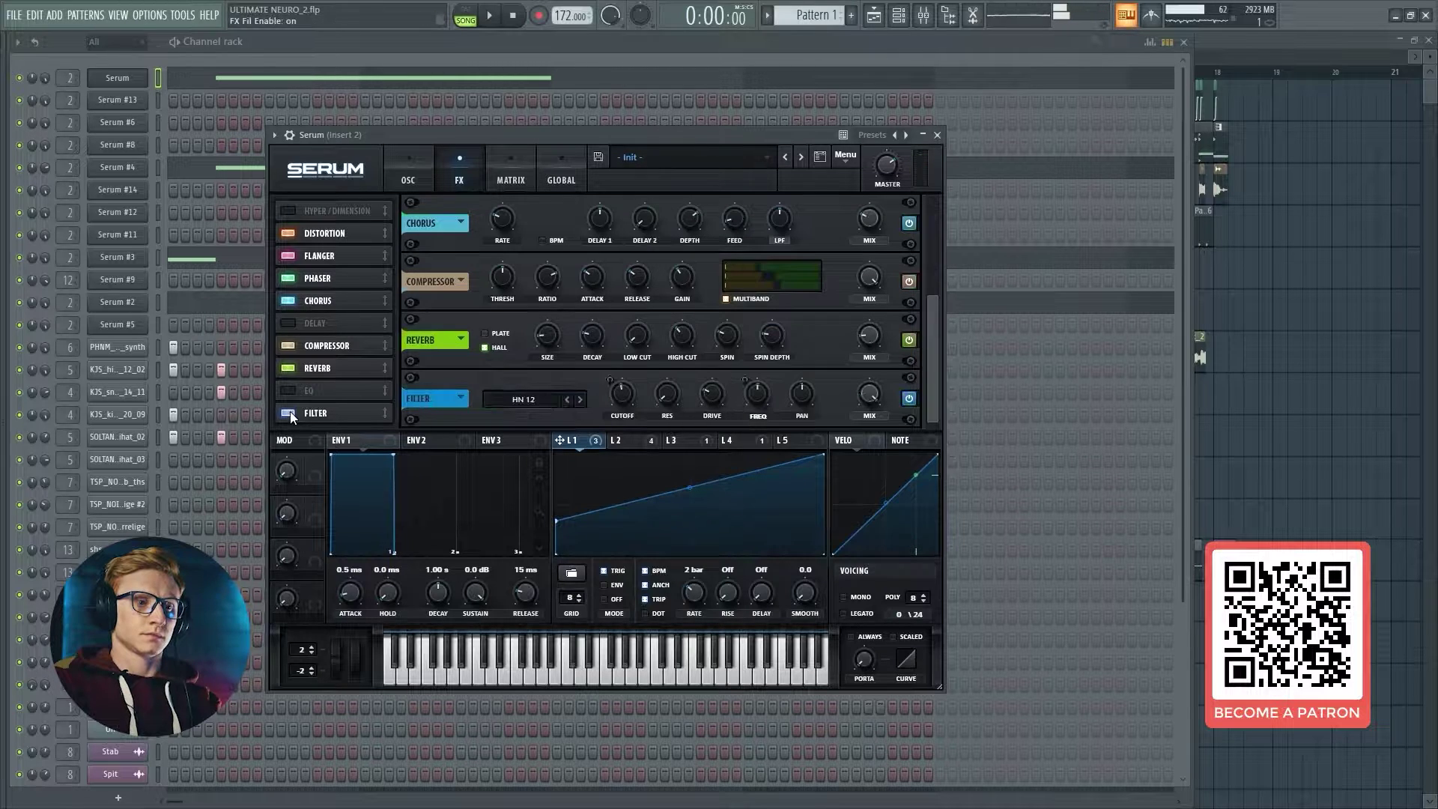
click(613, 441)
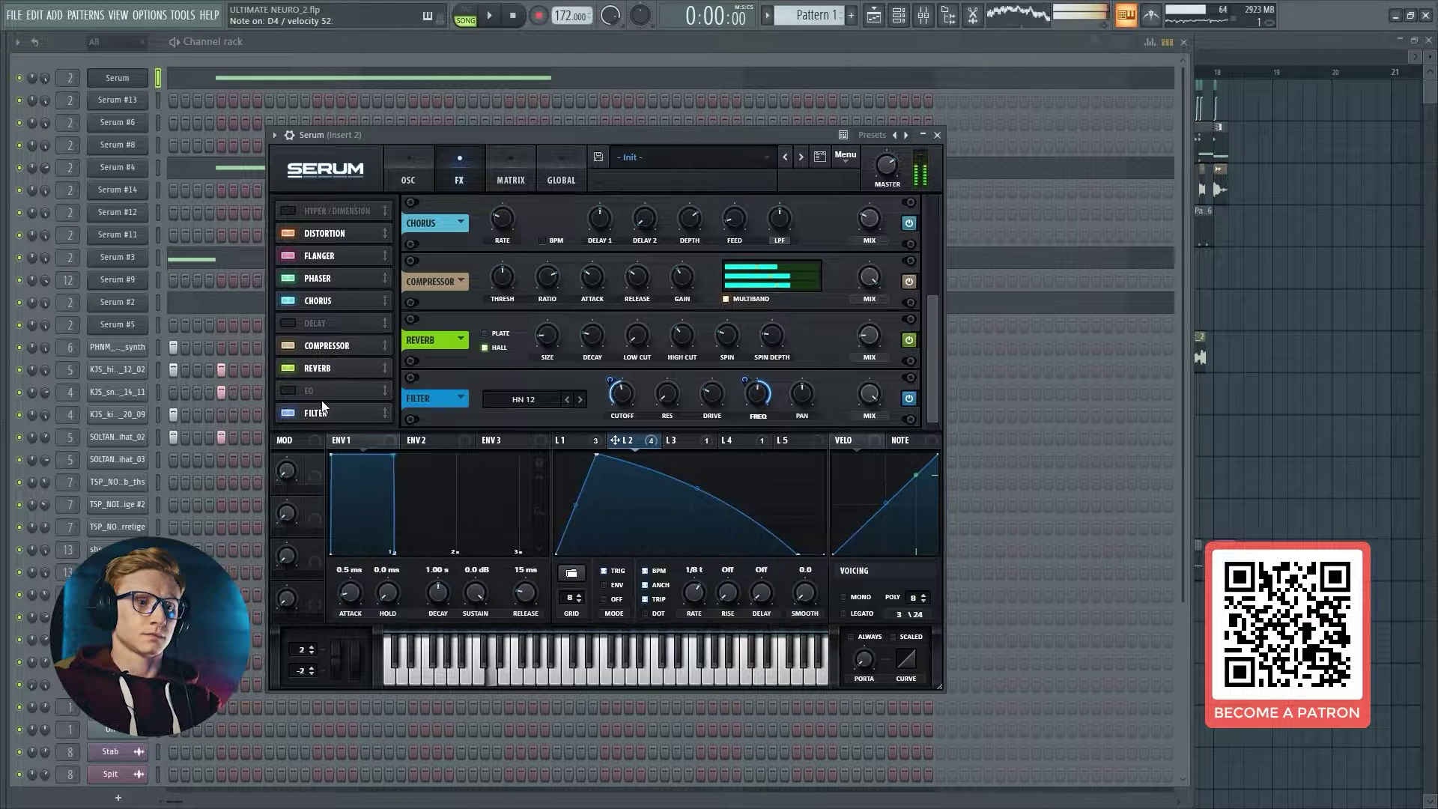
click(287, 413)
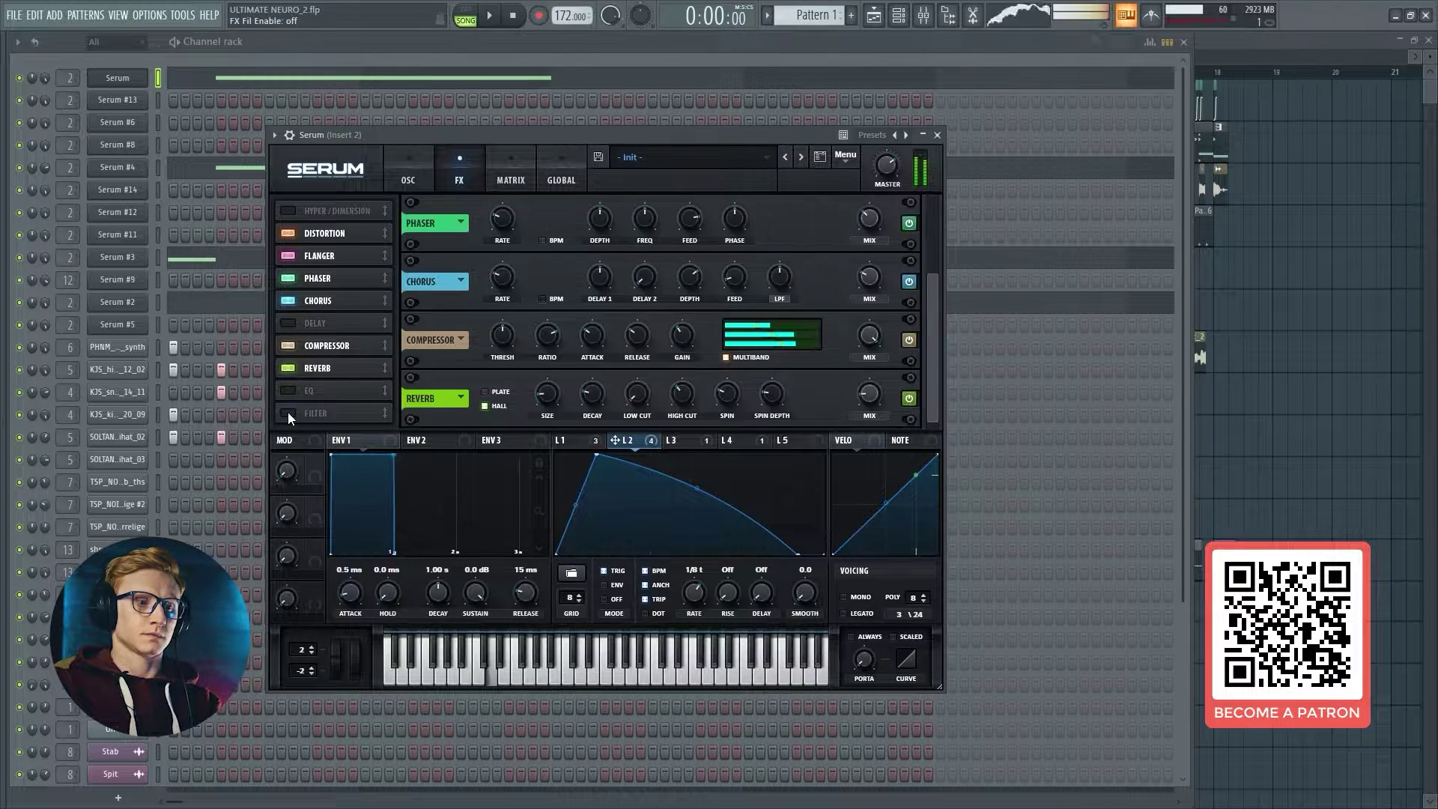
click(288, 414)
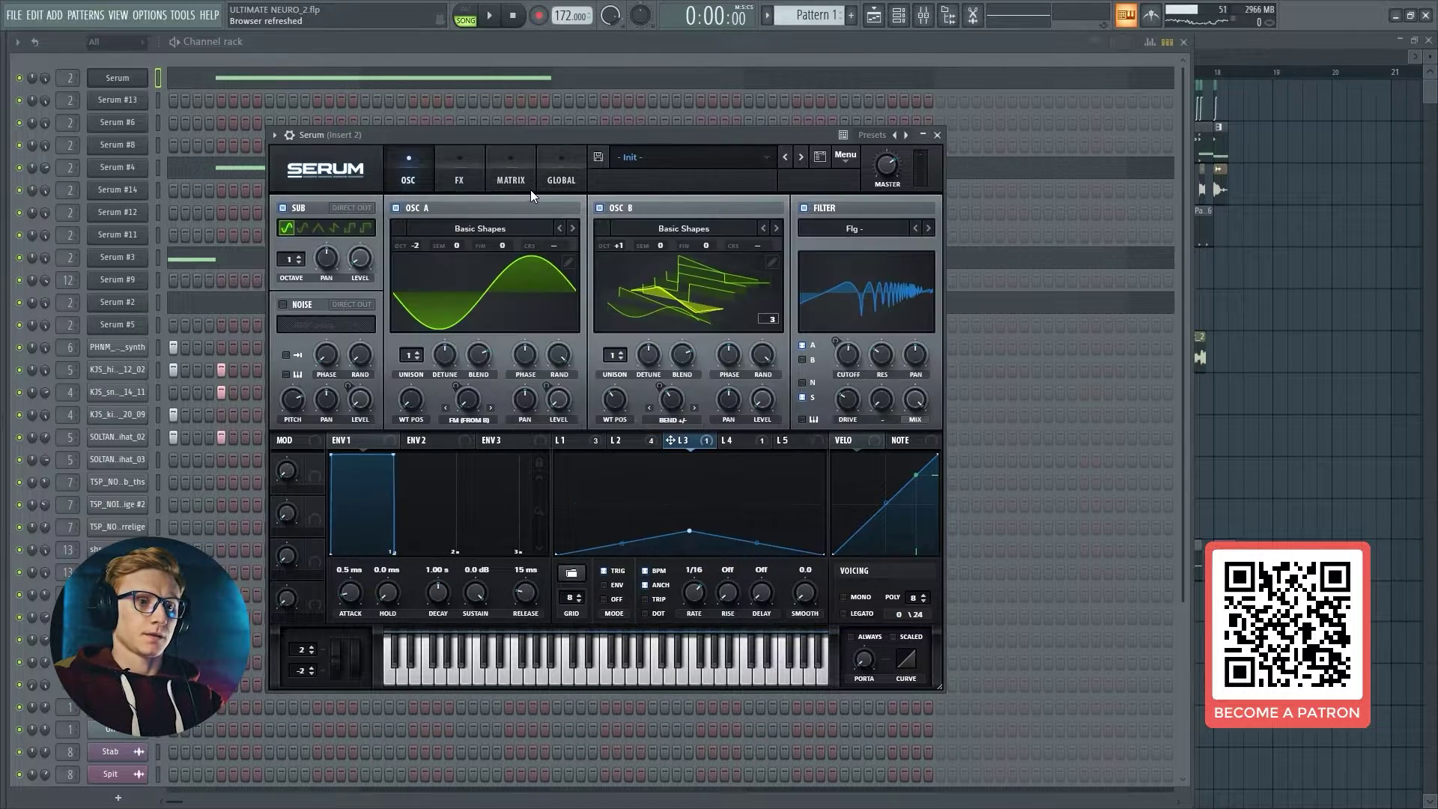
Step: Examine the modulation matrix routings of LFO 3 and LFO 4 to master tuning, including LFO 4's shape and LFO 3's amount
click(524, 185)
scroll(569, 374, down, 1)
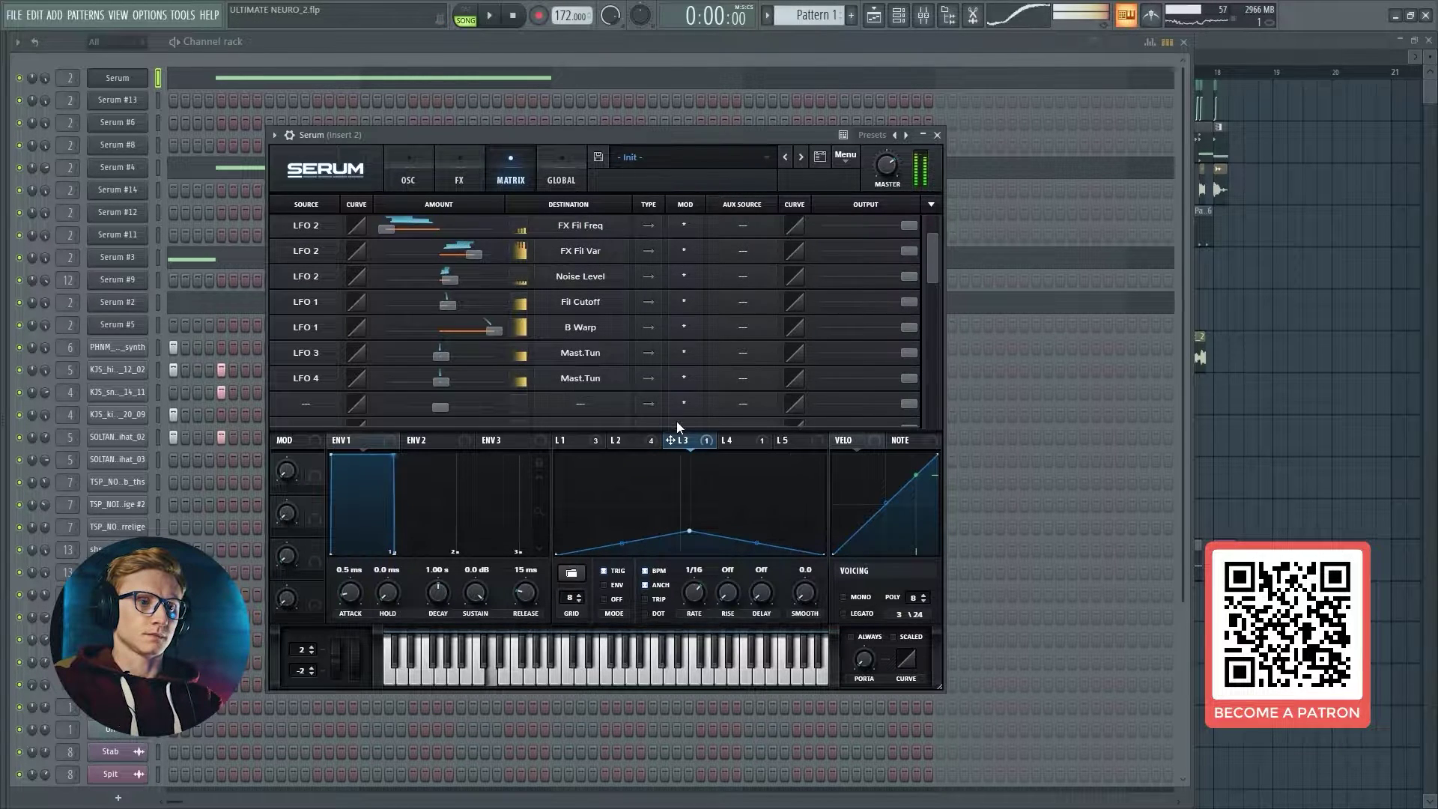
click(737, 443)
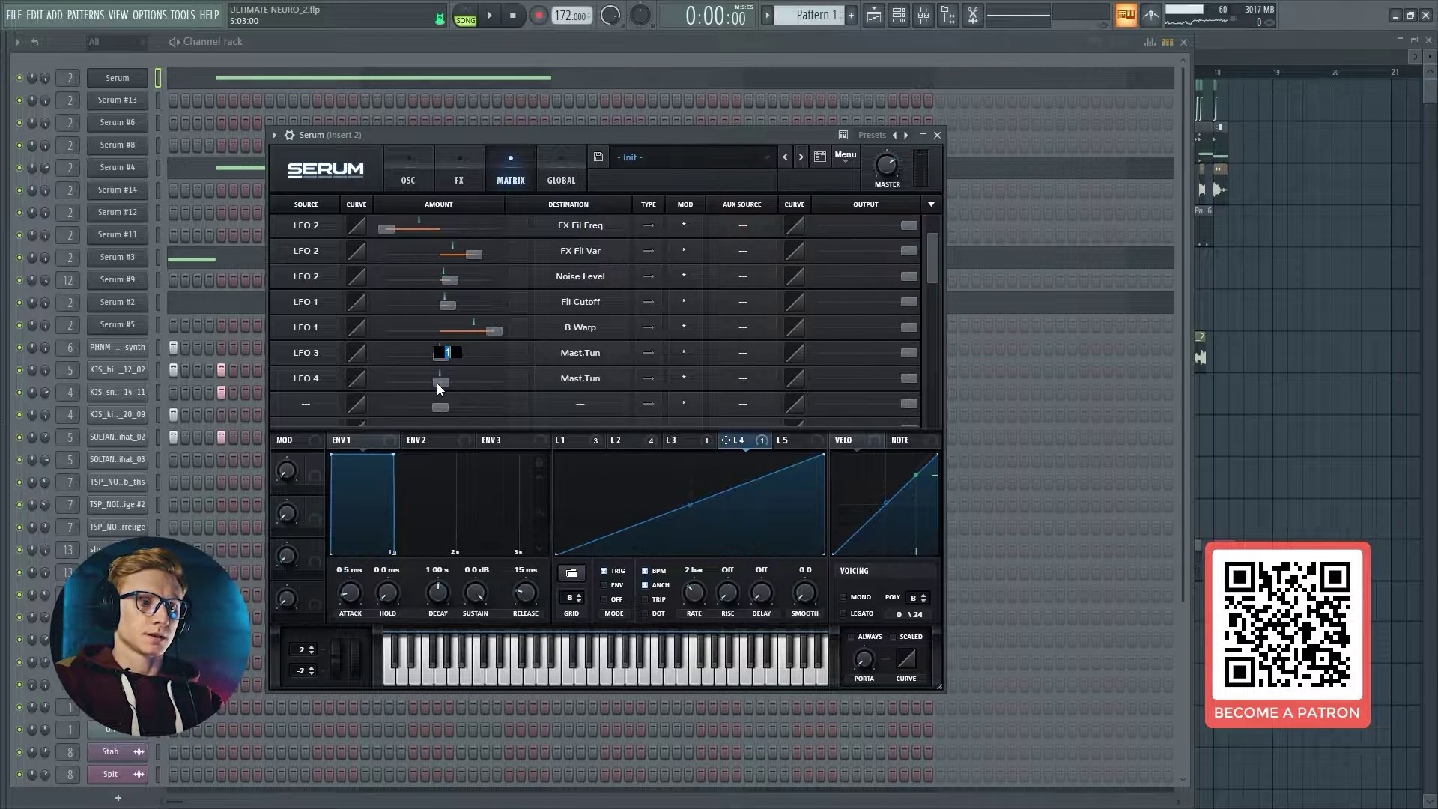
key(Return)
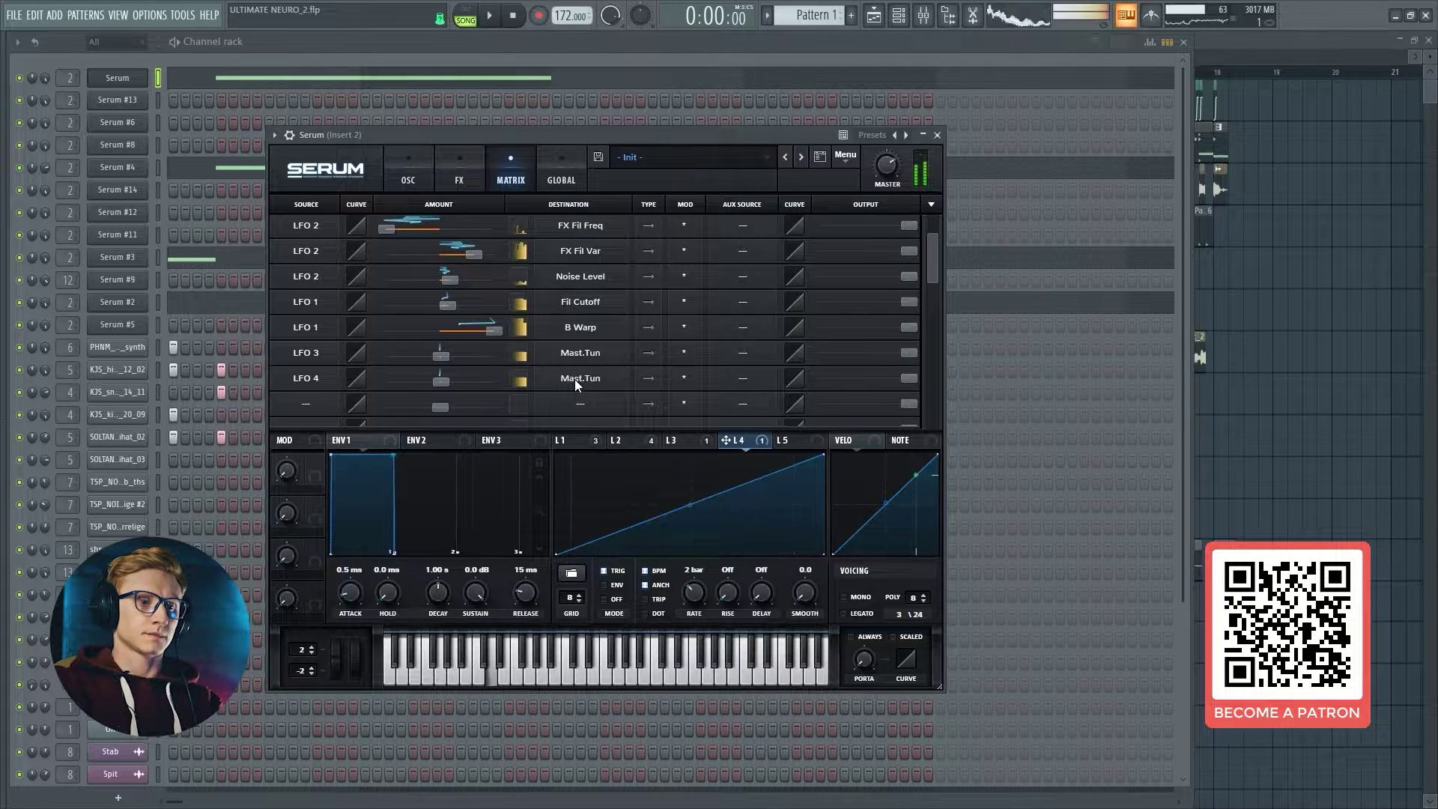
Step: Return to the synth's oscillator page, then compare the Serum and Serum #4 channels in the channel rack
click(406, 163)
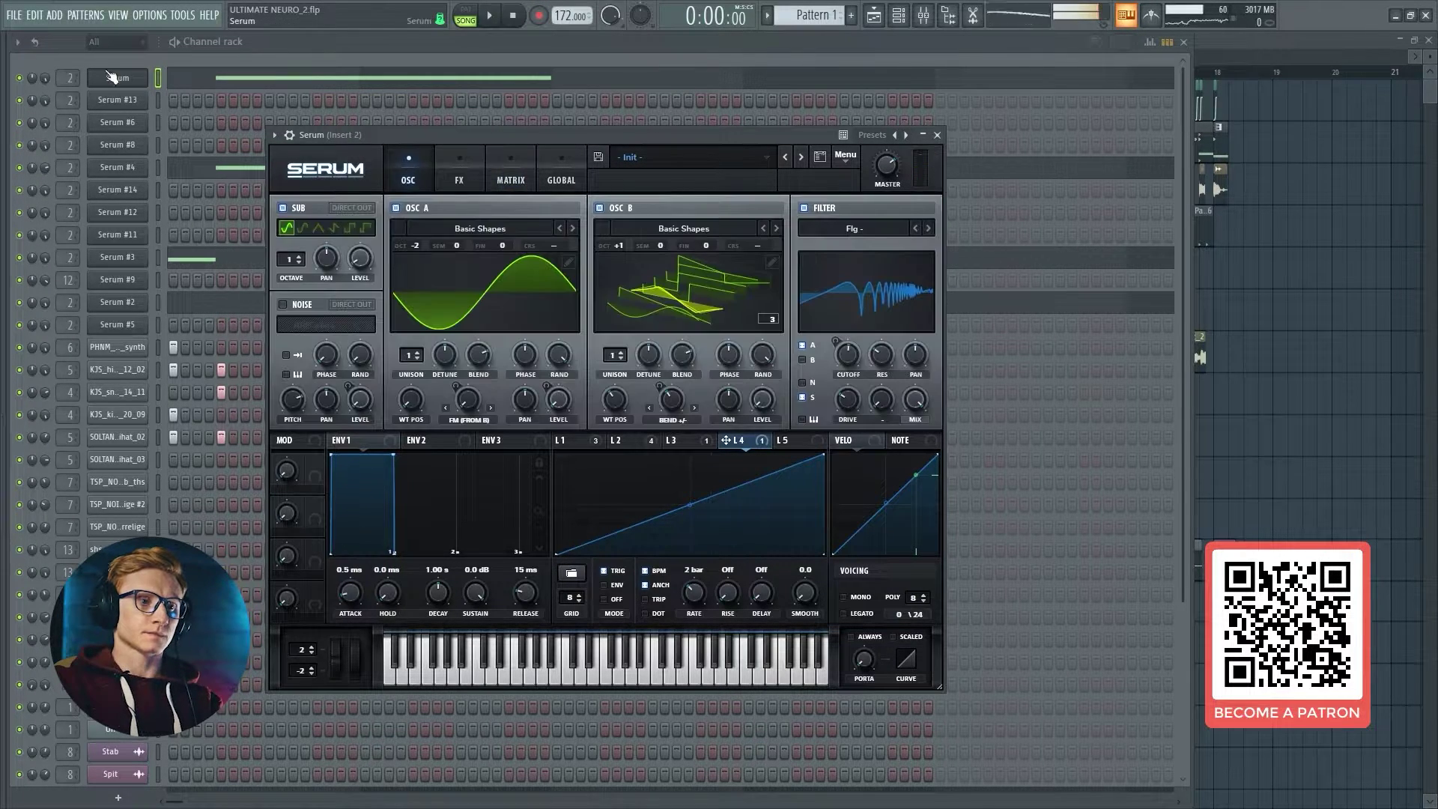
click(159, 75)
click(158, 166)
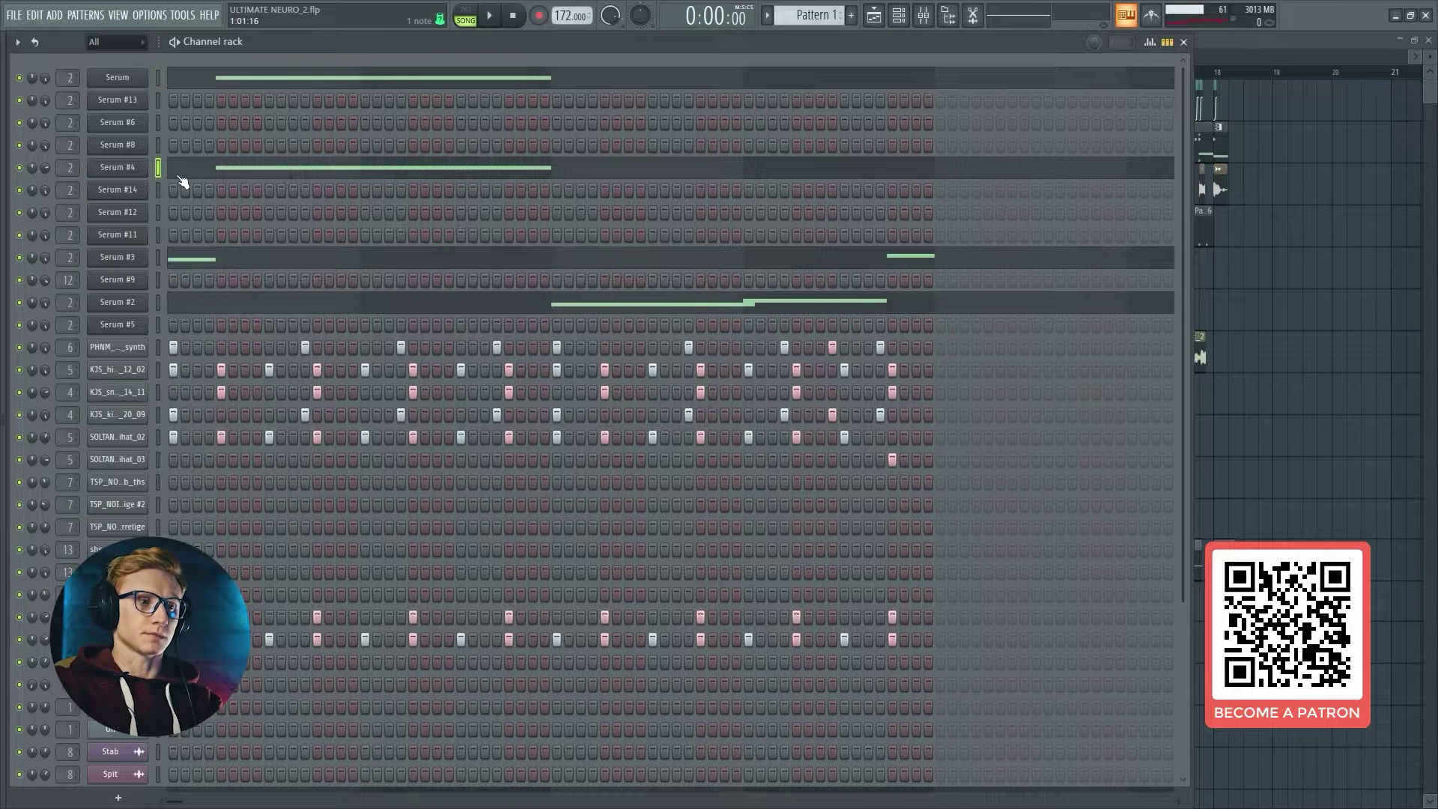
click(158, 145)
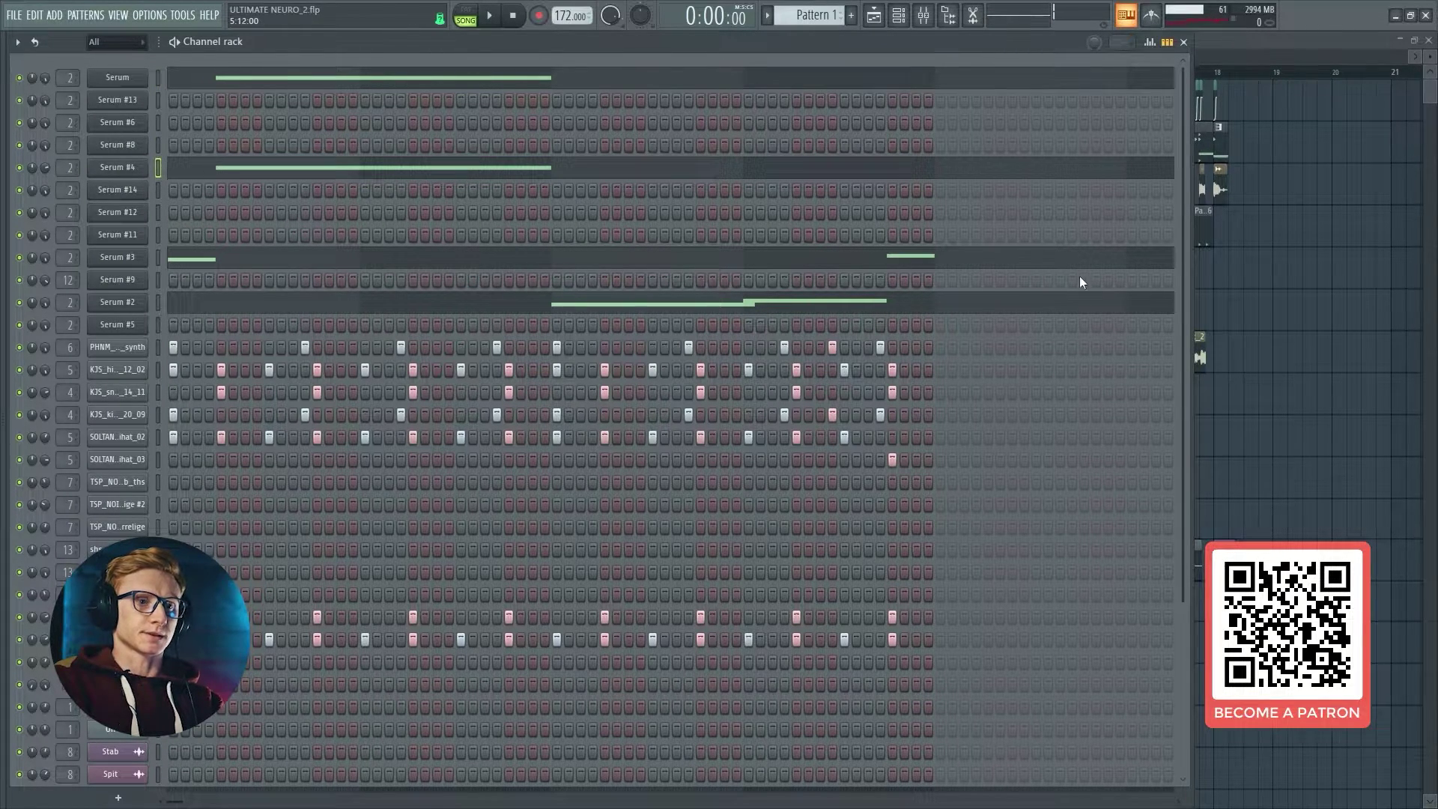
Step: Play the arrangement from the playlist, select the Serum #3 channel in the channel rack during playback, and stop the song
click(1300, 318)
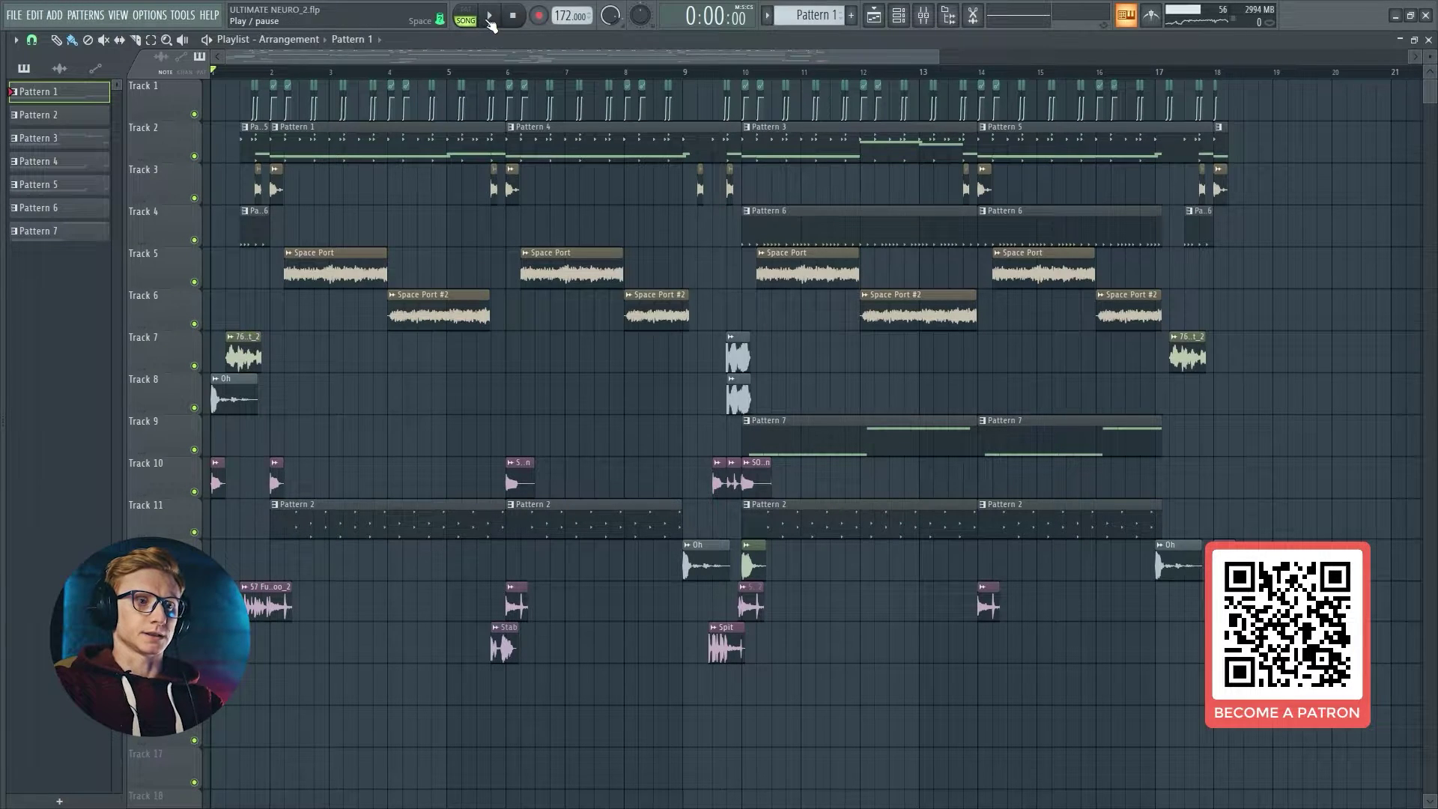
click(494, 20)
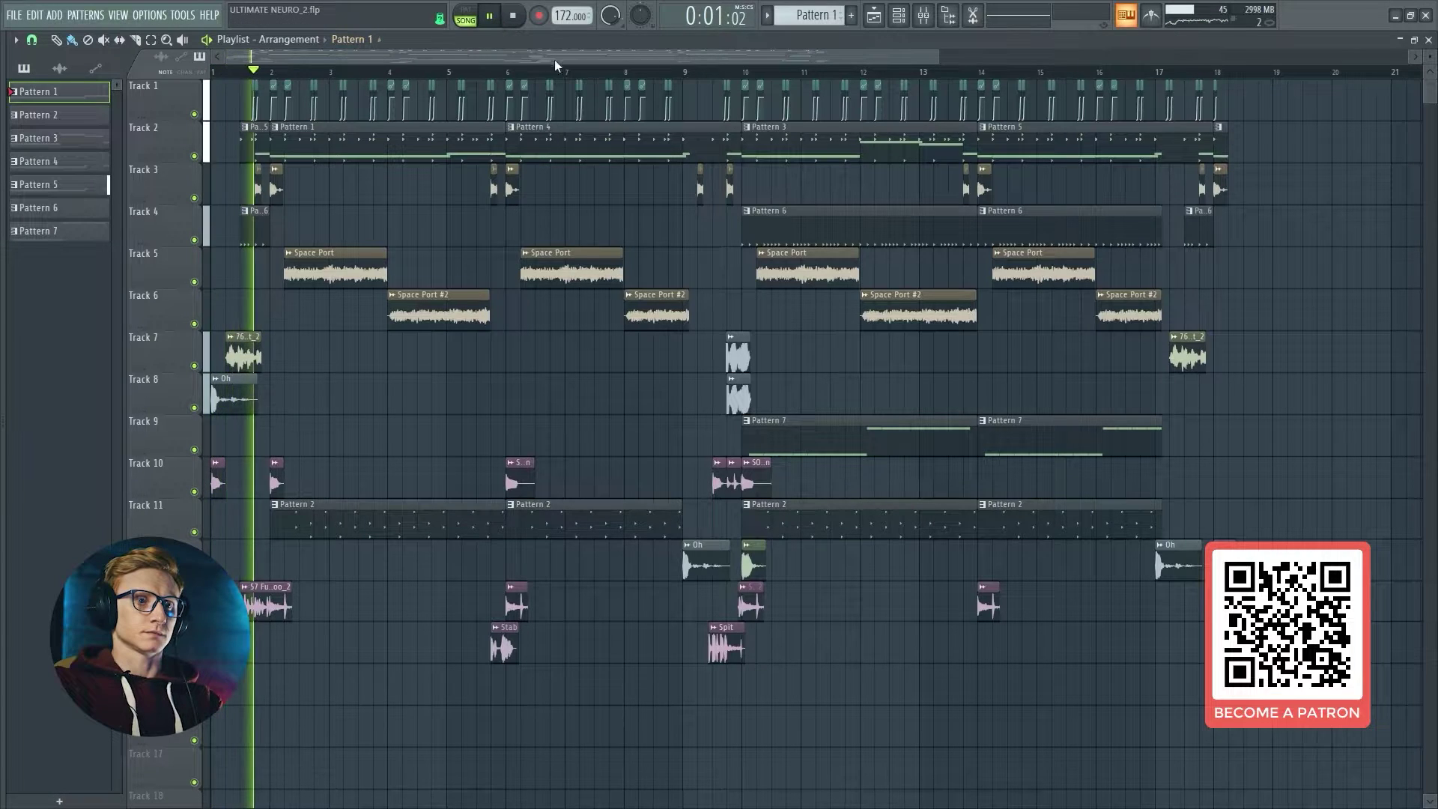
key(F6)
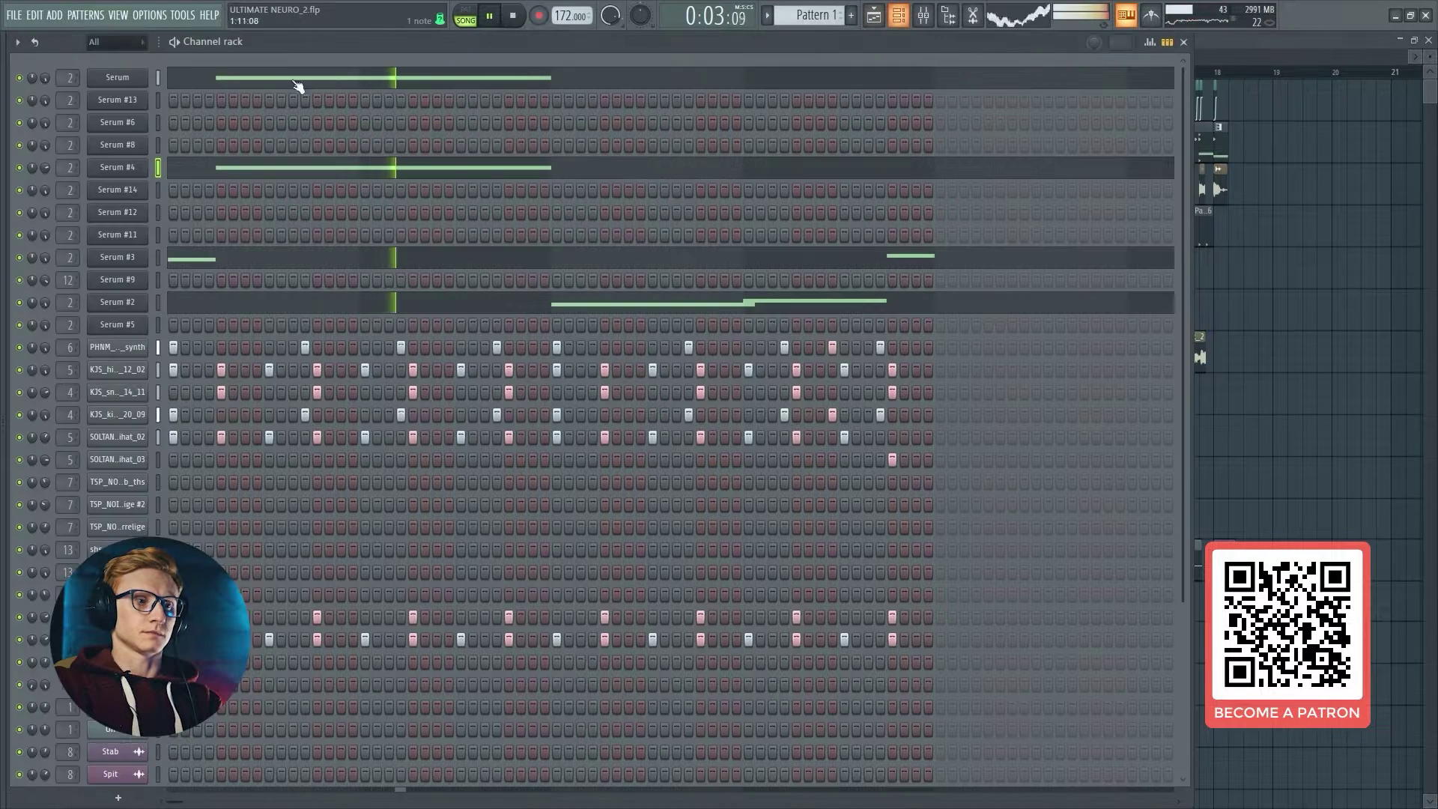
click(158, 258)
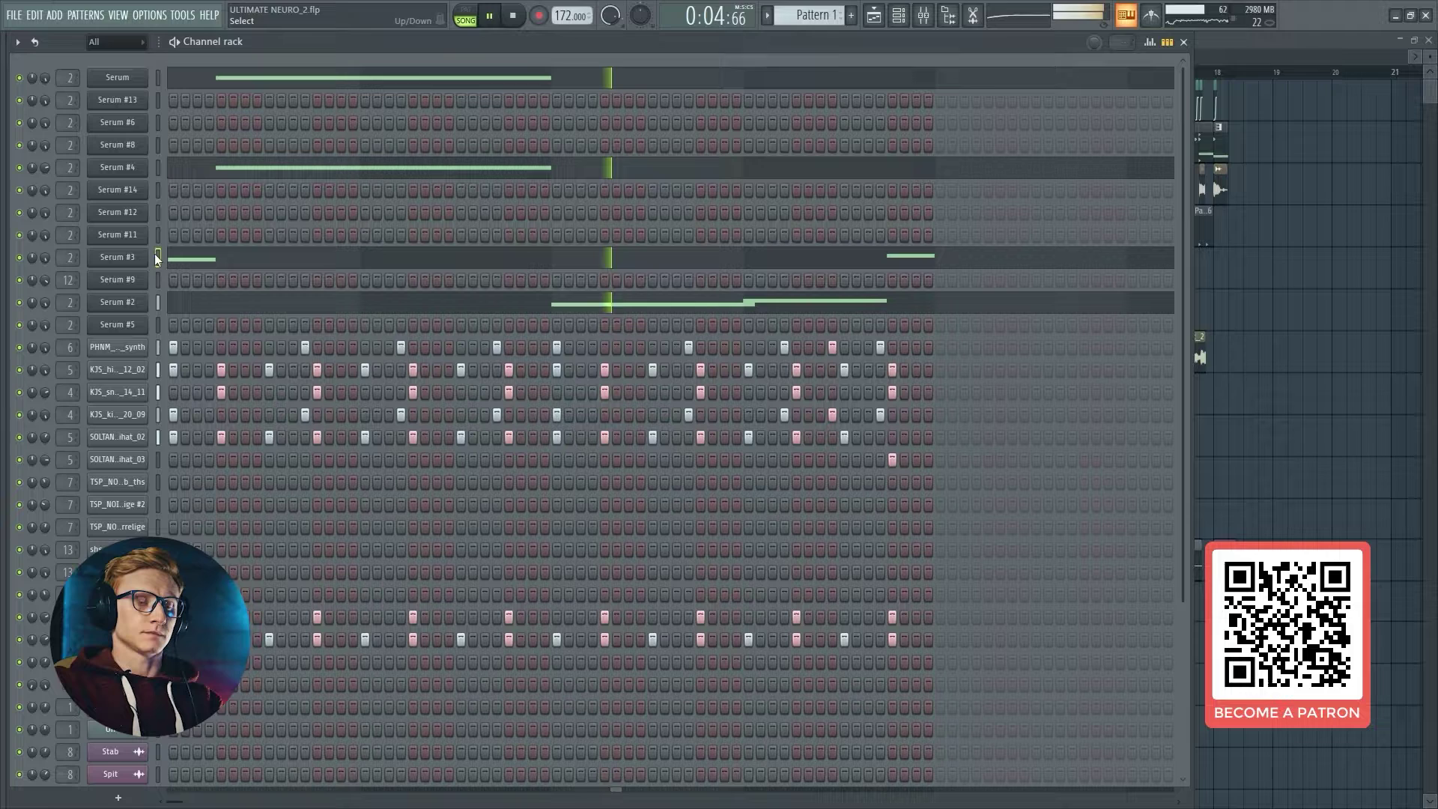
click(512, 16)
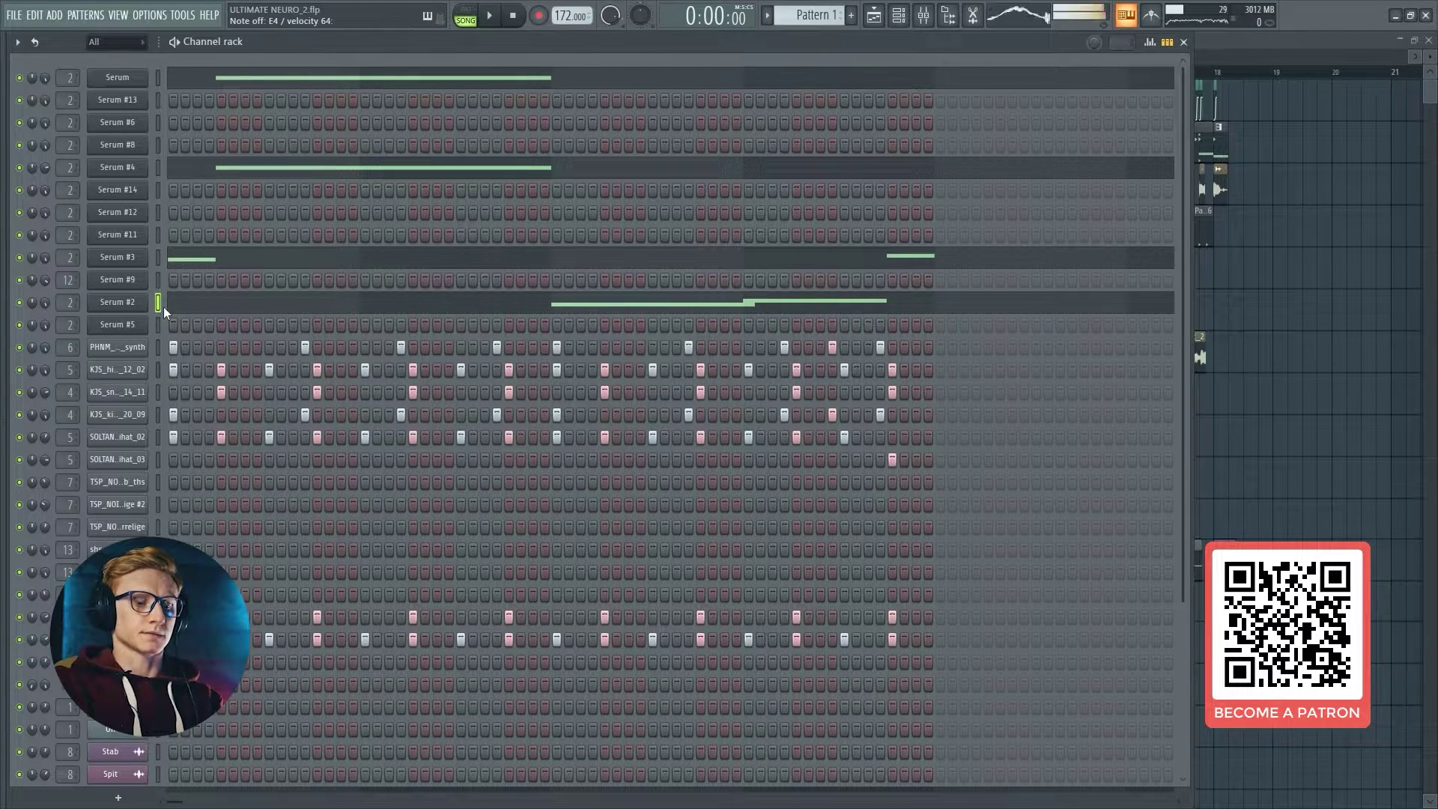
Step: Review the playlist, then show the first Serum channel's synth again and close it to return to the channel rack
click(1268, 313)
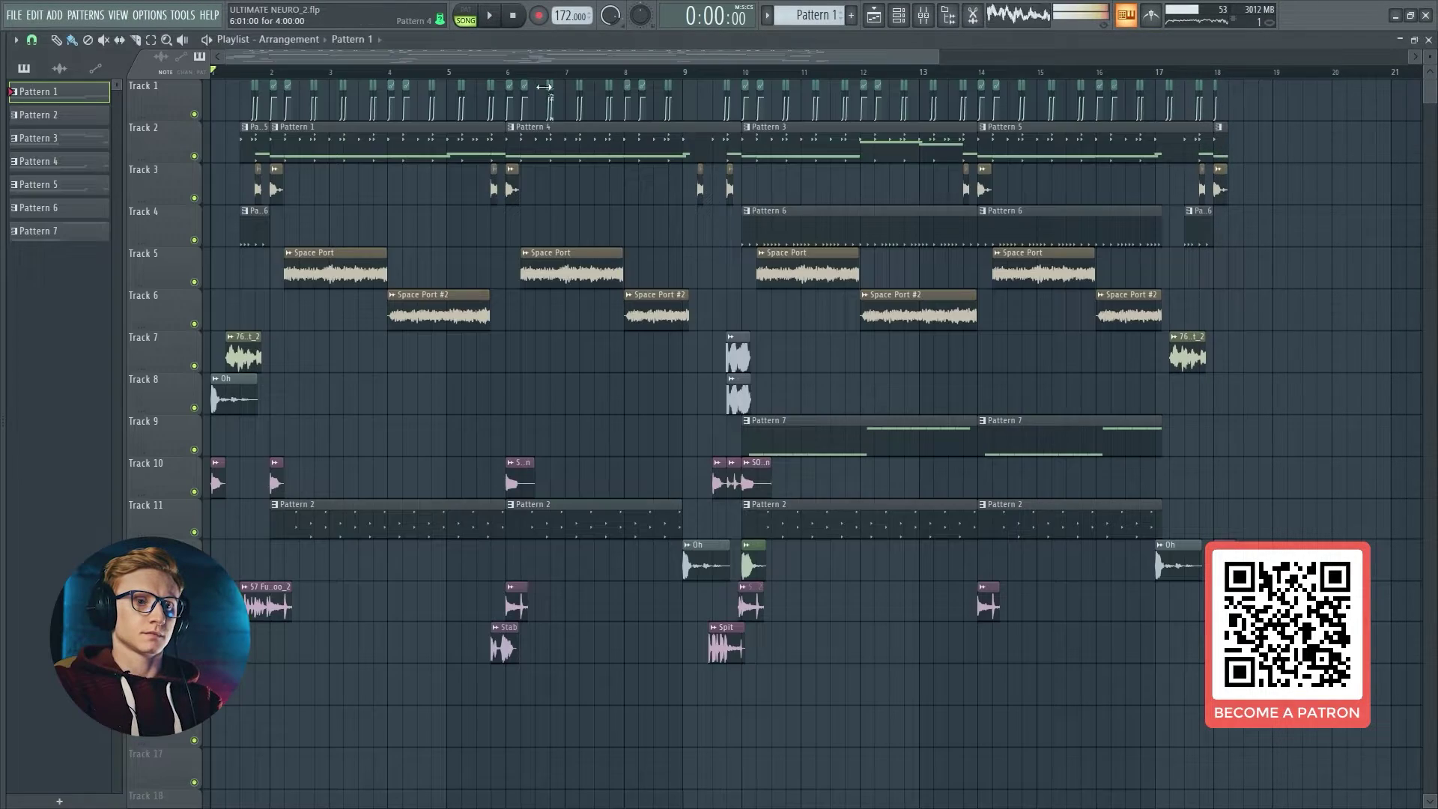
click(901, 25)
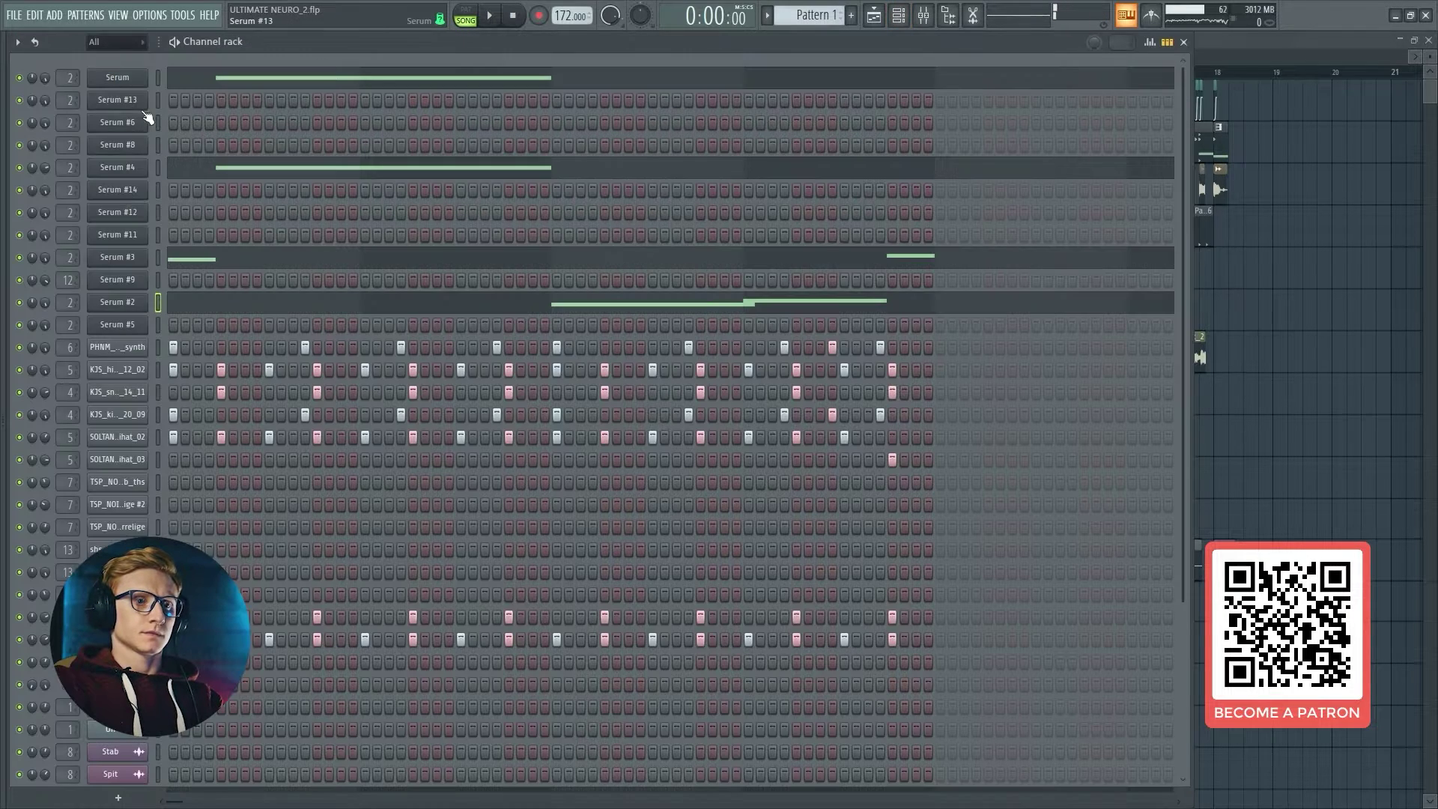
click(117, 77)
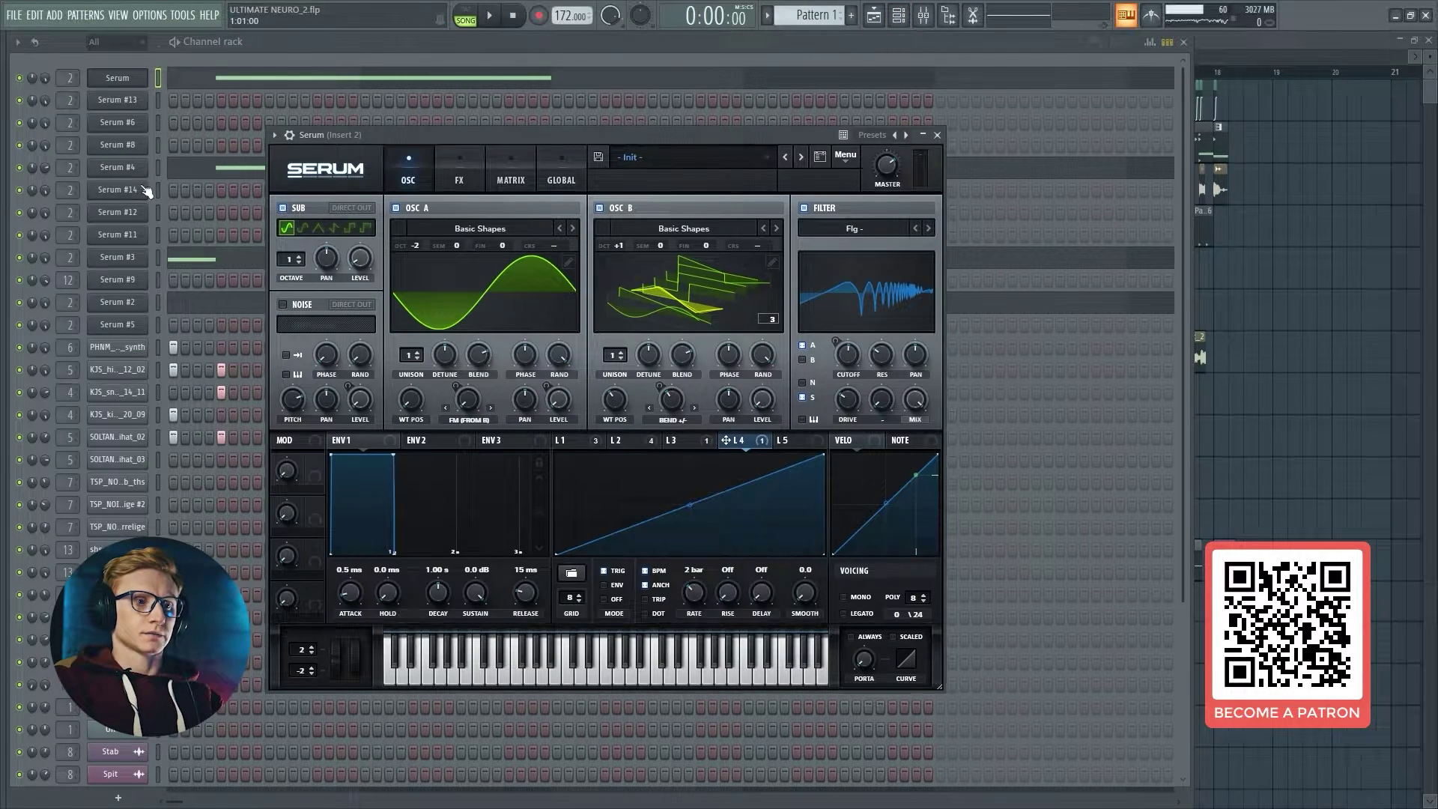
click(118, 78)
key(F6)
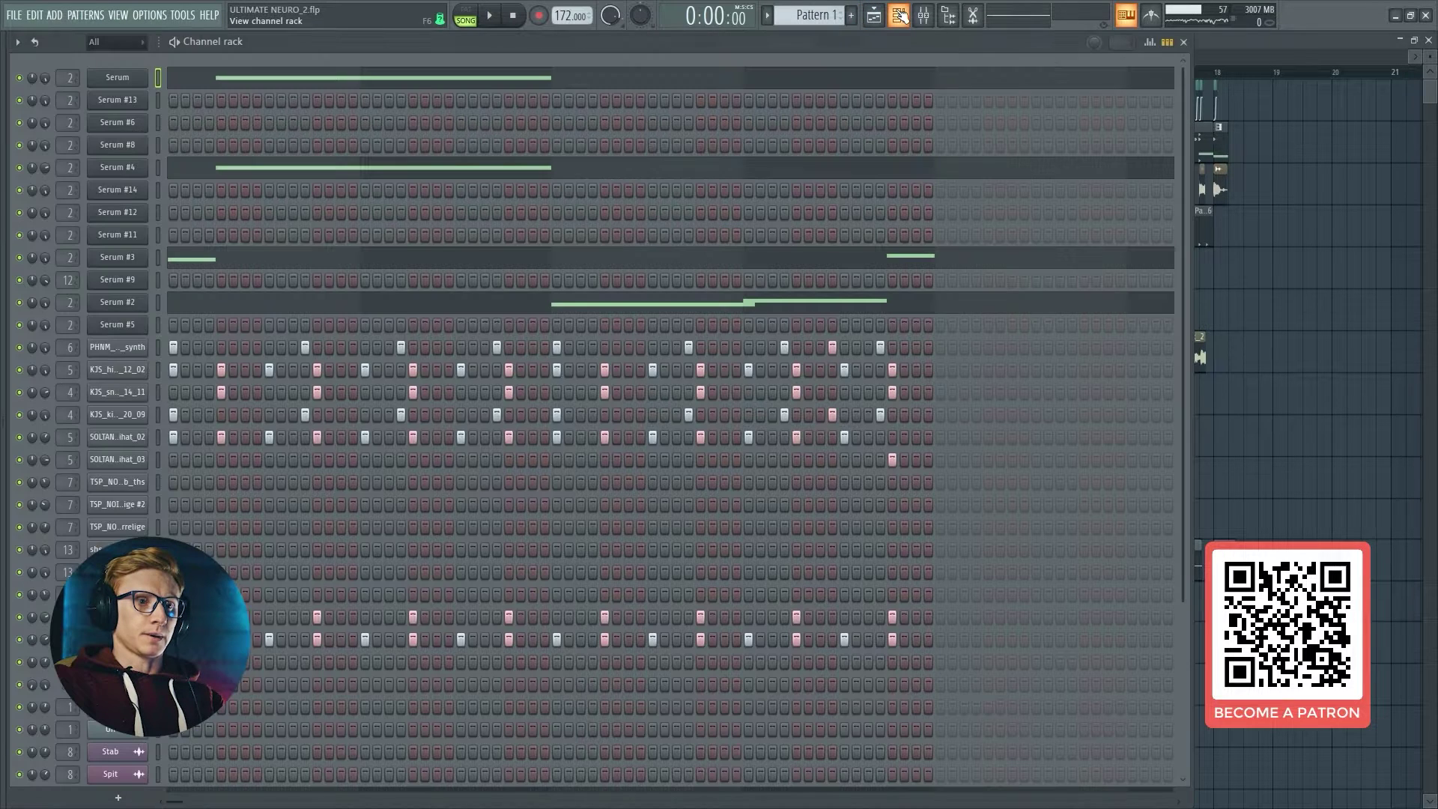
click(898, 16)
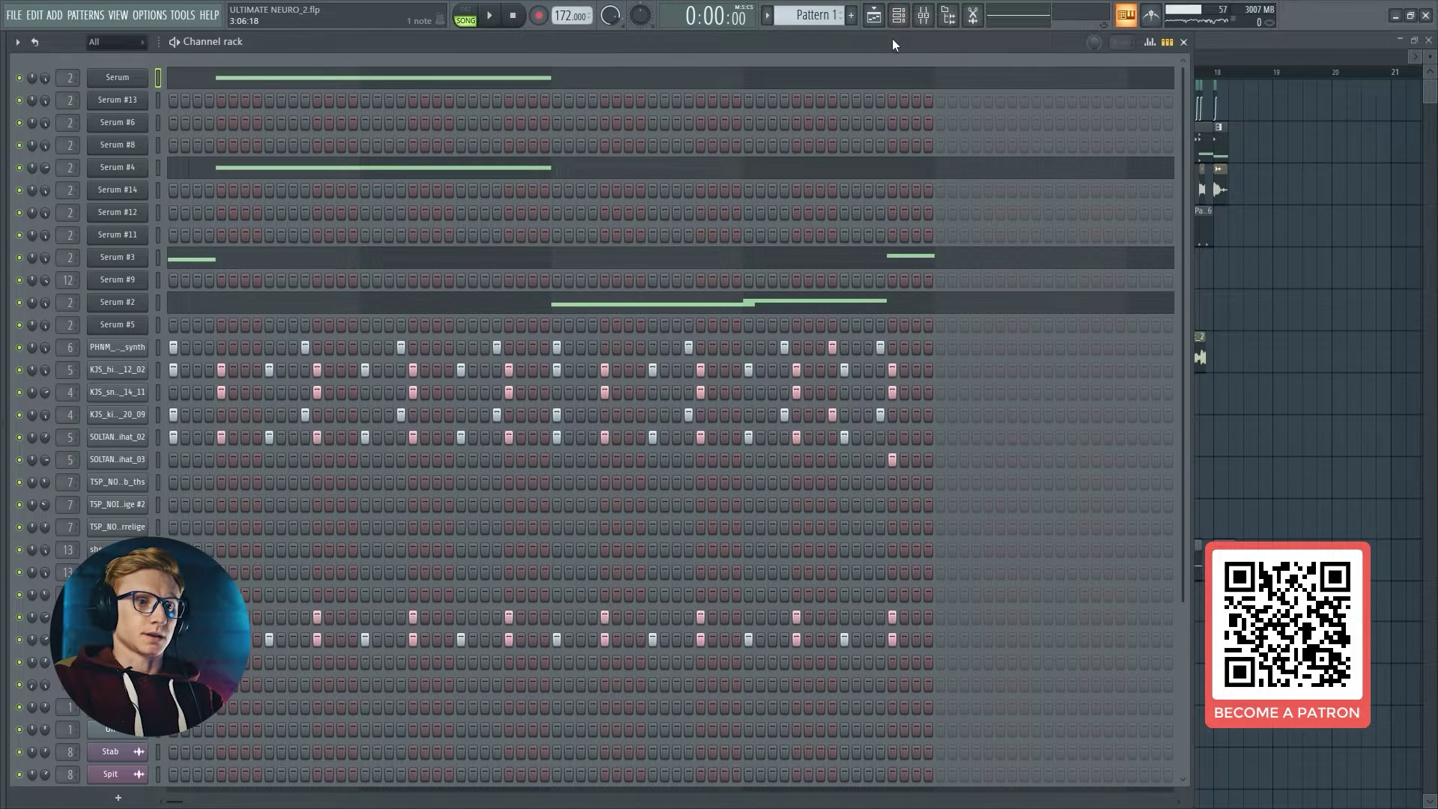
Step: Show the mixer and bypass OTT and the three Pro-Q 3 equalizers on Insert 2
click(924, 15)
click(1430, 111)
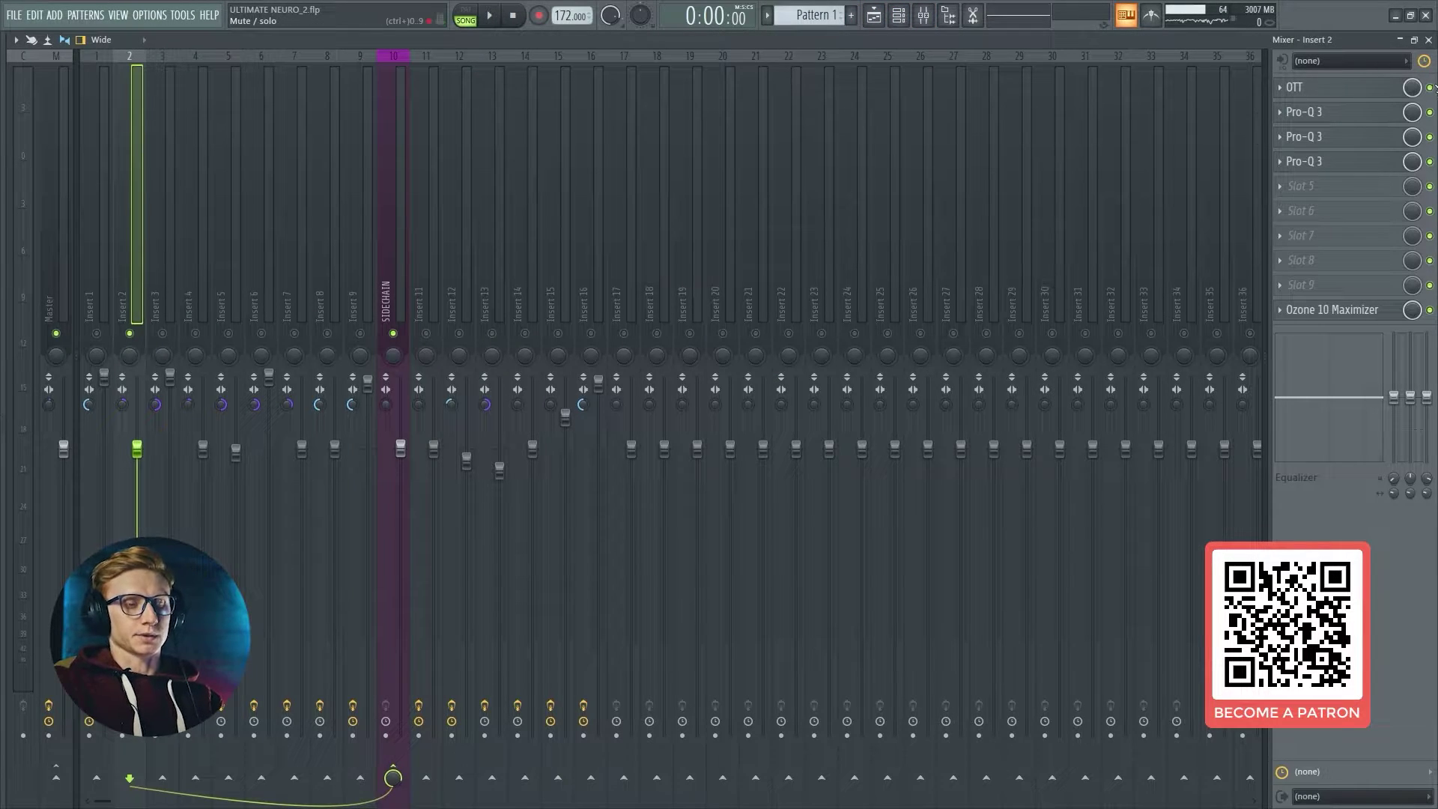
click(1429, 87)
click(1430, 137)
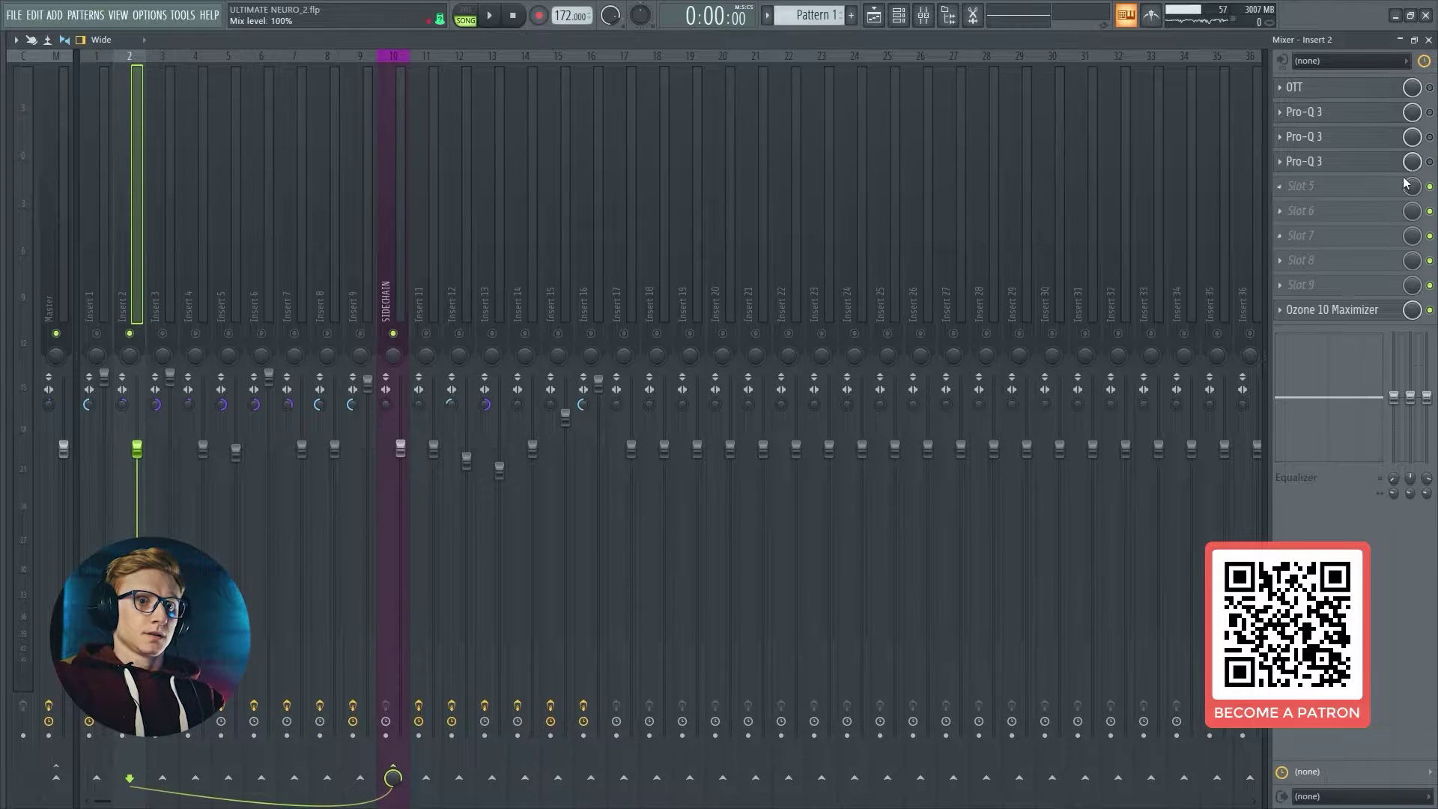
Step: Bypass OTT on the Master track and select Insert 2 again
click(66, 217)
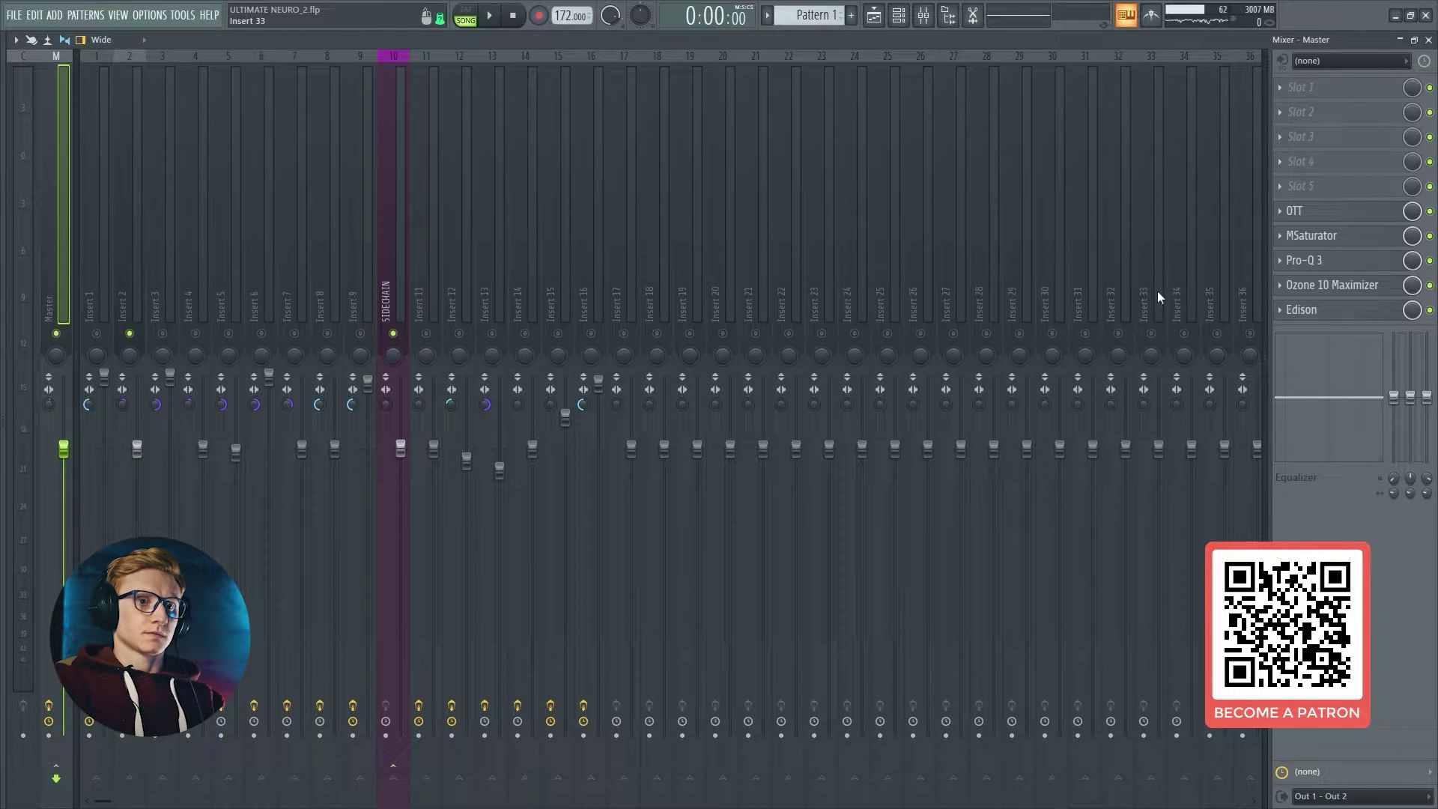
click(1430, 210)
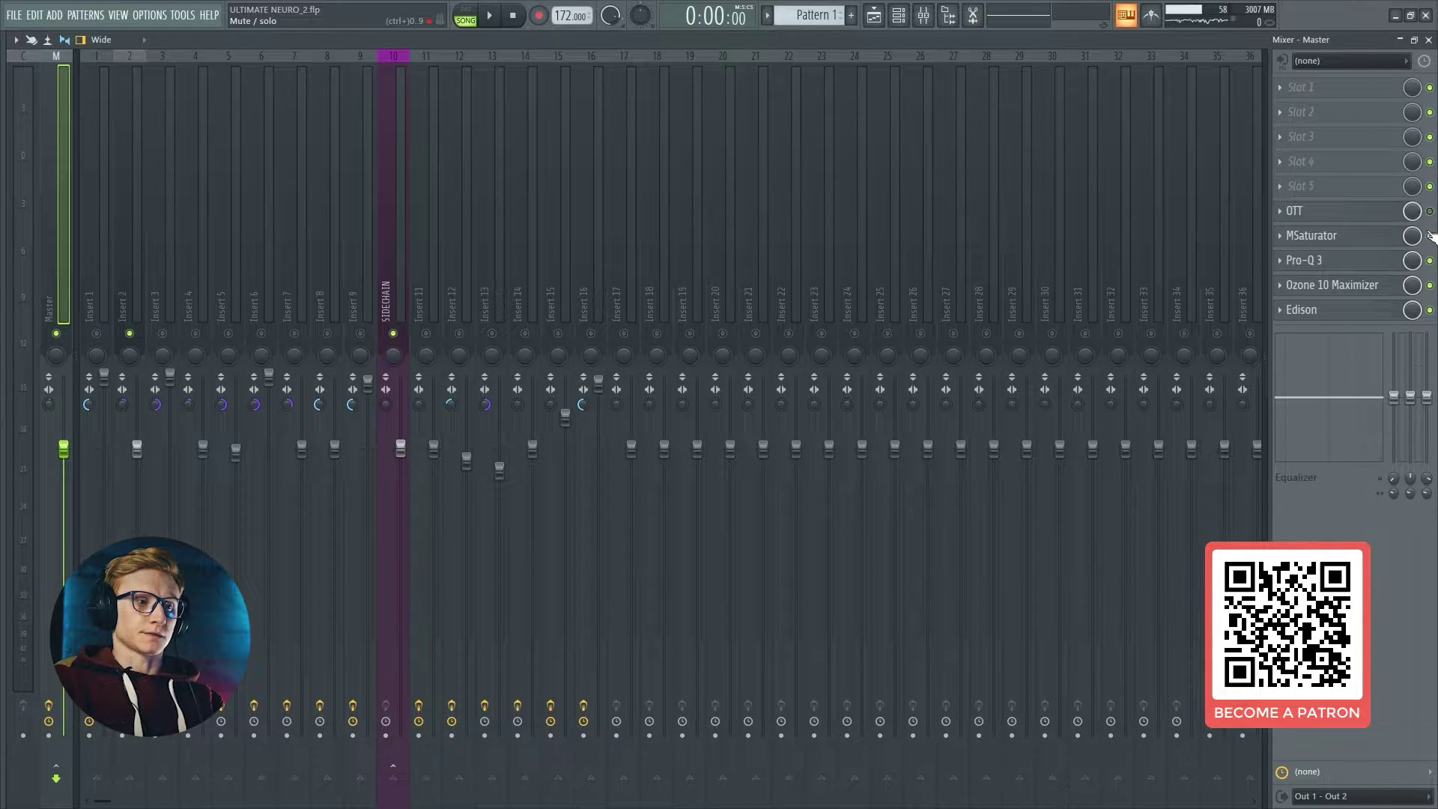
click(164, 158)
click(139, 159)
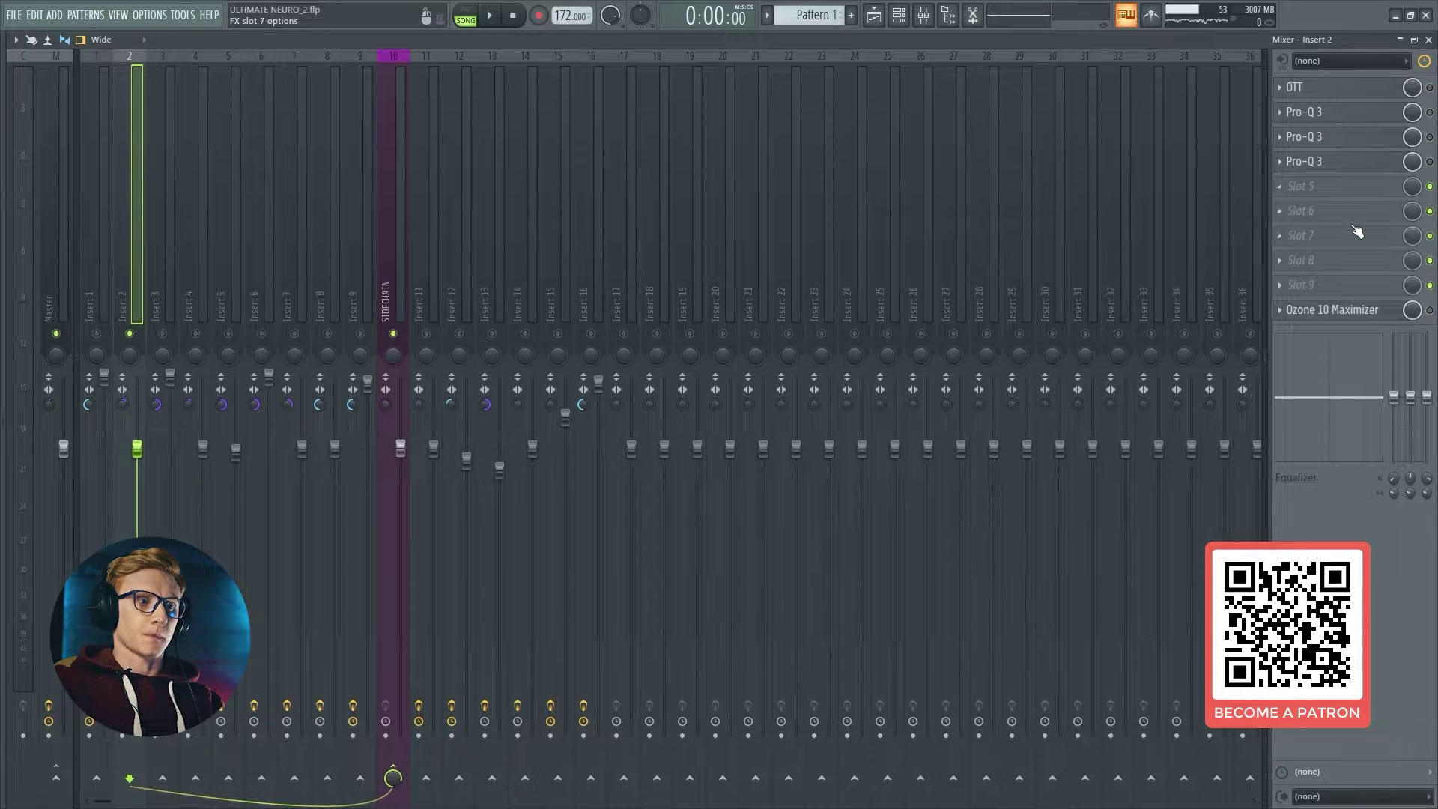
Step: Re-enable OTT on Insert 2 while auditioning the bass, show its compressor settings, and close the plugin
key(space)
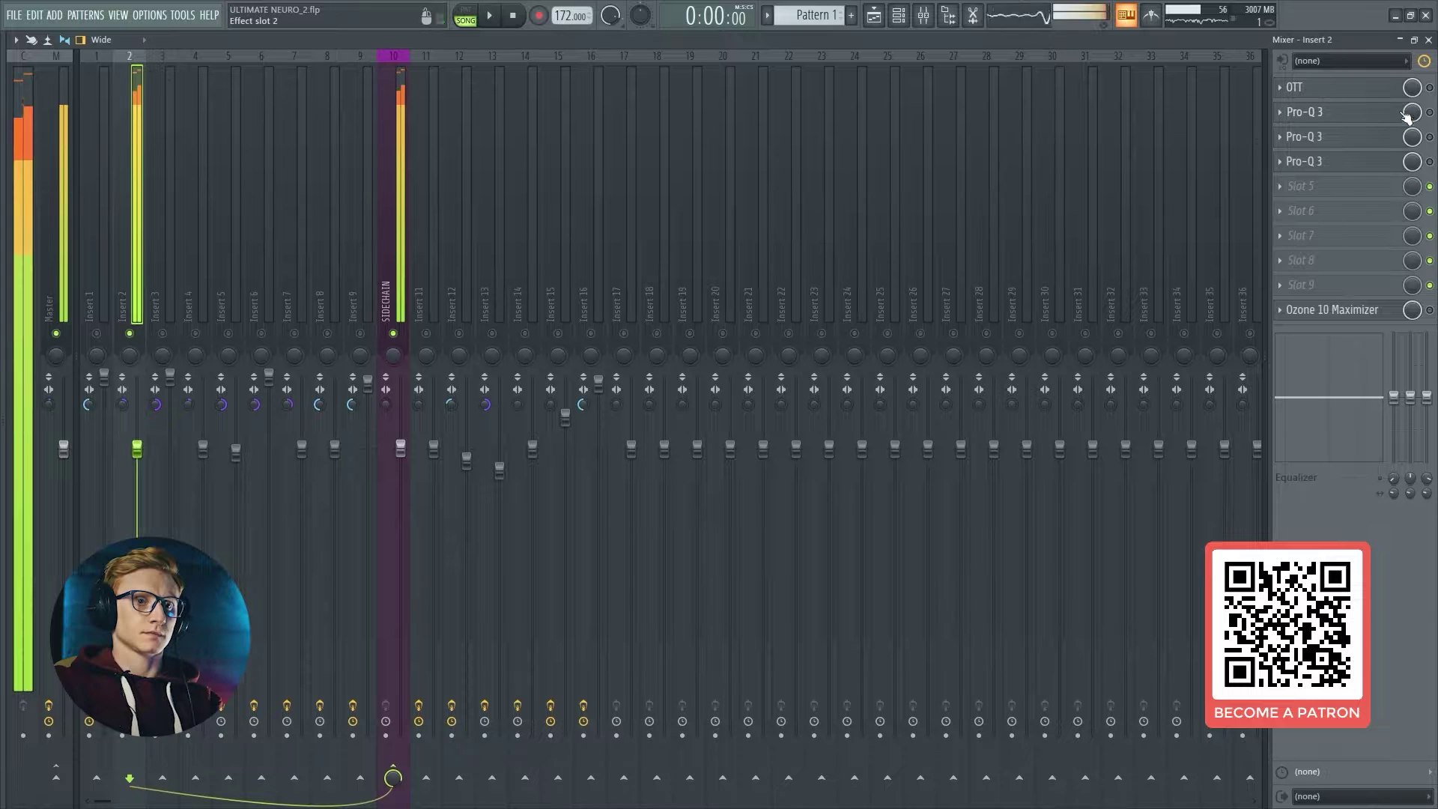
click(1430, 87)
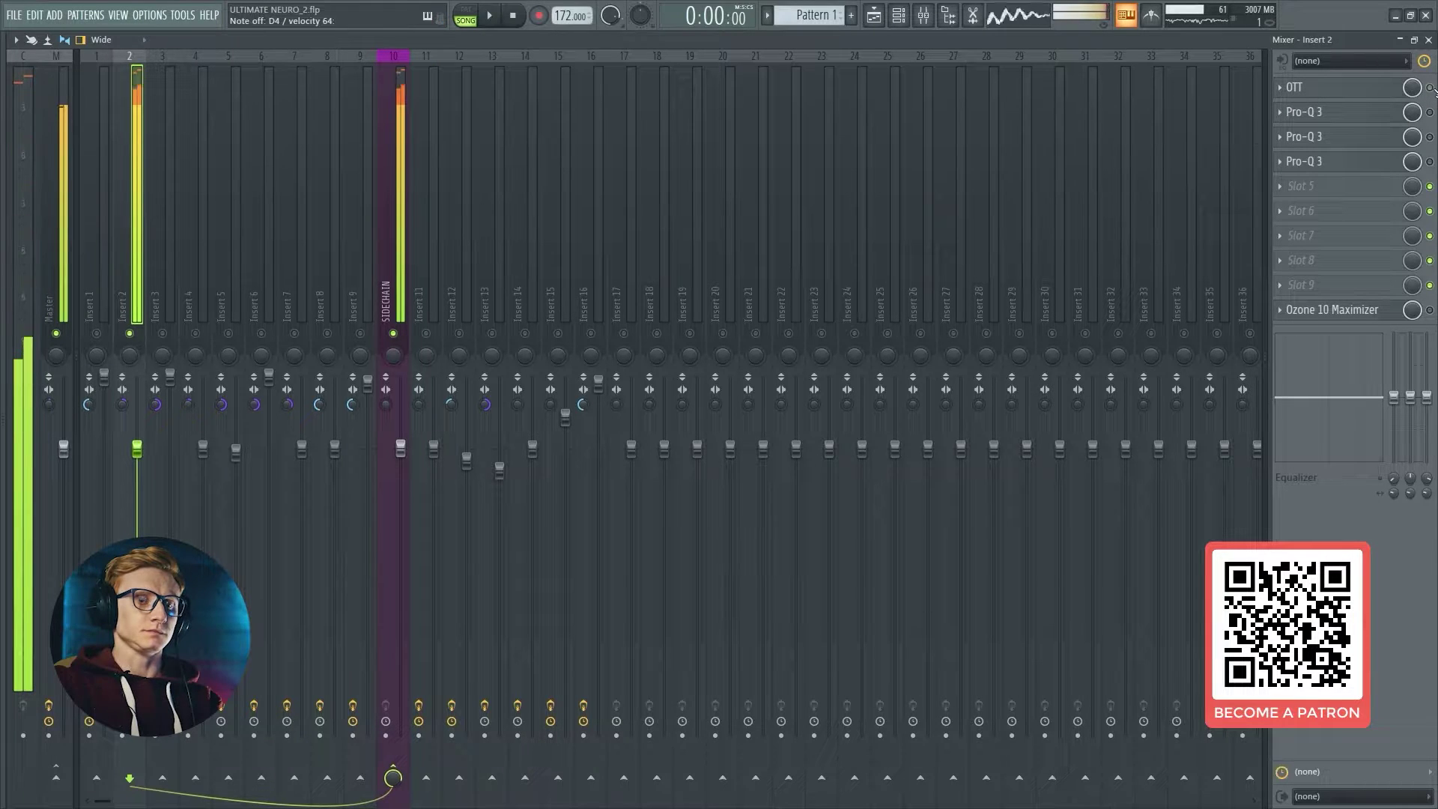
click(1398, 95)
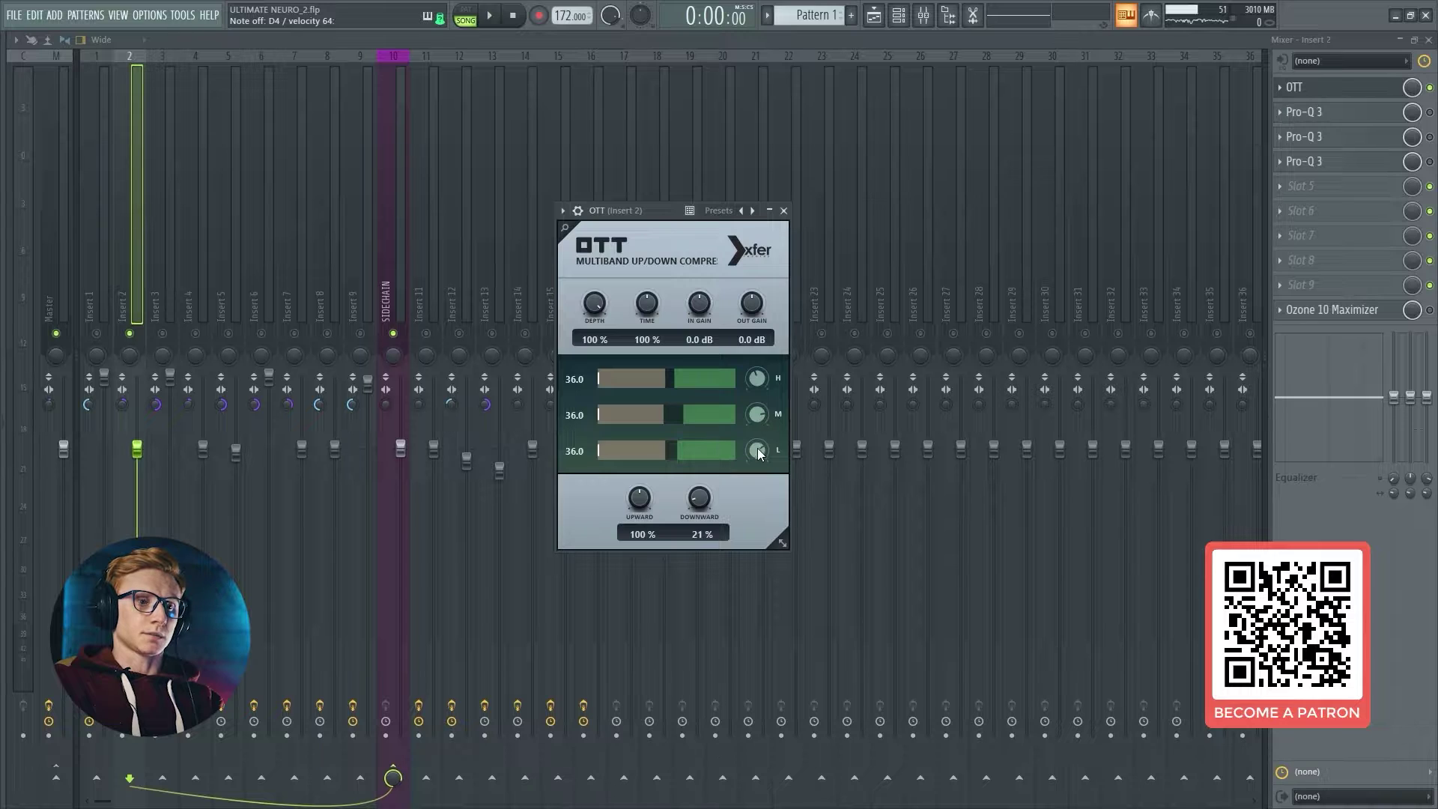
key(Escape)
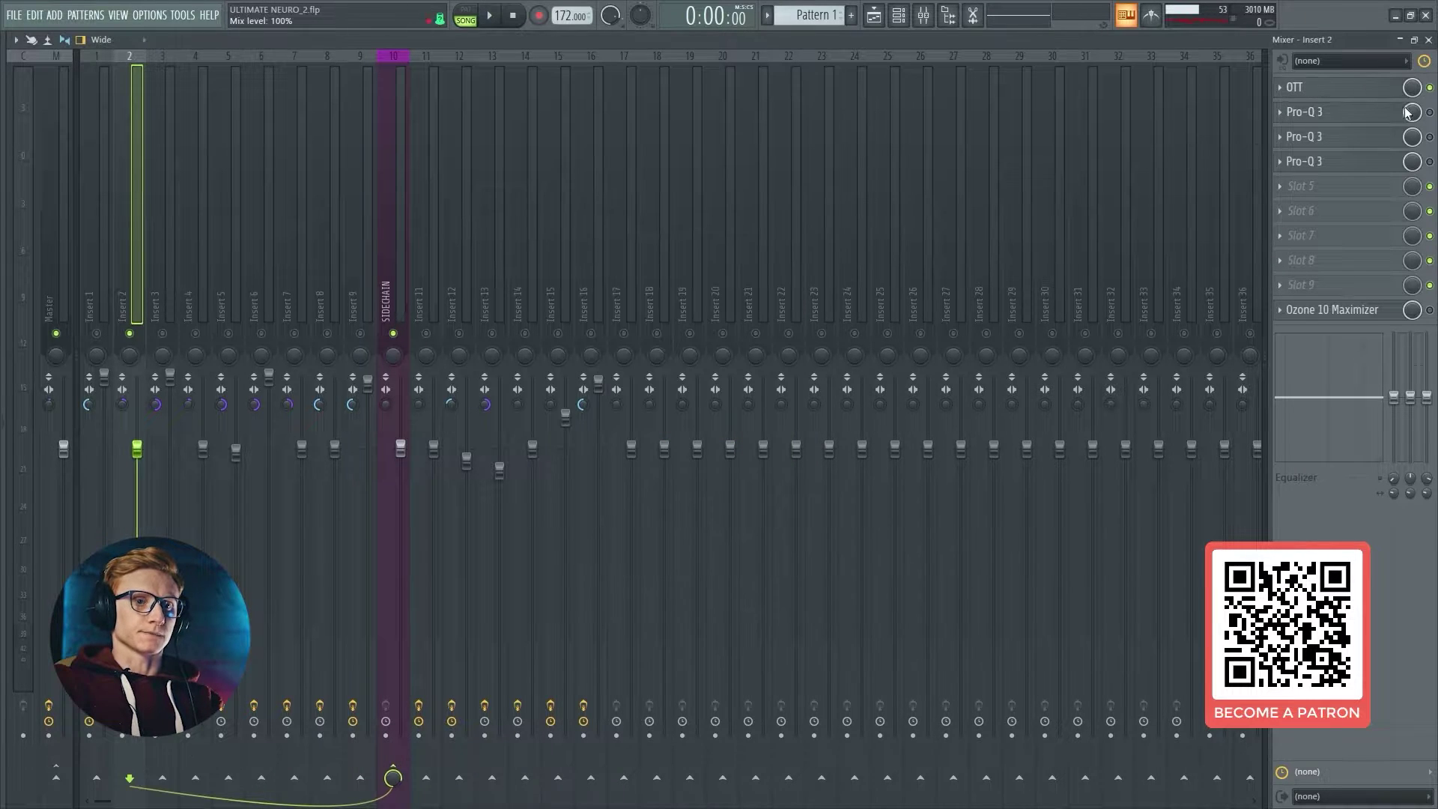
Step: Re-enable the first Pro-Q 3 on Insert 2, inspect its two wide bell cuts, and close it
click(1304, 112)
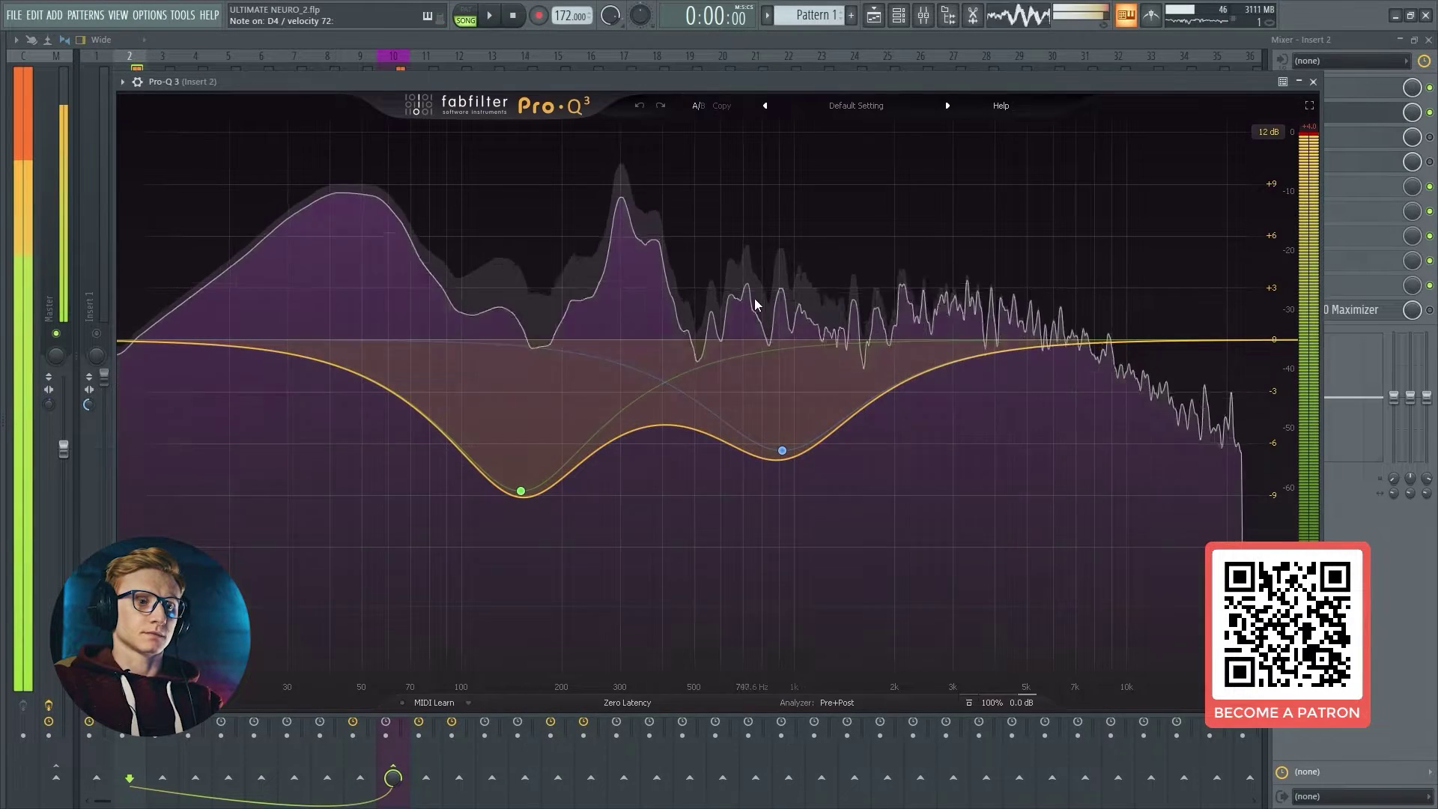
key(Escape)
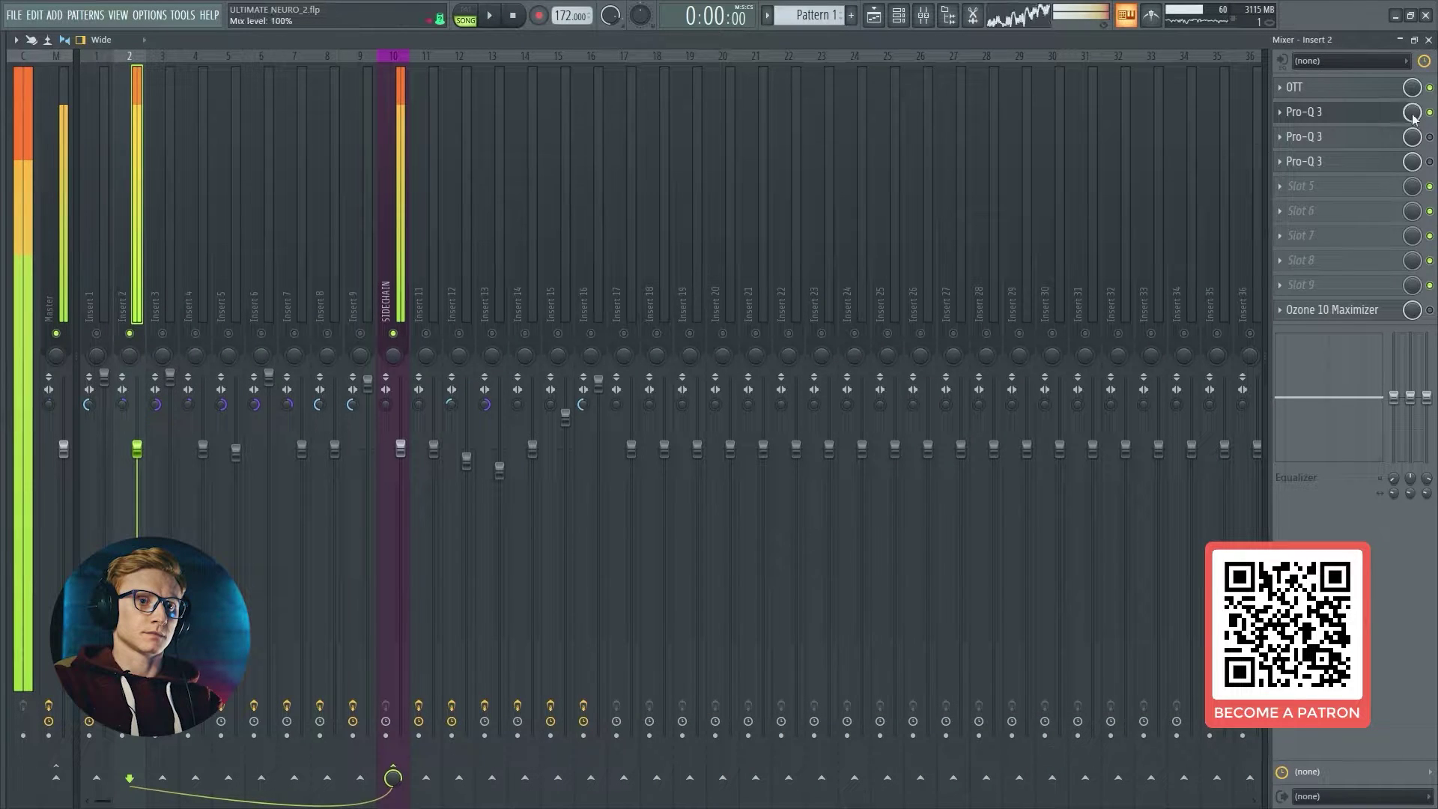
click(1388, 119)
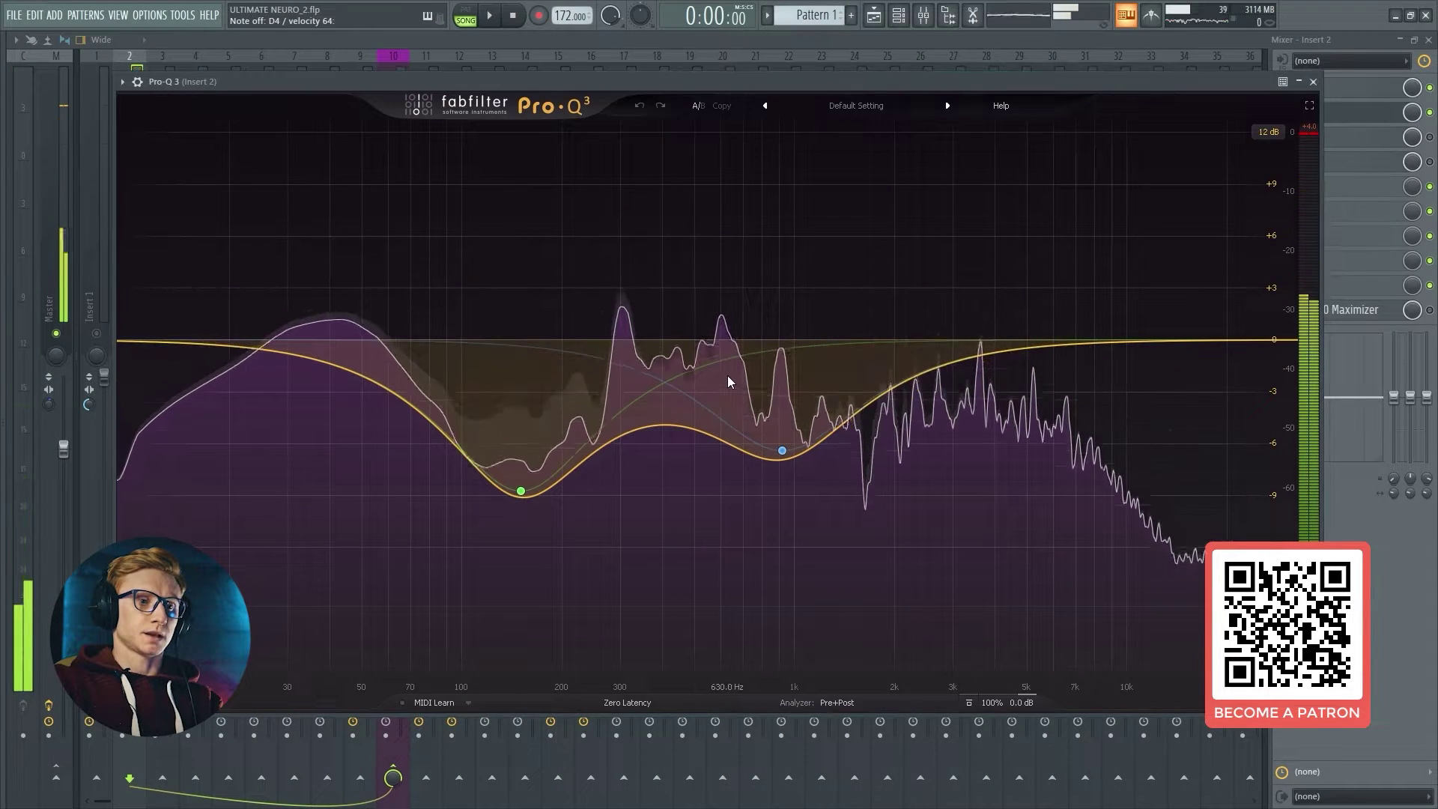
click(521, 492)
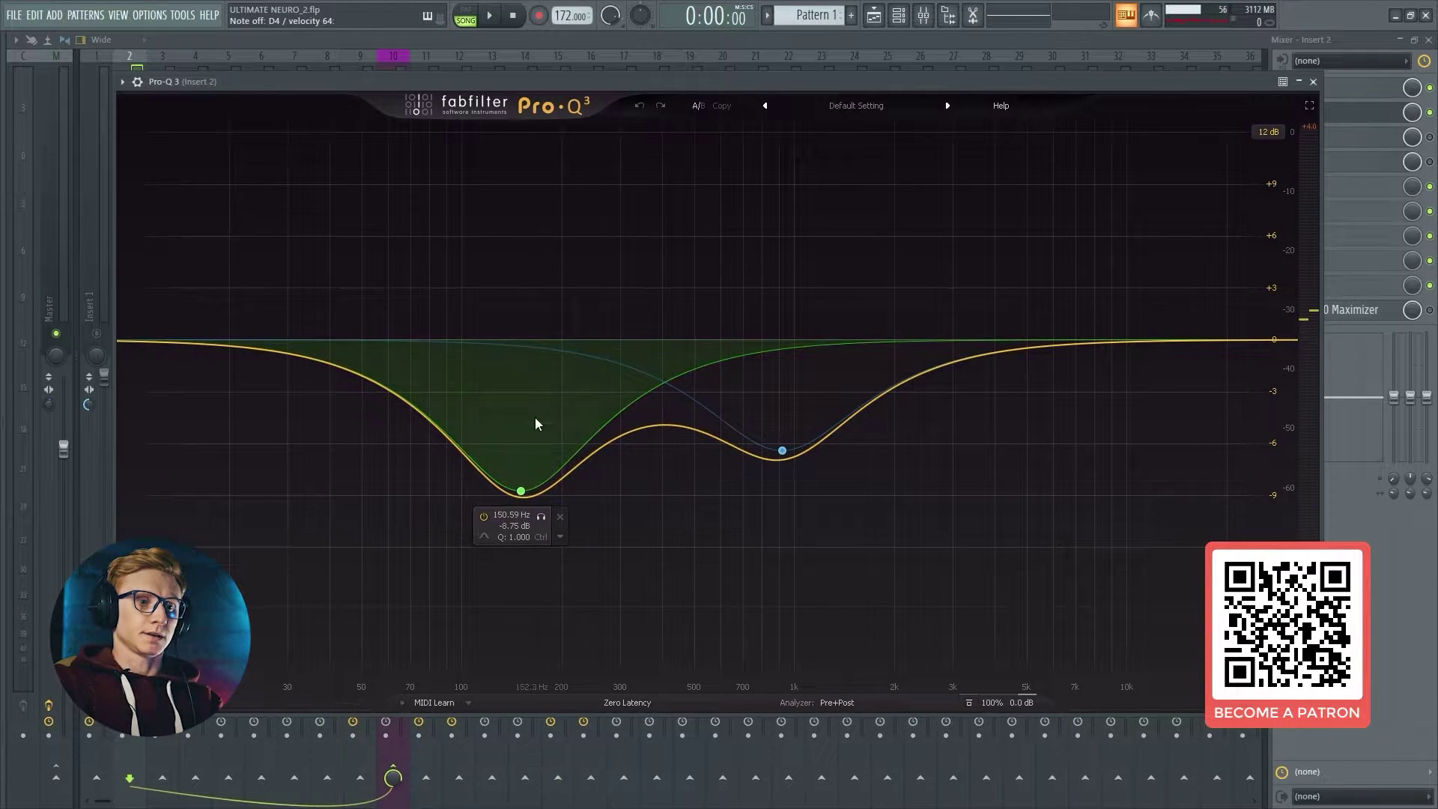
click(783, 451)
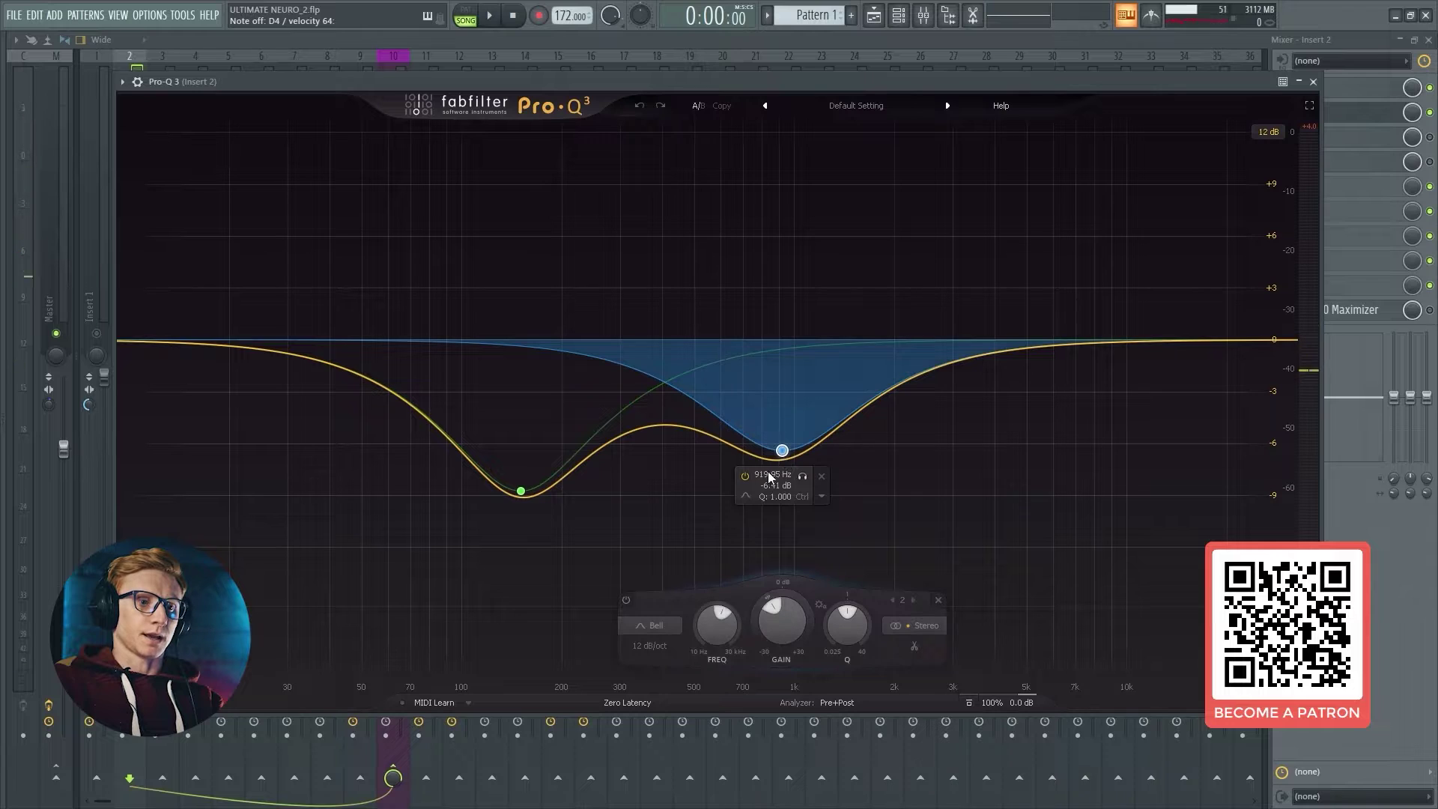
click(1373, 123)
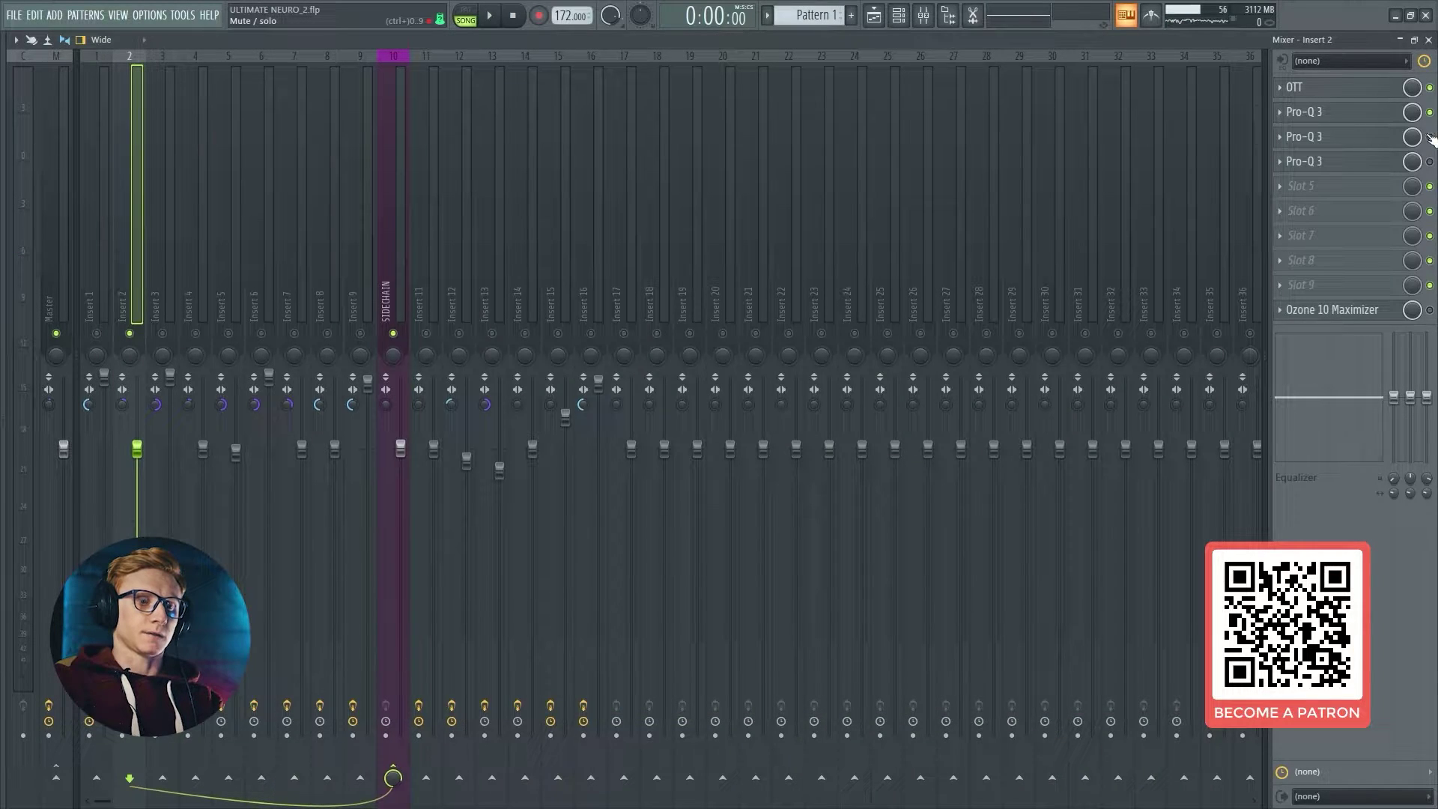
Step: Re-enable and show the second Pro-Q 3, and shift its narrow, deepest cut to about 674 Hz during song playback
click(1385, 141)
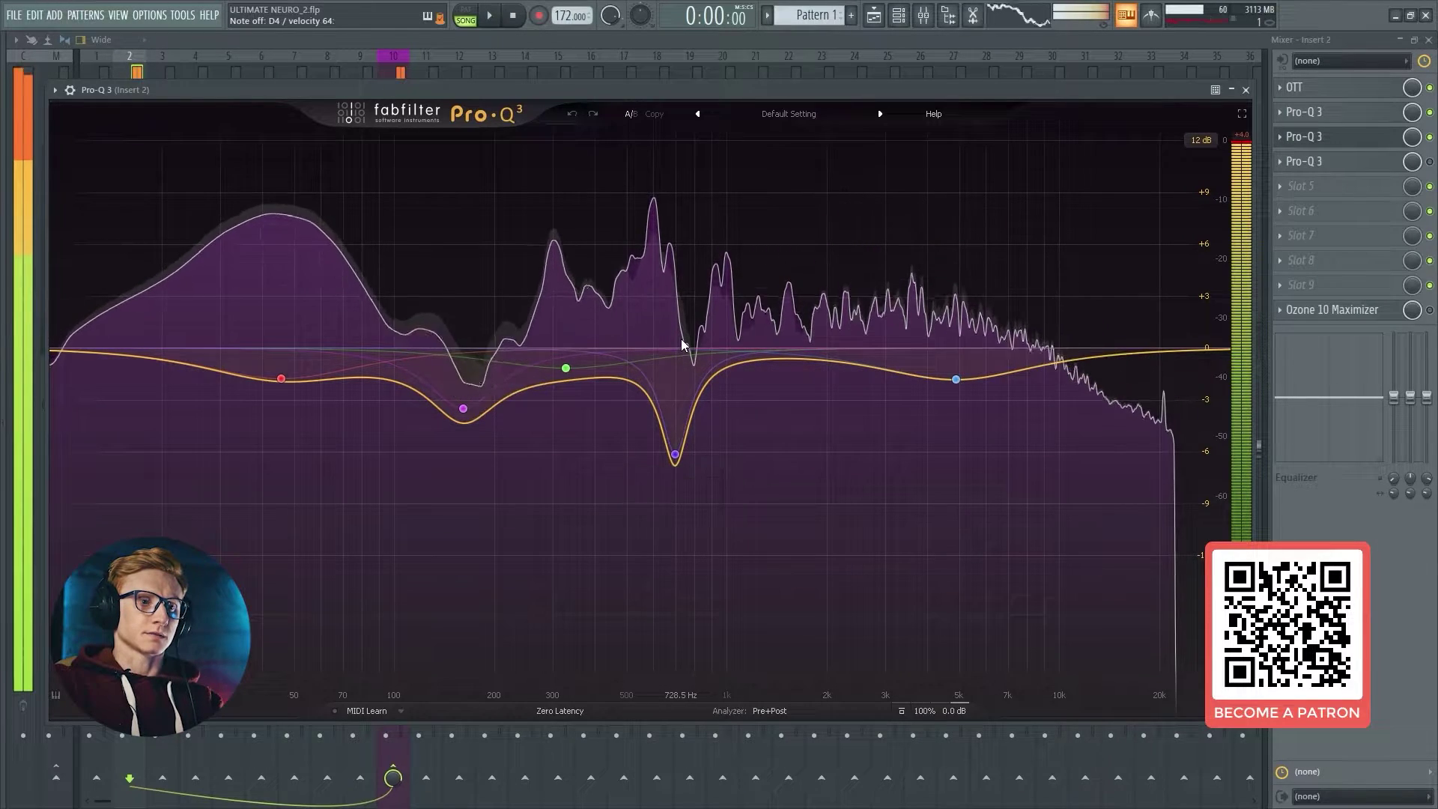
key(space)
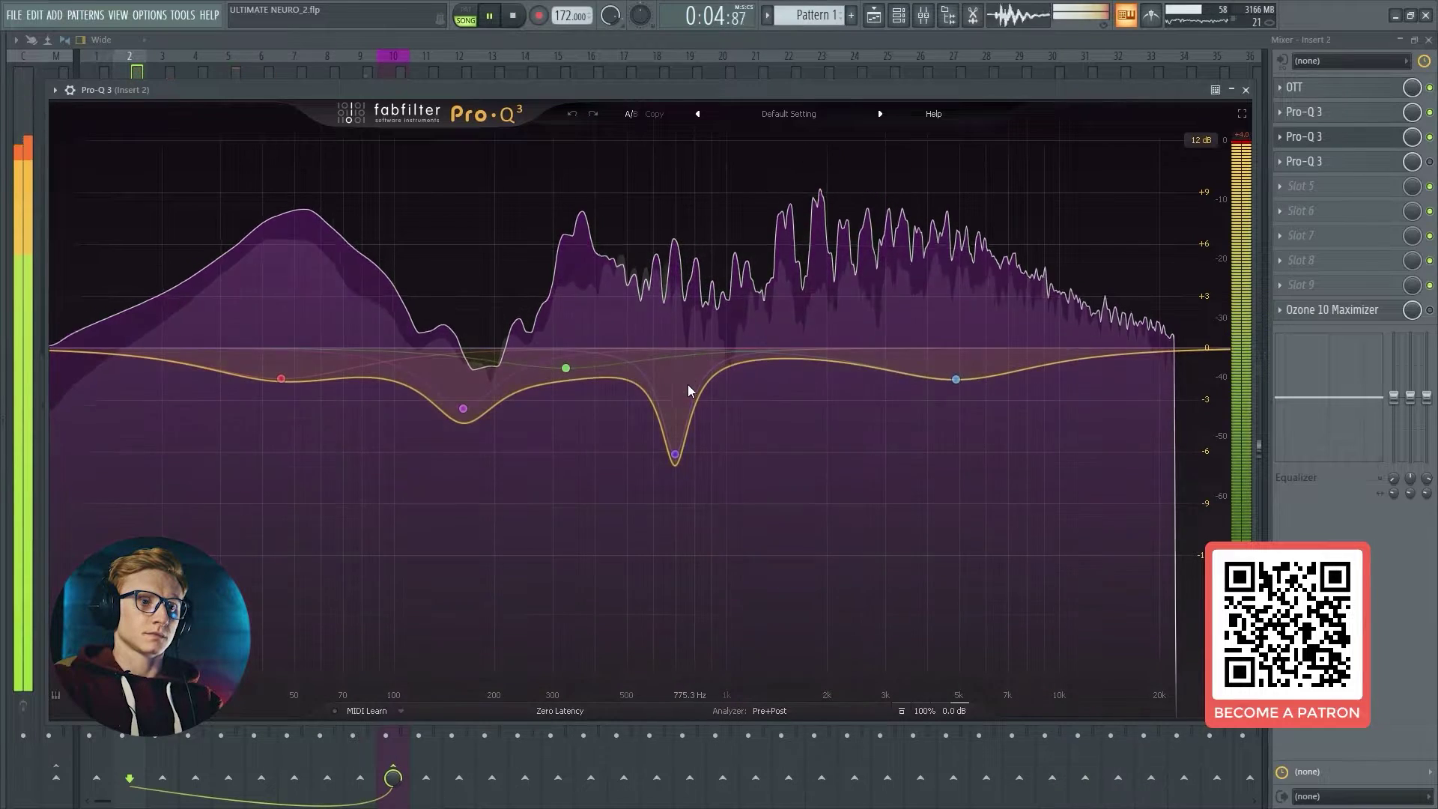
mouse_move(669, 410)
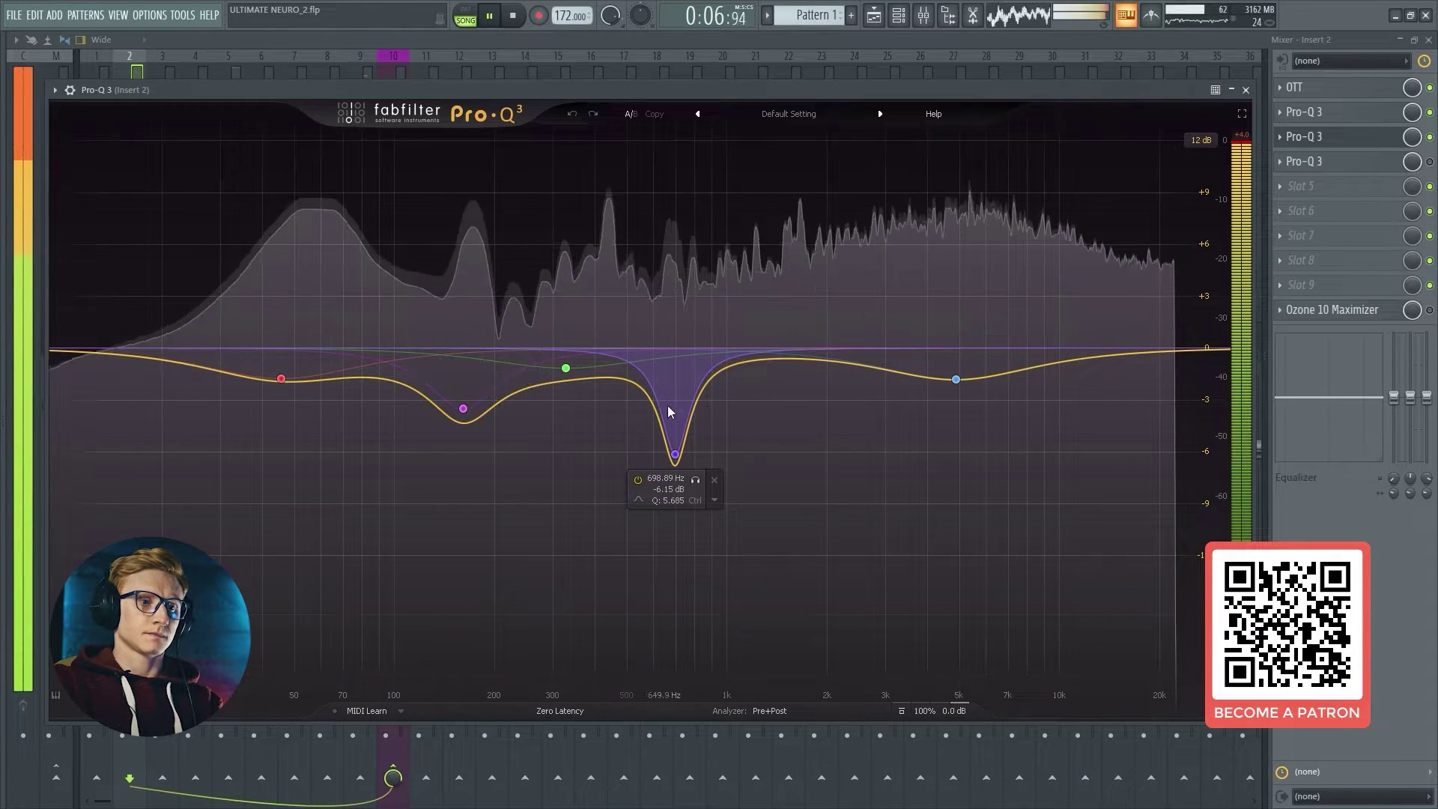
mouse_move(675, 454)
mouse_down()
mouse_move(656, 298)
mouse_move(674, 241)
mouse_move(670, 460)
mouse_up()
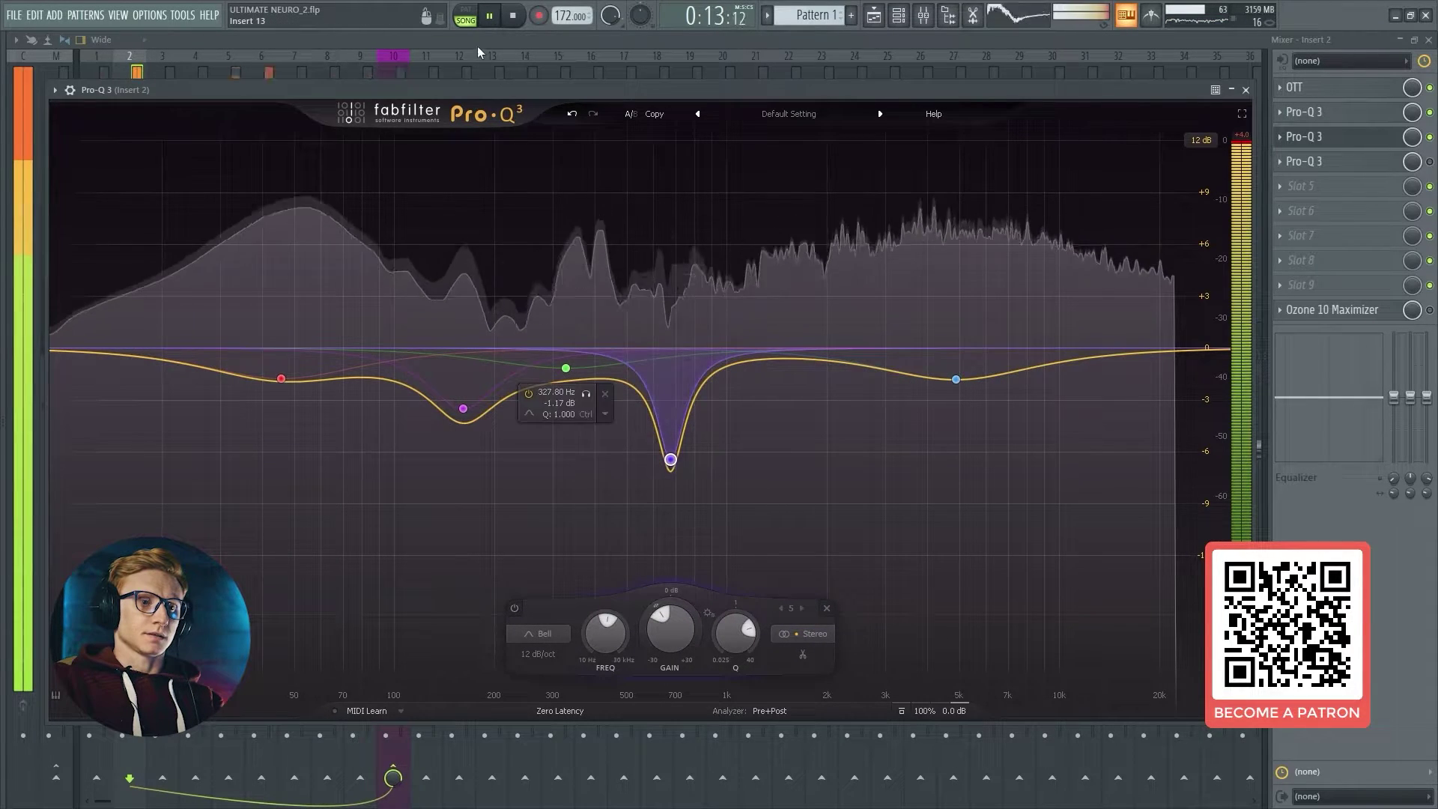
key(space)
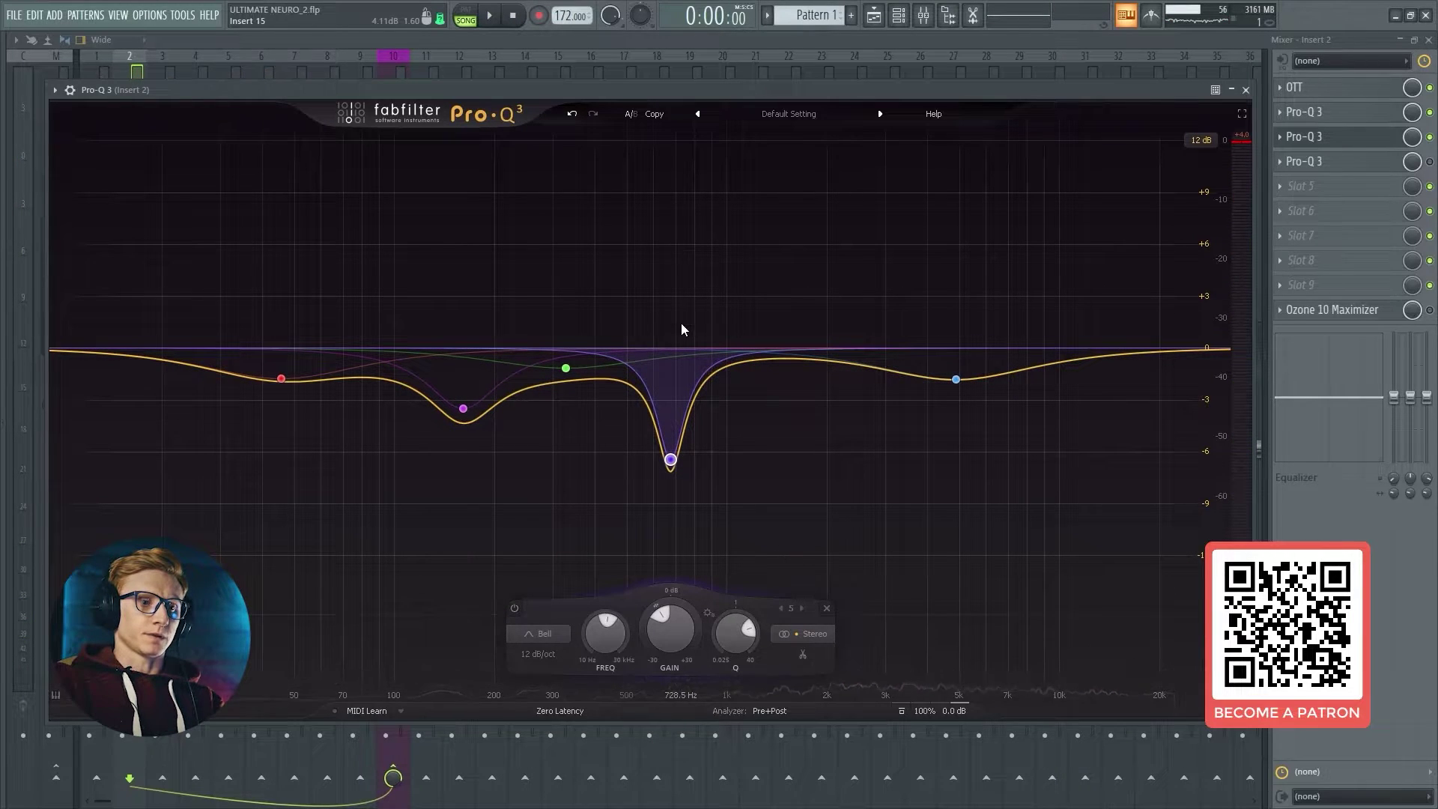
Step: Raise the narrow cut to about 0 dB for comparison during playback, and return it to about -6.63 dB at 674 Hz
drag(673, 464, 672, 454)
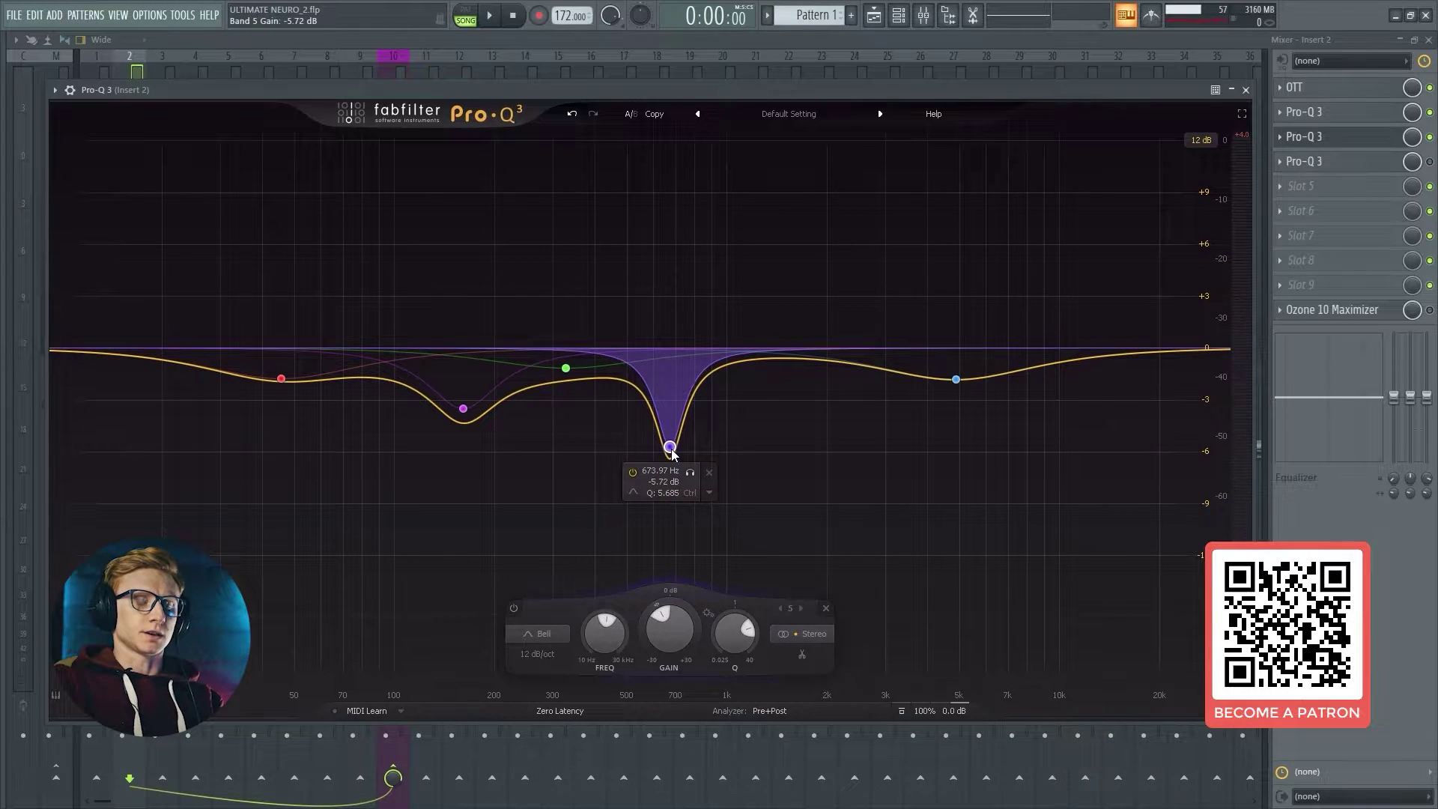
drag(671, 451, 673, 351)
key(space)
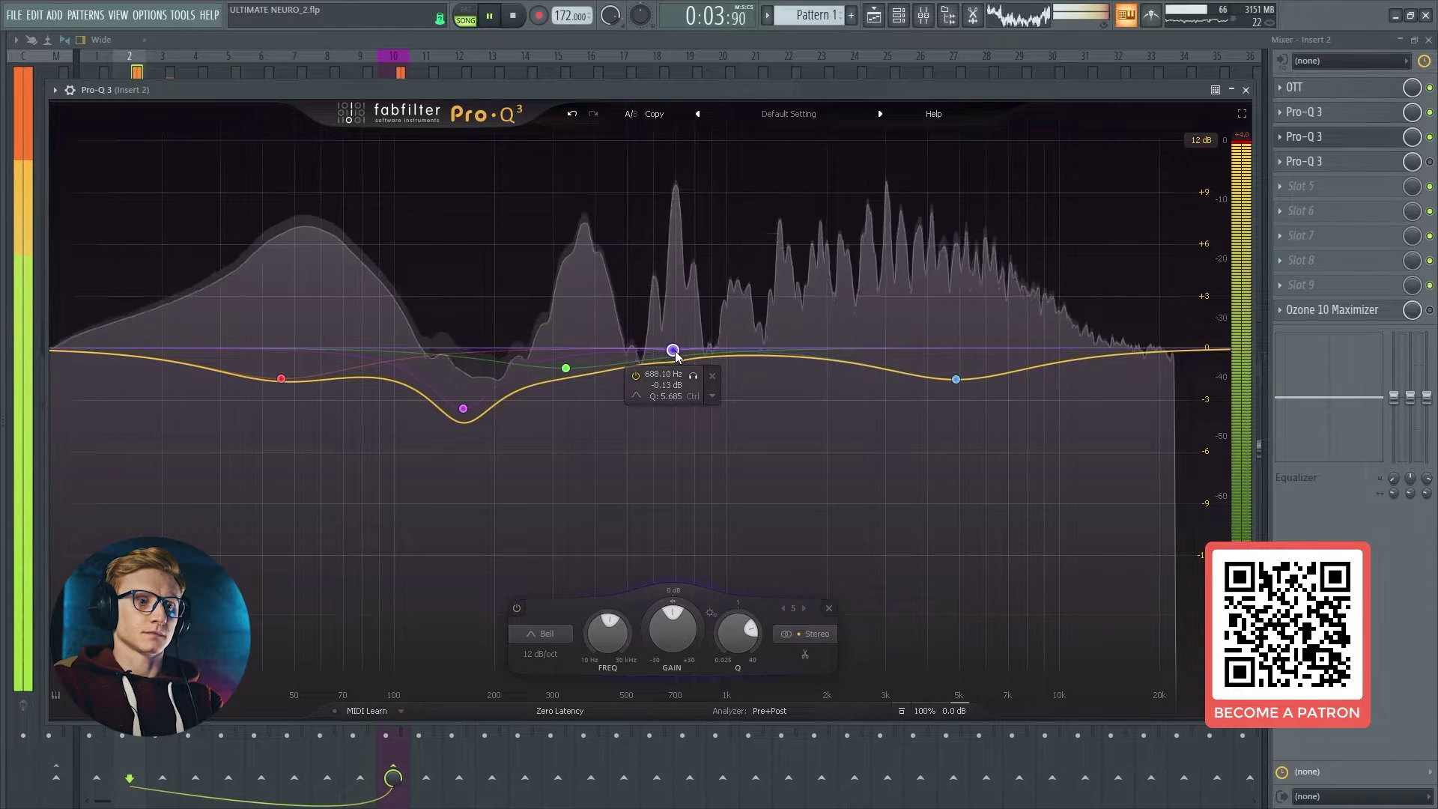
drag(675, 354, 673, 464)
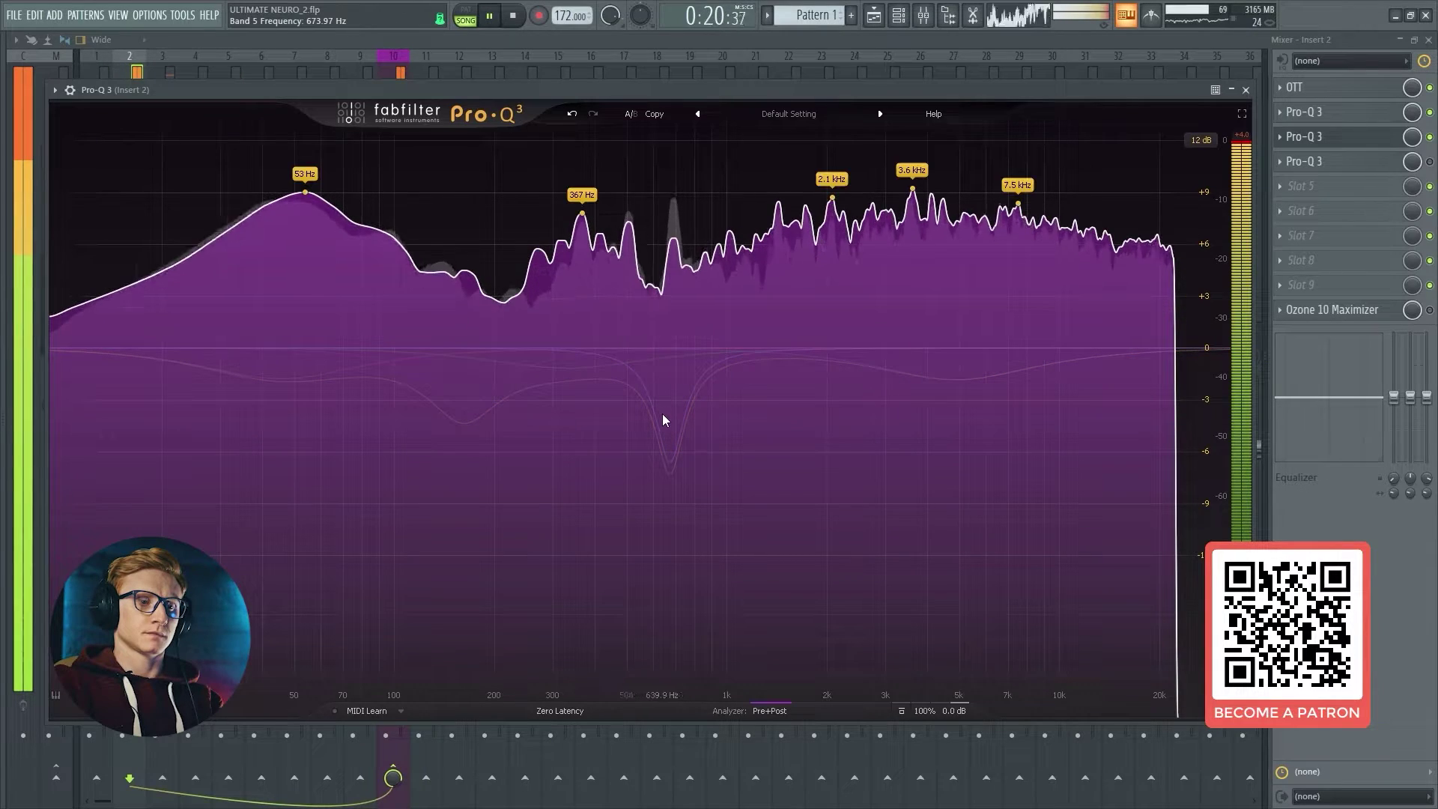
mouse_move(673, 476)
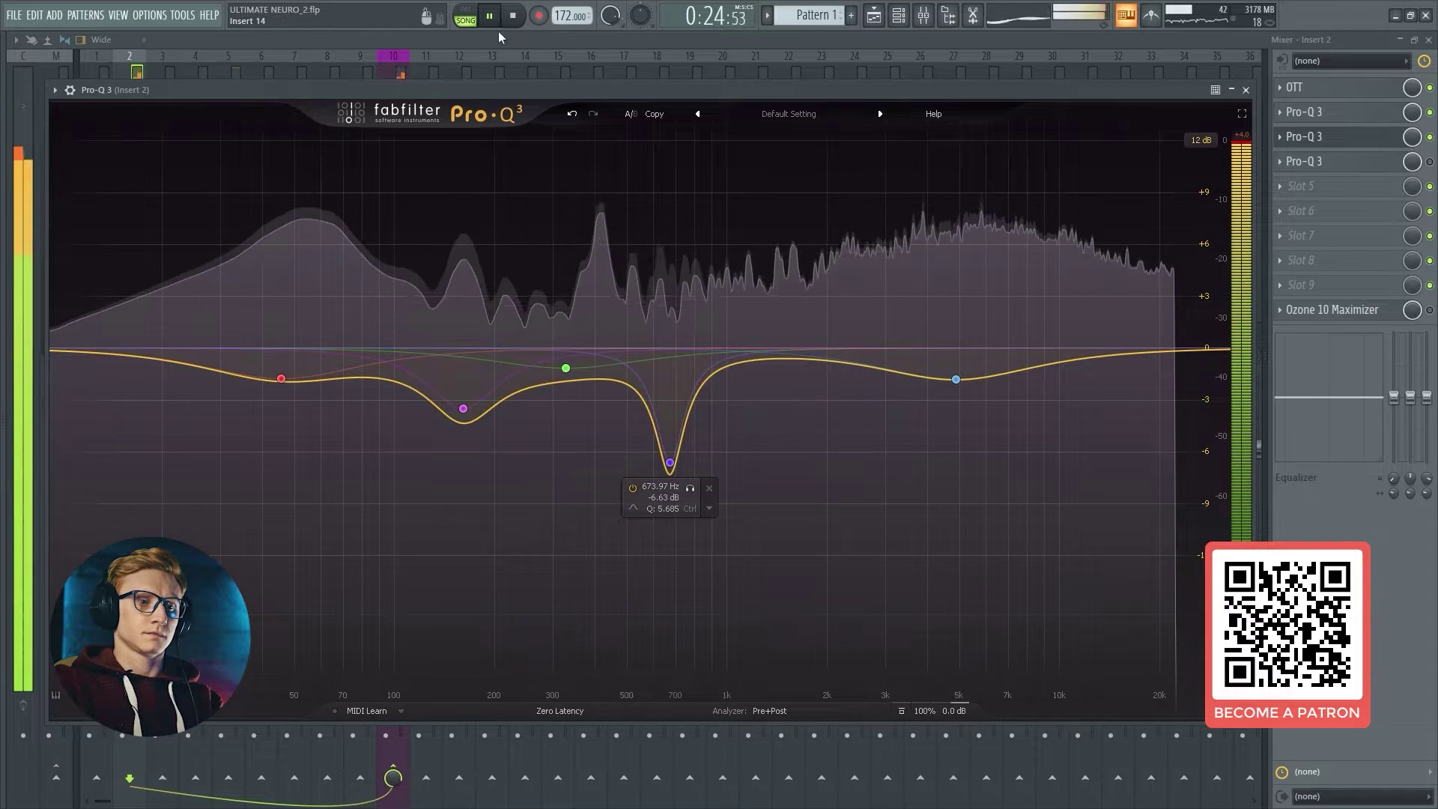
click(512, 15)
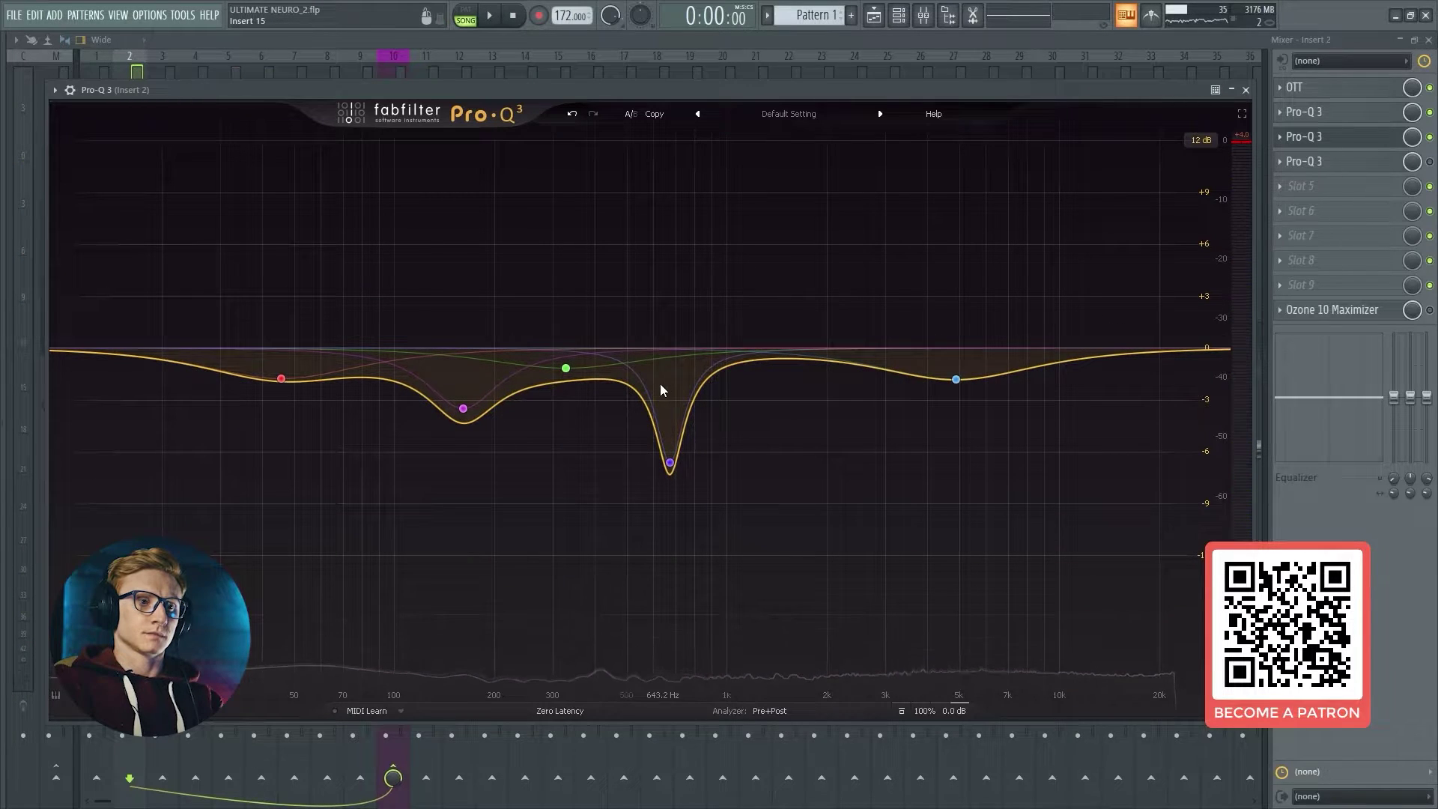
Step: Examine the narrow cut, the high-frequency bell and the low-mid bell in the second Pro-Q 3, and close it
mouse_move(673, 391)
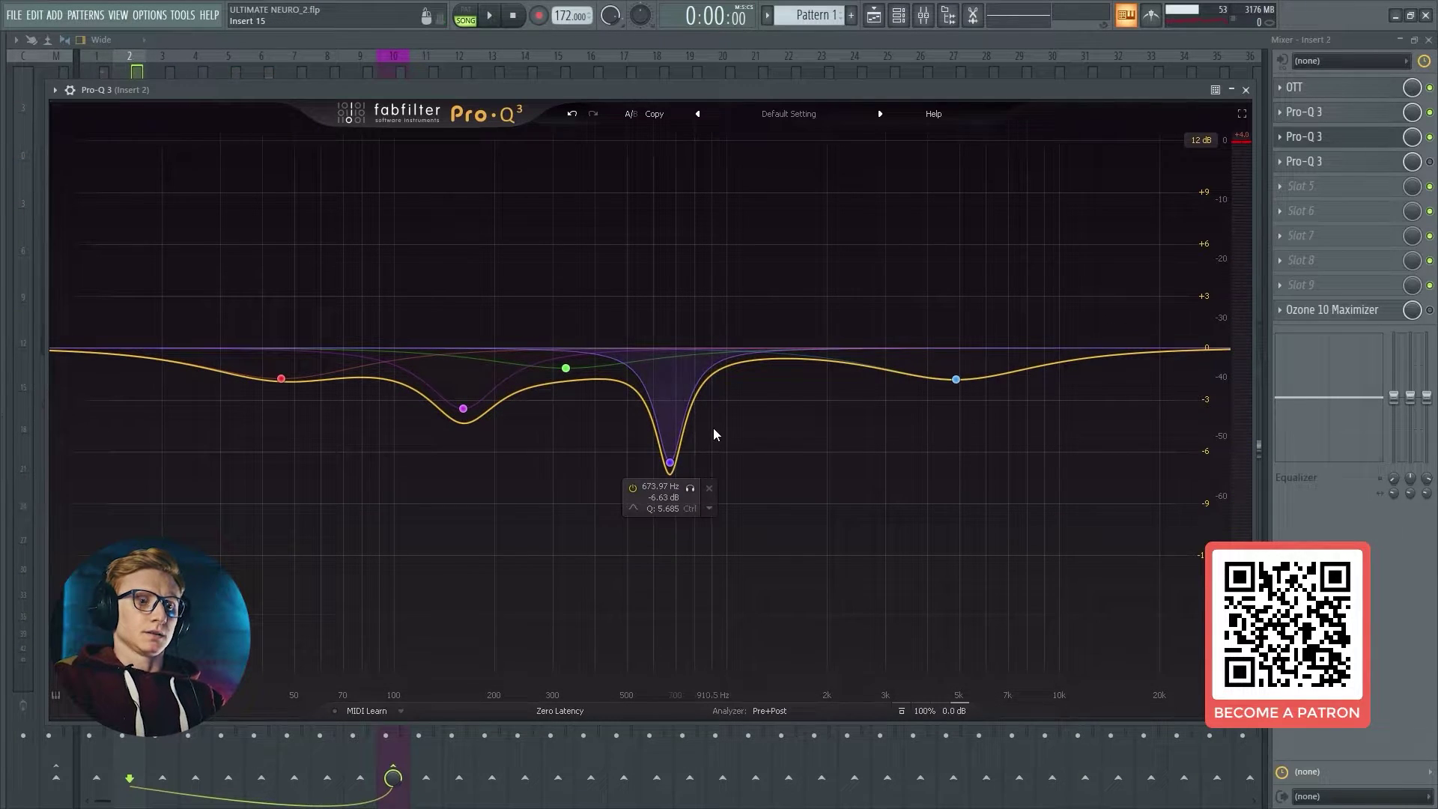
mouse_move(858, 379)
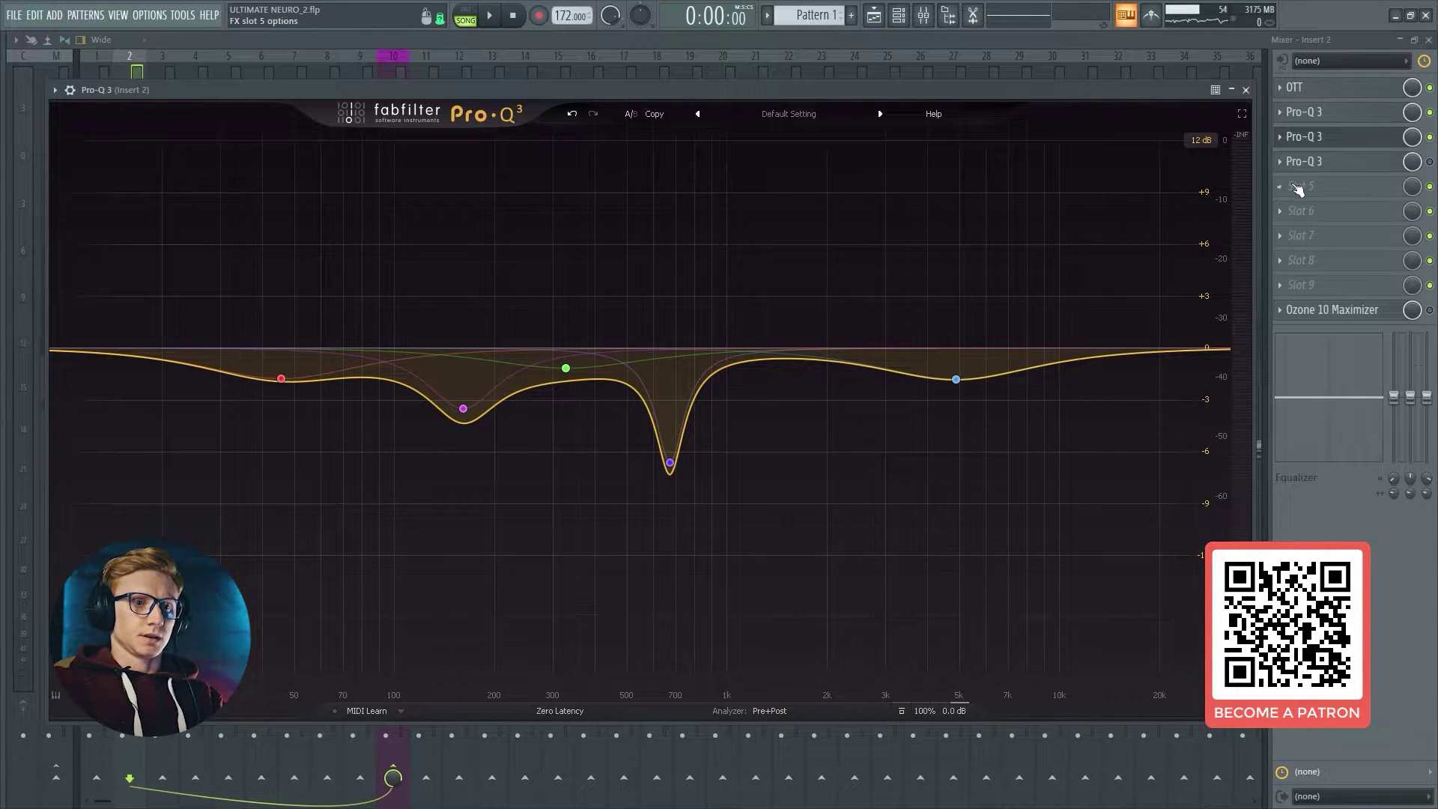
click(1303, 137)
click(1391, 158)
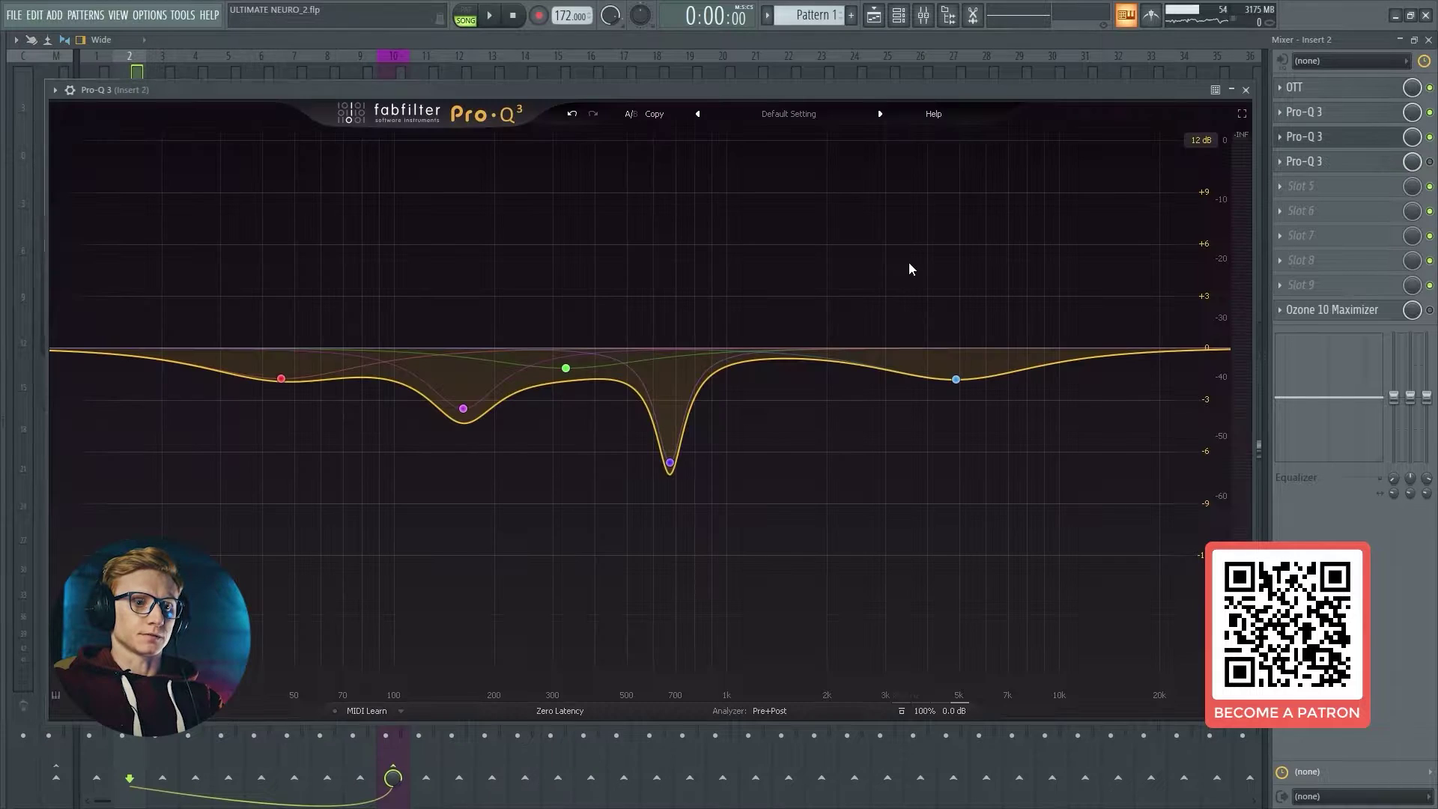
click(956, 380)
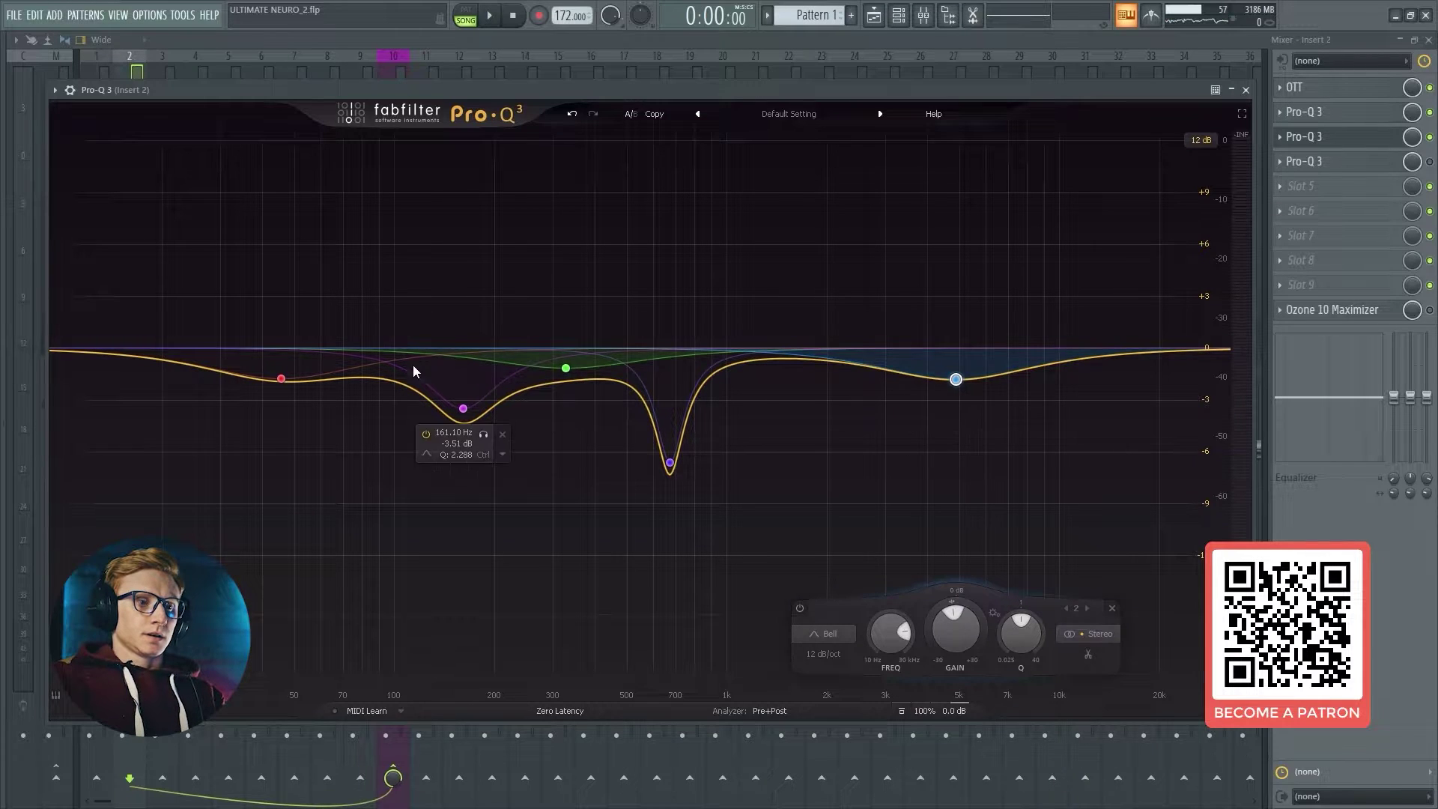
click(463, 409)
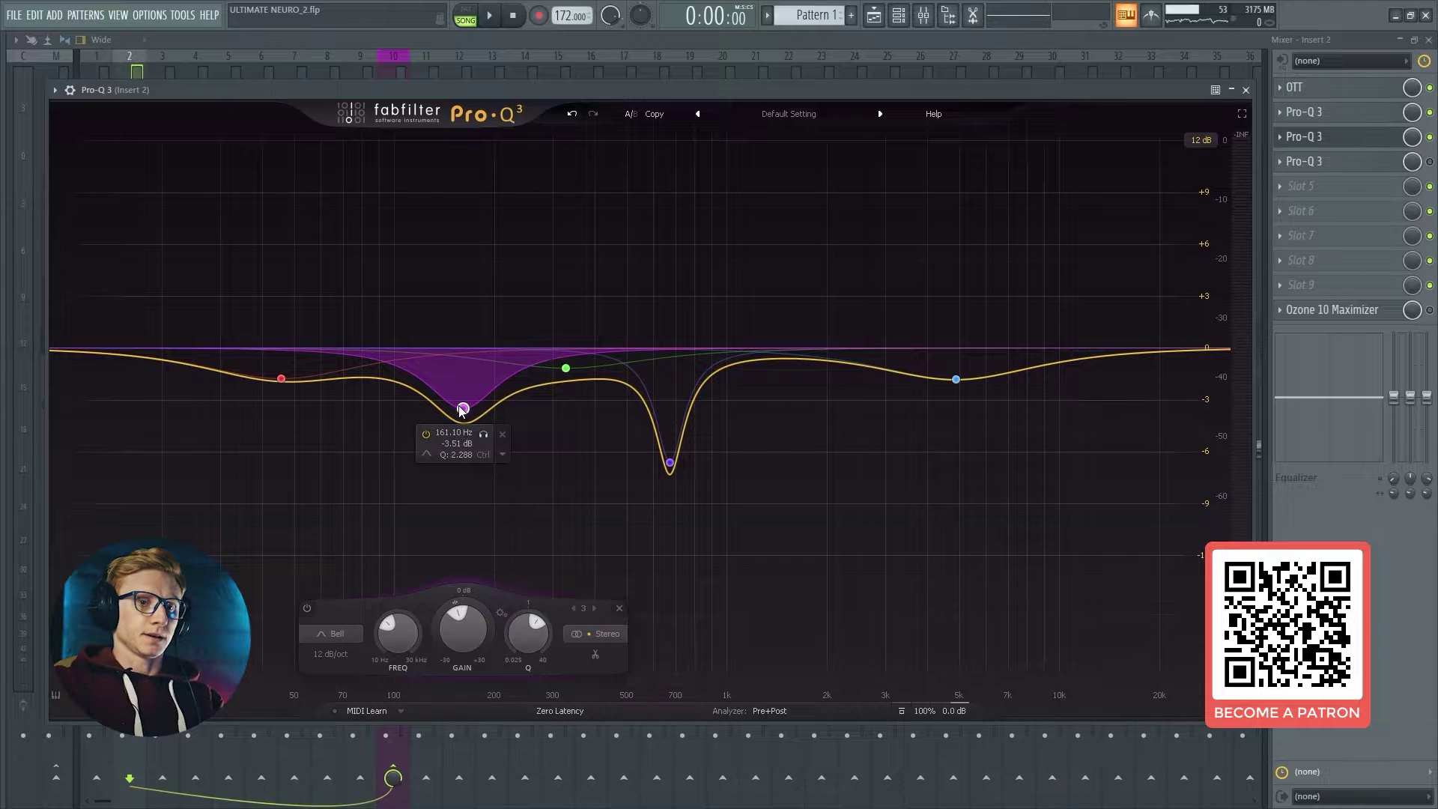
click(1341, 162)
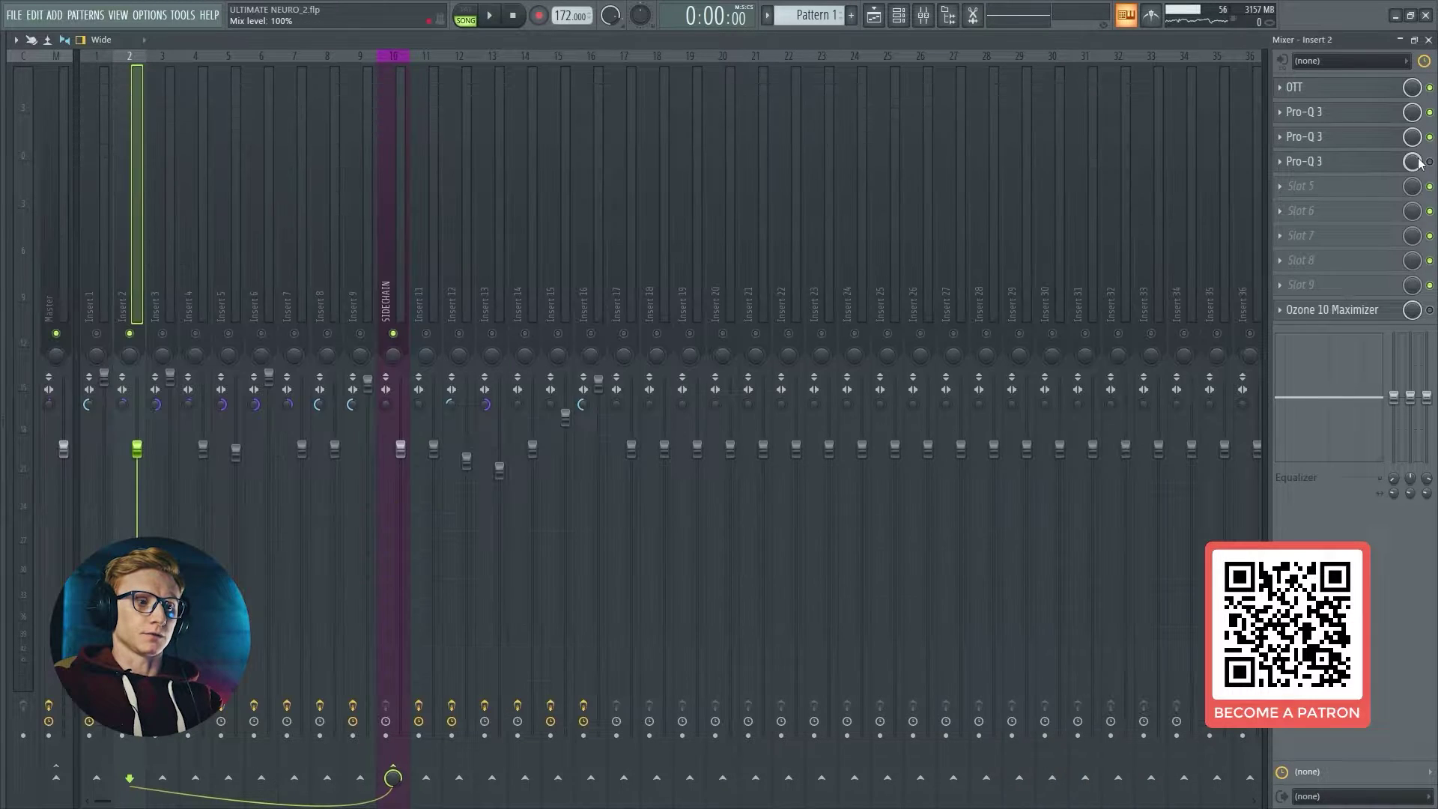
Step: Re-enable and show the third Pro-Q 3, and choose the 96 dB/oct slope for its low cut band
click(1354, 162)
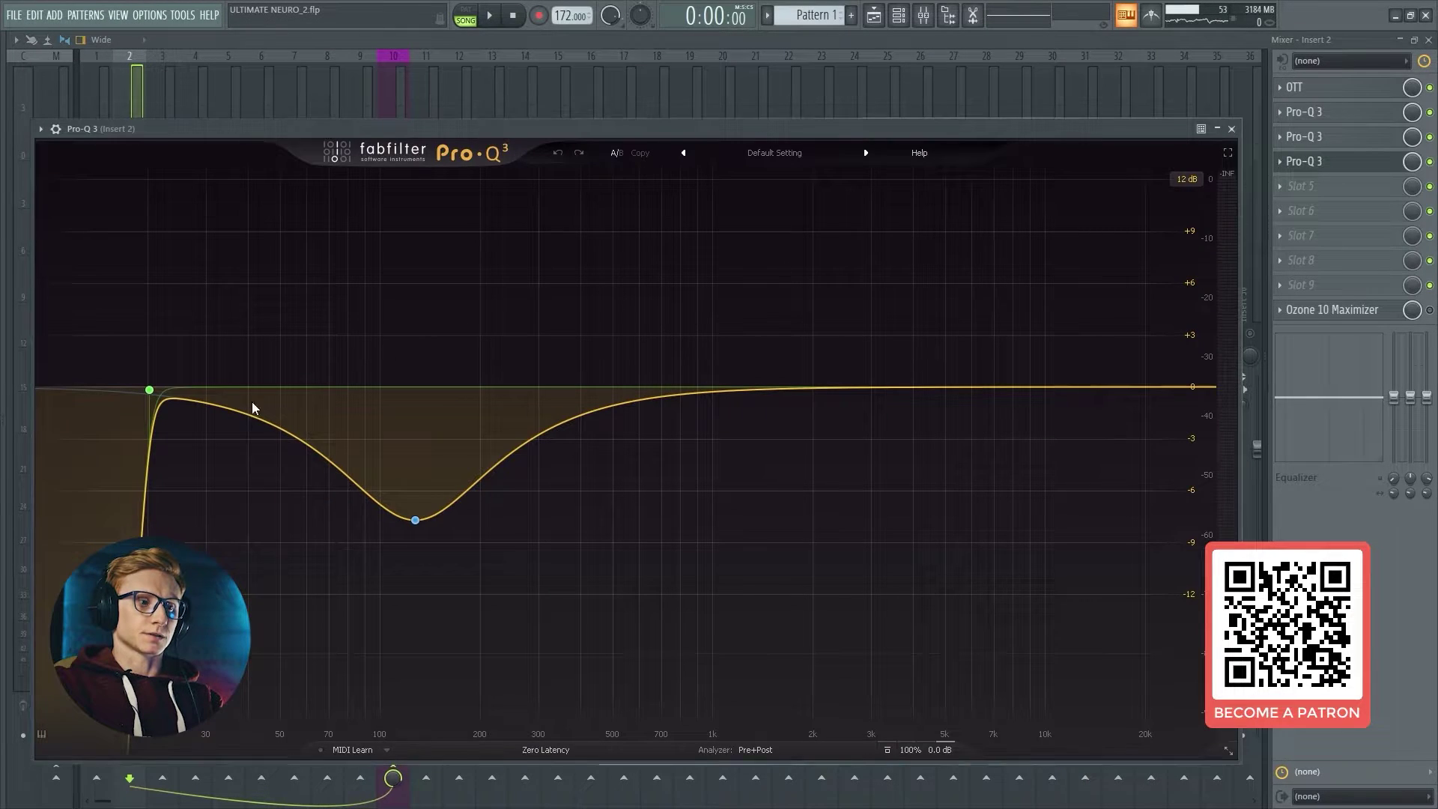
click(151, 394)
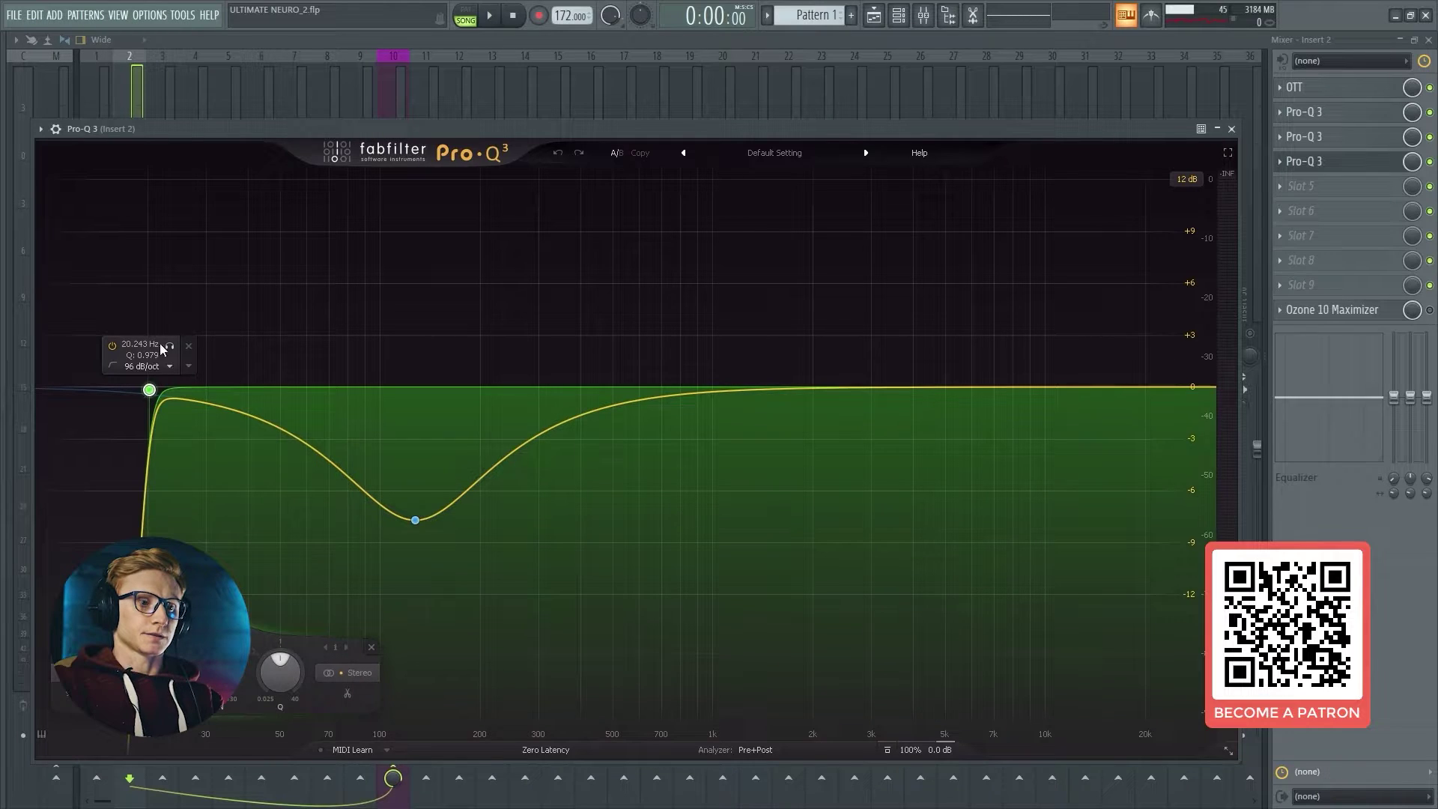
right_click(151, 397)
mouse_move(304, 443)
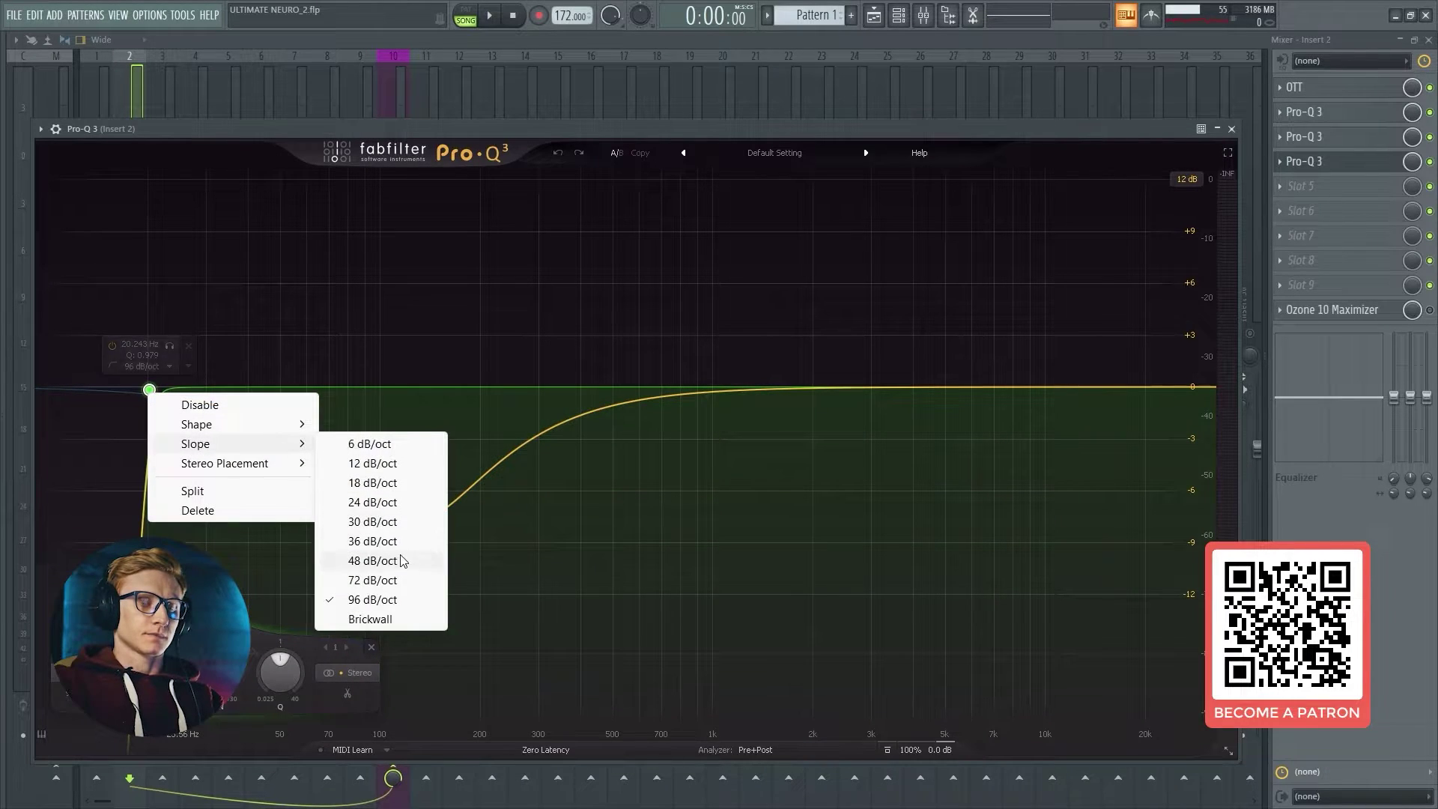
click(382, 607)
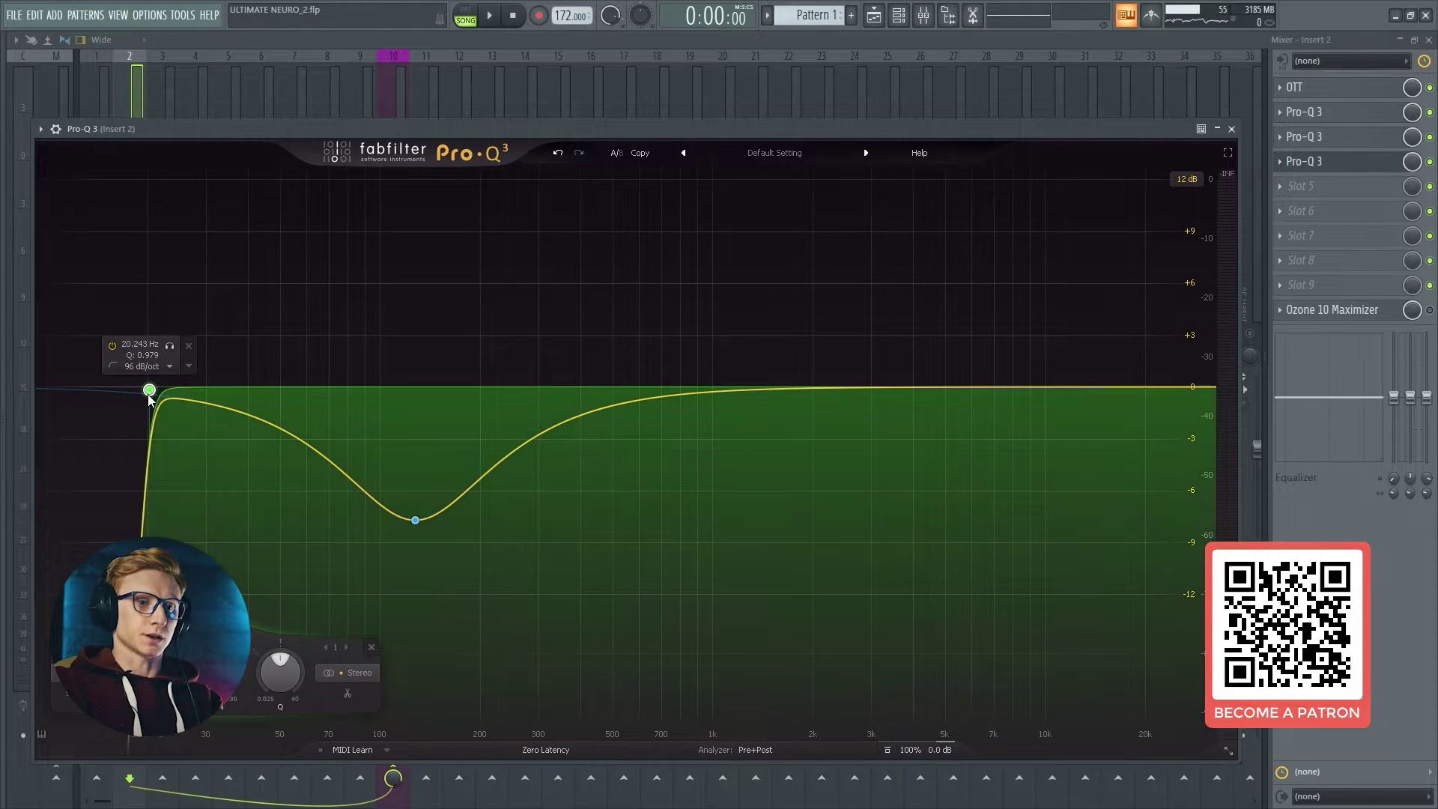
Step: Select the wide bell cut in the third Pro-Q 3 and compare the song with this equalizer bypassed and enabled
click(415, 520)
key(space)
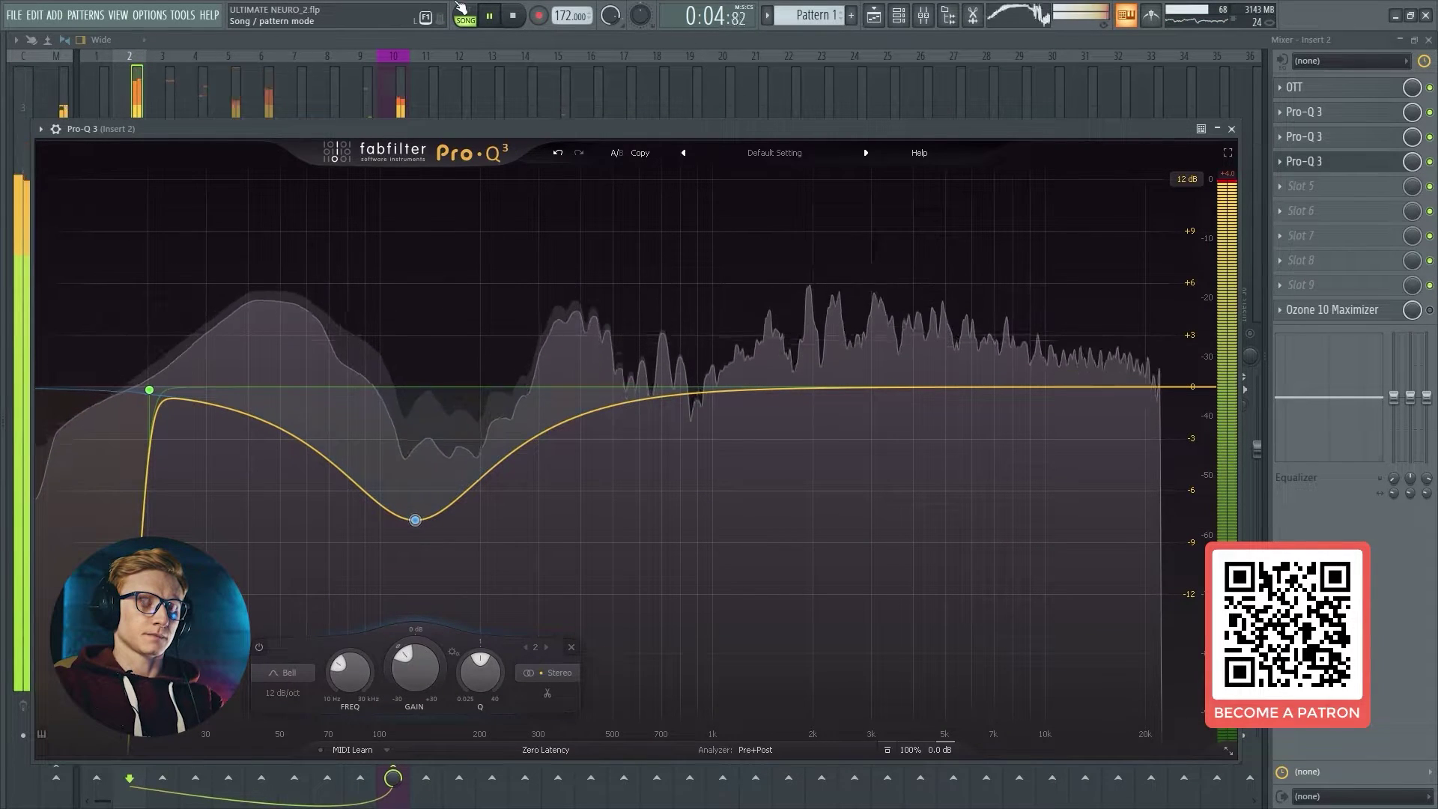
key(space)
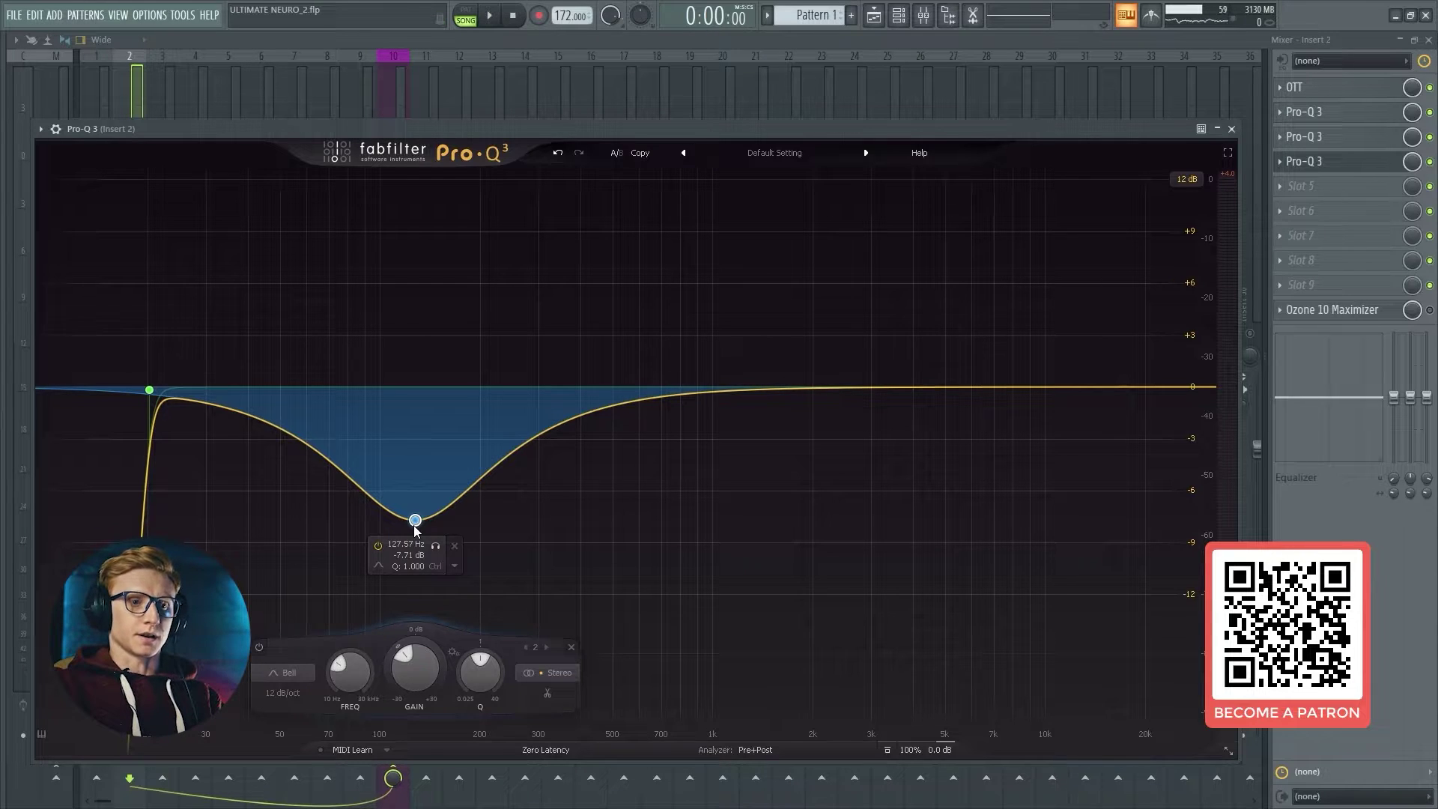
key(space)
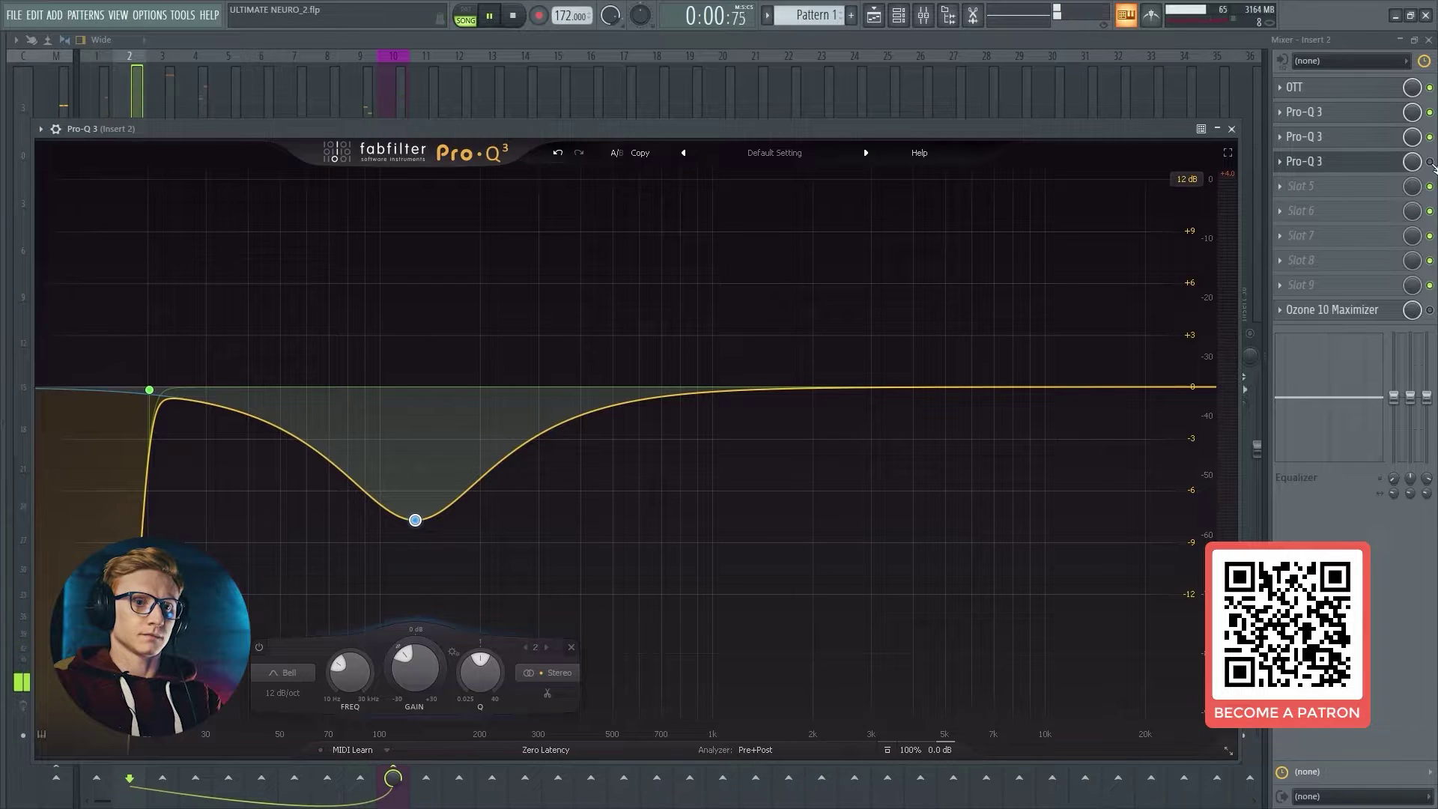
click(1432, 164)
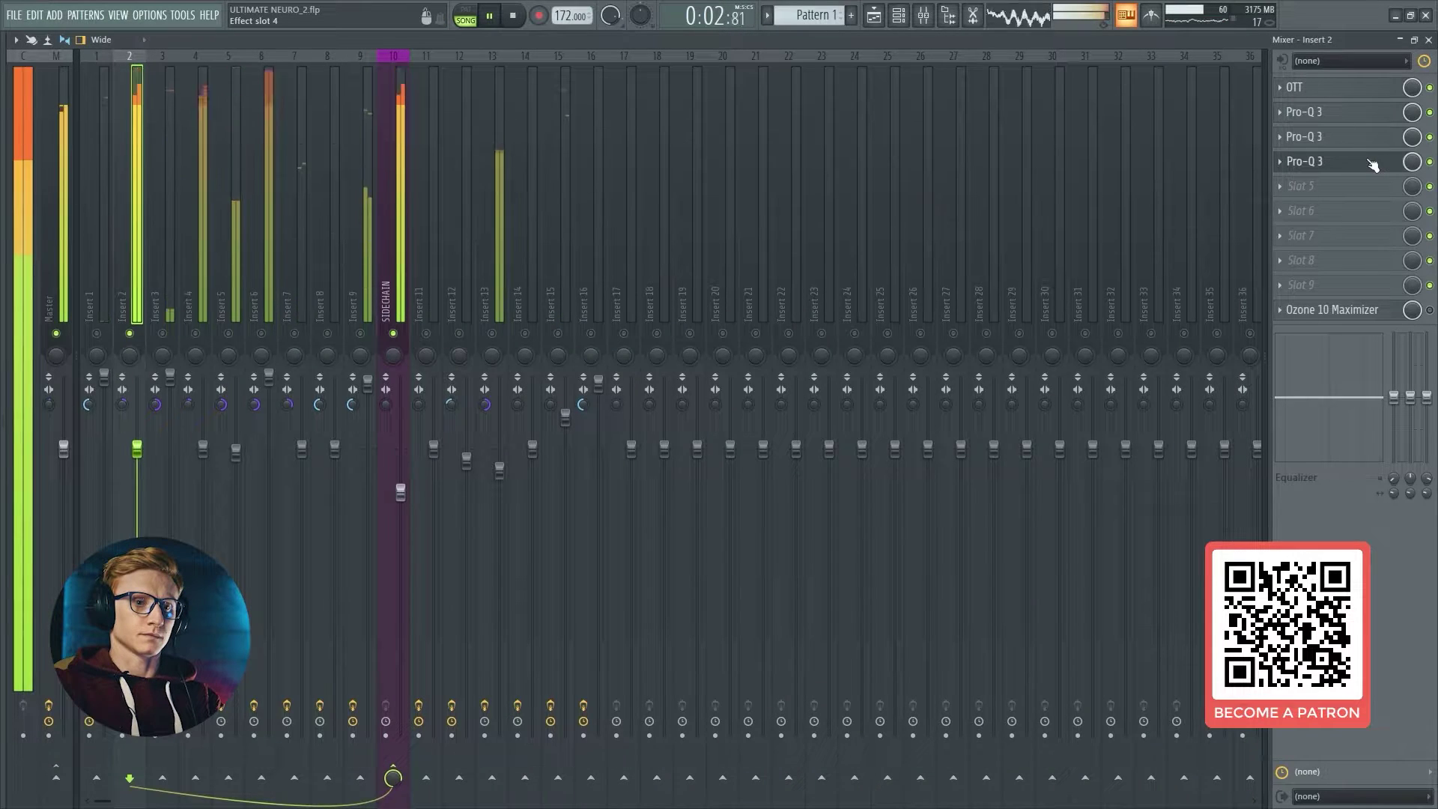
click(1432, 164)
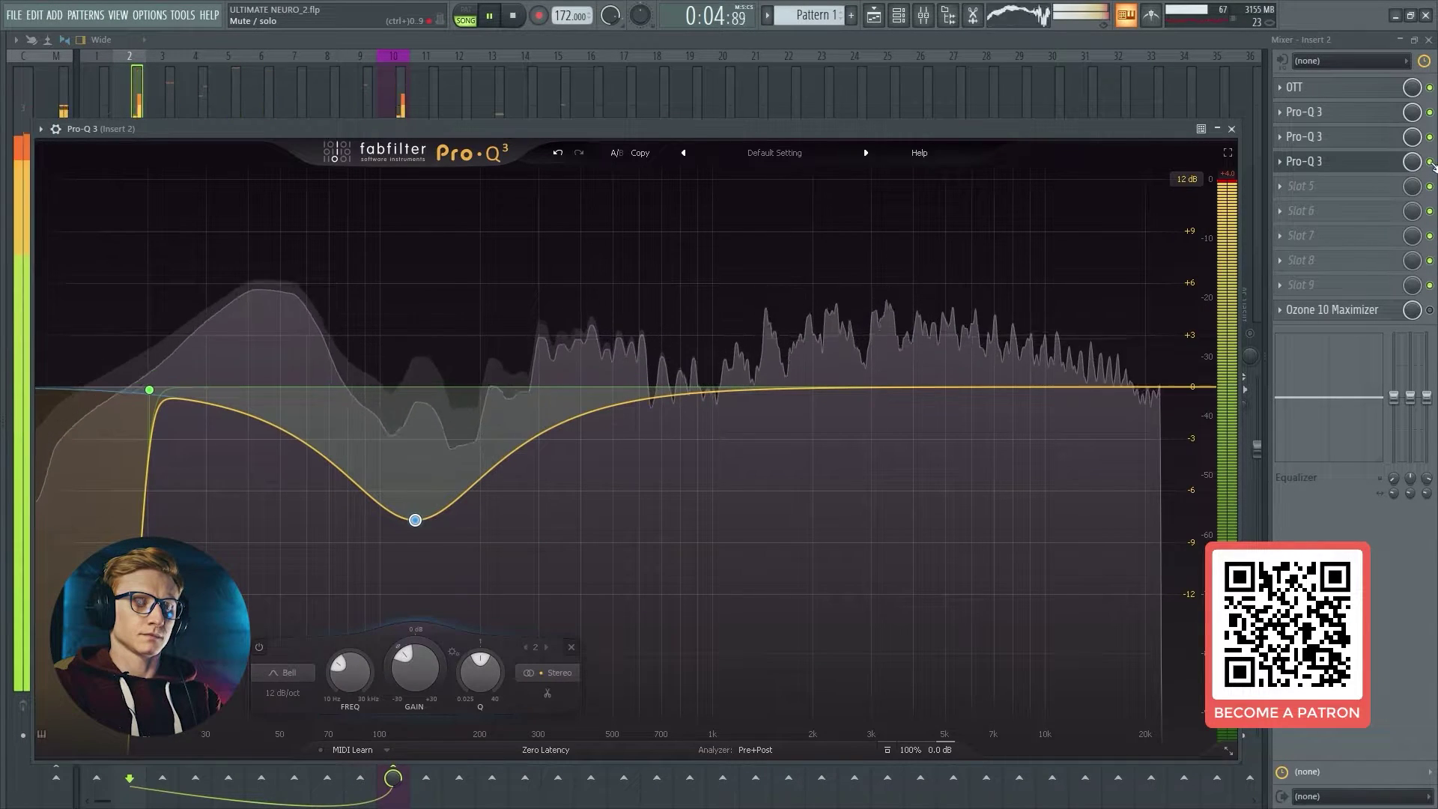
Step: Finish comparing the song with the third Pro-Q 3 bypassed and enabled, close it, and stop playback
click(1432, 164)
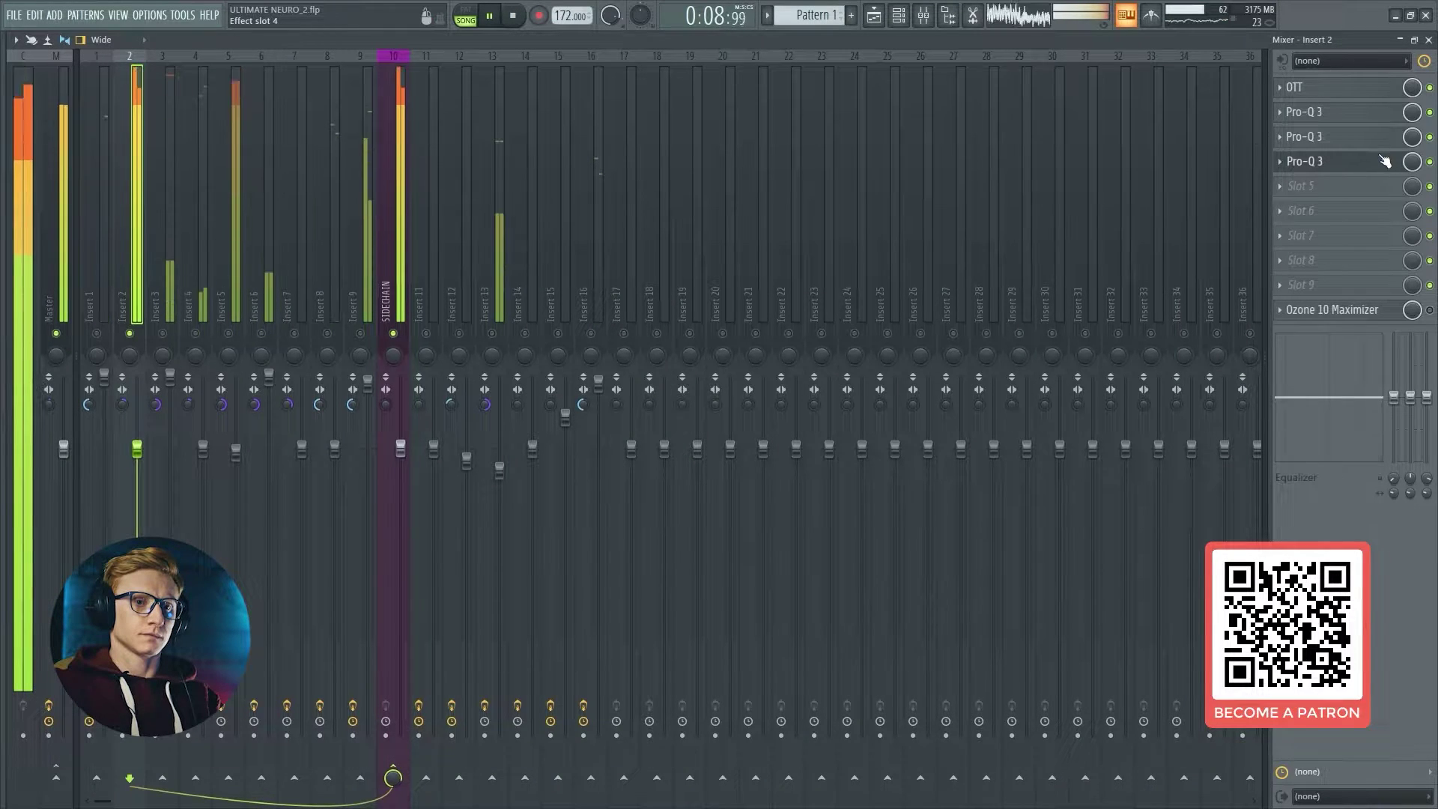
click(1432, 164)
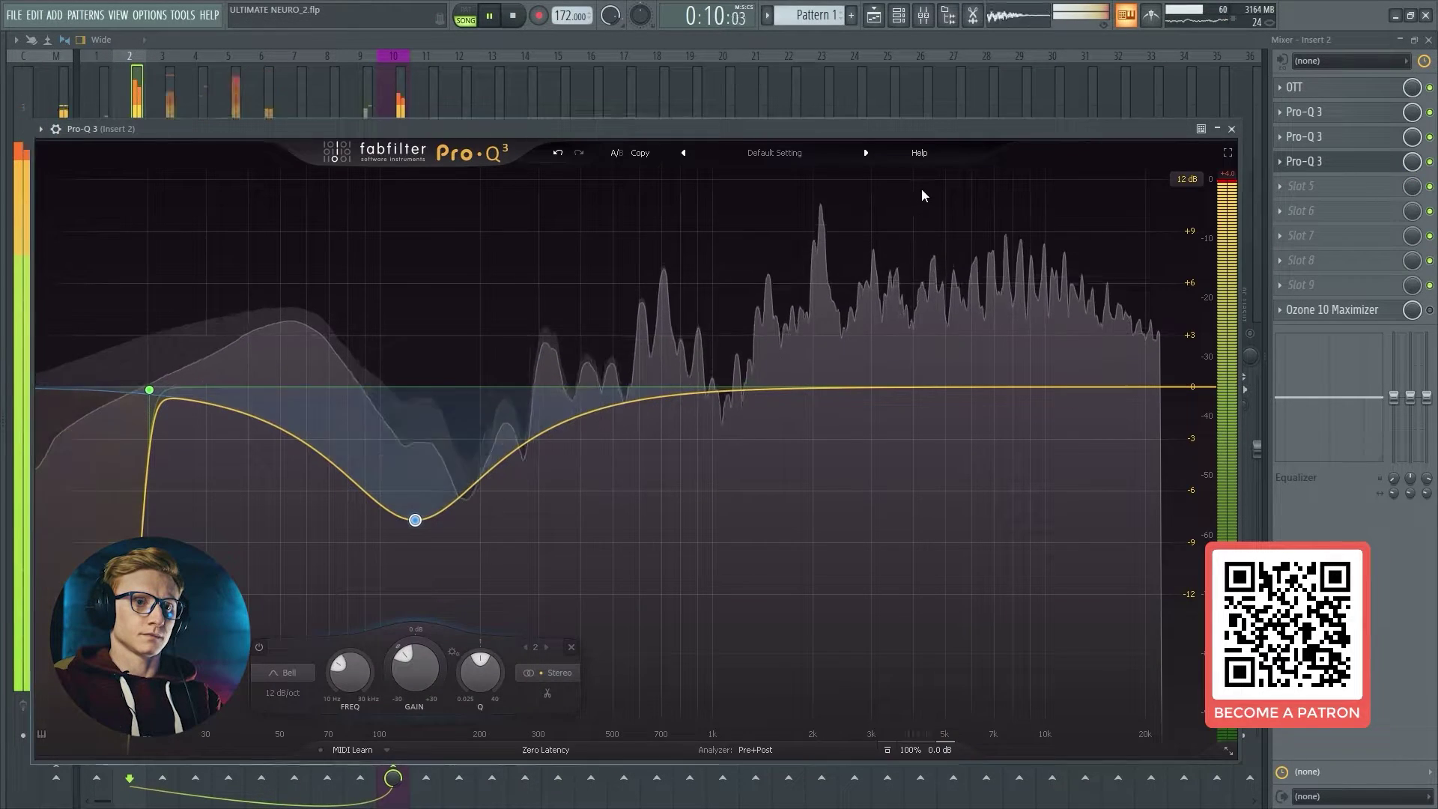
click(1332, 164)
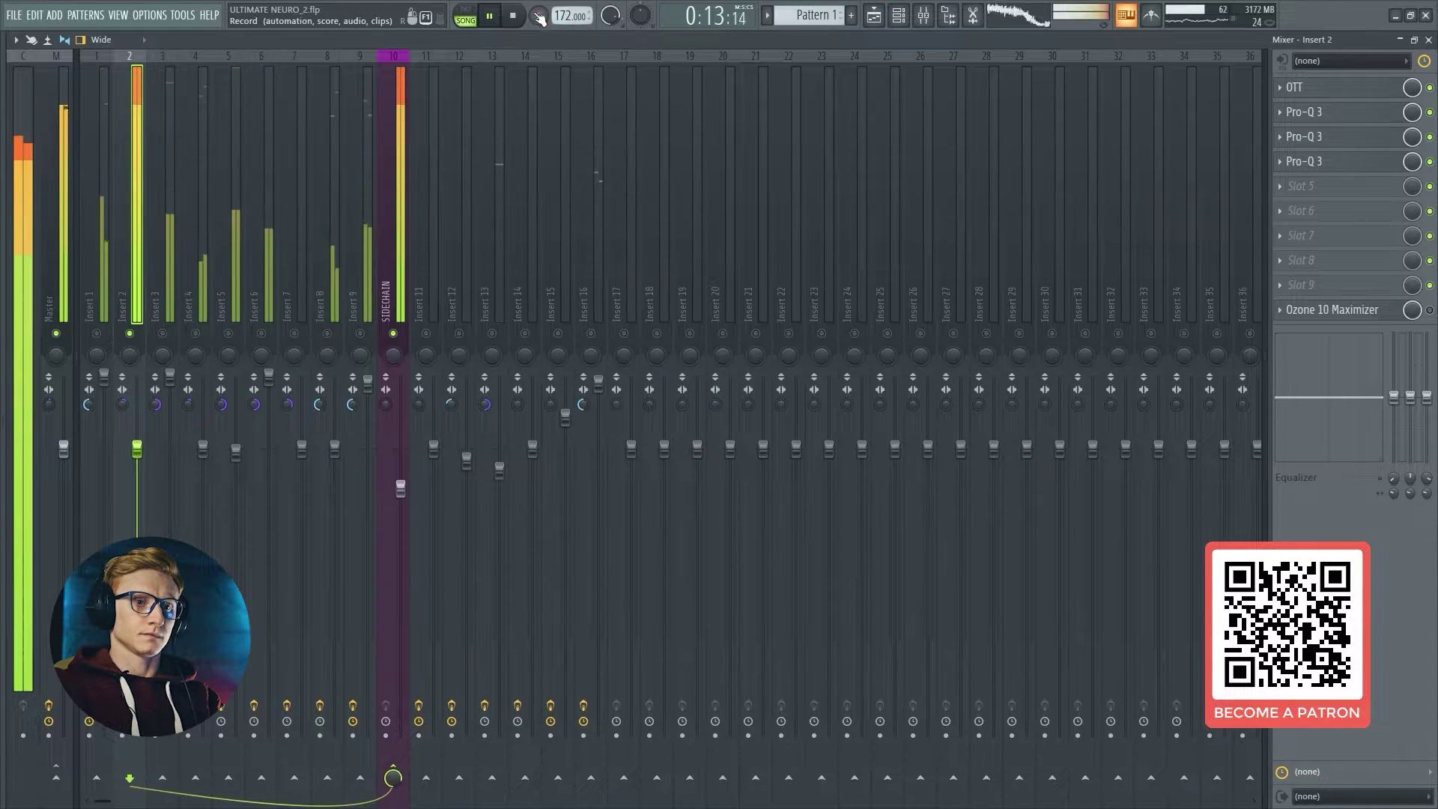
key(space)
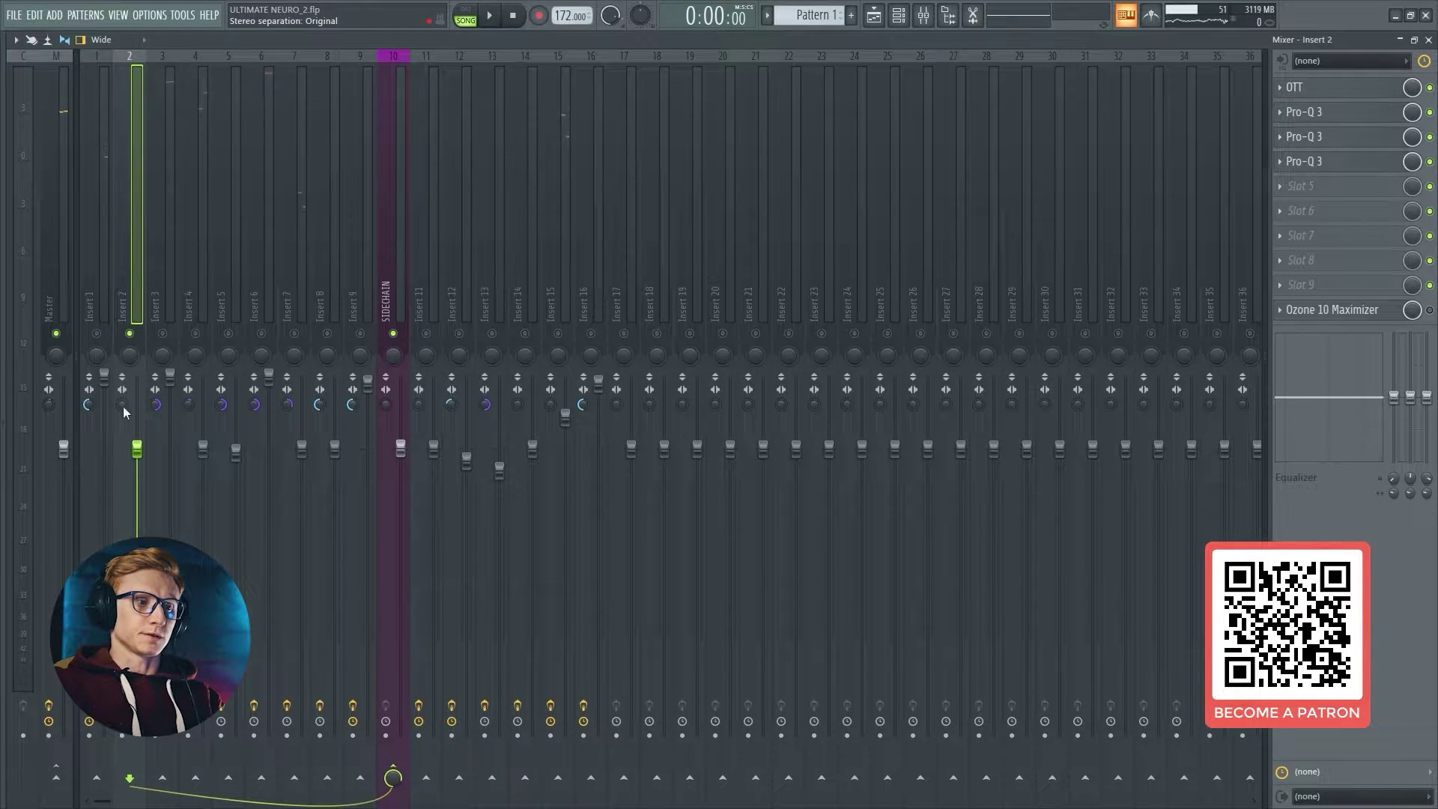
Step: Play the song, adjust the stereo separation of Insert 2 while listening, and stop playback
key(space)
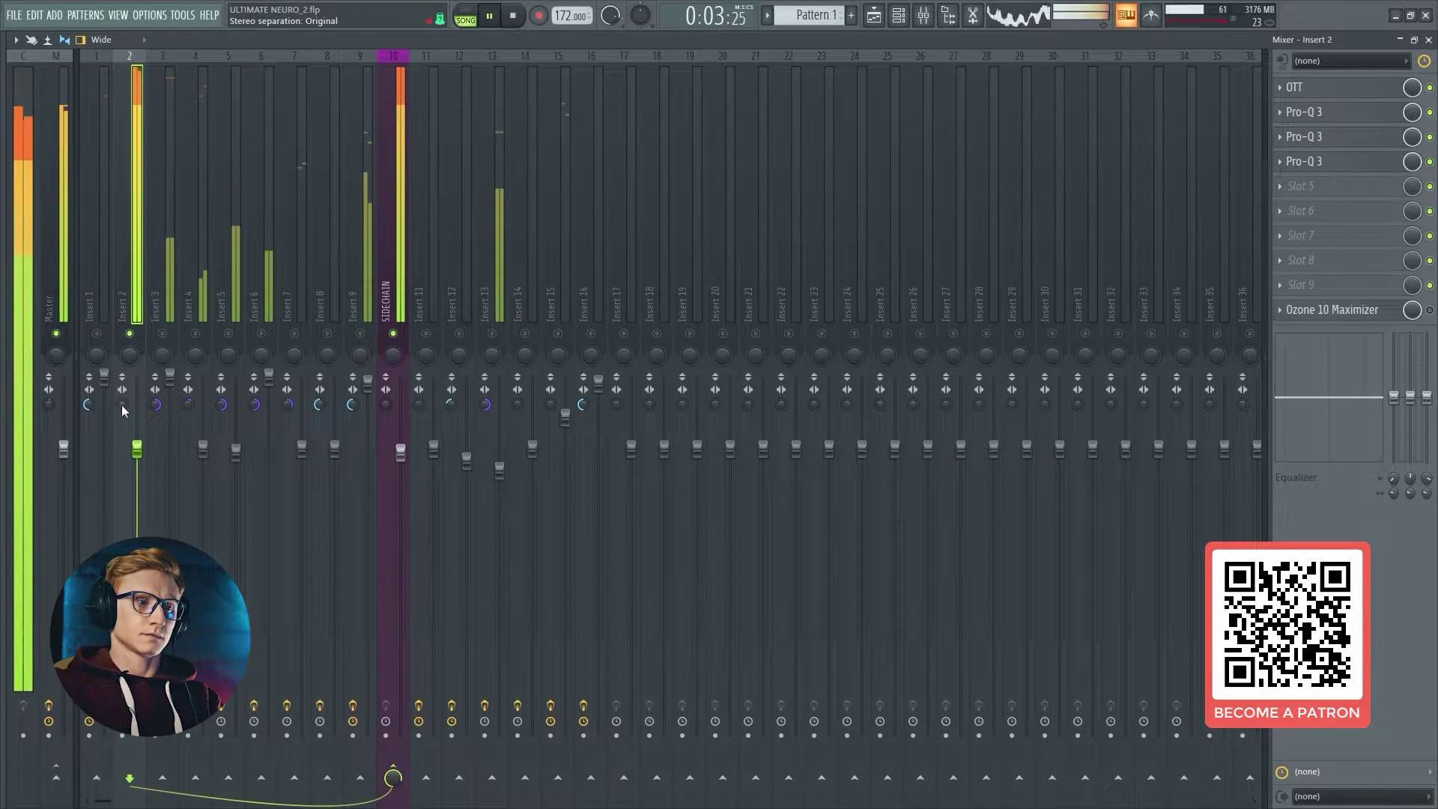
drag(121, 404, 122, 405)
key(space)
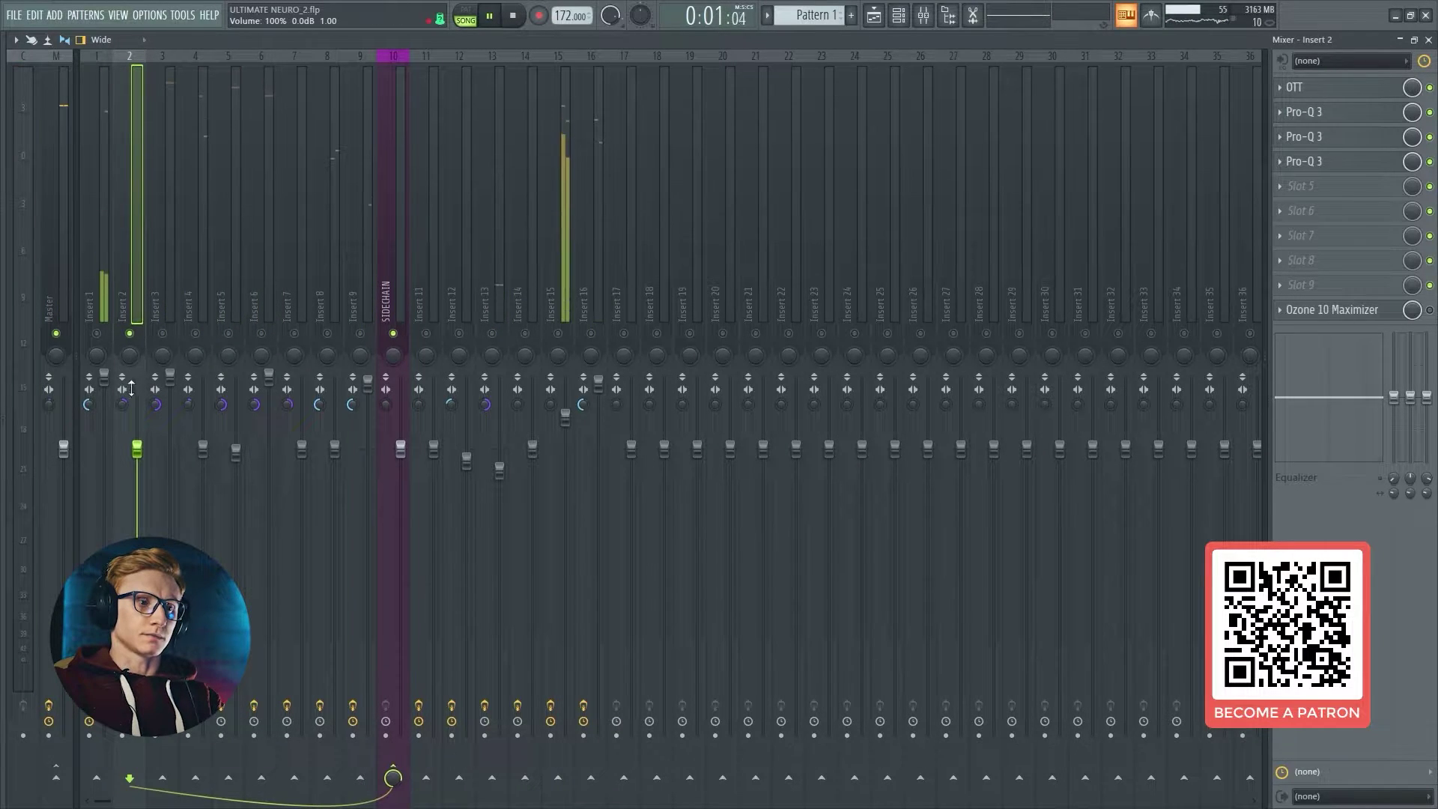
drag(131, 389, 131, 379)
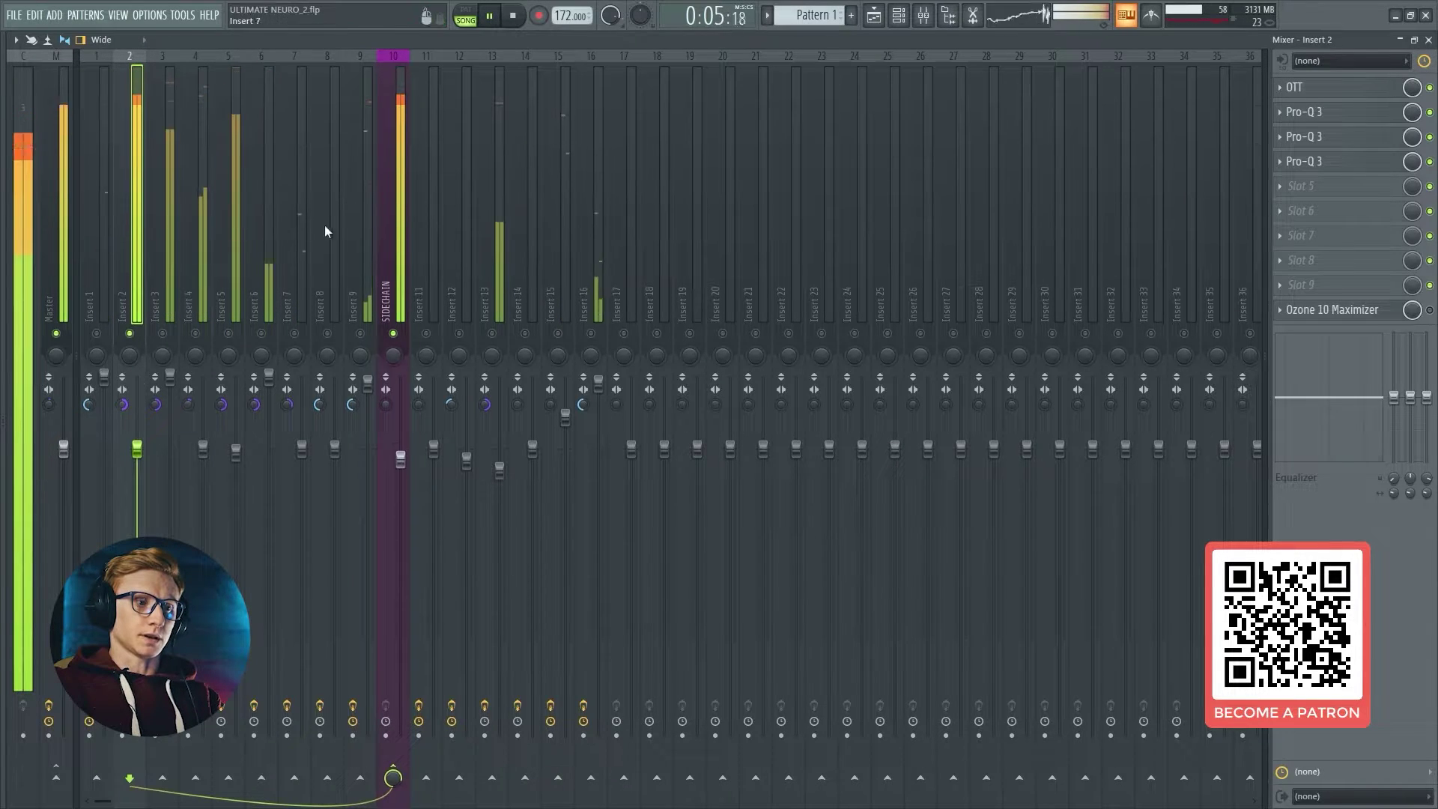
key(space)
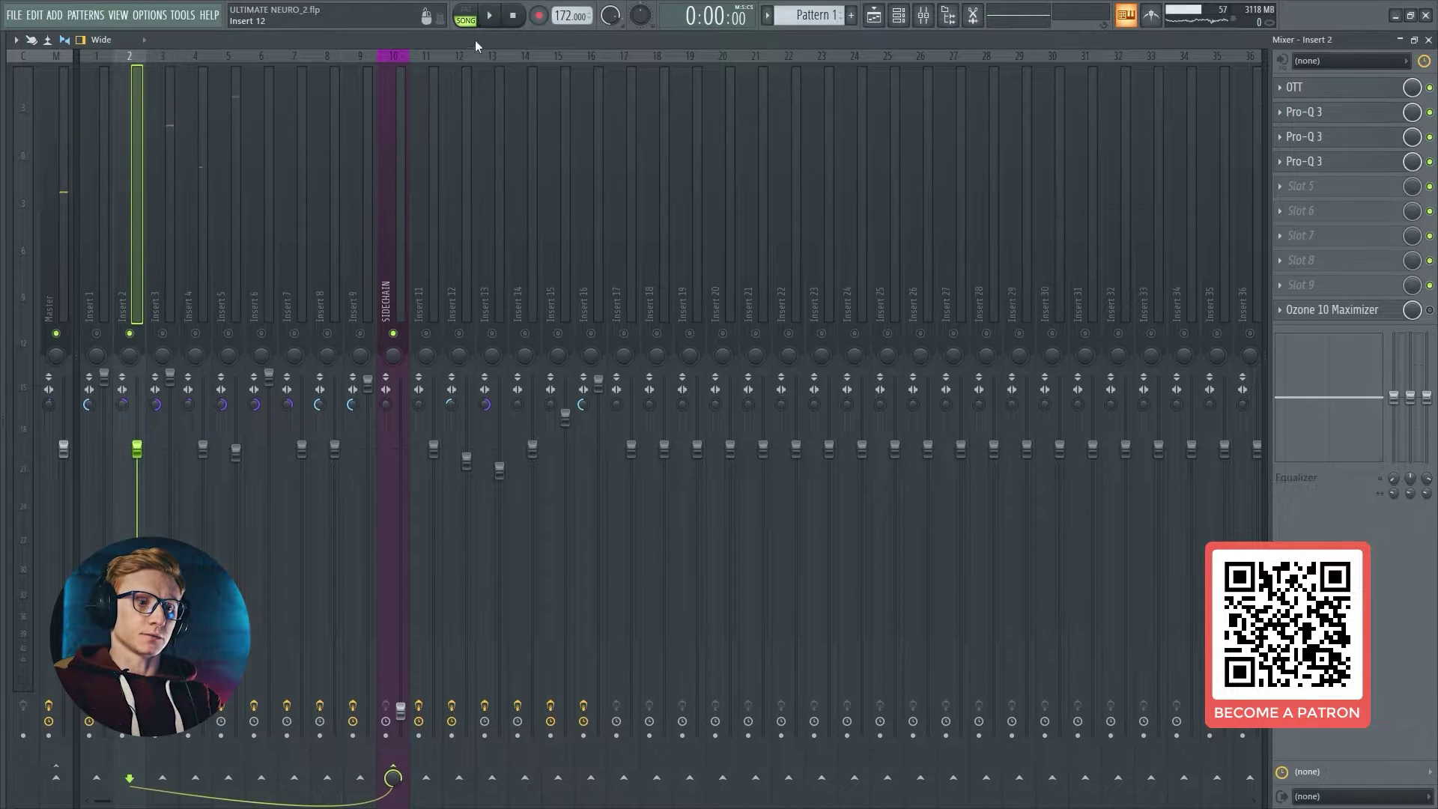
Step: Enable and show the Ozone 10 Maximizer on Insert 2, close it, and play the song to check the Insert 2 and SIDECHAIN levels
click(1359, 309)
key(space)
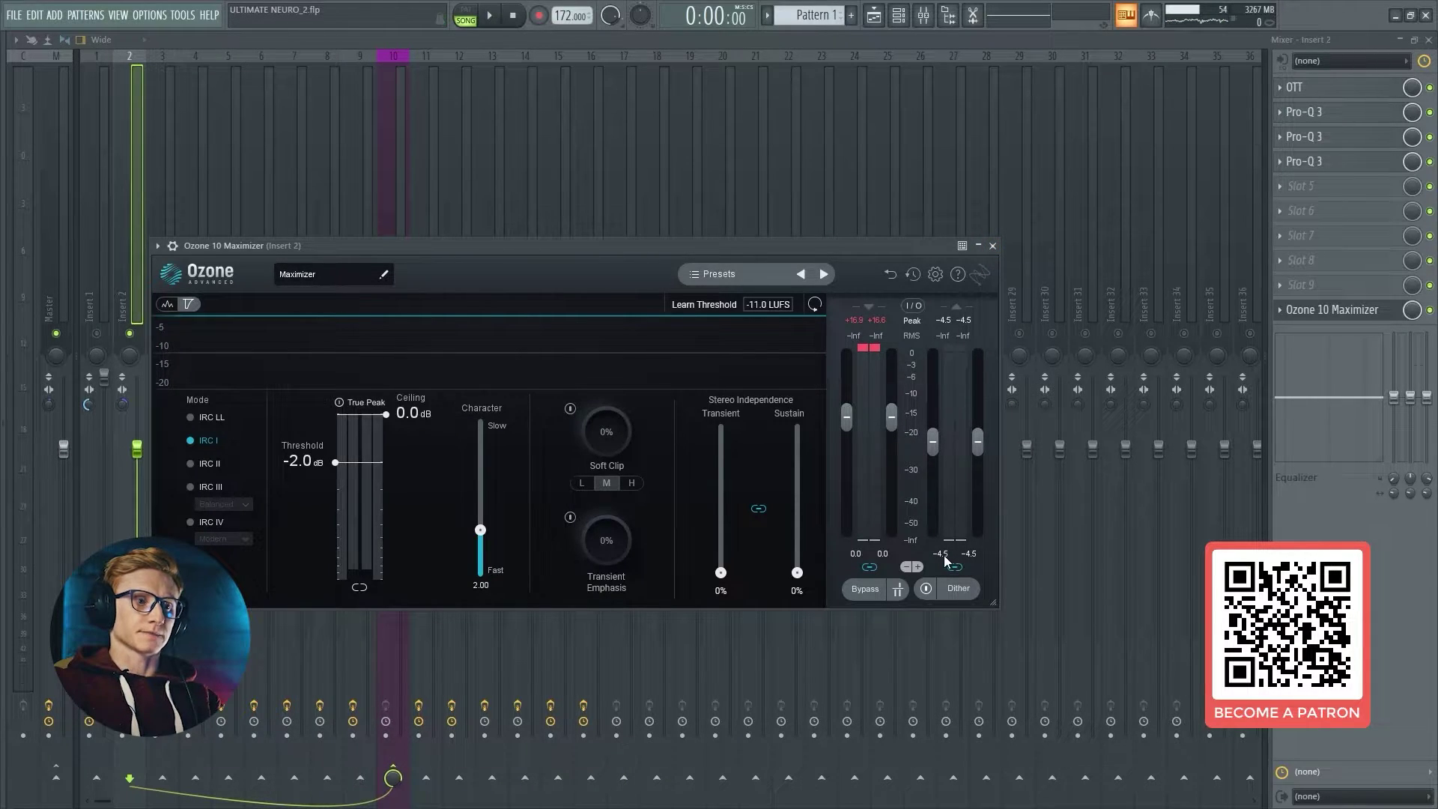
key(Escape)
key(space)
click(393, 244)
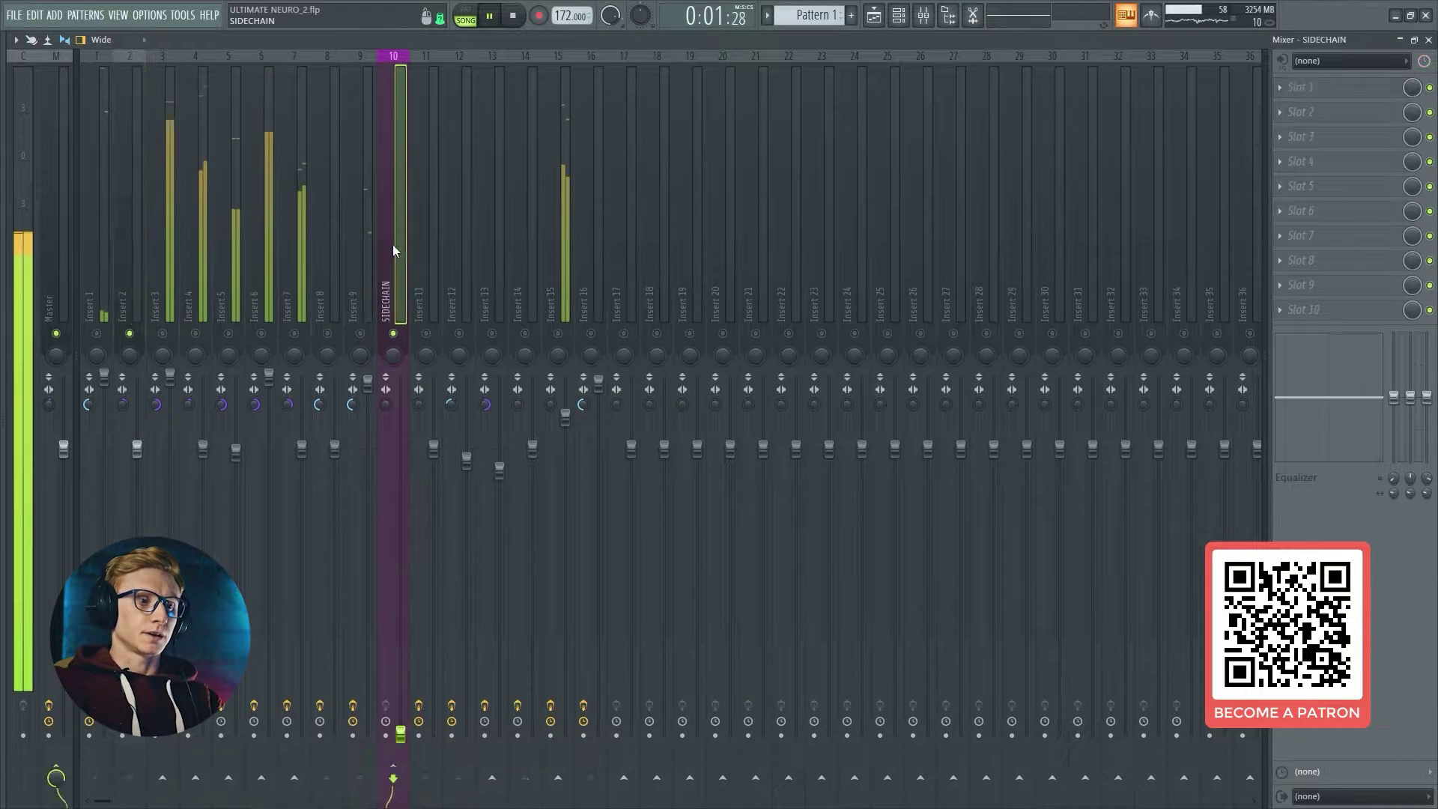
click(139, 218)
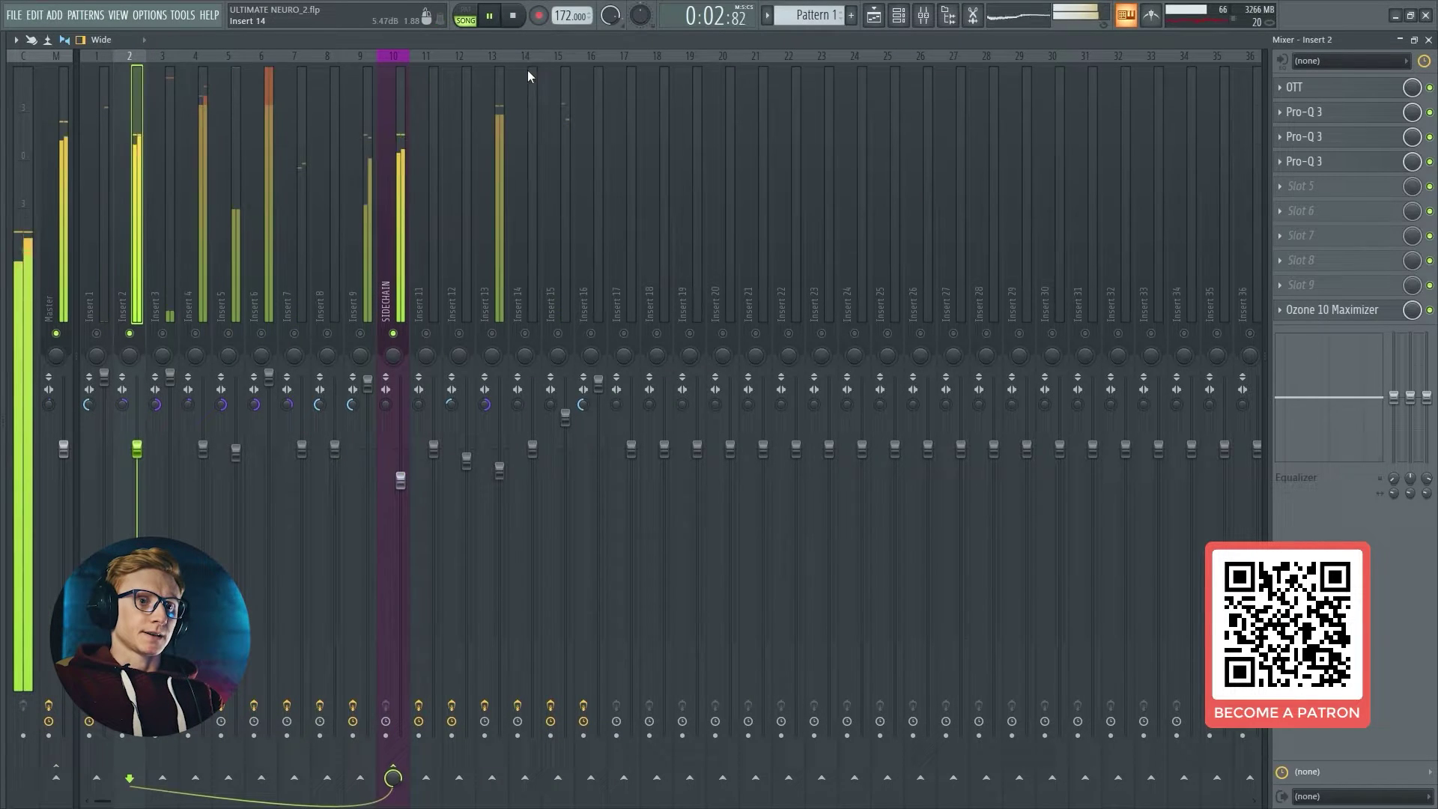
click(517, 18)
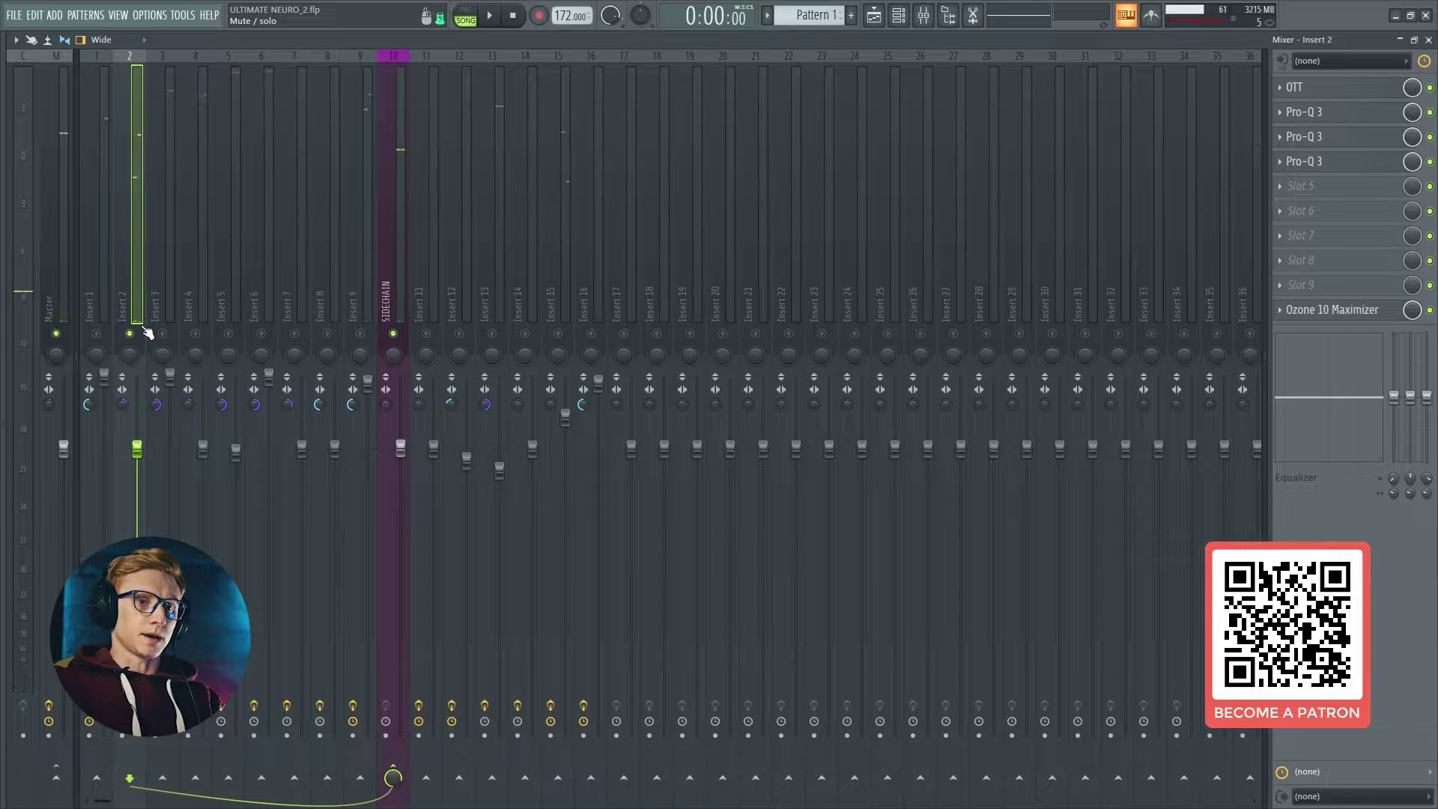
Step: Show the Master effects, and unmute Inserts 5, 6, 4 and 3 during playback to hear the drums with the bass
click(51, 232)
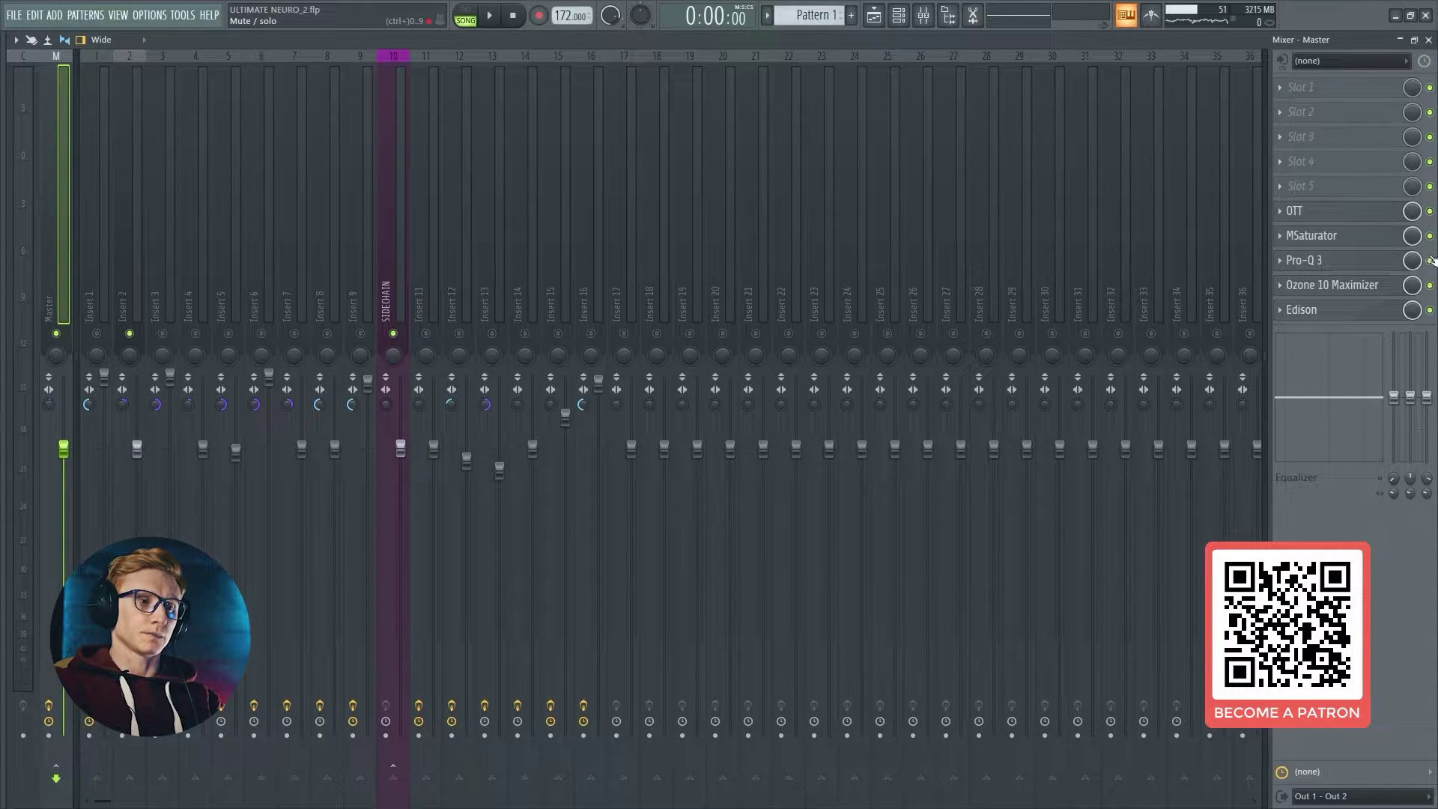
key(space)
click(128, 225)
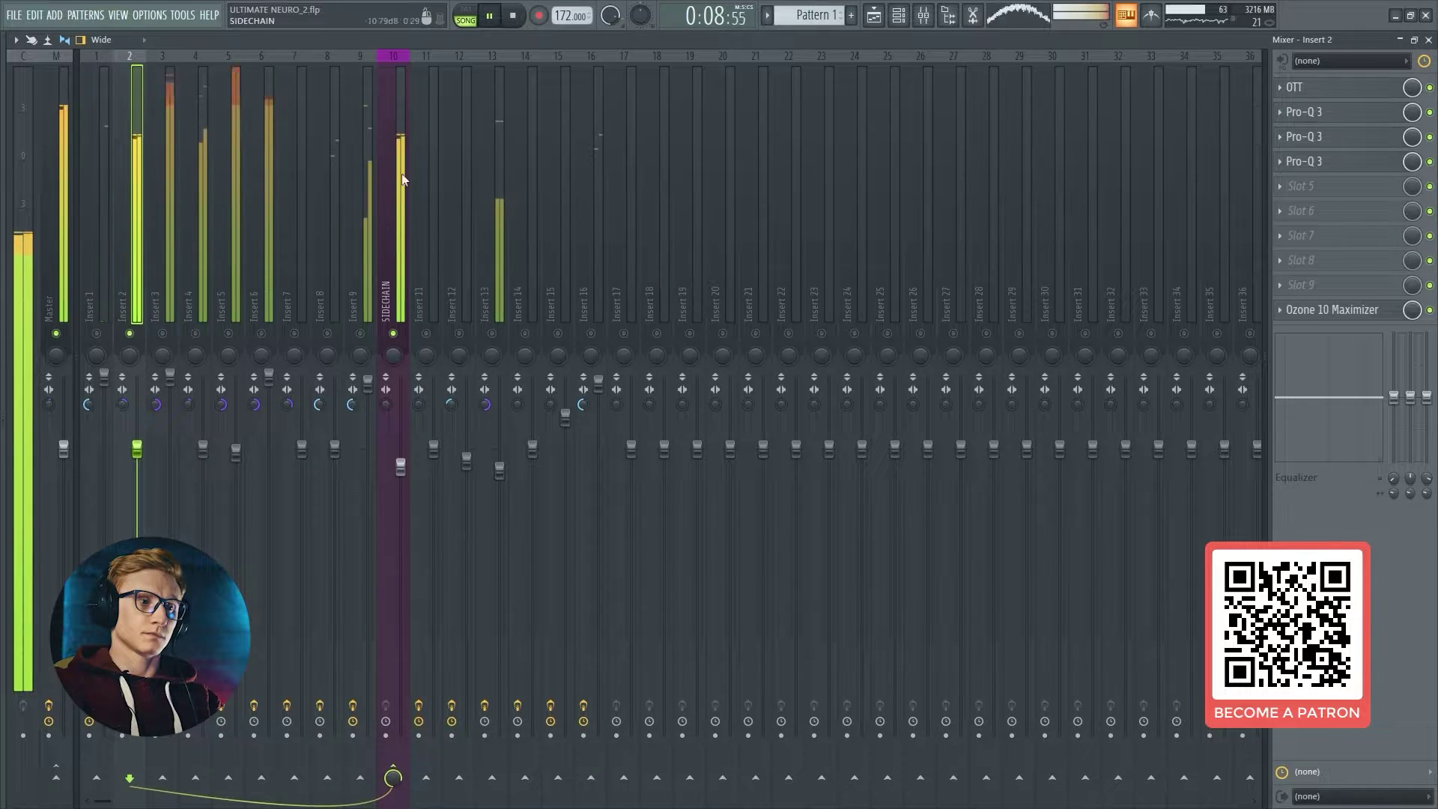
click(228, 333)
click(261, 333)
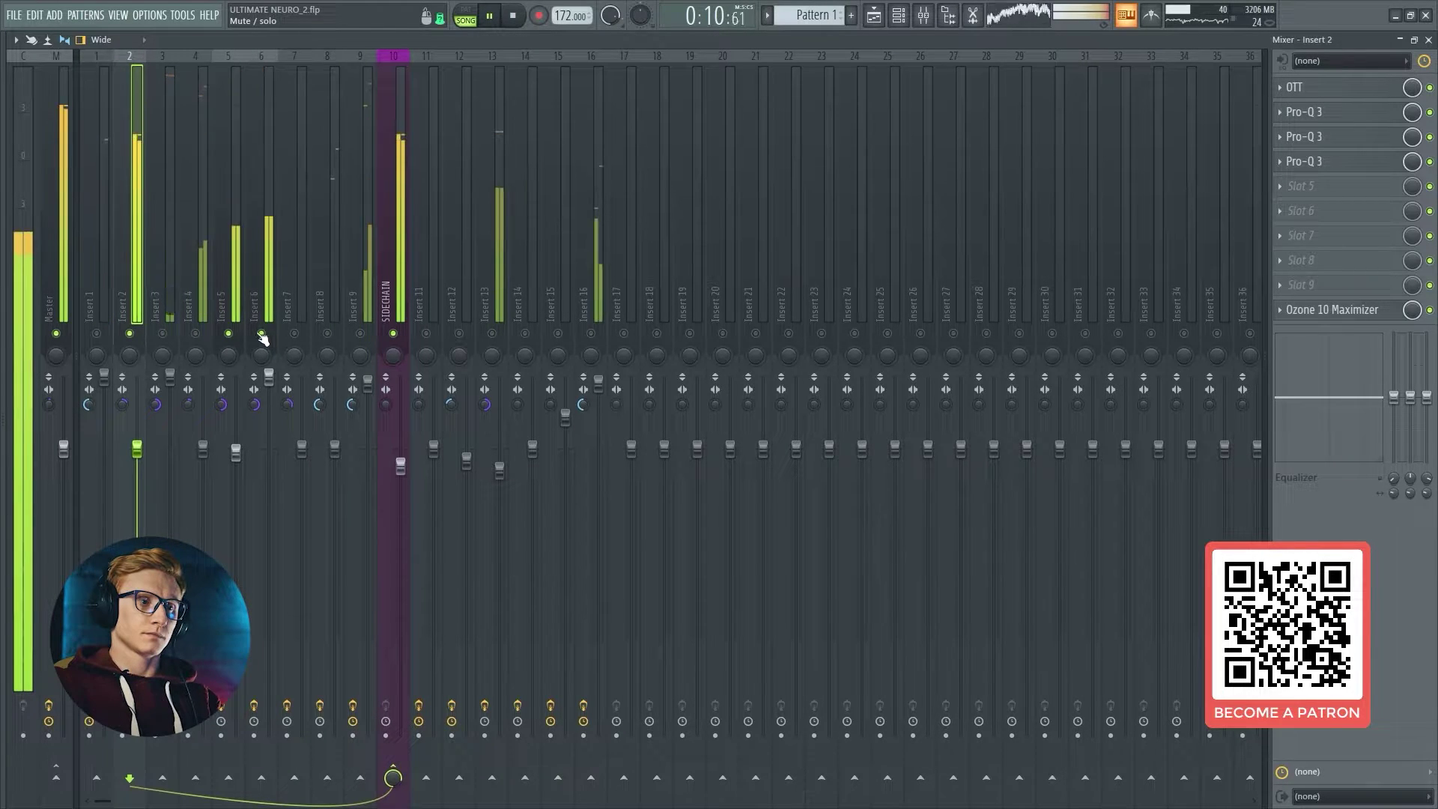
click(196, 333)
click(163, 333)
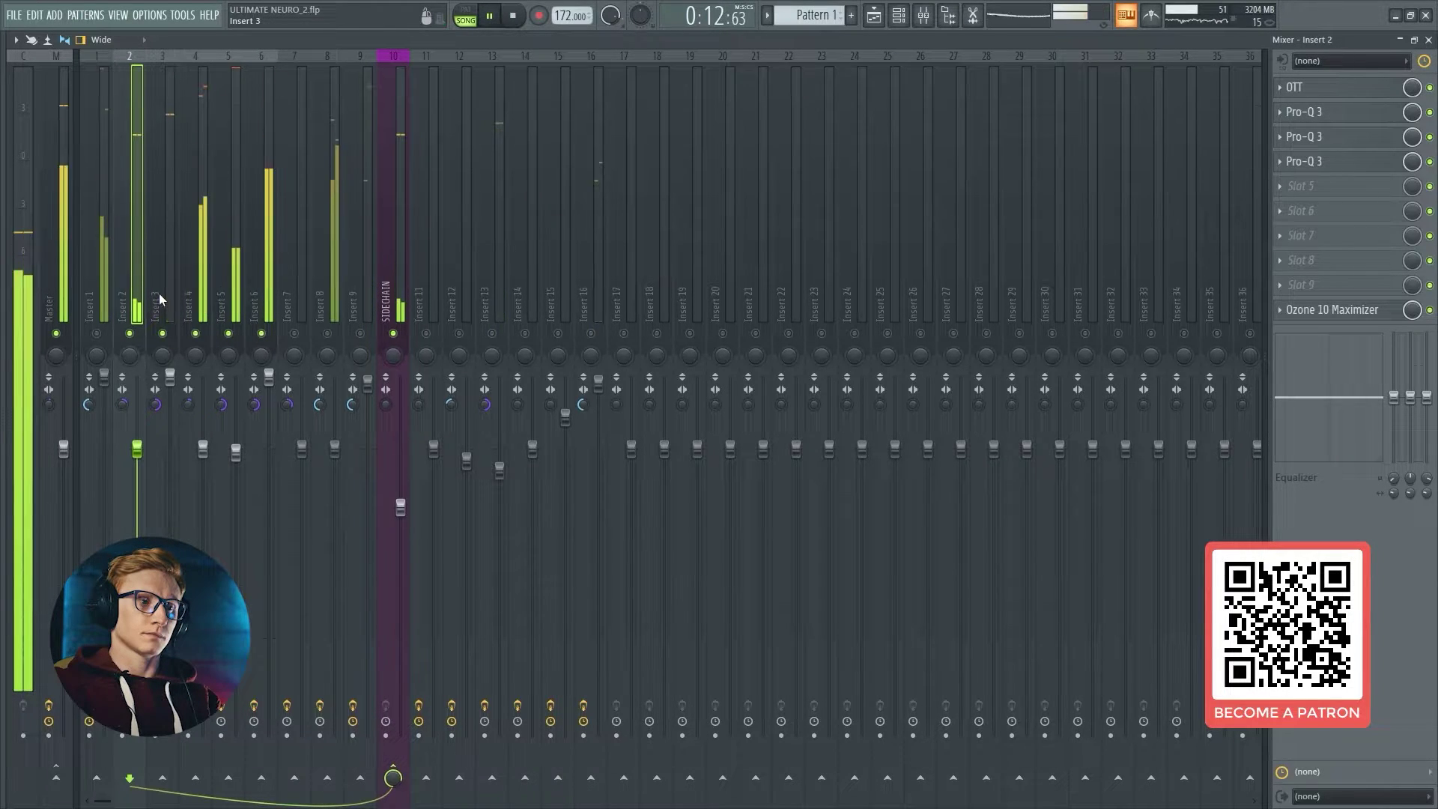
click(515, 17)
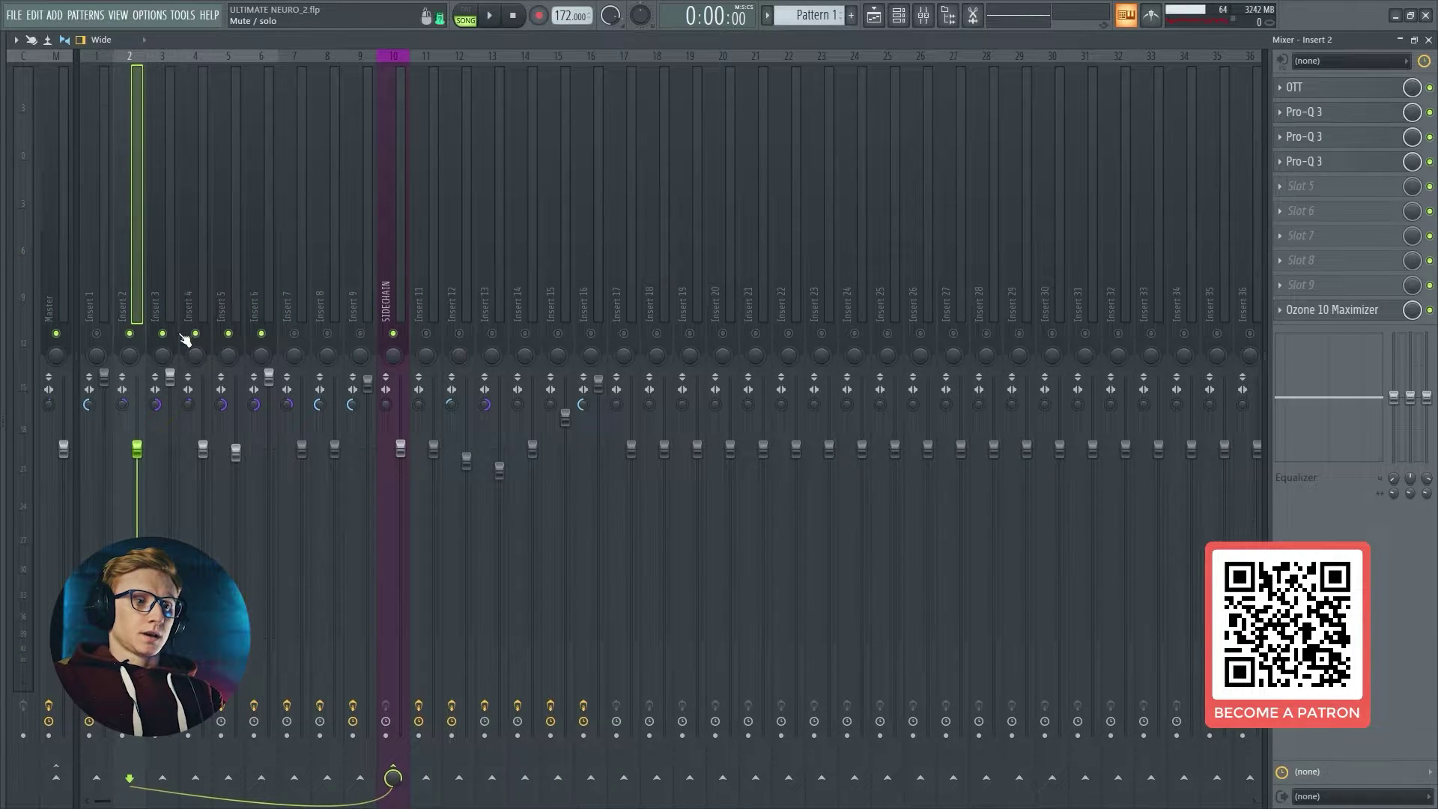
Step: Solo Insert 3, bring in Inserts 4, 5 and 6 for playback, and mute Inserts 5 and 4 again
click(169, 315)
right_click(163, 333)
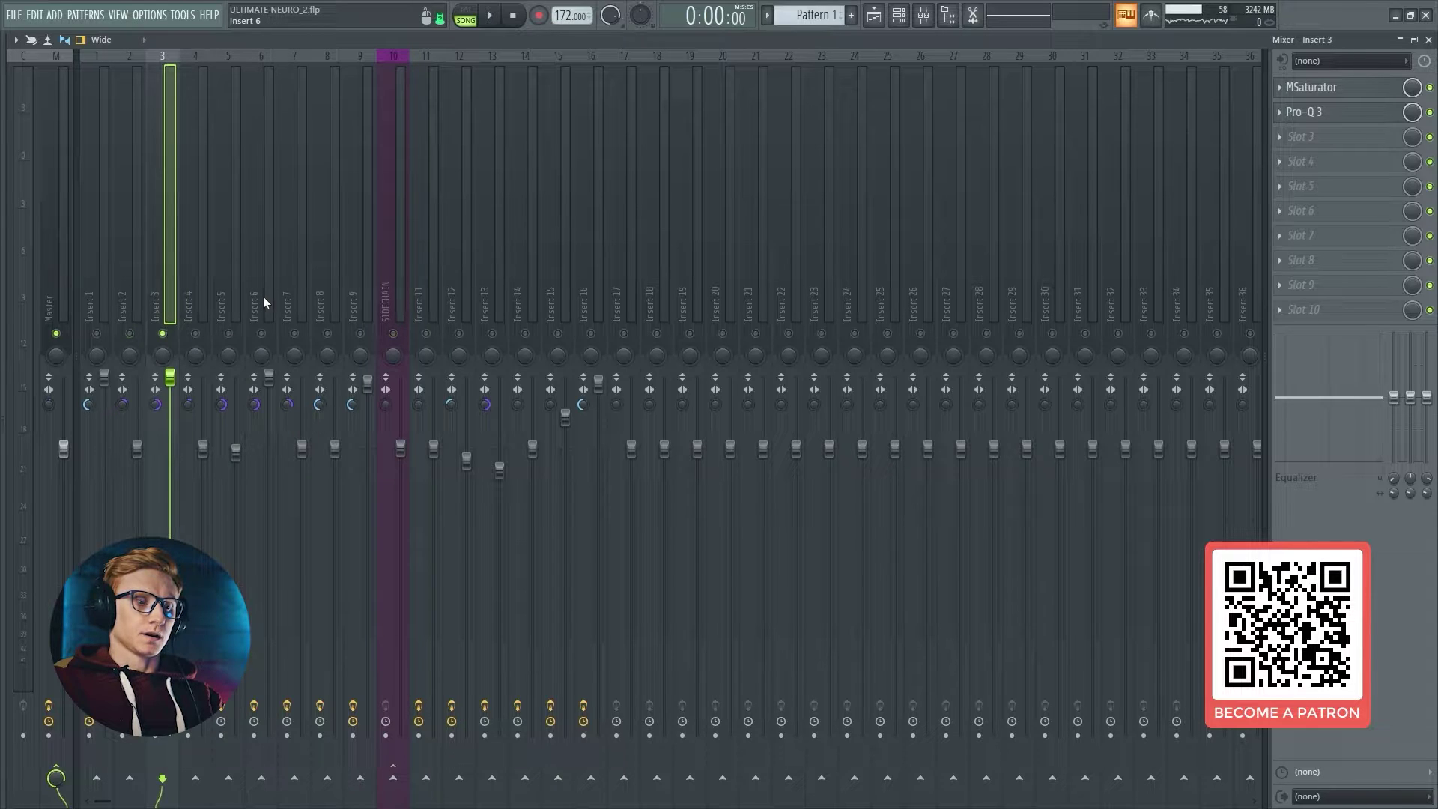
click(261, 333)
click(228, 332)
click(489, 15)
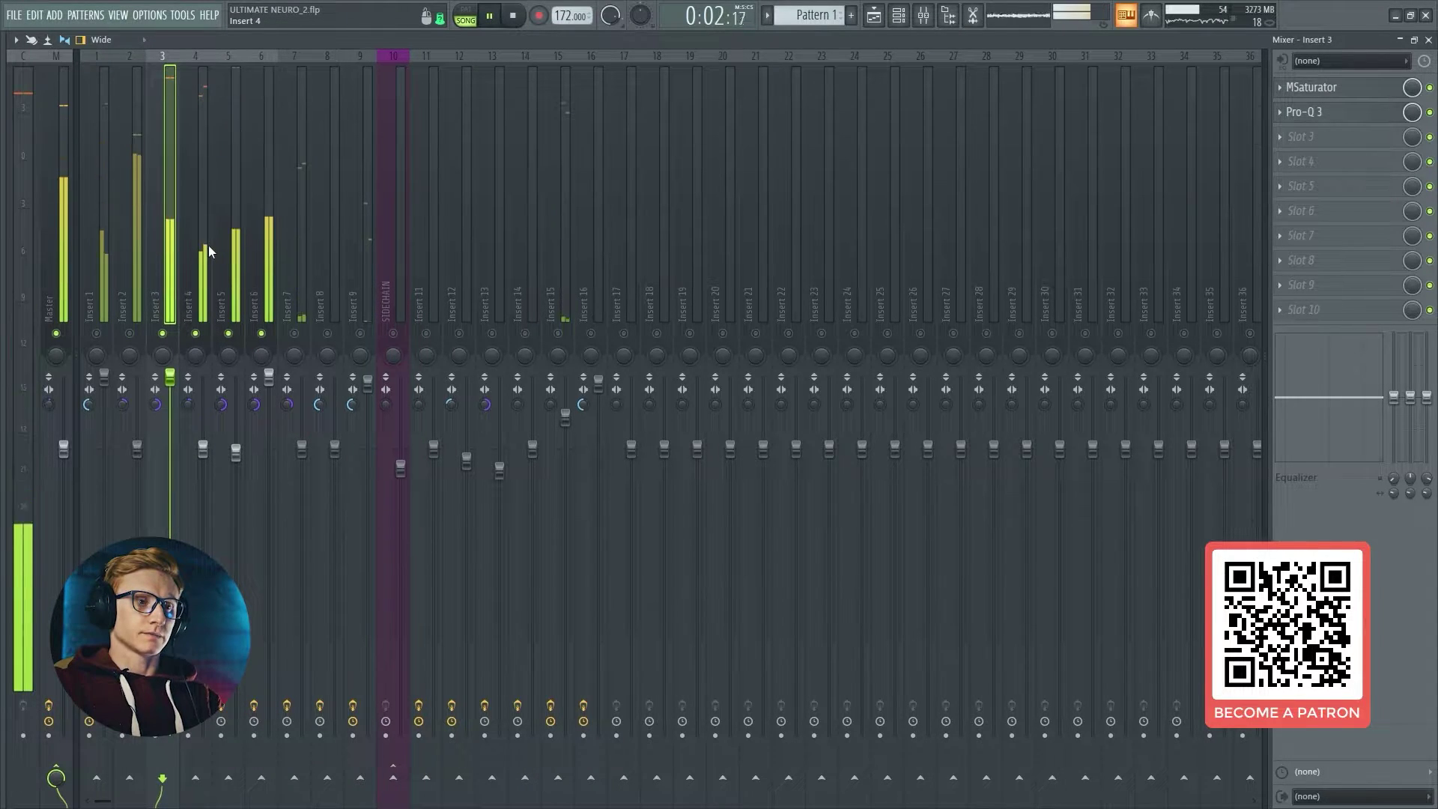
click(228, 333)
click(197, 333)
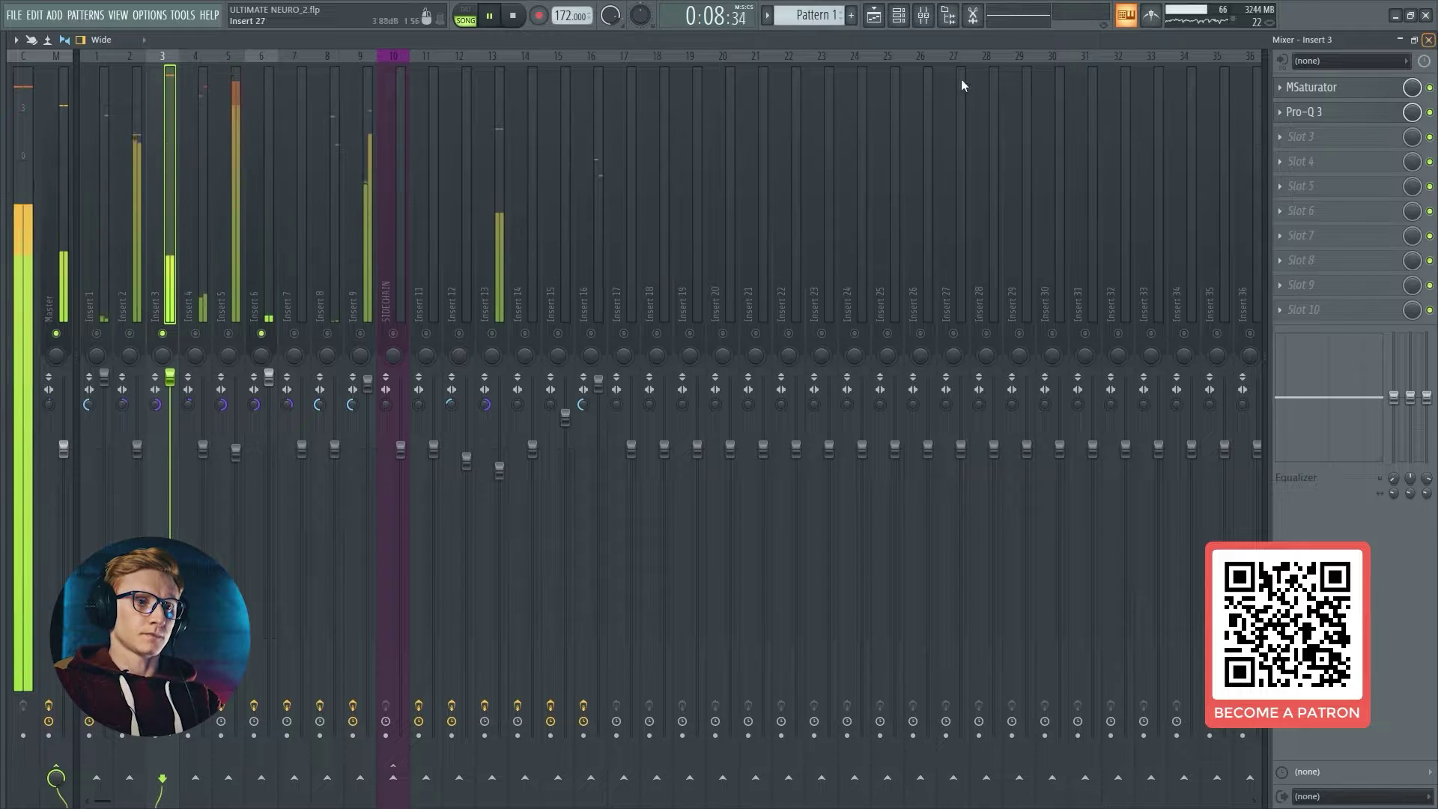
Step: Audition the drum layers in the channel rack, and view the piano roll of the ELI_snare_oneshot_KANGOS channel
key(F6)
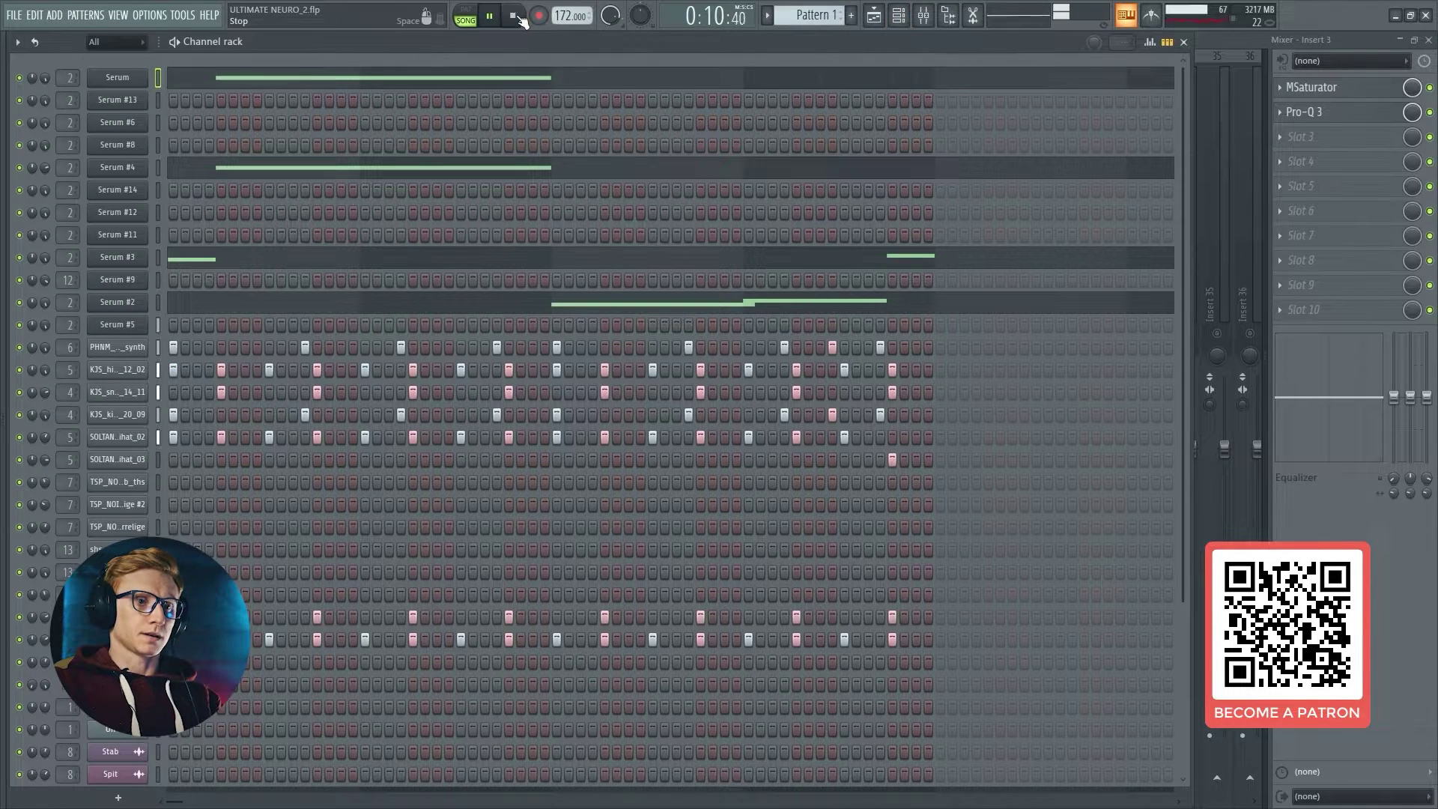
click(513, 16)
scroll(172, 233, down, 3)
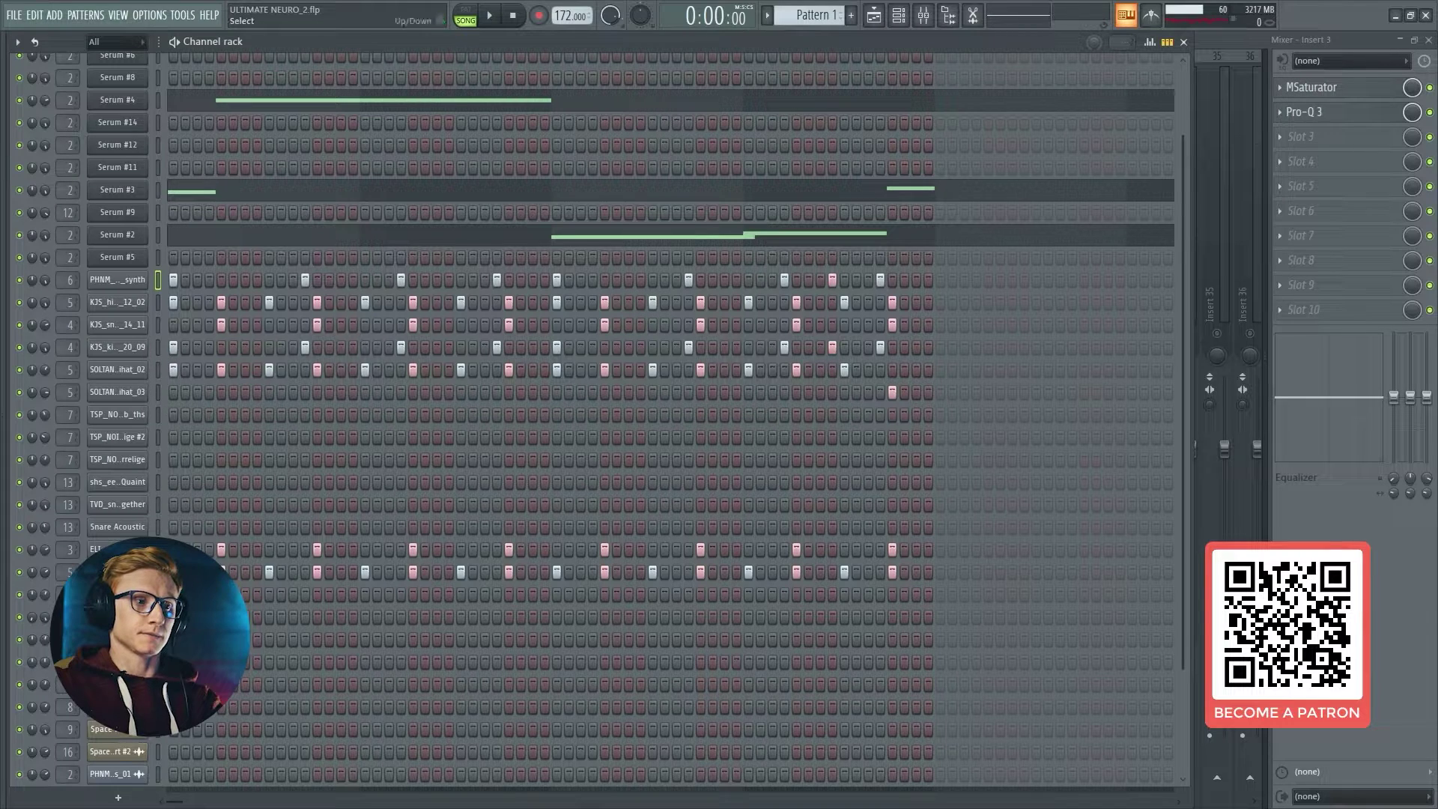
click(126, 572)
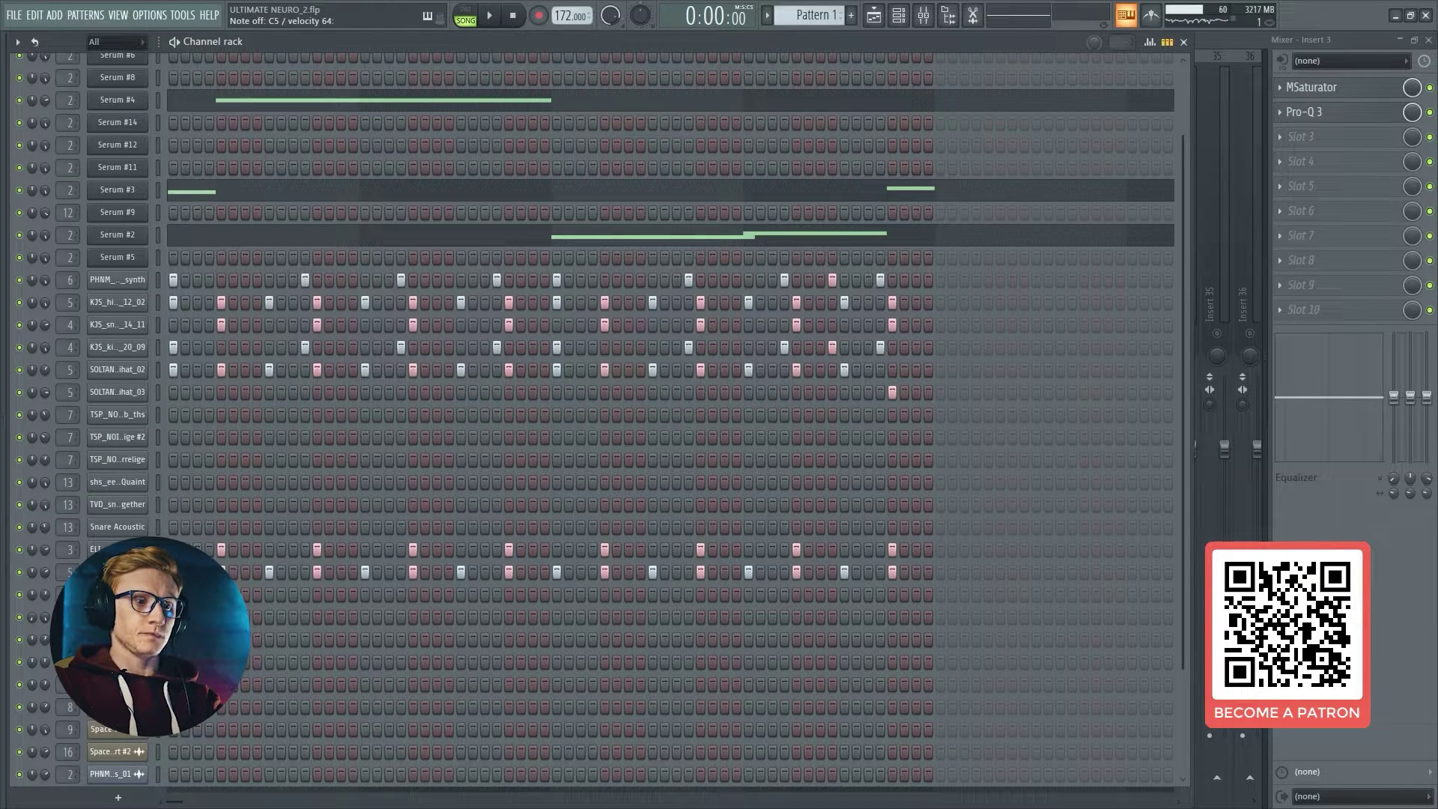
right_click(117, 549)
click(225, 551)
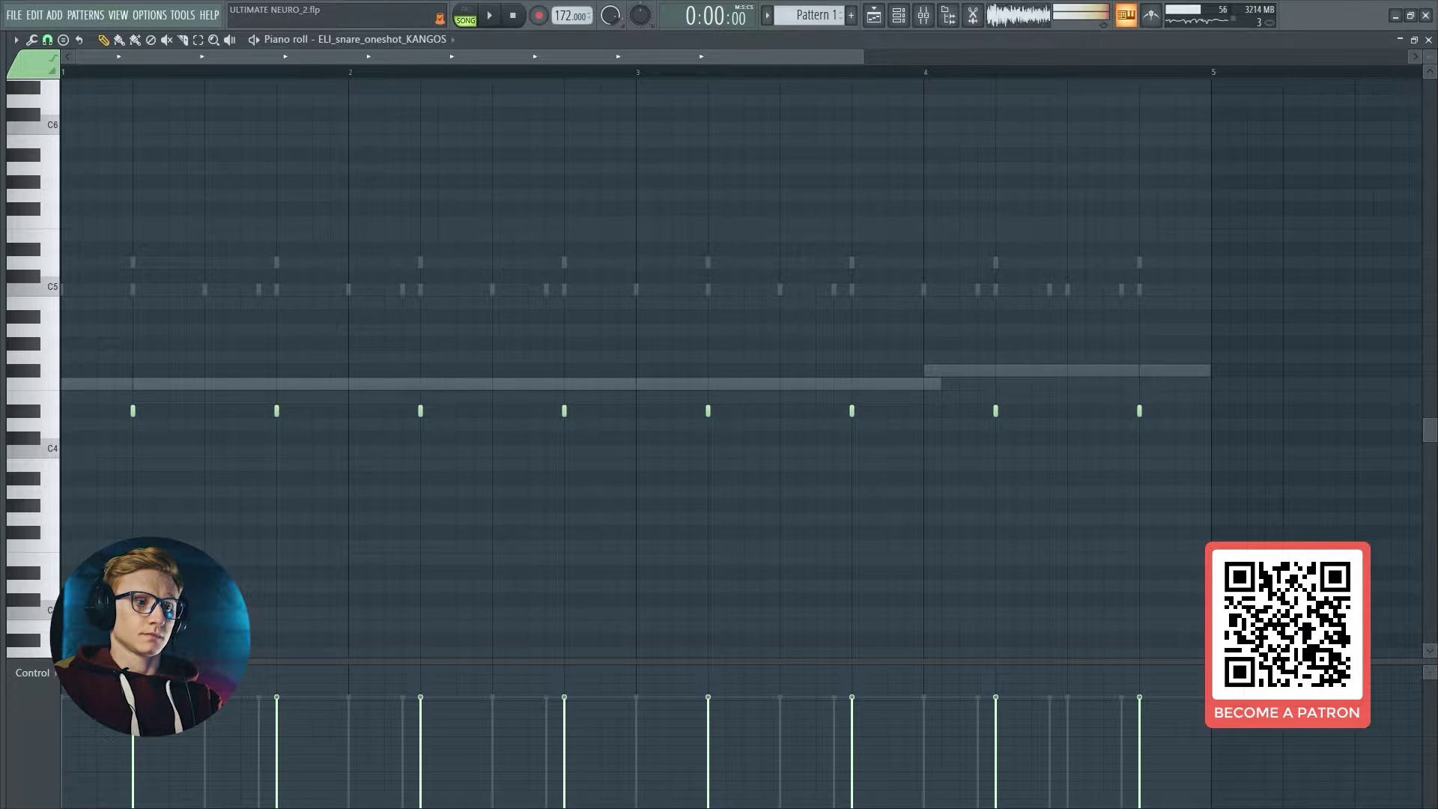
click(1427, 40)
click(1184, 41)
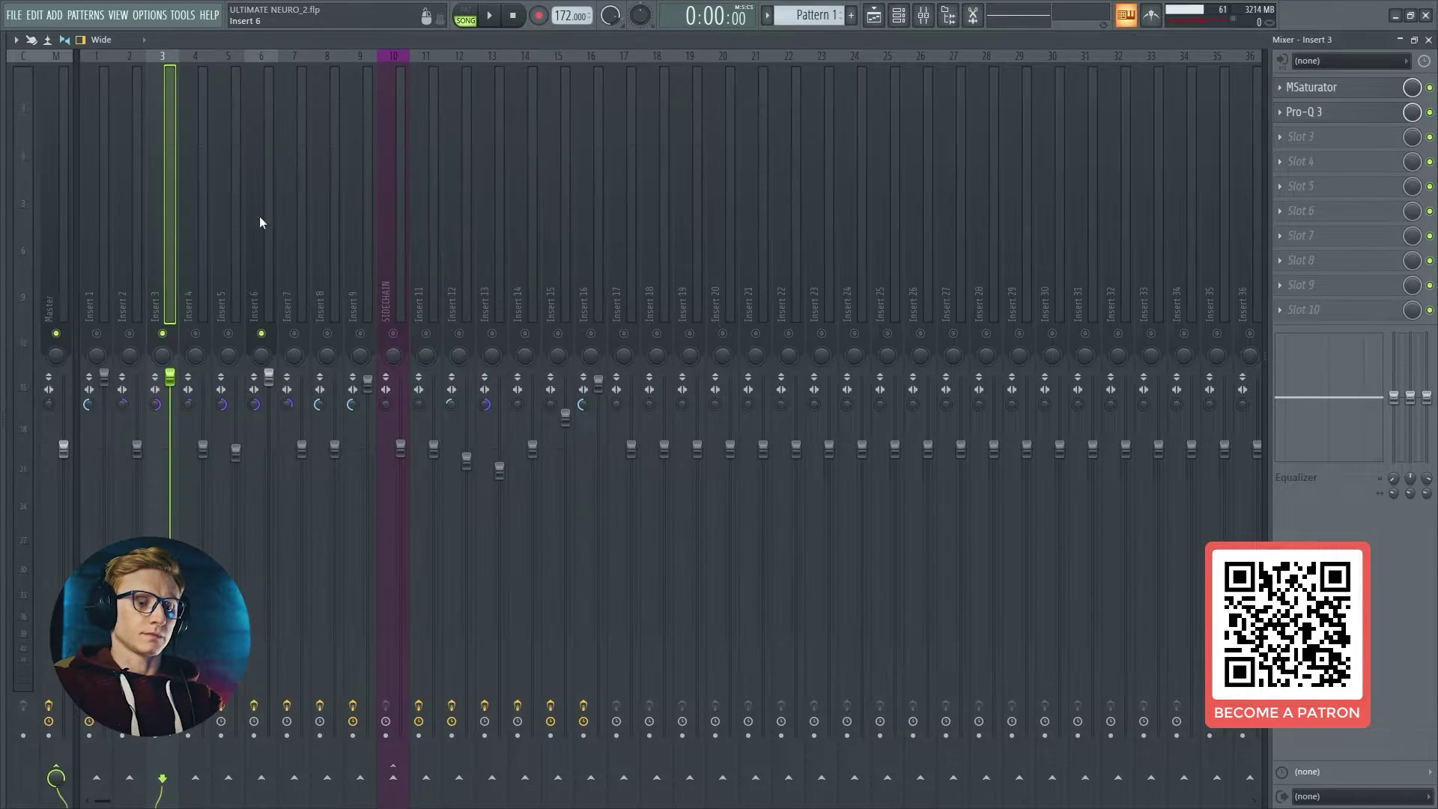
Step: Play the soloed Insert 3 and Insert 6 layers repeatedly while watching their patterns in the channel rack
click(489, 16)
click(898, 16)
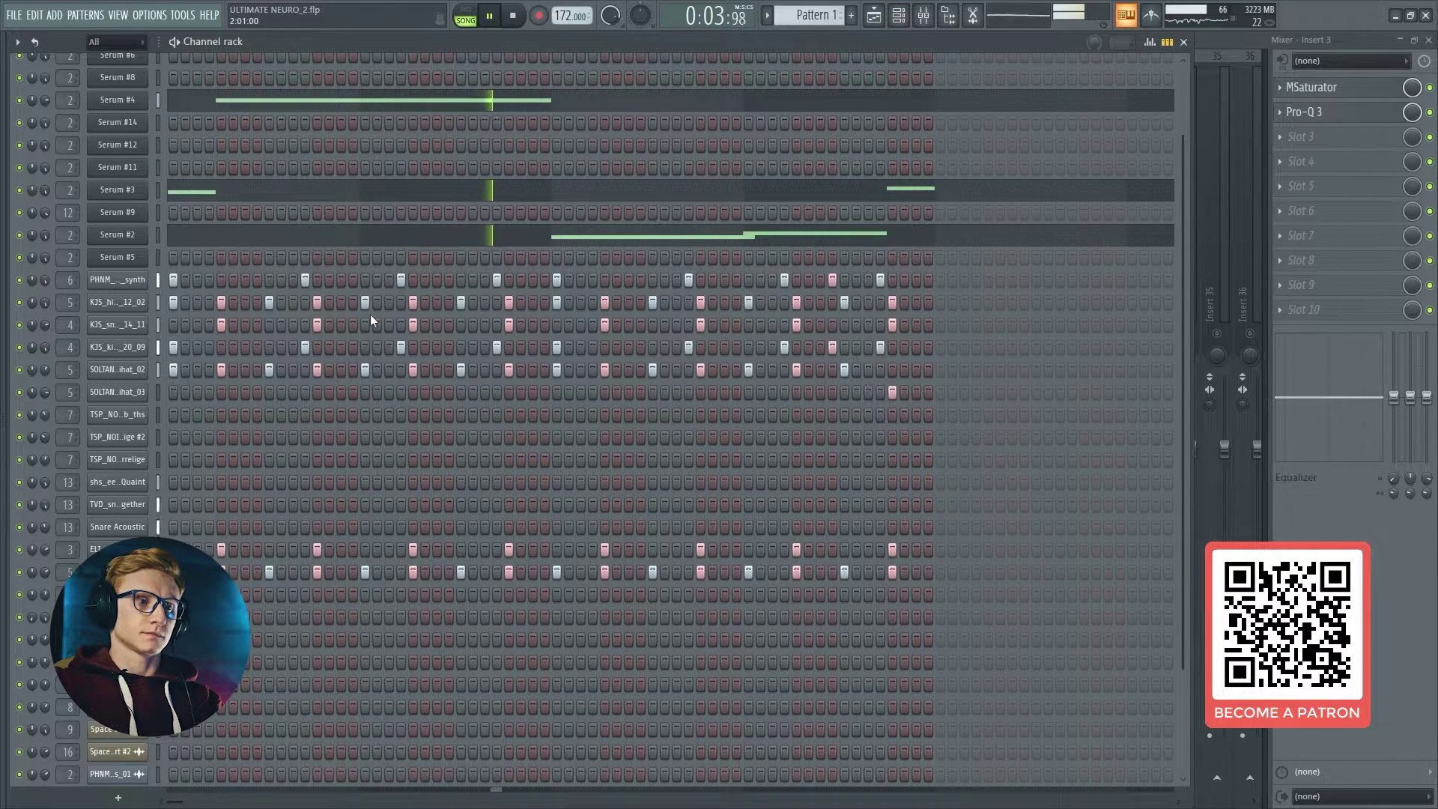
click(519, 18)
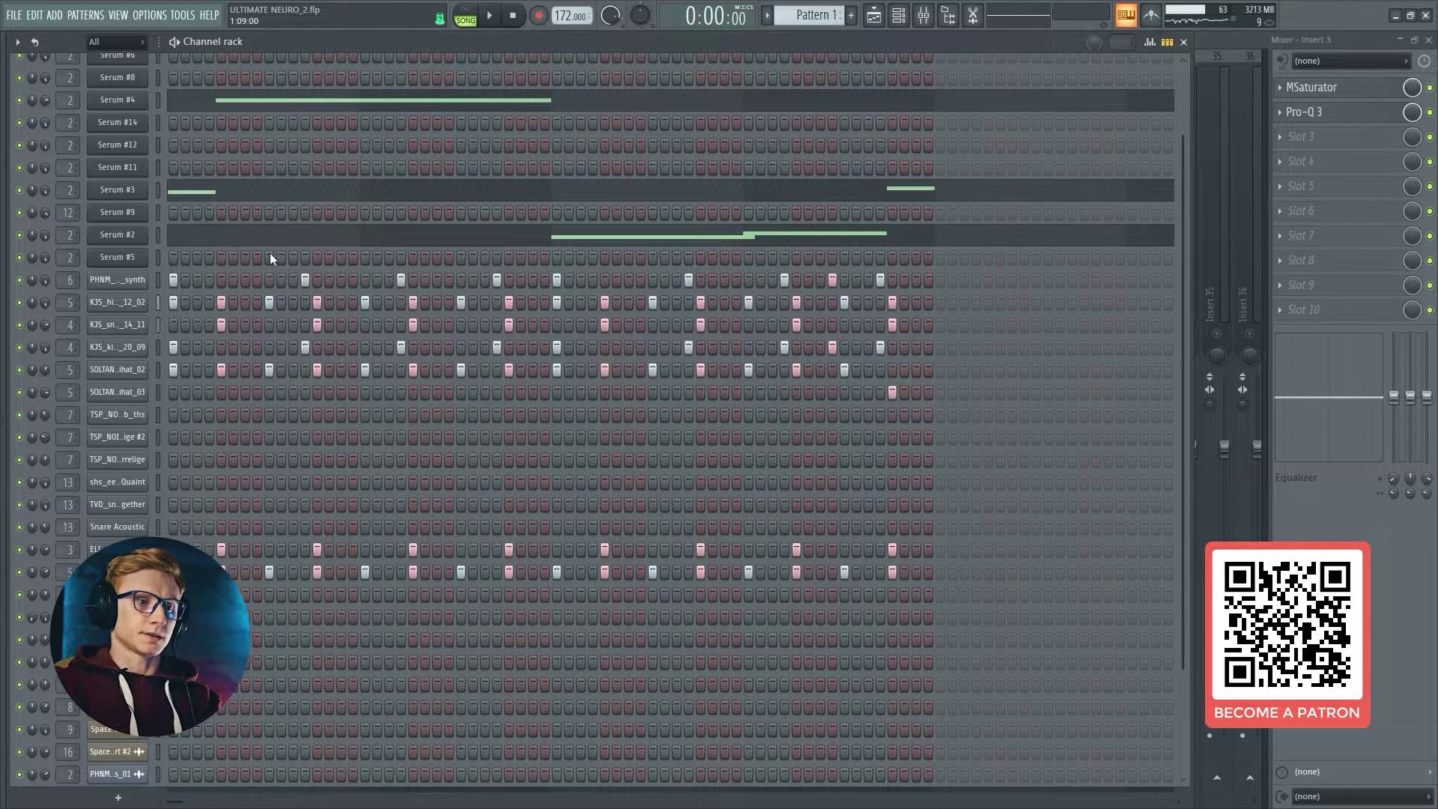
click(1329, 39)
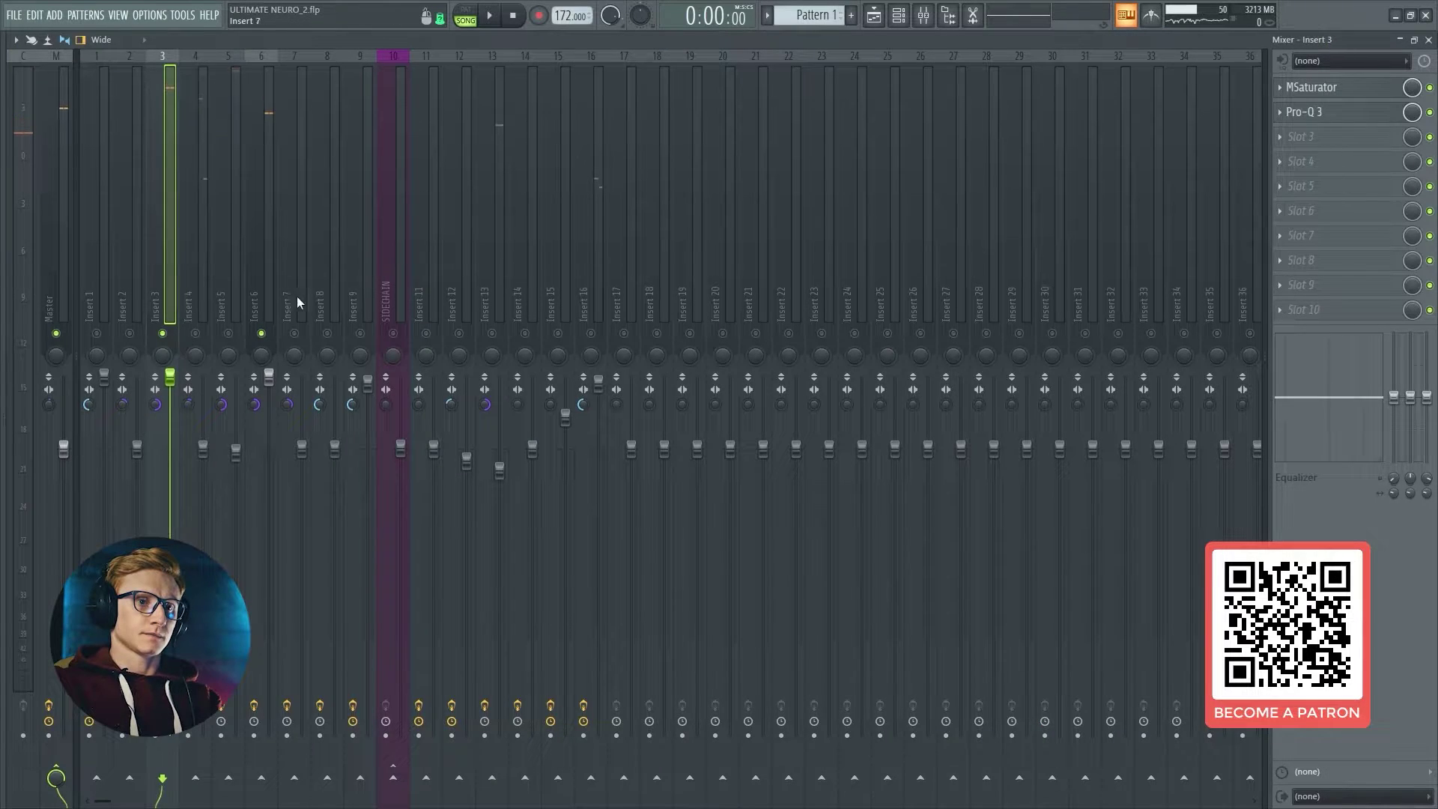
click(898, 15)
click(492, 17)
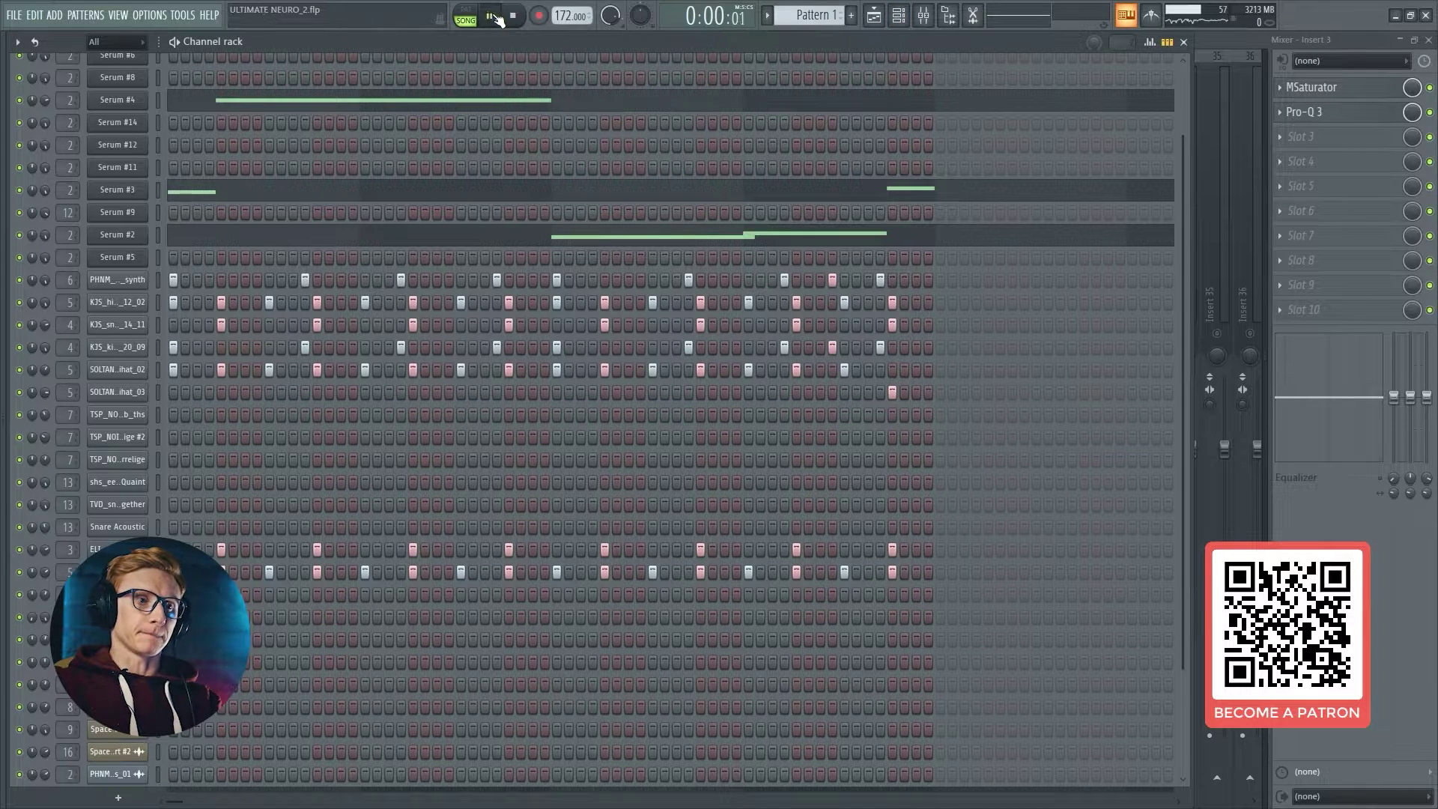
click(513, 17)
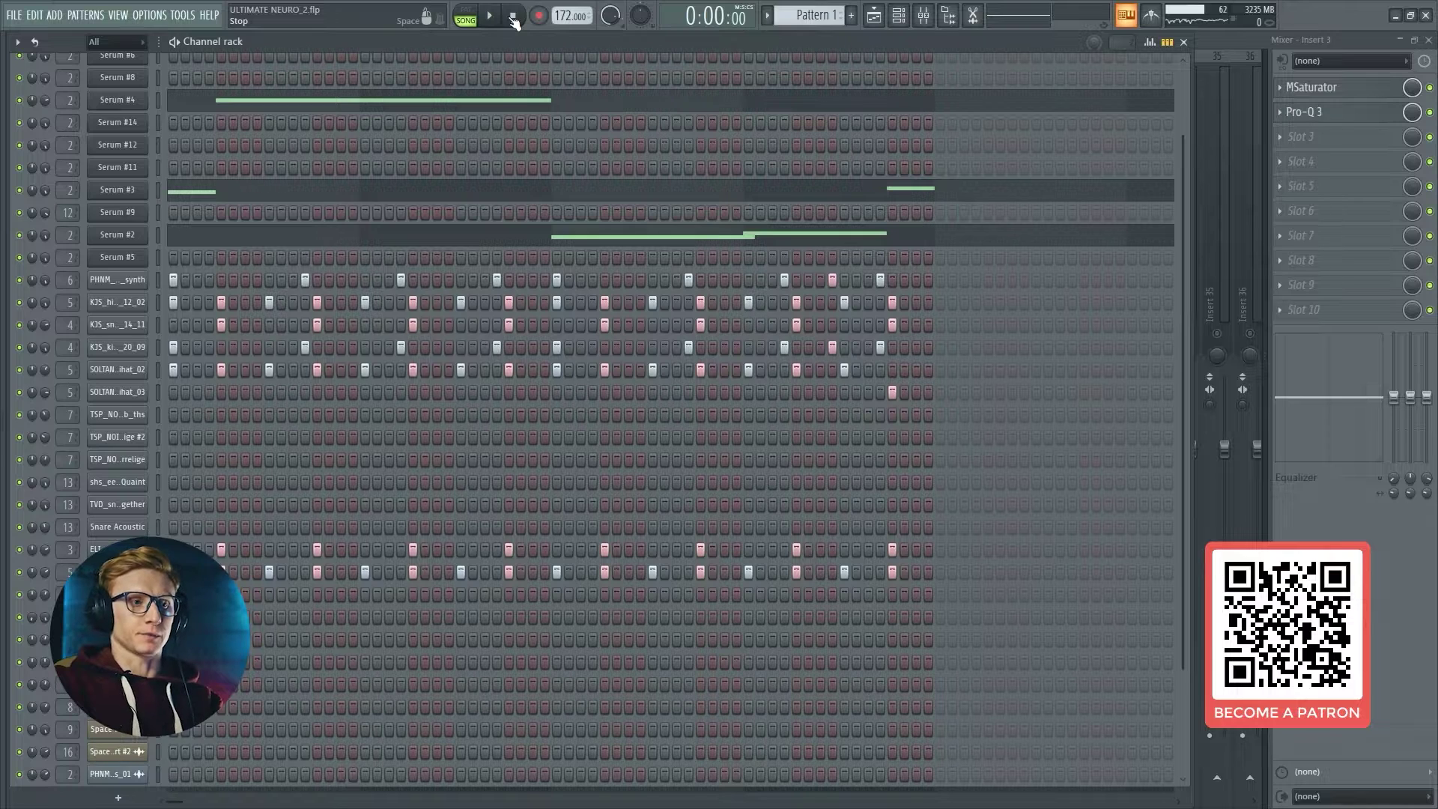
Step: Play the song in the mixer view with Insert 4 added to Insert 3 and Insert 6 muted
click(492, 18)
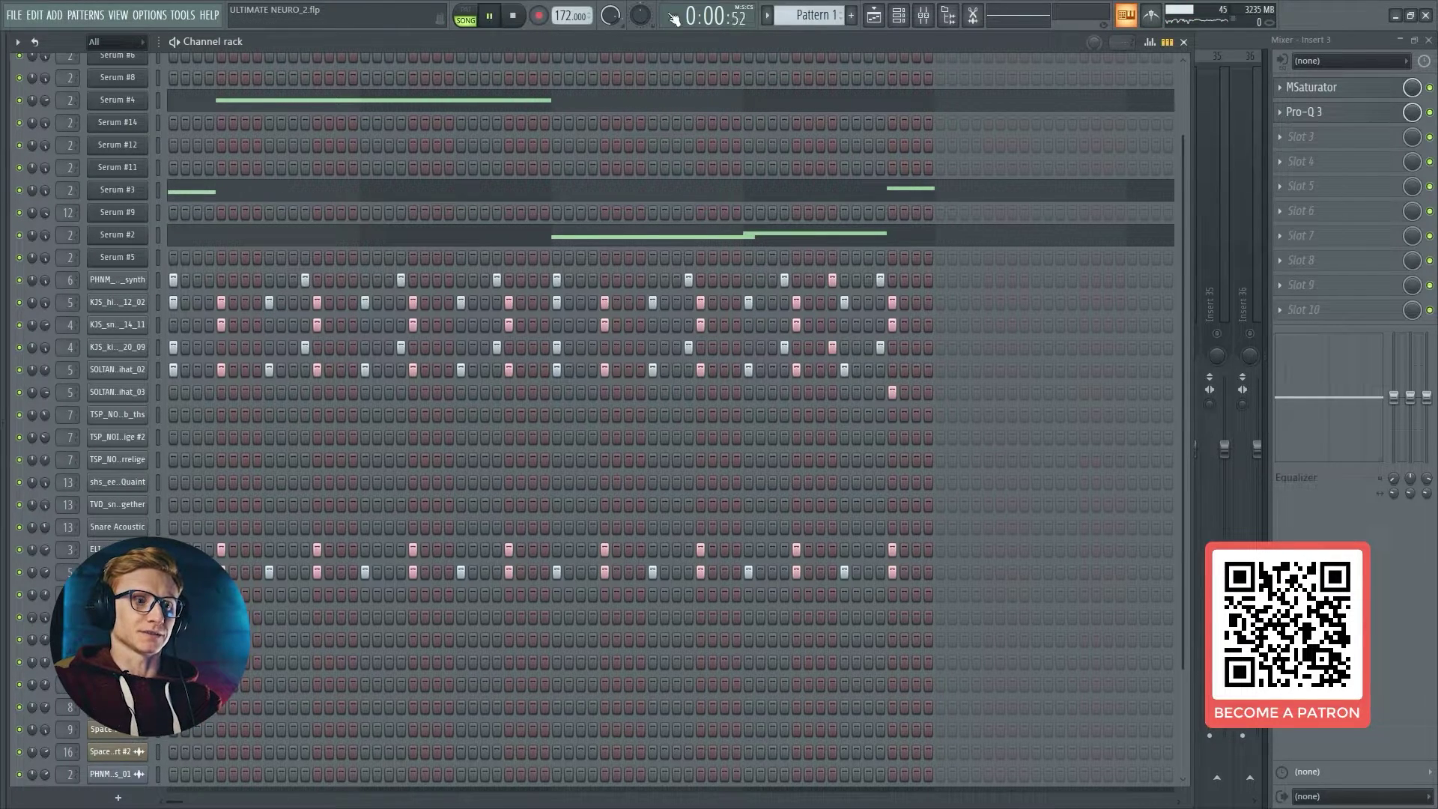
click(1183, 41)
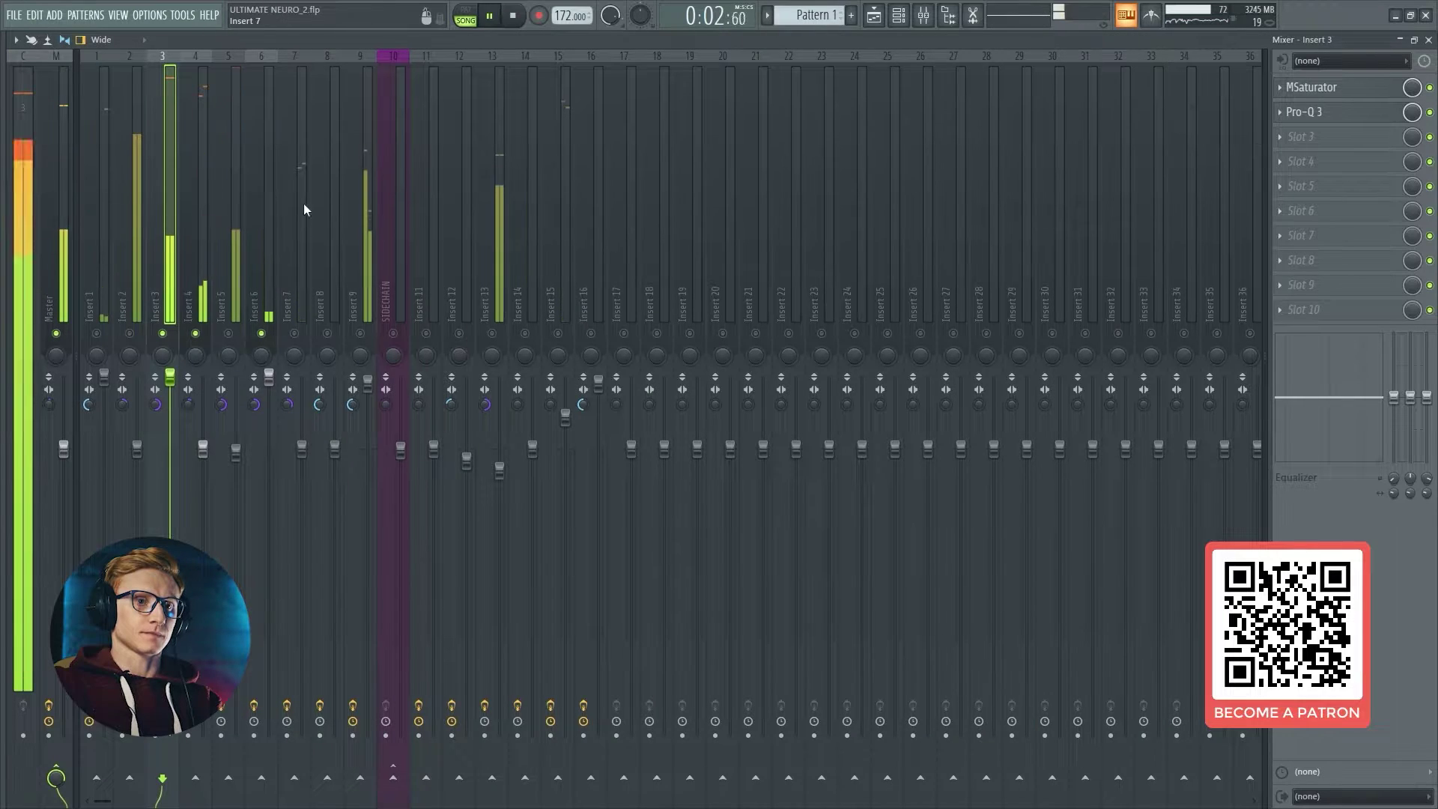
right_click(202, 330)
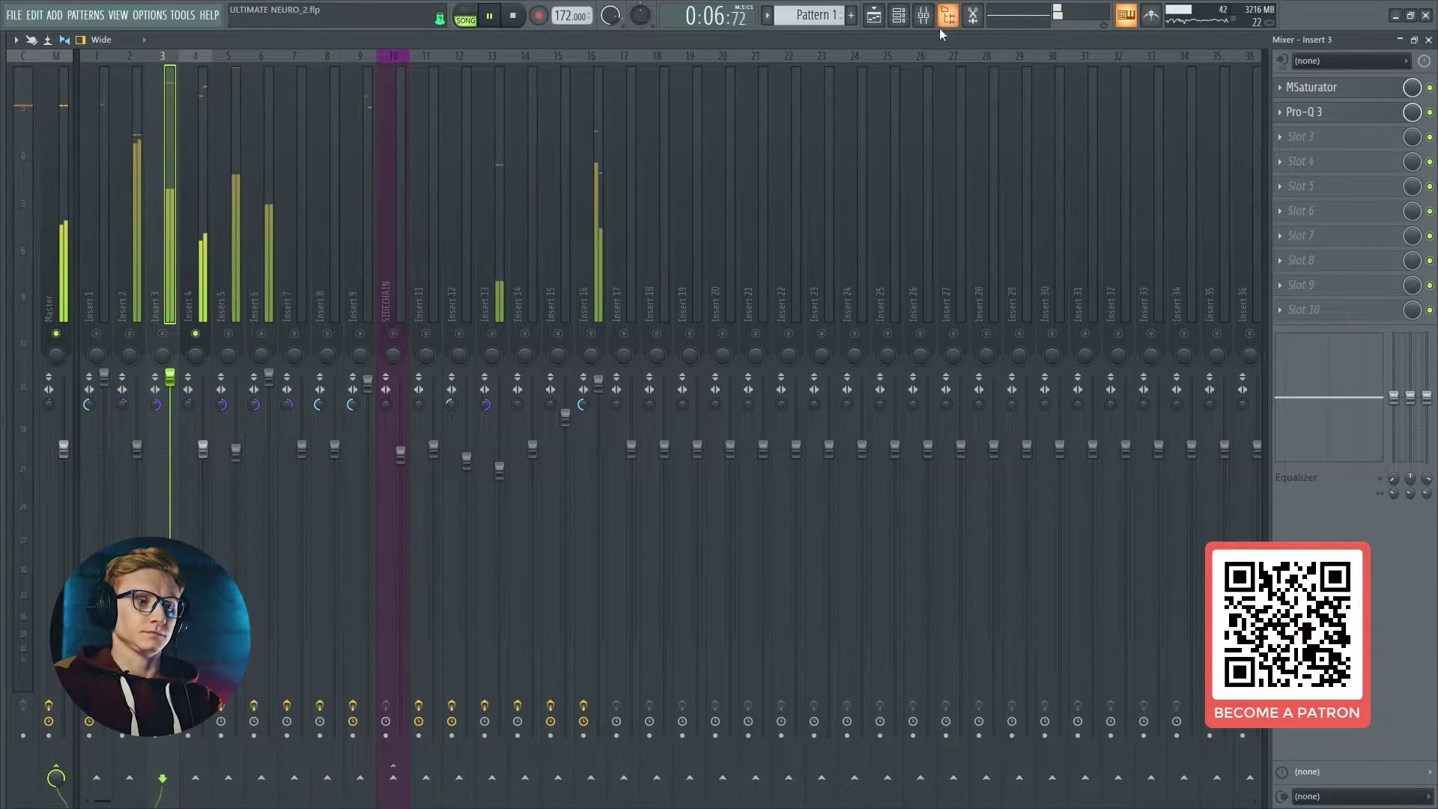
Step: Show the channel rack, stop playback, and audition the KJS snare channel routed to Insert 4
click(924, 15)
click(483, 27)
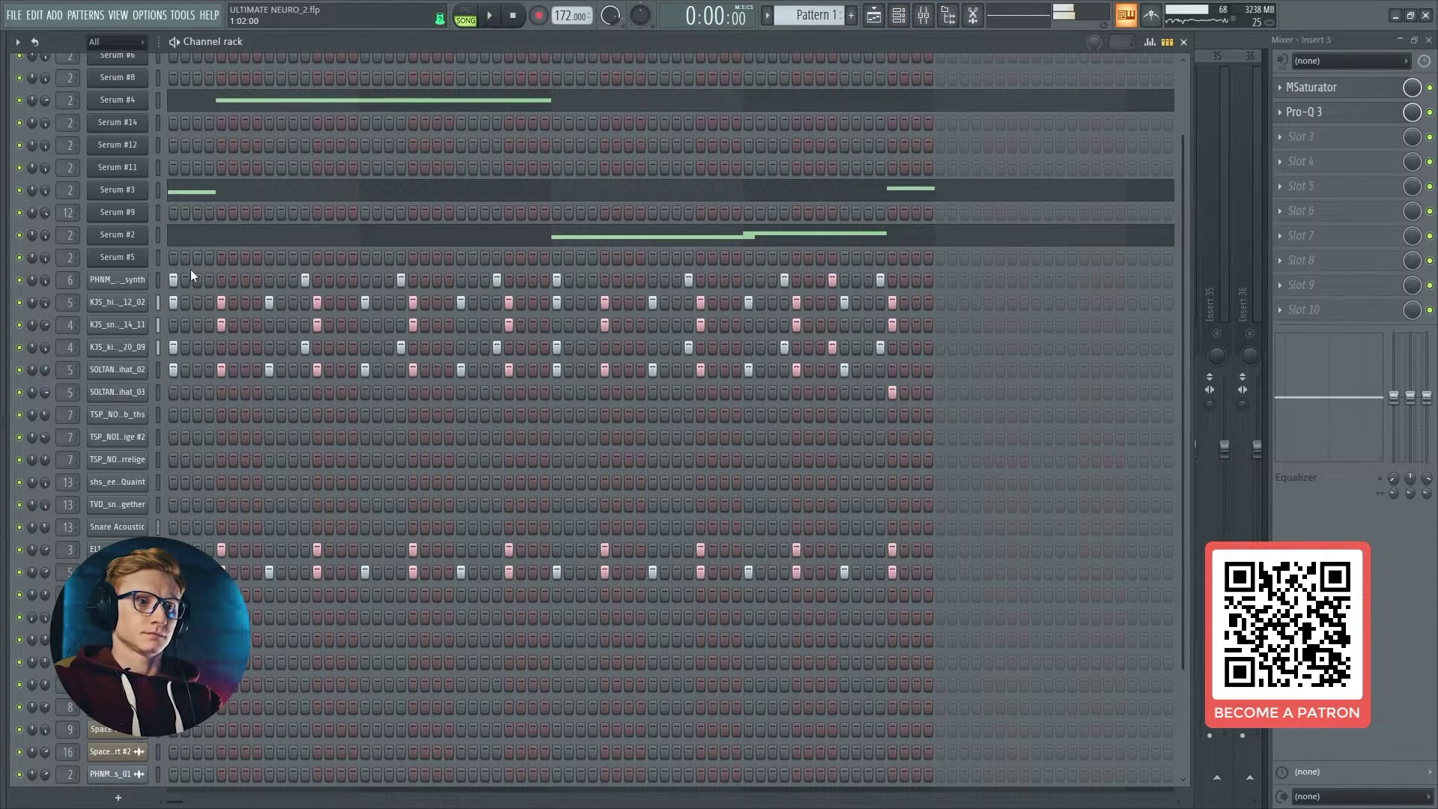
click(158, 347)
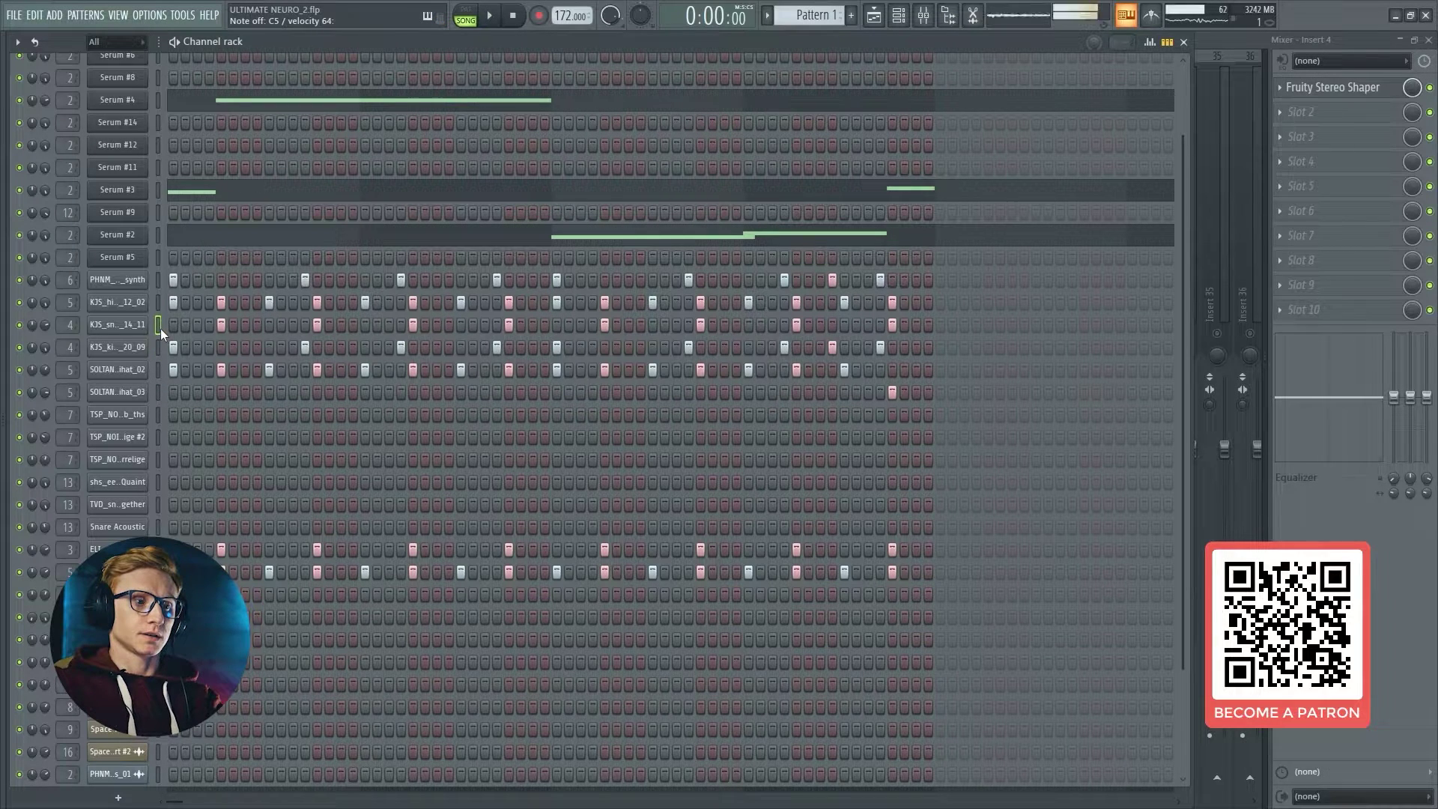
Step: Play the song in the mixer, view the Fruity Stereo Shaper on Insert 4, and stop playback
key(space)
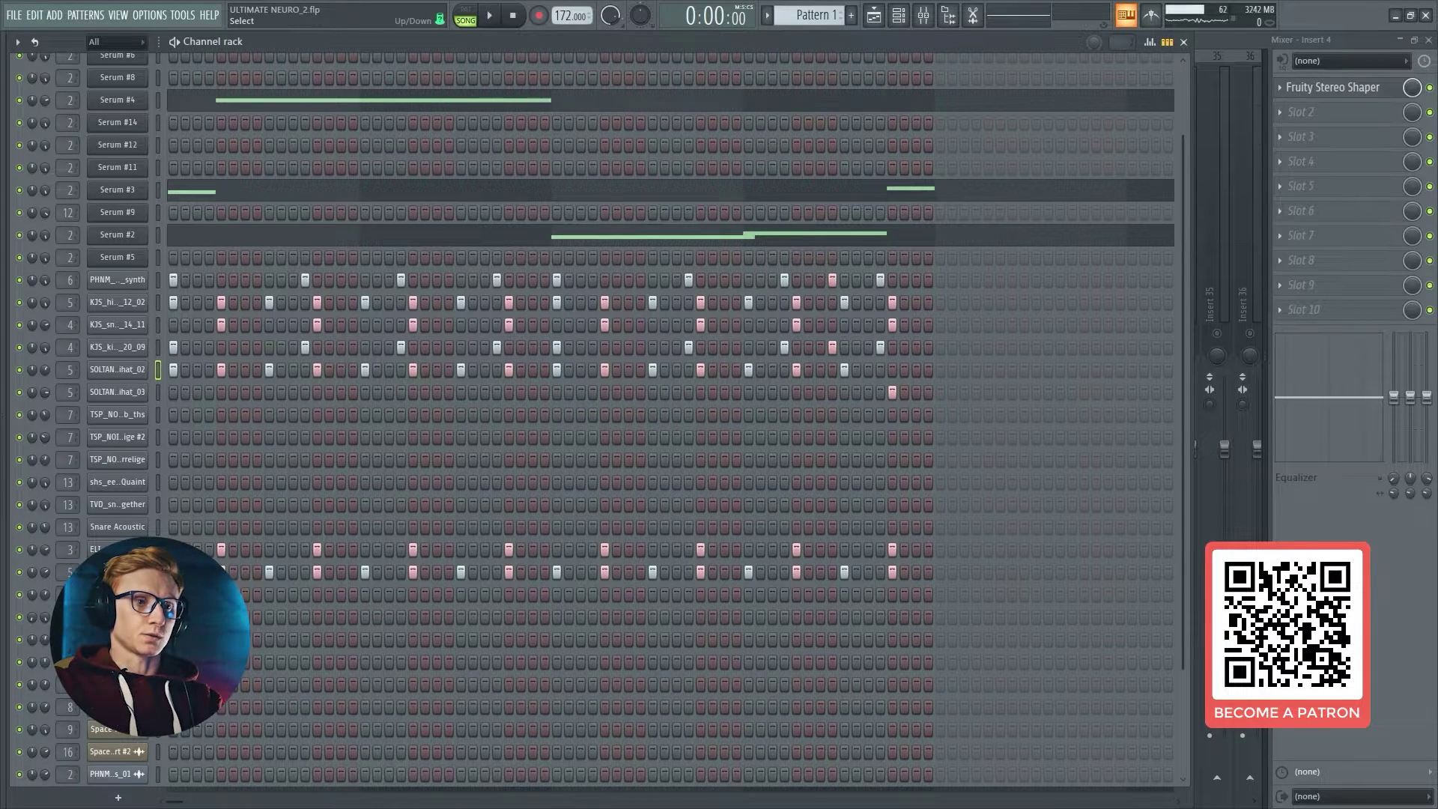
key(F9)
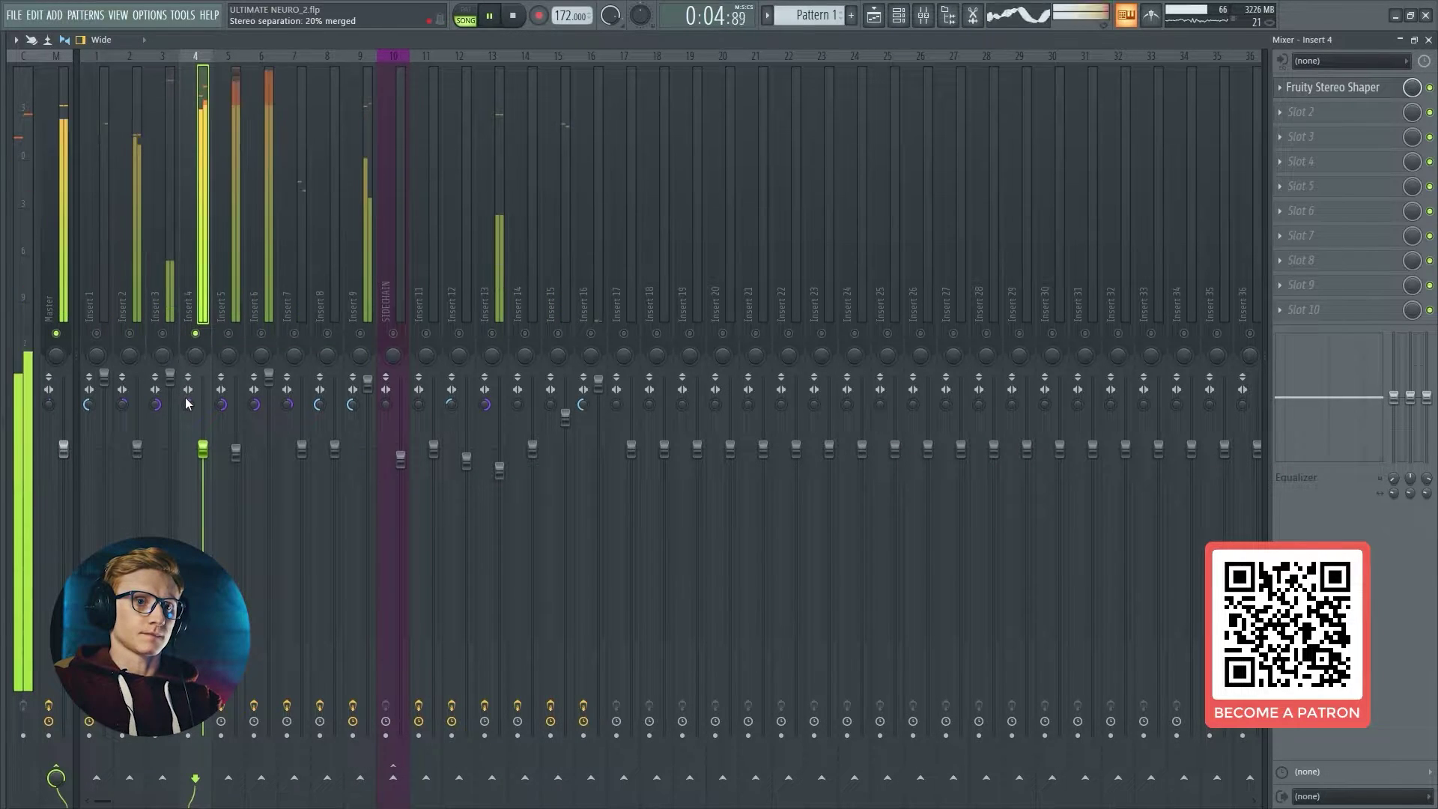
click(1307, 96)
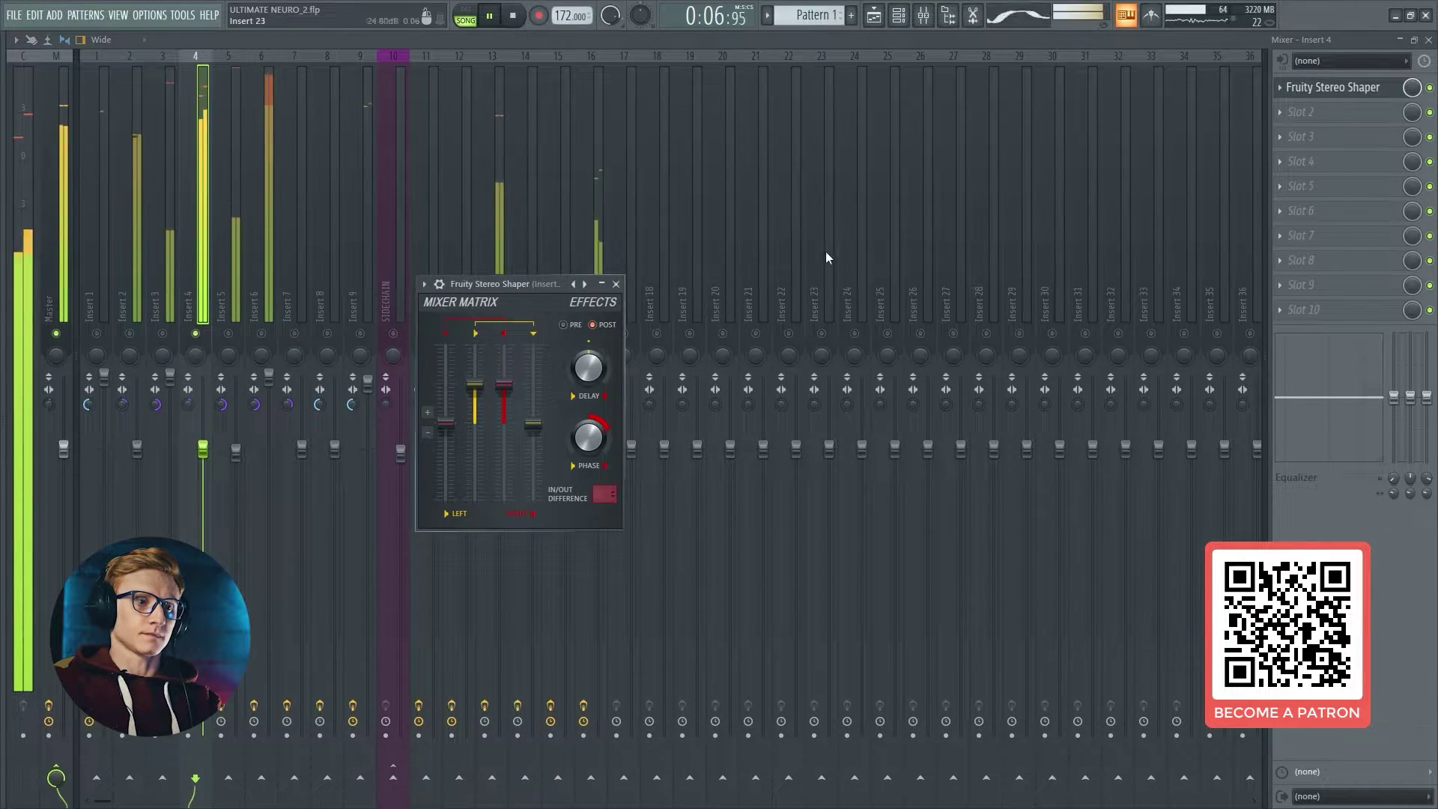
click(1335, 96)
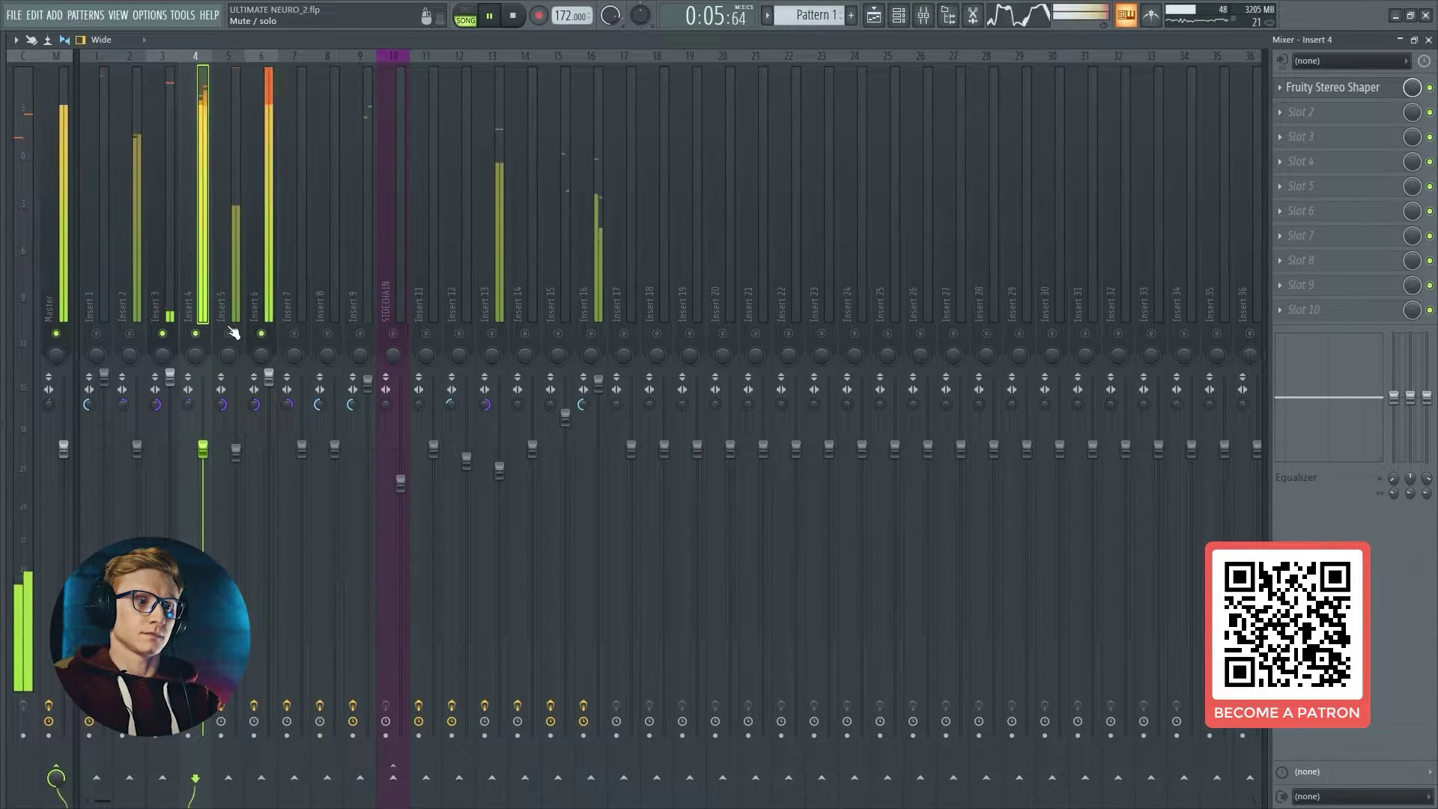
click(524, 21)
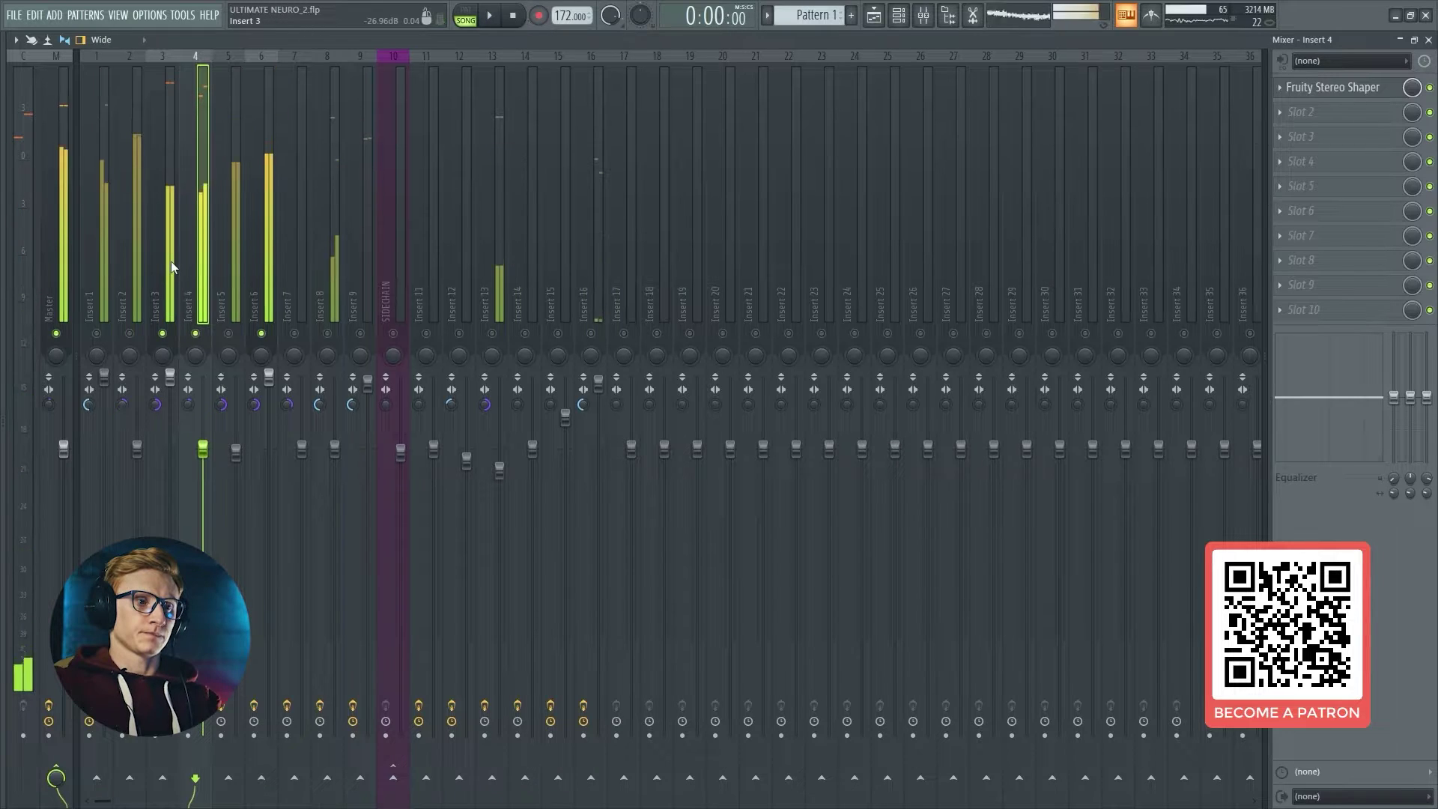
Step: Unmute Insert 5 and play it together with the Insert 3, 4 and 6 drum layers
click(228, 334)
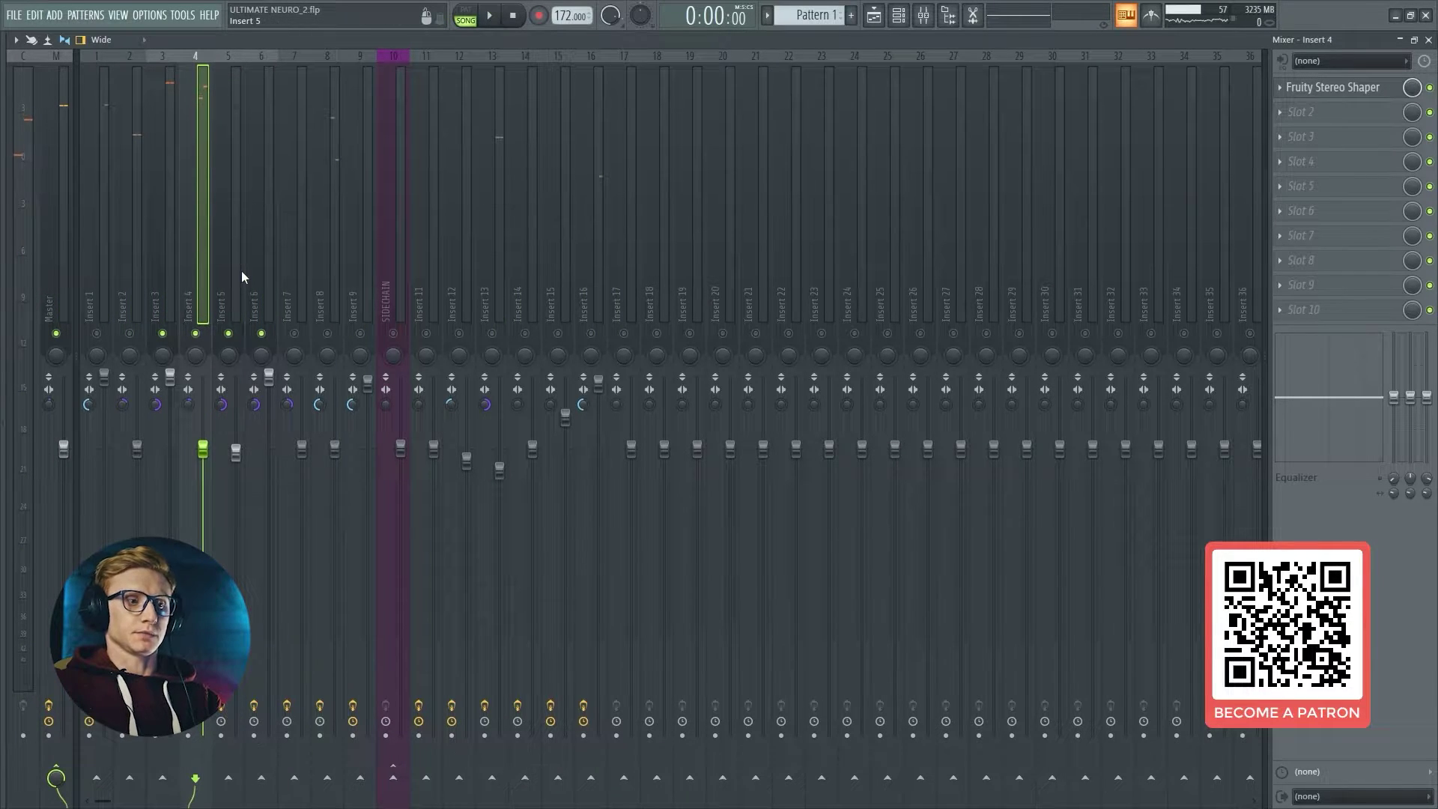
click(240, 273)
key(space)
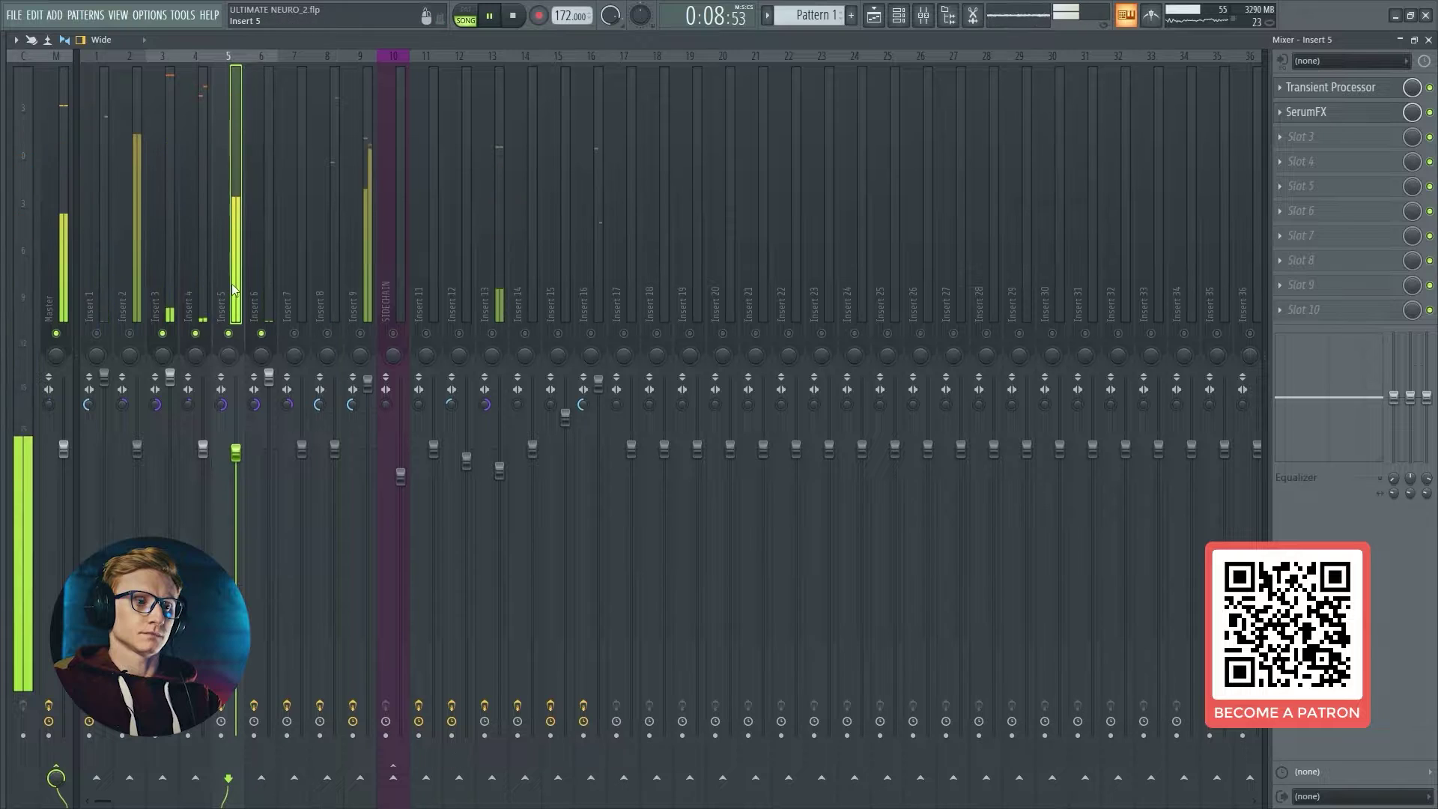
key(space)
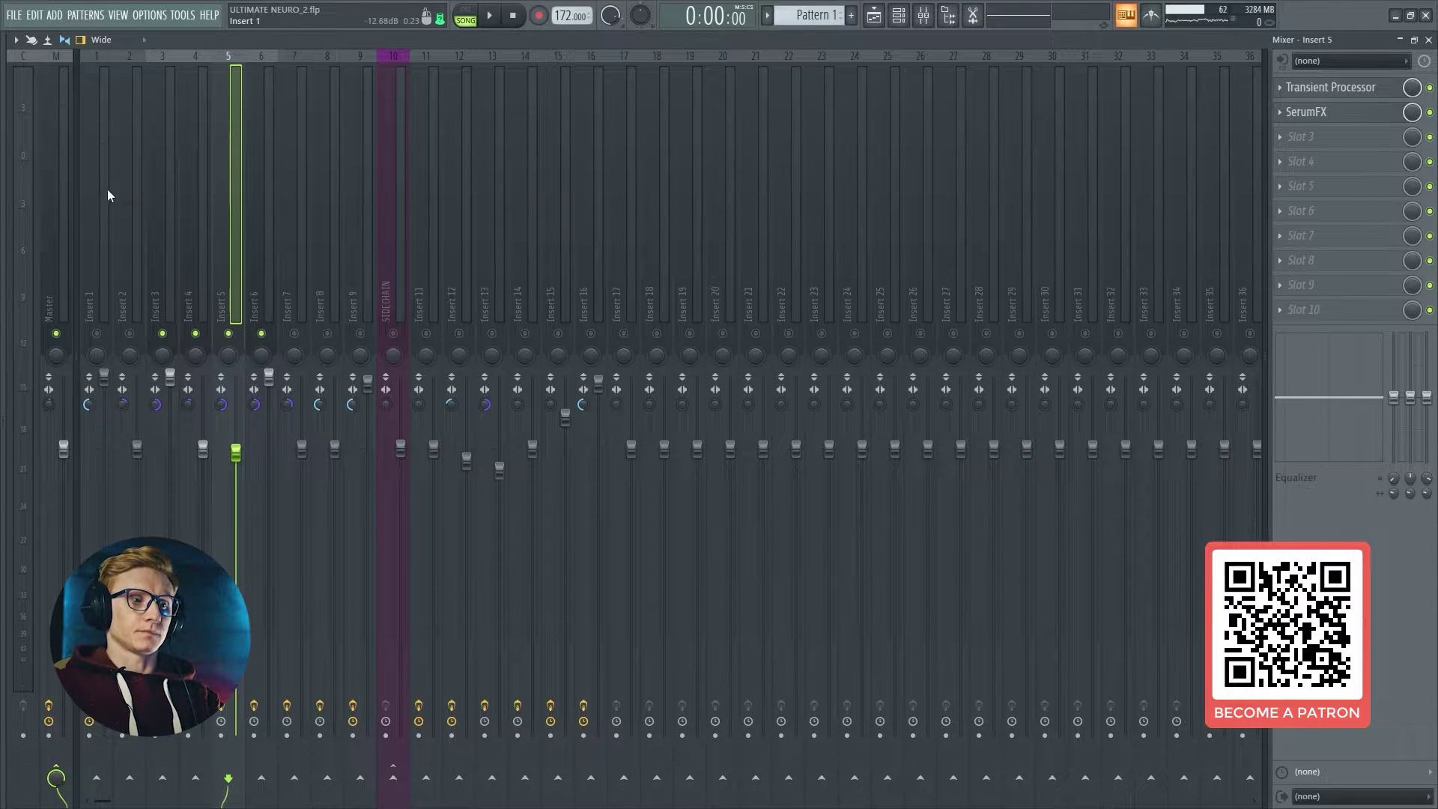
Step: Review the effect chains of the Master and of Inserts 2 to 6 one after another
click(61, 212)
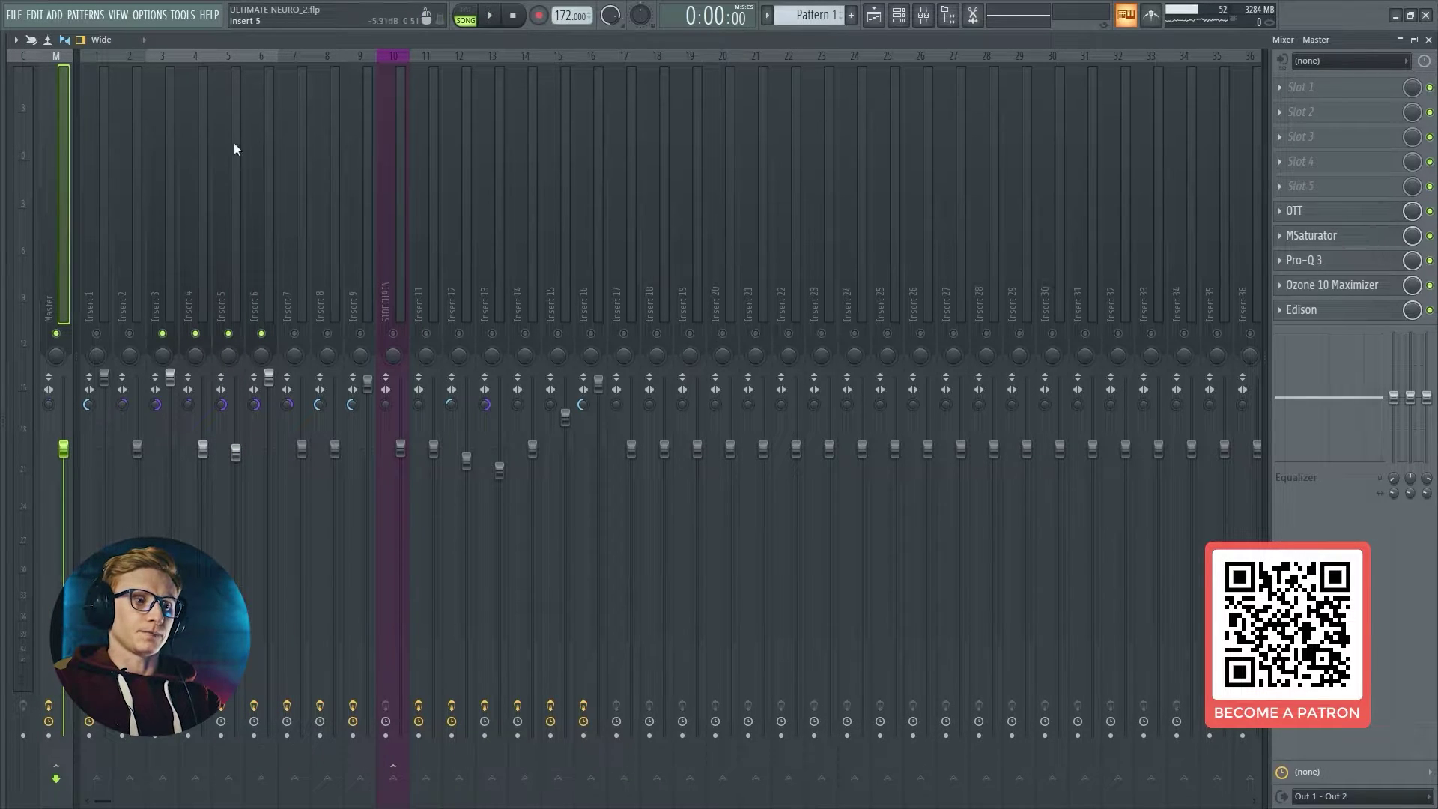
click(136, 136)
click(166, 138)
click(197, 179)
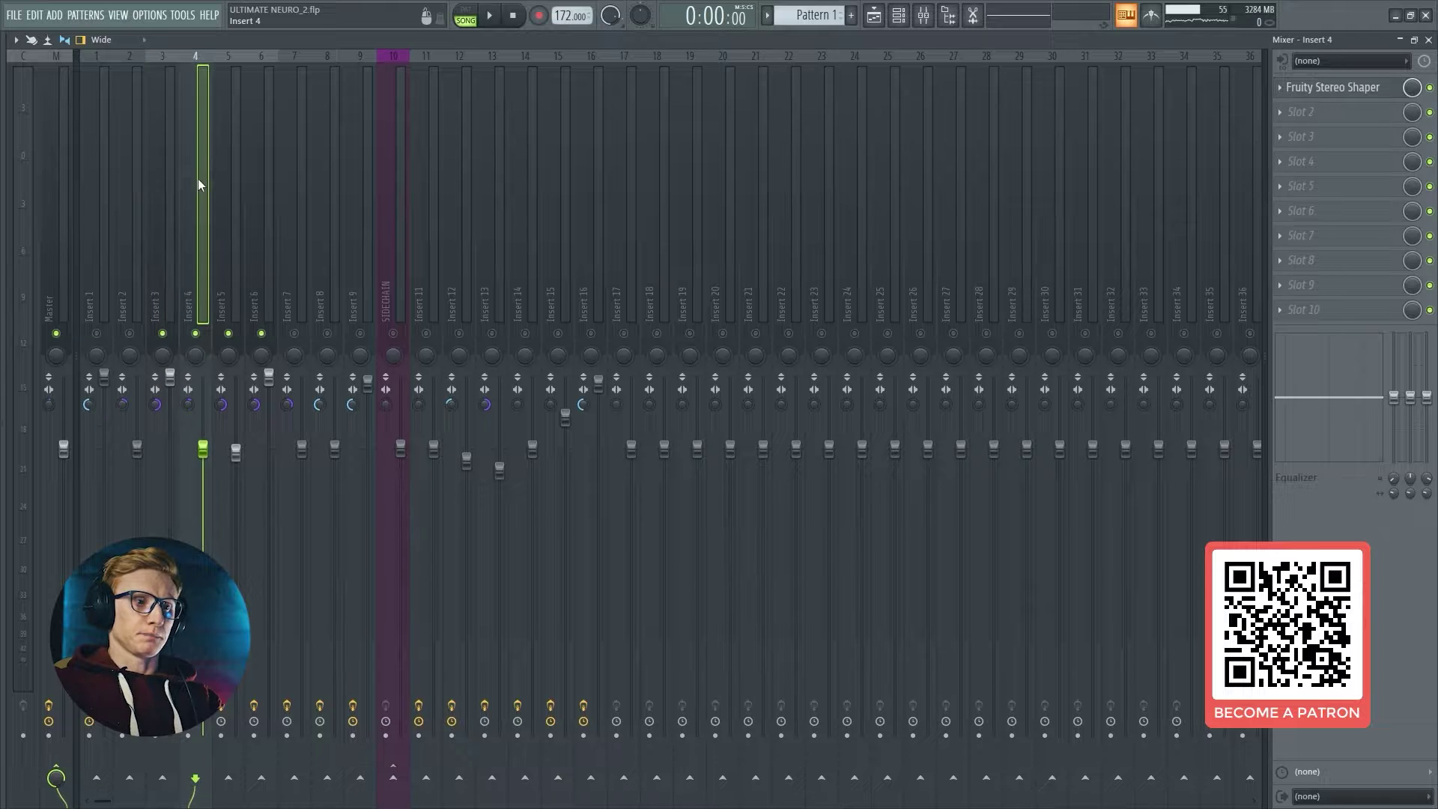
click(168, 179)
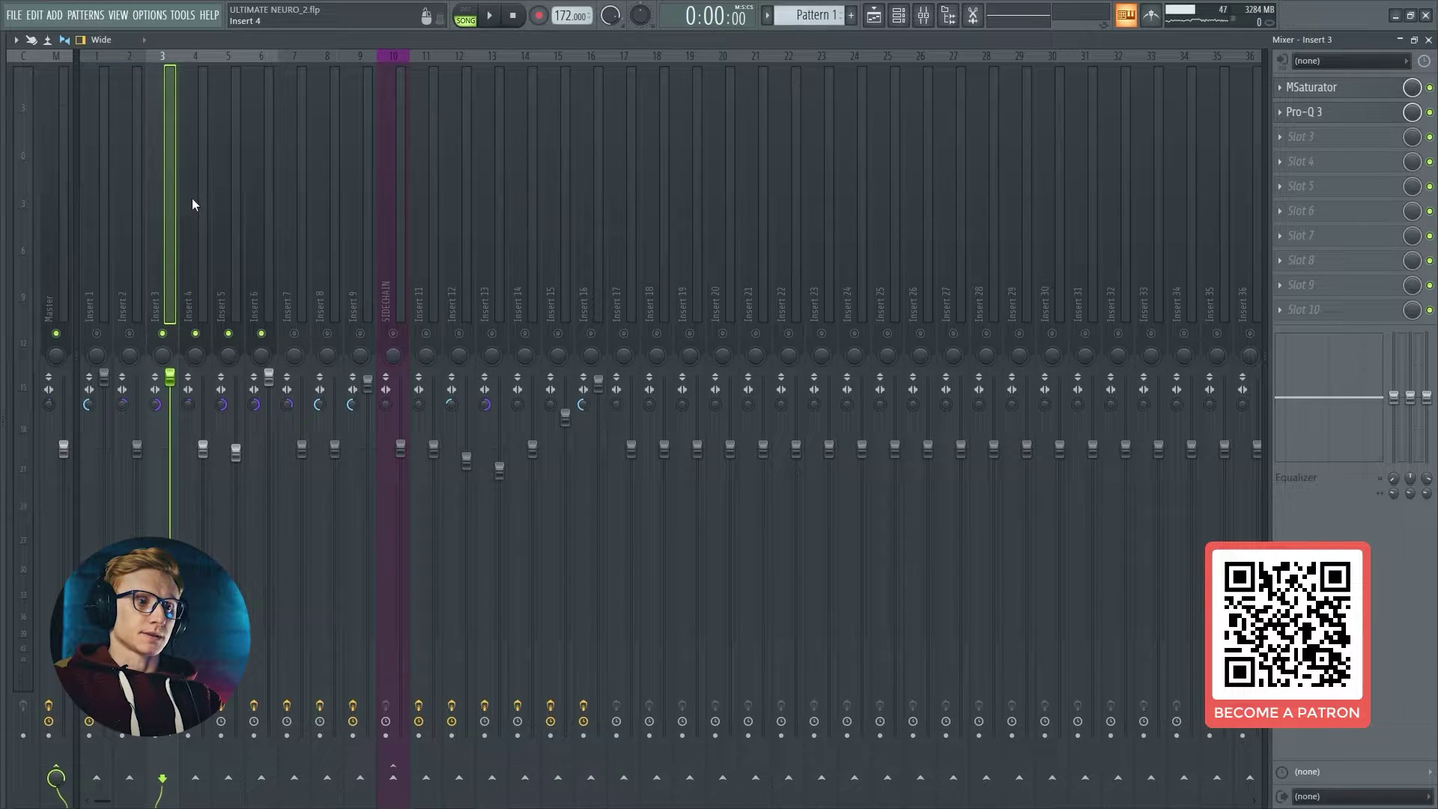
click(198, 196)
click(225, 196)
click(255, 196)
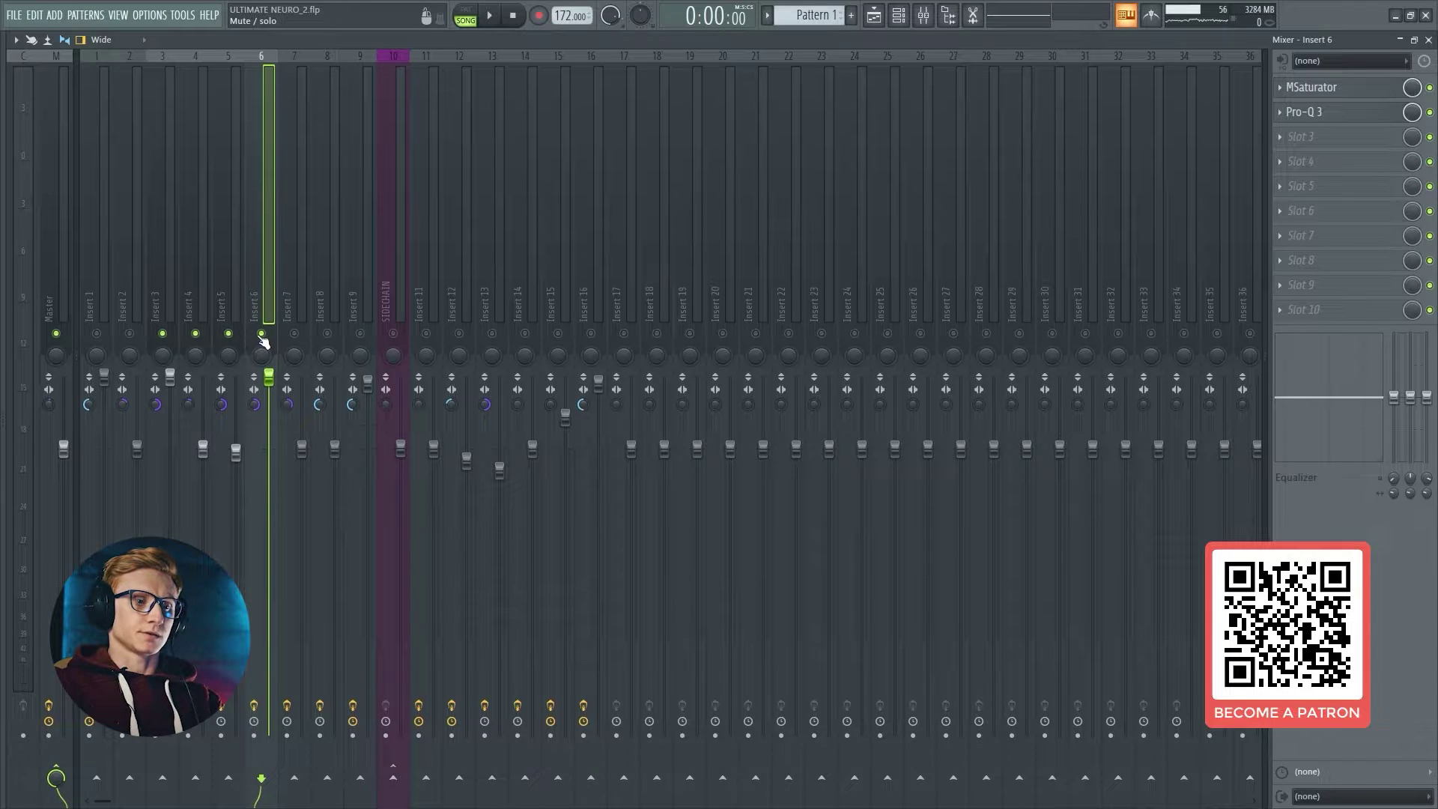
Step: Select Insert 5 and play the drum layers, comparing the sound with Insert 4 muted
click(228, 315)
key(space)
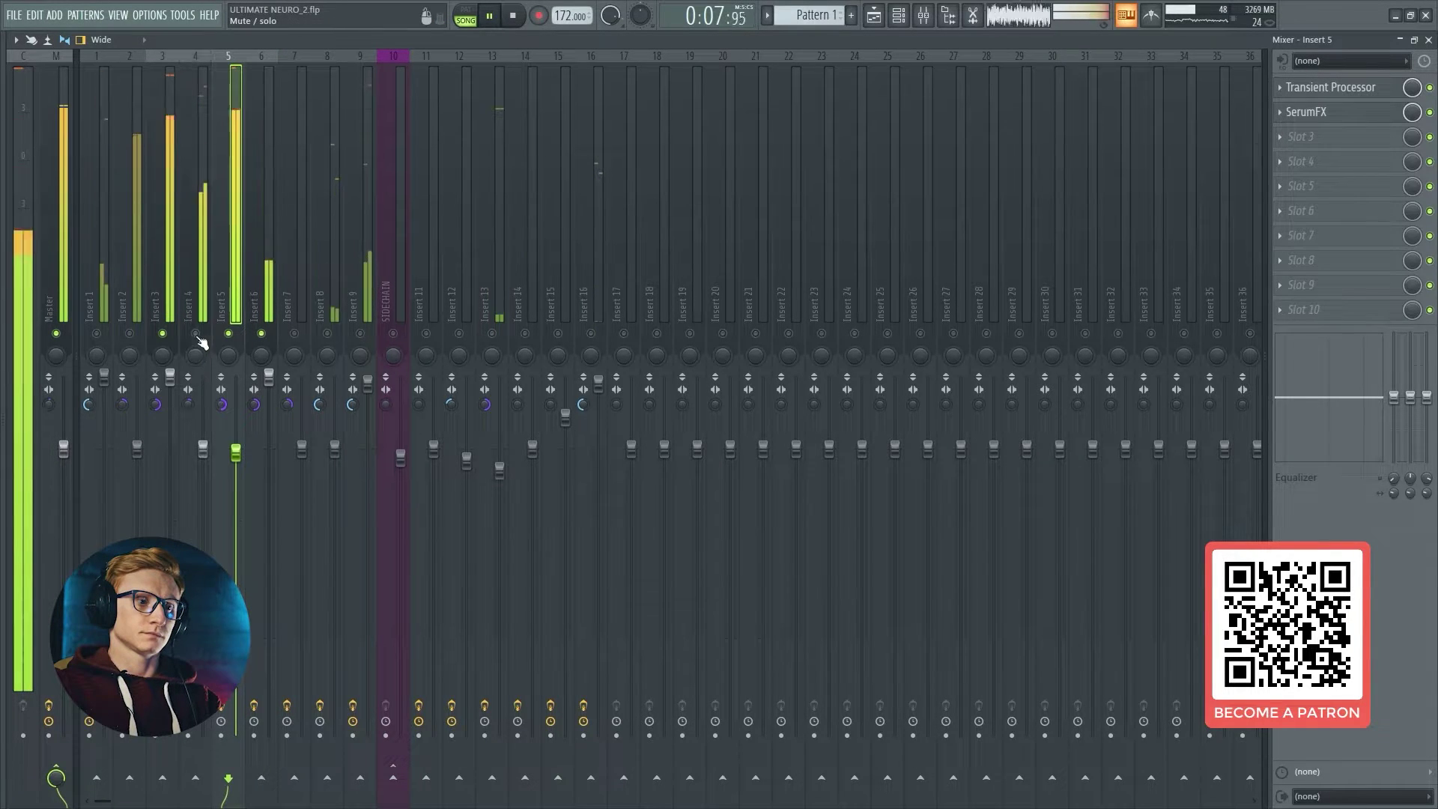
click(514, 18)
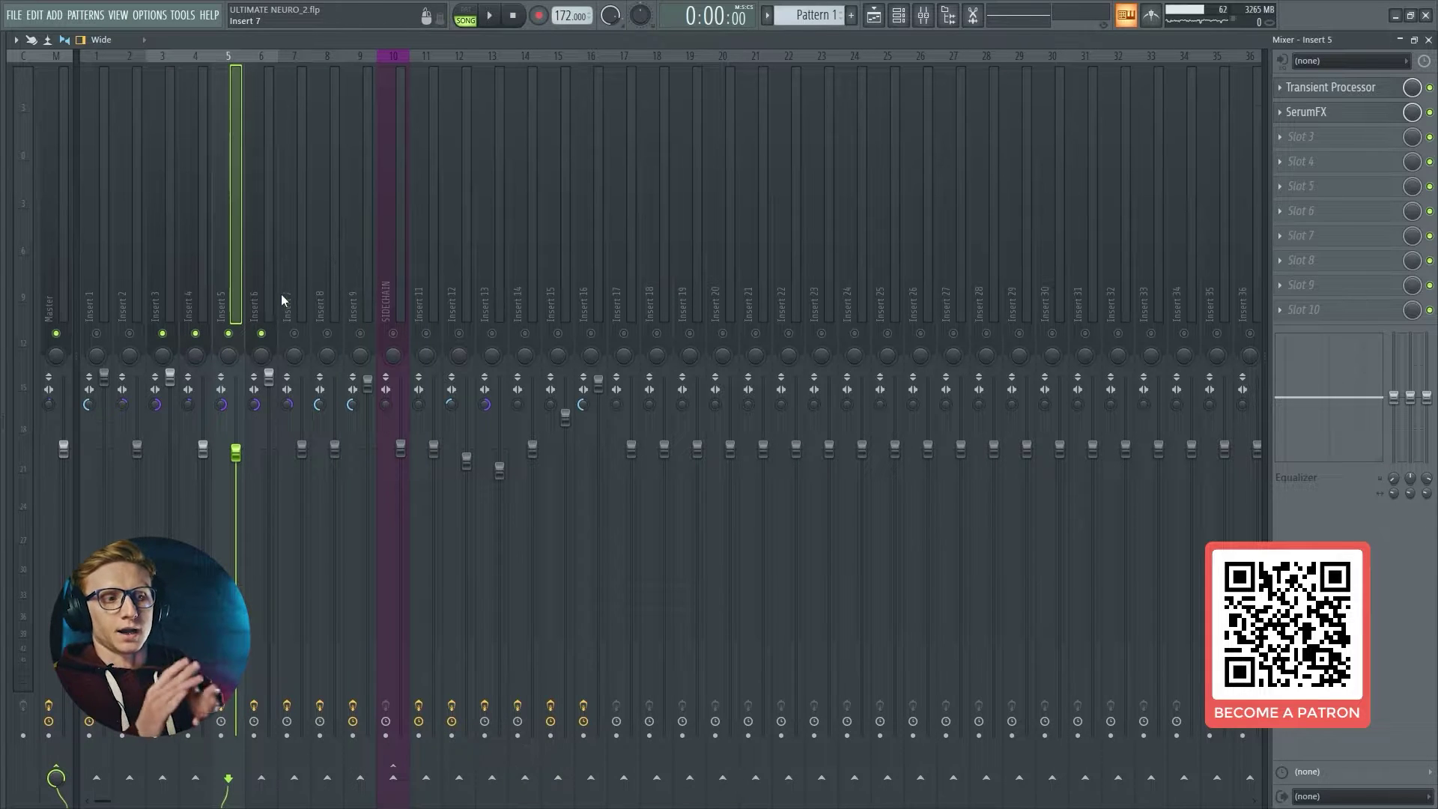
Step: Unmute Insert 2 and look through the effect chains of Inserts 1, 2, 5, 6, 8 and 9
click(255, 280)
click(233, 279)
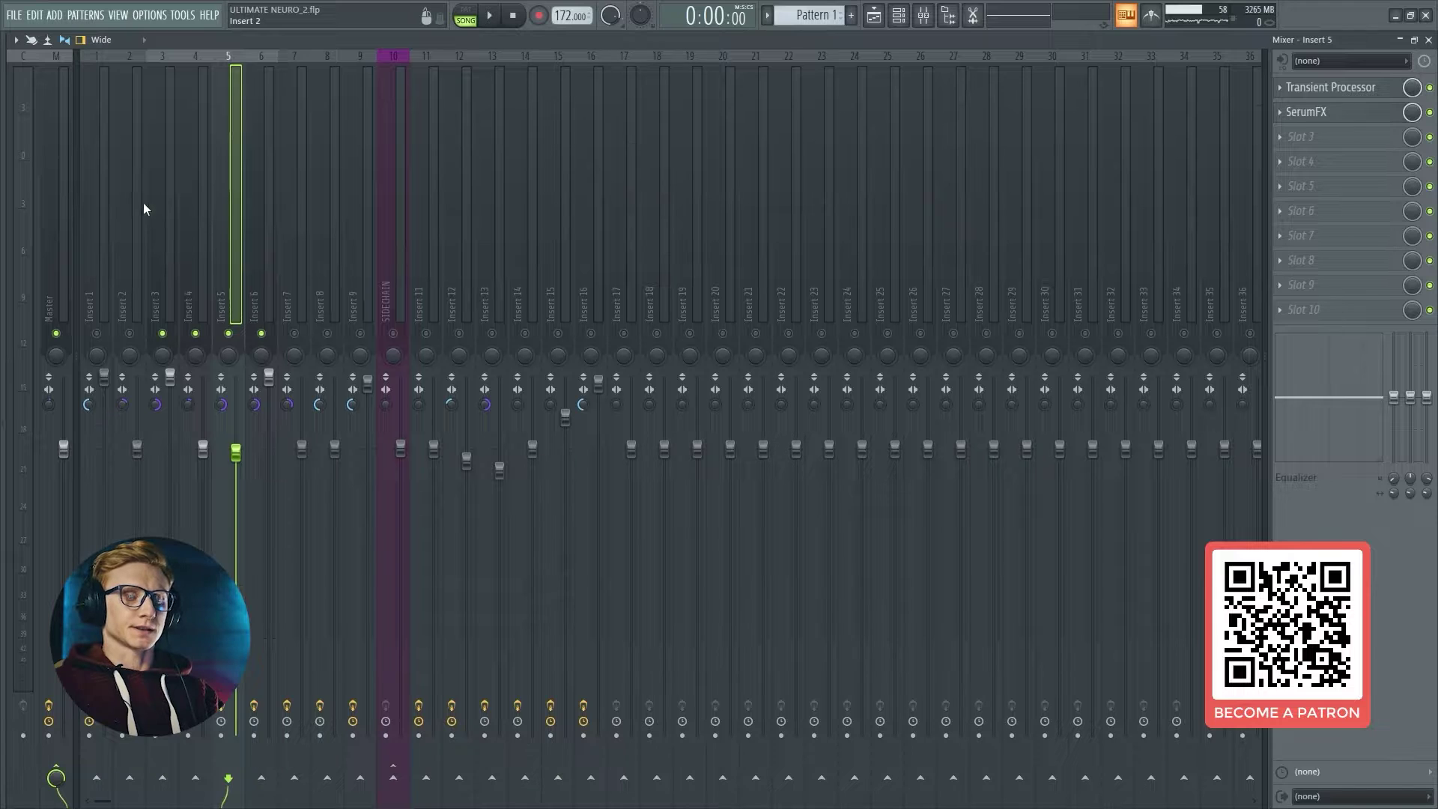
click(99, 218)
click(132, 232)
click(130, 332)
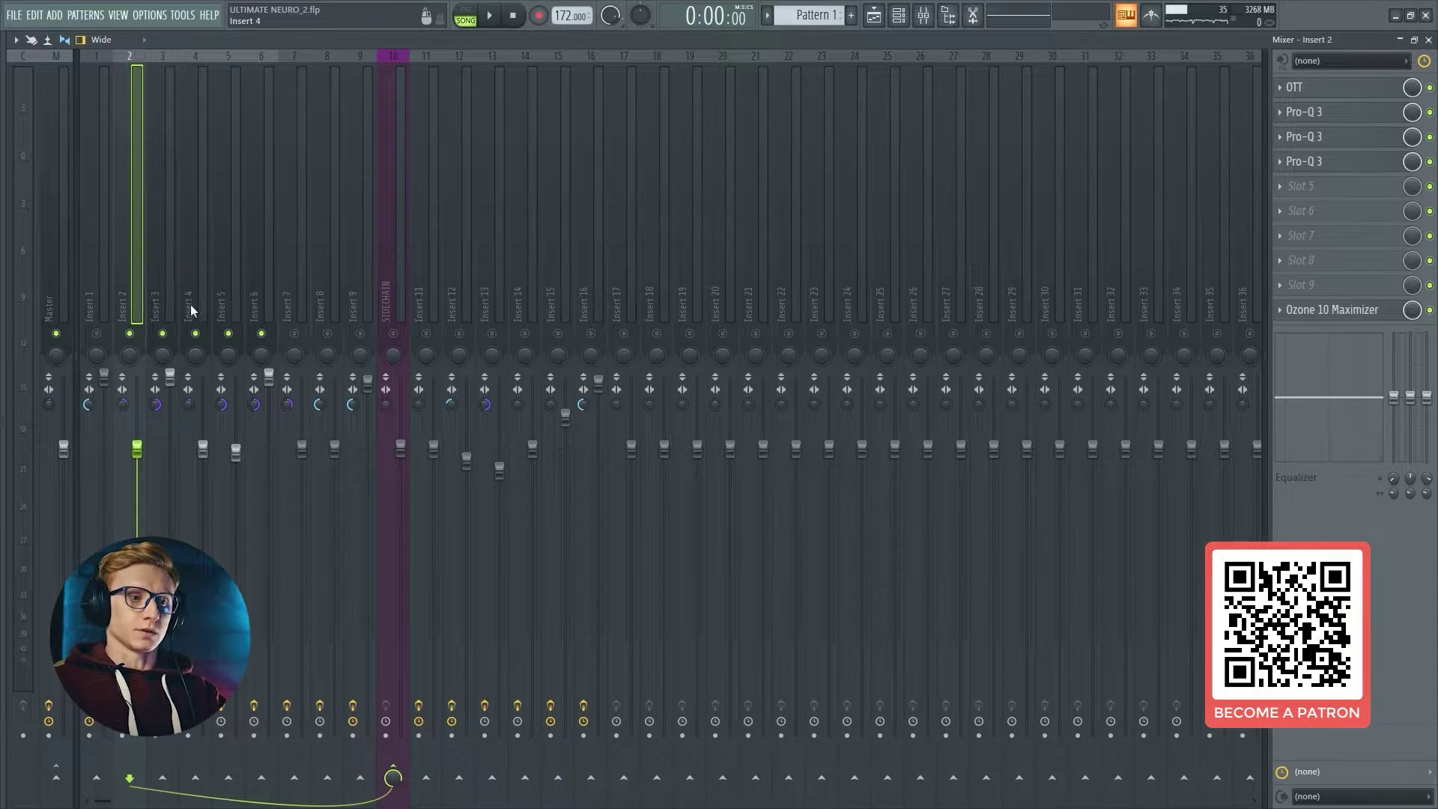
click(331, 277)
click(350, 245)
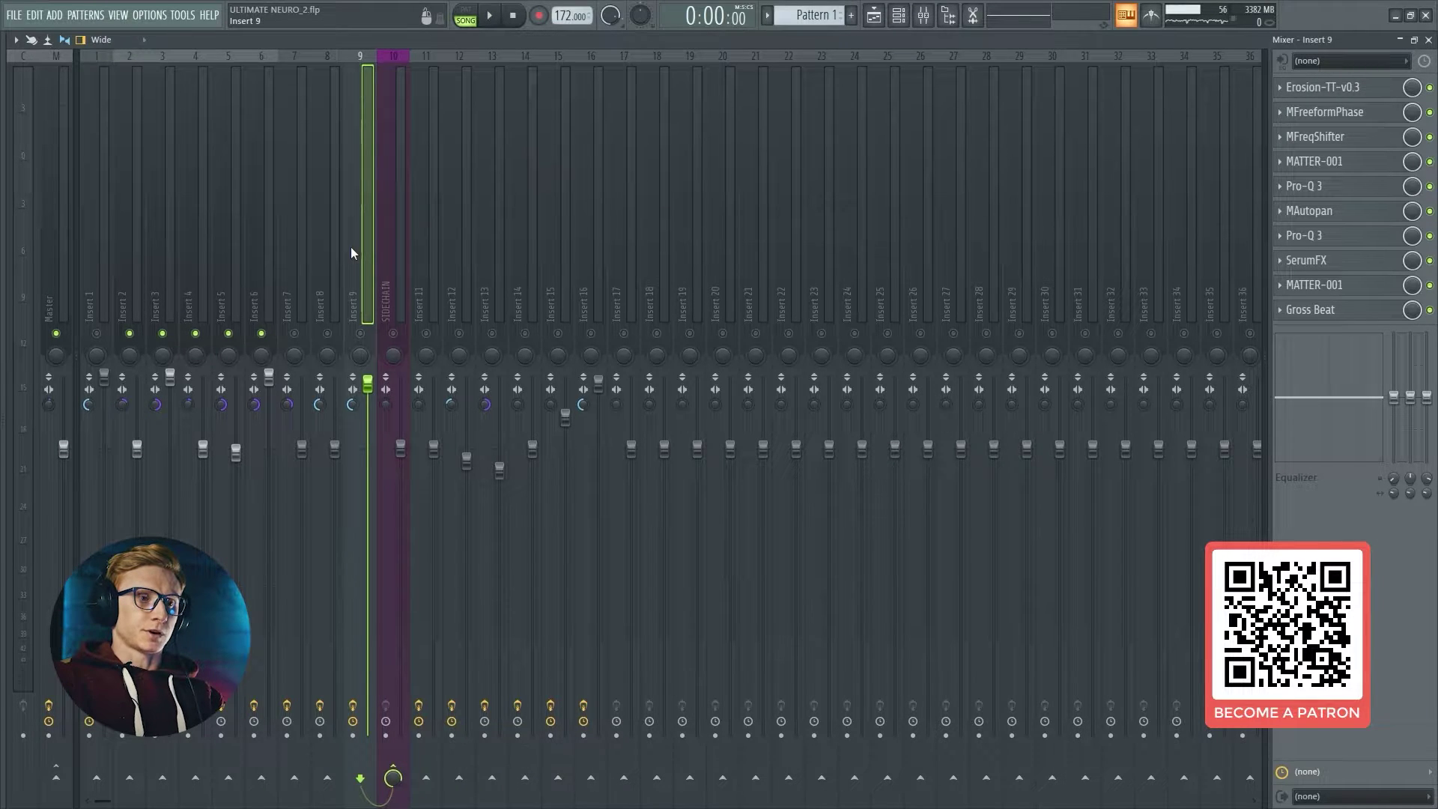
Step: Bypass and re-enable MSaturator and Pro-Q 3 on Insert 6 during playback to compare the sound
key(space)
click(263, 151)
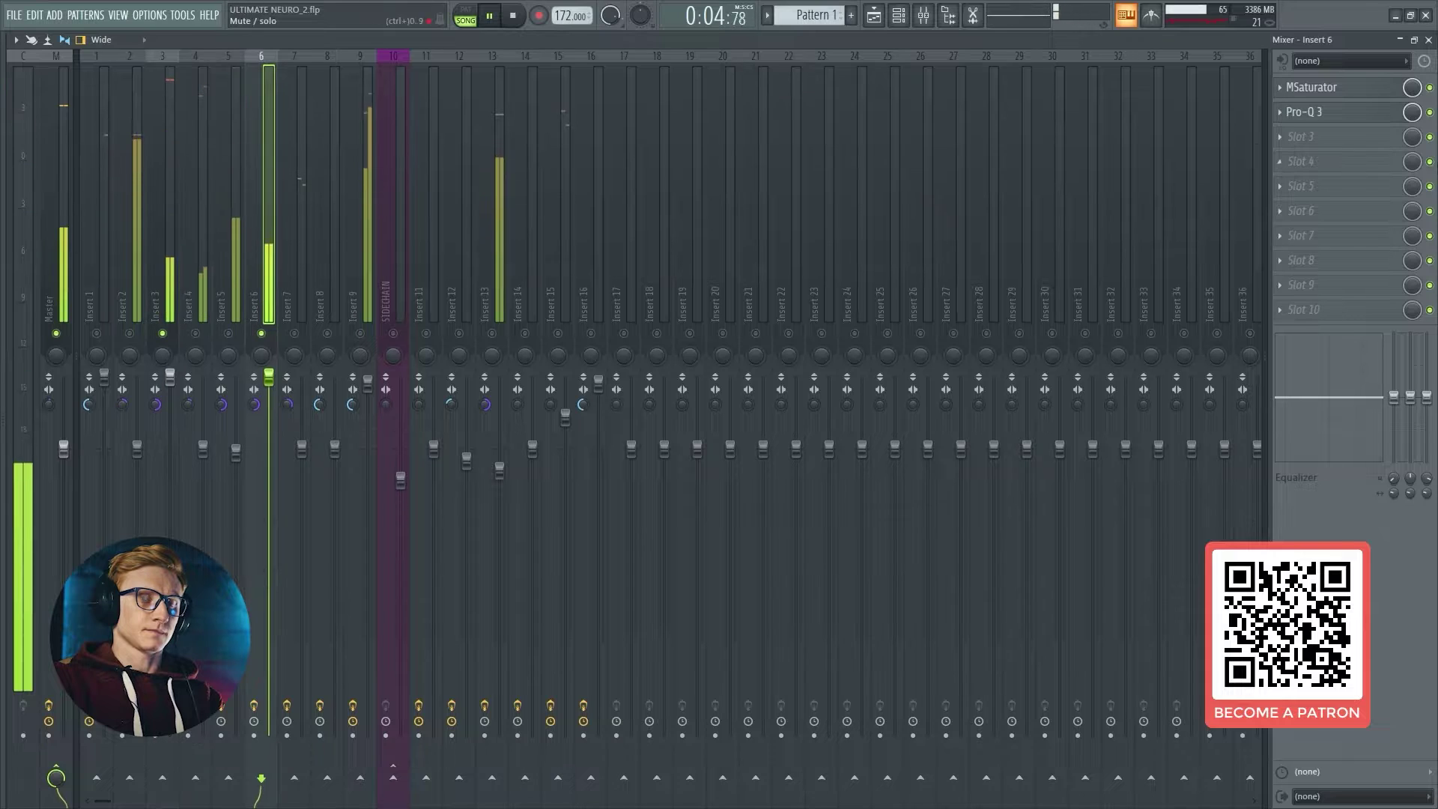
click(1429, 87)
click(1429, 111)
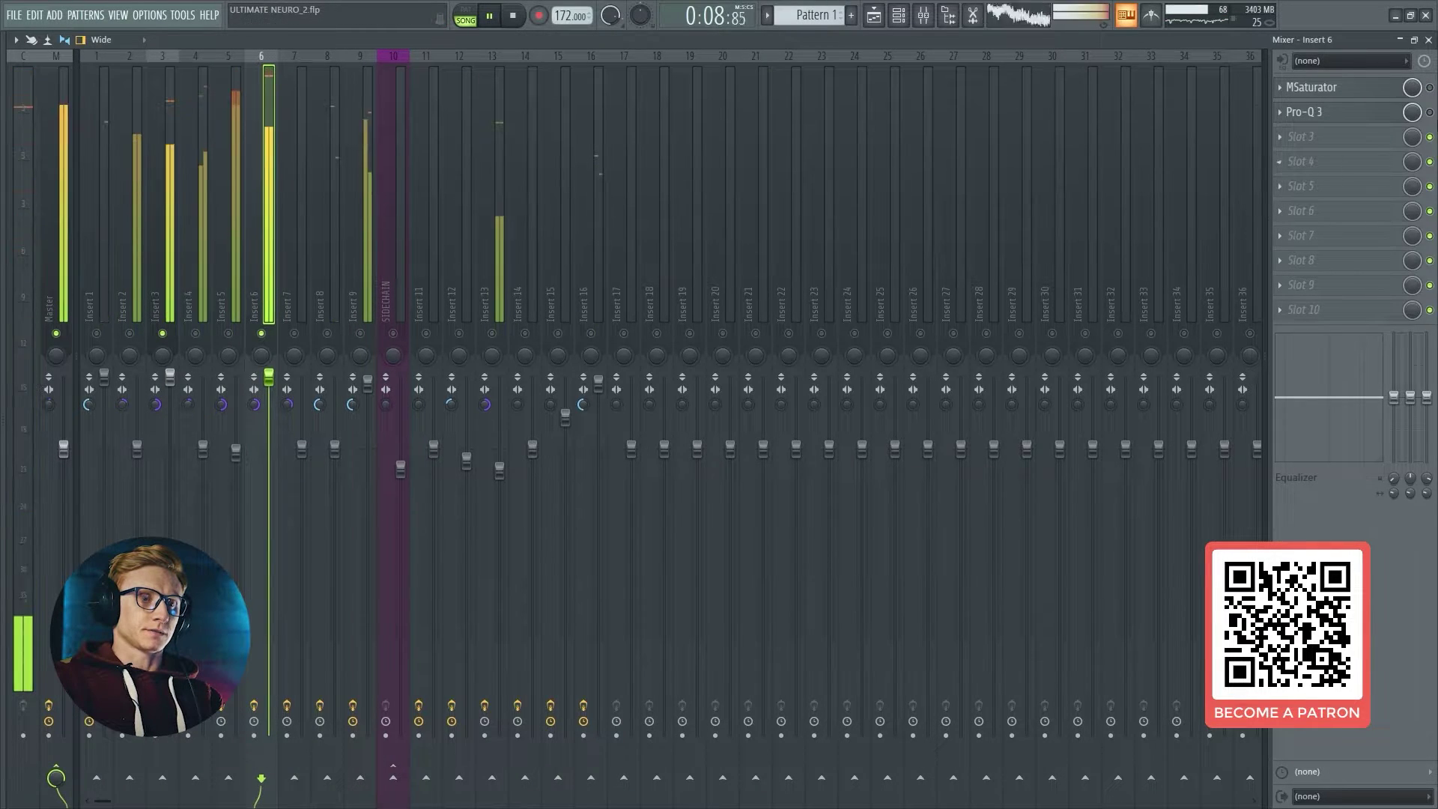
click(1429, 88)
click(1430, 111)
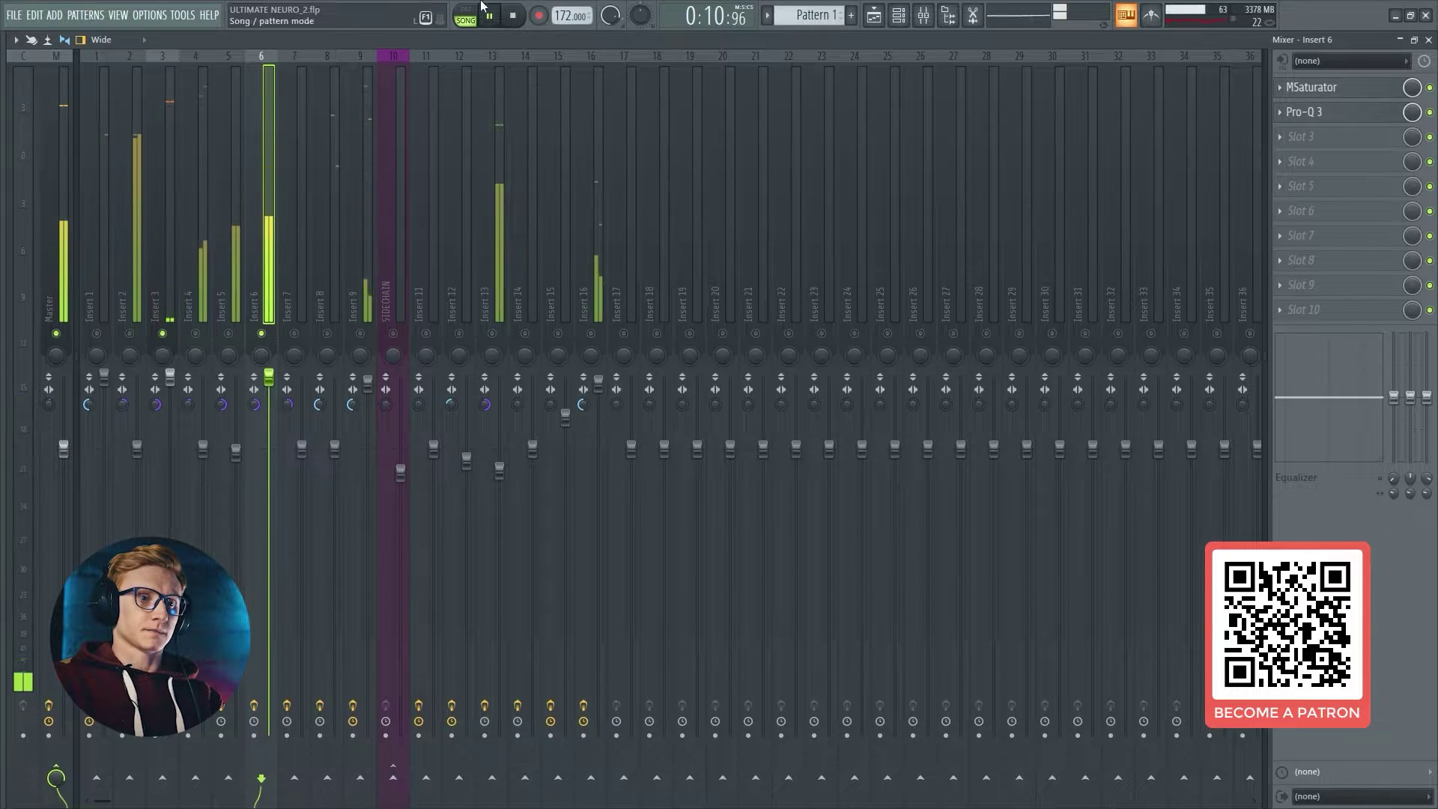
click(515, 16)
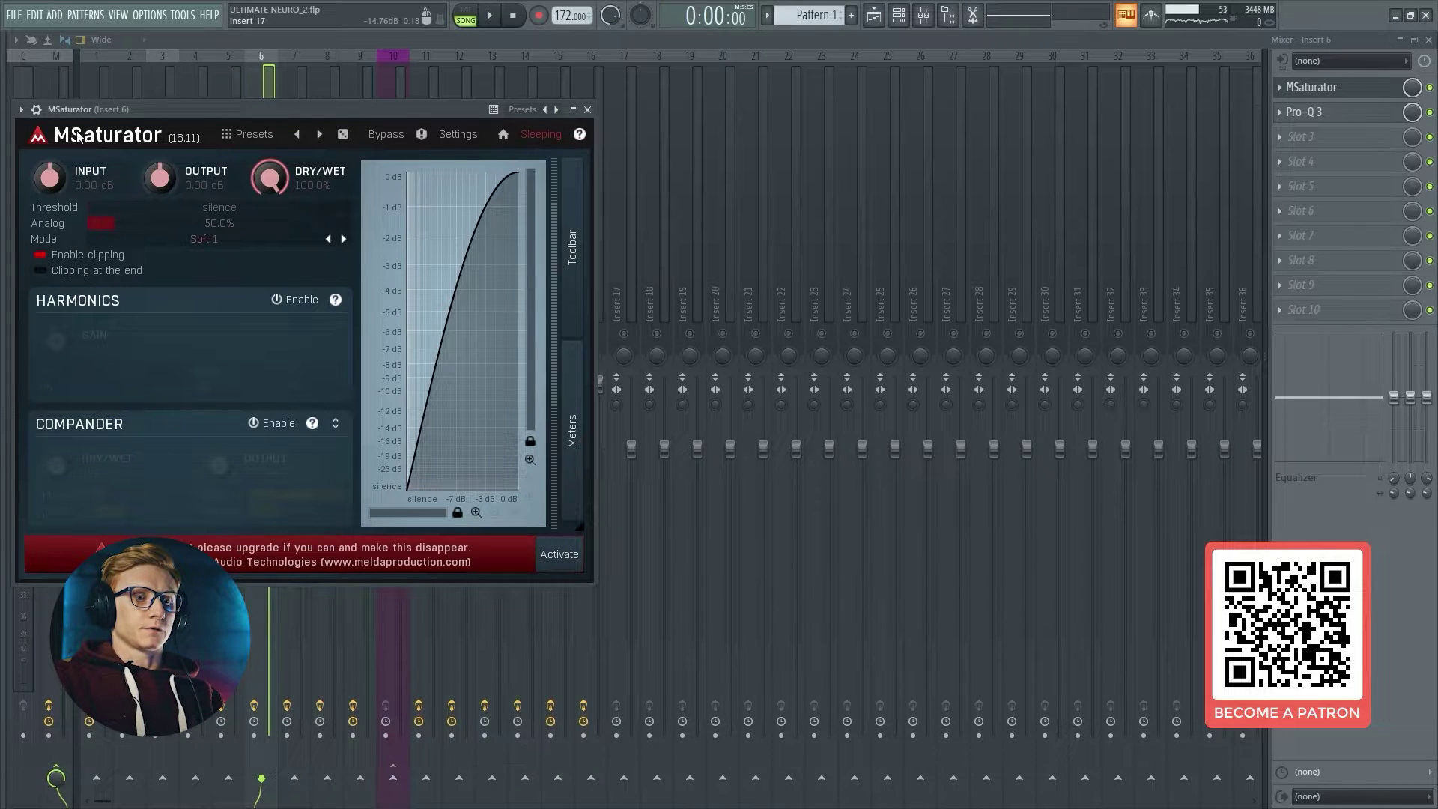
Step: Examine the MSaturator and Pro-Q 3 settings on Insert 6, playing the song to watch the EQ spectrum
click(1337, 88)
click(1339, 114)
key(space)
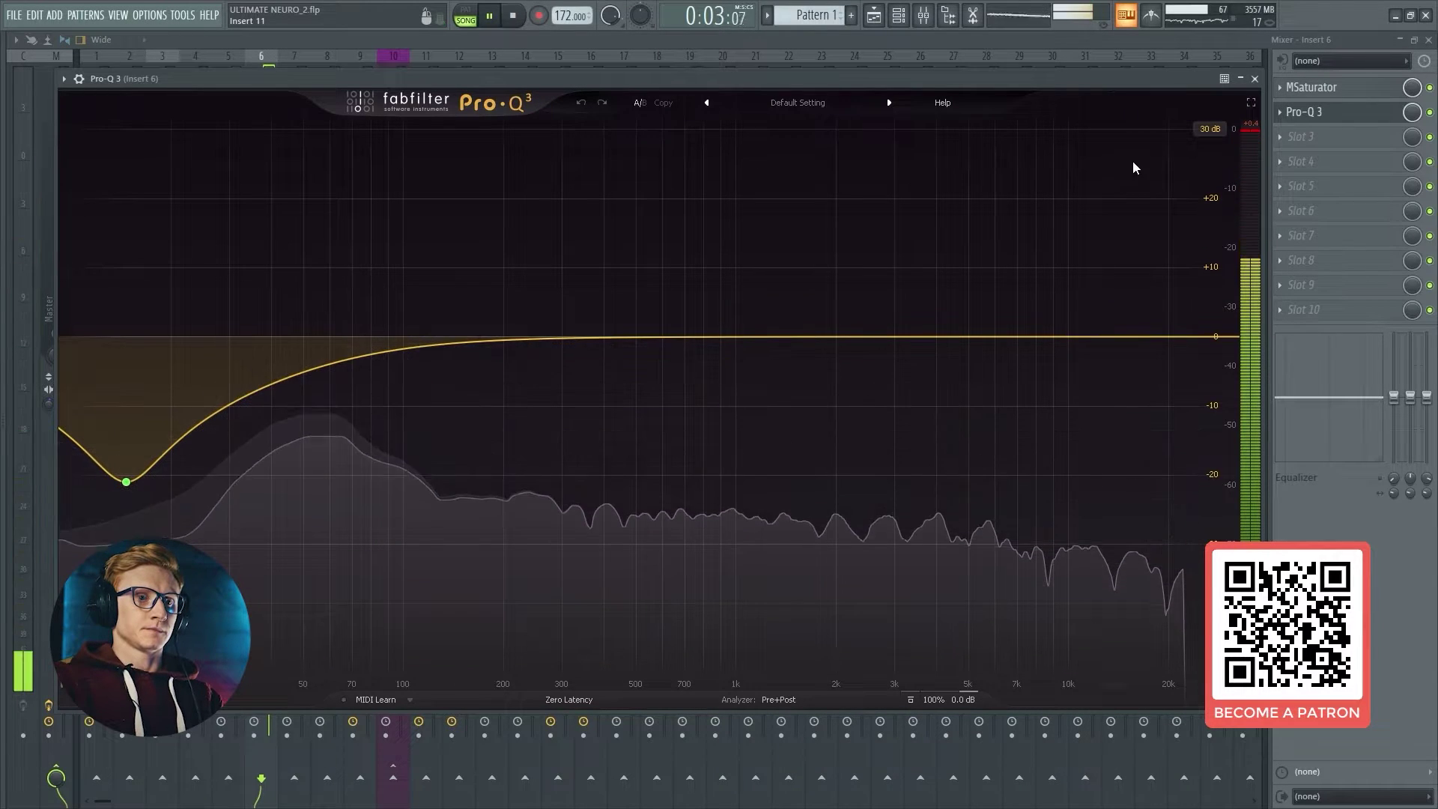
click(1304, 111)
Step: Examine the MSaturator settings and the Pro-Q 3 high-frequency boost band on Insert 3 while the song plays
click(204, 253)
click(170, 247)
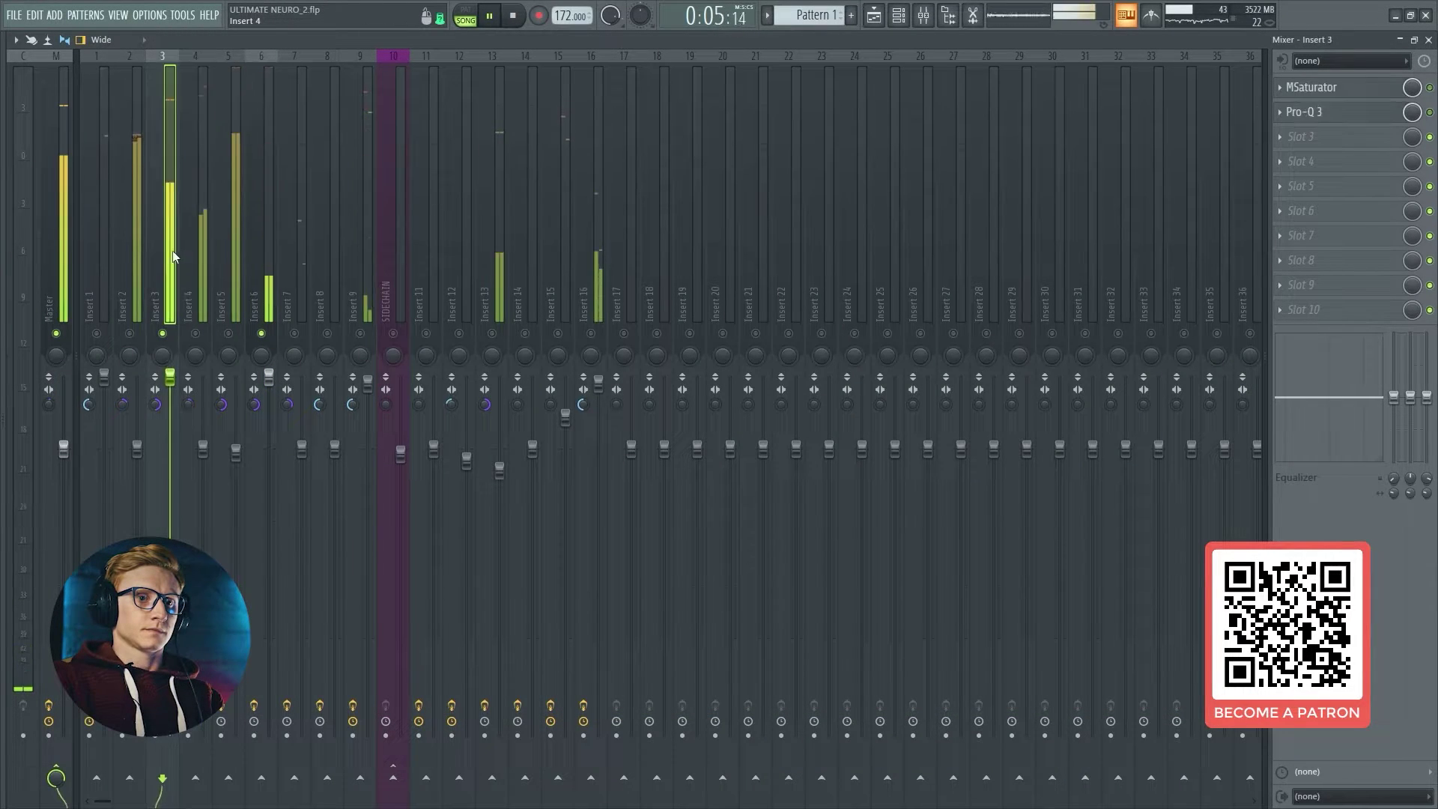
click(1344, 95)
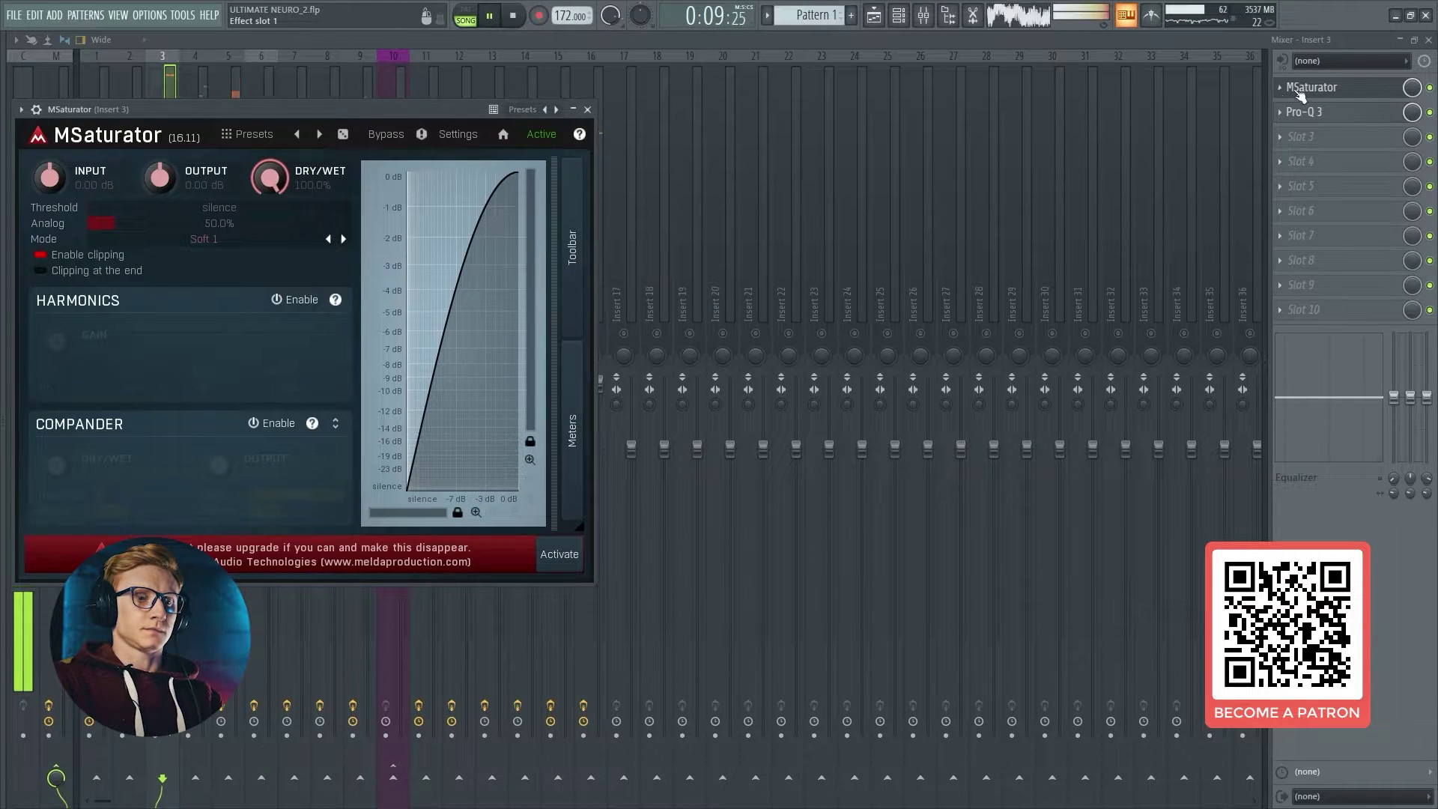
click(1304, 111)
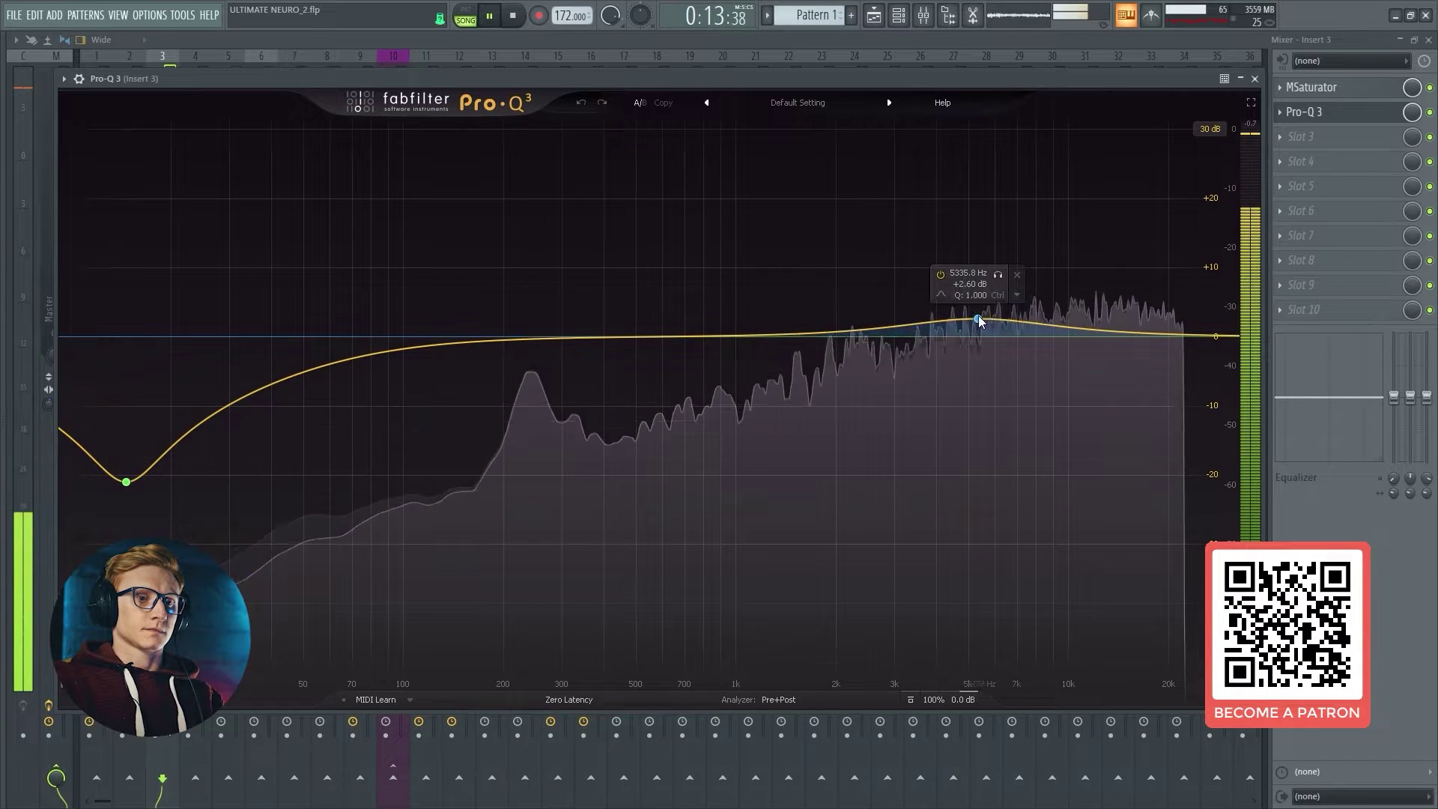
key(space)
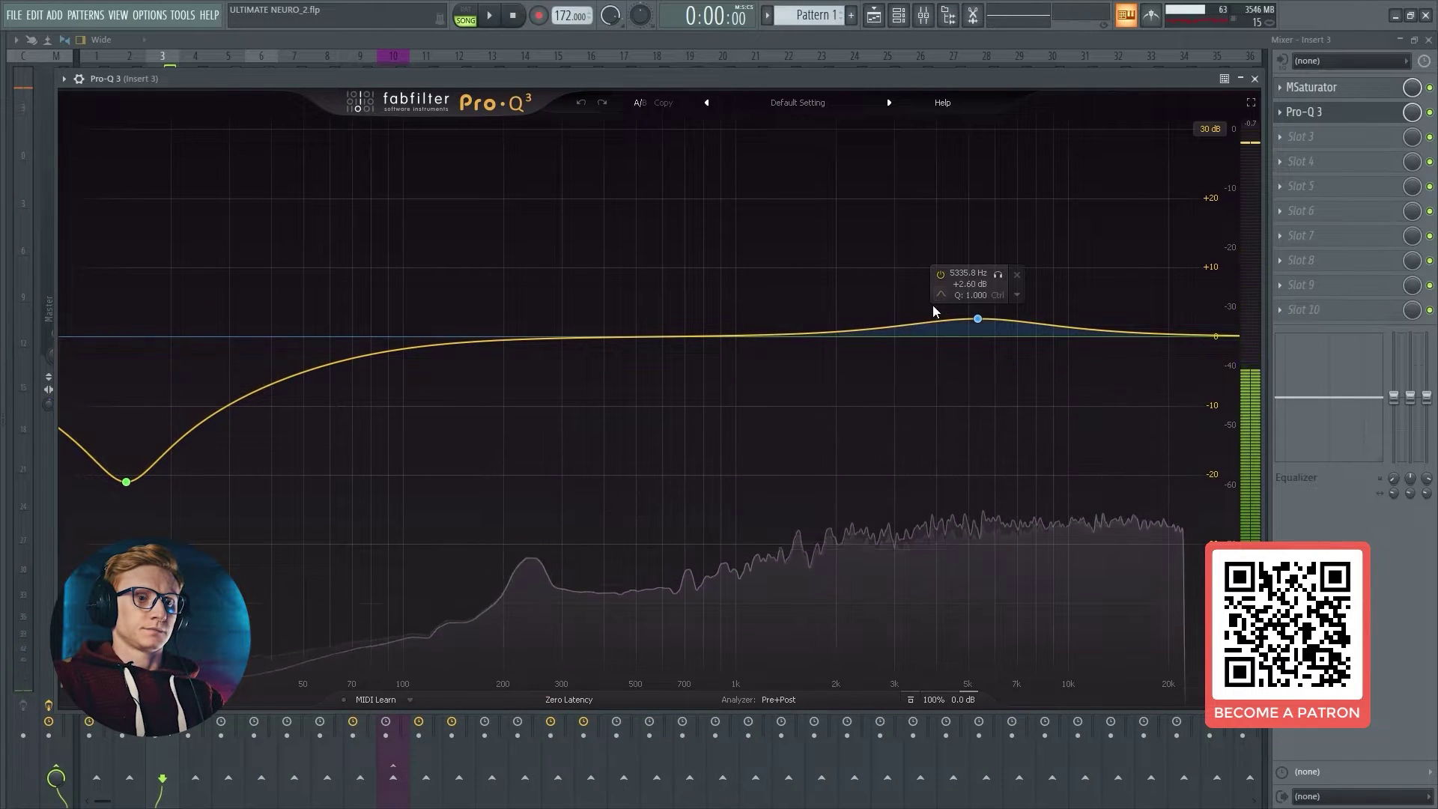
click(978, 322)
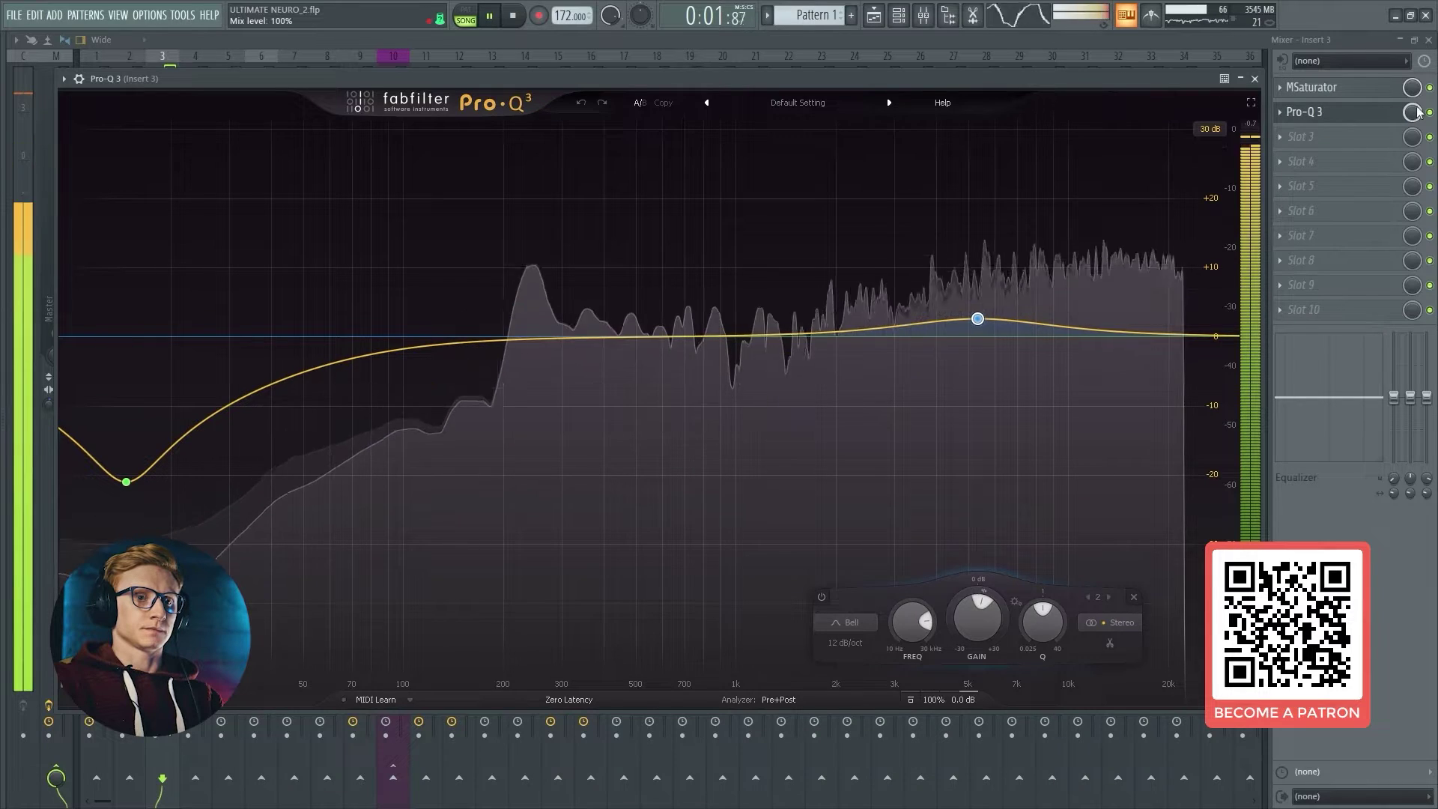
key(Escape)
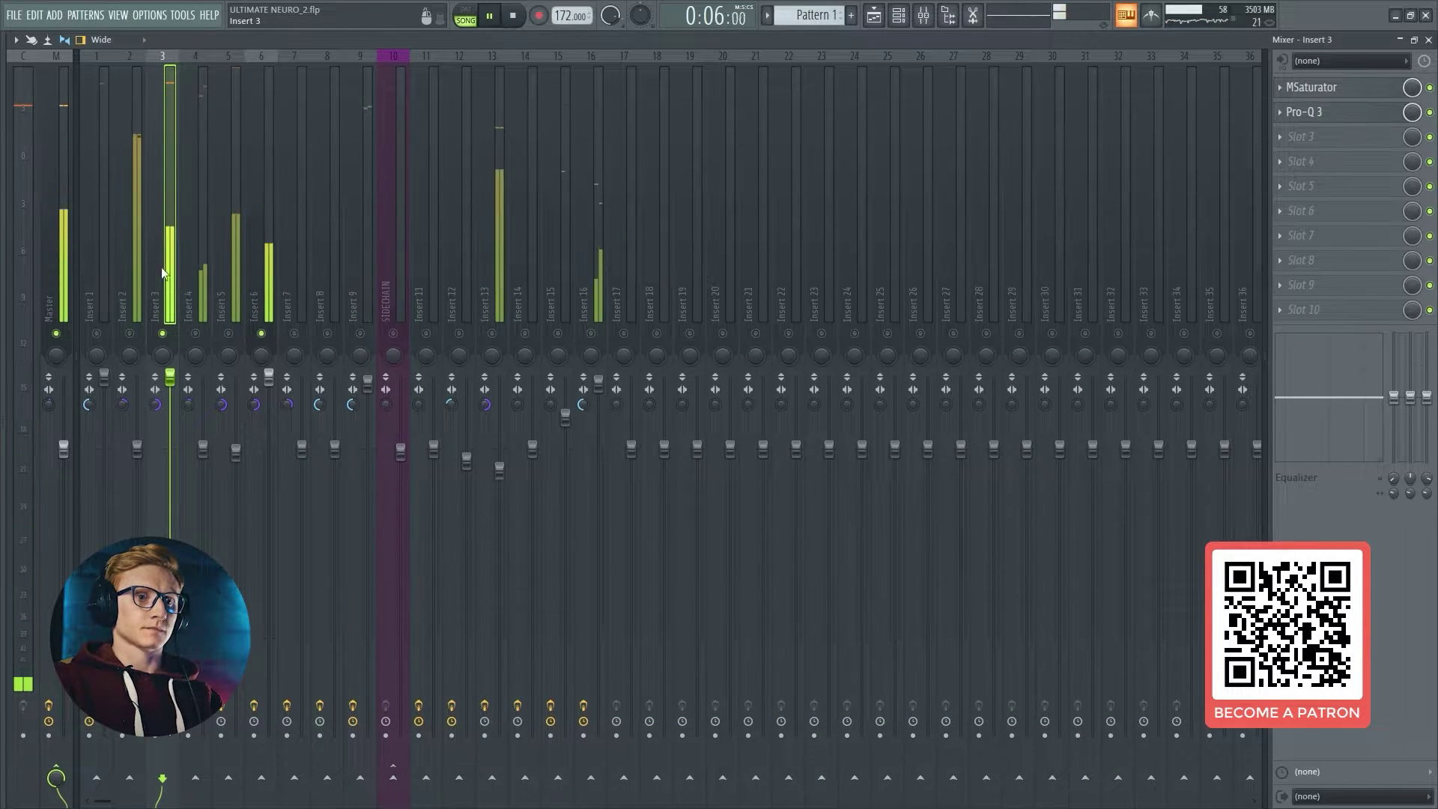
Step: Unmute Insert 5, stop playback, and demonstrate the Attack control of its Transient Processor by turning it up
click(230, 334)
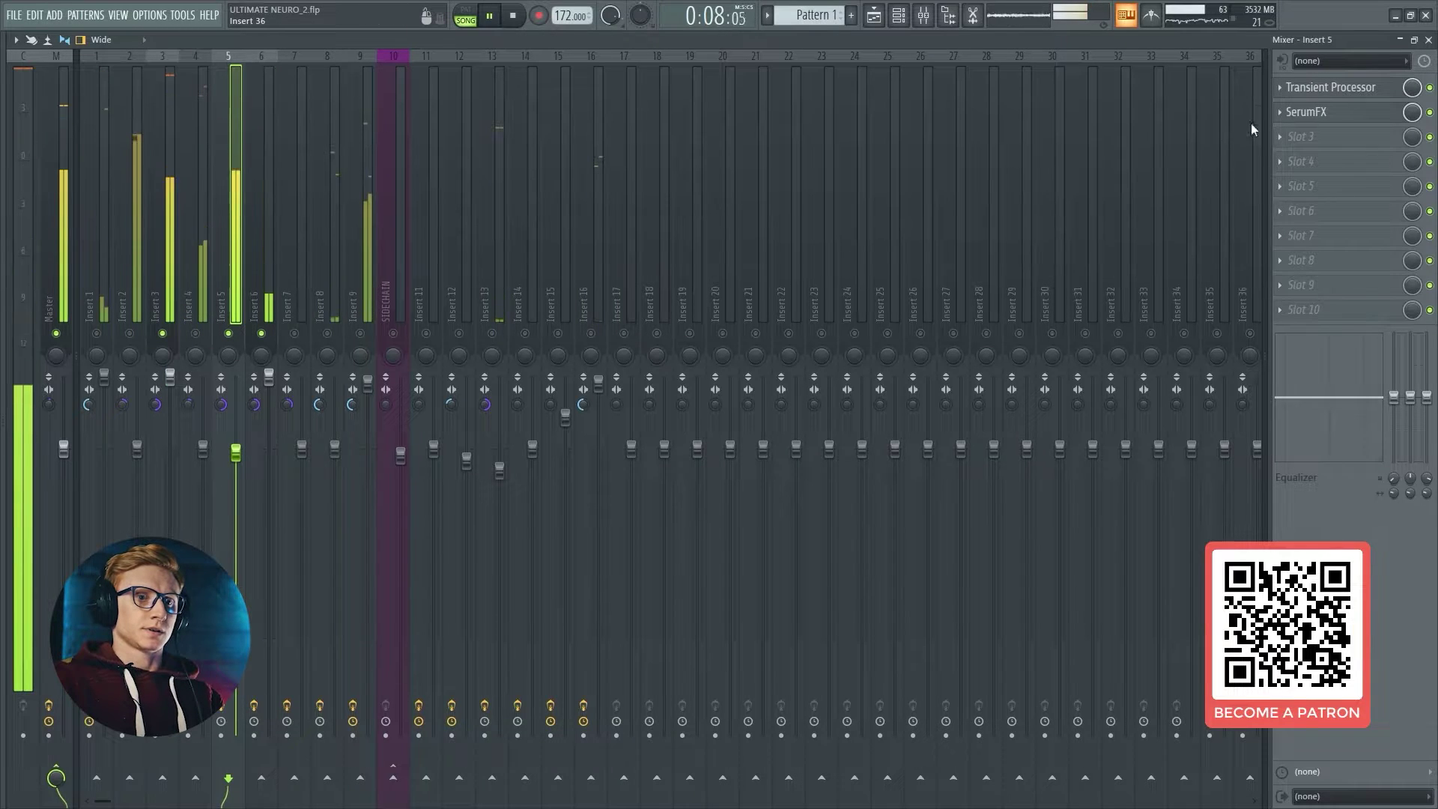
key(space)
click(1332, 89)
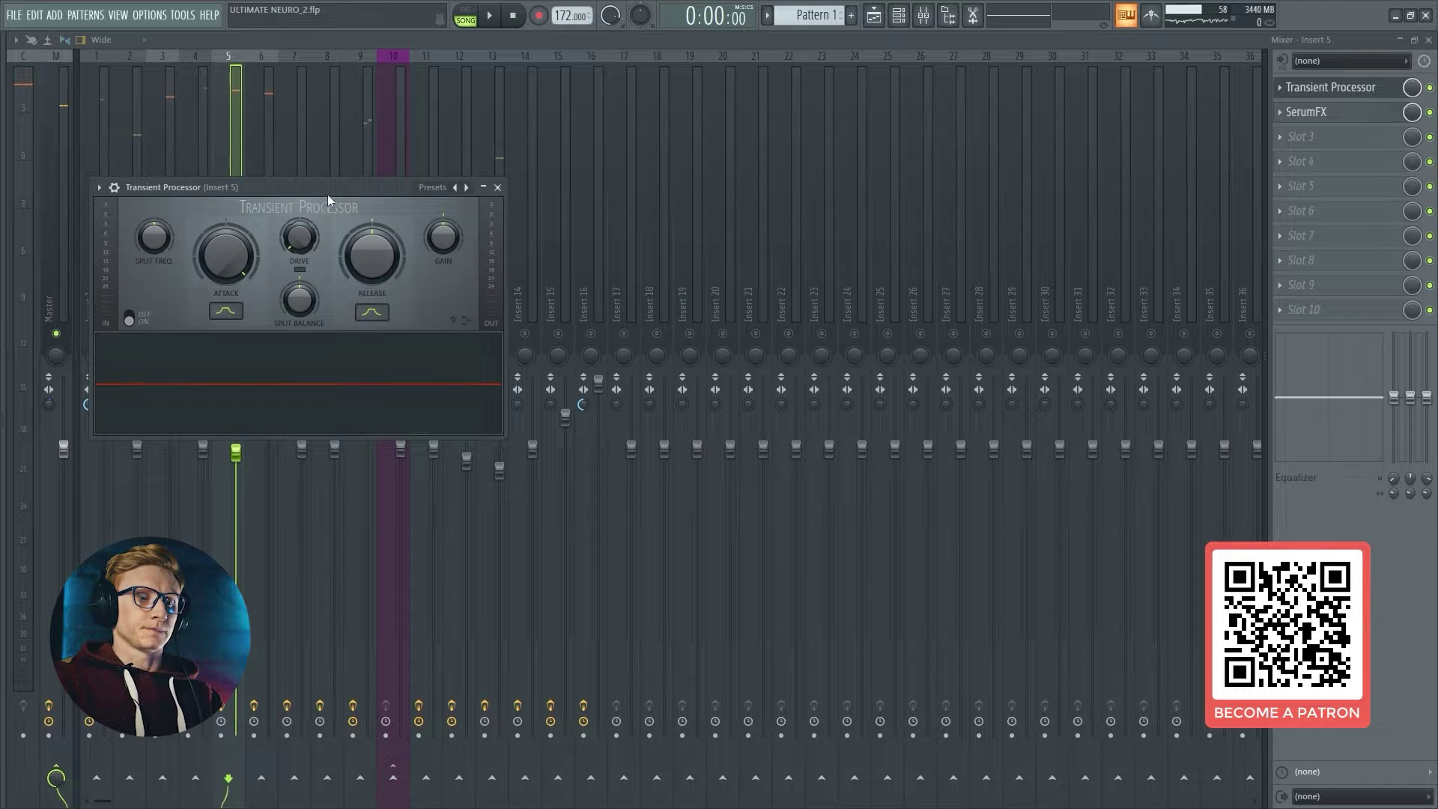
drag(327, 196, 689, 270)
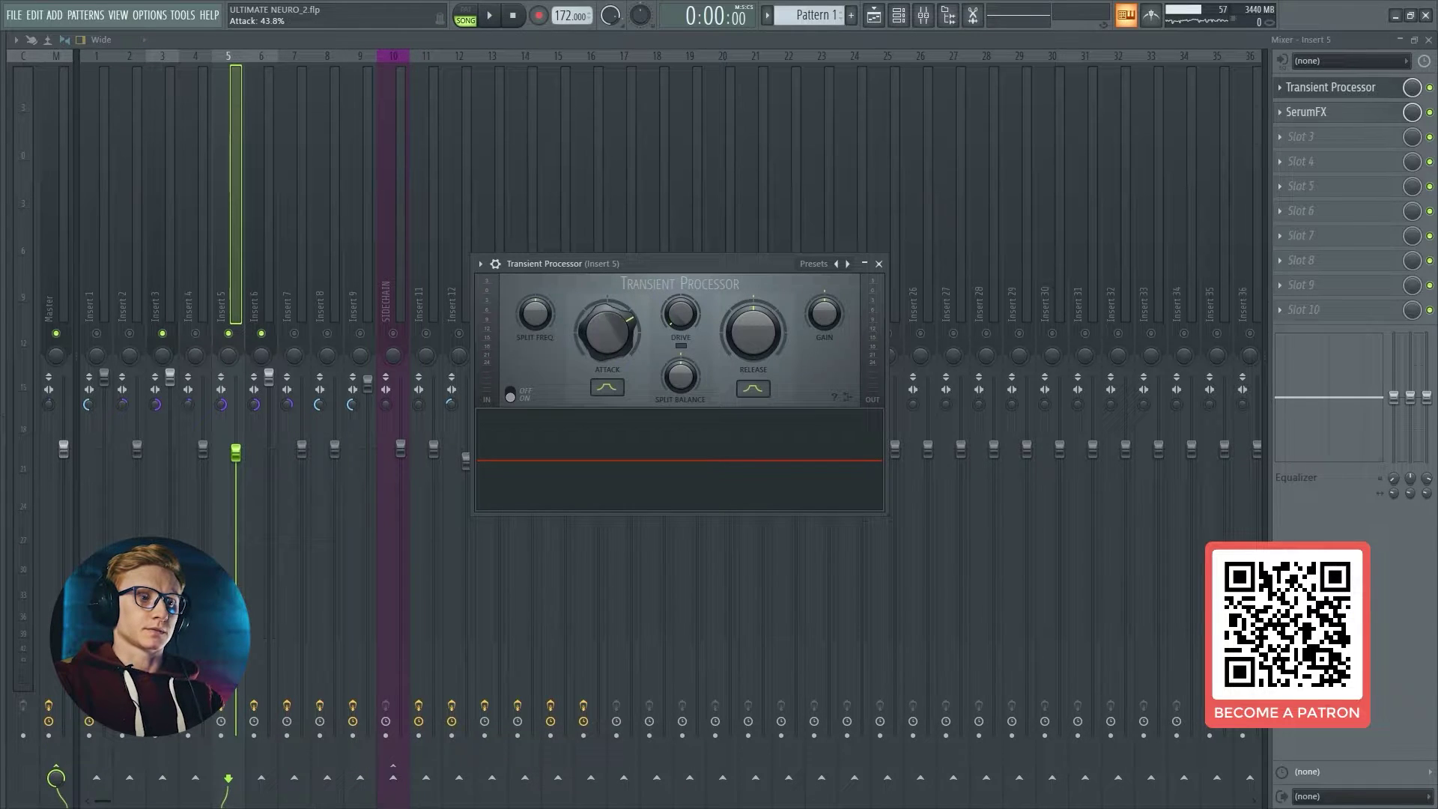
drag(607, 332, 607, 296)
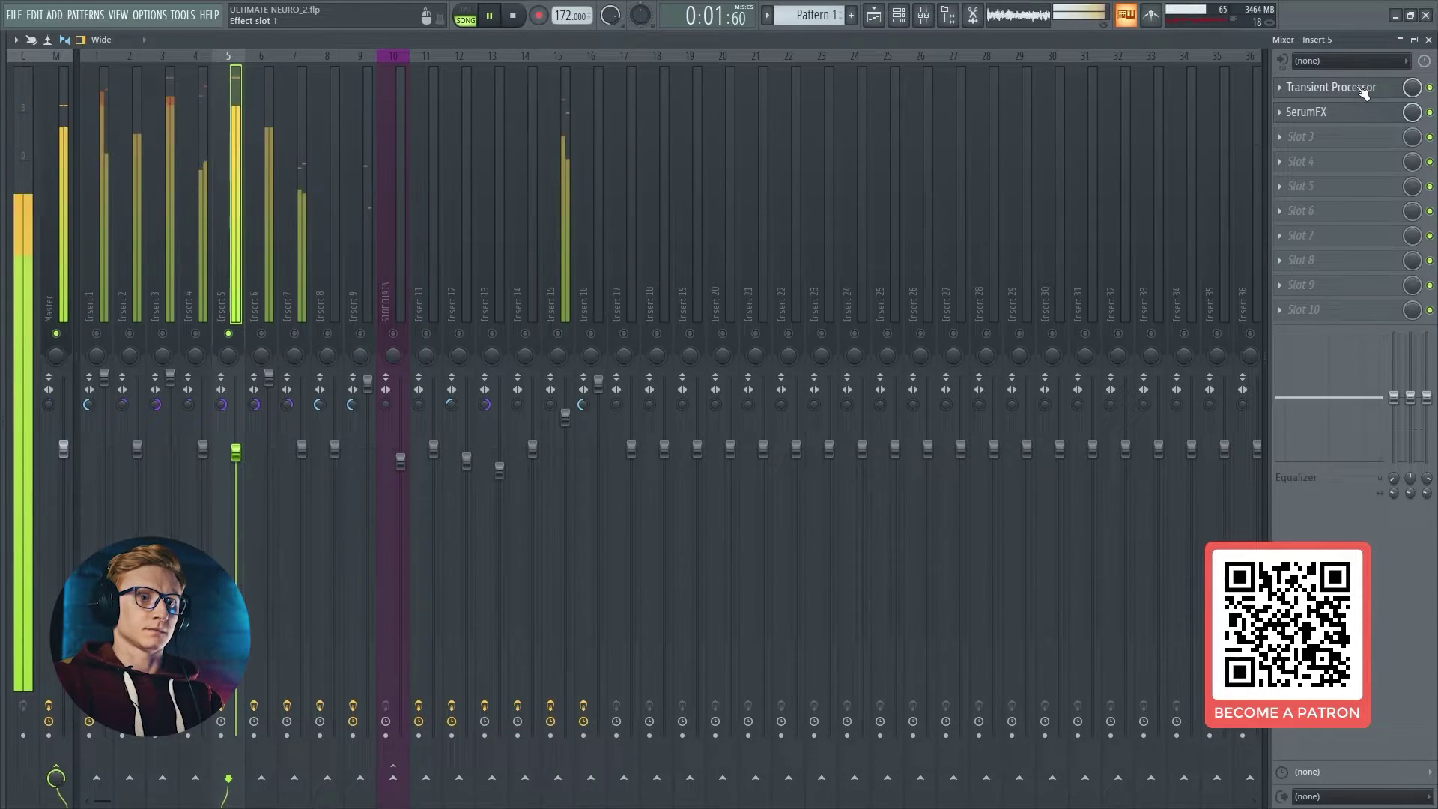
Step: Bypass and re-enable the Transient Processor on Insert 5 during playback to compare the sound
click(1362, 89)
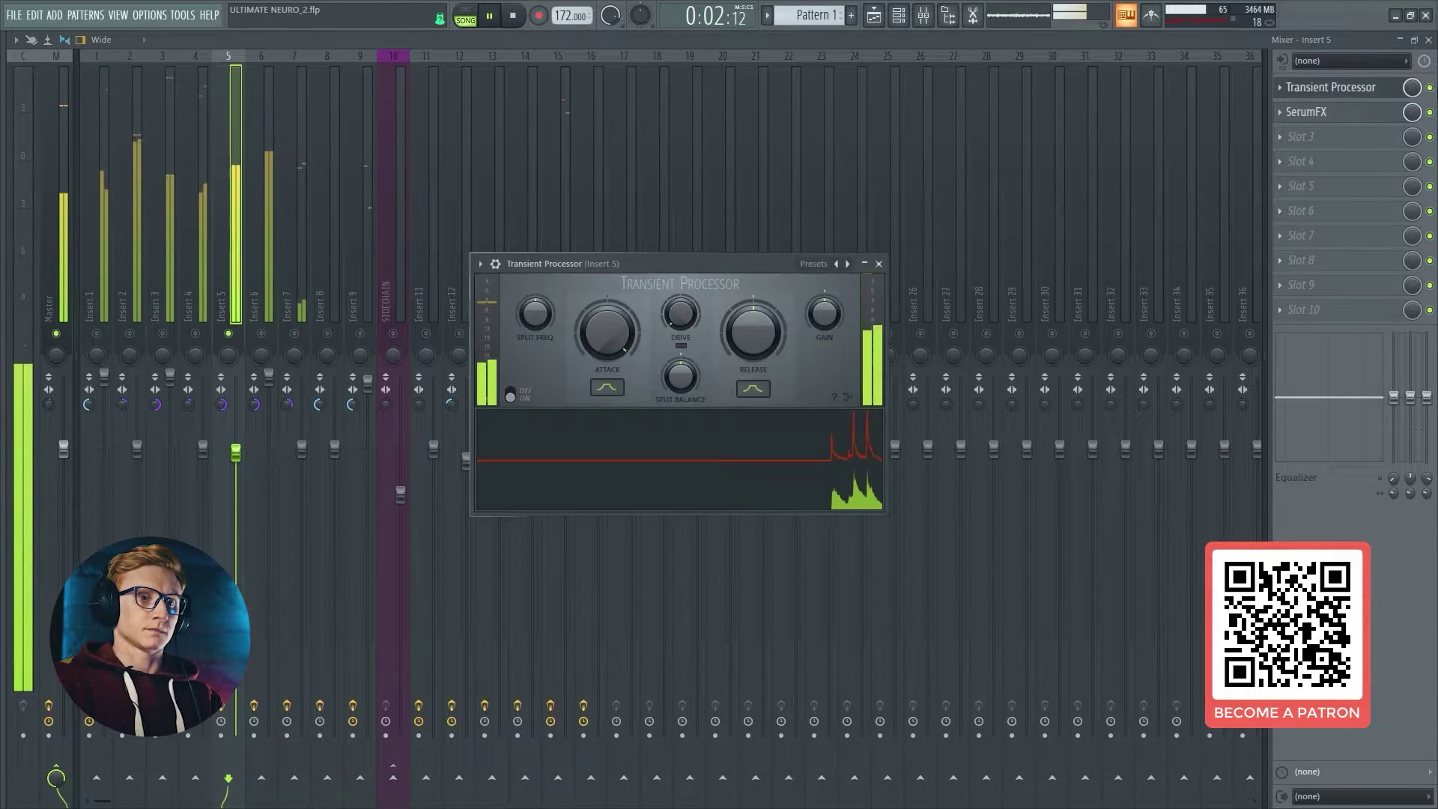
click(1394, 96)
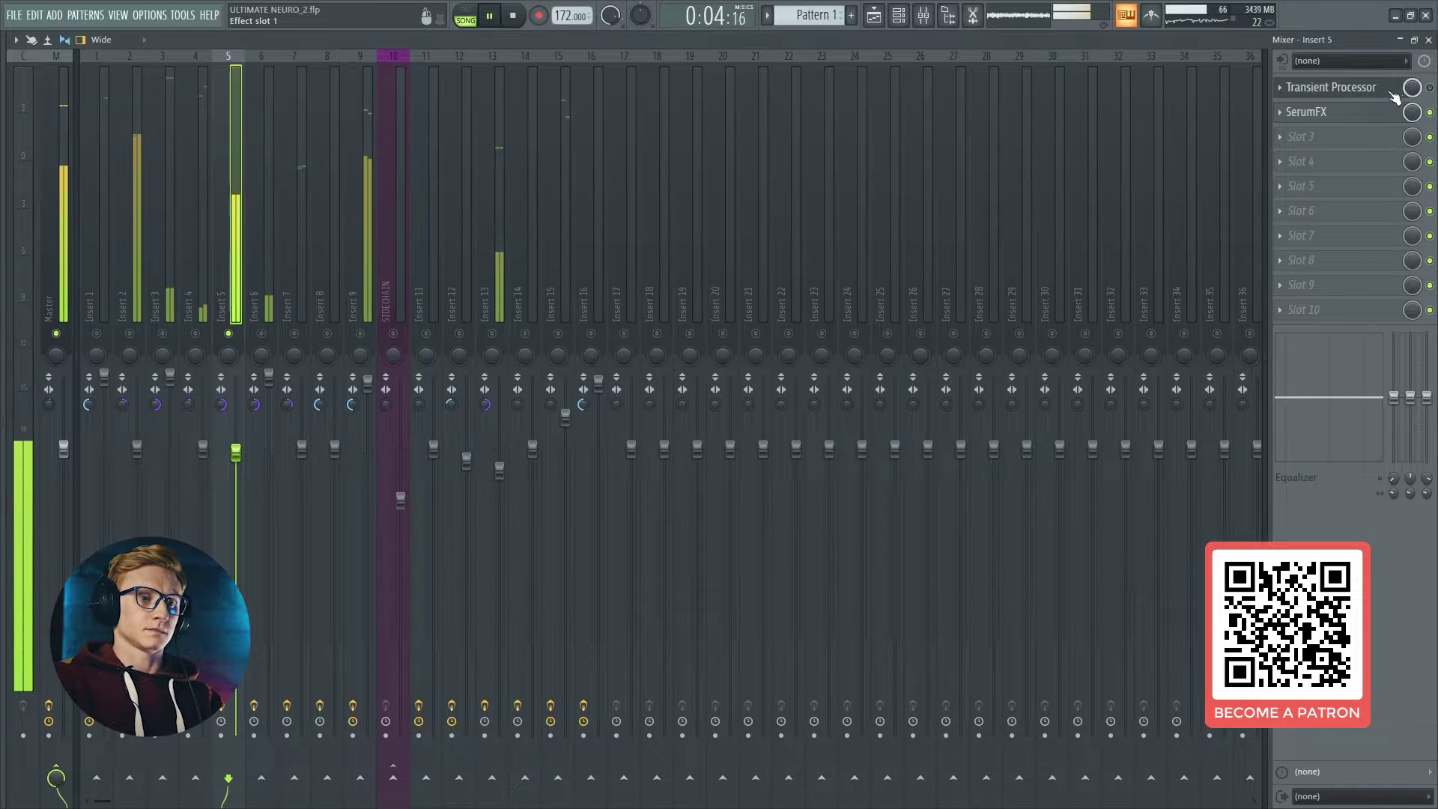
click(1429, 88)
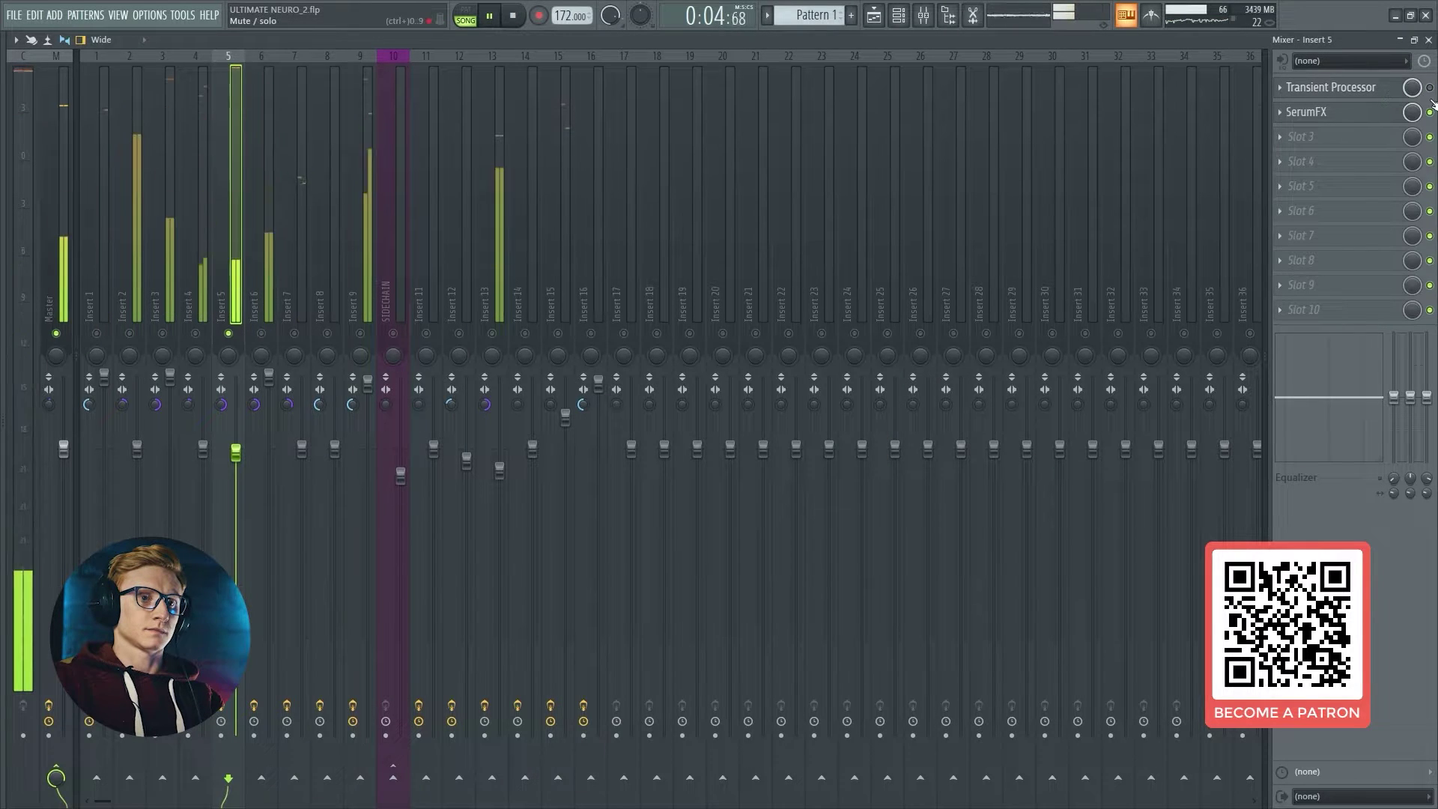
click(520, 24)
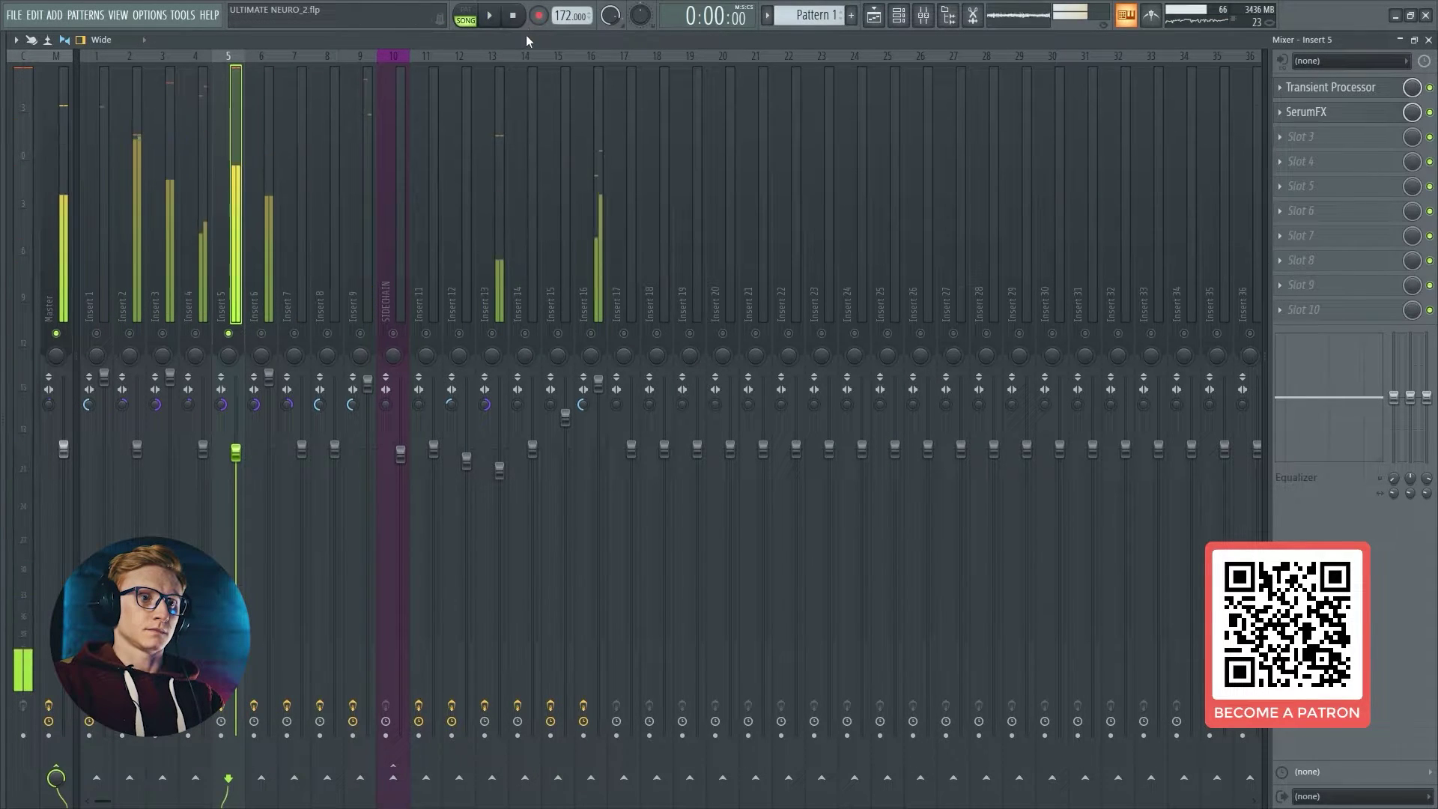
Step: Toggle the SerumFX ping-pong delay on Insert 5 off and on during playback, and set its mix to 32%
click(1322, 90)
click(1318, 111)
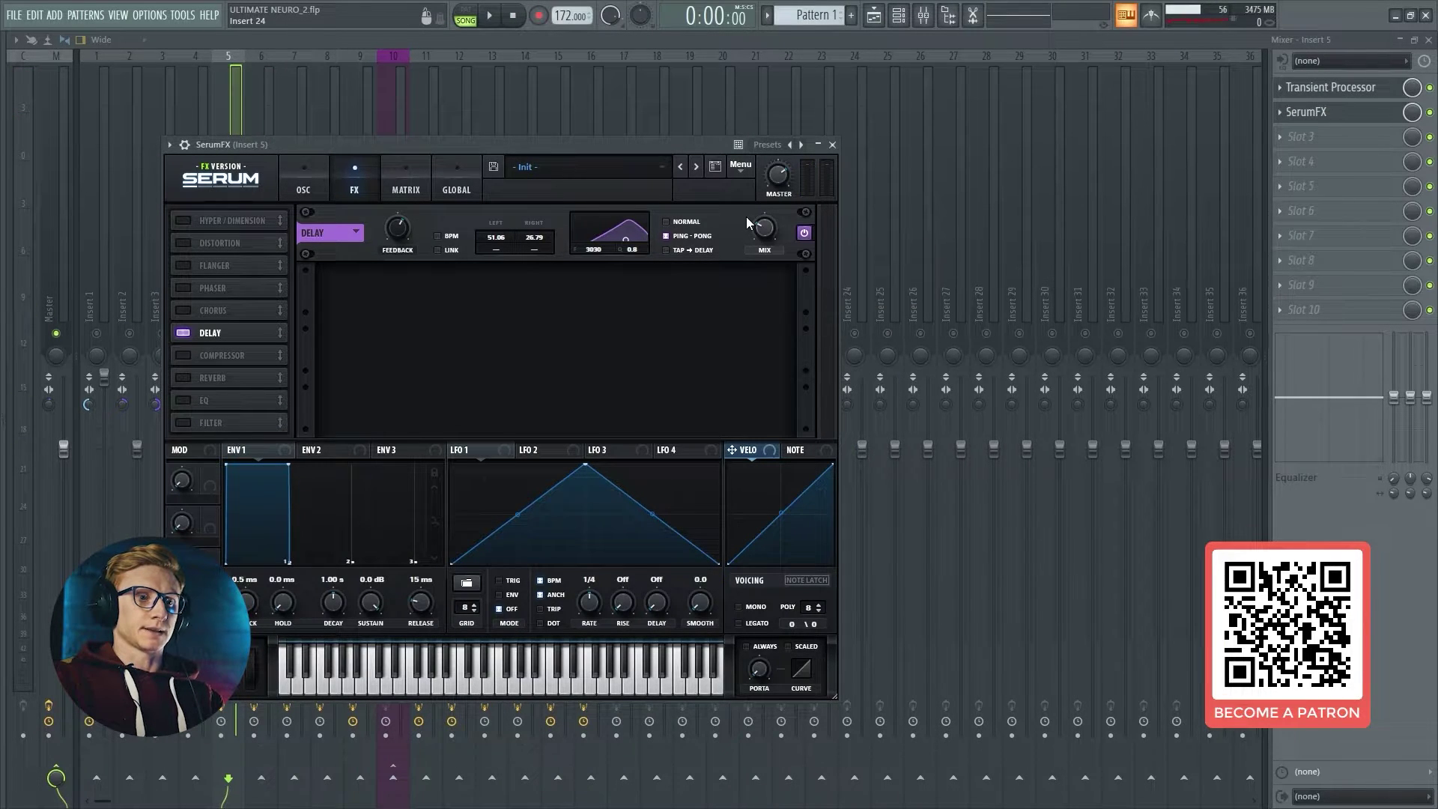
click(186, 336)
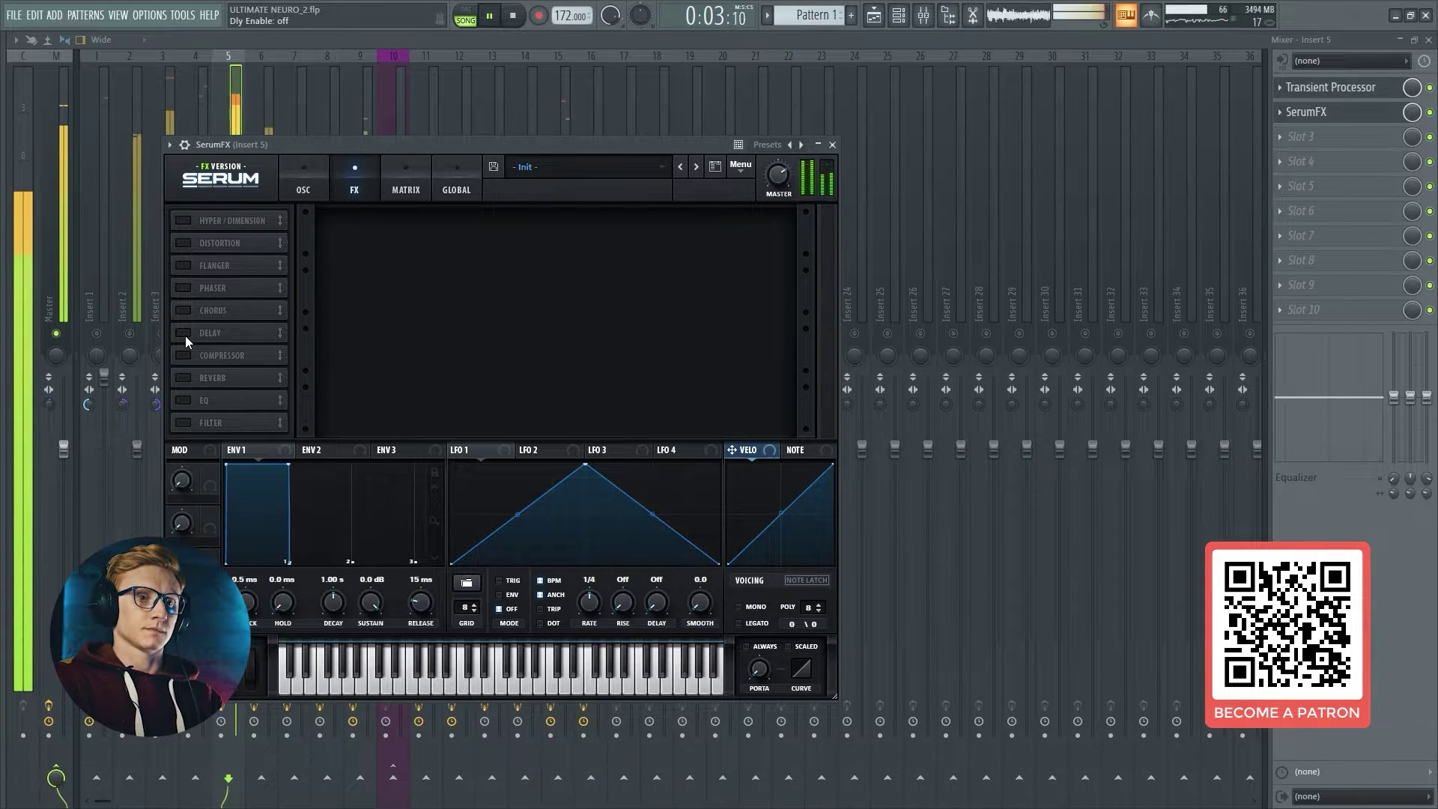
click(185, 336)
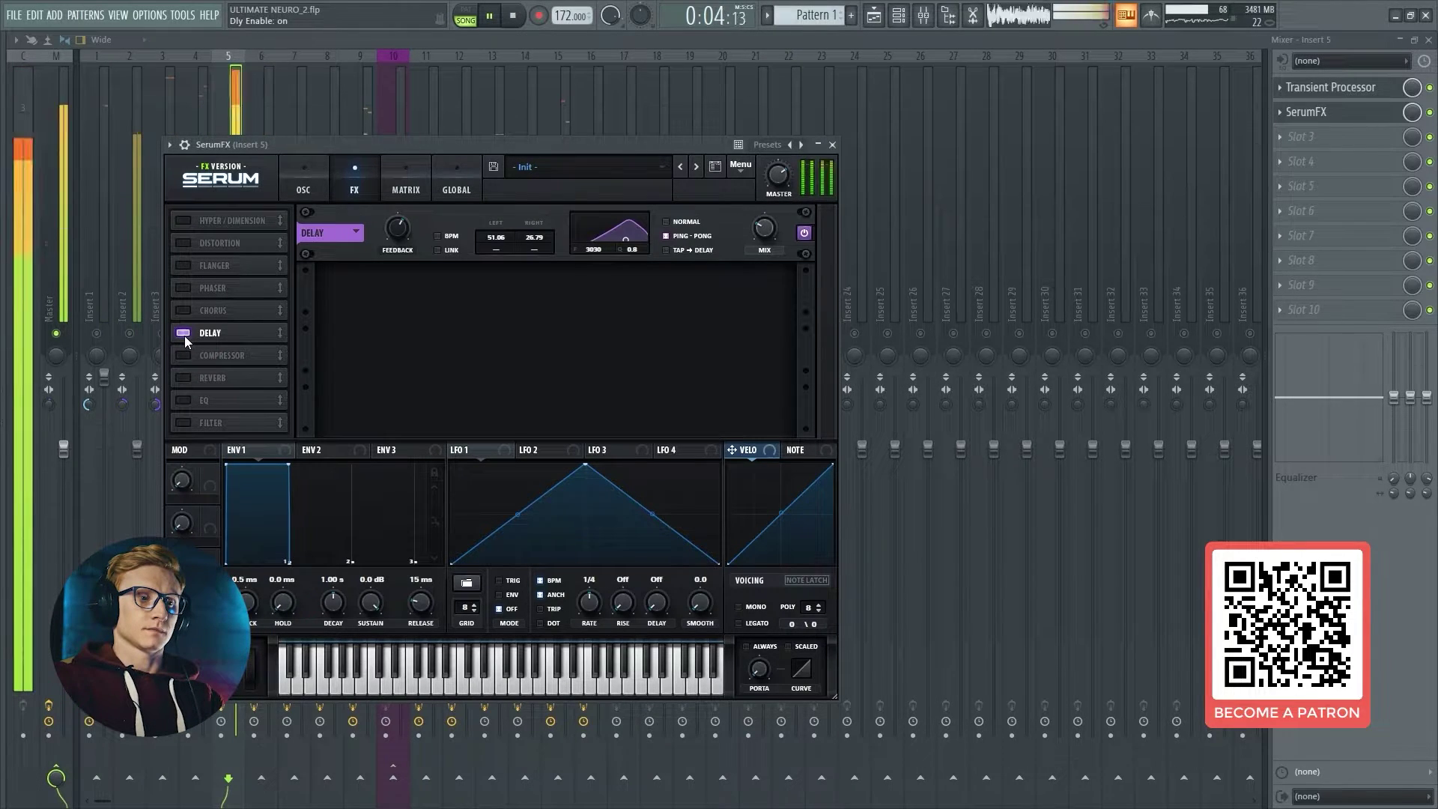
click(764, 229)
drag(780, 145, 768, 240)
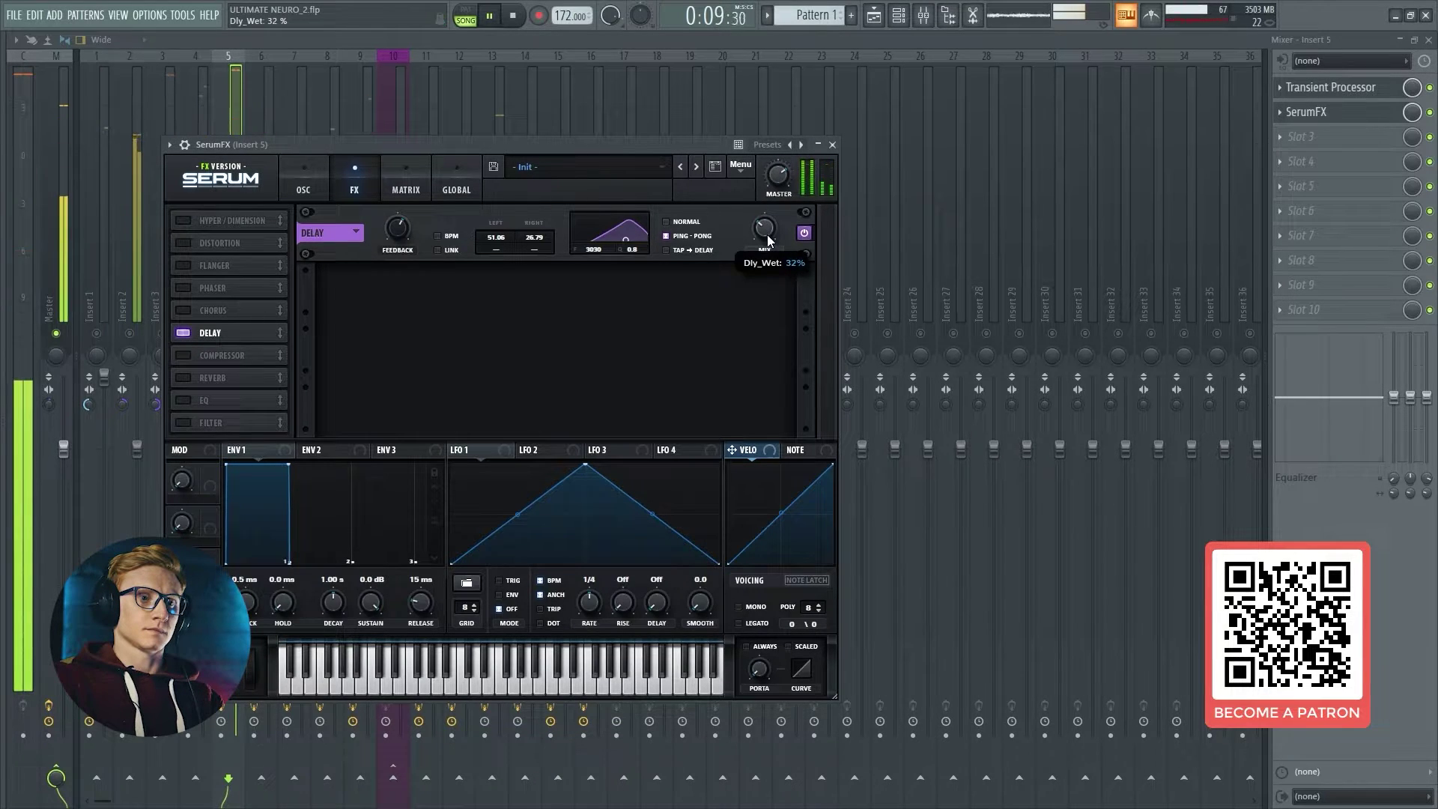
Step: Unmute Inserts 2, 3, 4, 6 and SIDECHAIN to play all drum layers together, and select Insert 2
click(1287, 116)
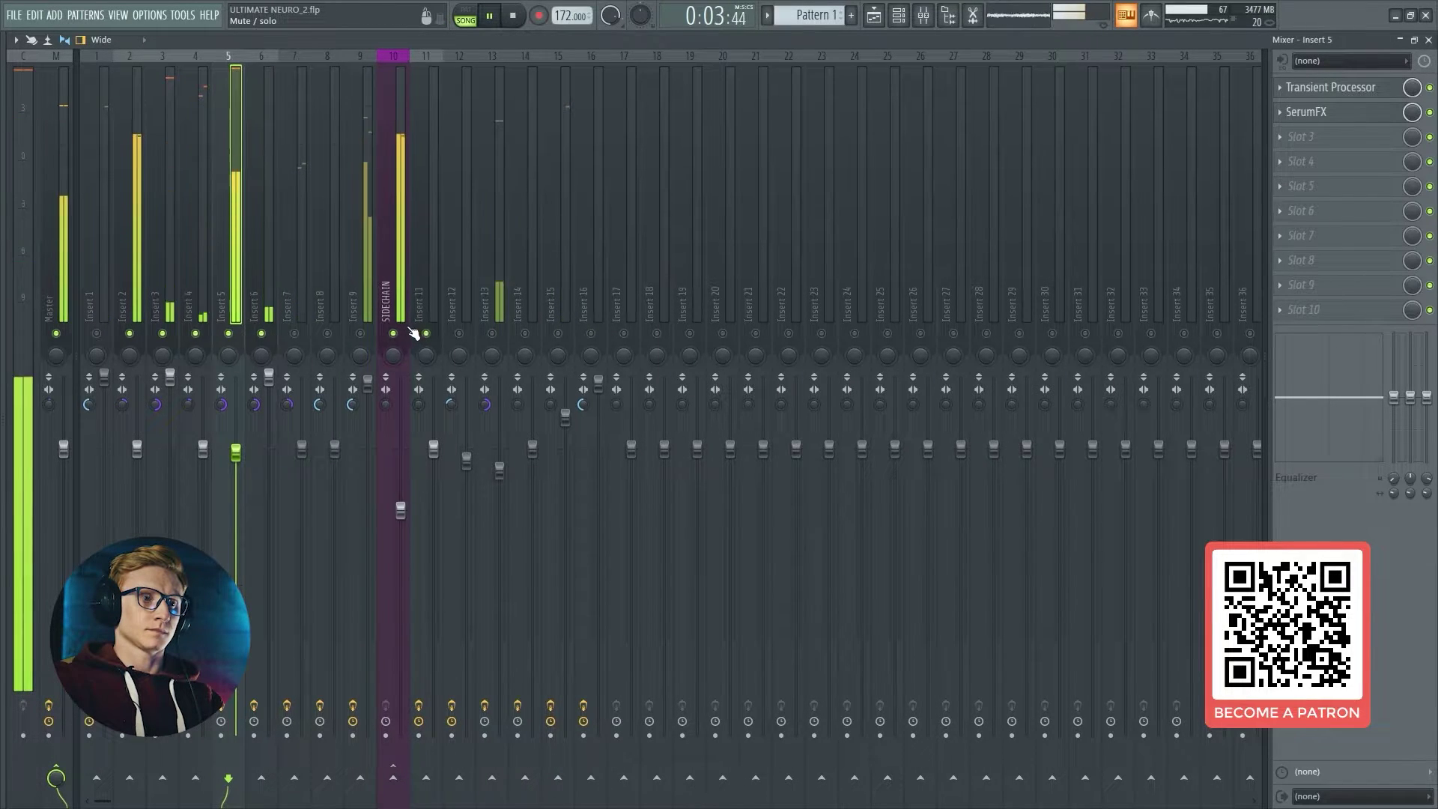
click(139, 210)
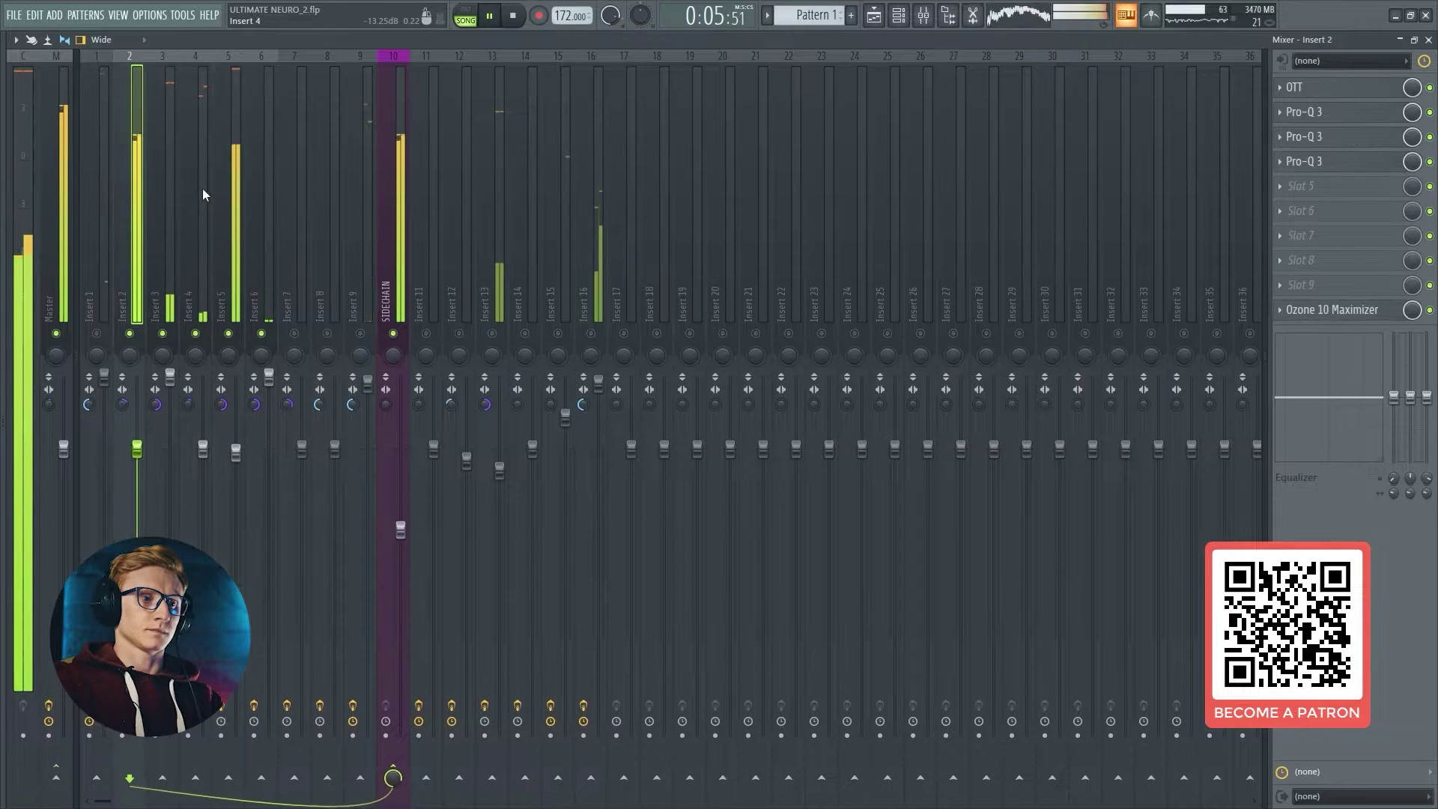
click(514, 21)
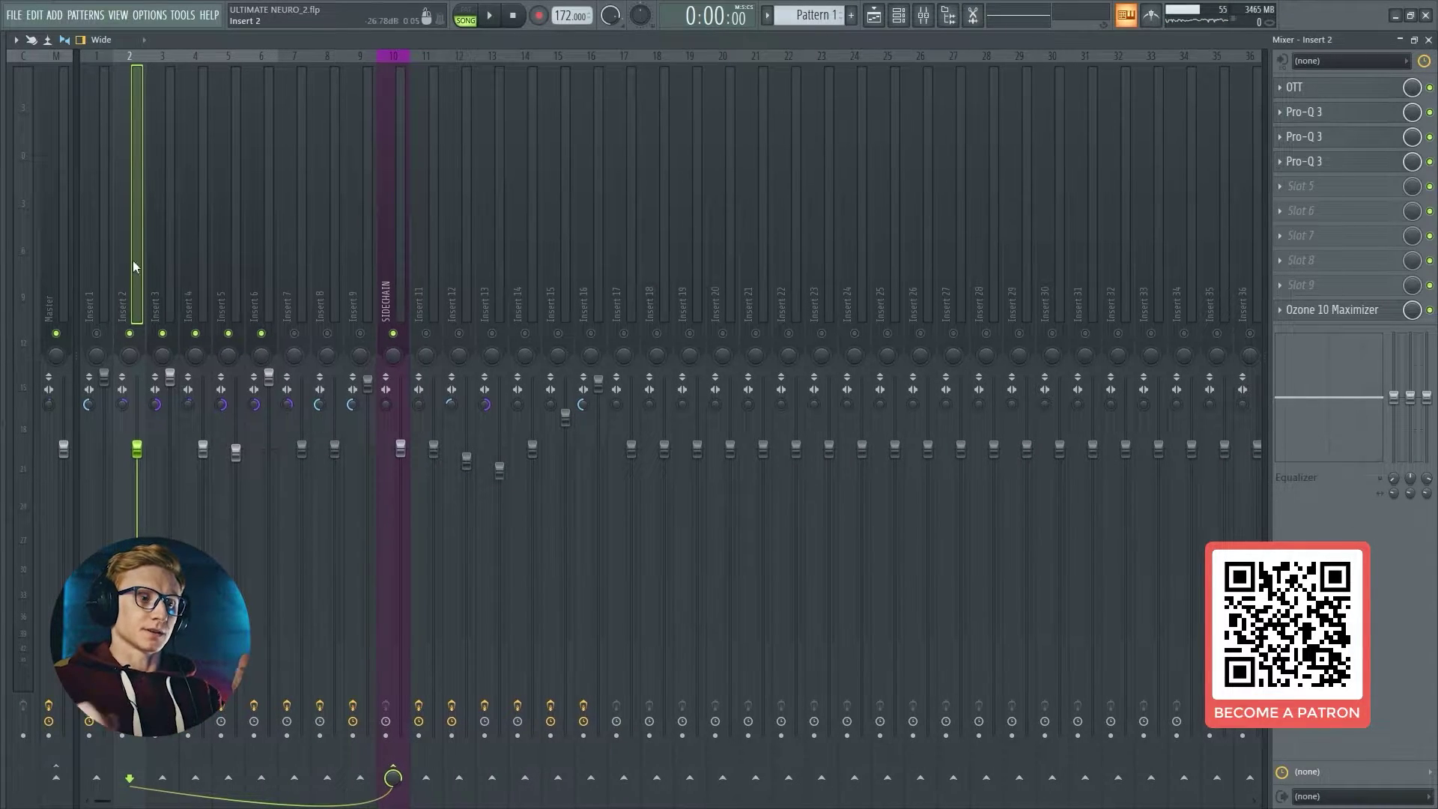
click(109, 275)
click(127, 283)
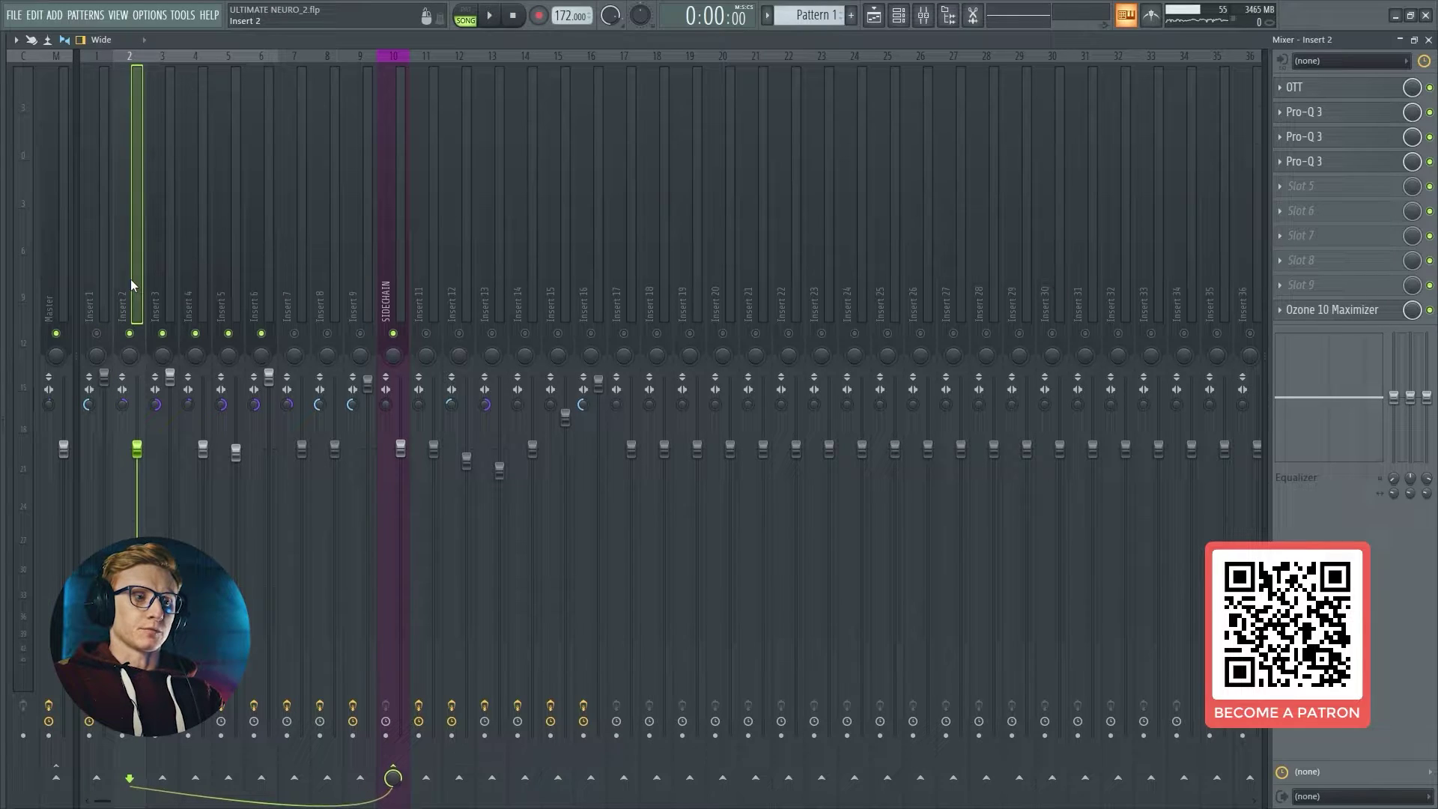
Step: Switch to the playlist and play the arrangement with Track 2 muted and unmuted to compare
click(1428, 40)
key(F6)
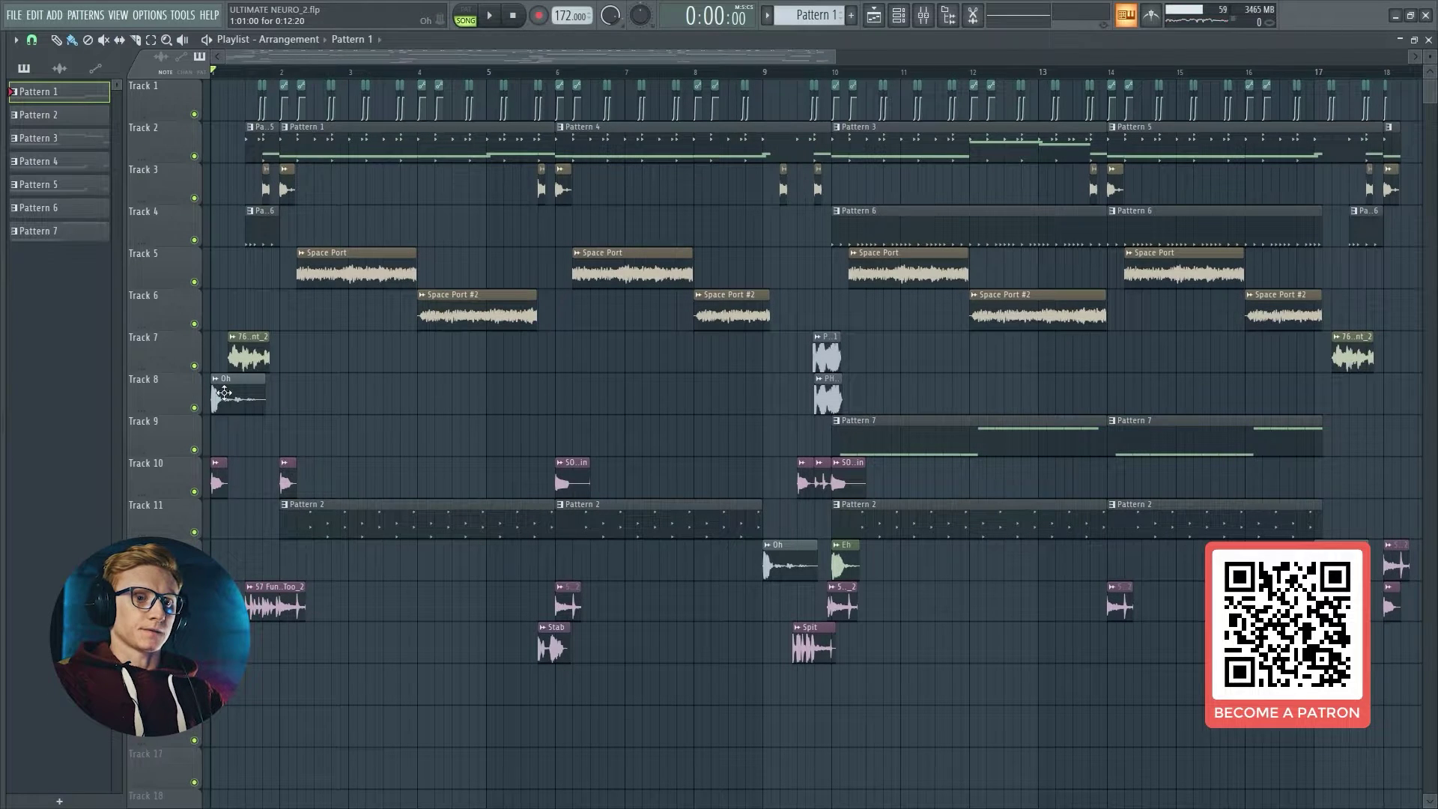
click(194, 157)
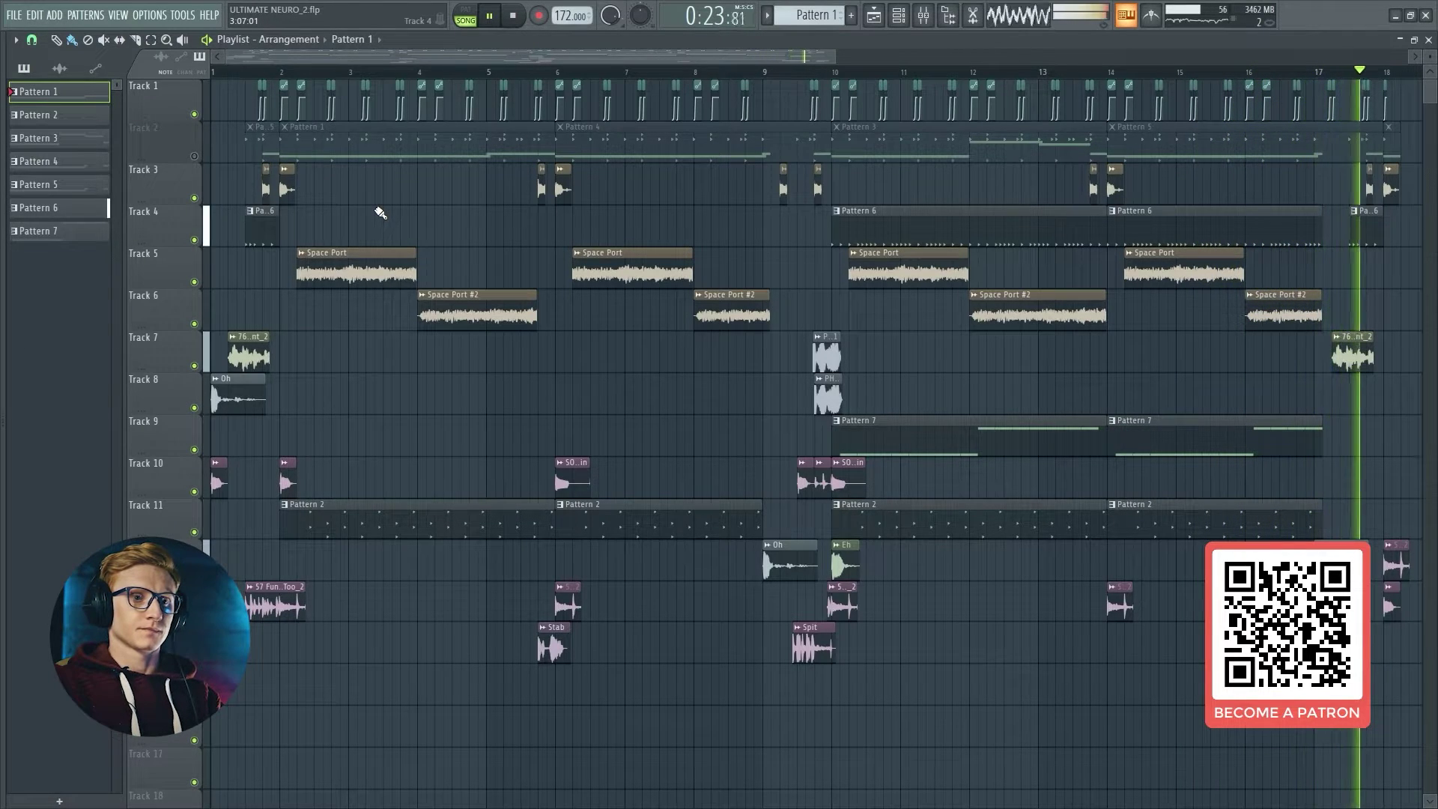
key(space)
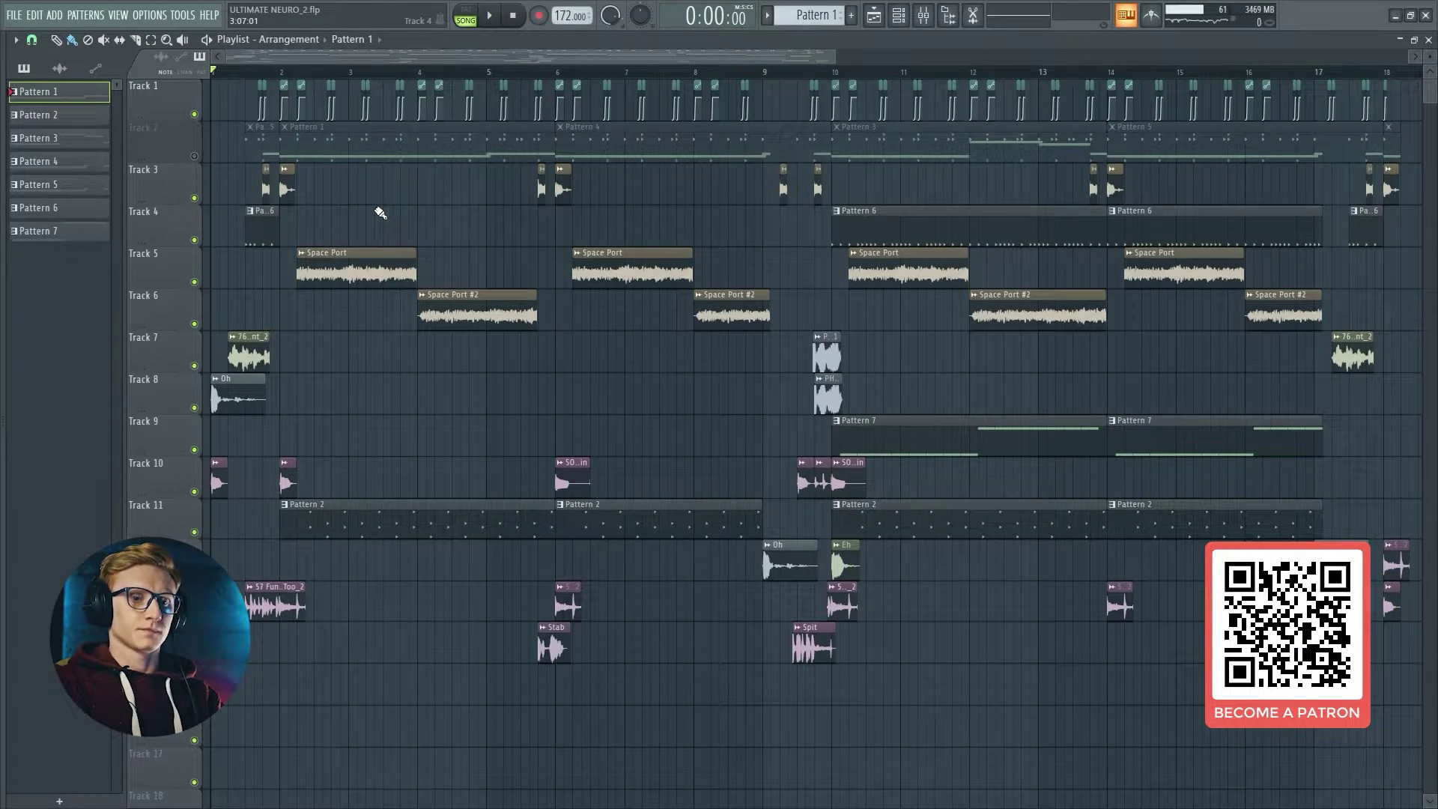
click(194, 156)
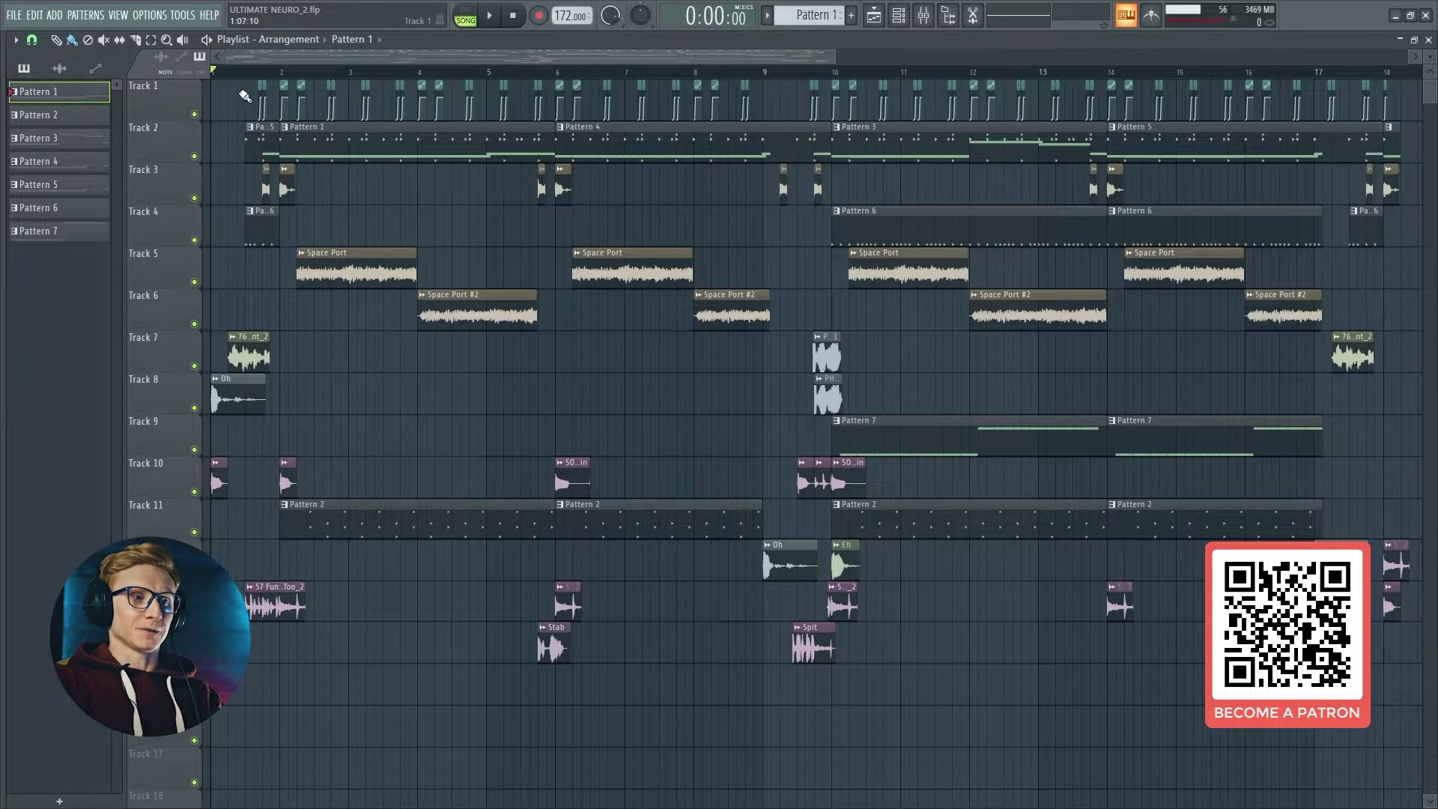
key(space)
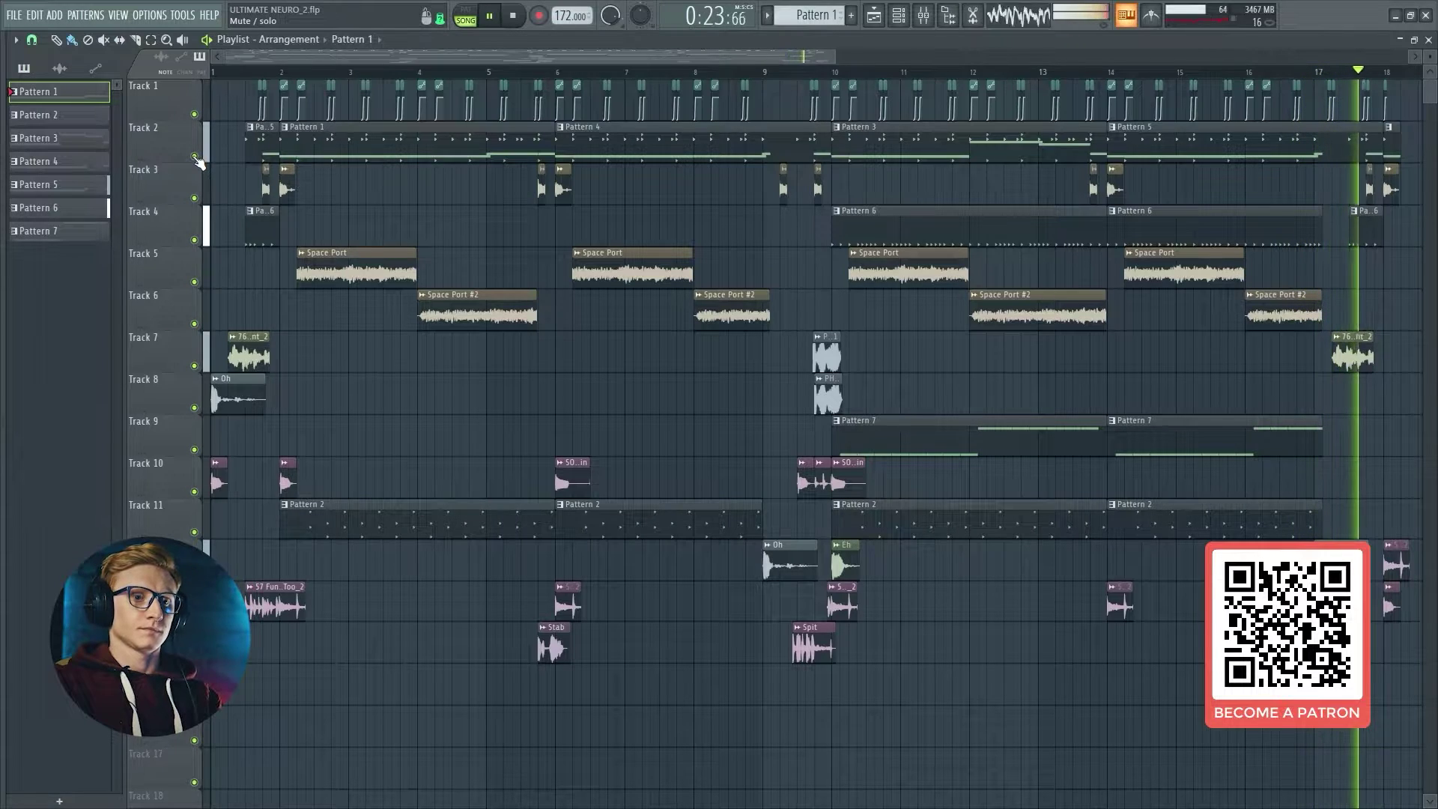
key(space)
Step: Mute every playlist track containing clips except Tracks 1 and 3, and play those two alone
click(194, 157)
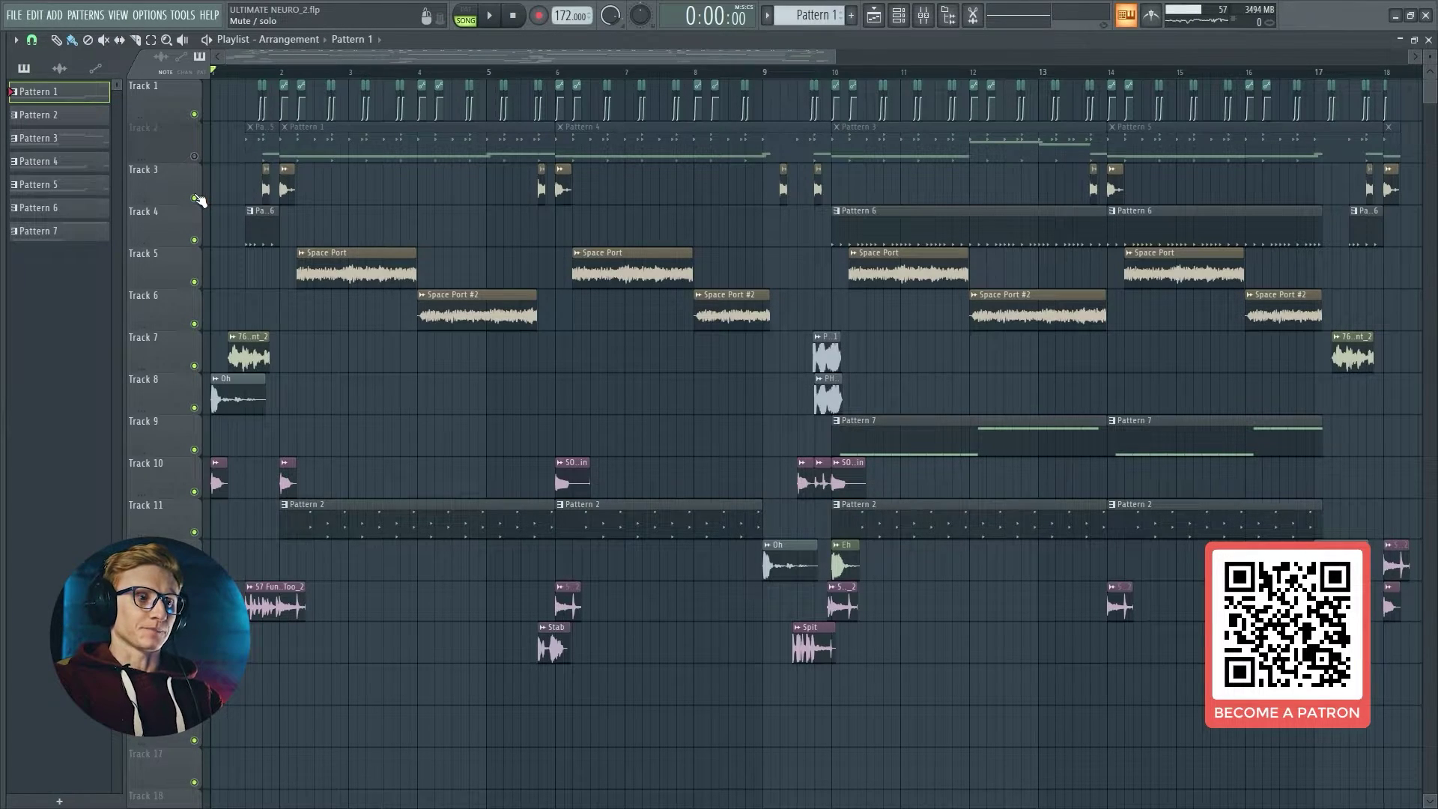
click(194, 241)
click(195, 283)
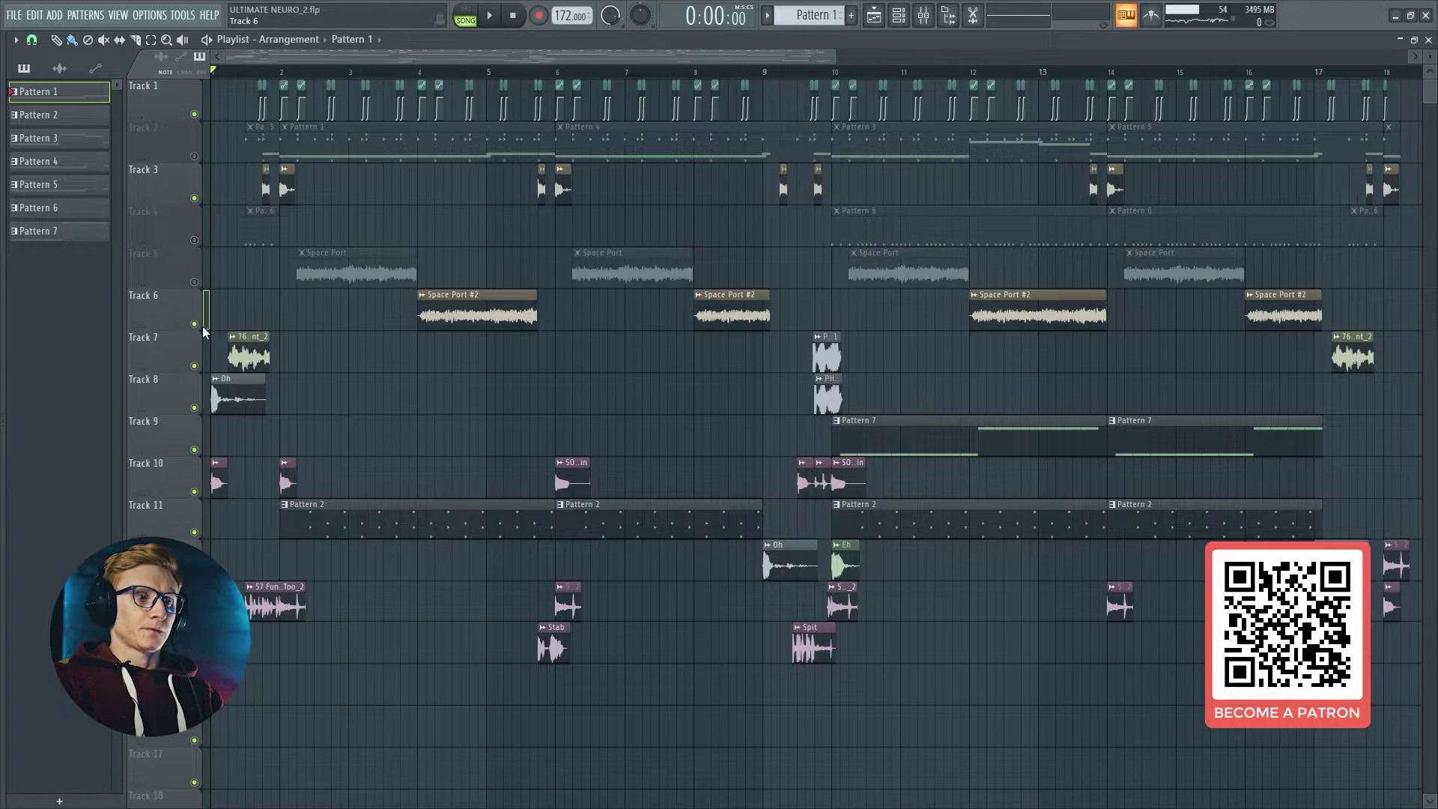
click(194, 324)
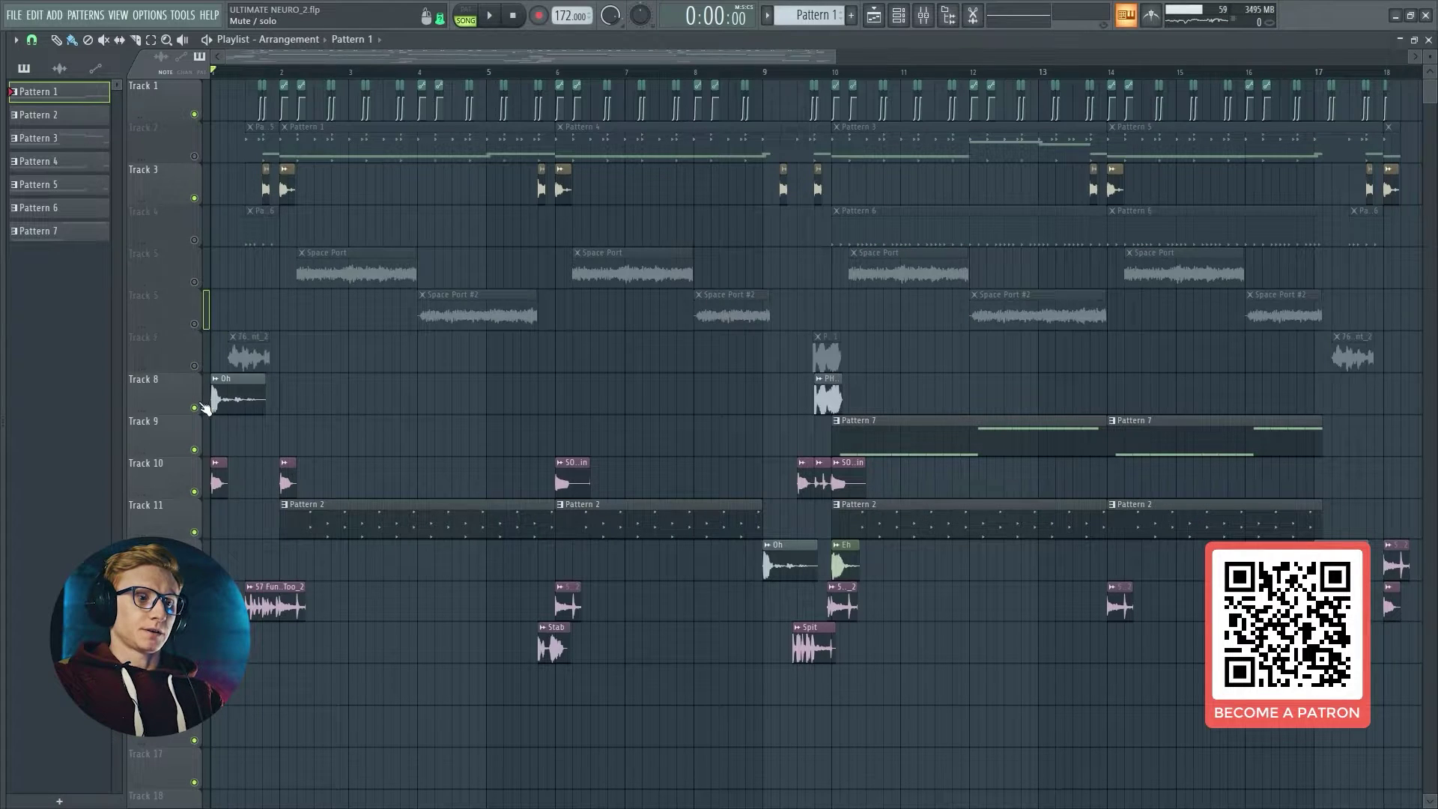
click(195, 408)
click(195, 450)
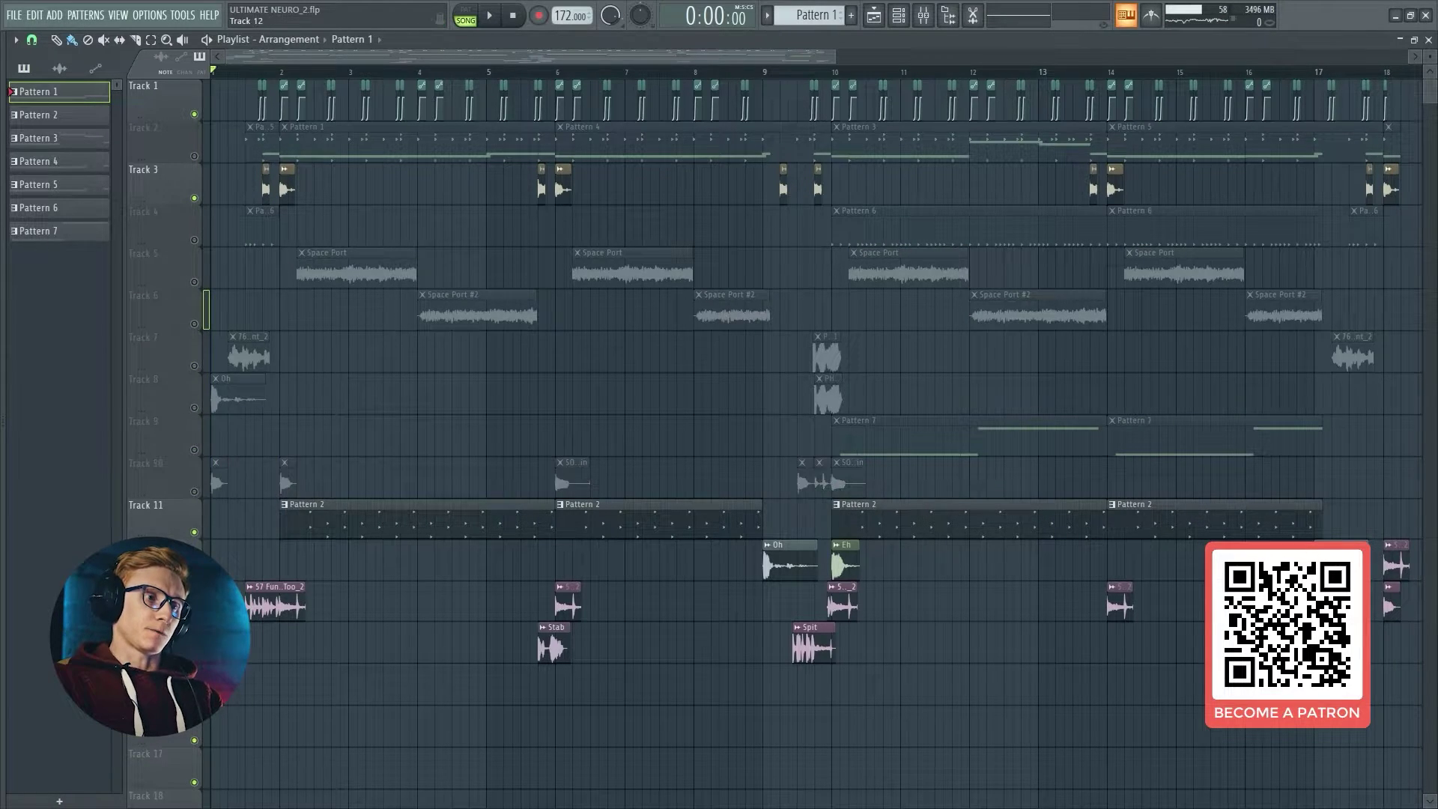
click(194, 532)
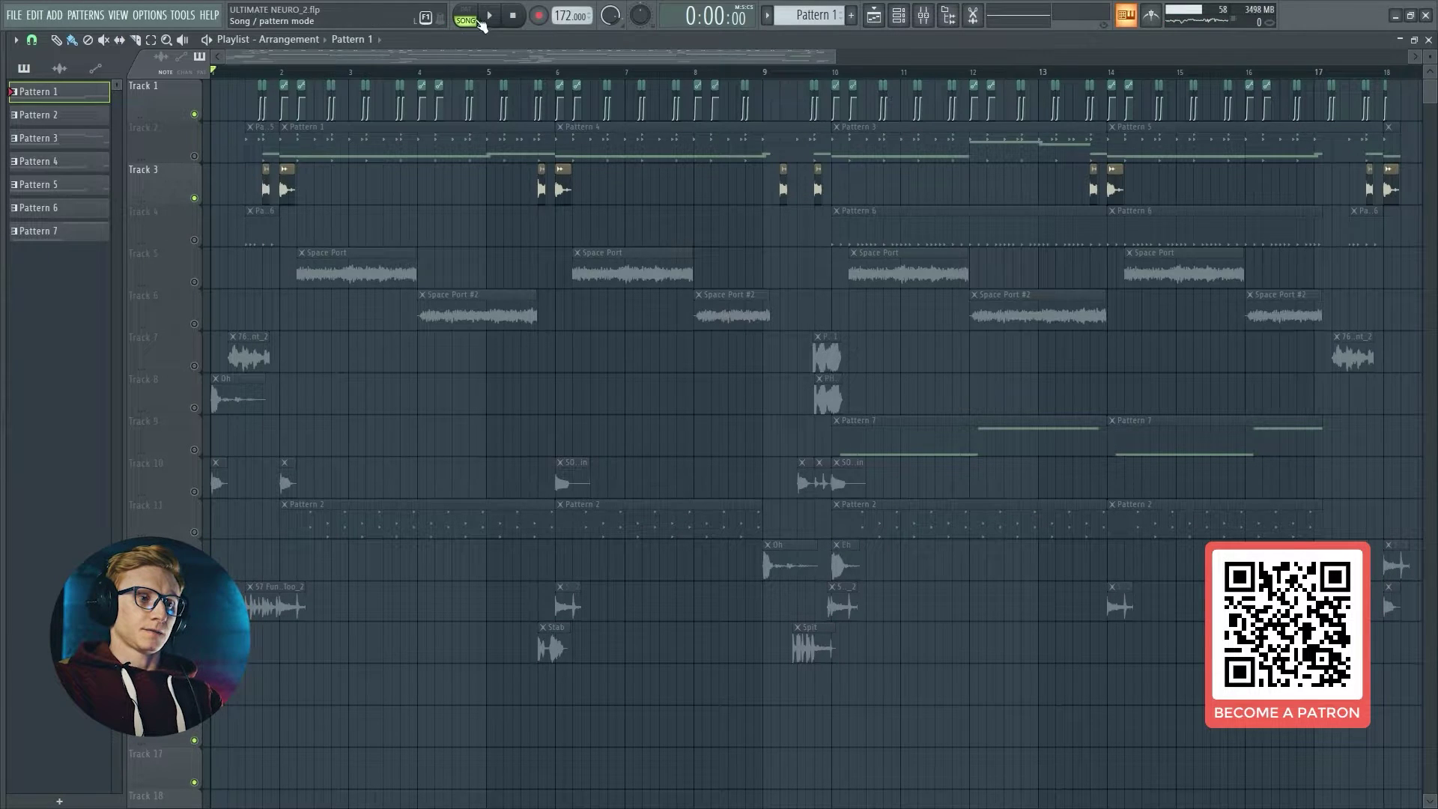
click(502, 13)
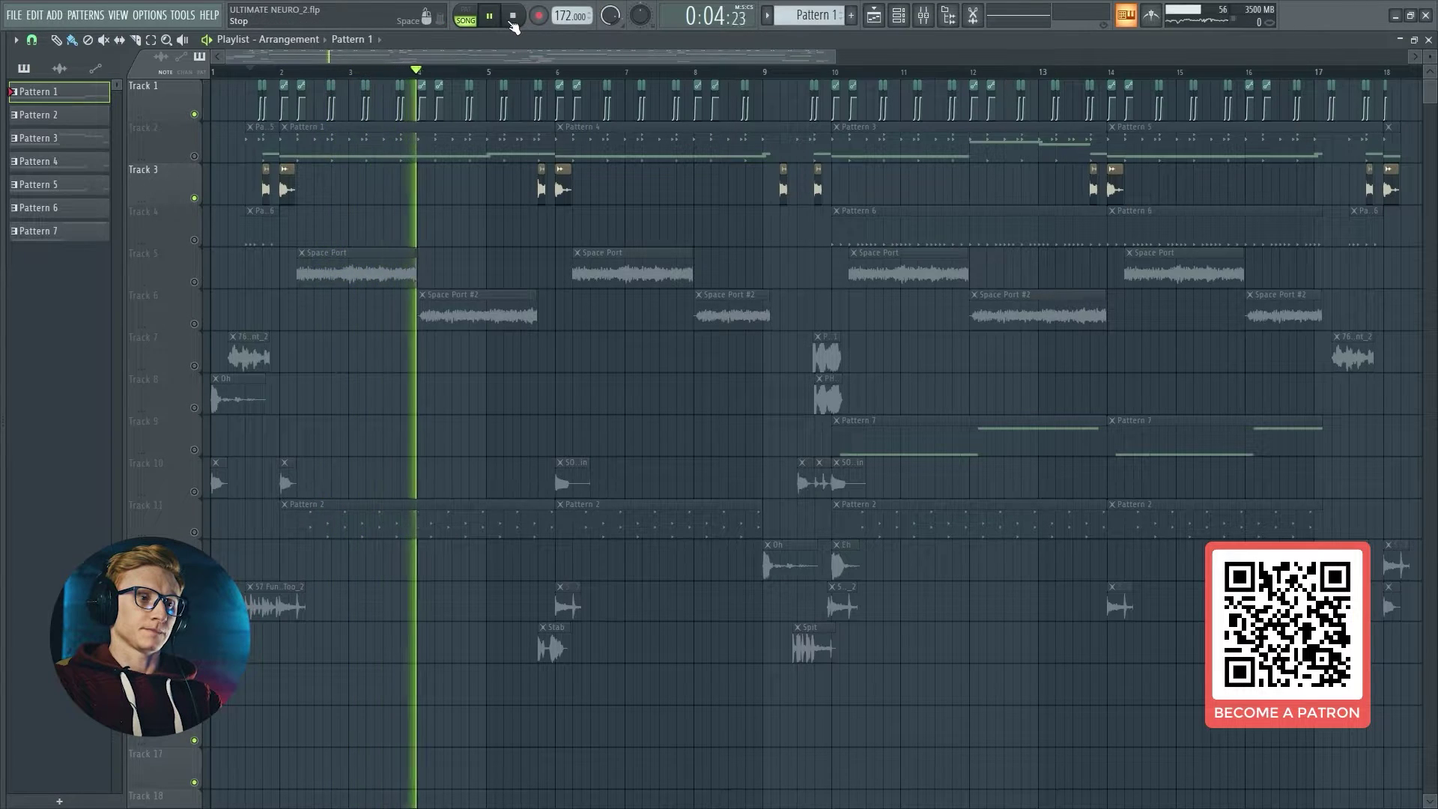
key(space)
Step: Unmute Track 2 and play it together with Tracks 1 and 3
click(194, 156)
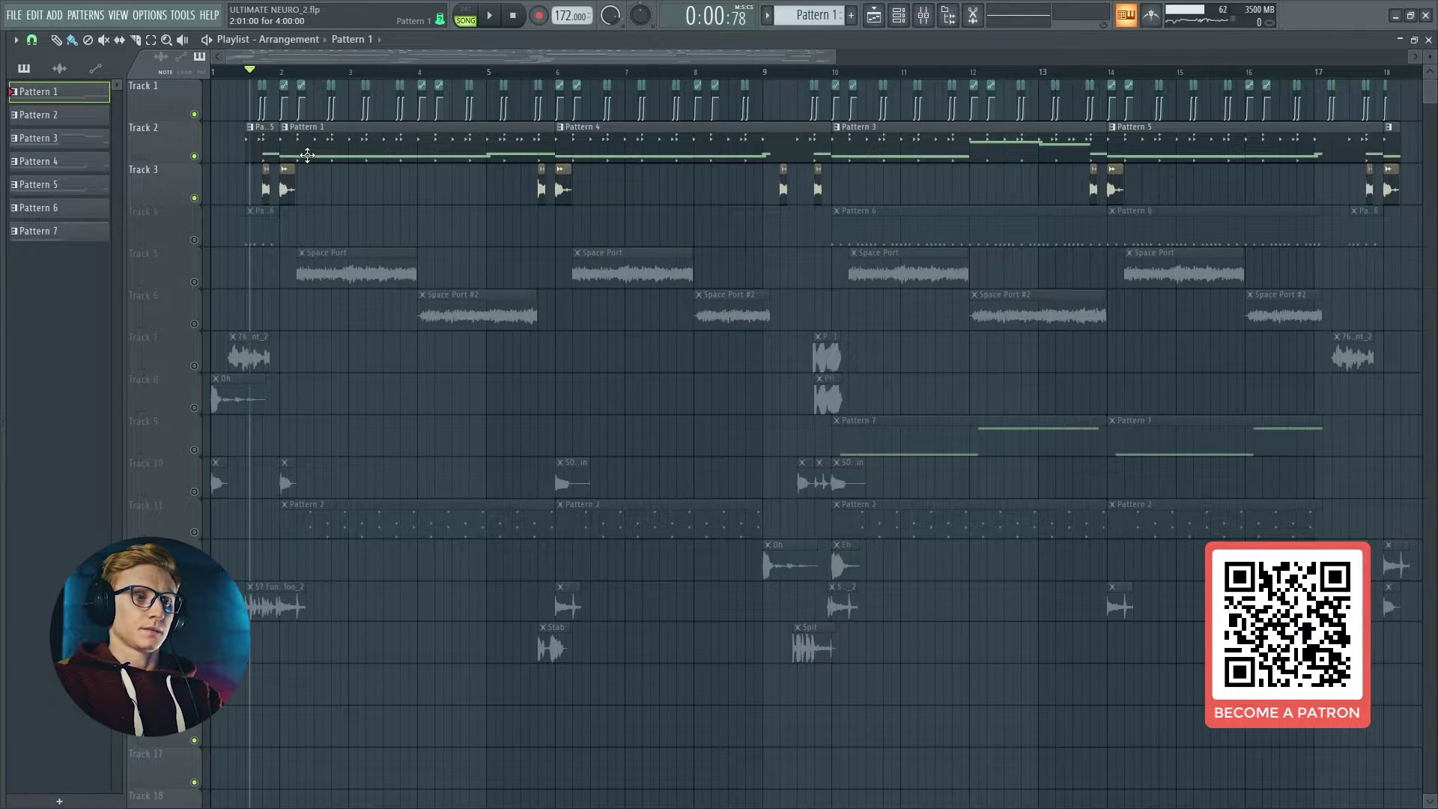
click(491, 21)
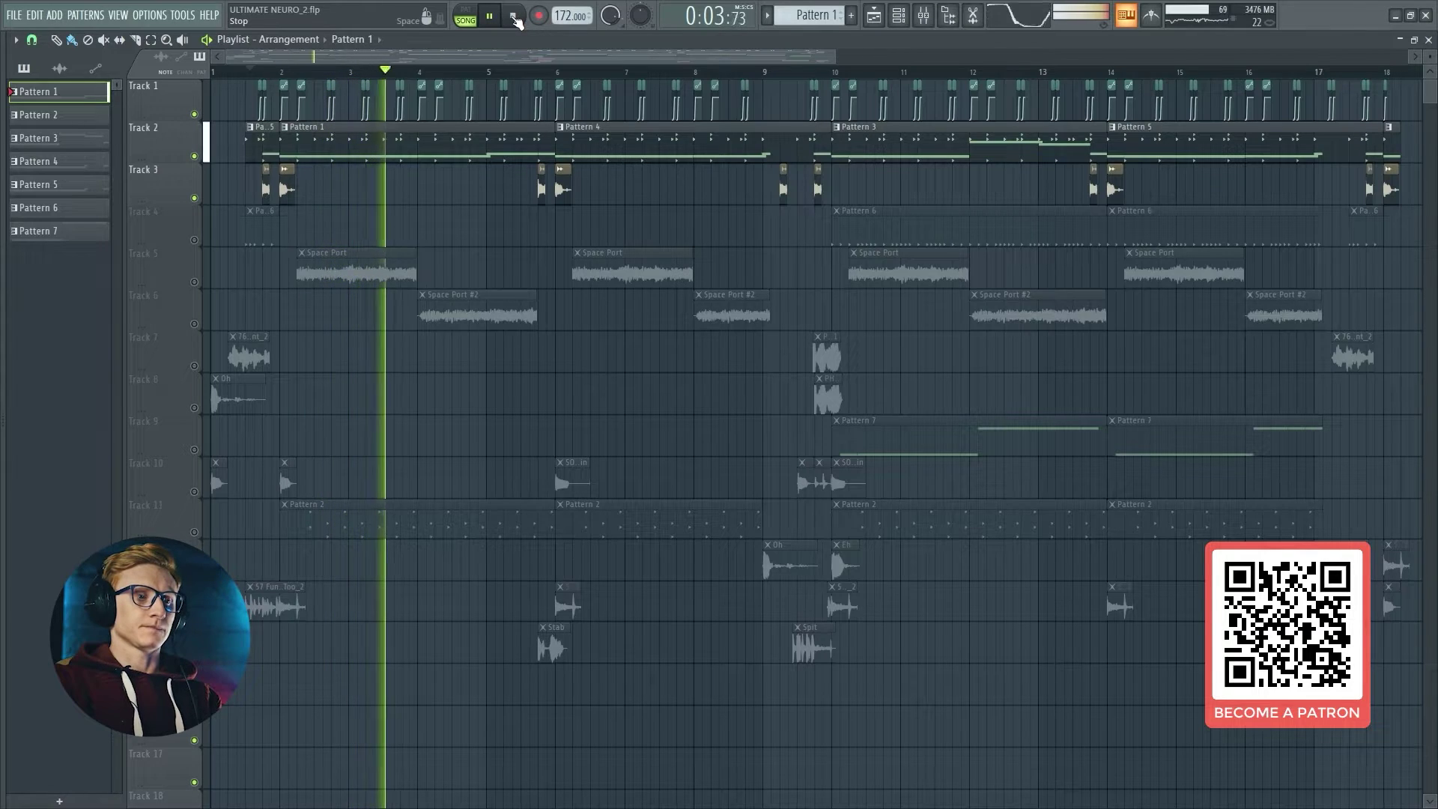
click(514, 18)
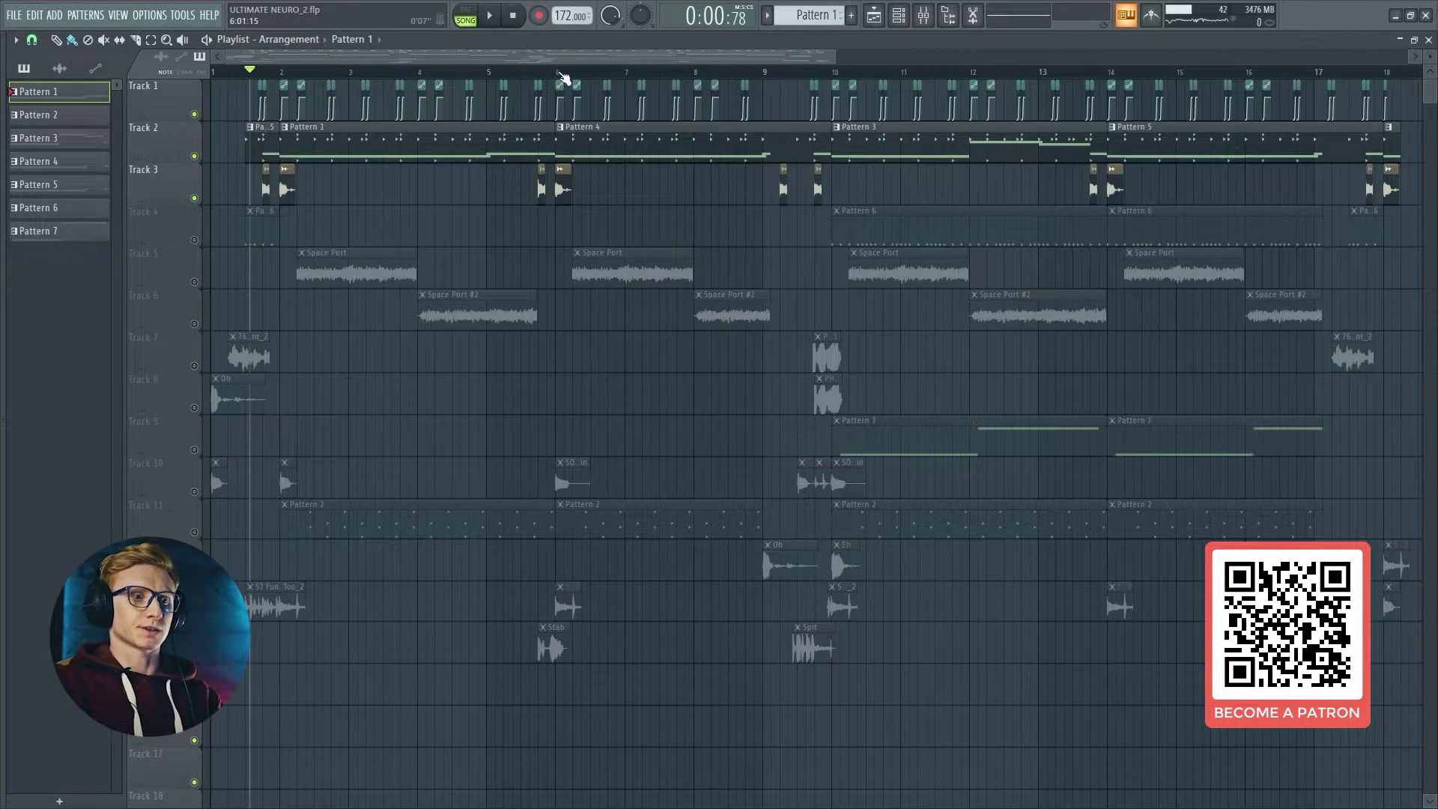
click(493, 18)
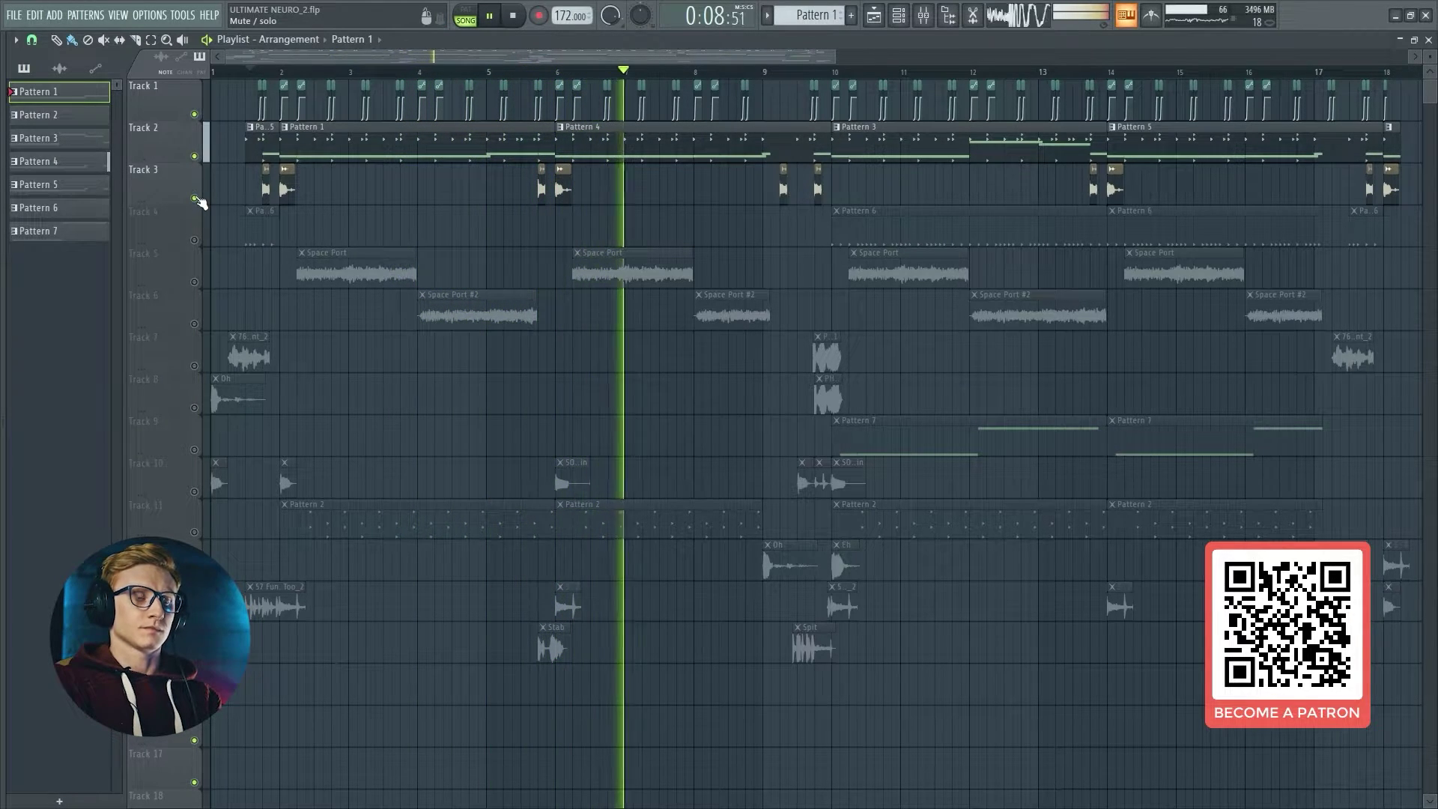
key(space)
Step: Play the opening bars with Track 3 muted and unmuted to compare its contribution
click(195, 199)
key(space)
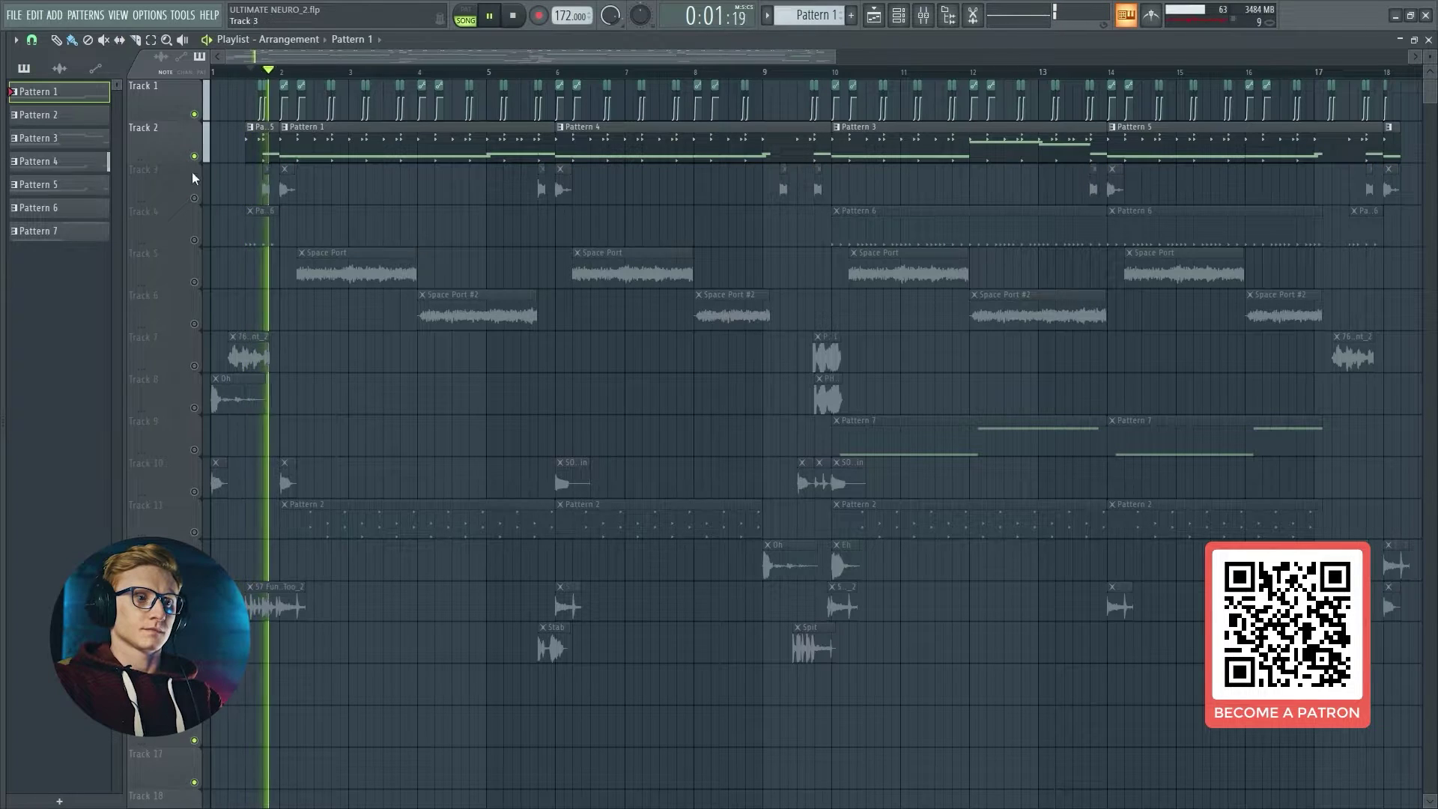
click(194, 198)
key(space)
key(space)
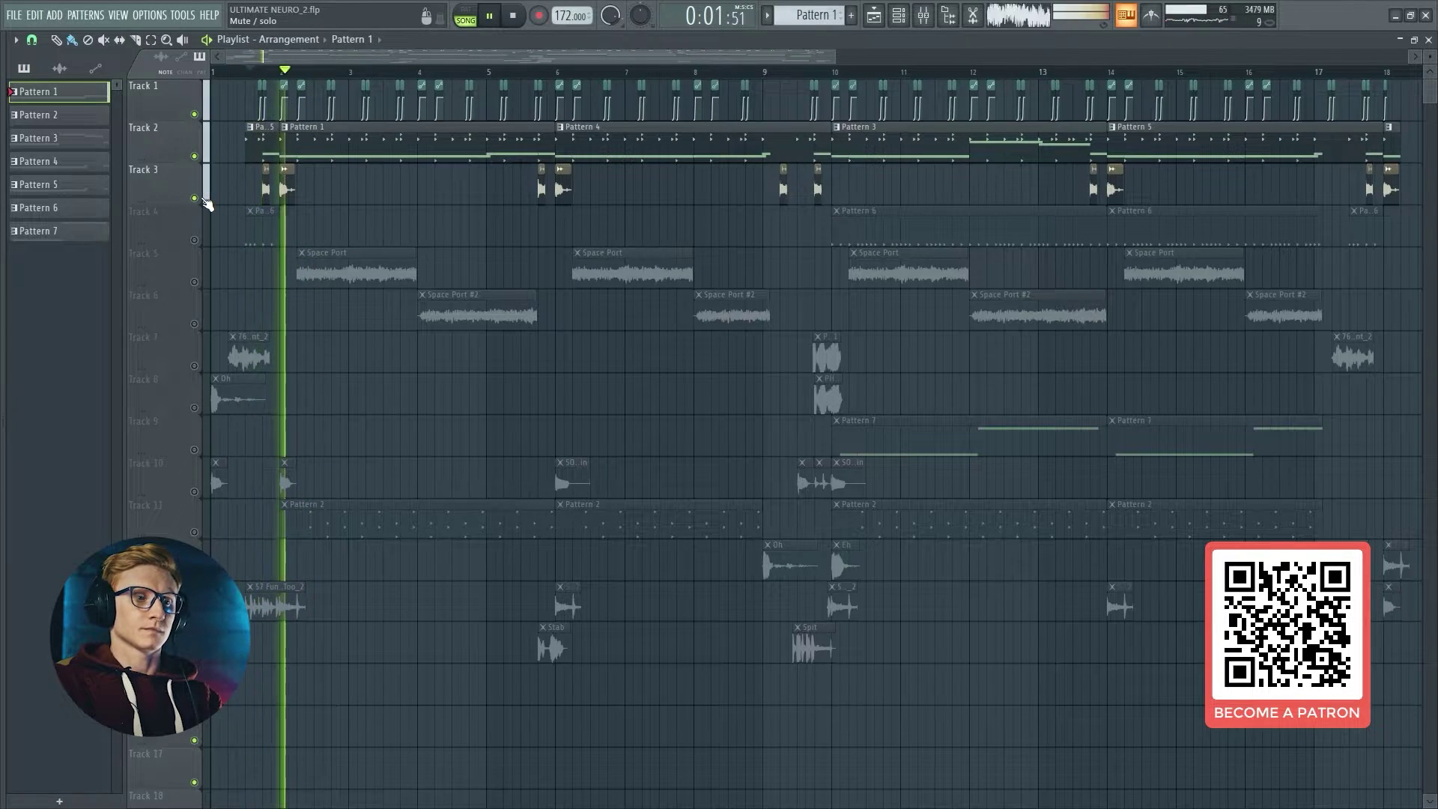
key(space)
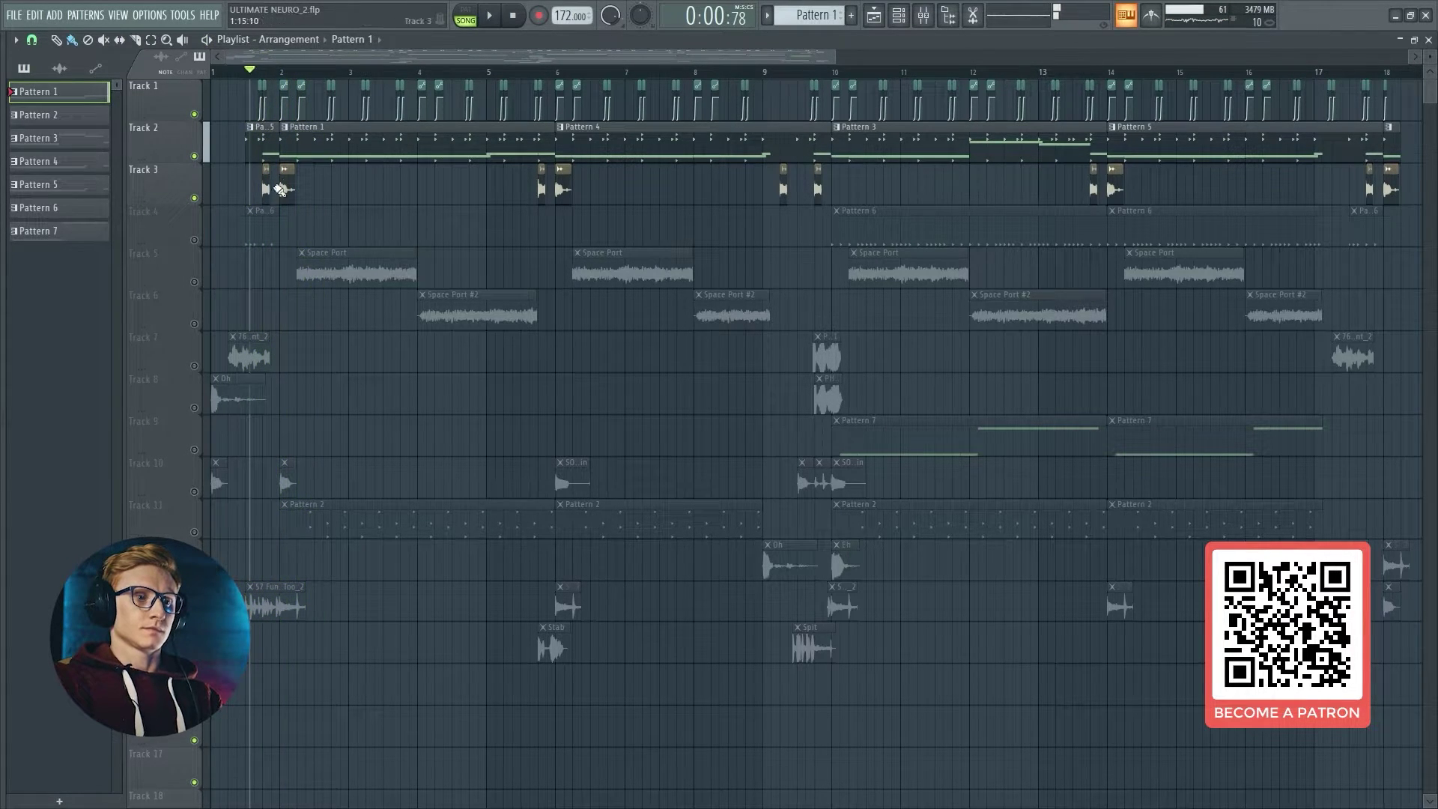
Step: Open the funk guitar loop clip on Track 3, bypass all Insert 1 effects to play it dry, and re-enable MATTER-001
double_click(290, 185)
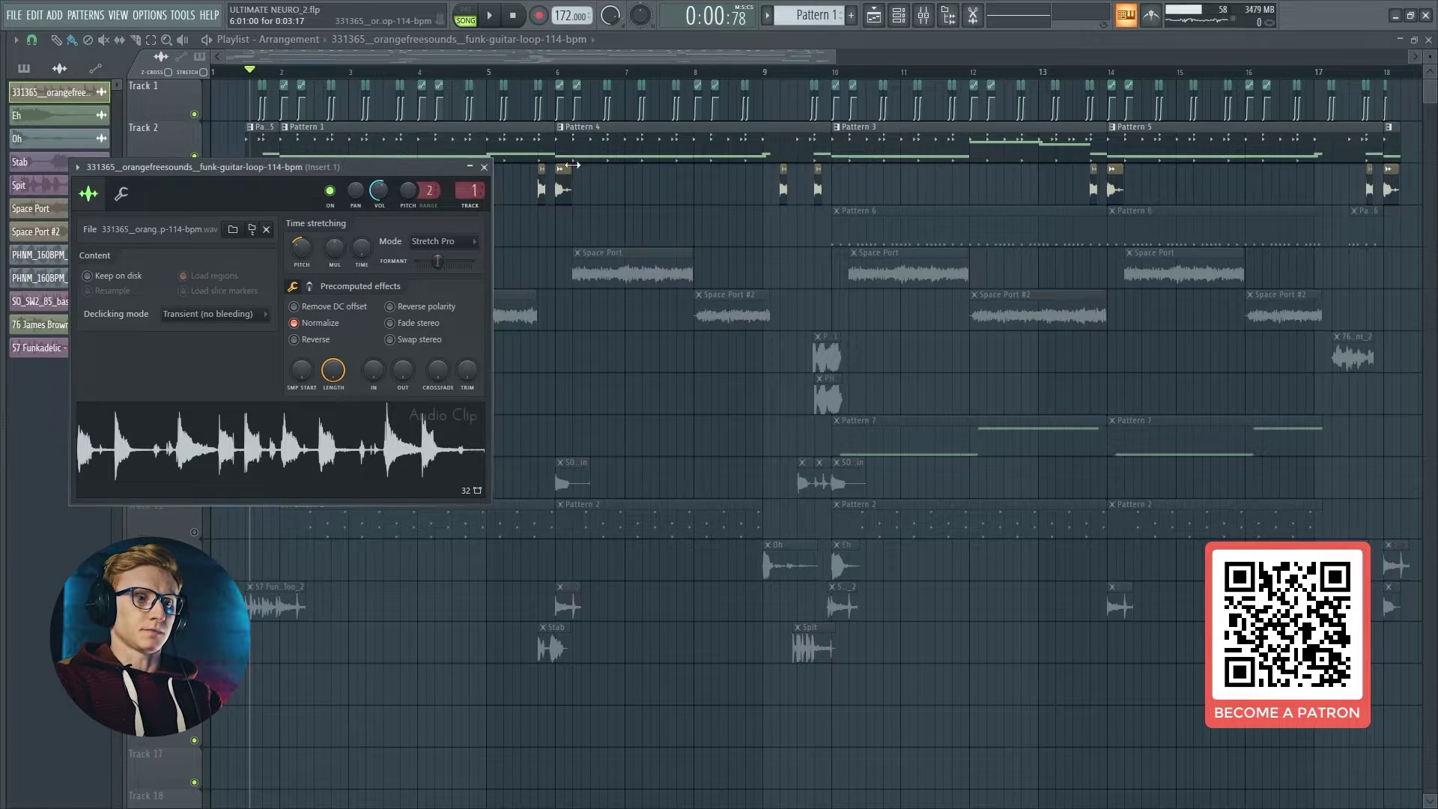
click(892, 23)
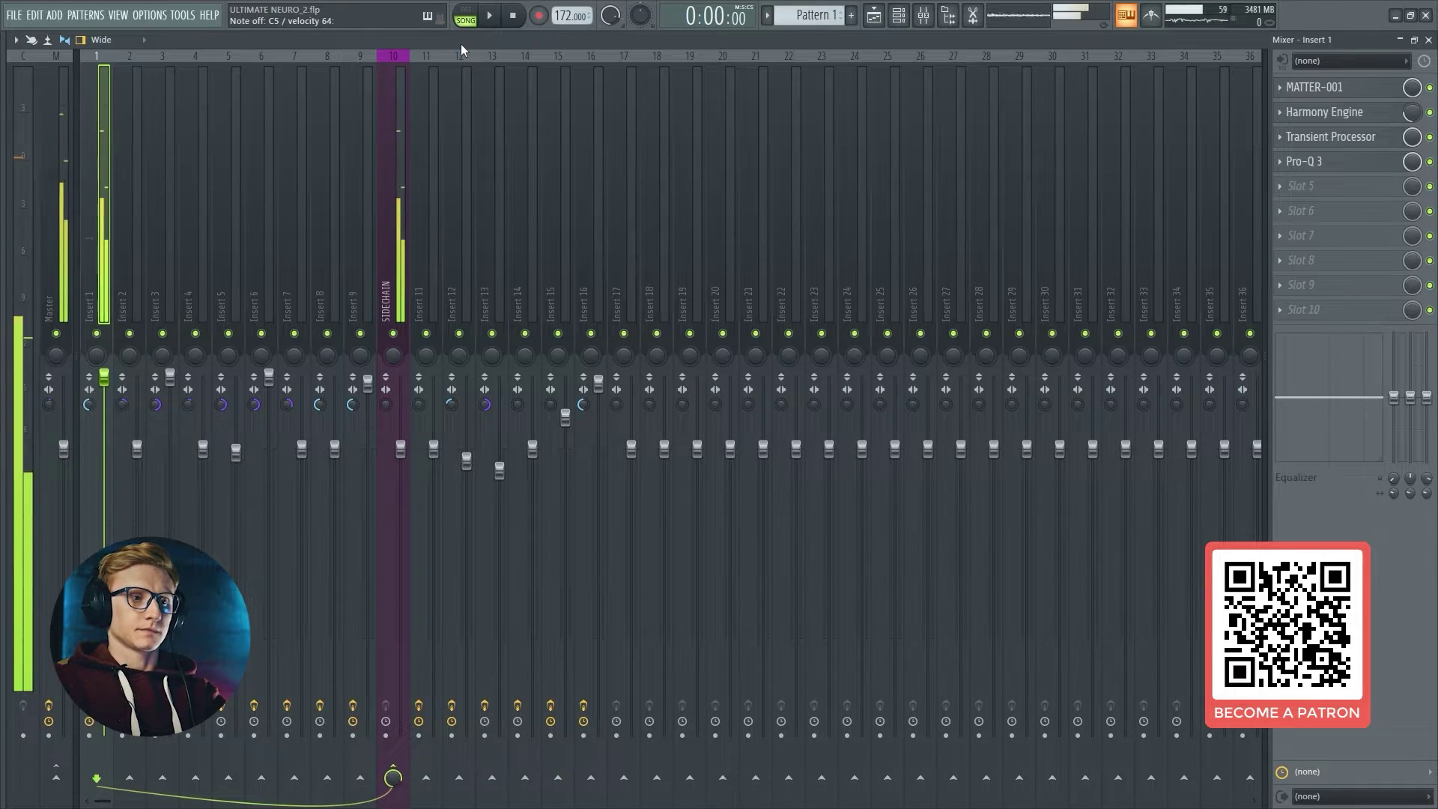
click(525, 19)
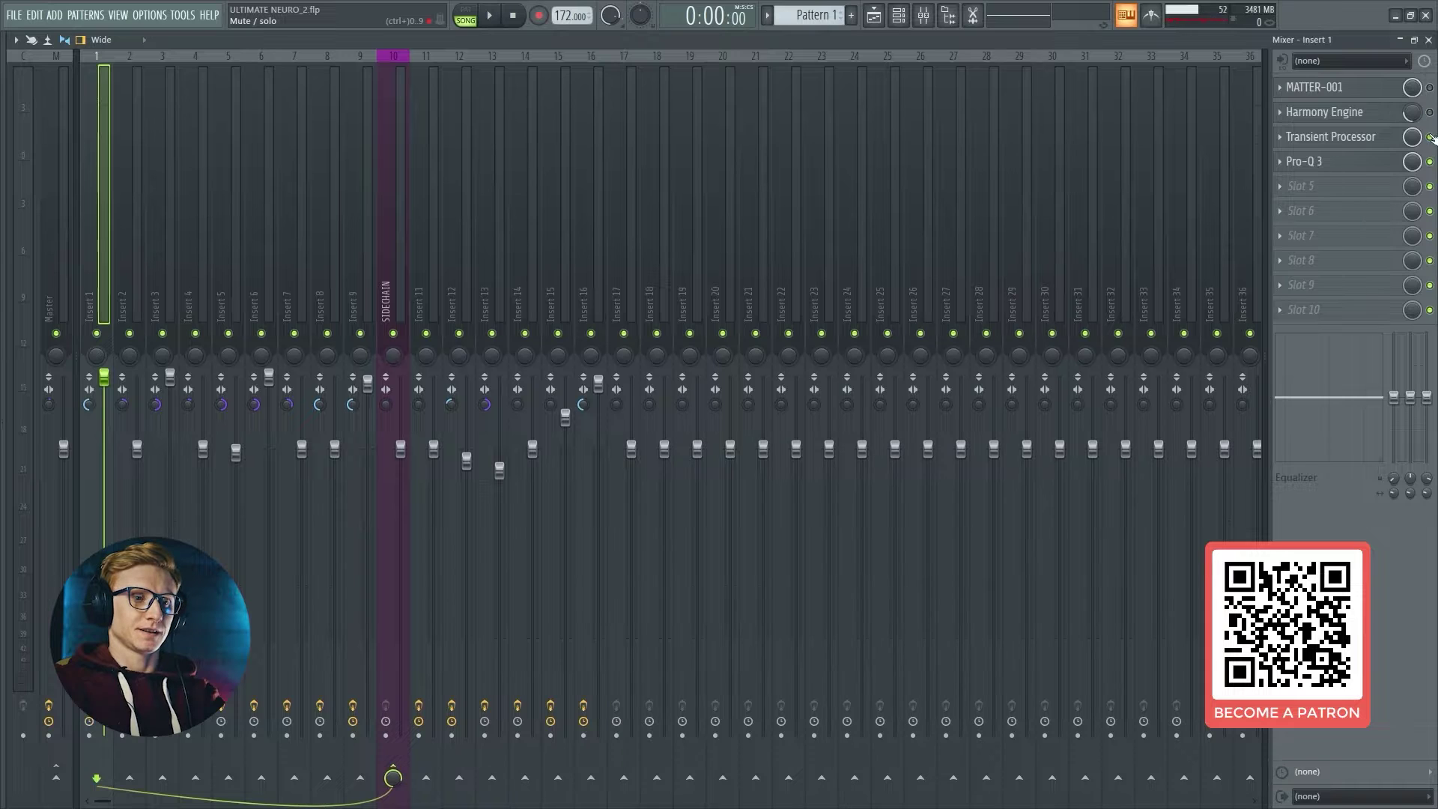
key(space)
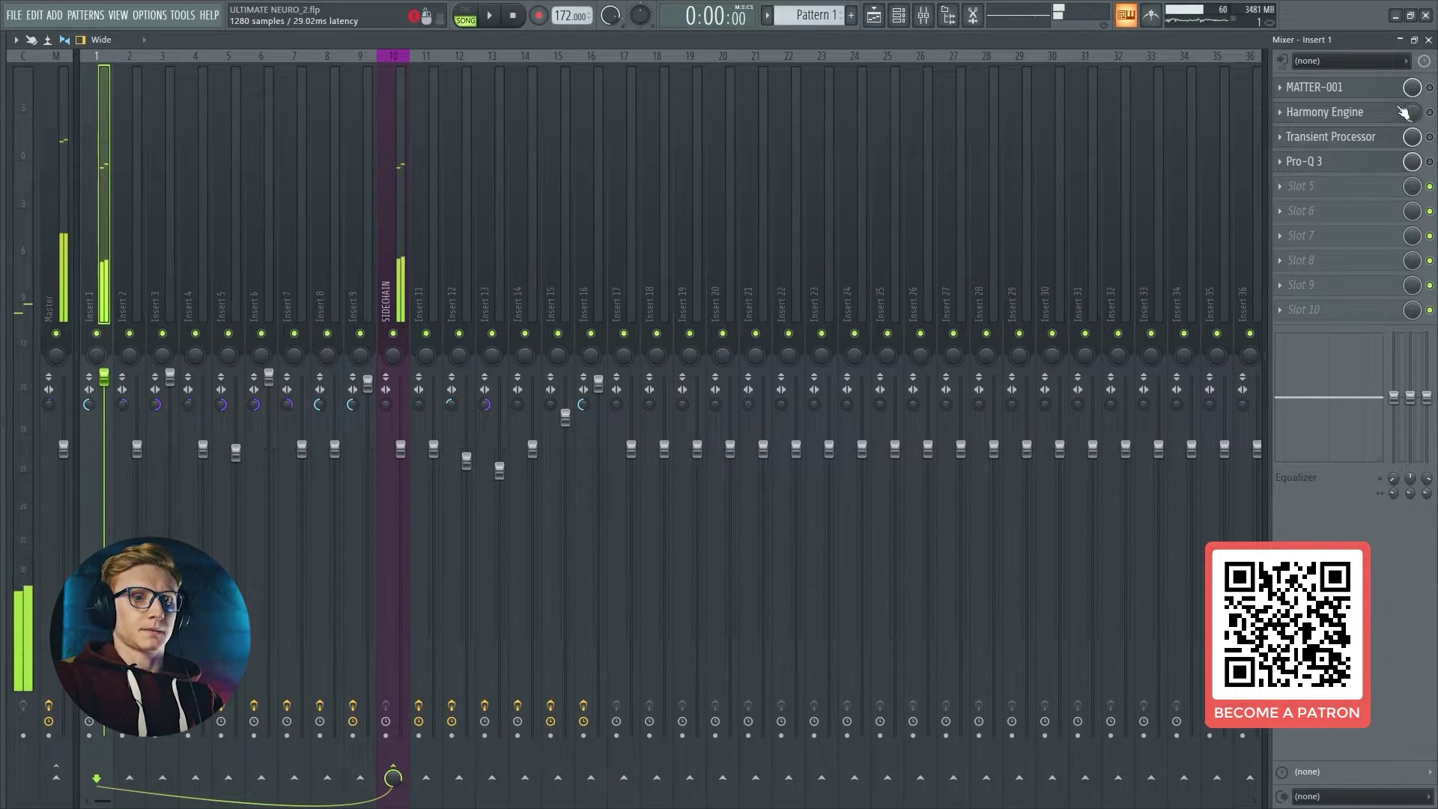
key(space)
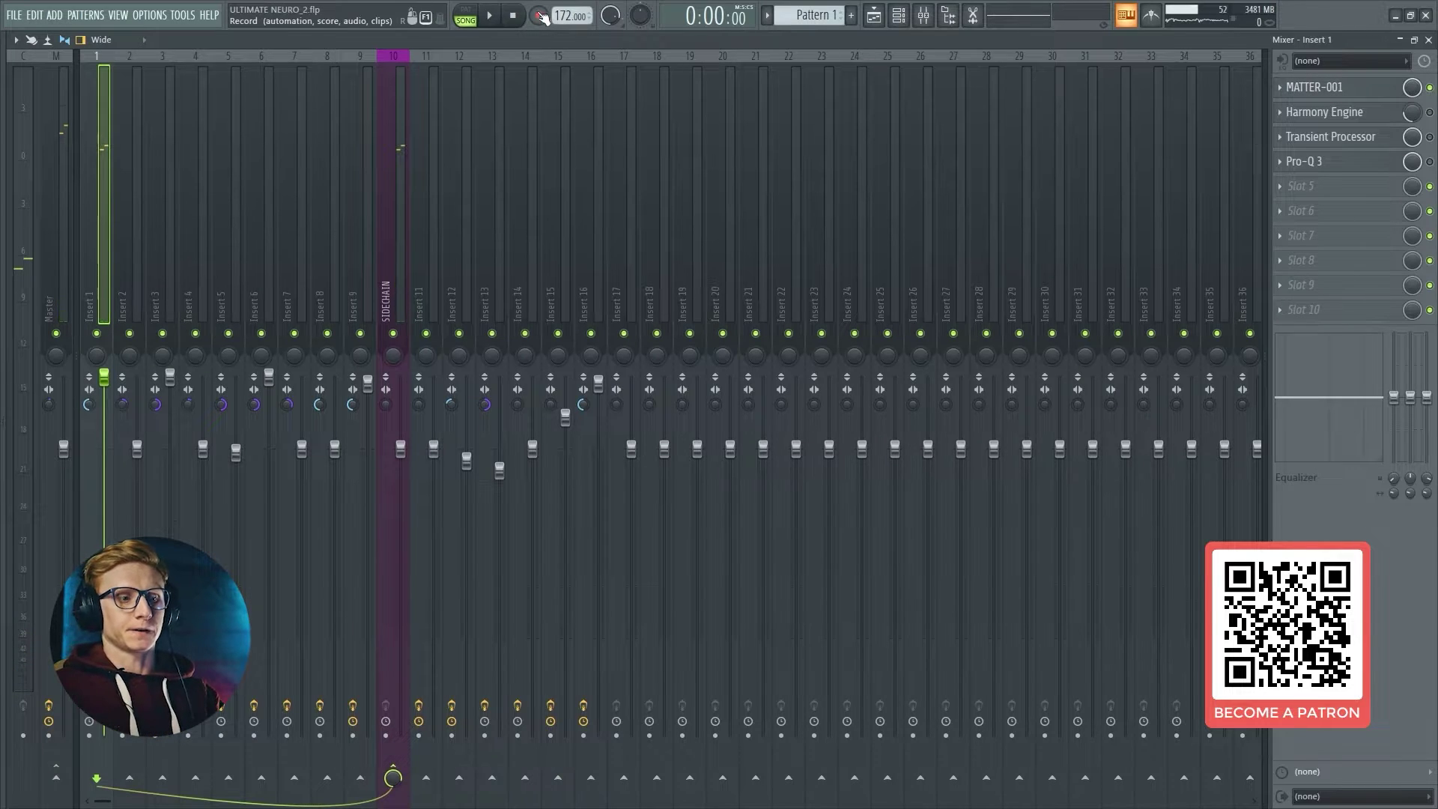
Step: Open MATTER-001 on Insert 1 and play guitar notes through it to examine its Granular Engine, Pitch and delay settings
click(1314, 86)
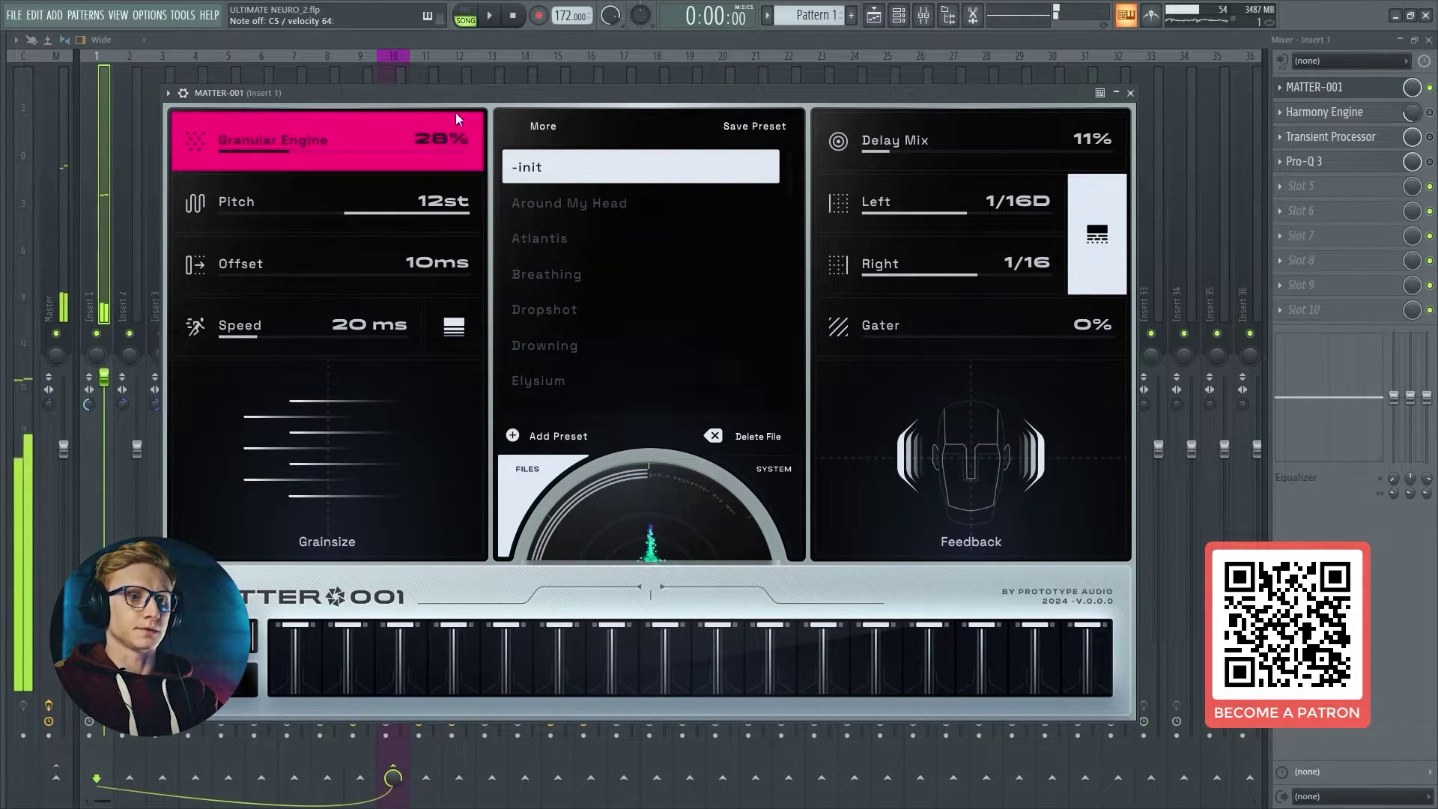
click(516, 18)
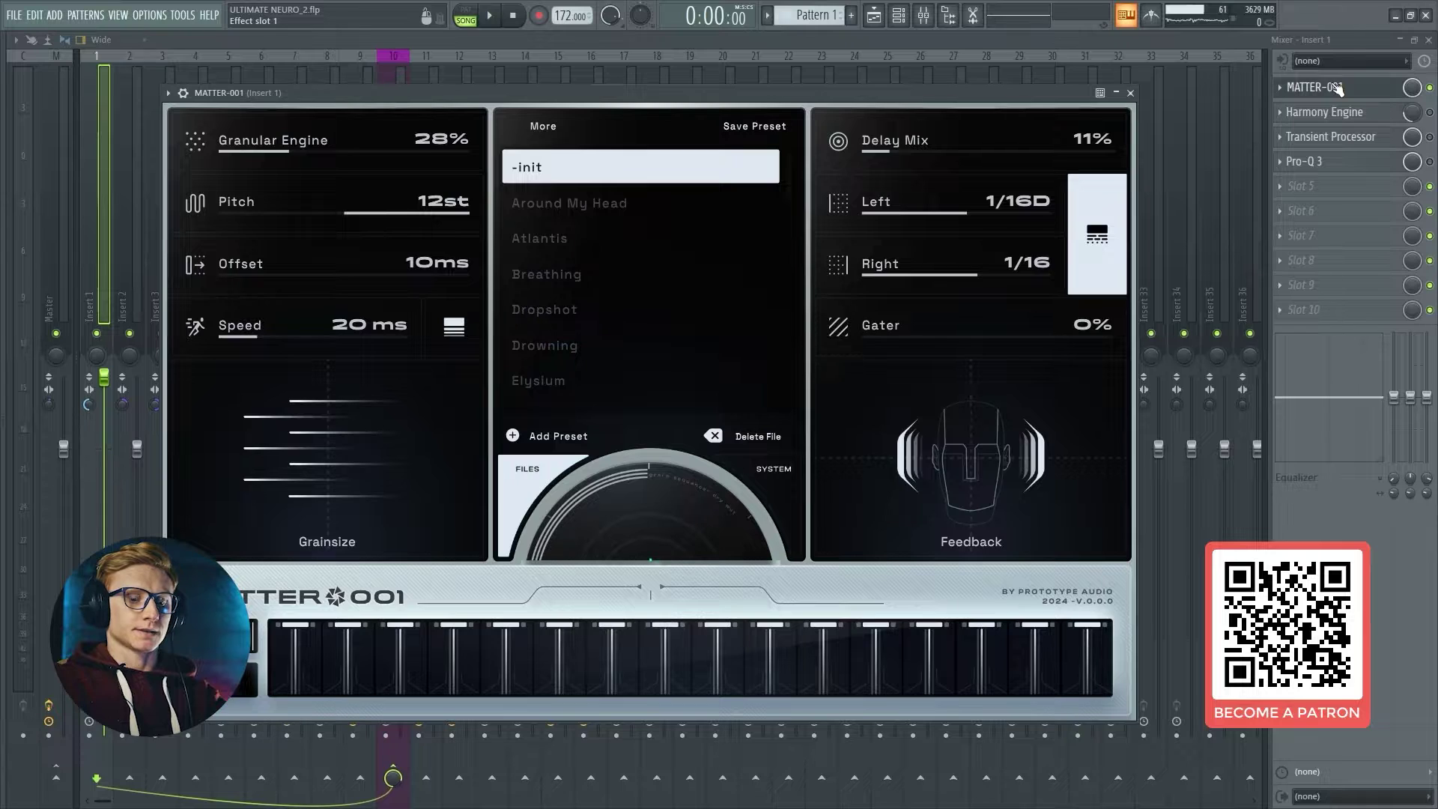
drag(654, 88, 676, 85)
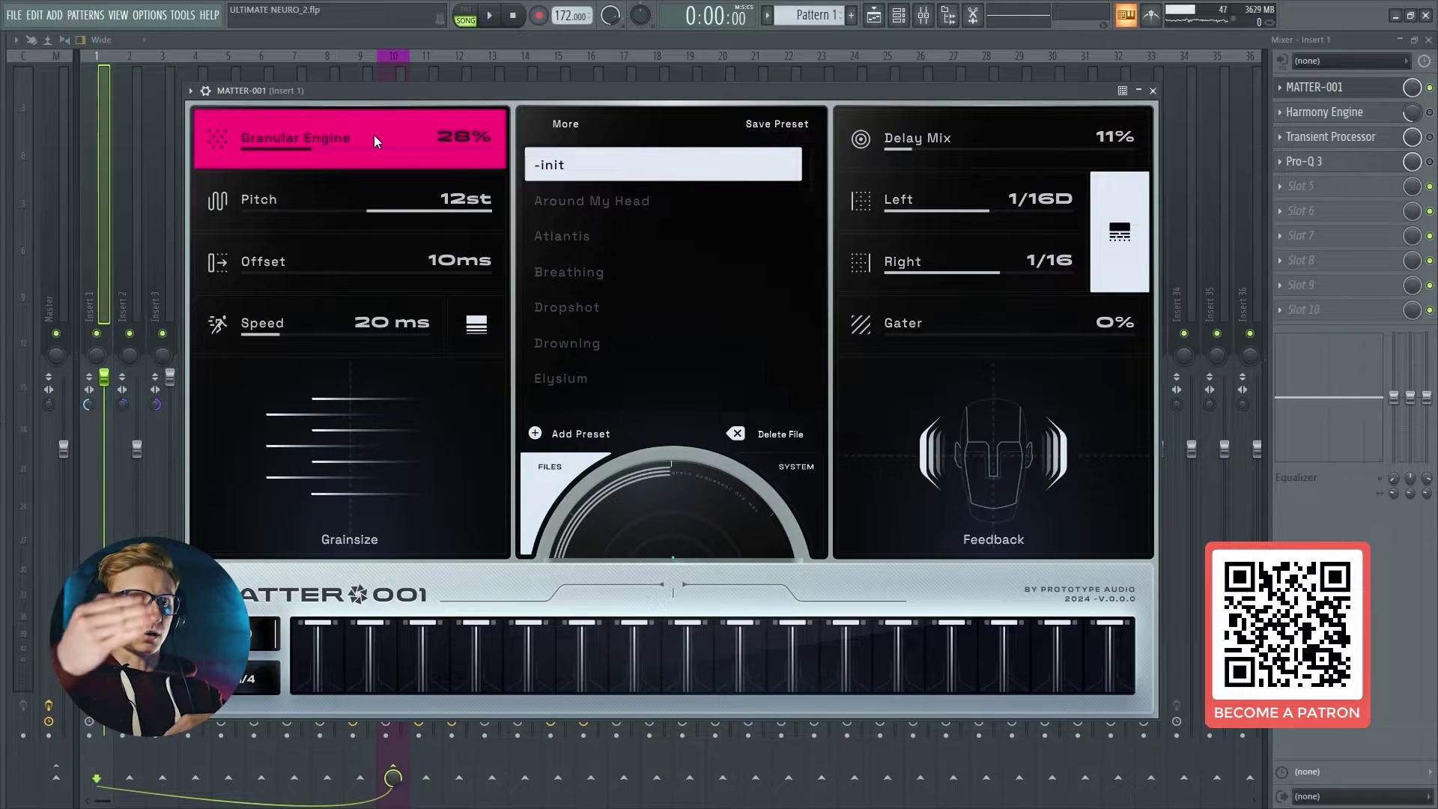
click(427, 199)
key(z)
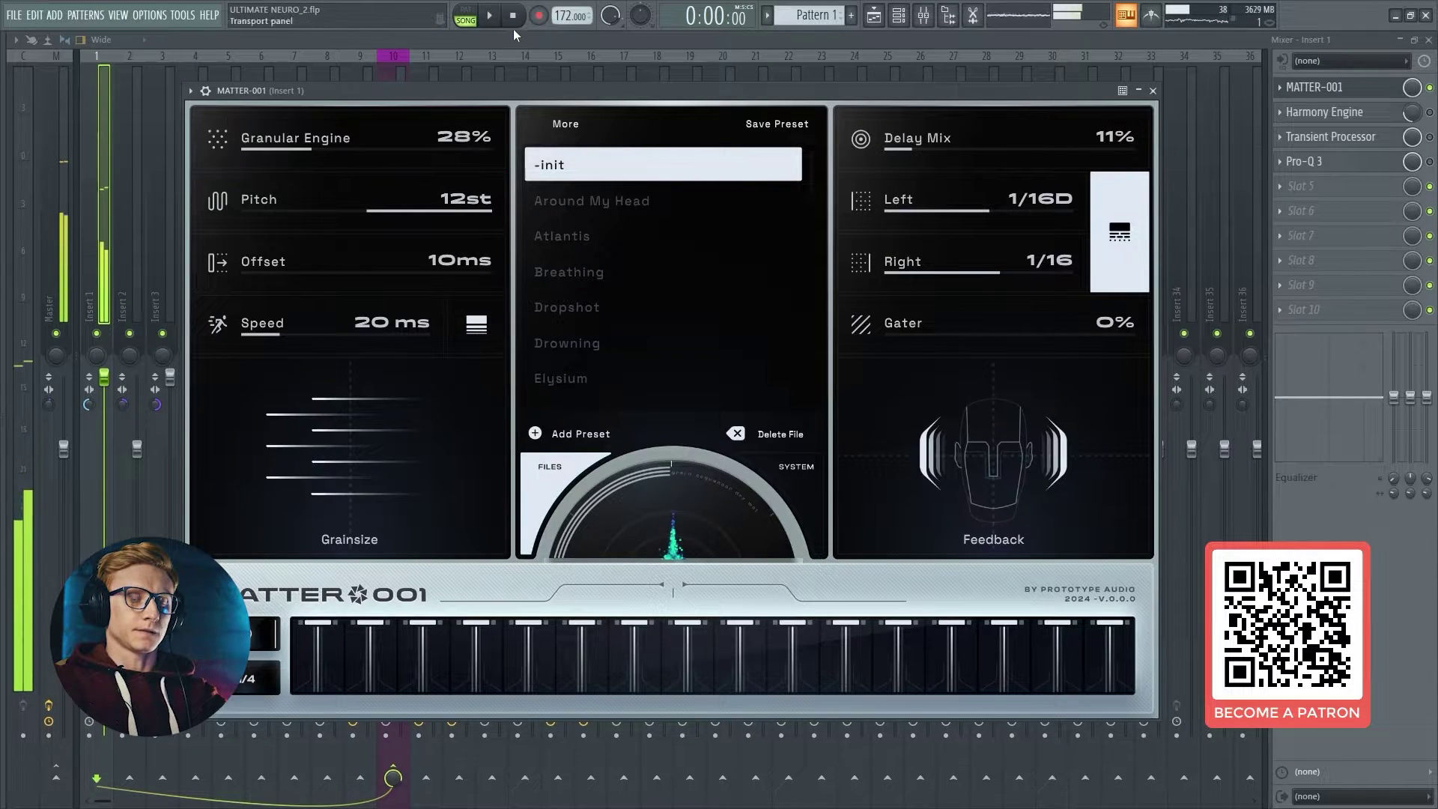
click(1318, 87)
Step: Re-enable Harmony Engine on Insert 1, browse its presets, and play the guitar with the effect bypassed and enabled
key(z)
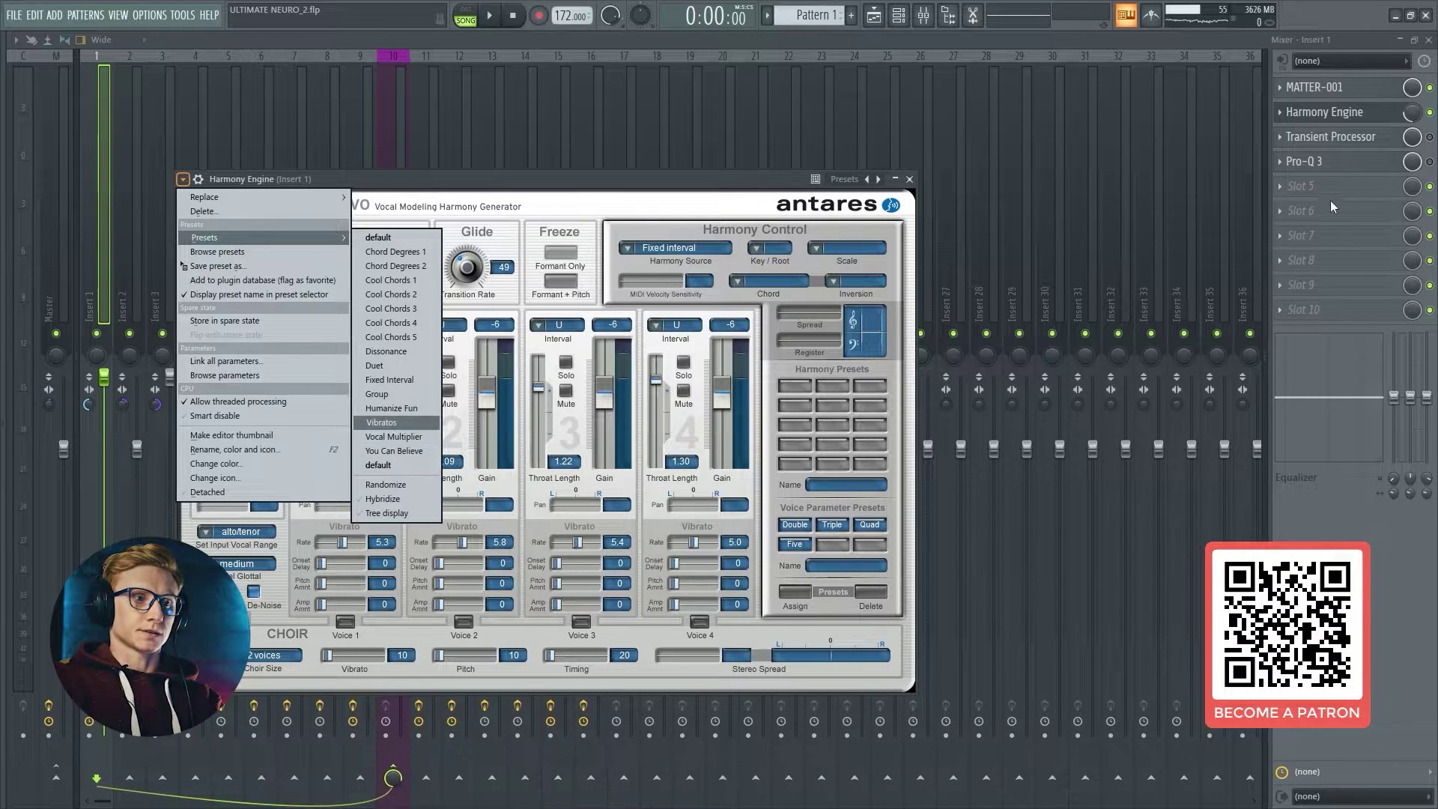
click(1371, 120)
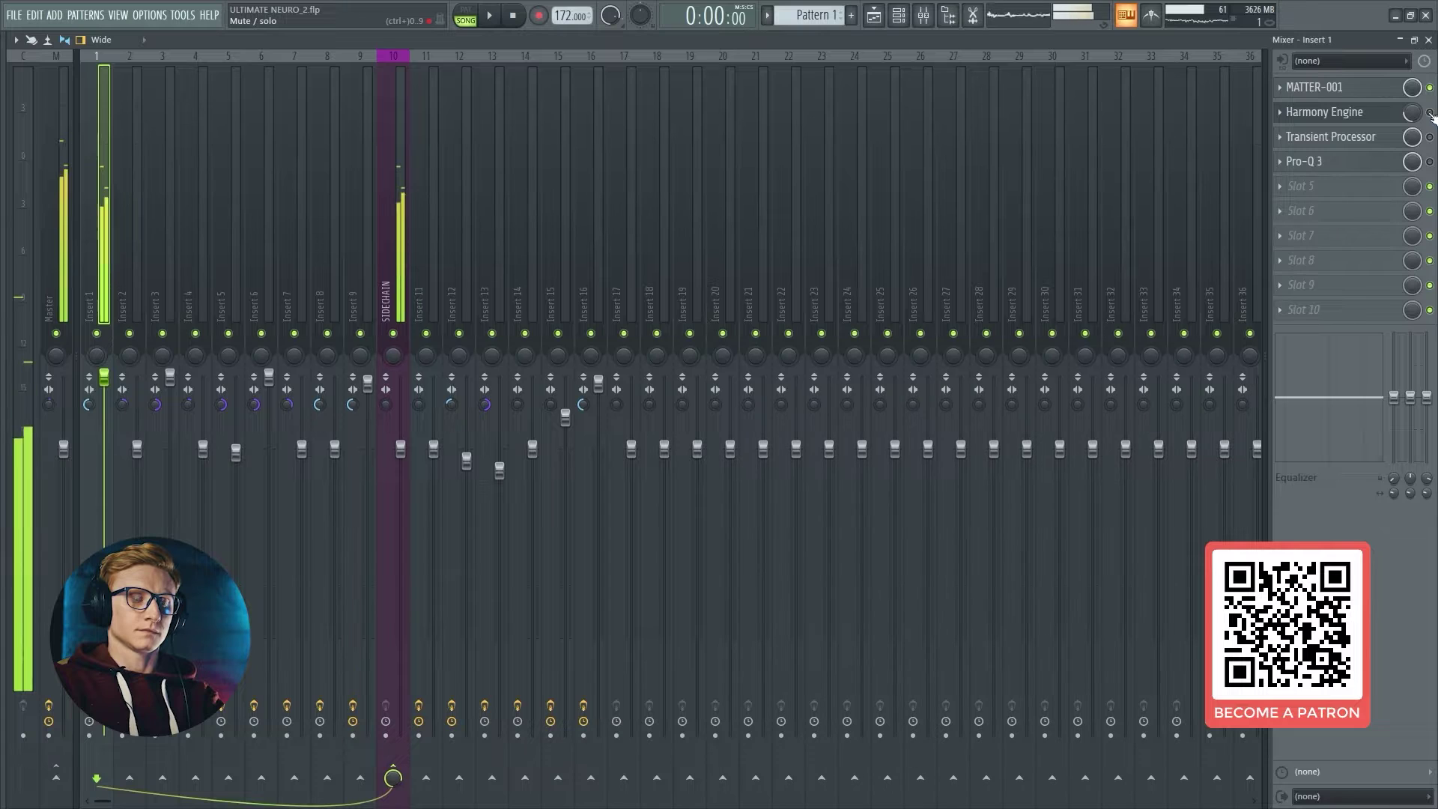
click(516, 17)
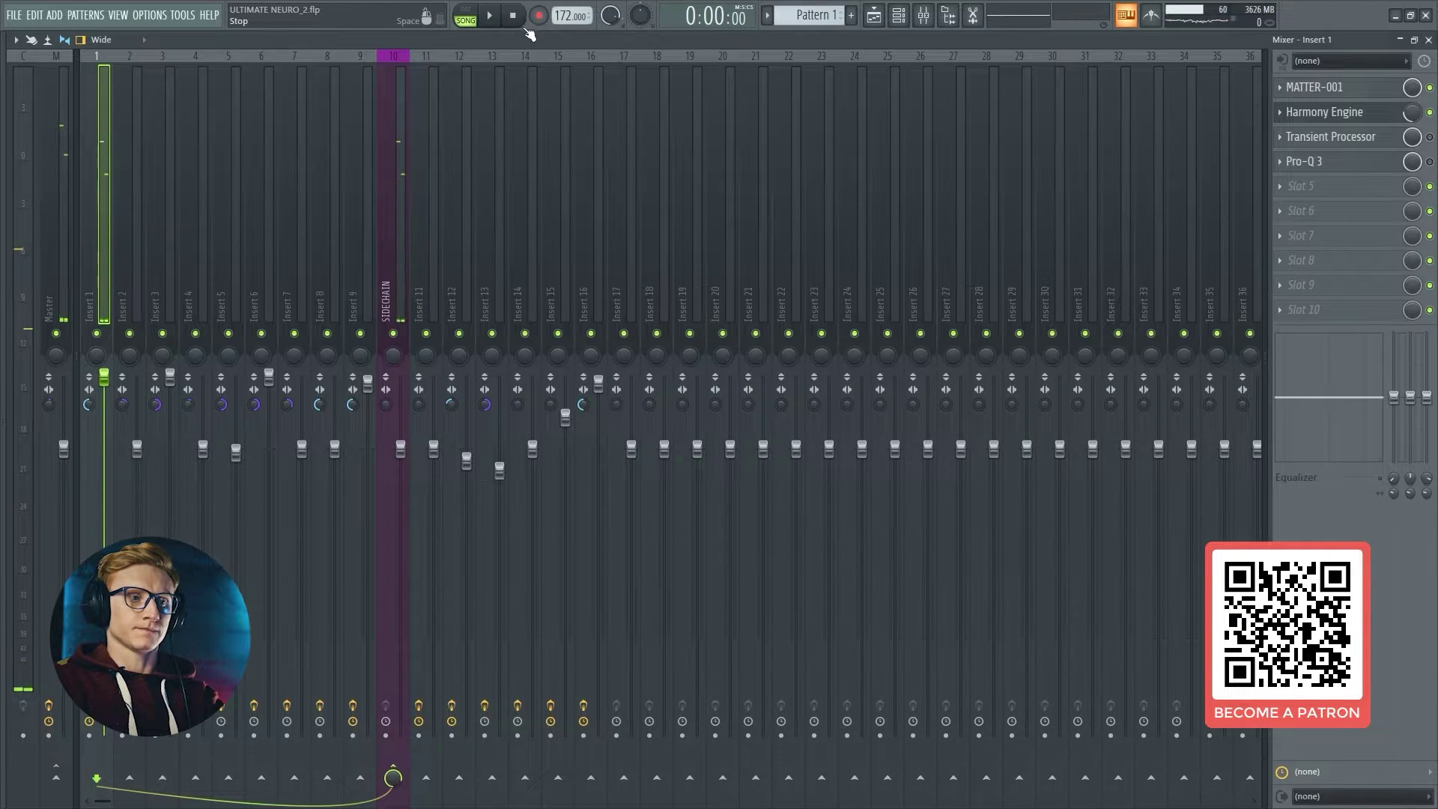
click(1324, 112)
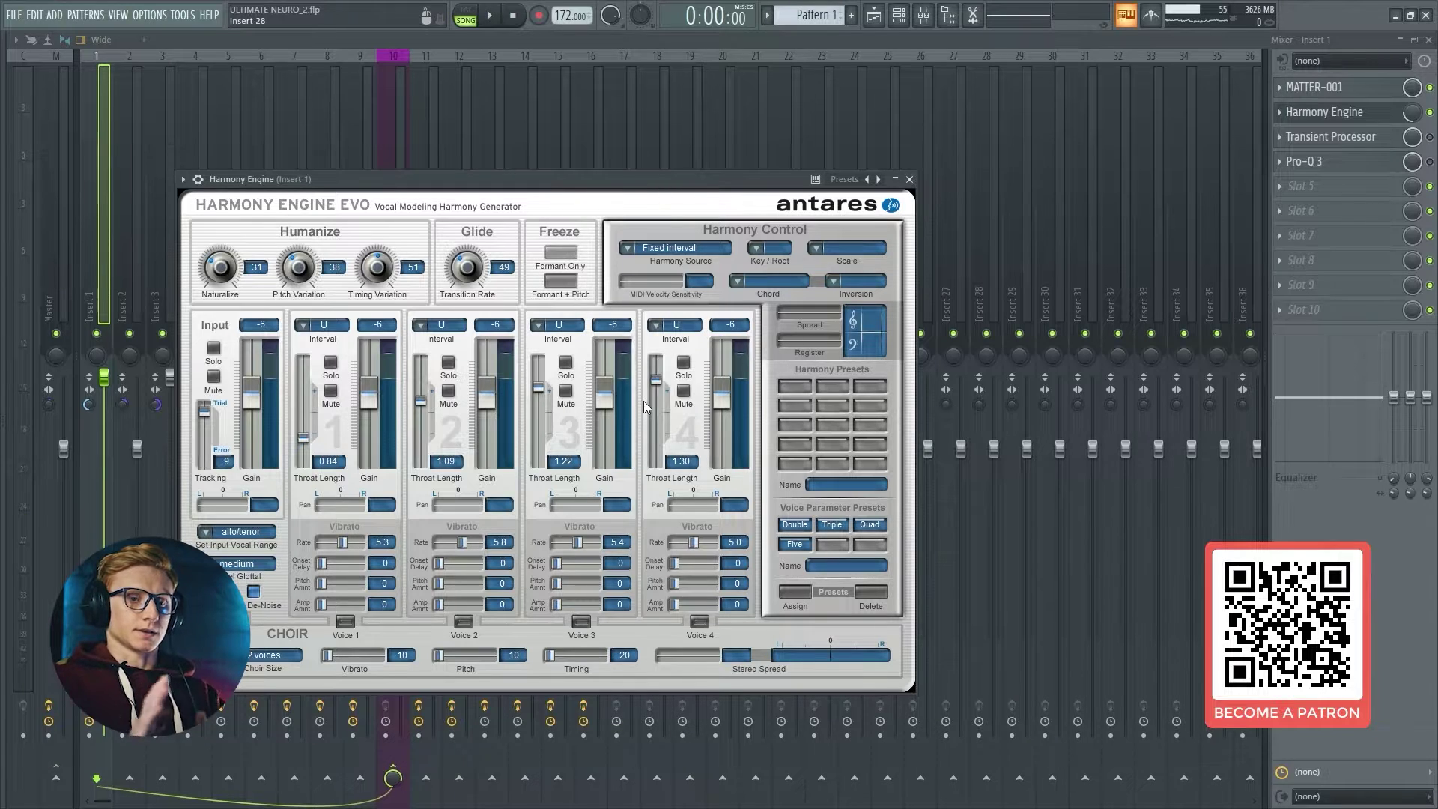
click(1398, 117)
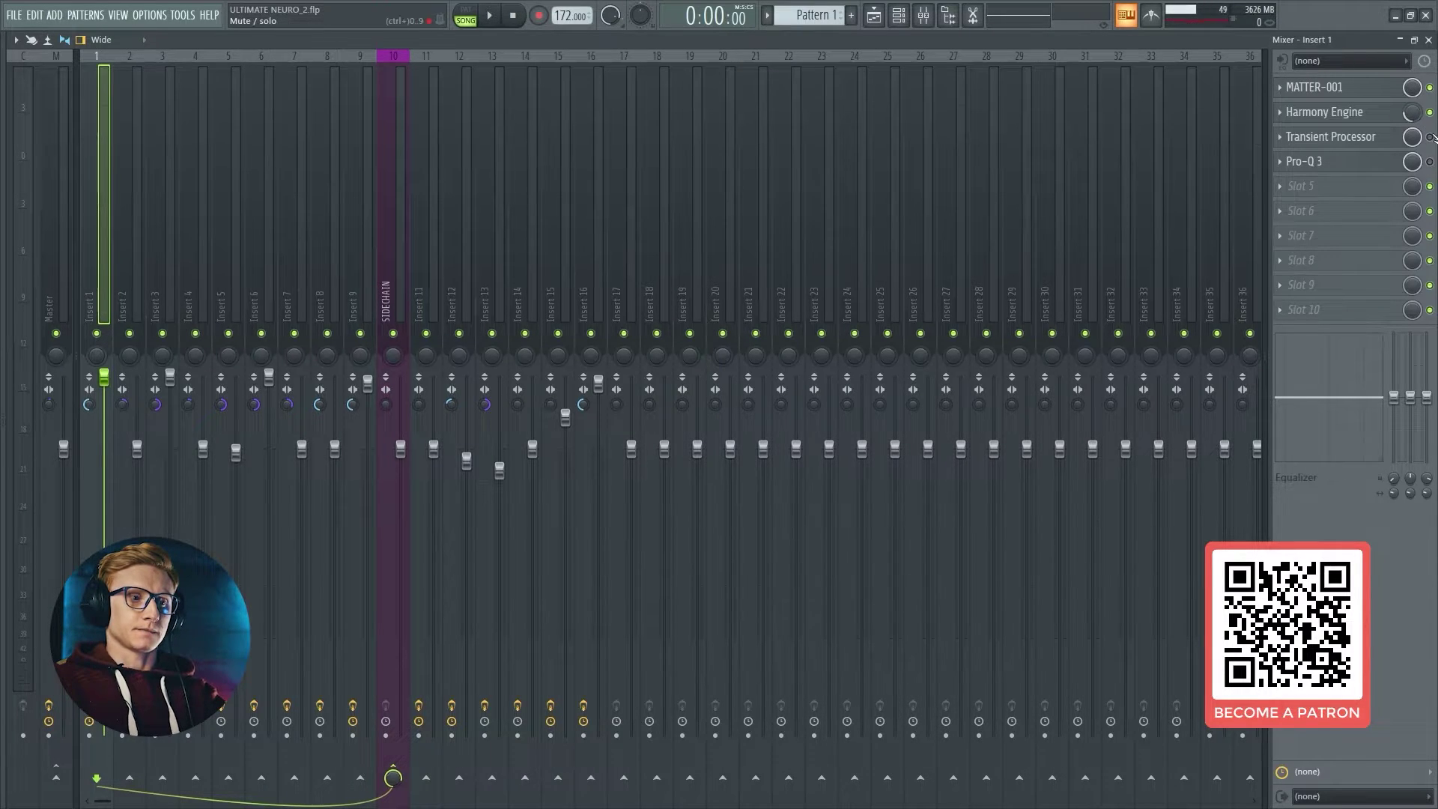
Step: Re-enable Transient Processor and Pro-Q 3 on Insert 1 while inspecting their settings, and play the opening bars in the playlist
click(1375, 142)
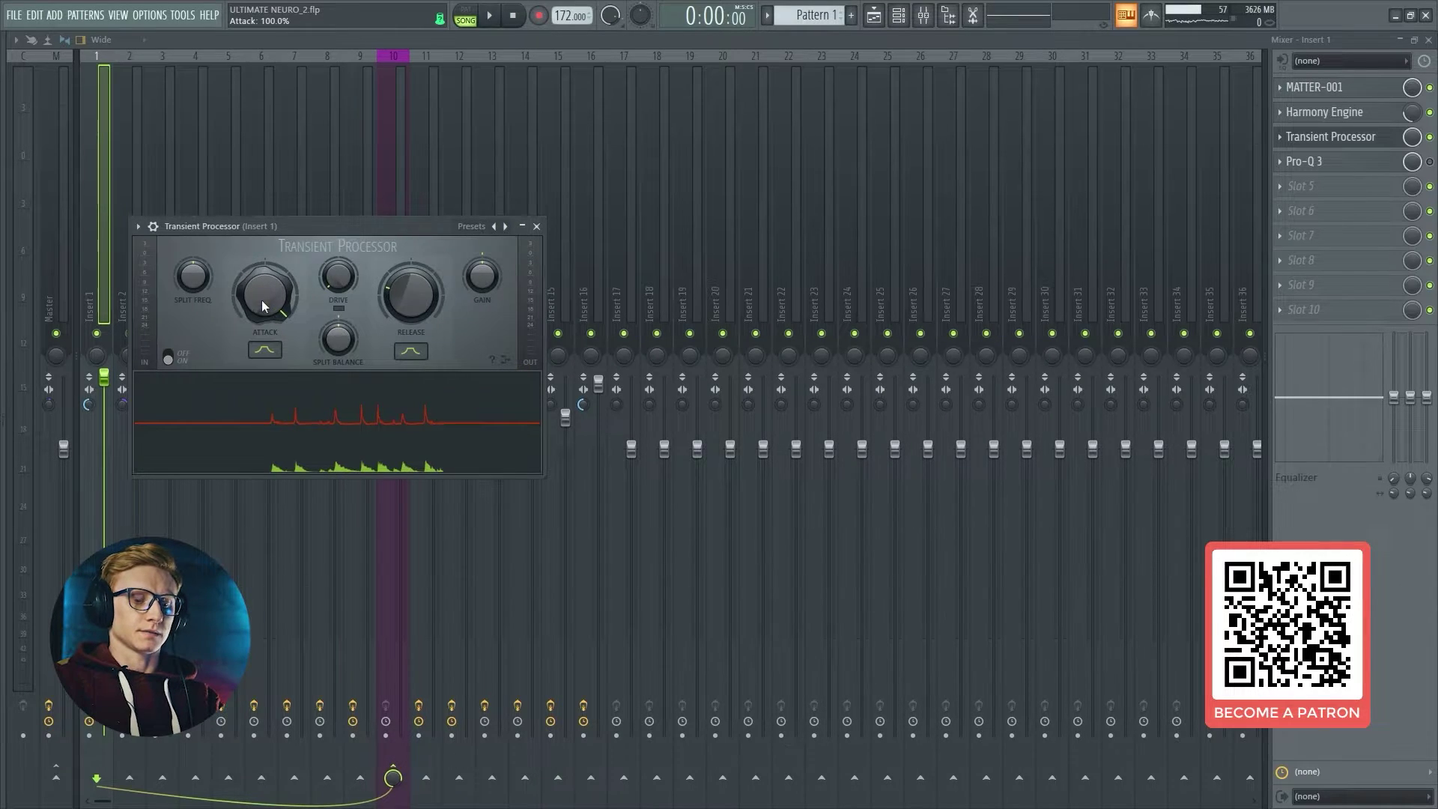
drag(262, 300, 262, 352)
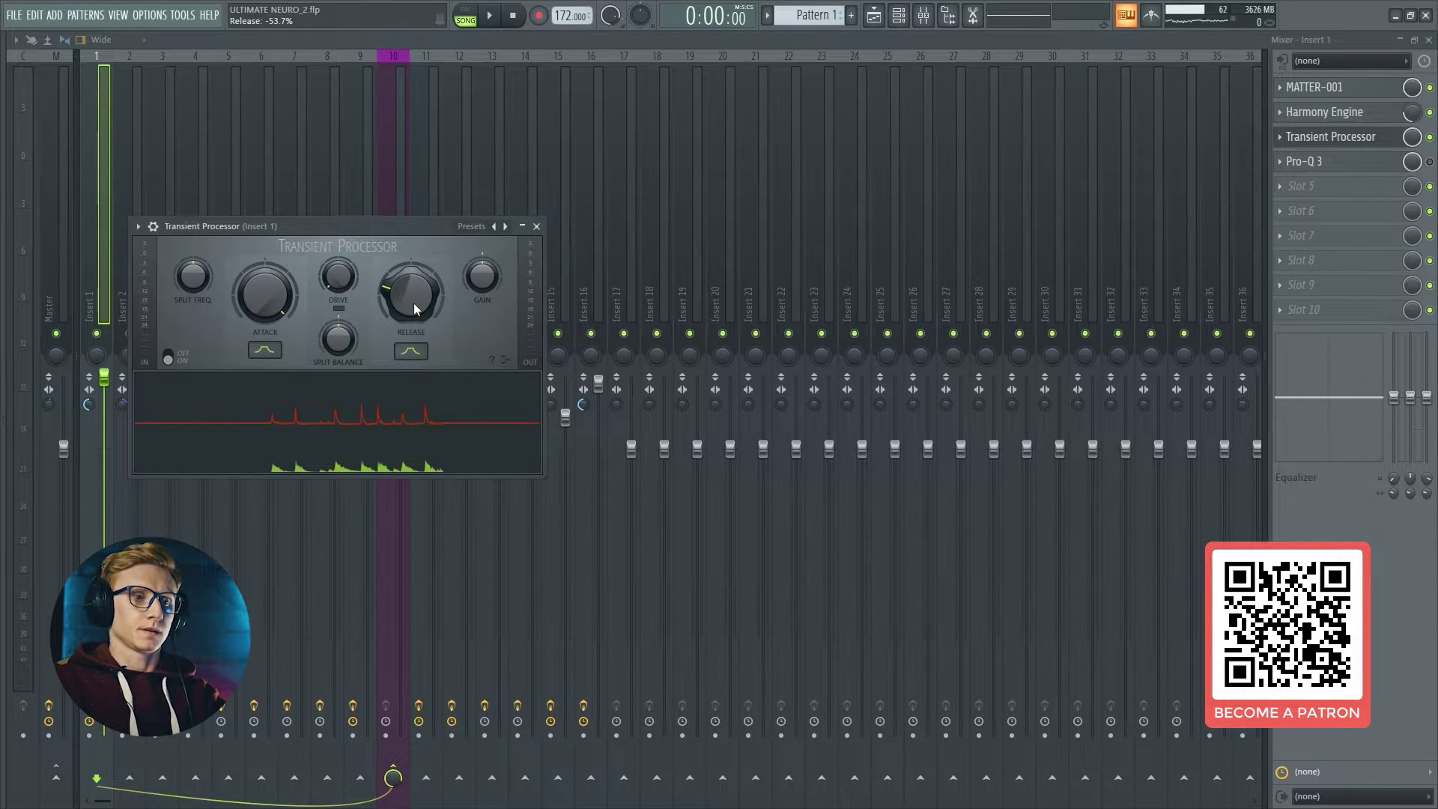
click(1319, 161)
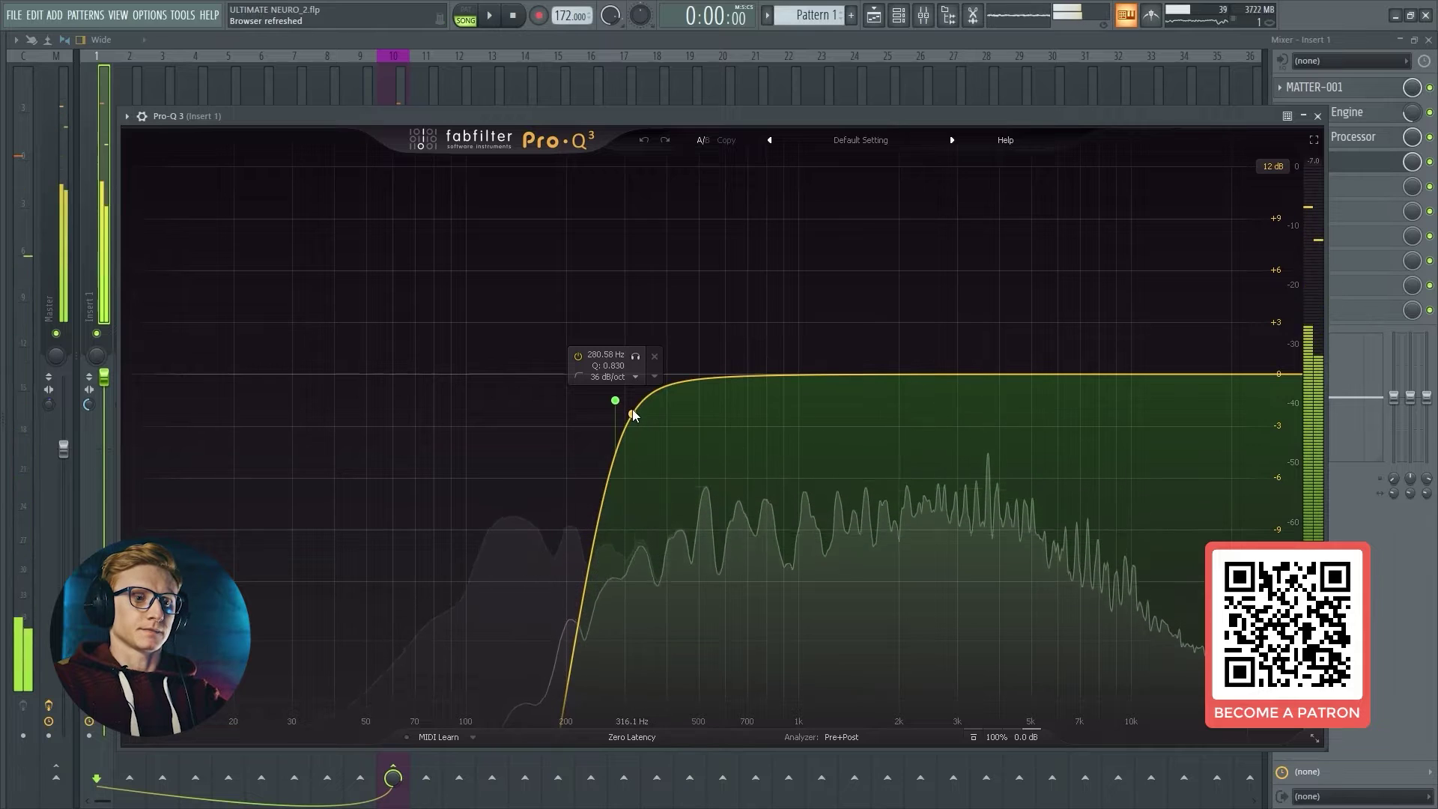
click(1410, 165)
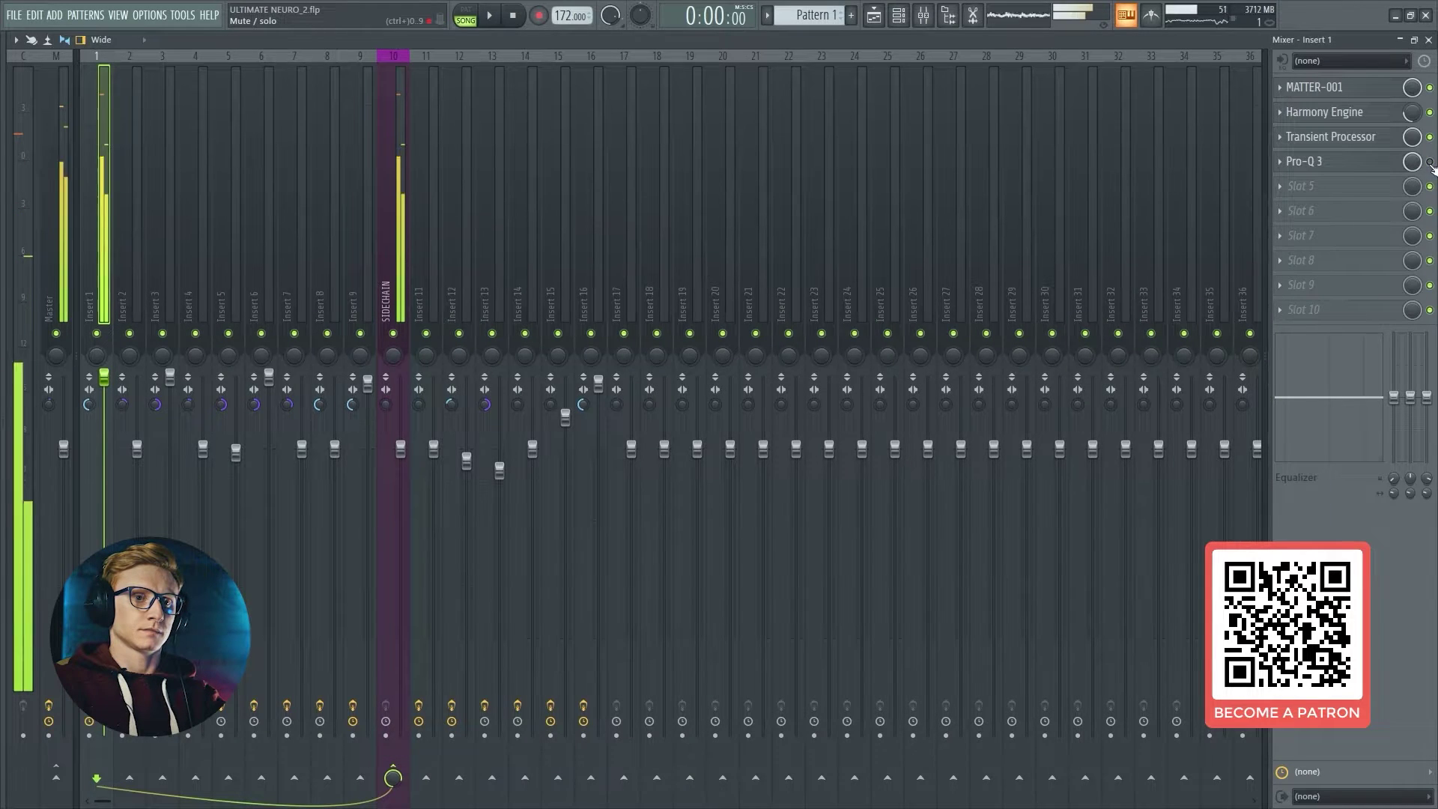
key(space)
click(1427, 39)
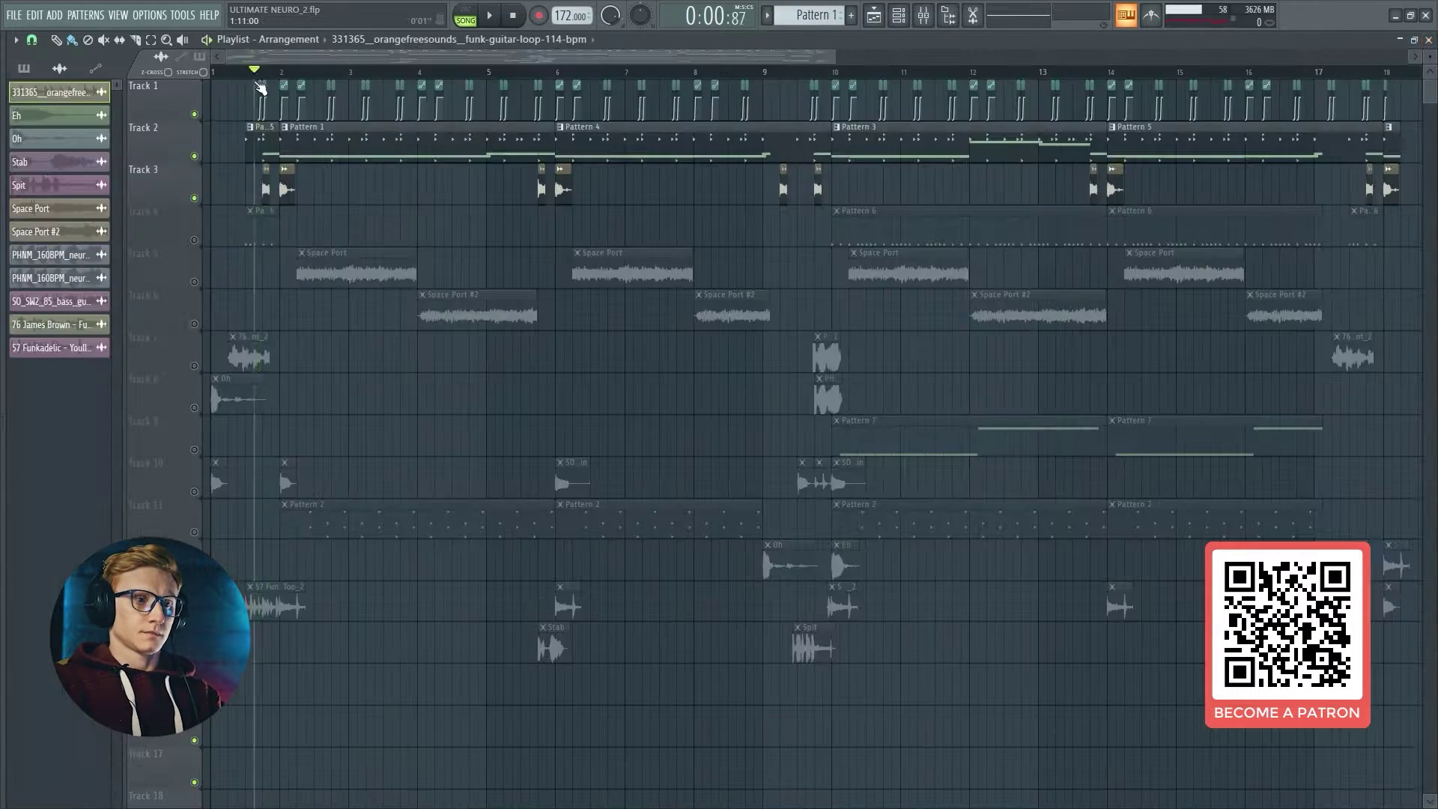
key(space)
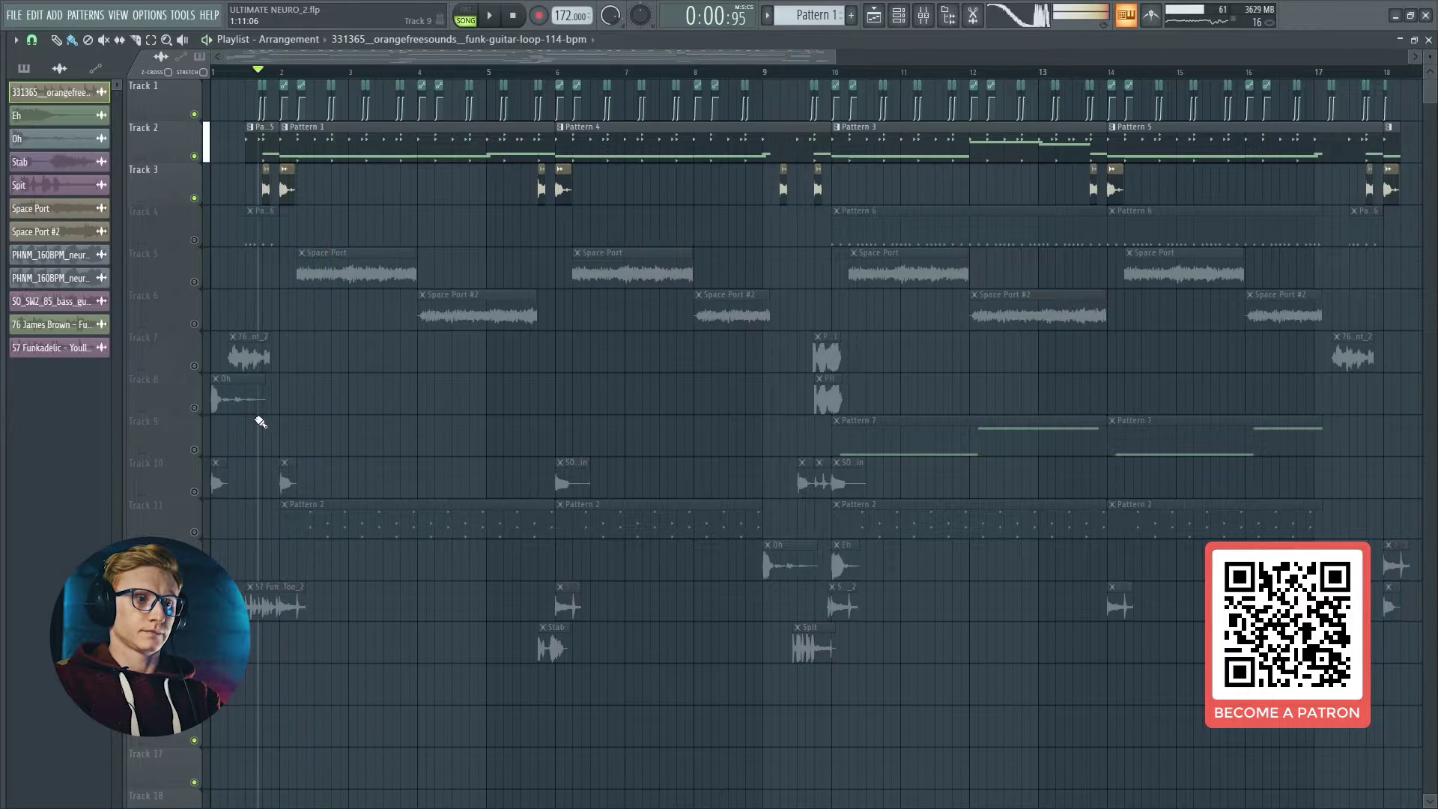
Step: Unmute playlist Track 10 and open its muted slap bass guitar clip to audition the sample
click(195, 493)
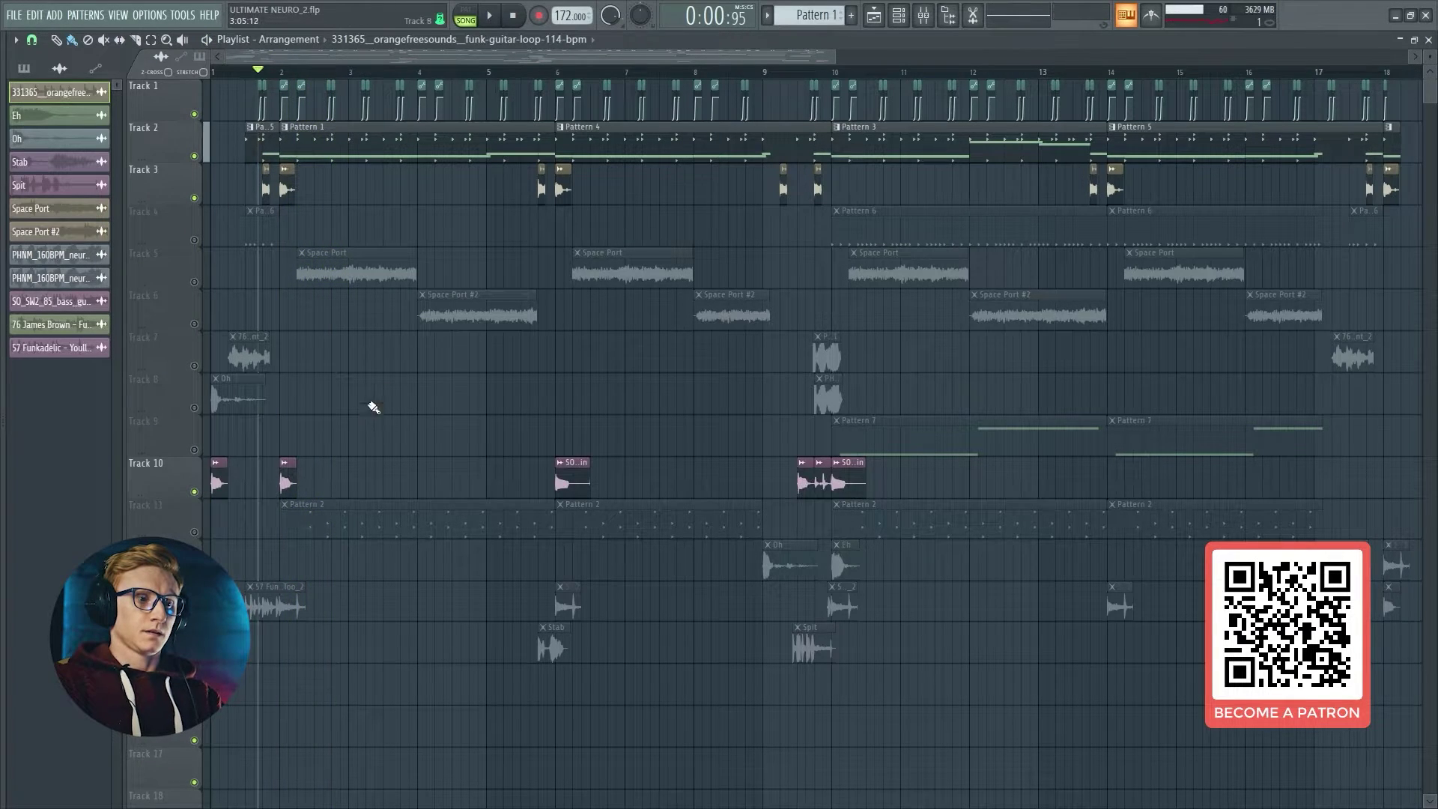
double_click(289, 489)
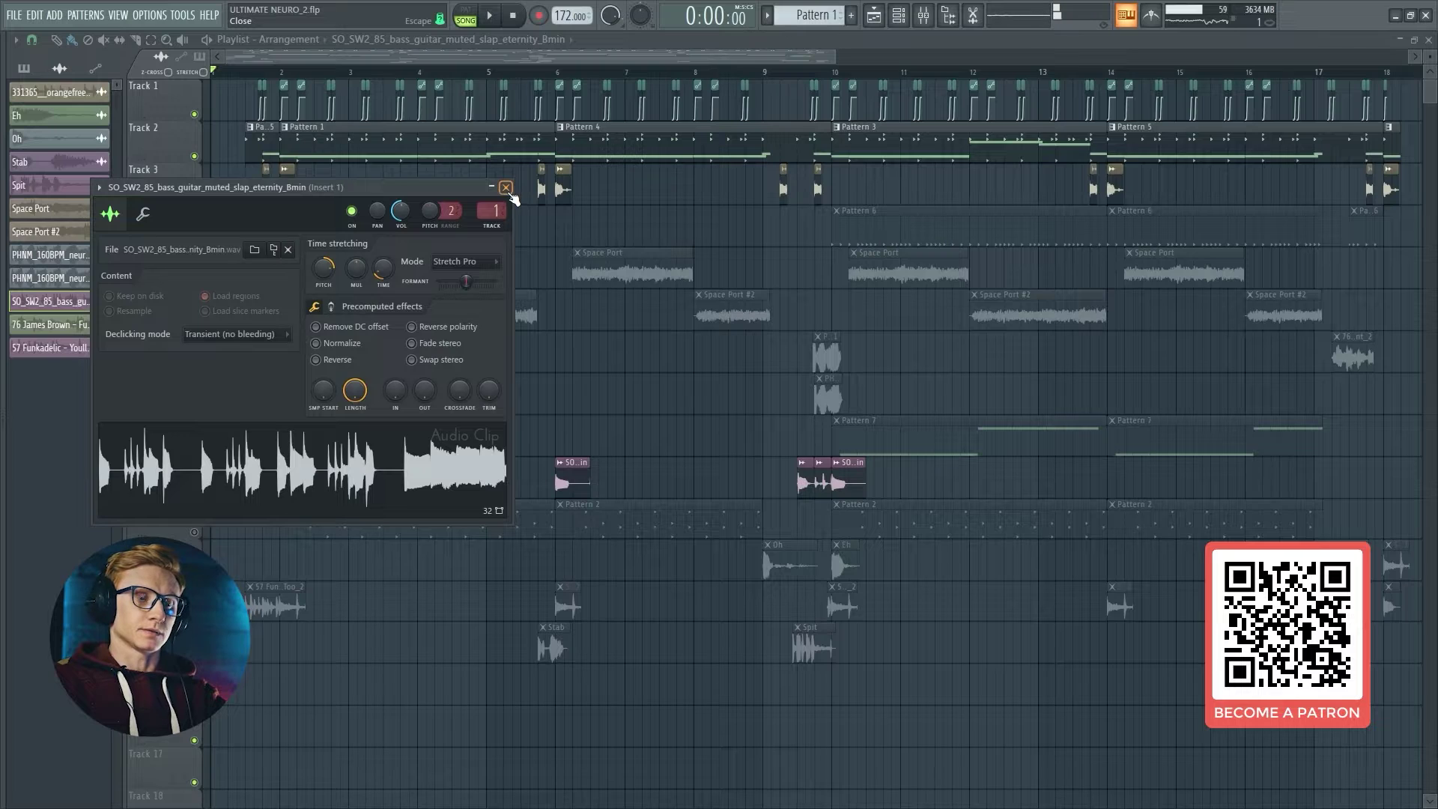
click(505, 188)
Step: Play the slap bass guitar through Insert 1 with all its effects bypassed and enabled to compare the sound
click(924, 23)
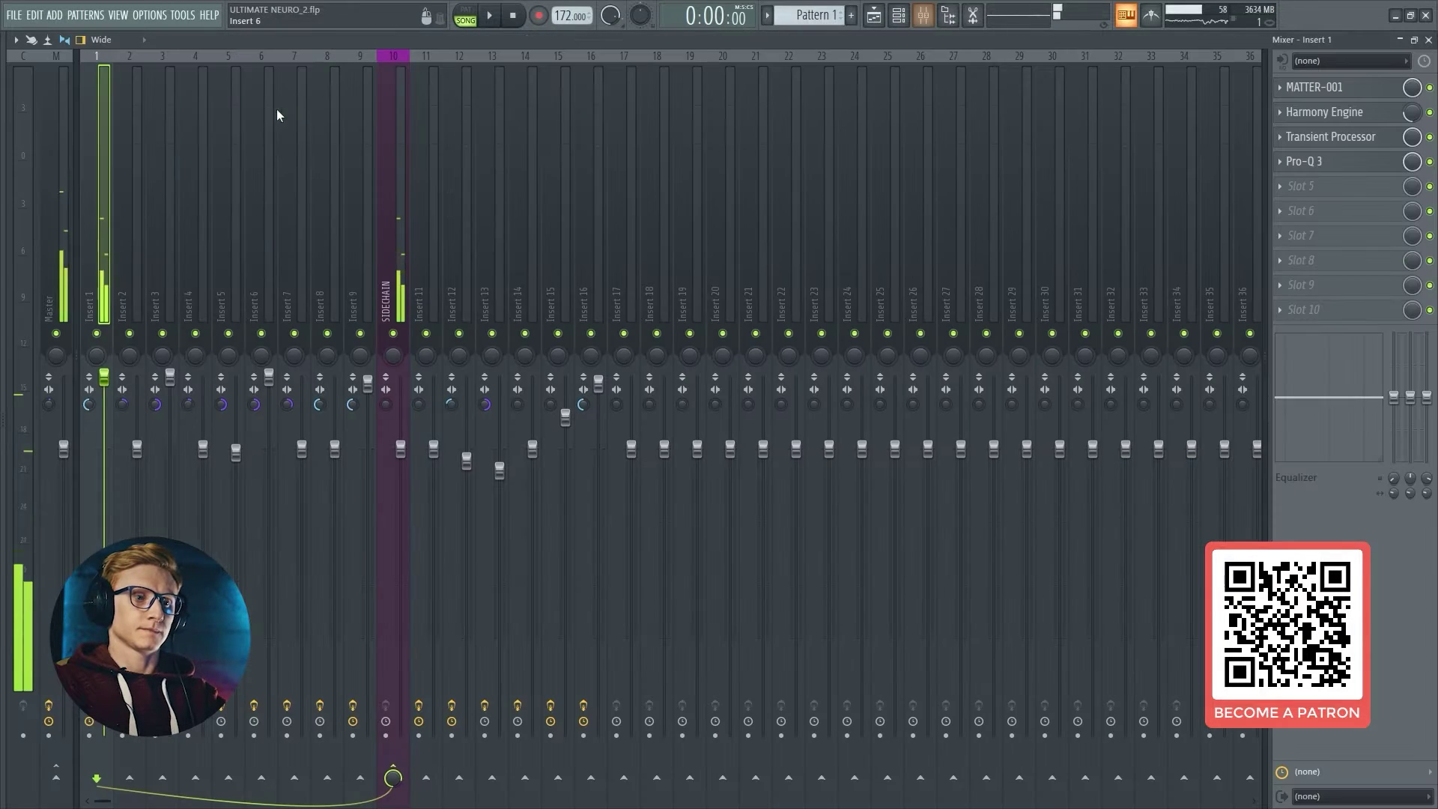
click(1430, 162)
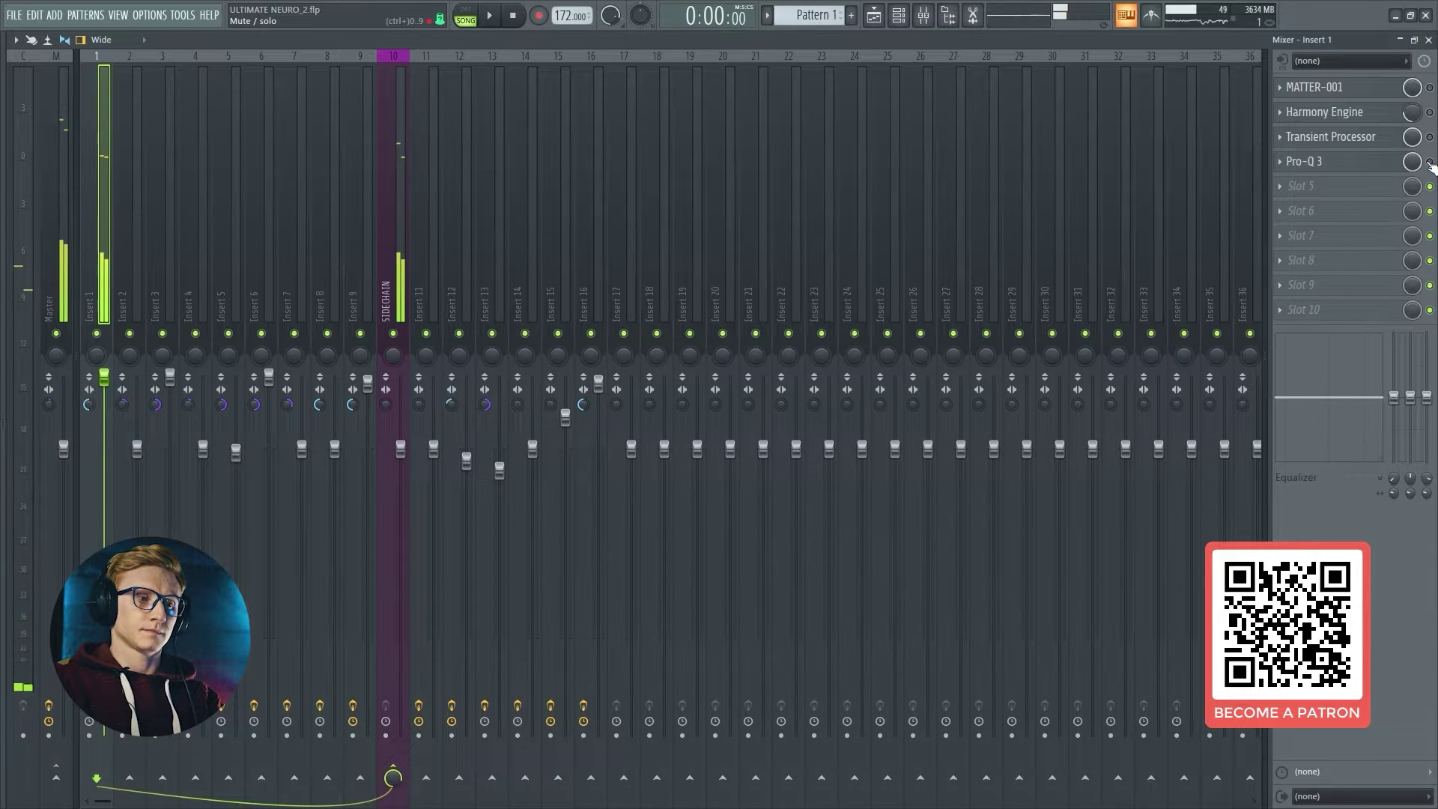
click(1430, 162)
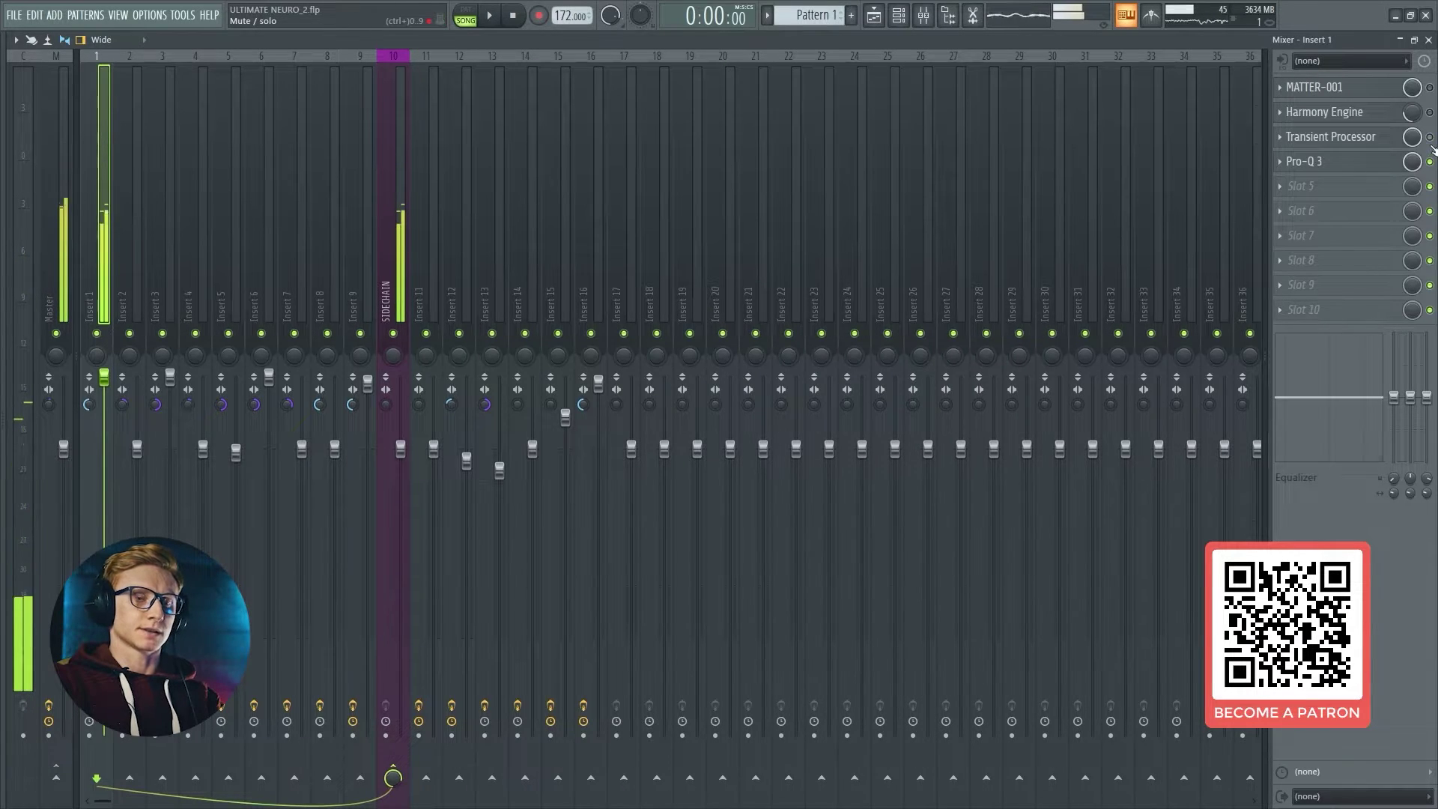
click(1429, 40)
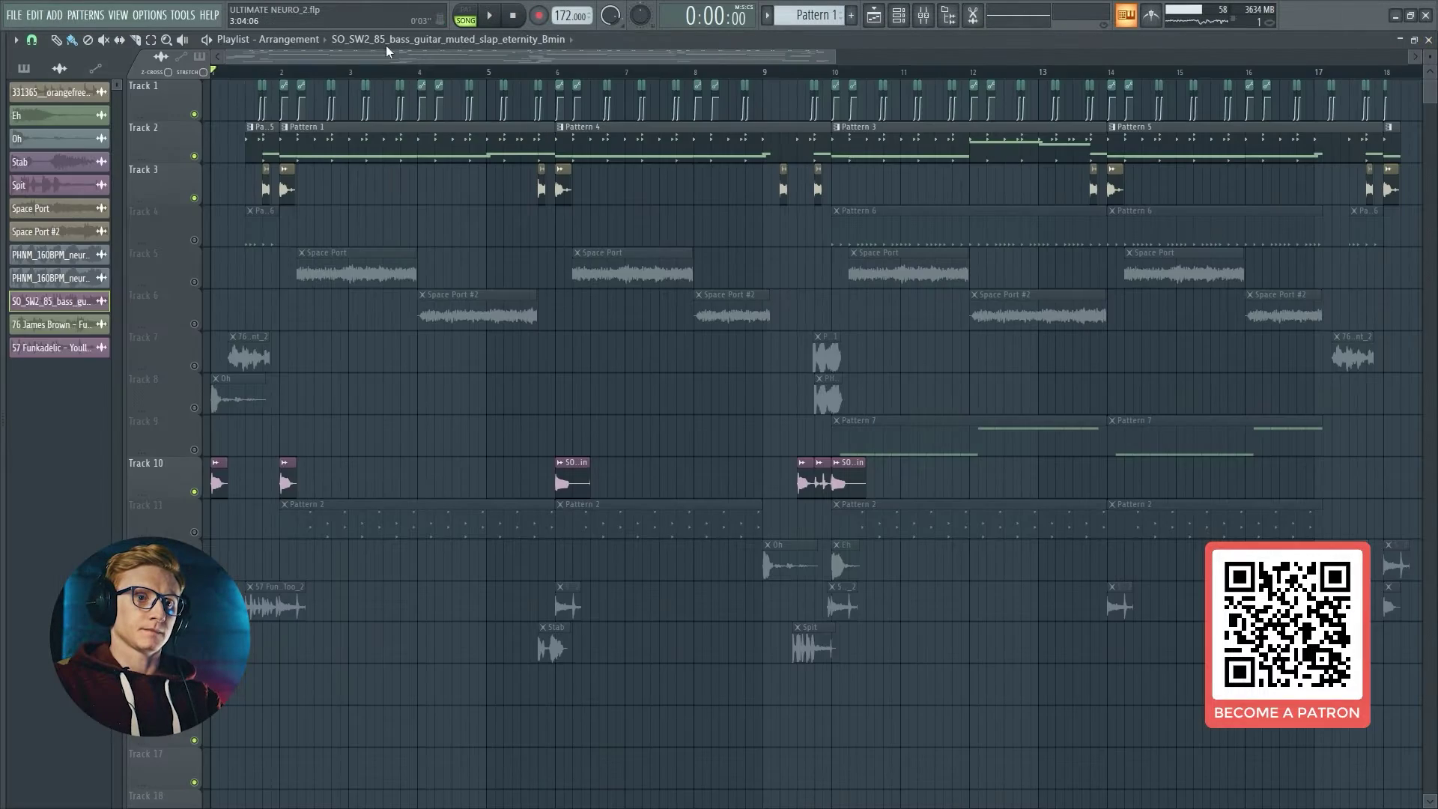
Step: Mute Track 2 and play several sections of the arrangement with only Tracks 1, 3 and 10
click(195, 155)
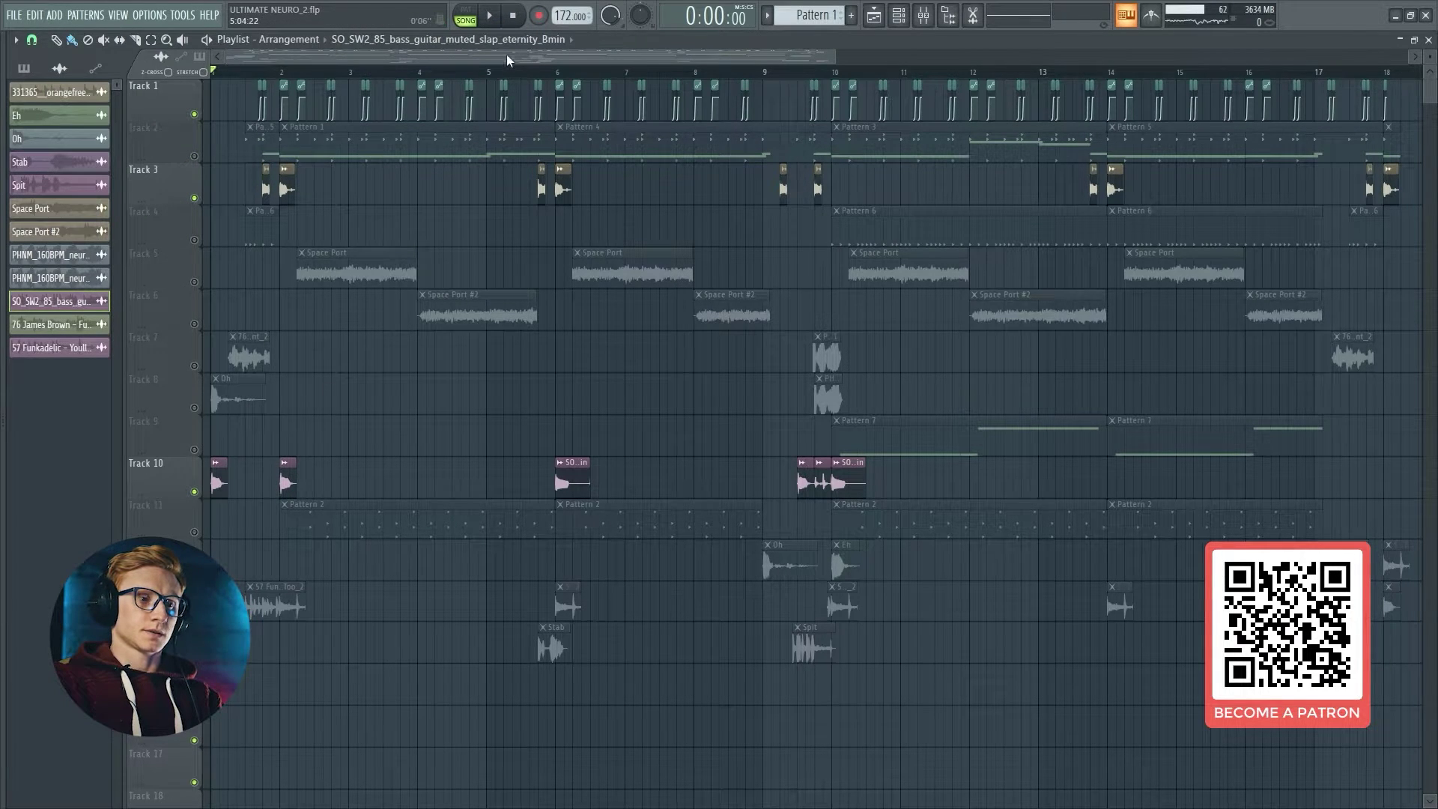
click(491, 18)
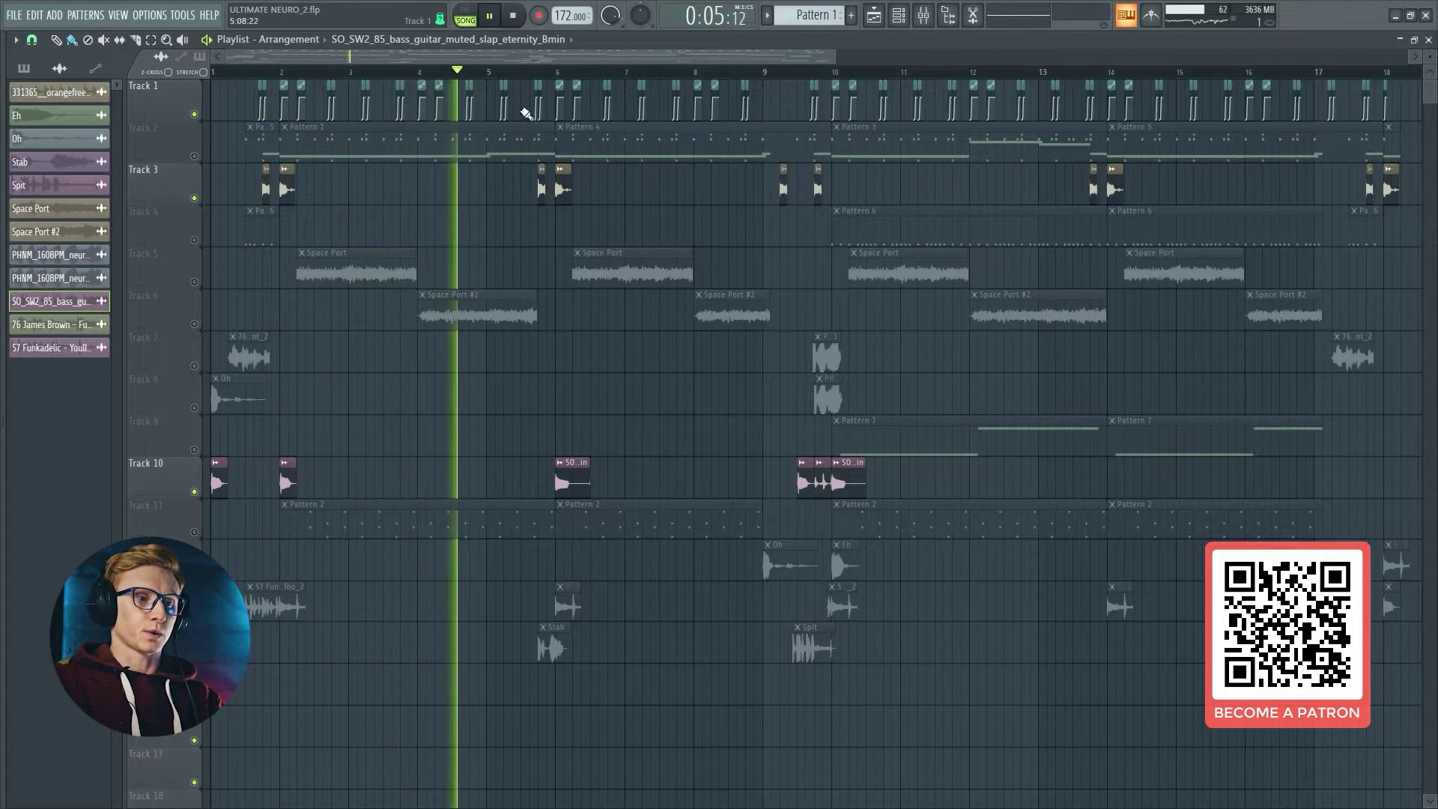
click(766, 71)
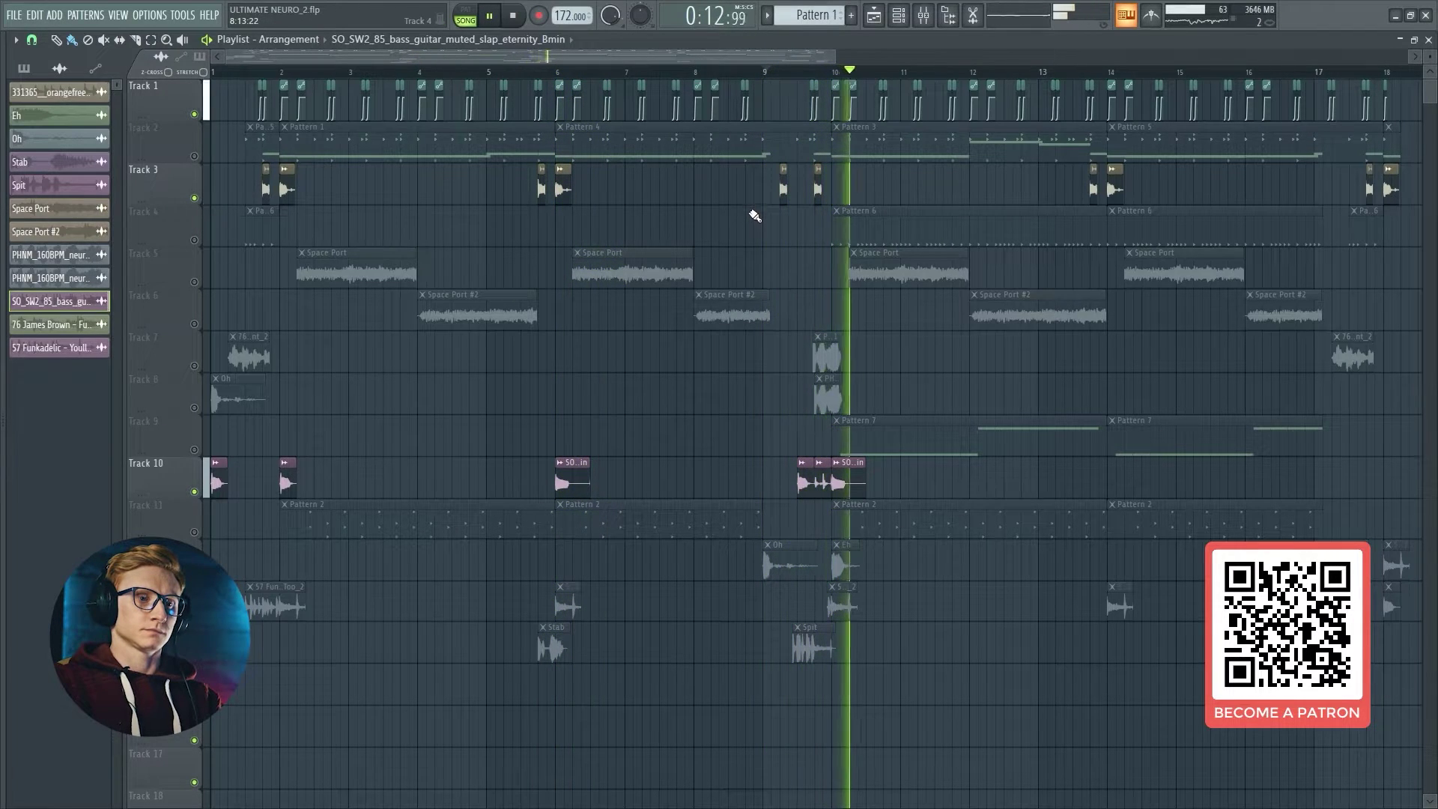
click(1086, 71)
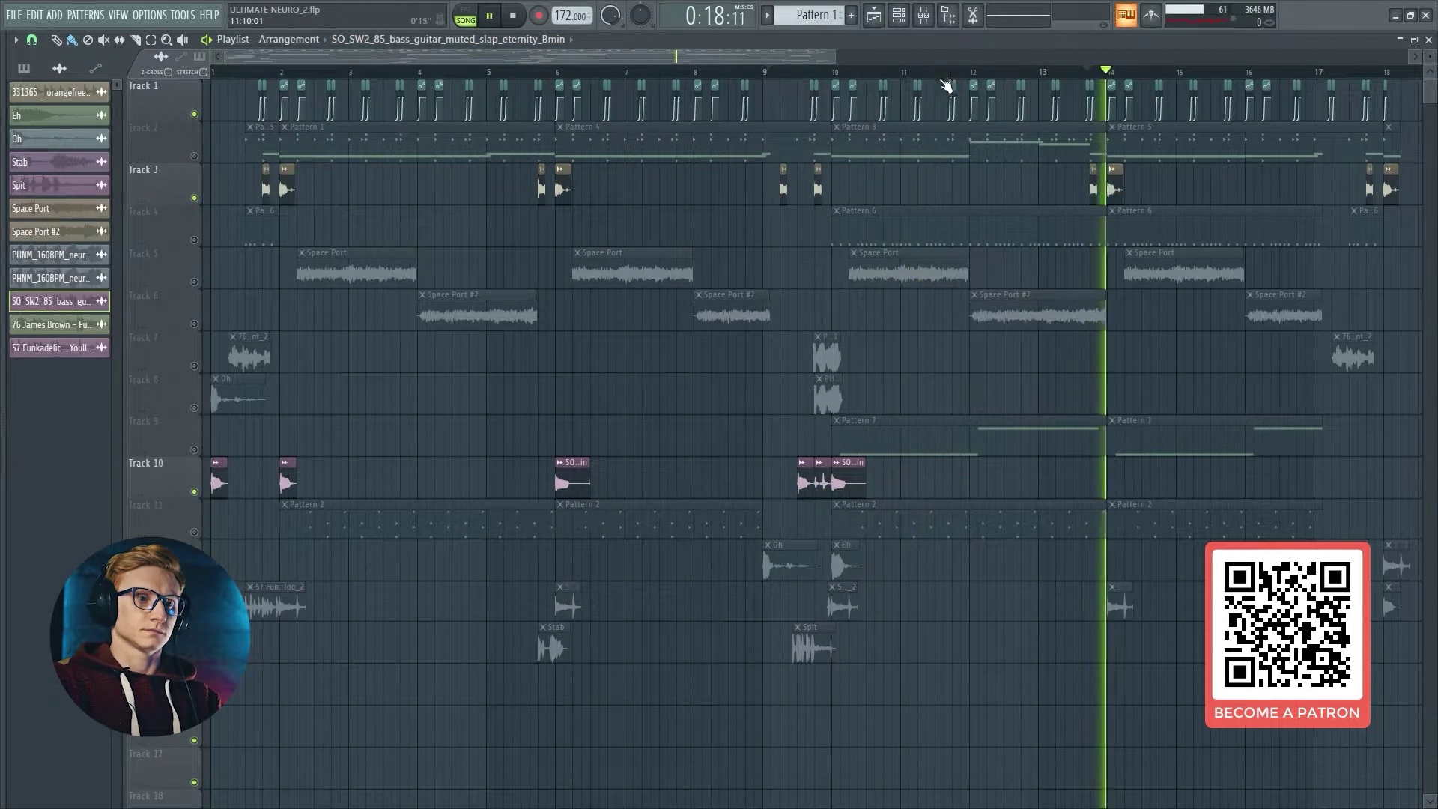
click(515, 18)
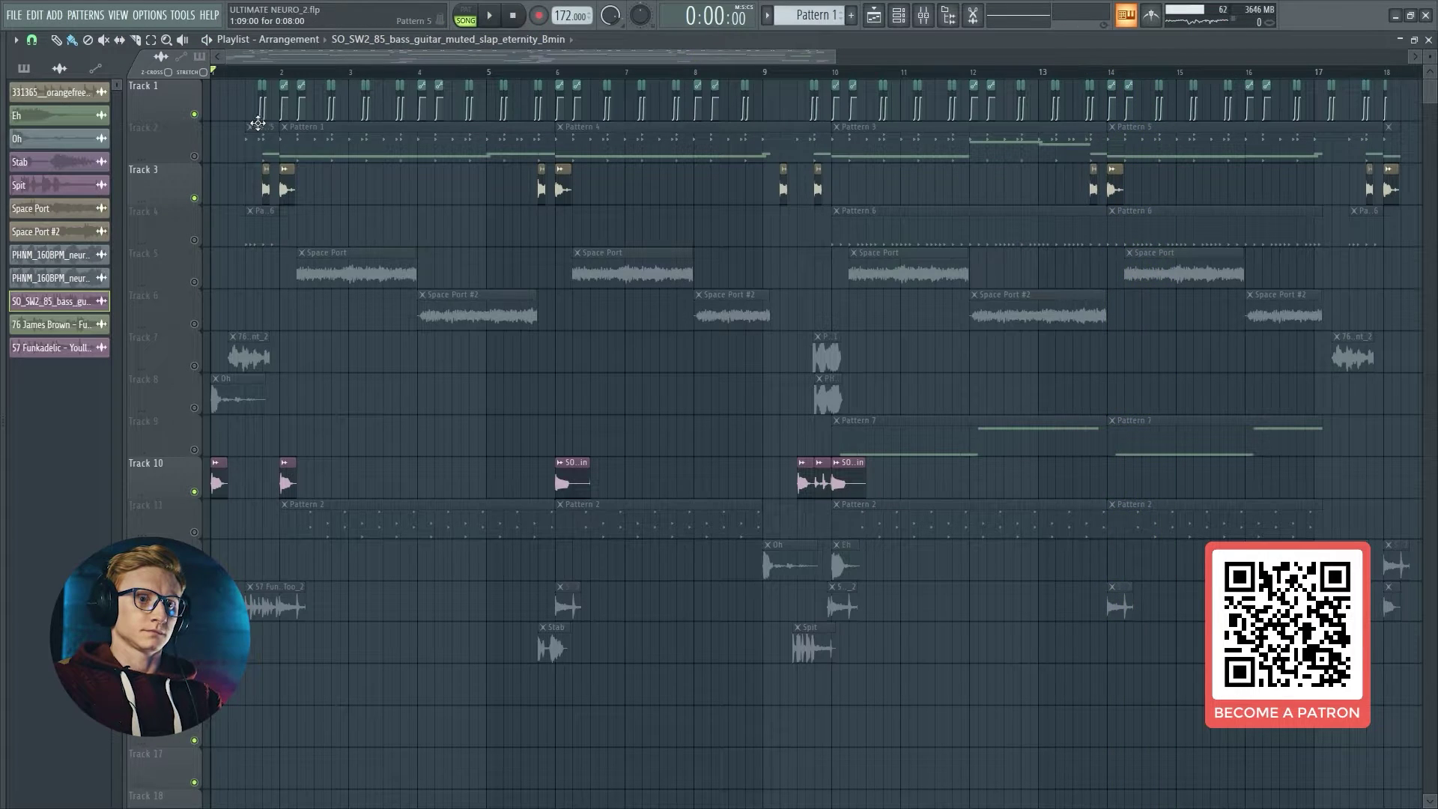
Step: Unmute all playlist tracks and play the full arrangement from the start and around bars 5 and 8
click(196, 156)
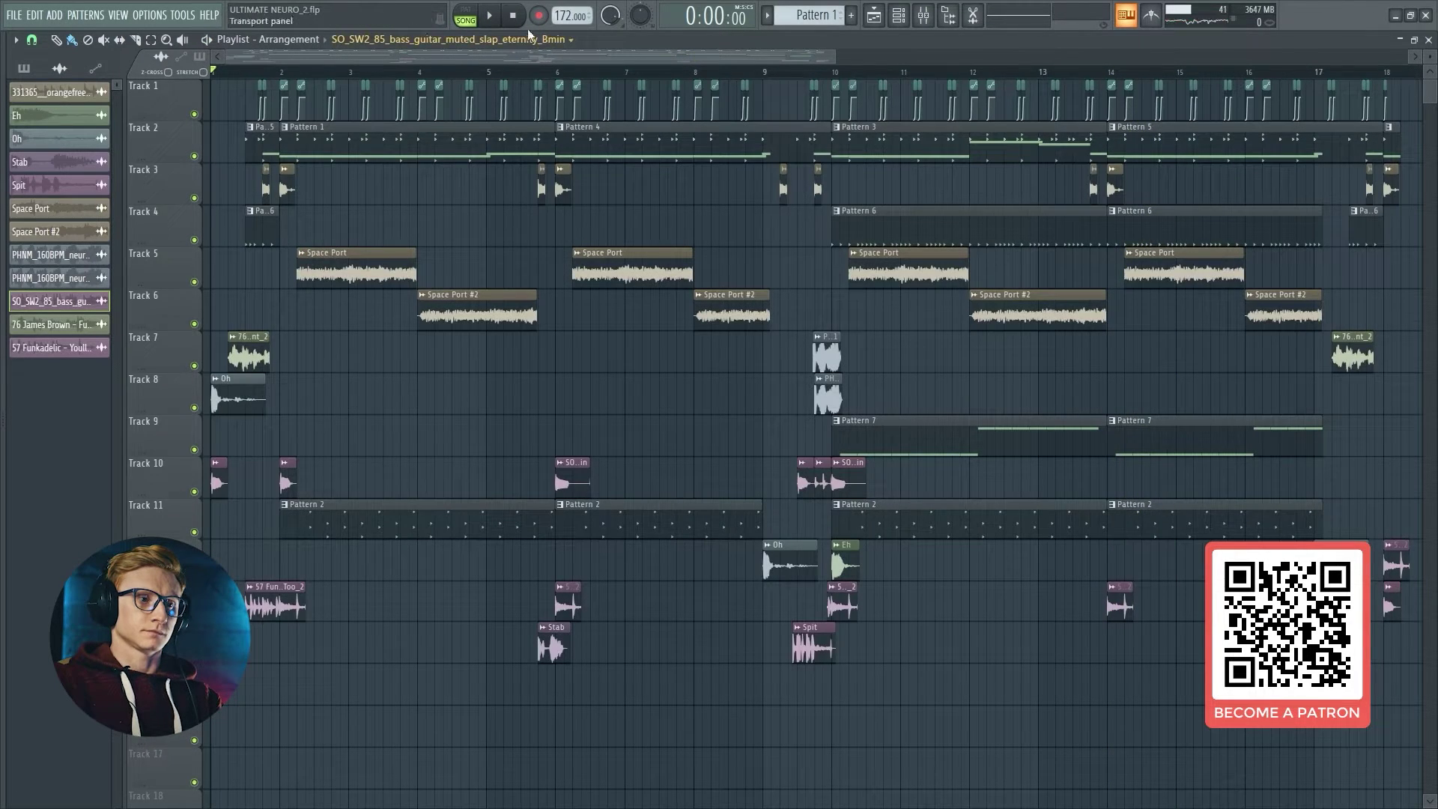
key(space)
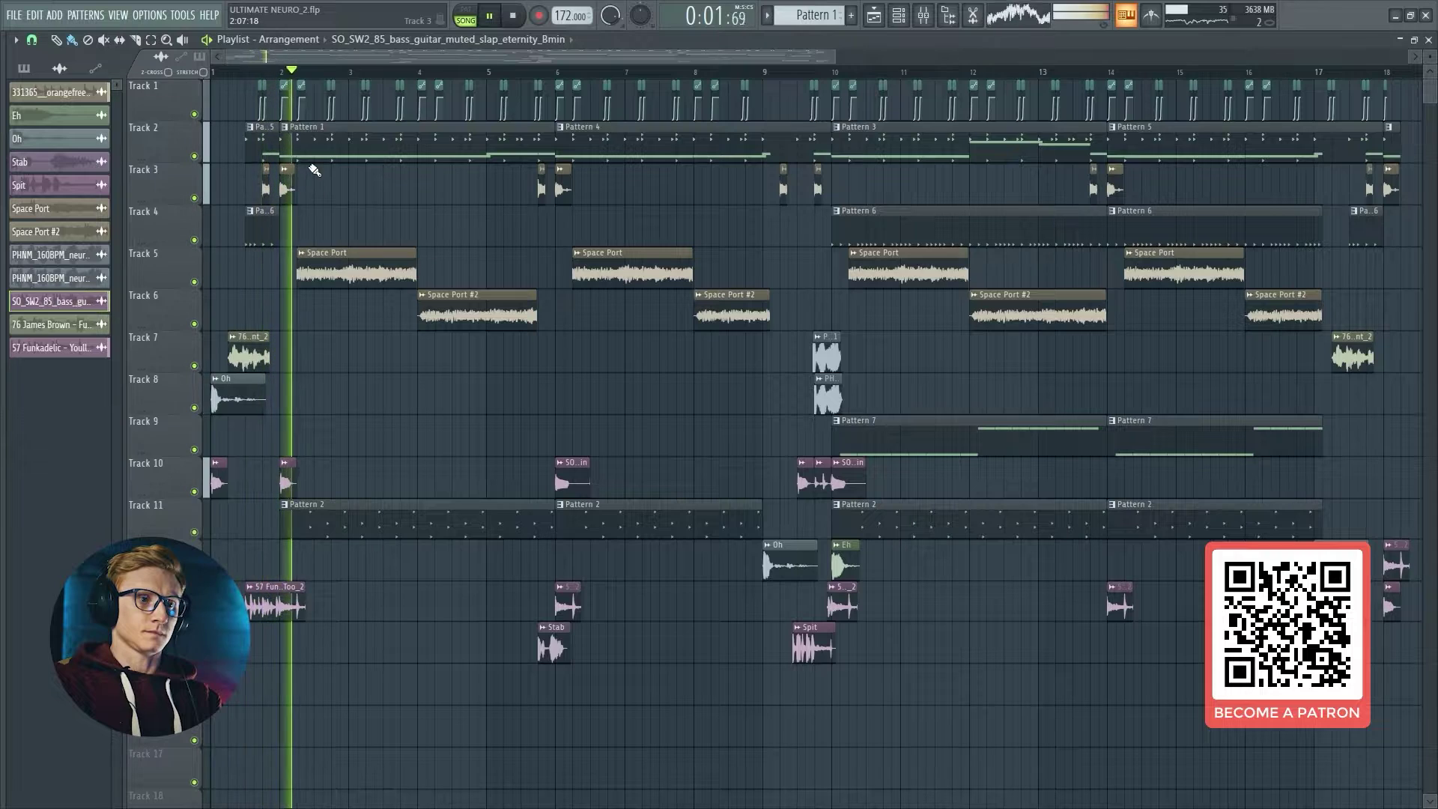
click(537, 74)
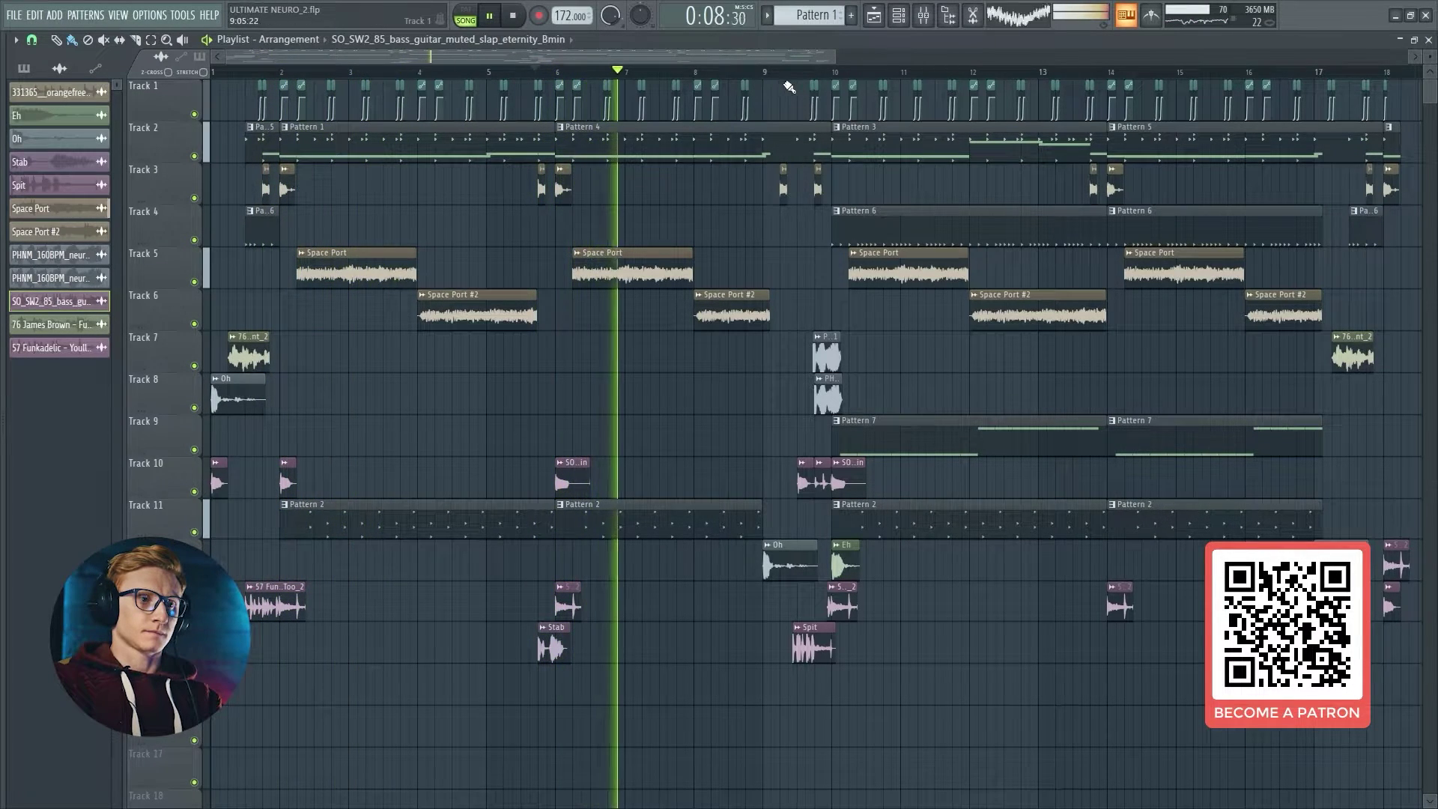
click(740, 72)
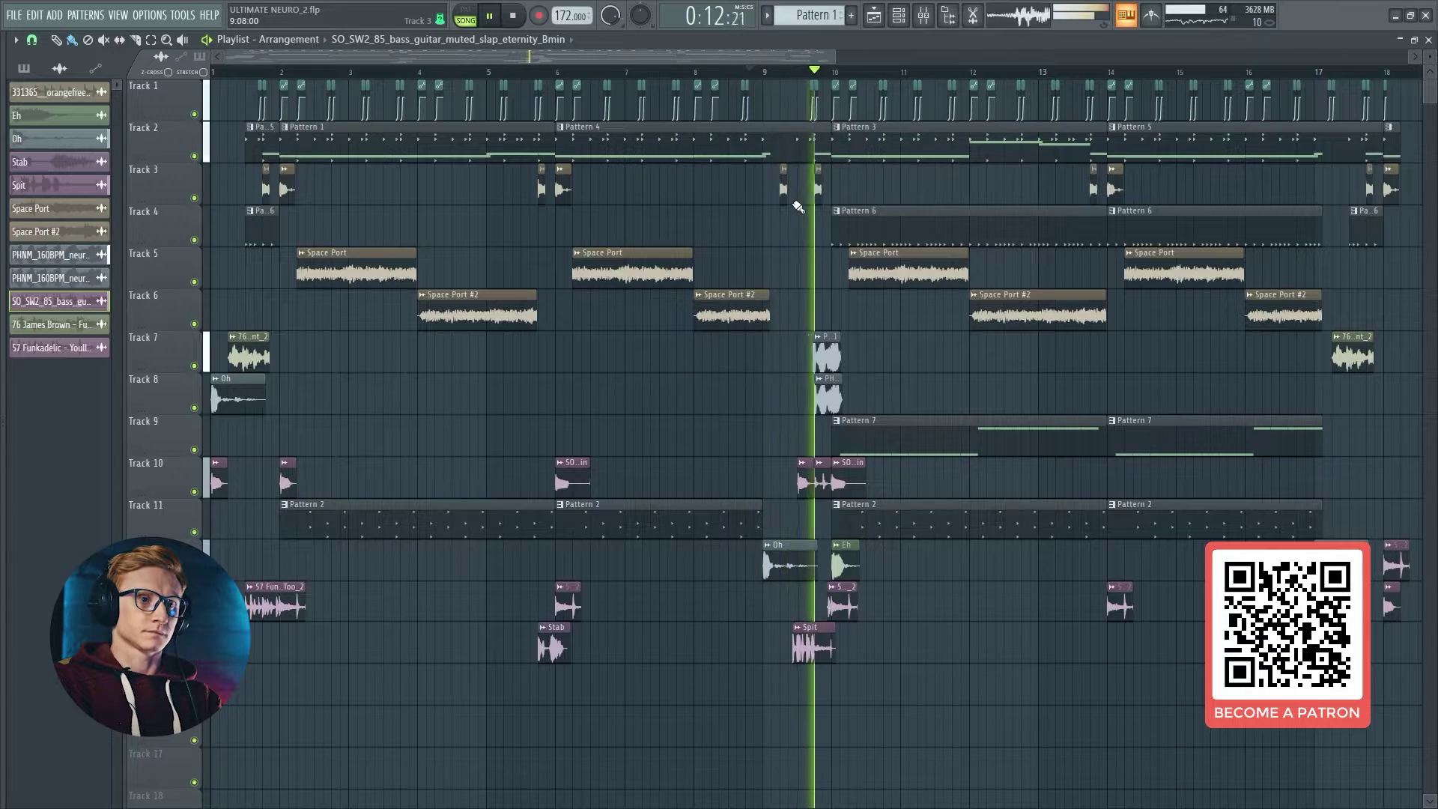
click(515, 16)
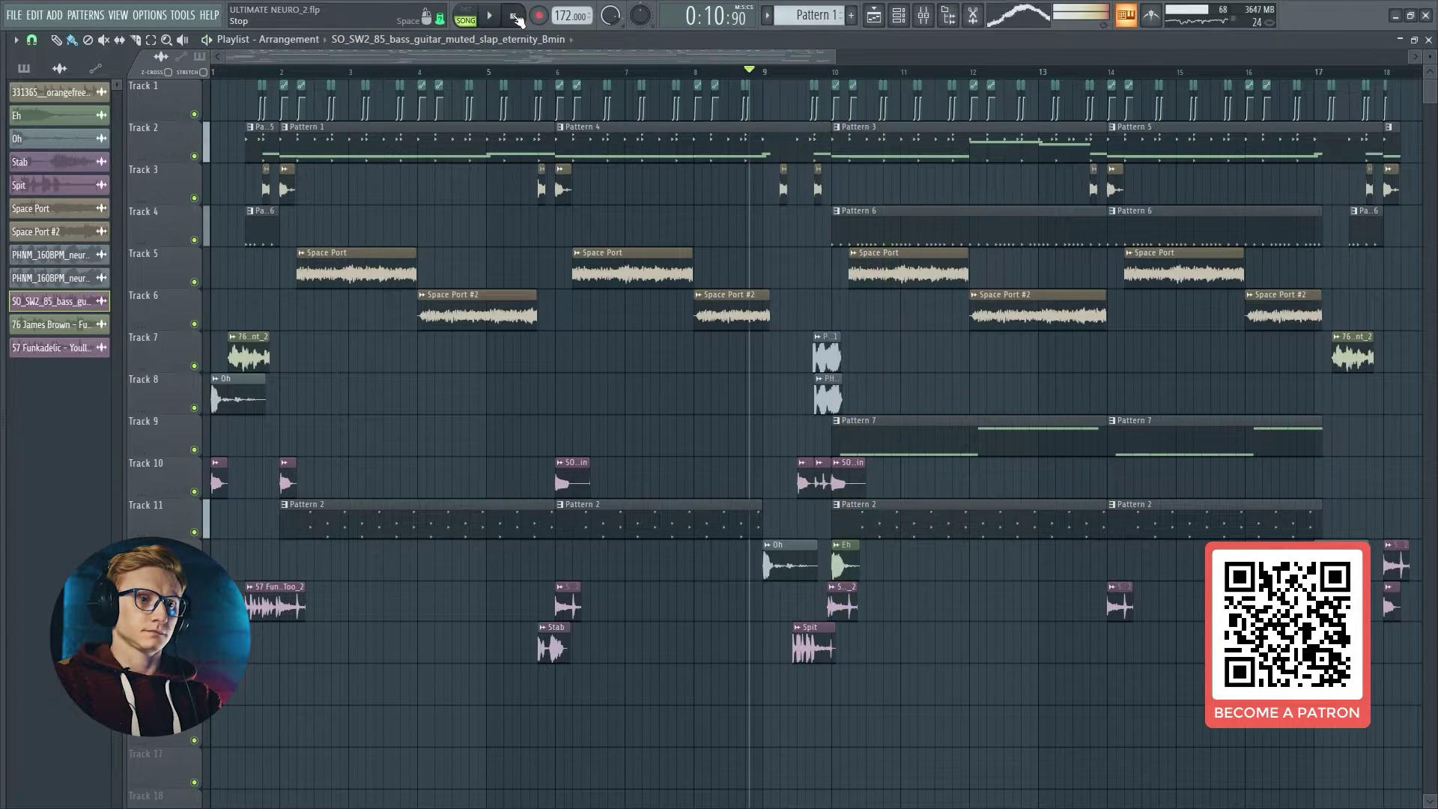
click(515, 17)
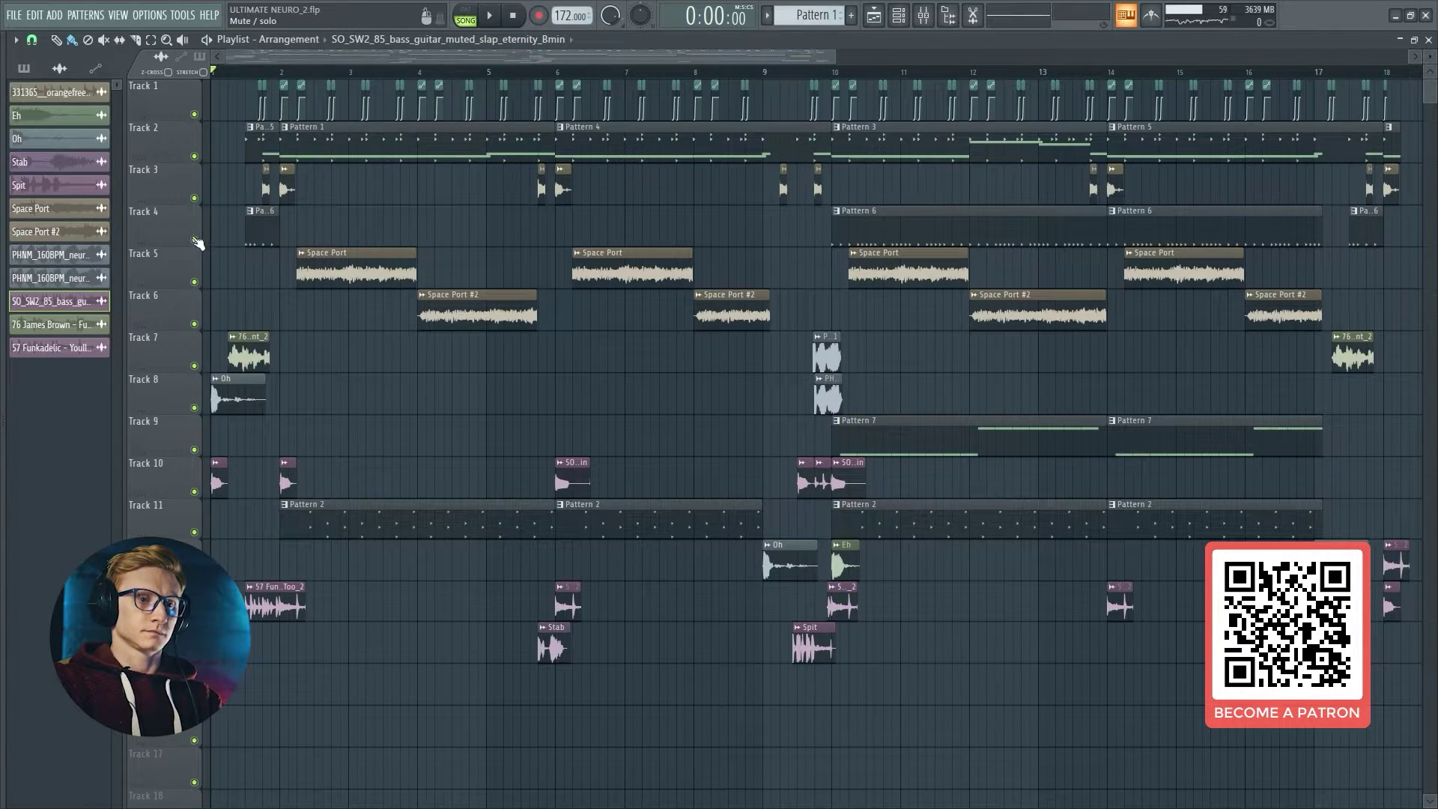
Step: Mute Tracks 4, 5, 6 and 11, and open the Eh clip at bar 10 to examine the vocal sample
drag(194, 239, 194, 324)
click(194, 532)
click(258, 398)
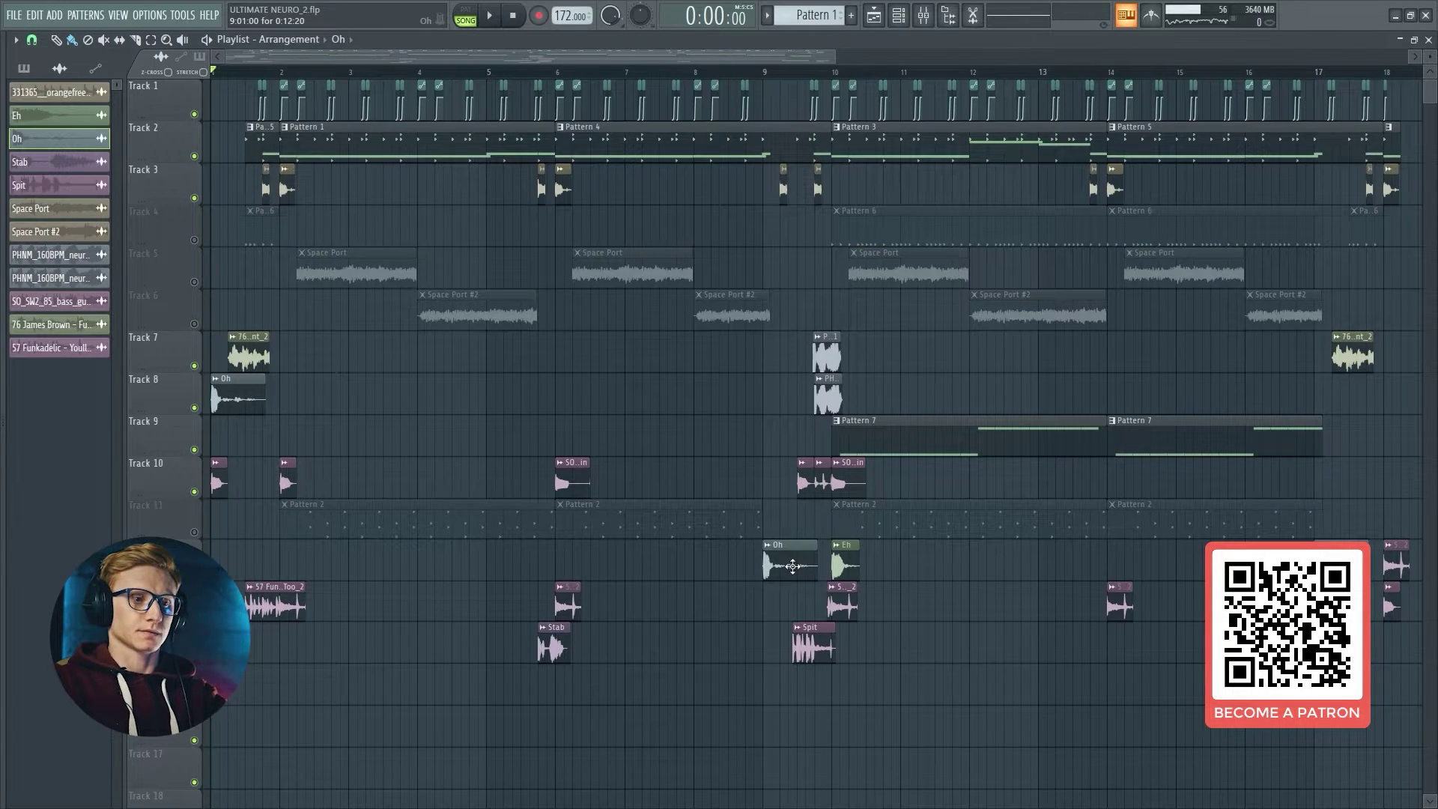
double_click(849, 564)
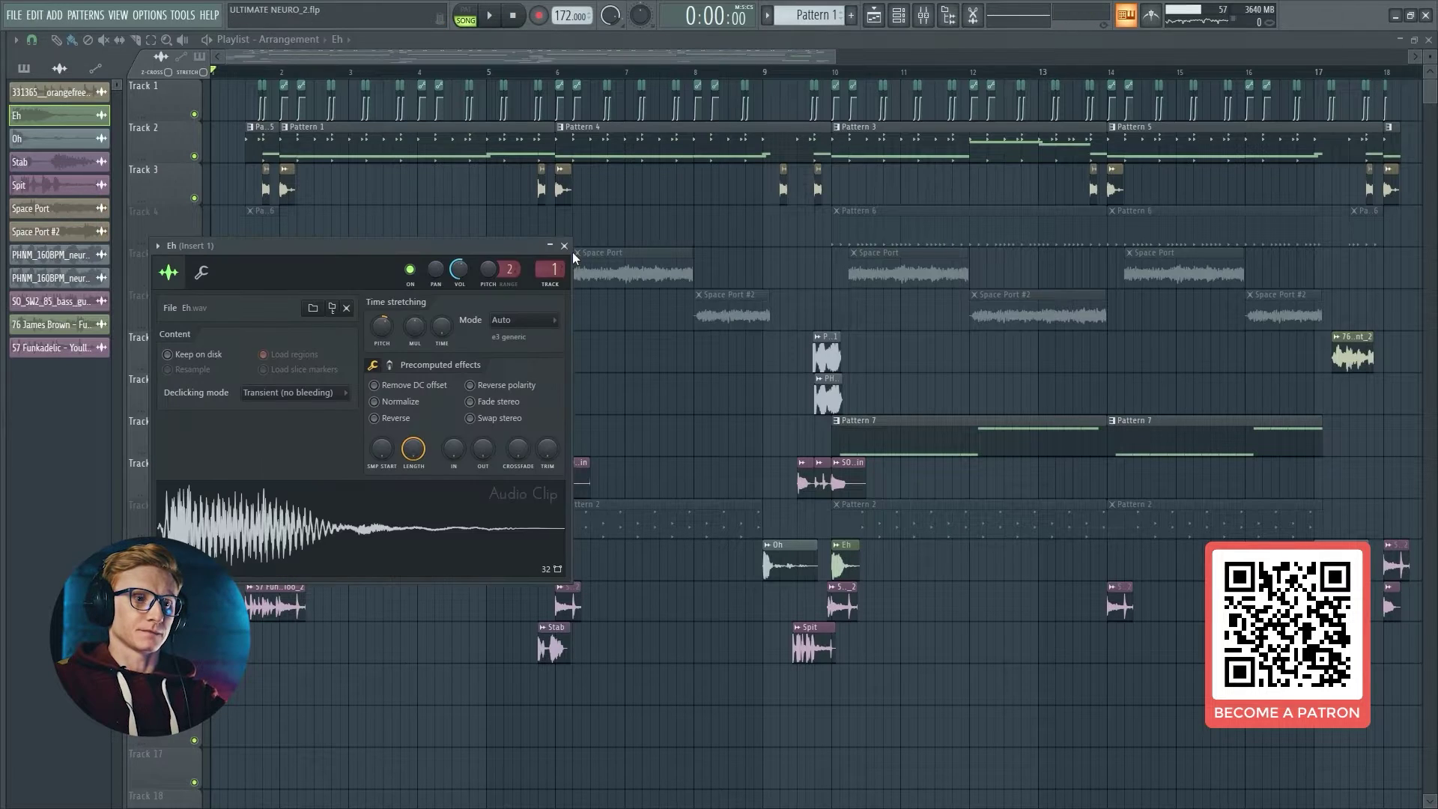
click(569, 250)
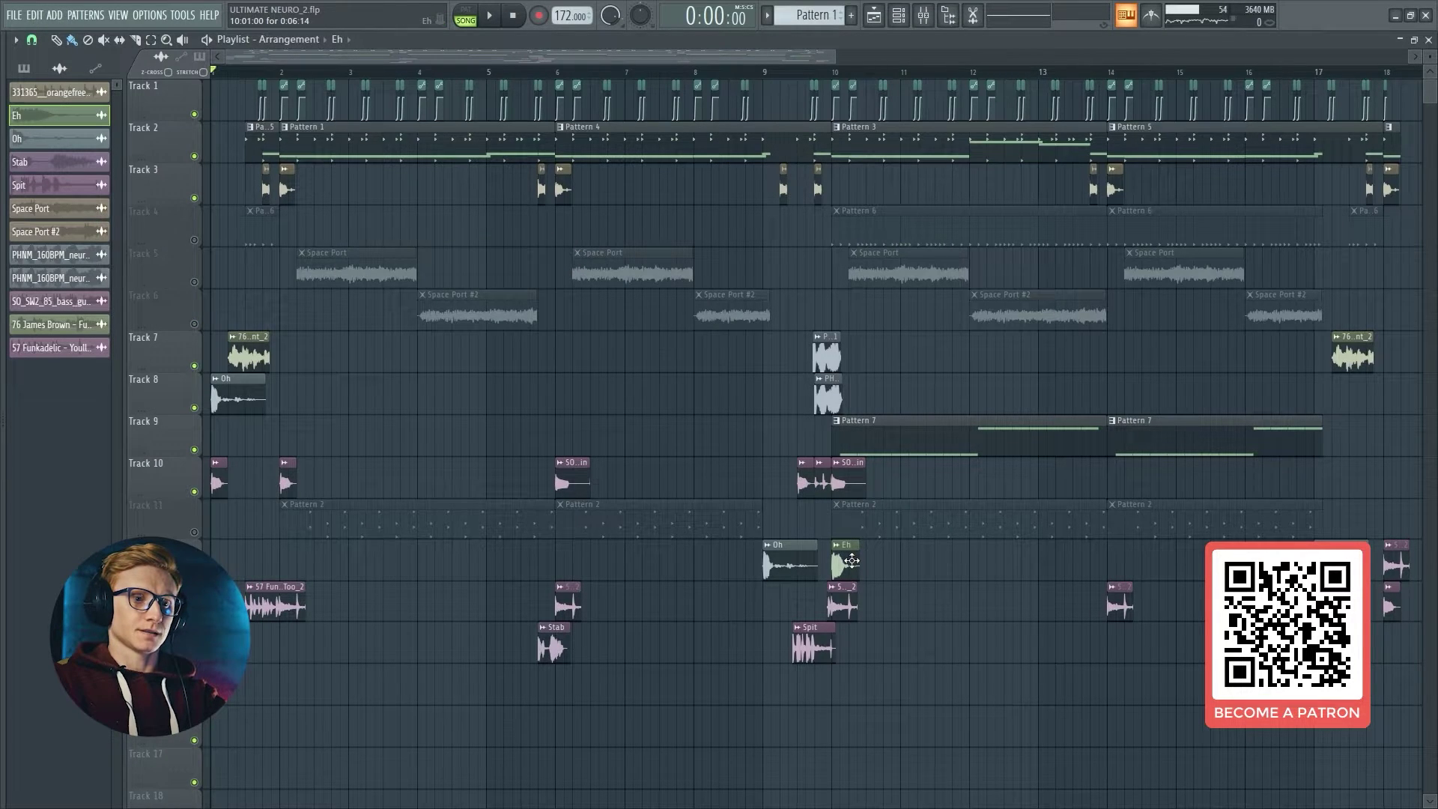
Step: Play the arrangement from the start and from around bar 8 with Tracks 4, 5, 6 and 11 muted
key(space)
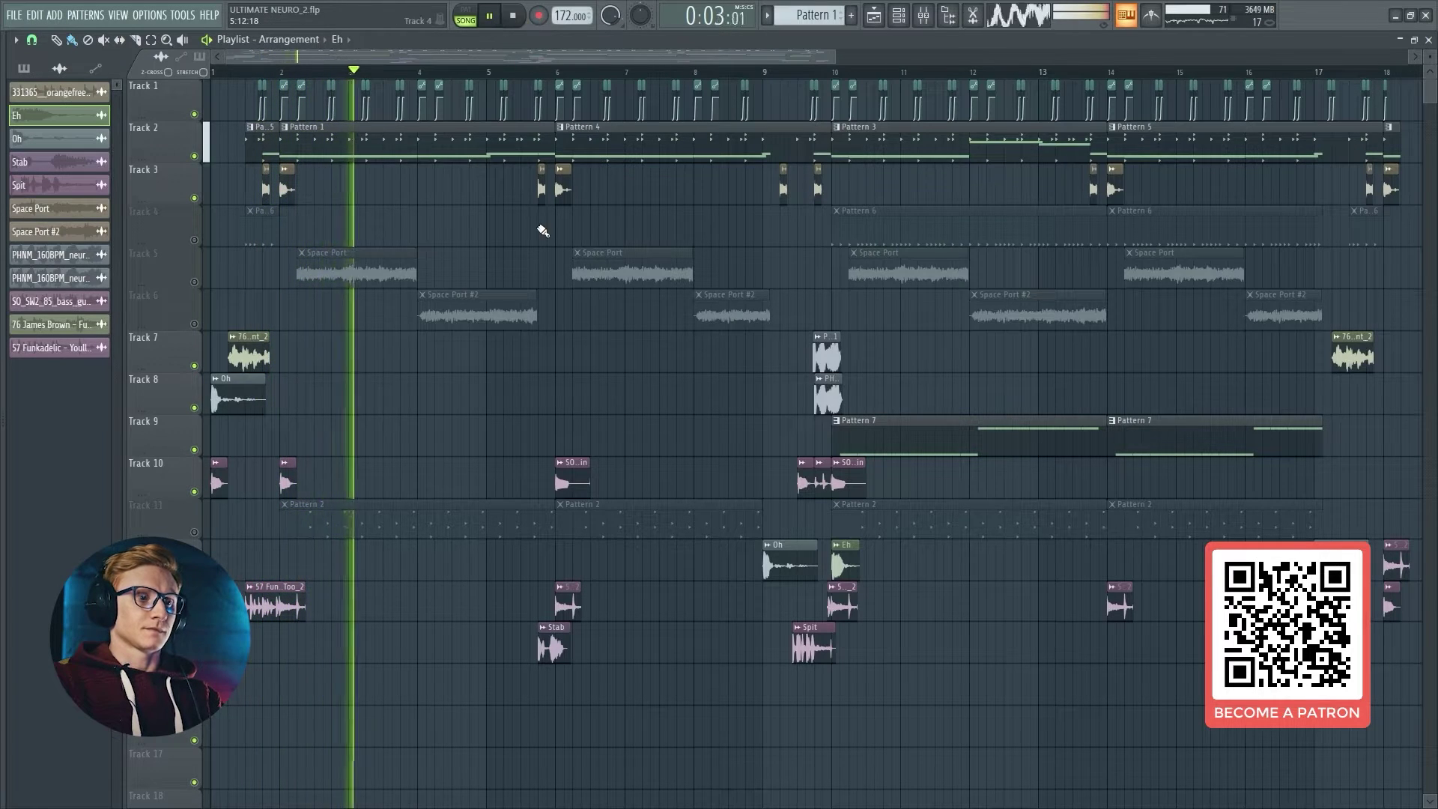
click(746, 72)
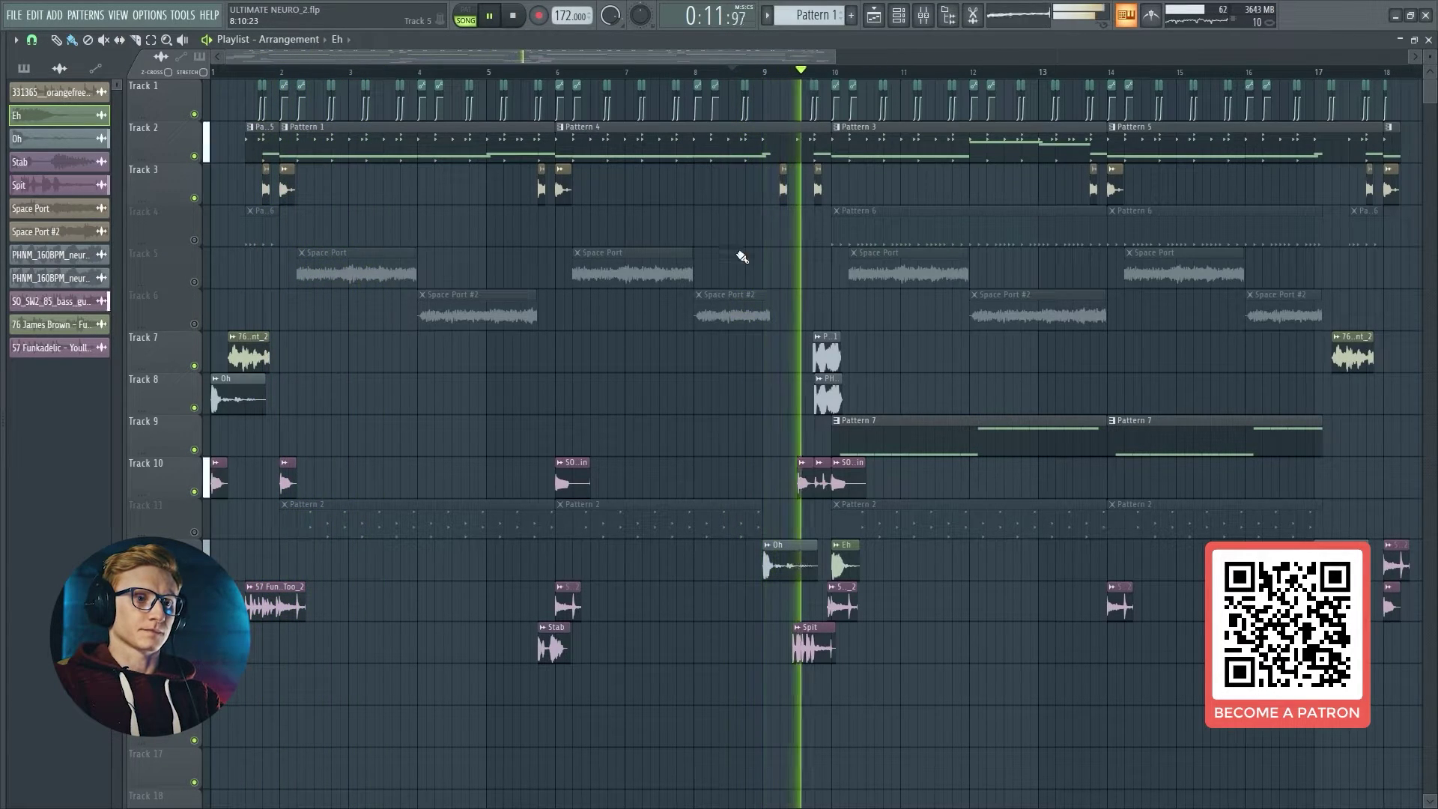
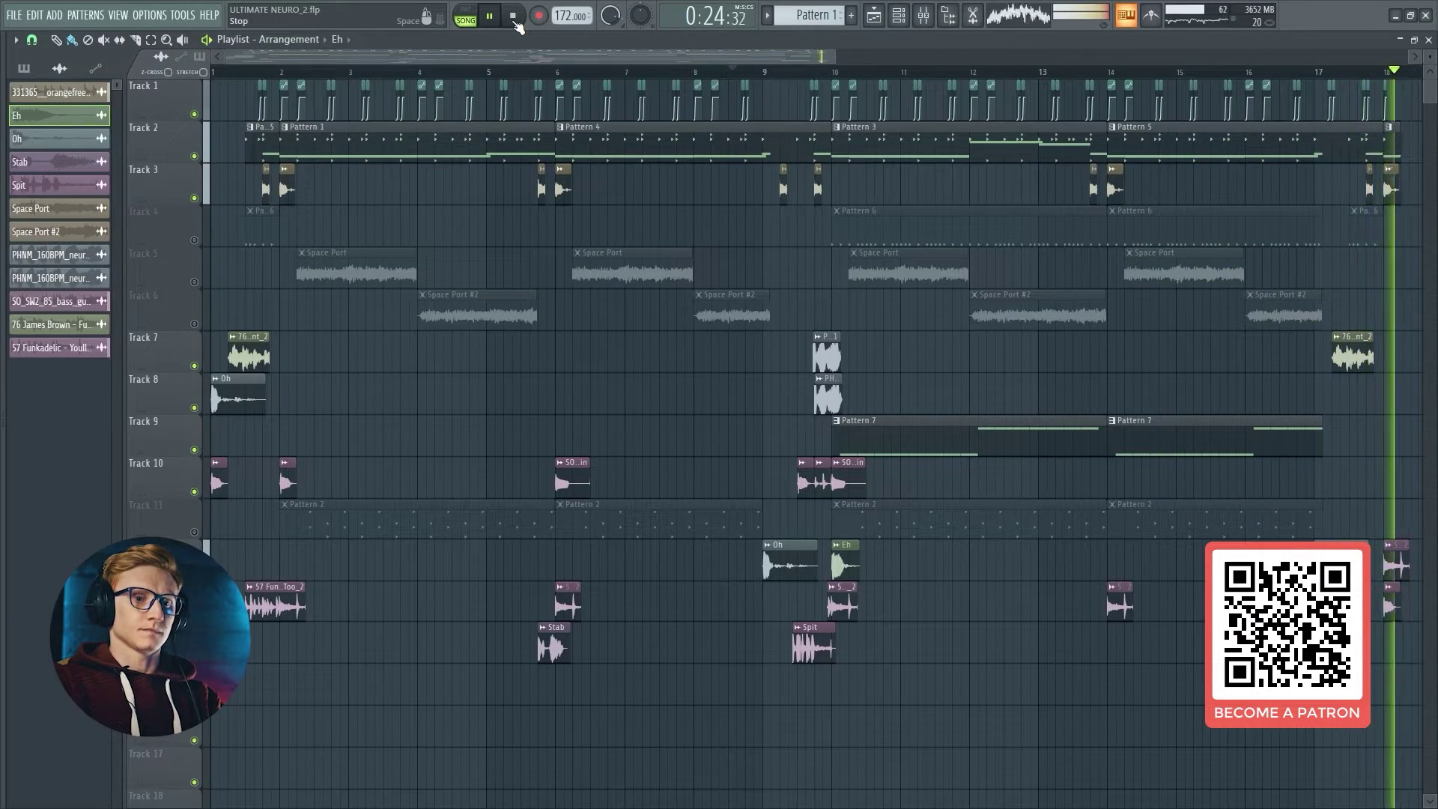
click(515, 20)
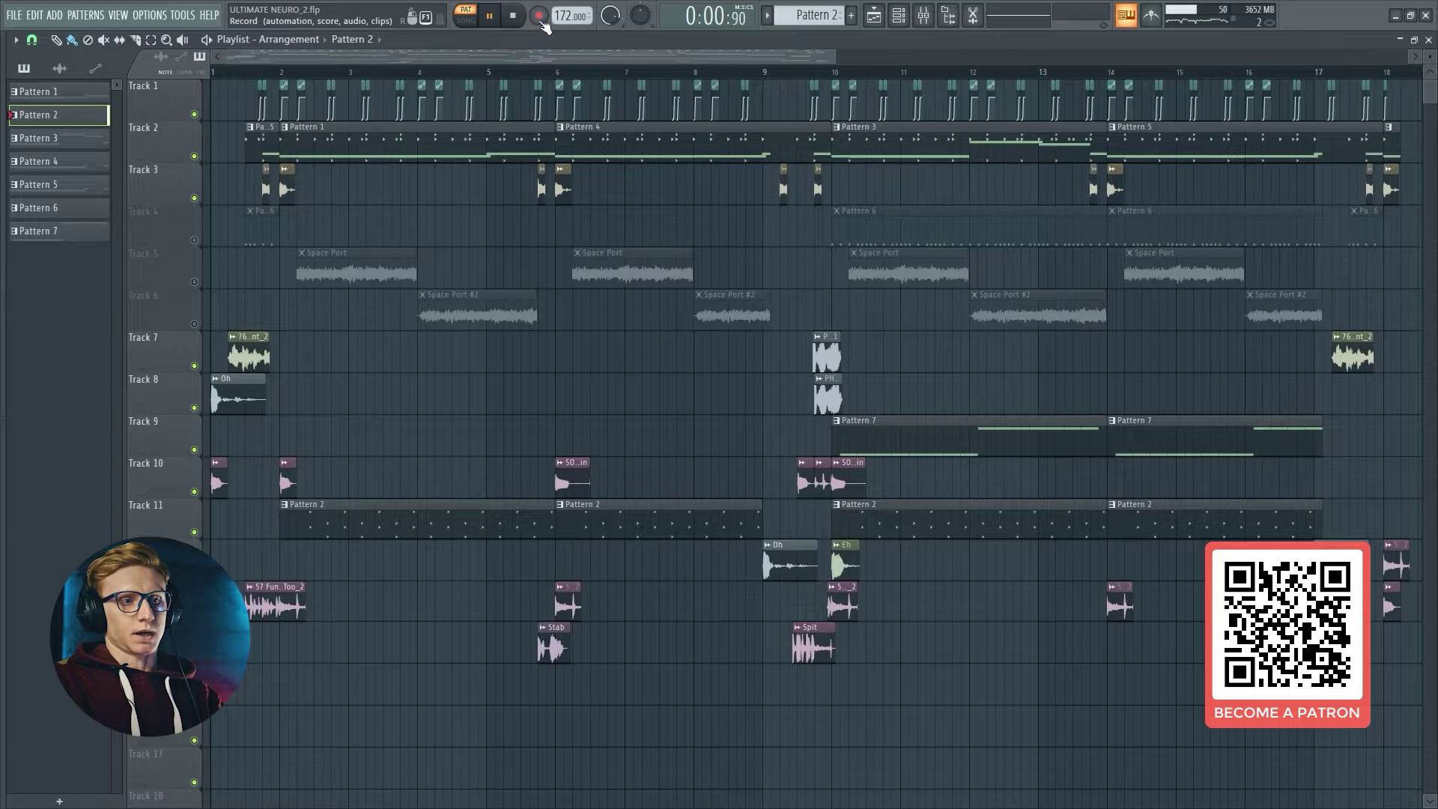
Step: Show Pattern 2 in the channel rack and examine the sampler settings of the shs_eerie_tape_snare_Quaint channel
click(874, 15)
key(F6)
click(899, 16)
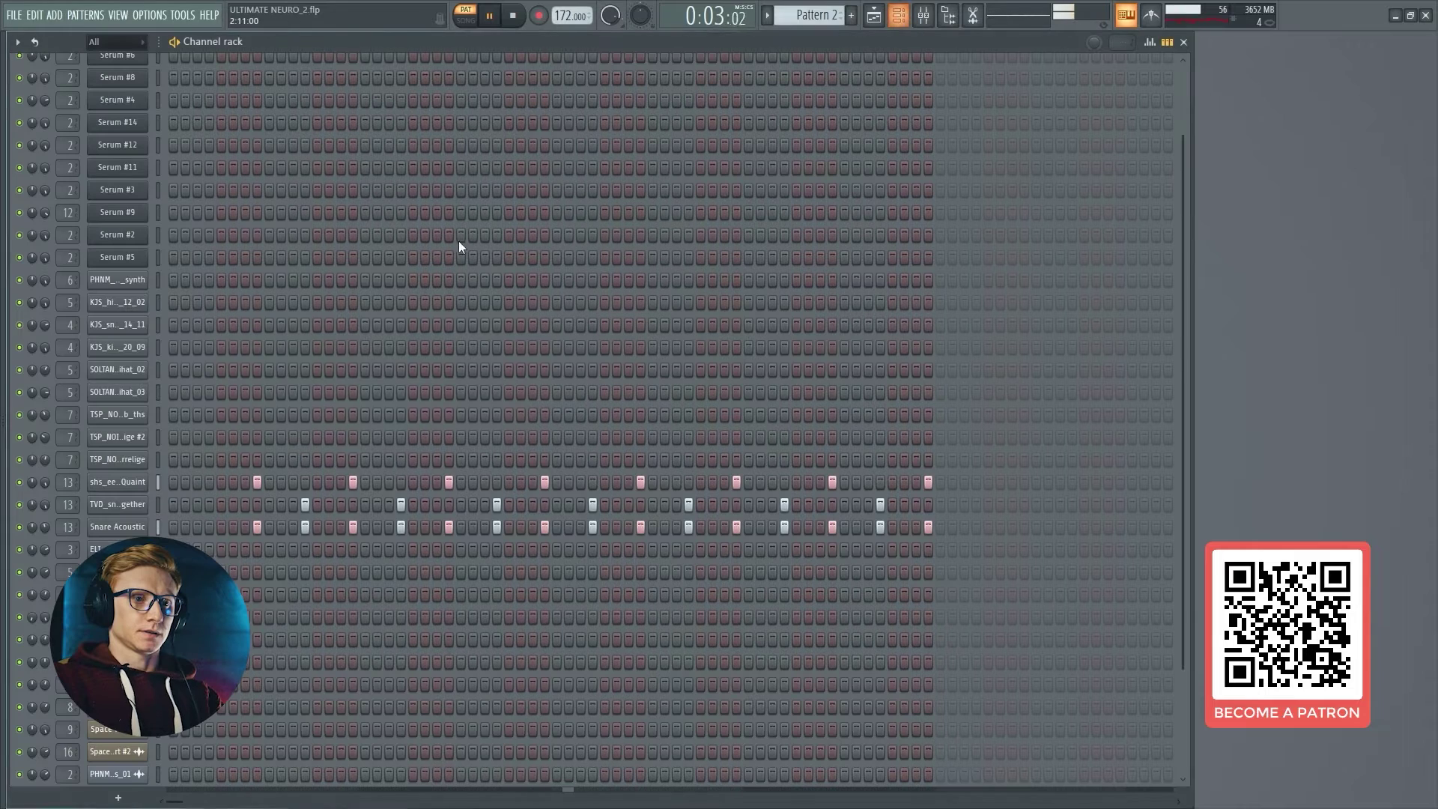
scroll(295, 390, down, 3)
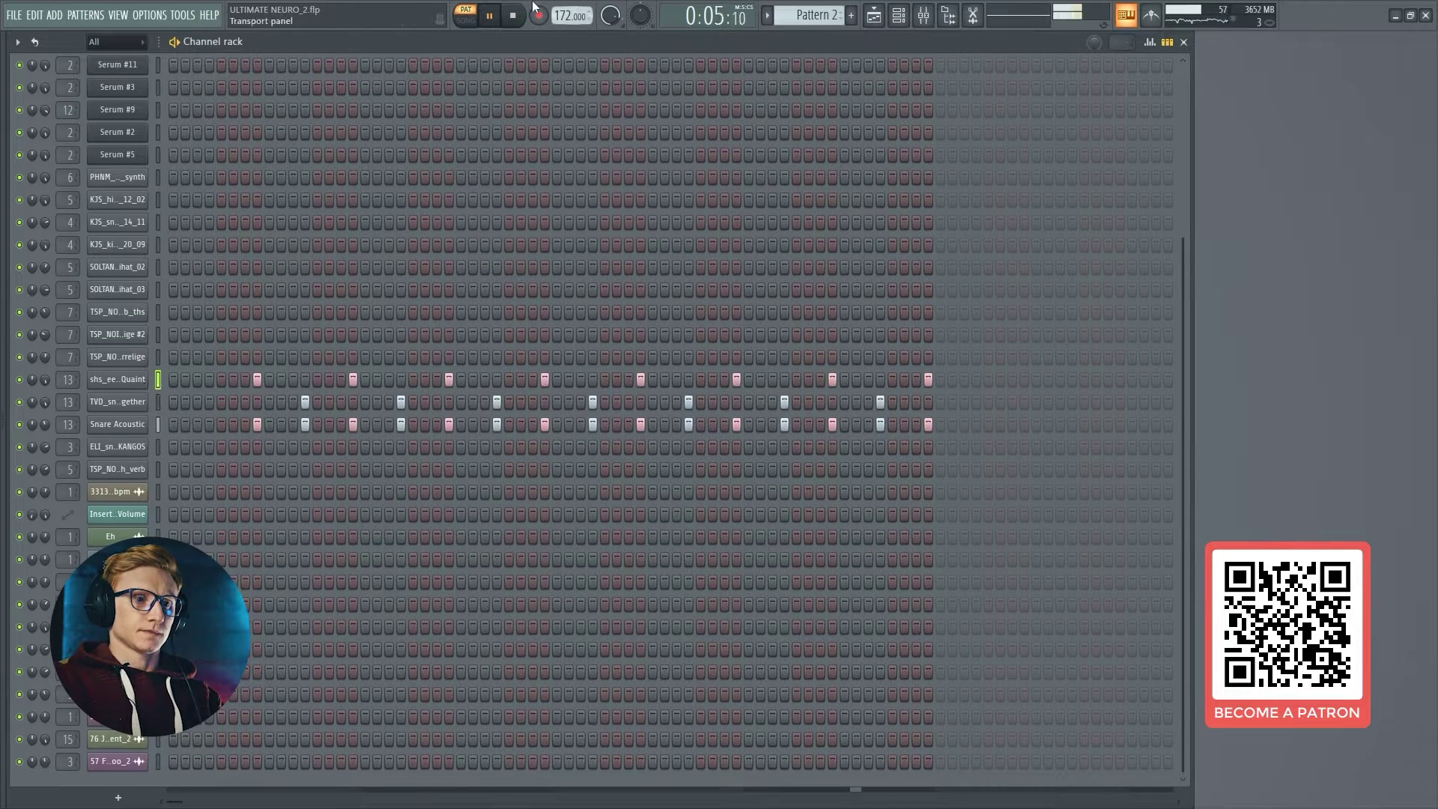
click(124, 373)
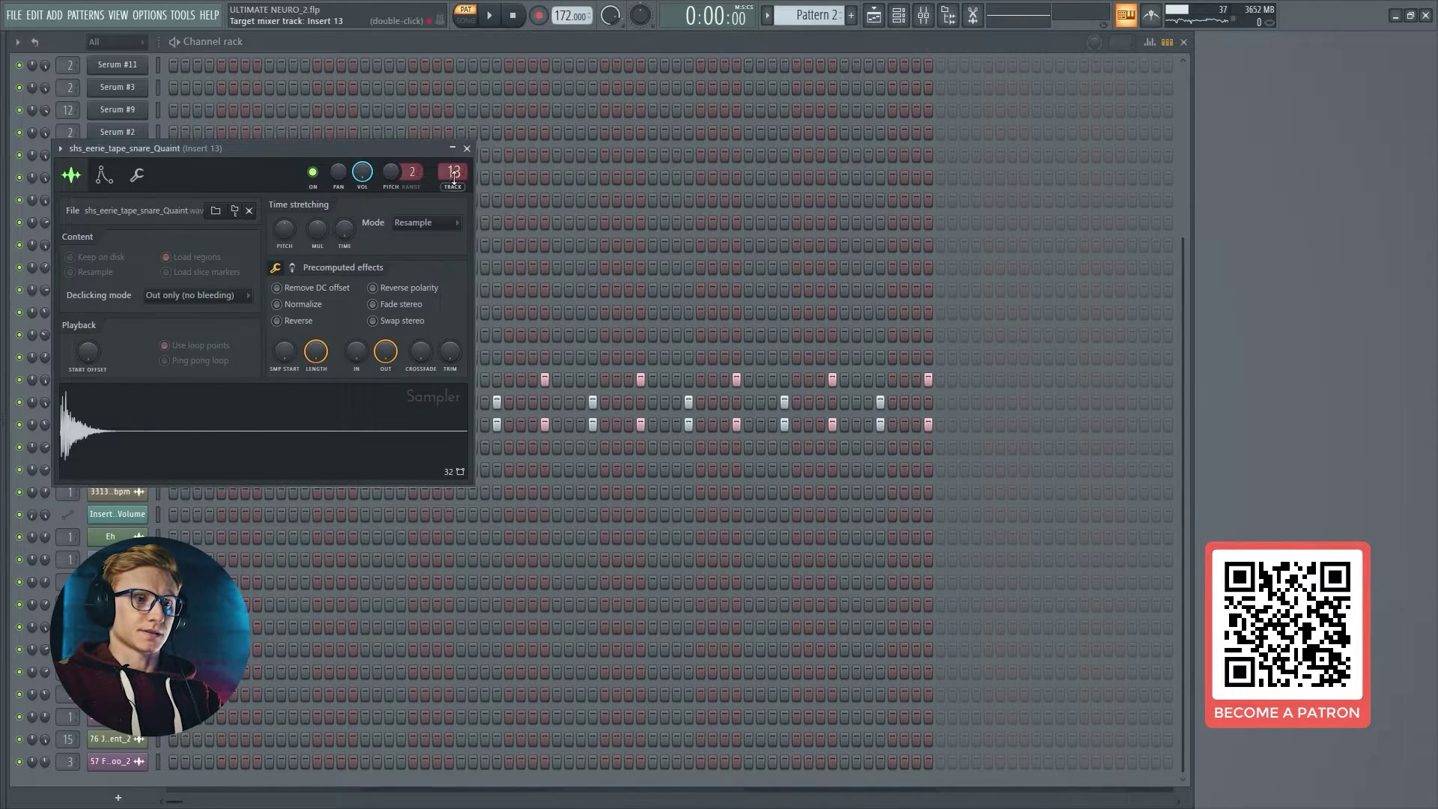
click(468, 149)
Step: Open the Quaint snare's notes in the piano roll, play Pattern 2 twice, and return to the channel rack
right_click(154, 376)
click(187, 379)
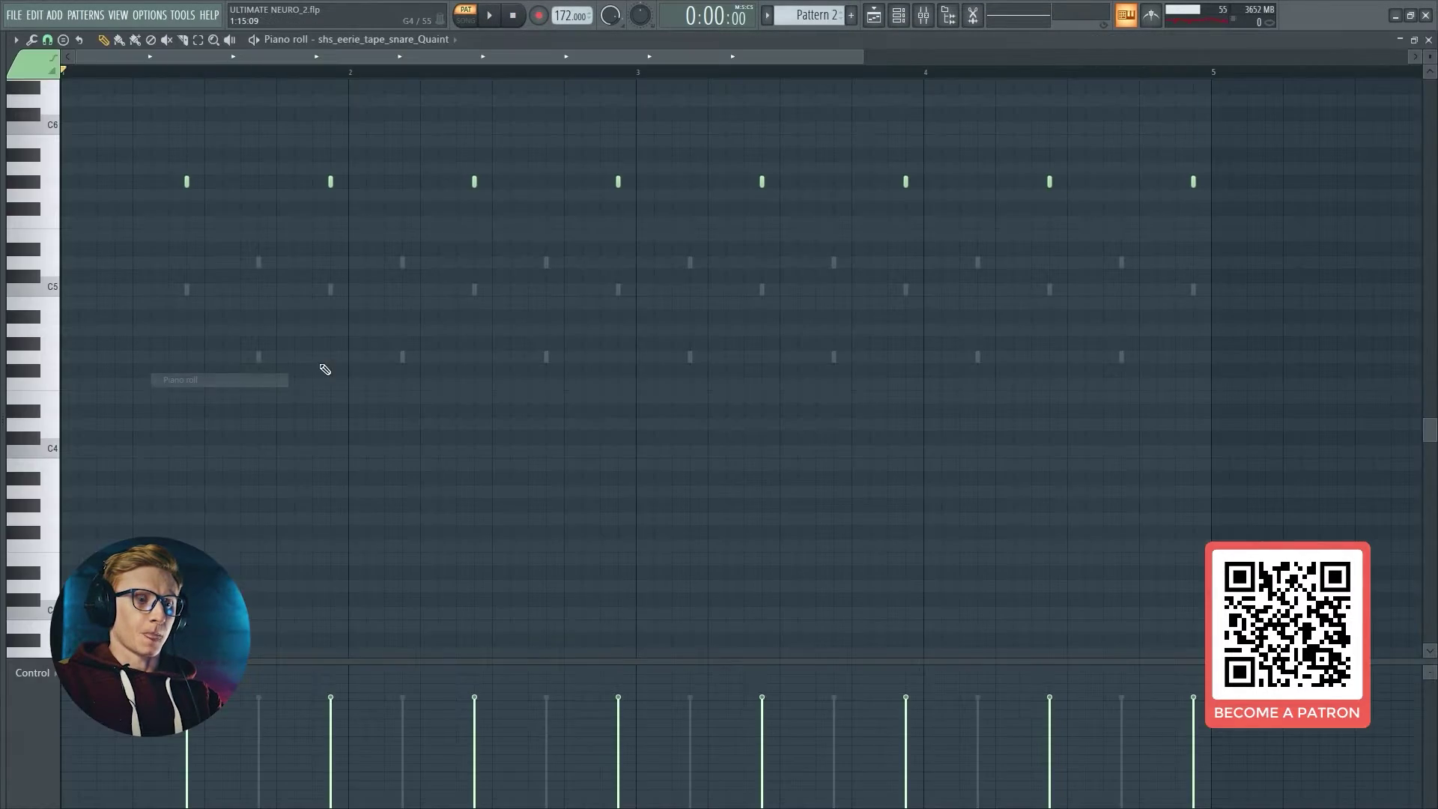
scroll(112, 307, up, 2)
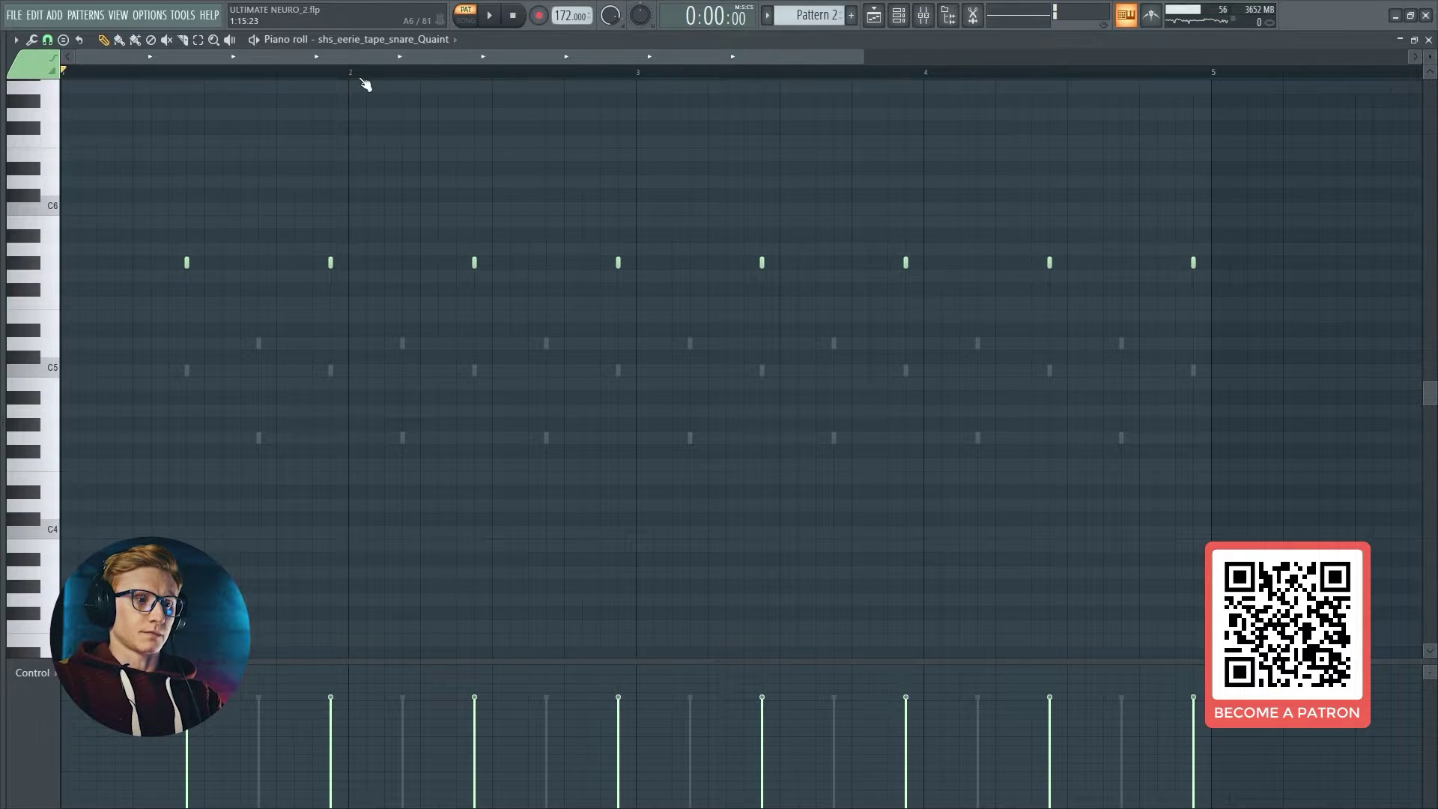
click(489, 15)
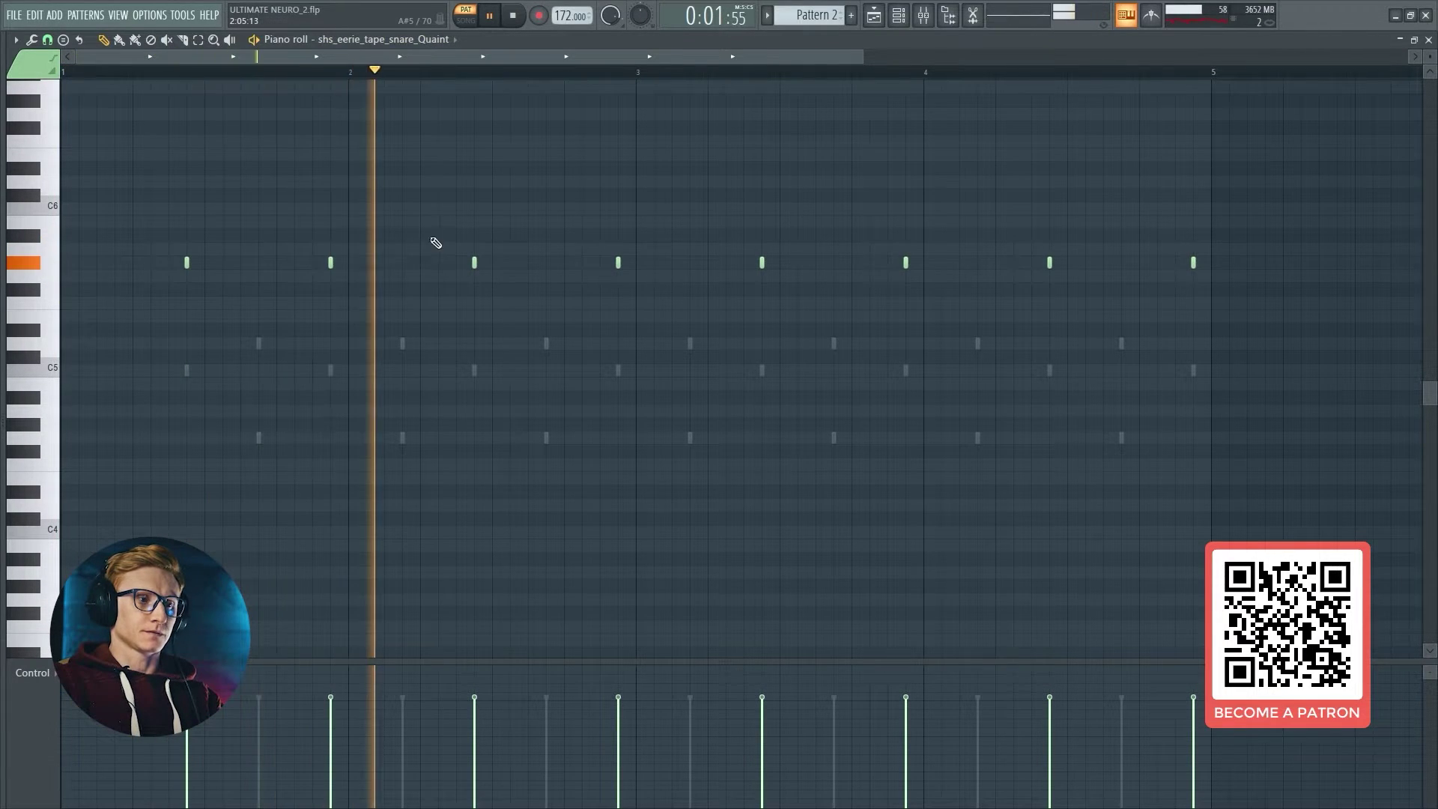
click(516, 18)
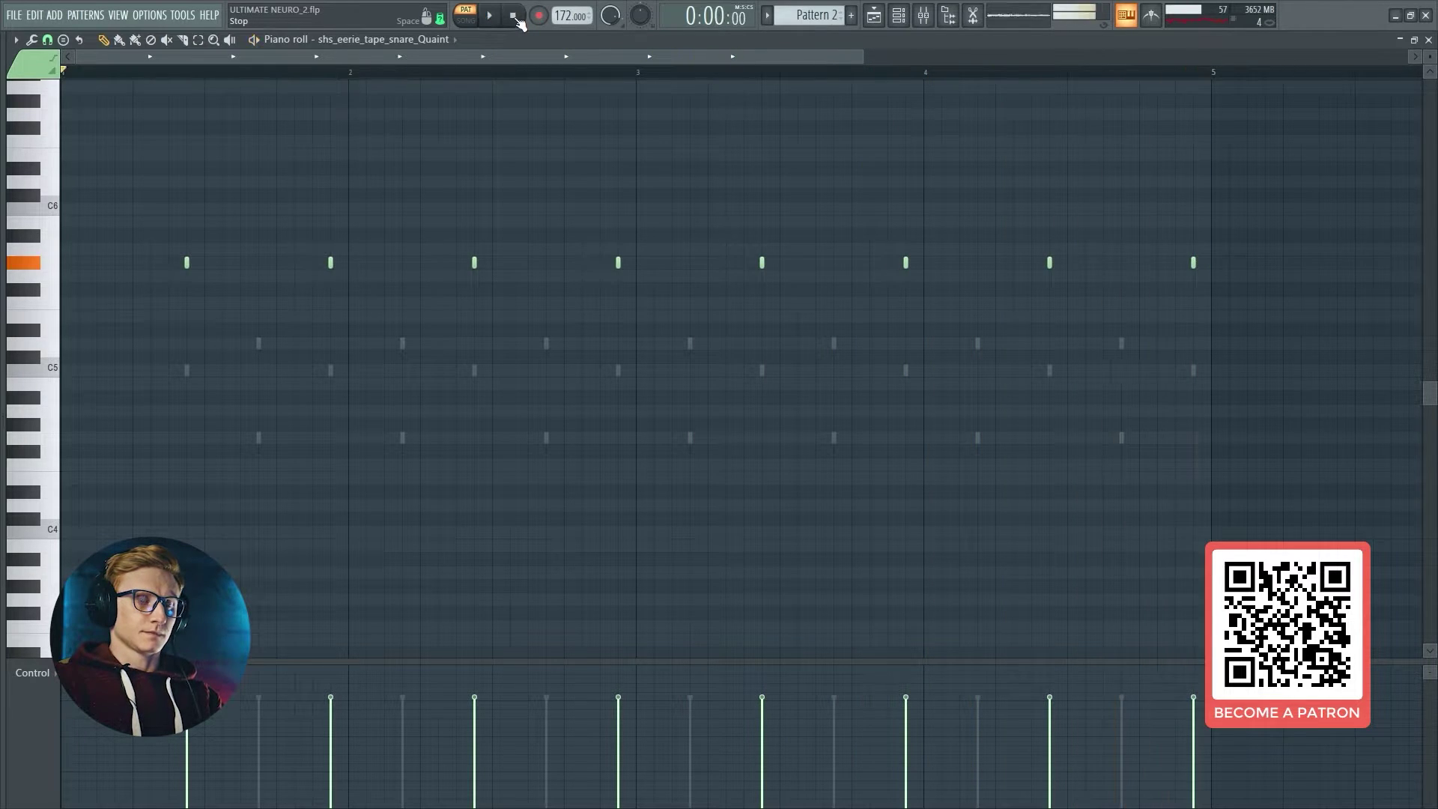
scroll(142, 216, up, 2)
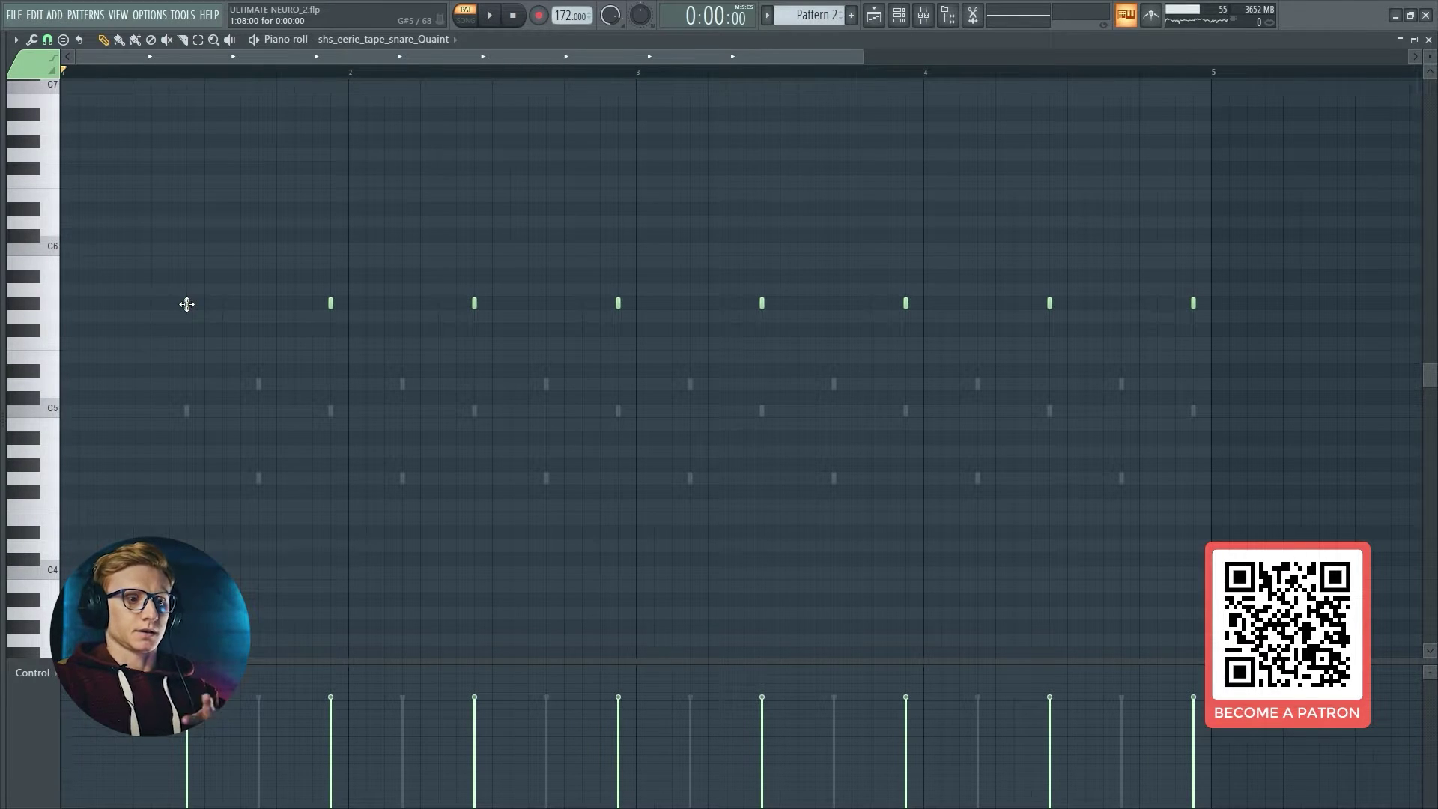
click(481, 22)
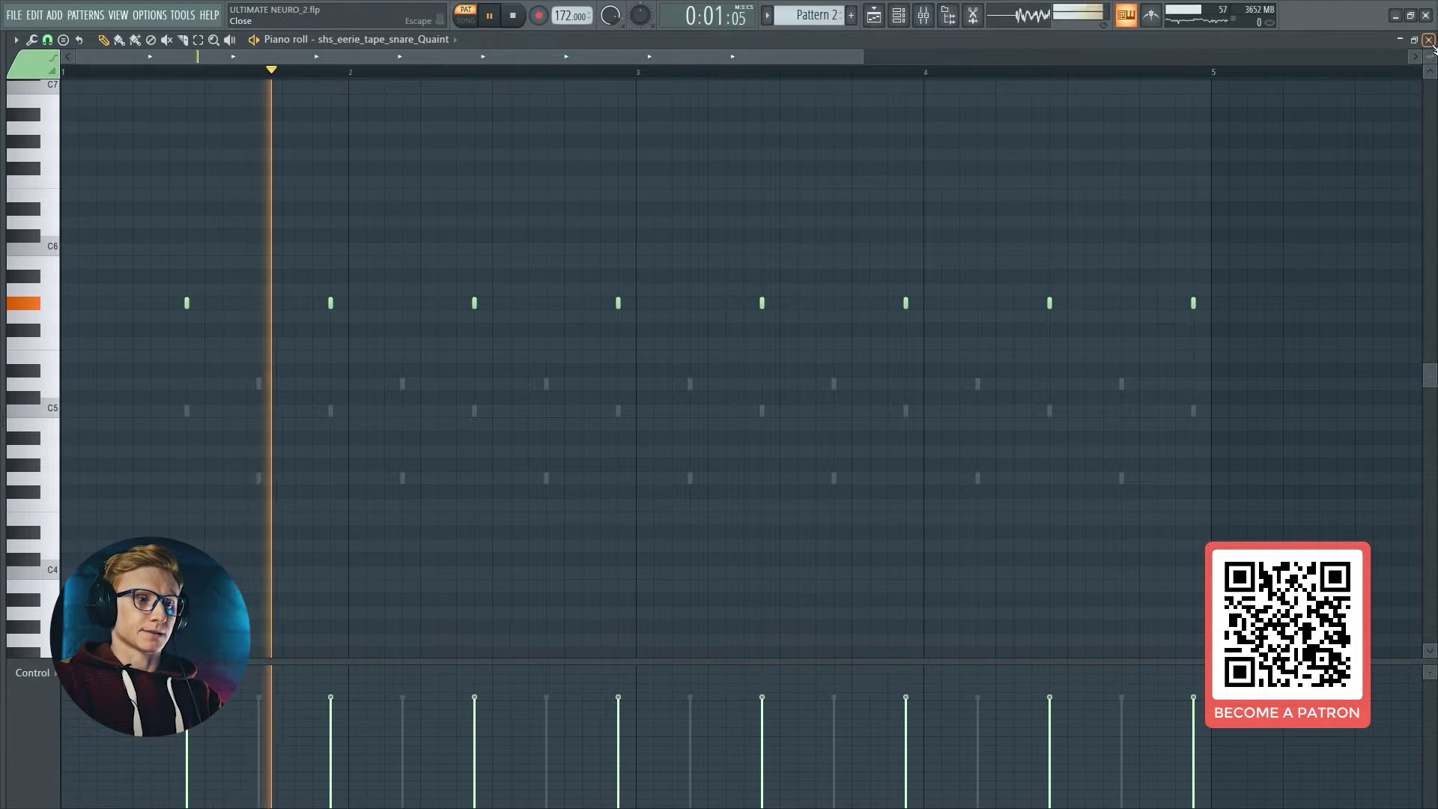
key(F7)
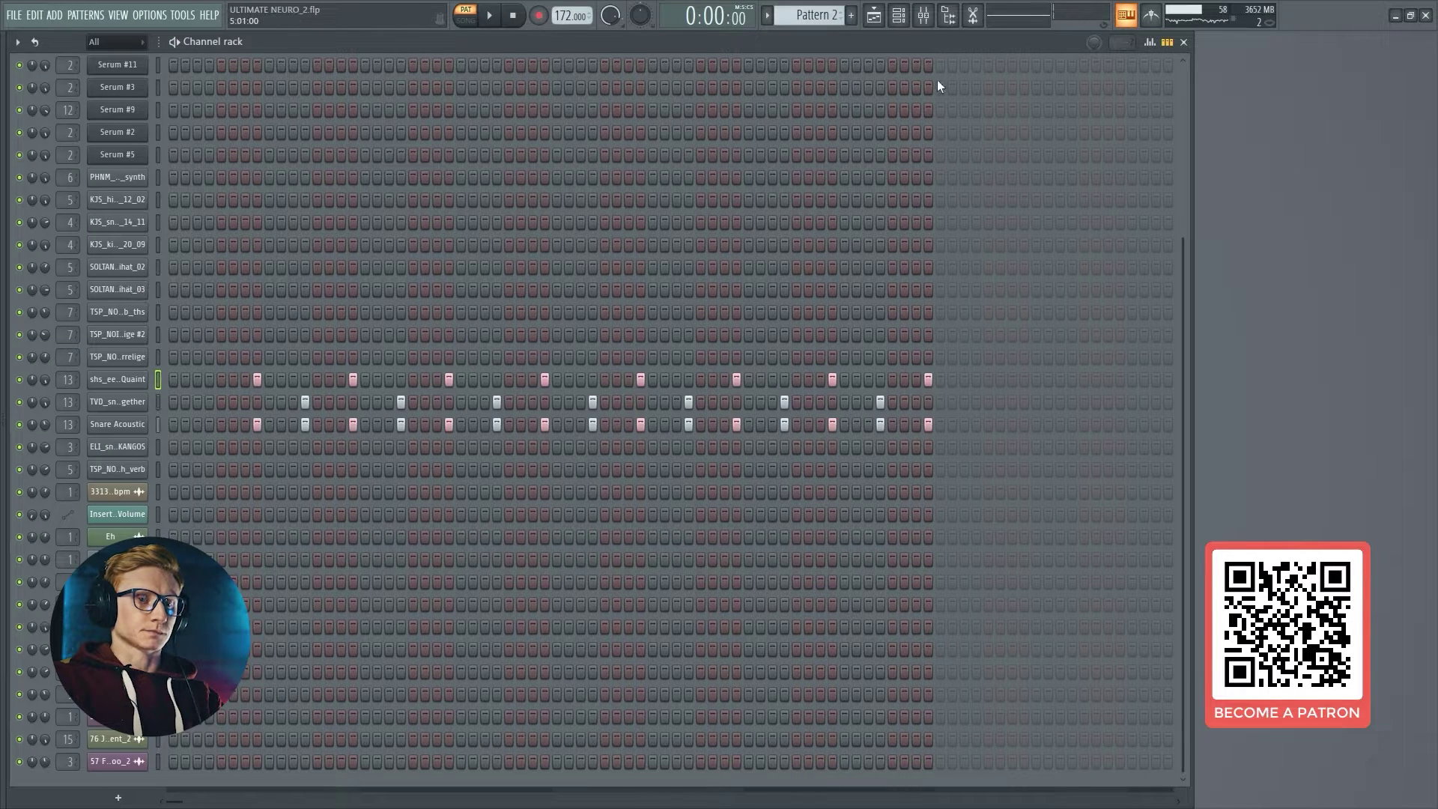
Step: Play the arrangement from bar 2 with Track 11 unmuted and examine the Insert 13 effects chain in the mixer
click(925, 20)
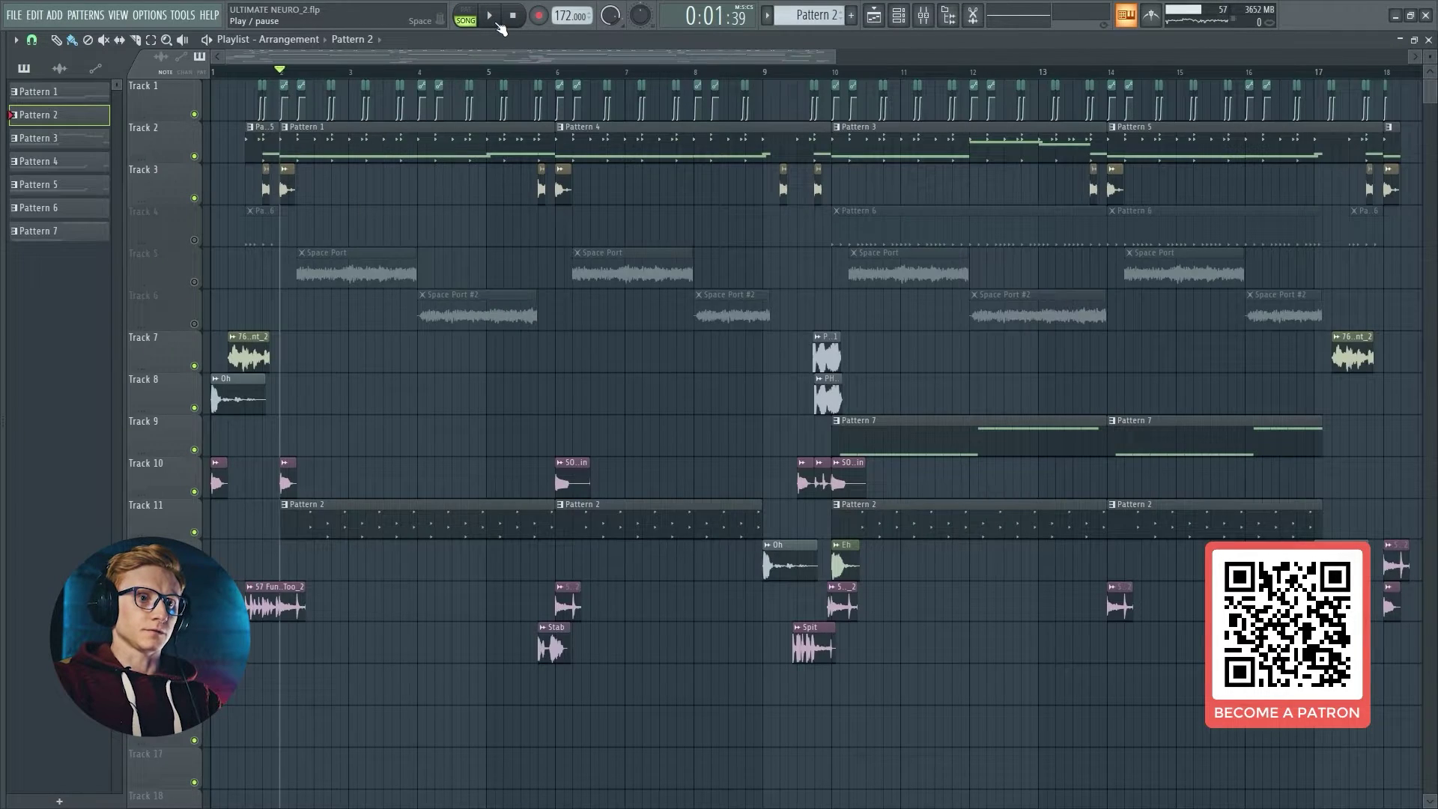
click(498, 24)
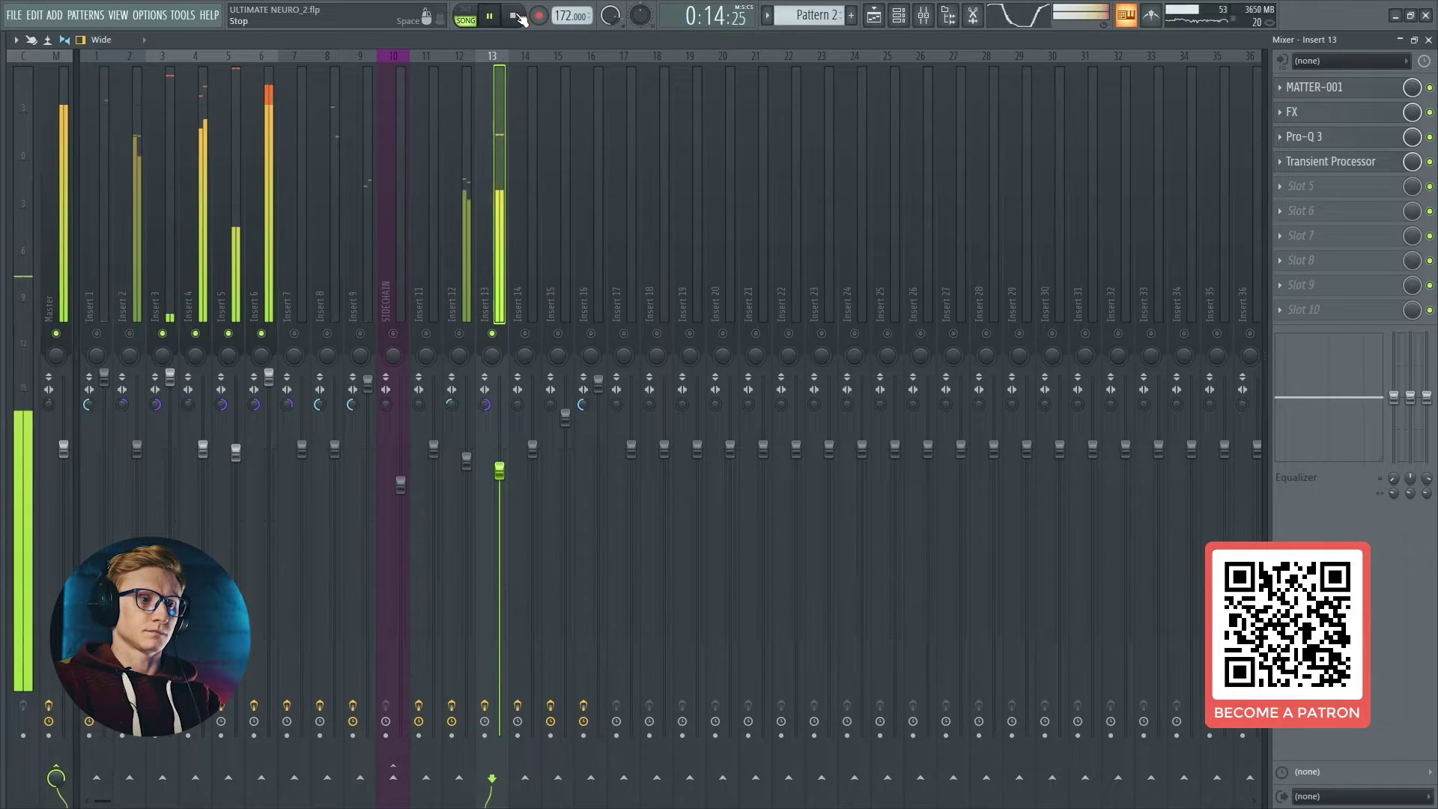
key(F5)
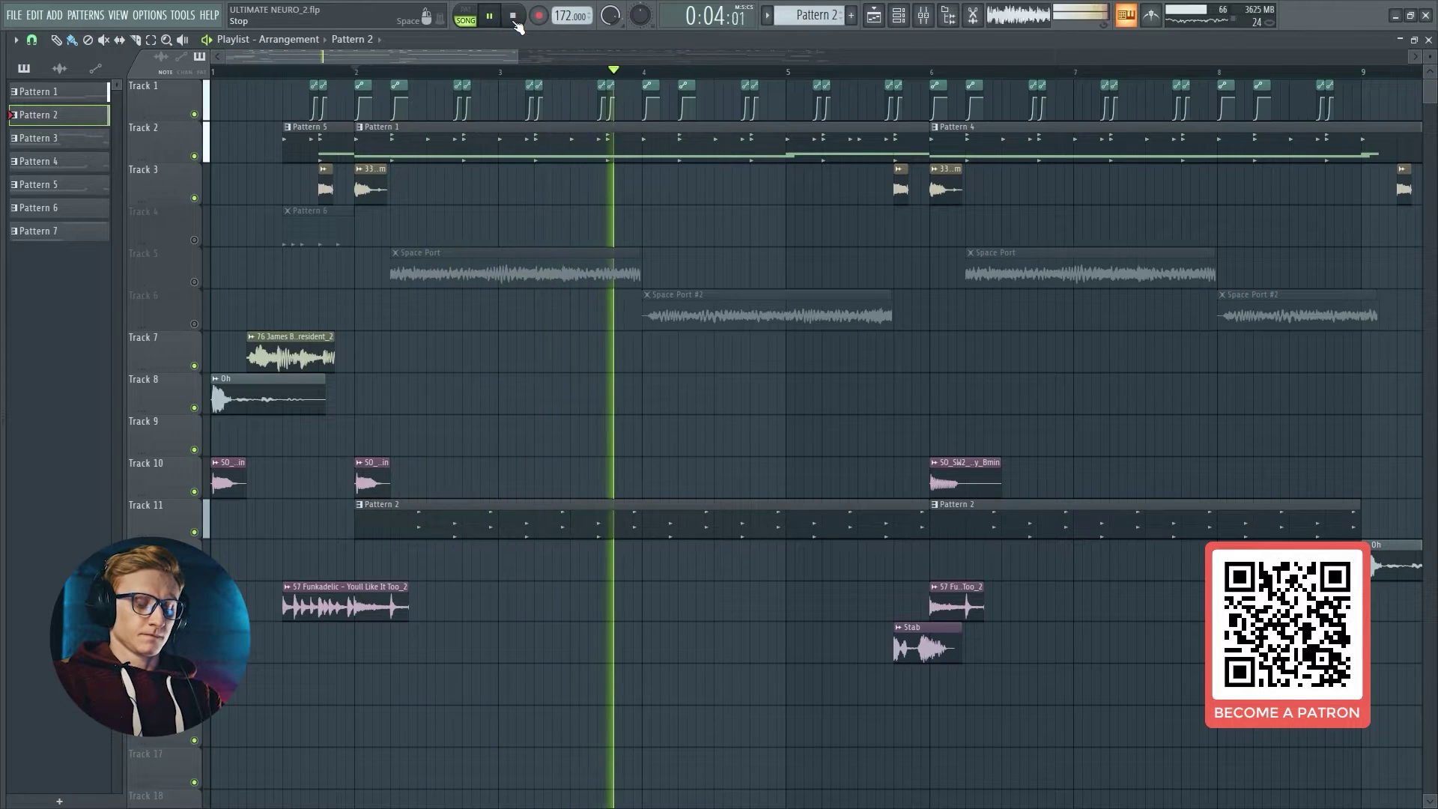
click(514, 17)
ctrl+scroll(754, 156, down, 3)
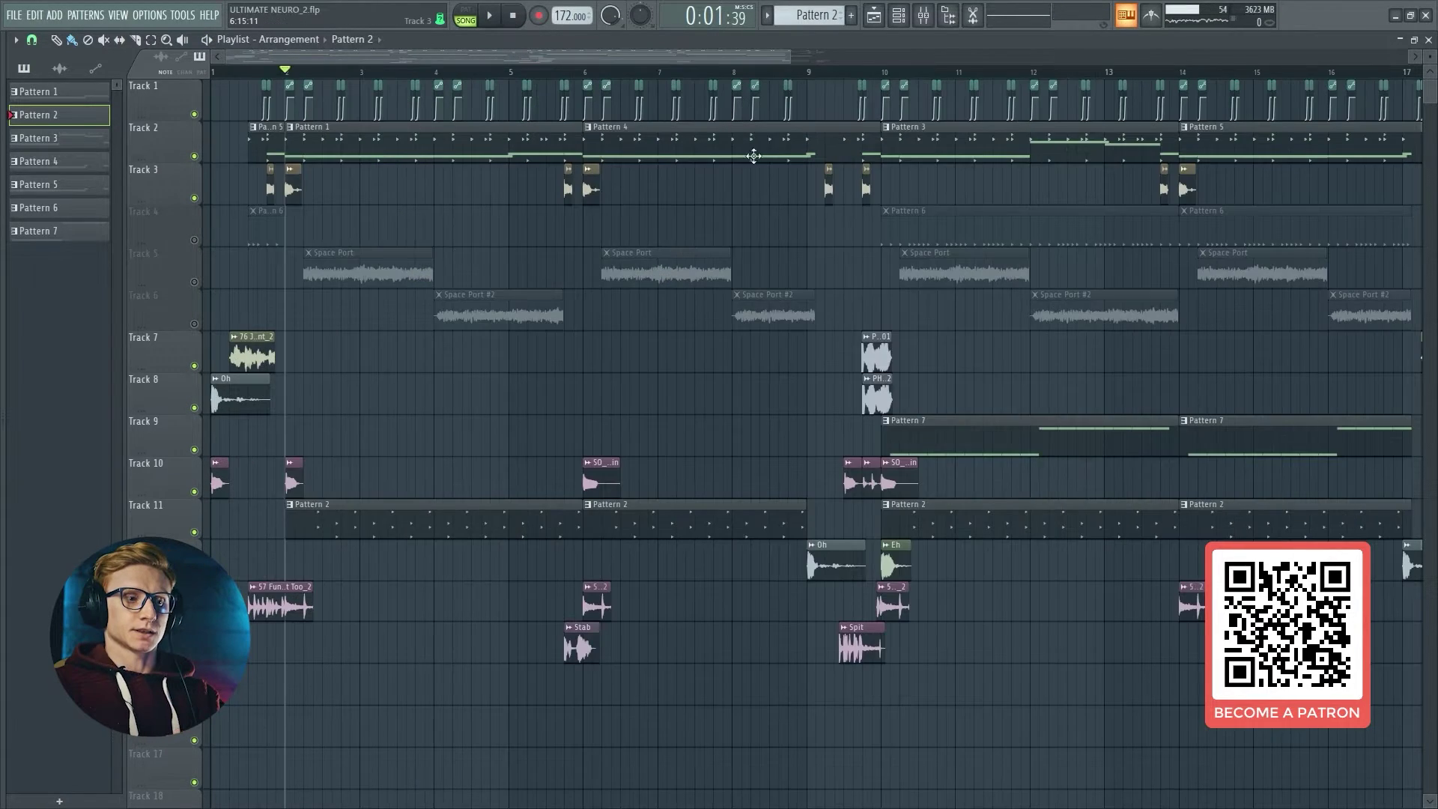
click(923, 16)
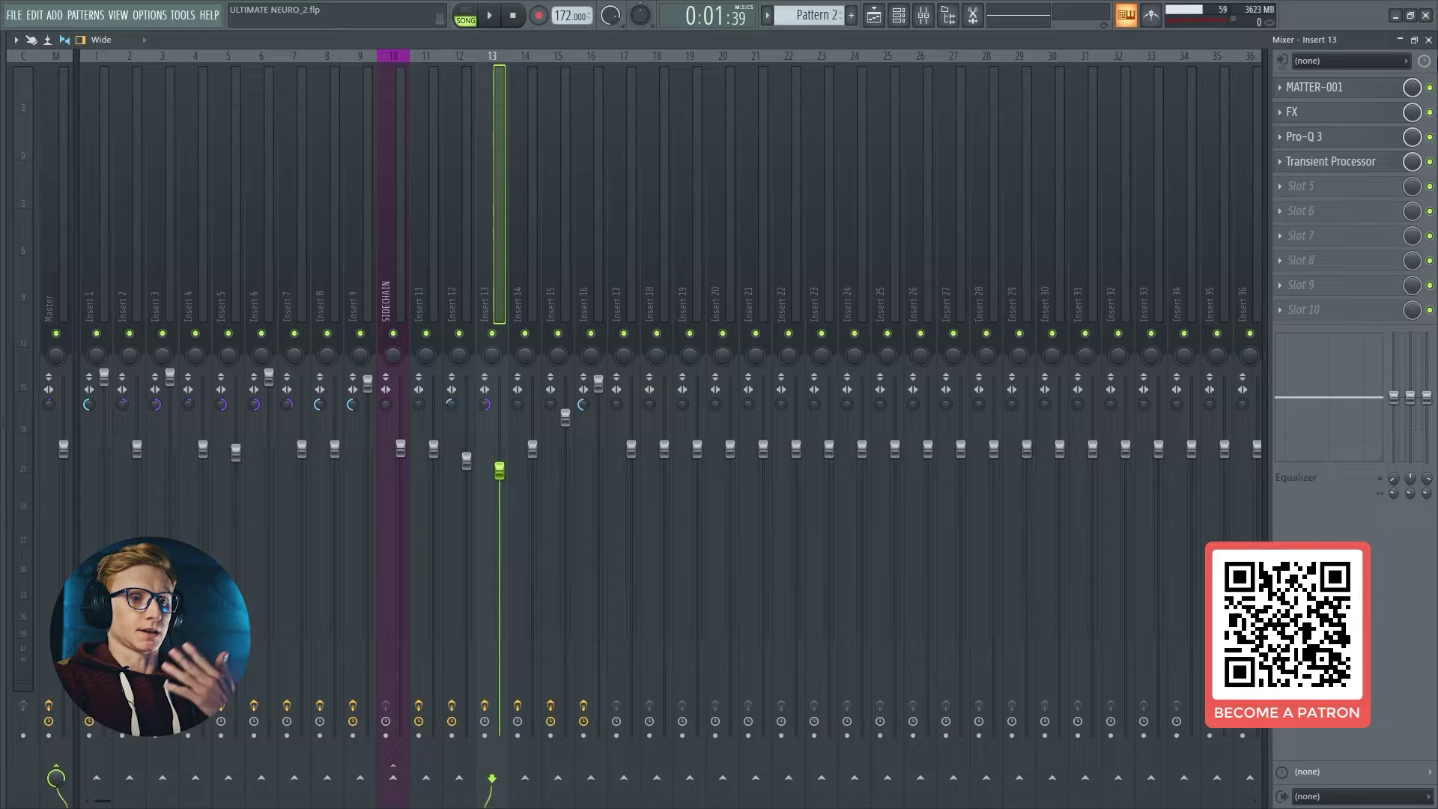
click(1429, 40)
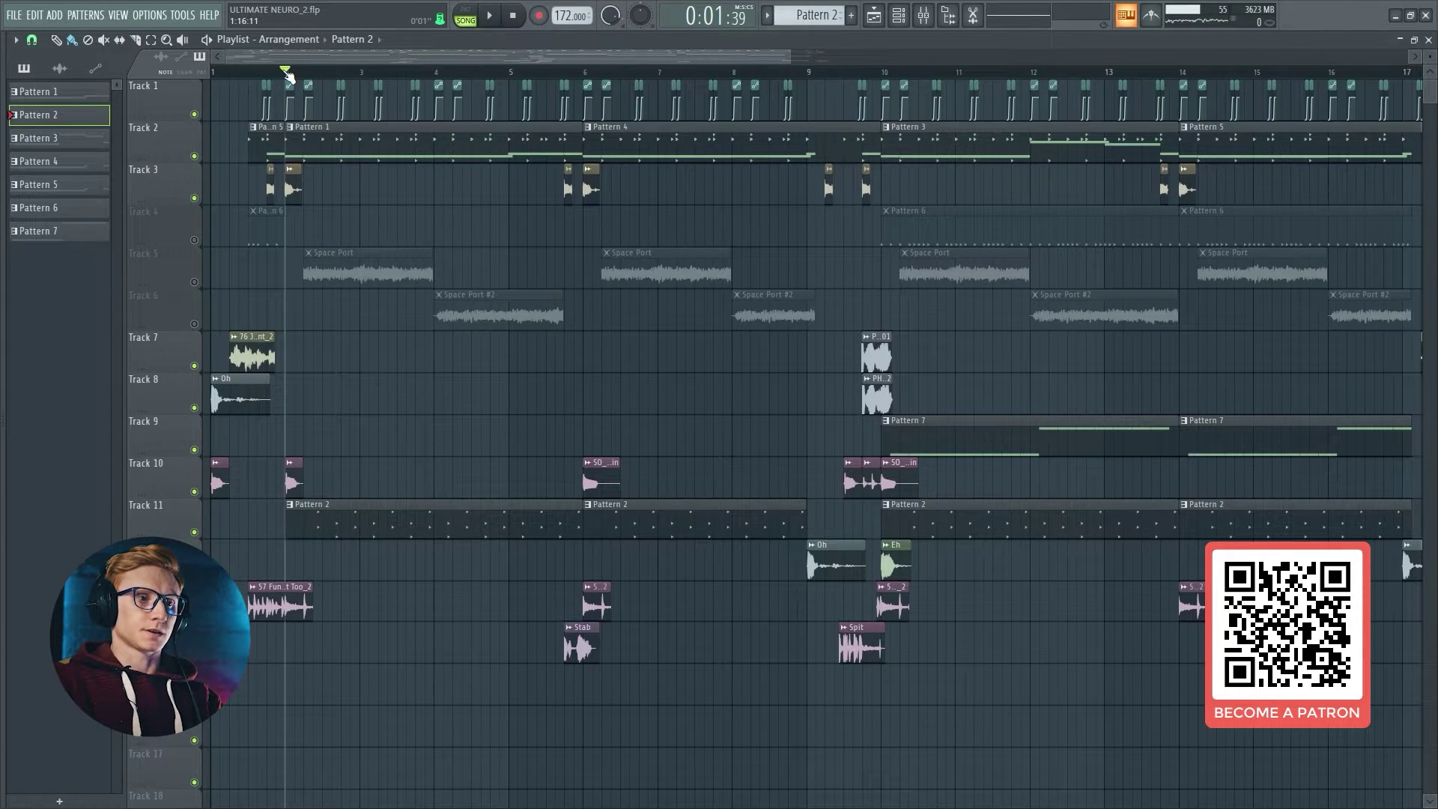
Step: Move the playback start to the middle of bar 1 and play the arrangement with Tracks 5 and 6 muted
drag(285, 72, 248, 71)
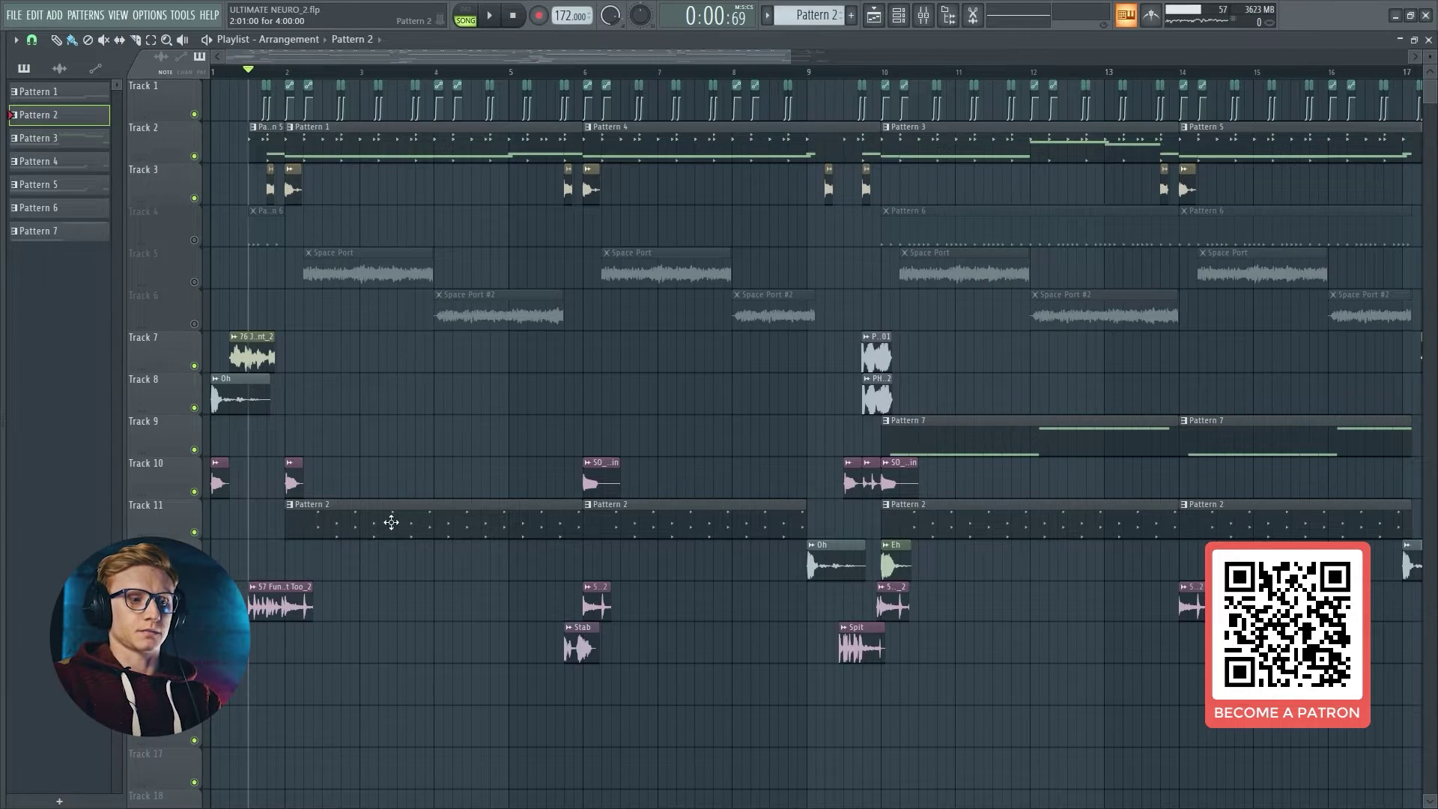
click(492, 18)
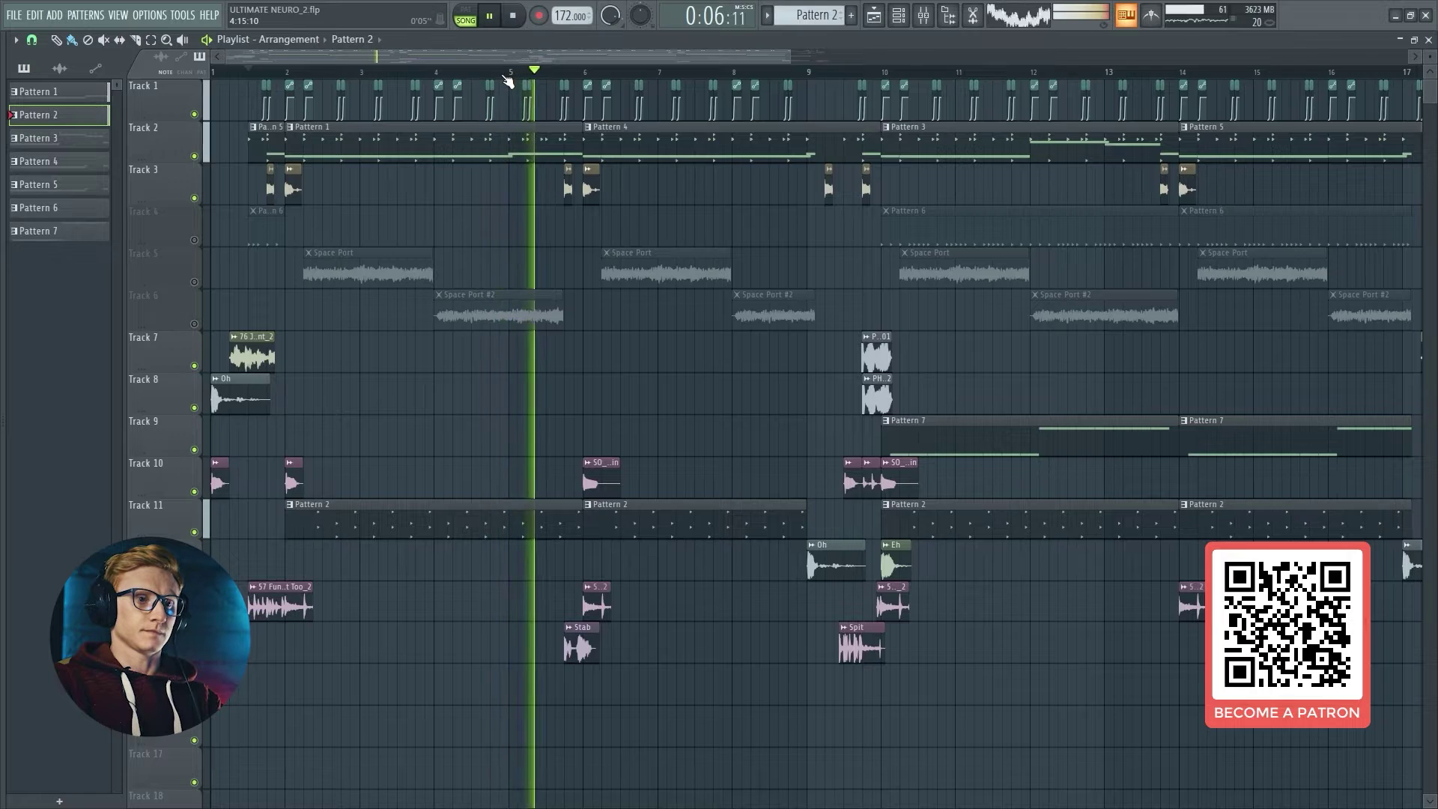
scroll(483, 105, down, 1)
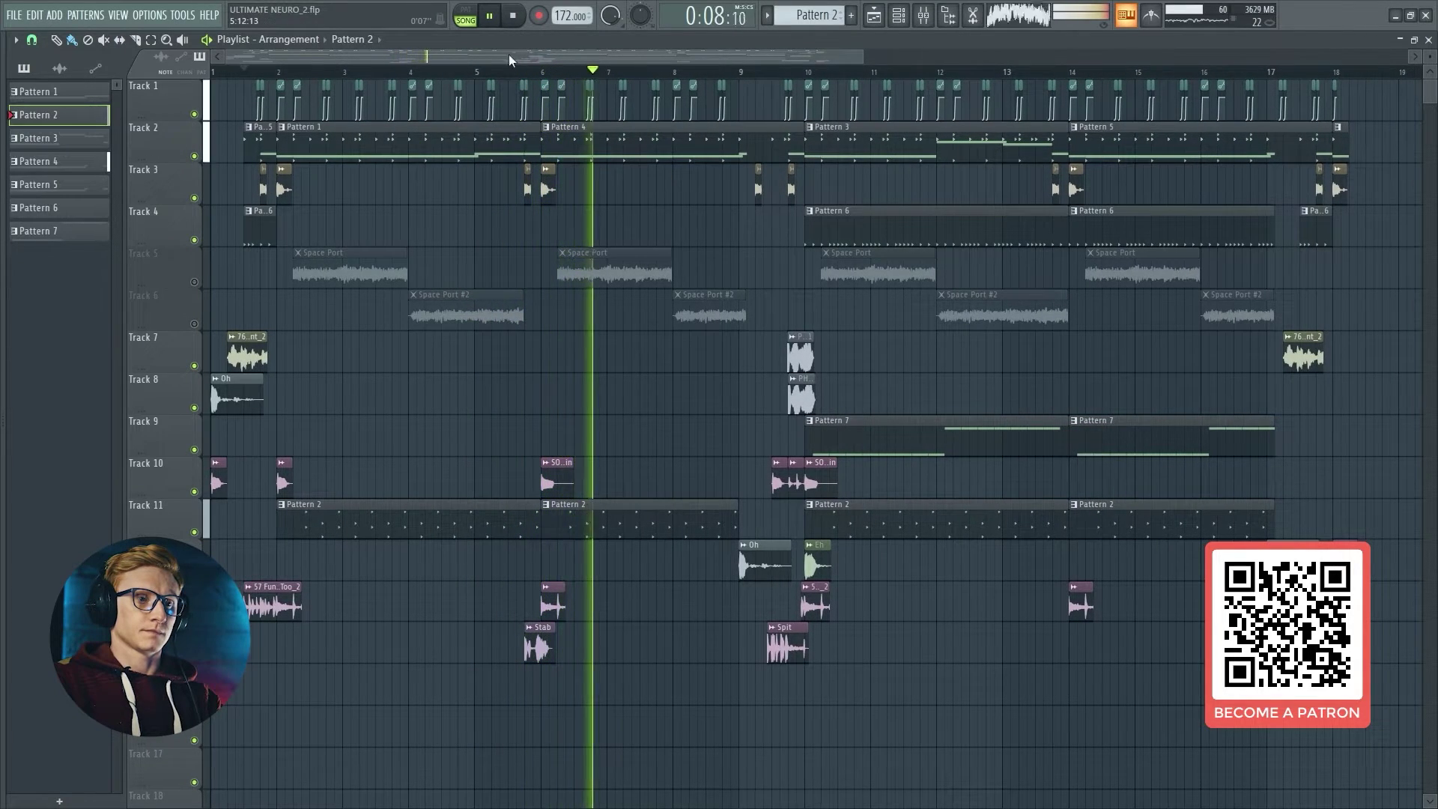
click(514, 18)
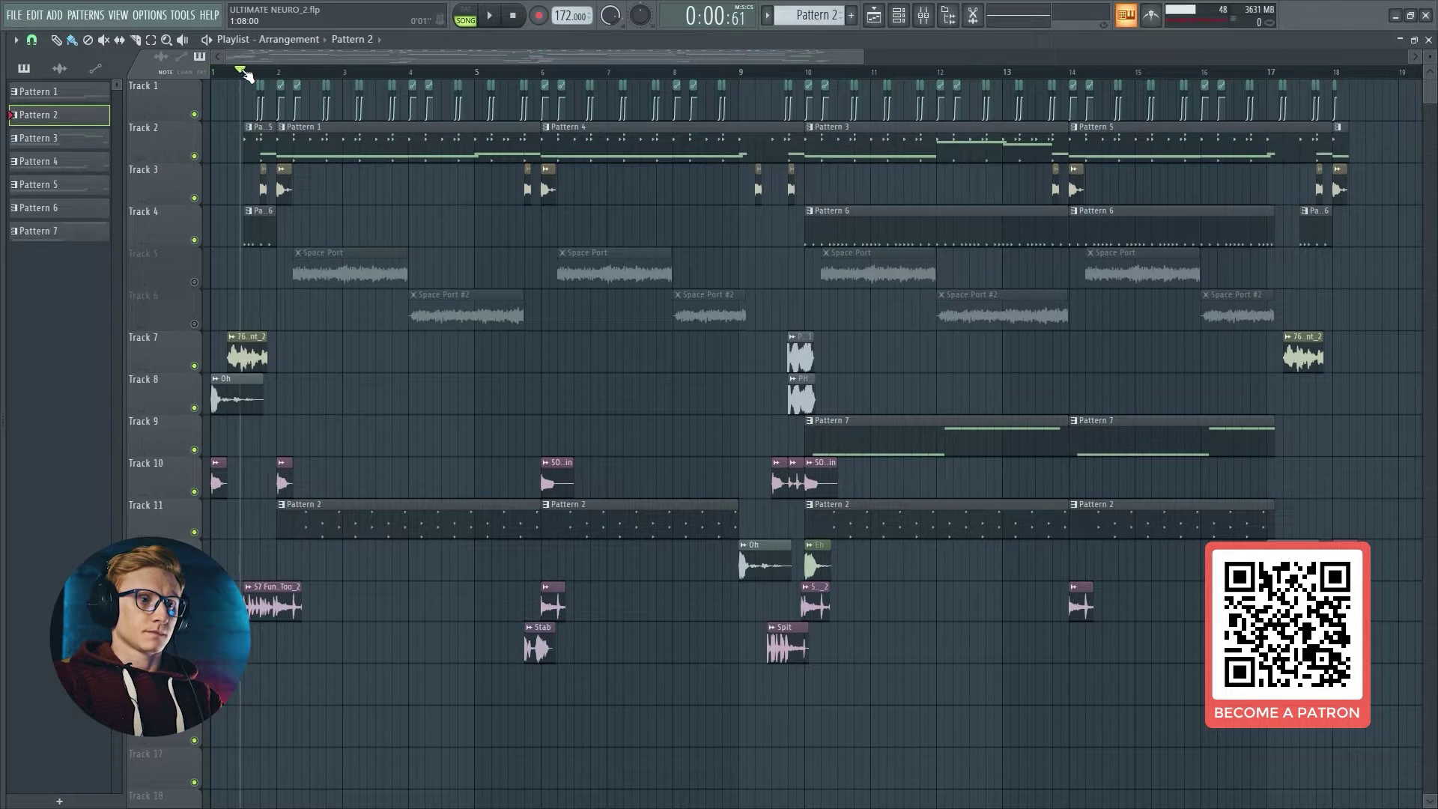
Step: Solo the Funkadelic sample track, and release the solo to play all tracks from the middle of bar 1
ctrl+click(194, 618)
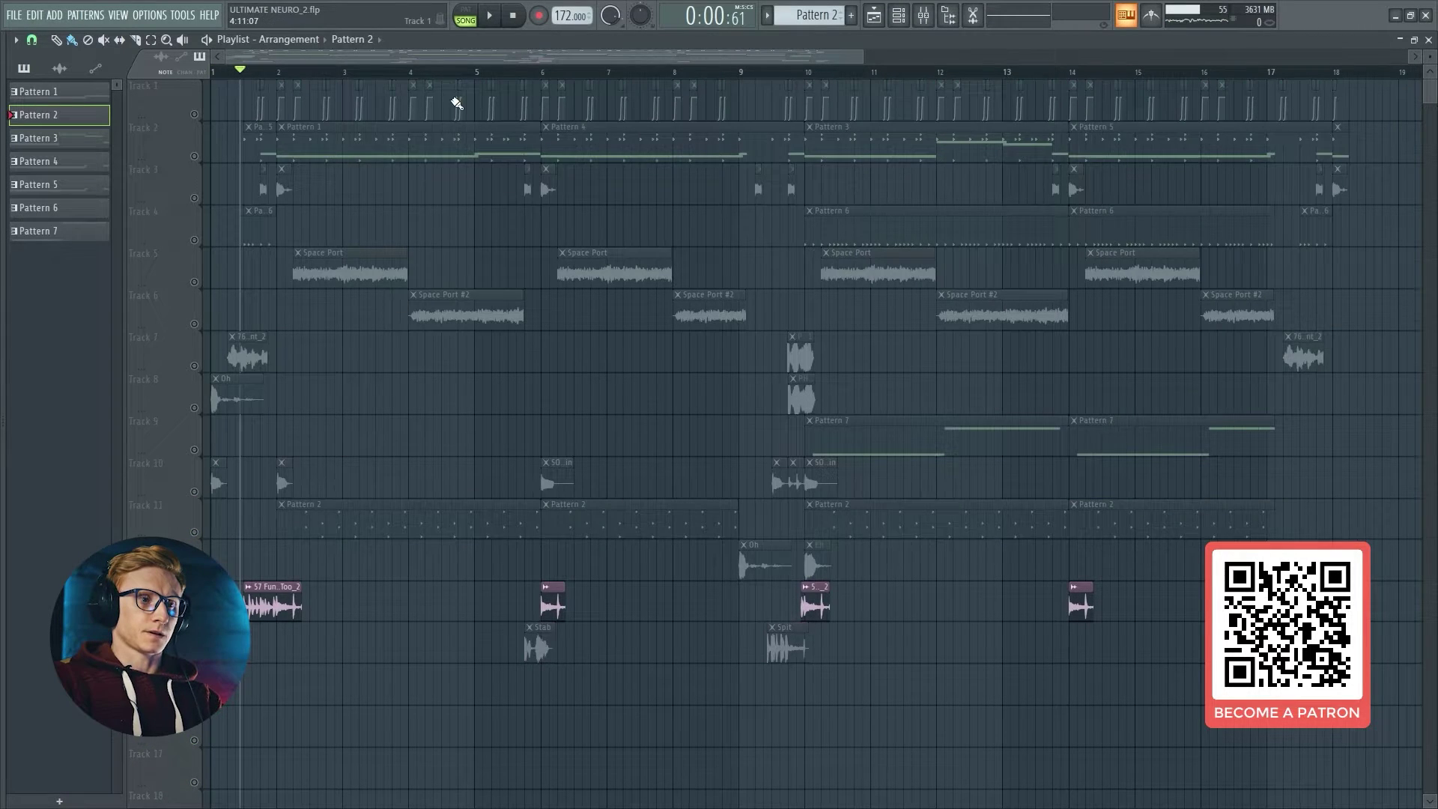
click(514, 16)
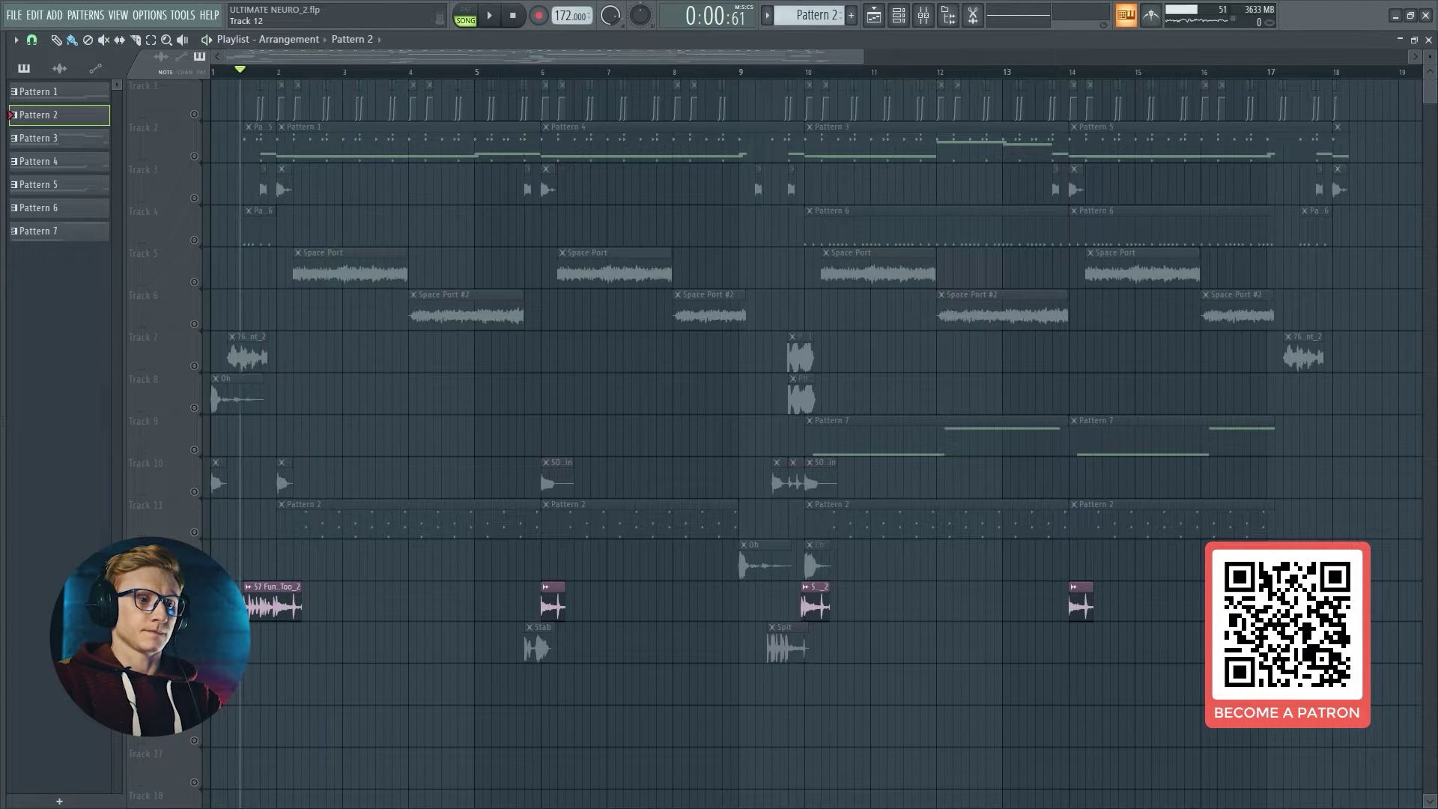
ctrl+click(195, 534)
click(490, 15)
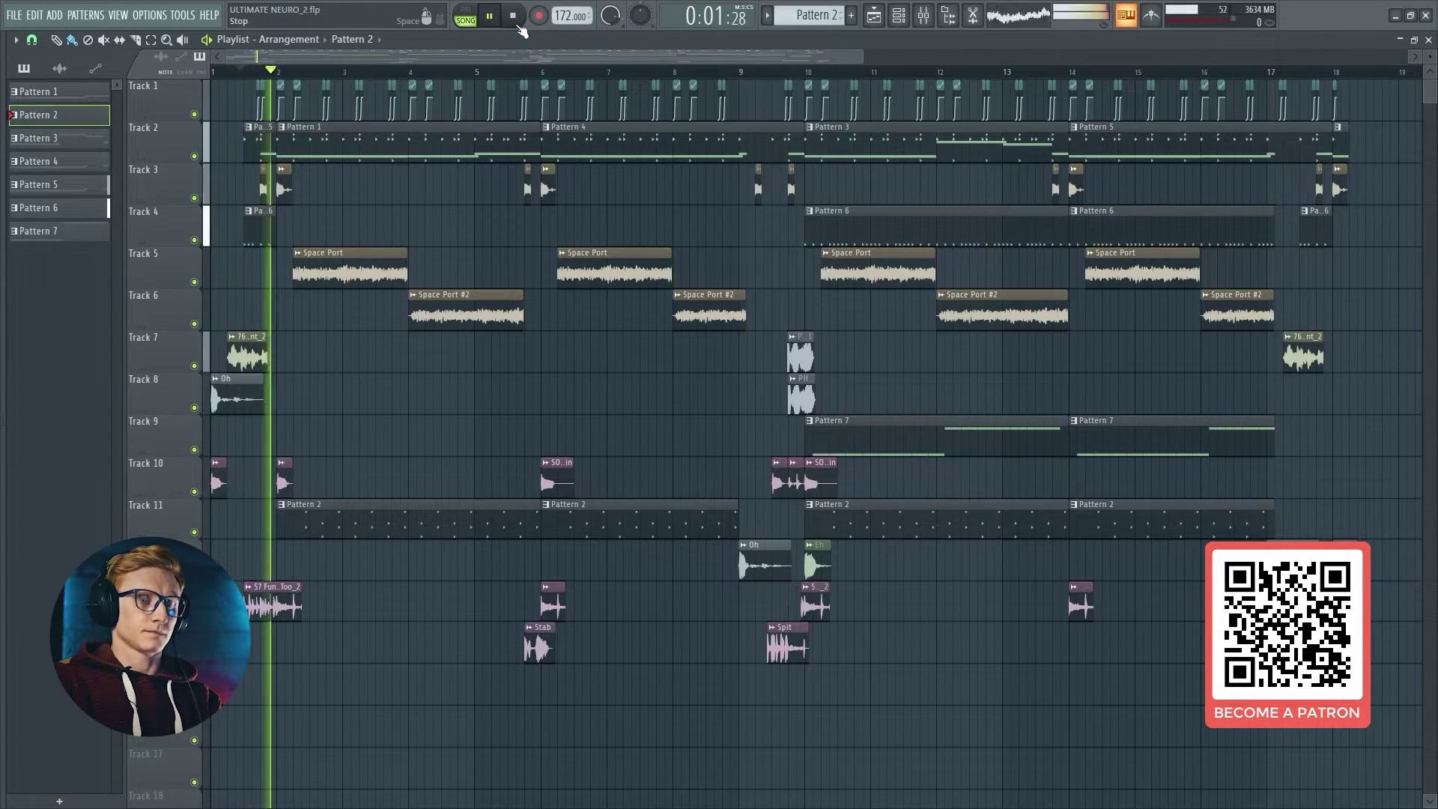
click(514, 16)
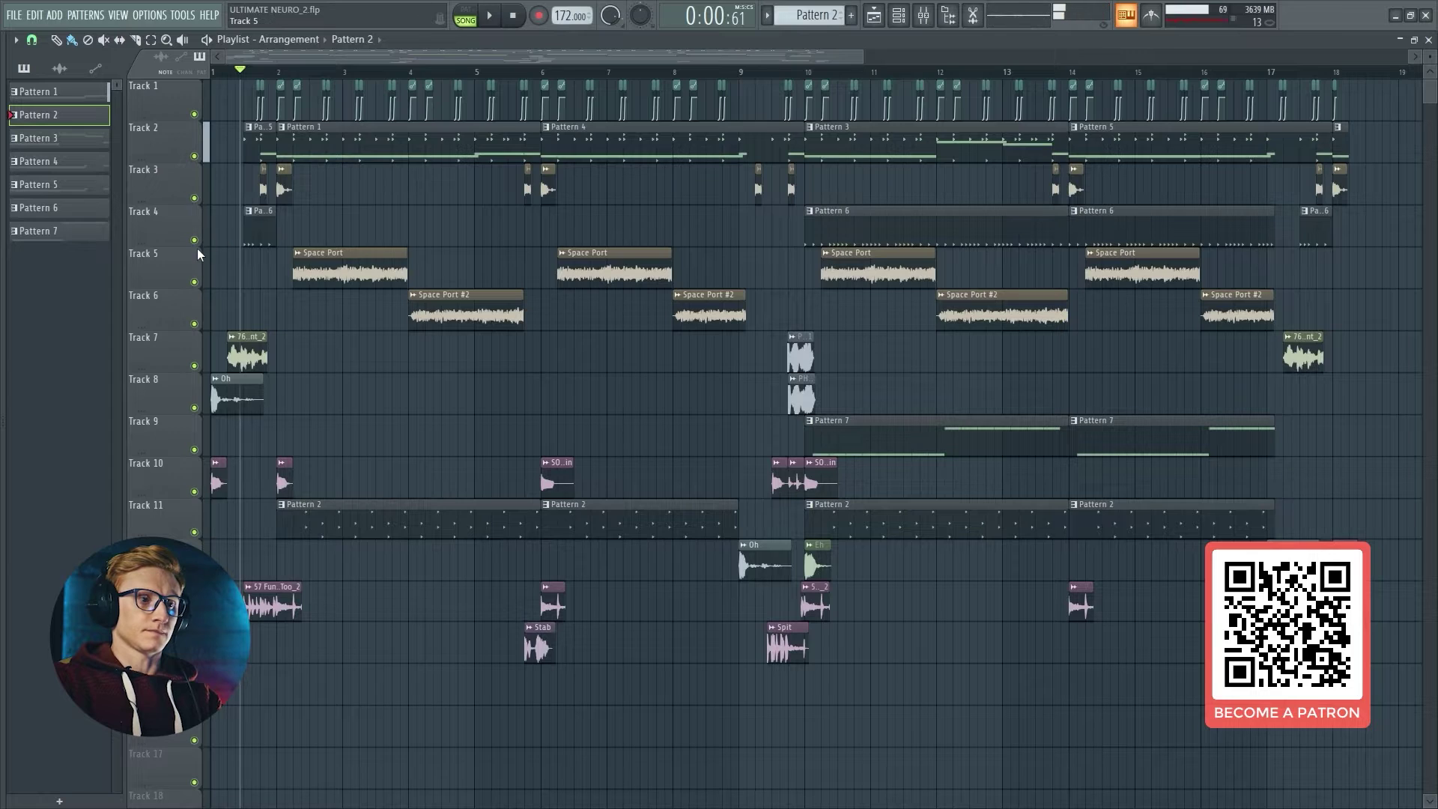
Step: Mute Tracks 5 and 6, select Pattern 6, and play the arrangement from bar 10
drag(195, 282, 194, 325)
click(809, 72)
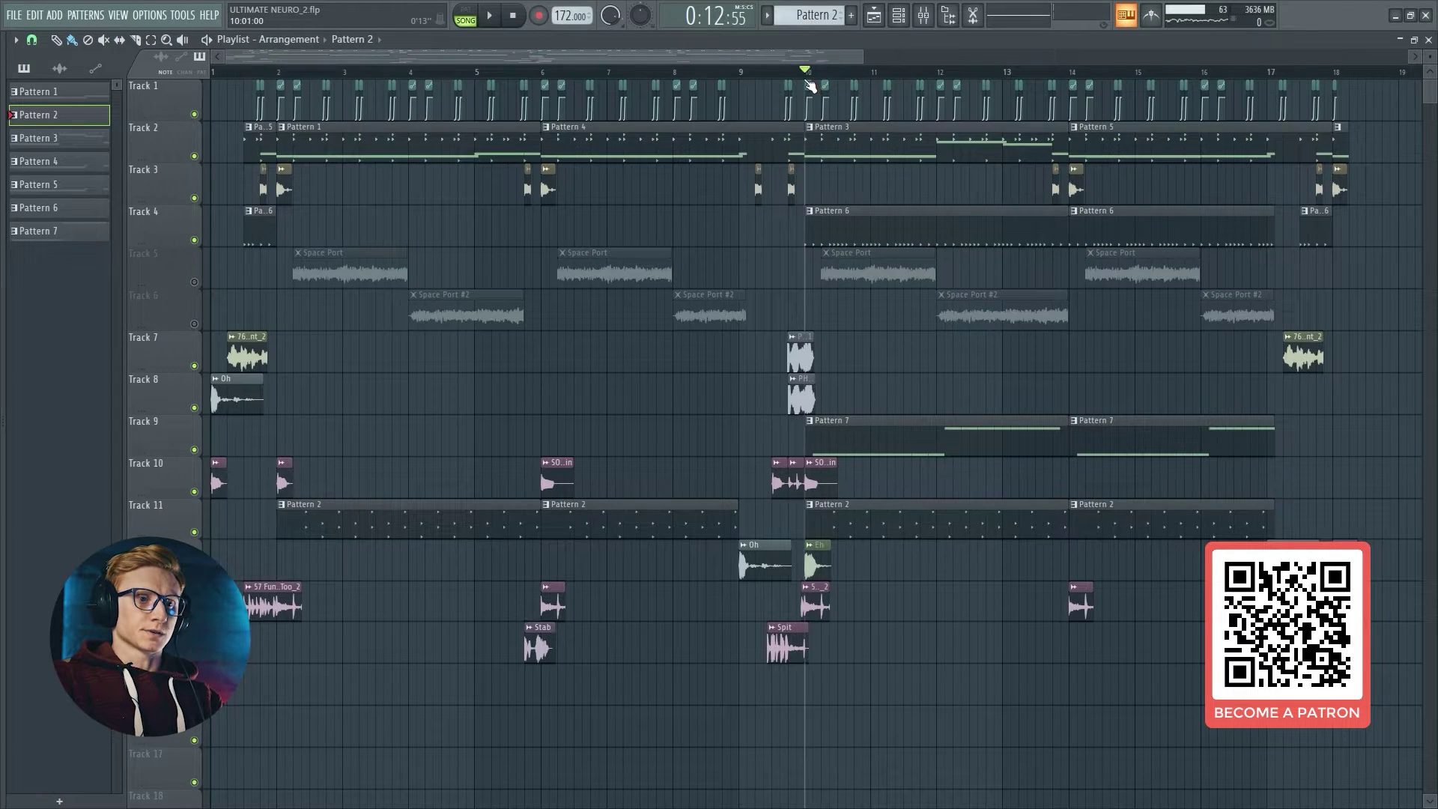
click(834, 221)
click(490, 15)
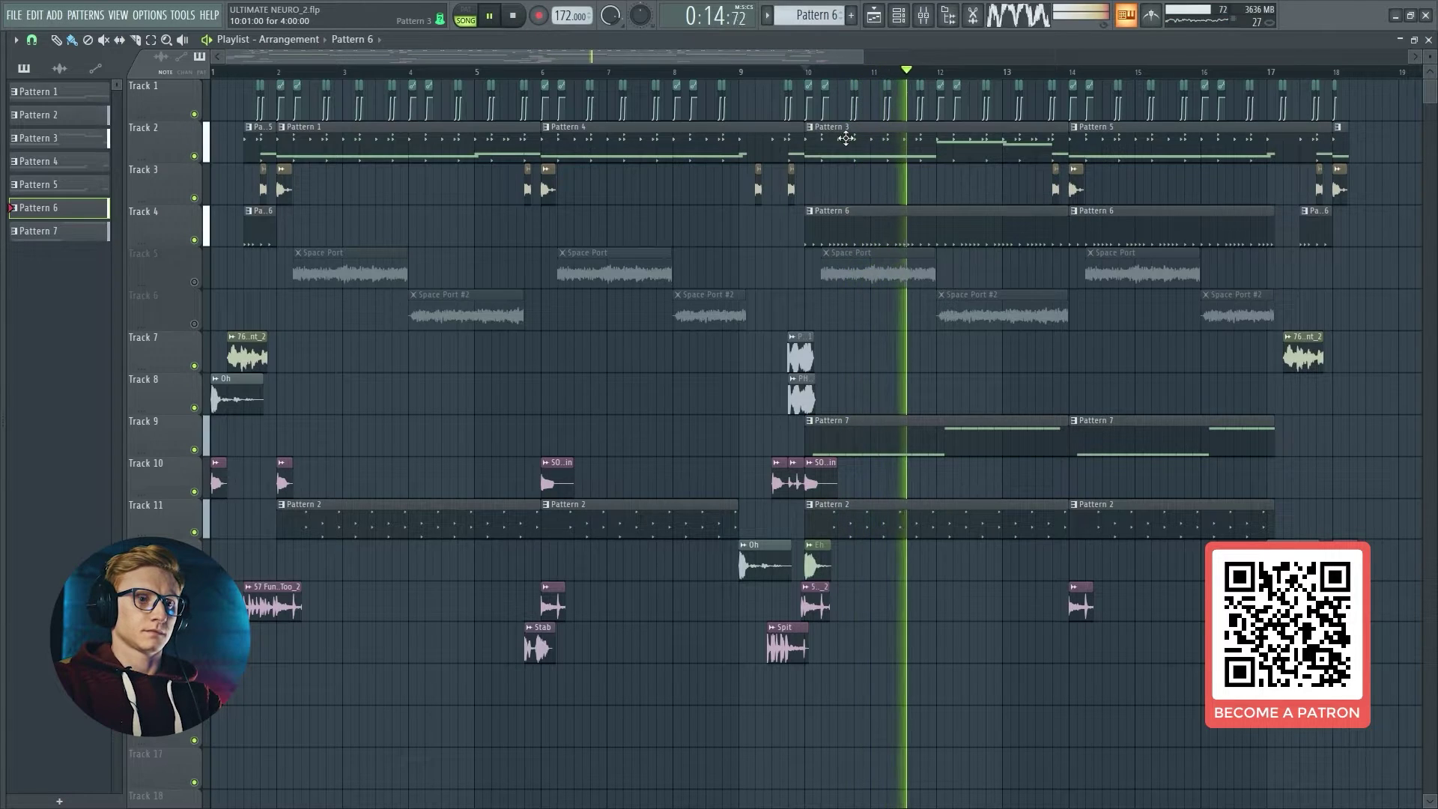
Step: Play Pattern 6 alone in the channel rack, inspect its three TSP channels, and return to the playlist
click(900, 16)
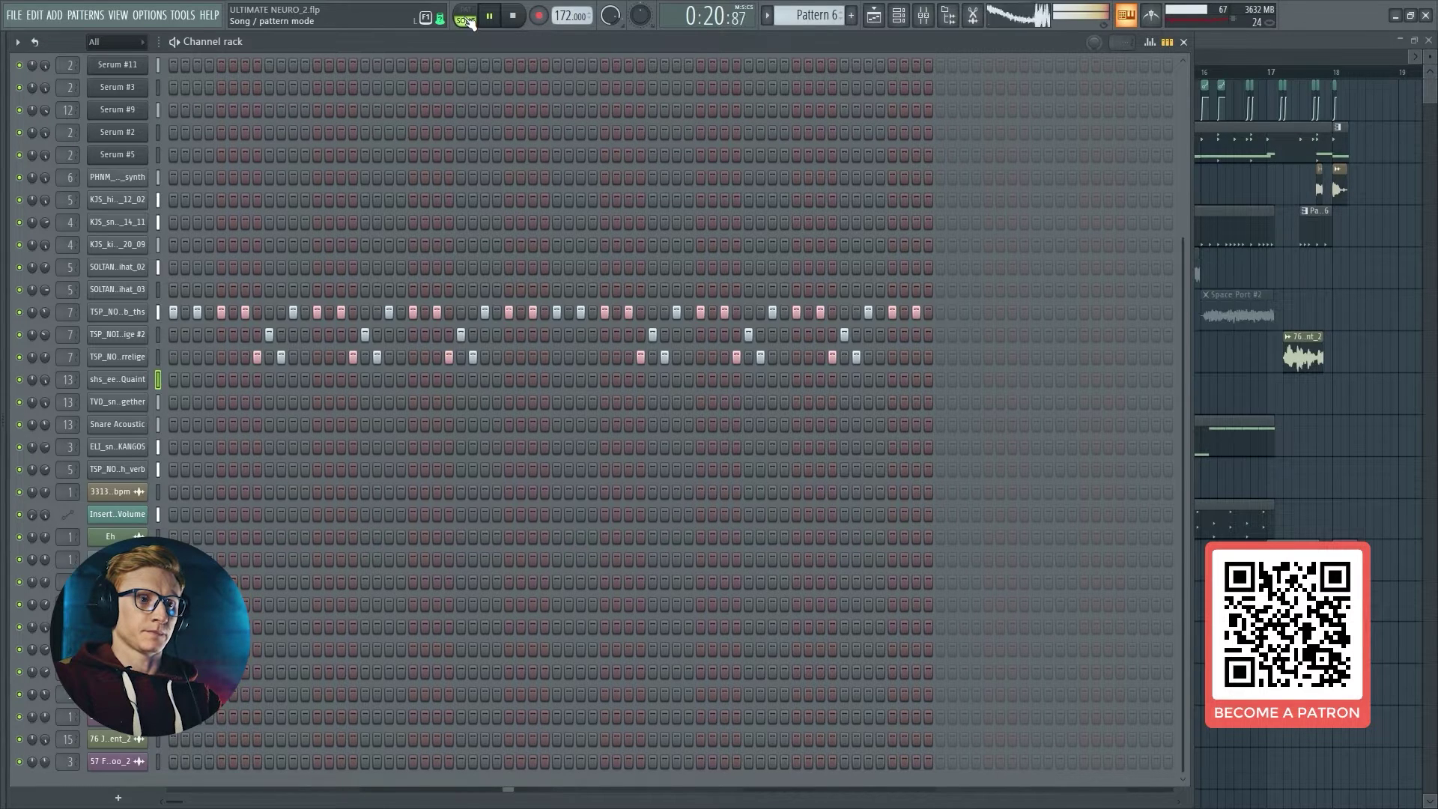
click(516, 18)
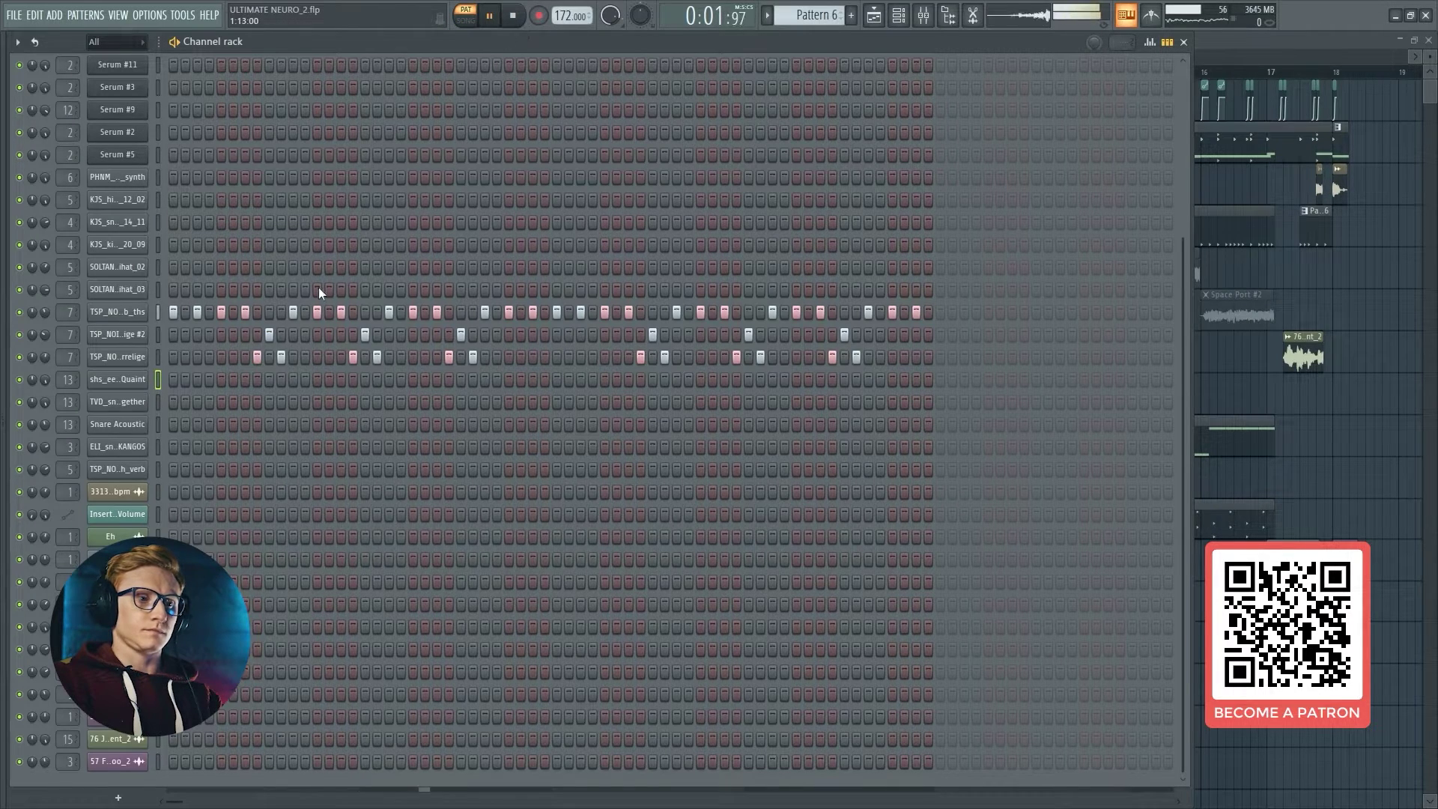
click(158, 314)
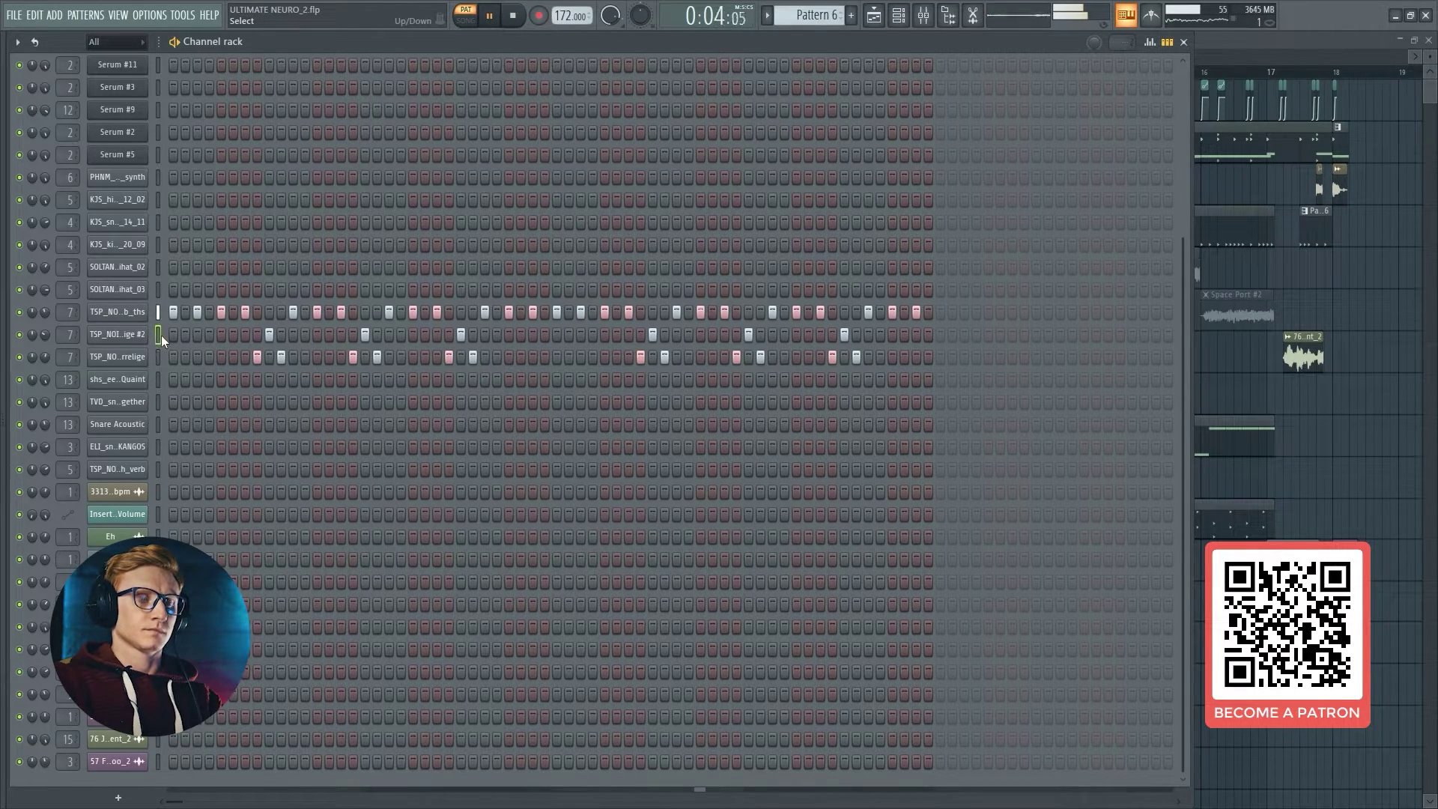
click(159, 335)
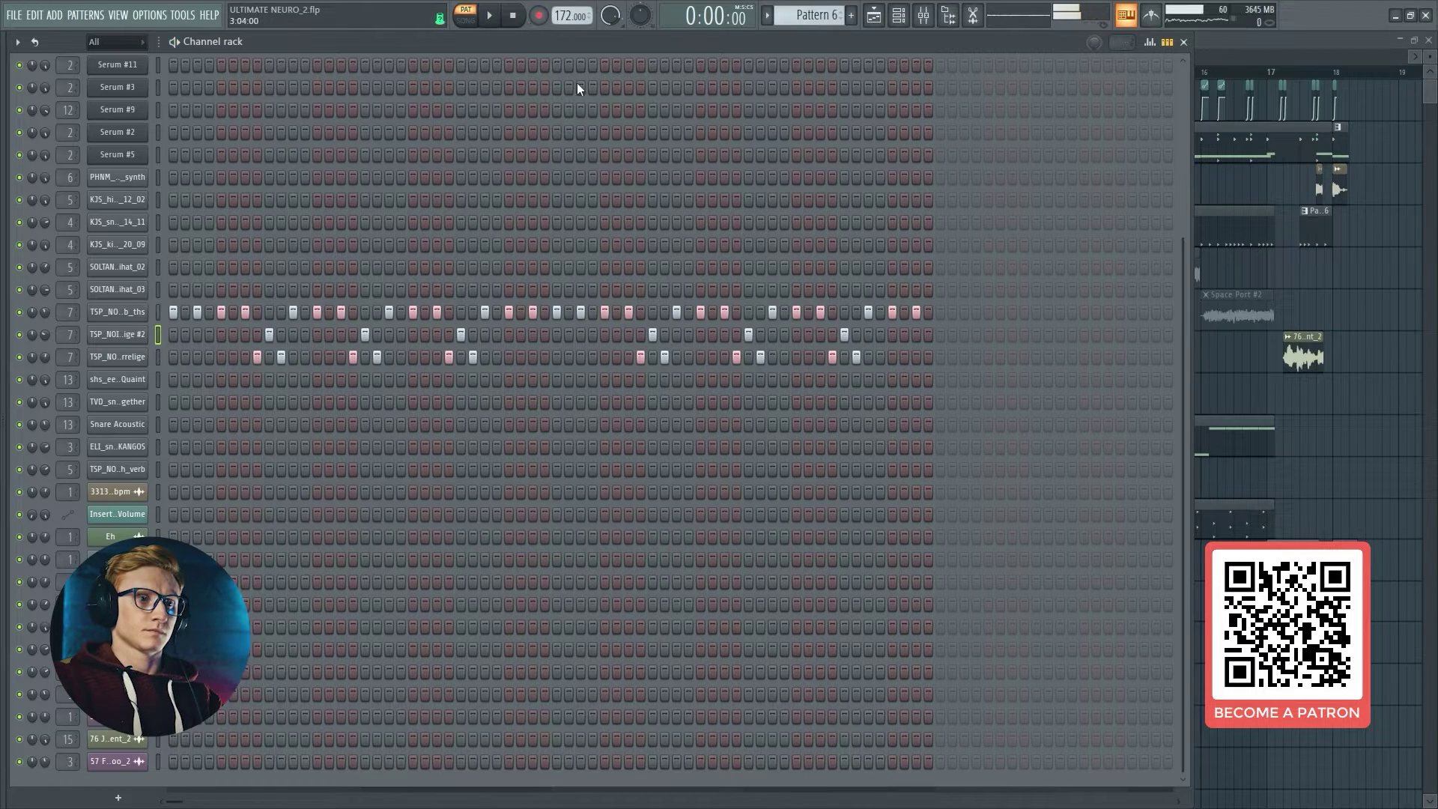
key(F5)
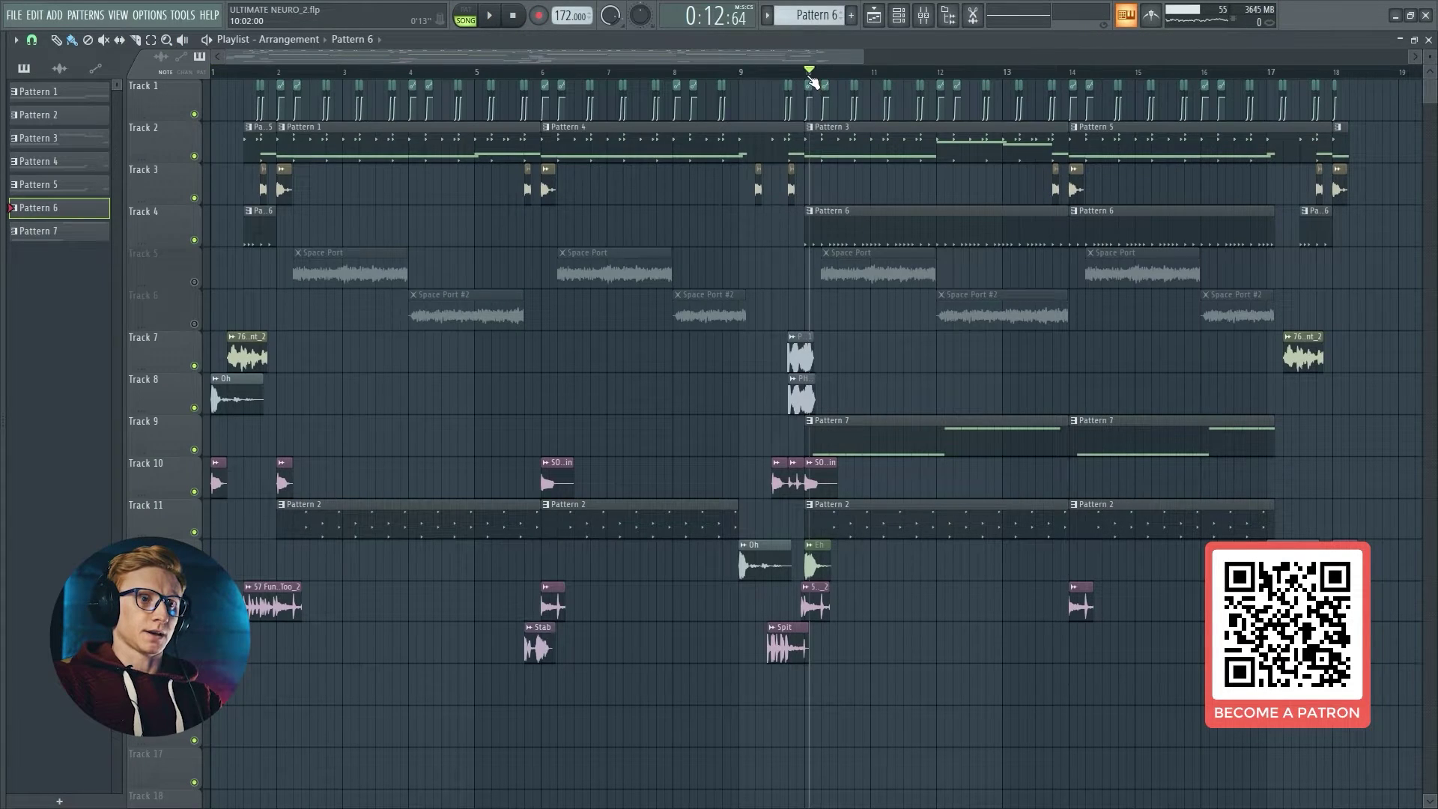
Step: Play the arrangement from bar 10 with Tracks 5 and 6 muted, and unmute both tracks
click(497, 20)
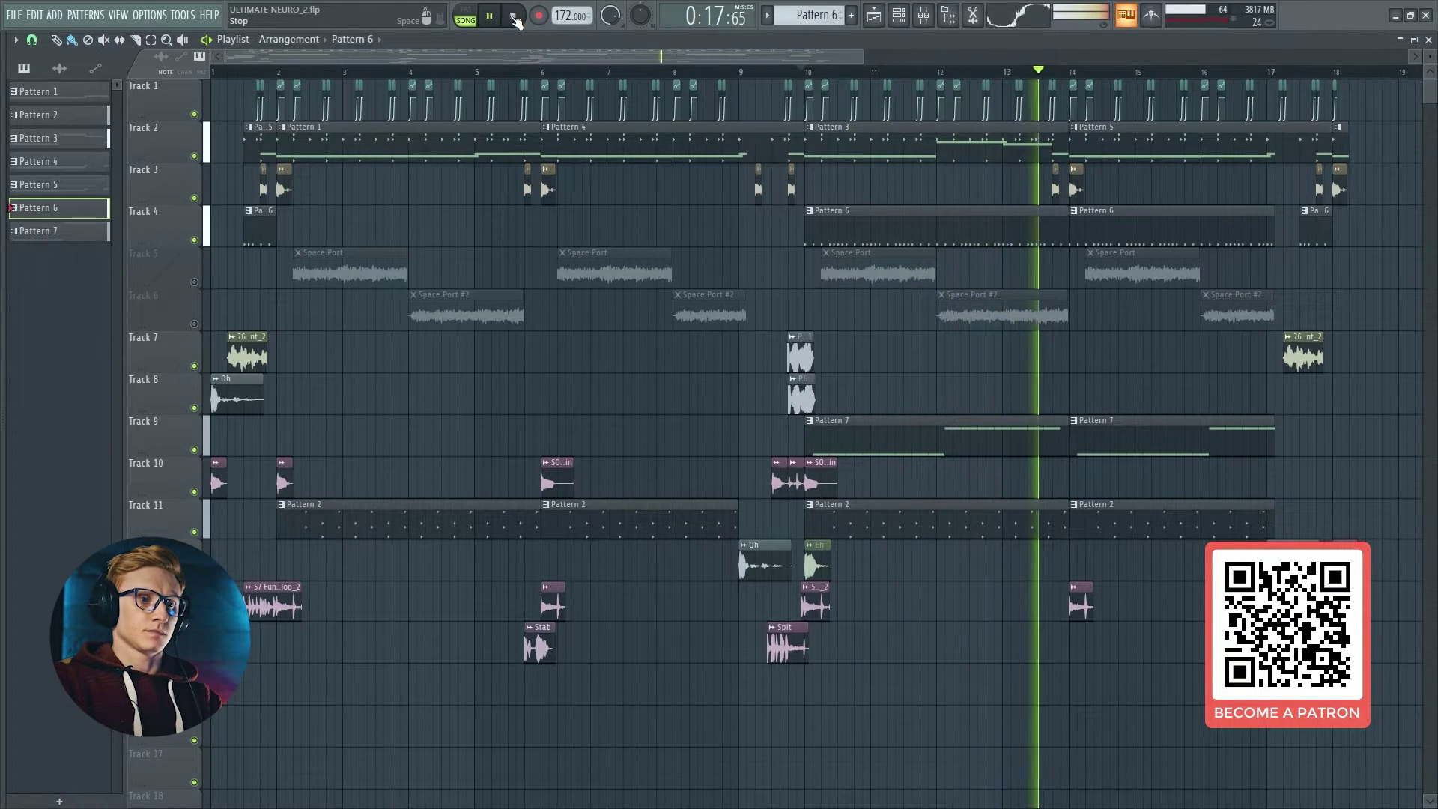
click(513, 16)
click(194, 282)
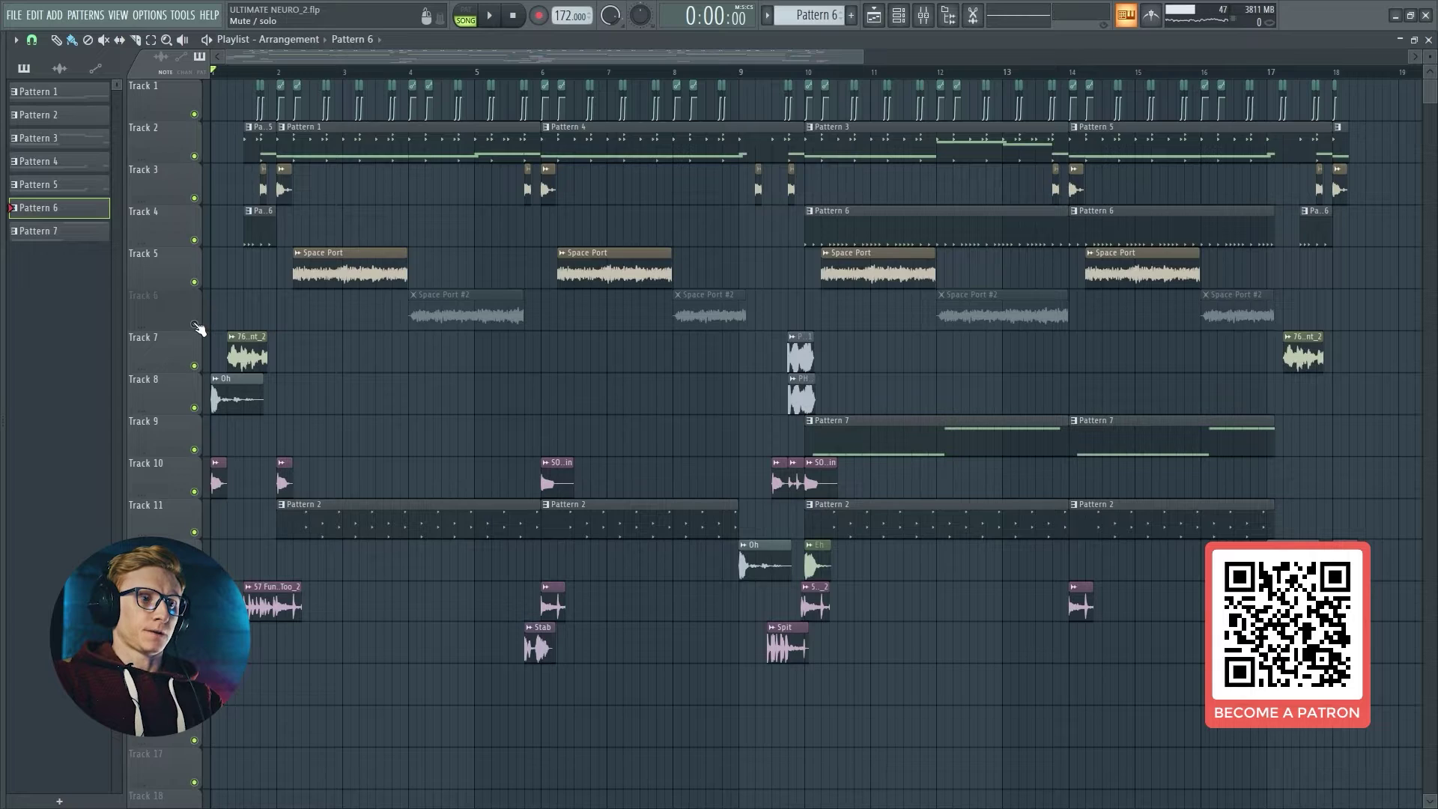
click(195, 324)
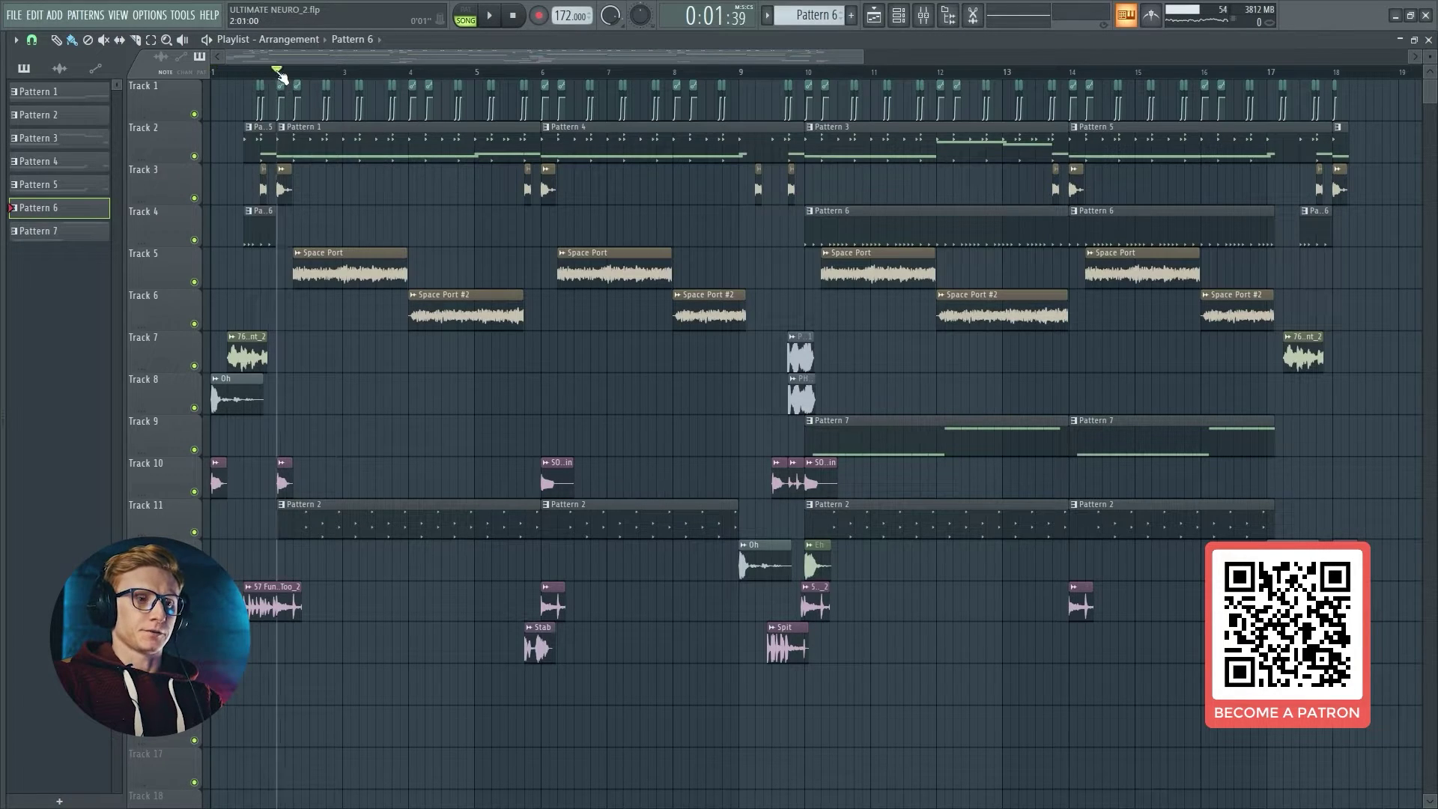
Step: Mute Tracks 5 and 6 again and play the arrangement from the middle of bar 1
drag(281, 78, 273, 80)
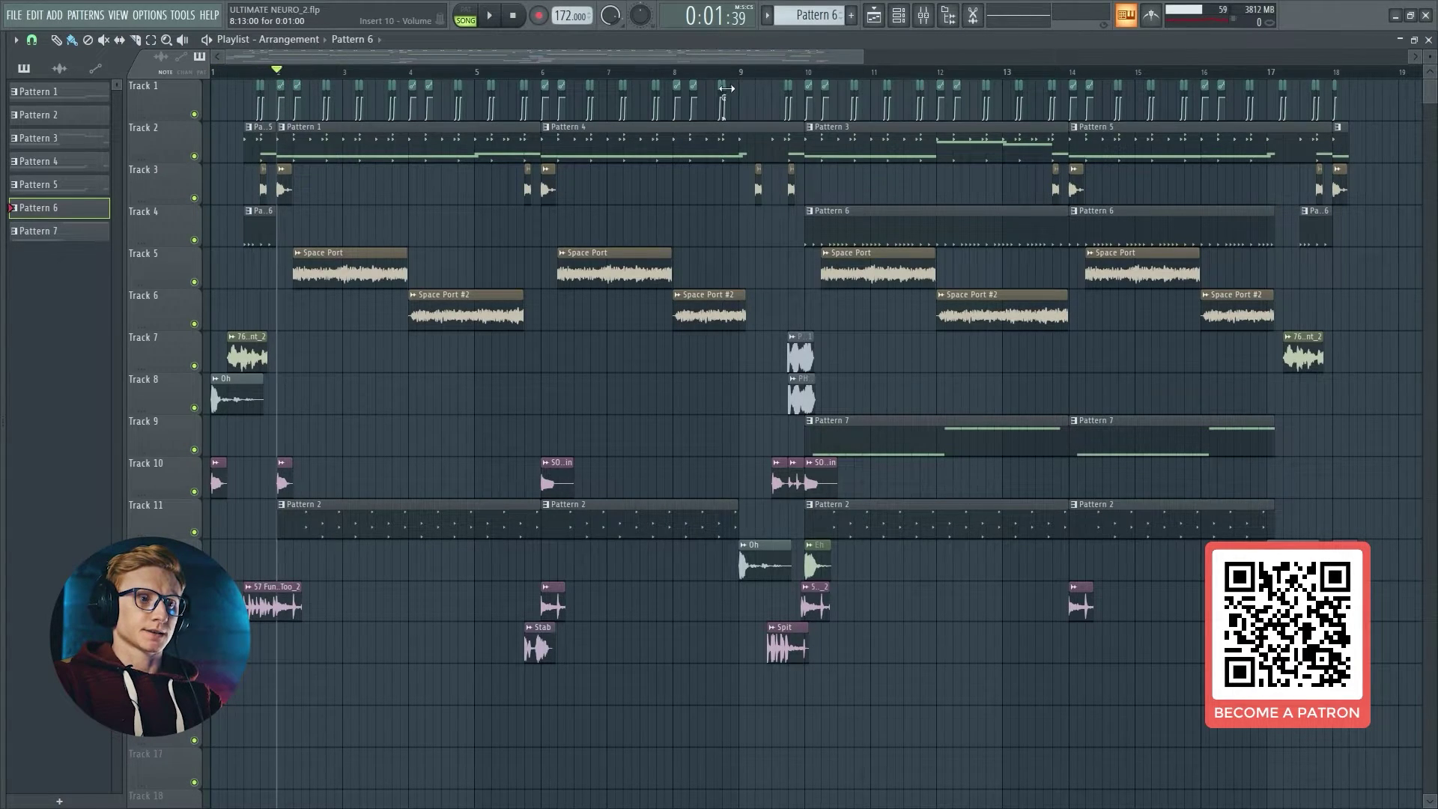
click(923, 16)
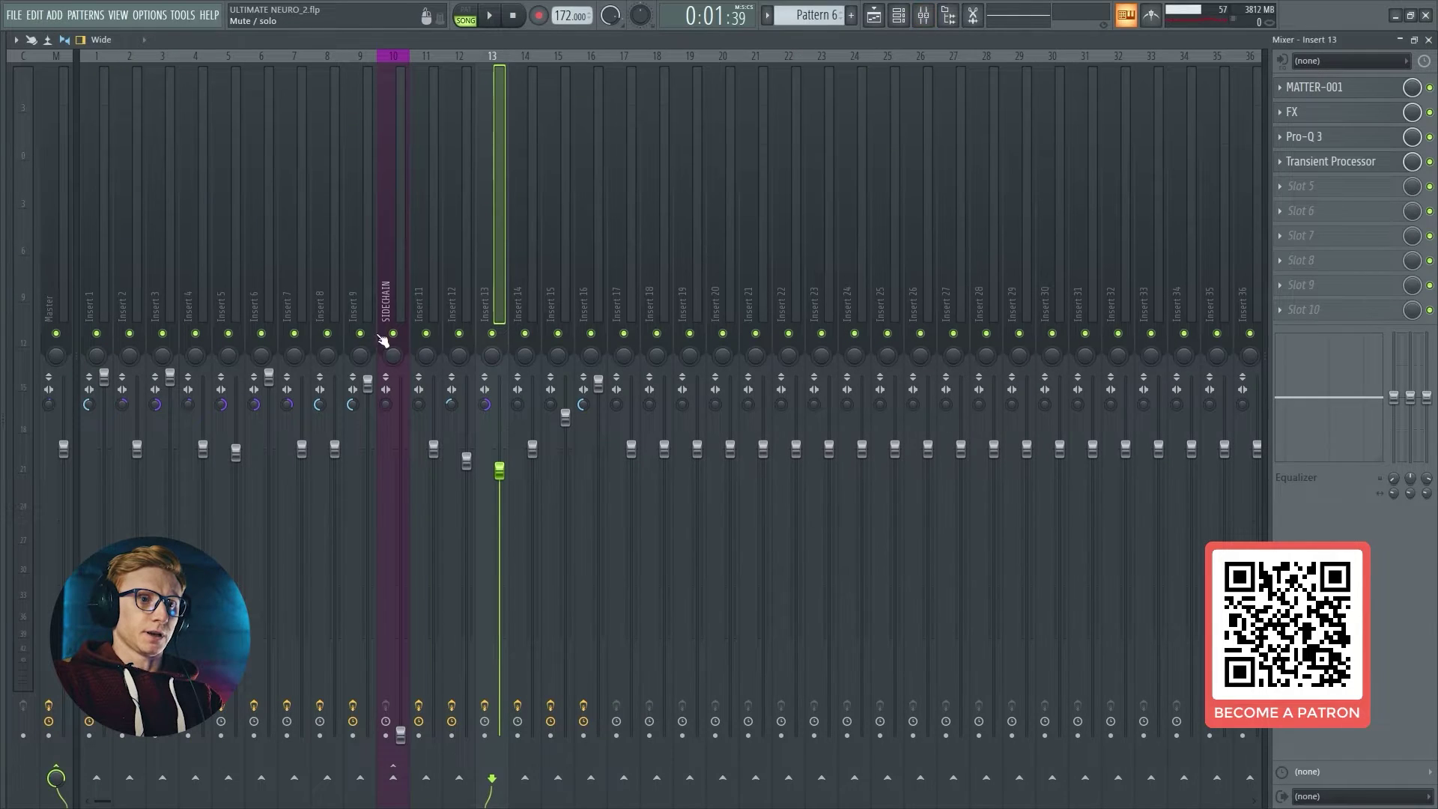
click(1429, 40)
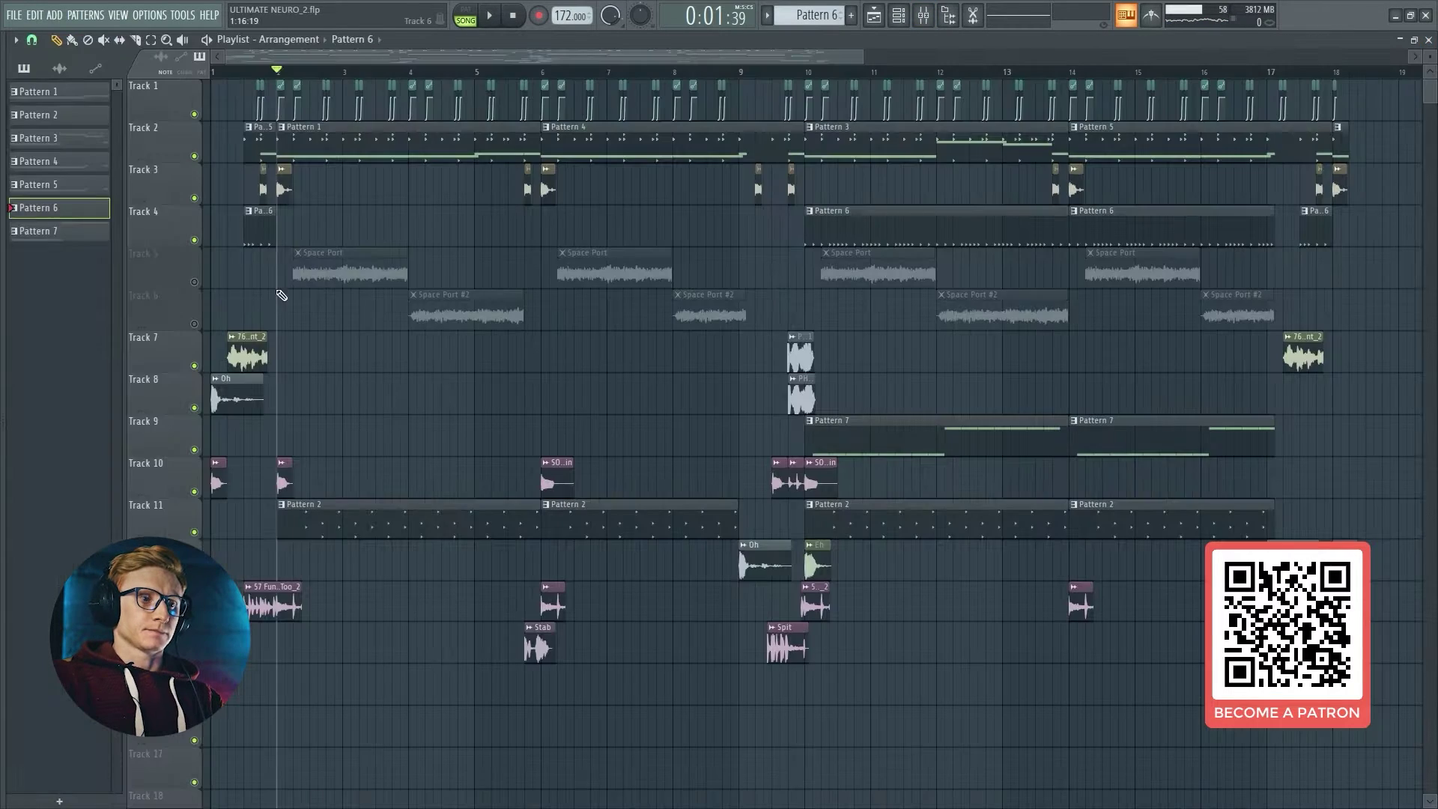
drag(277, 79, 258, 79)
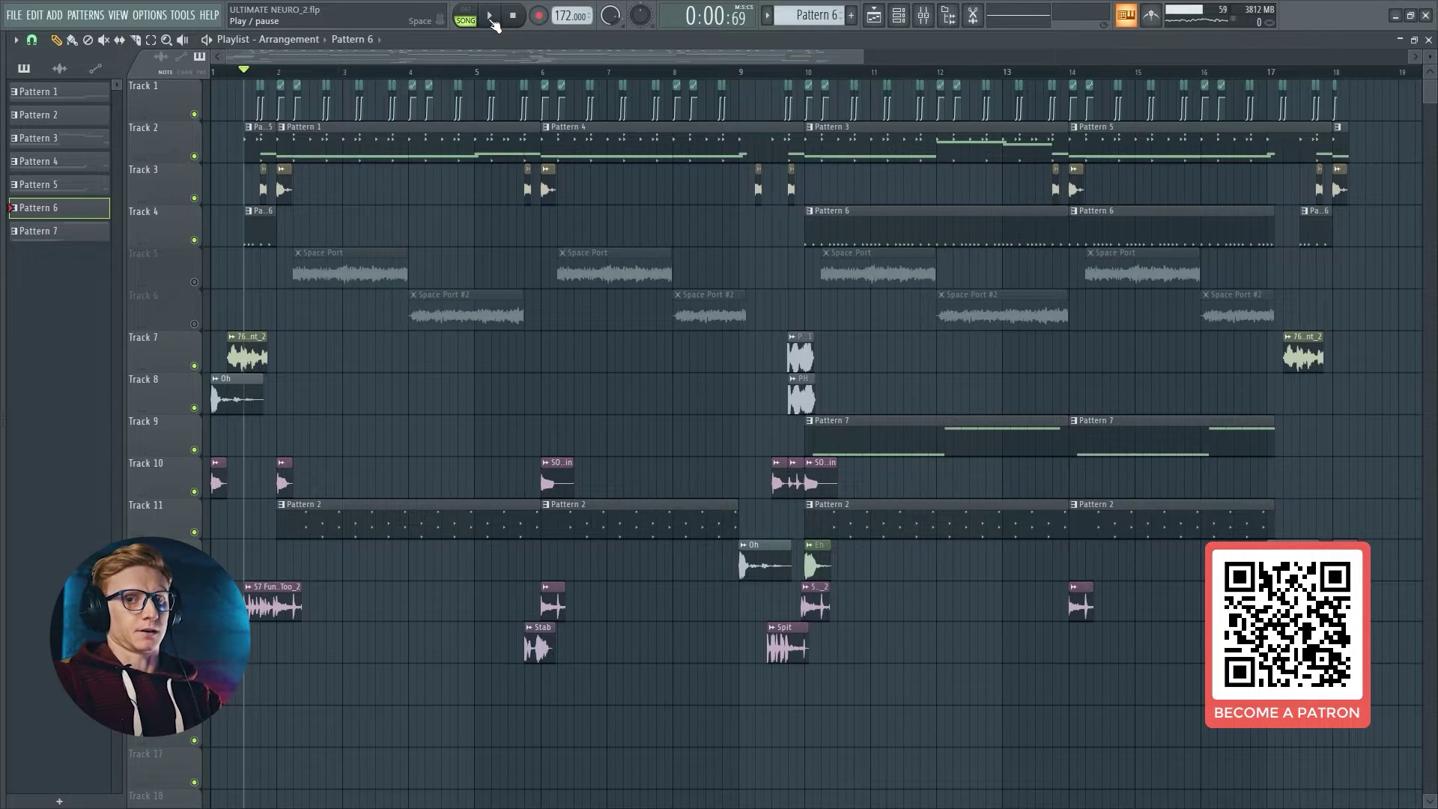
click(491, 17)
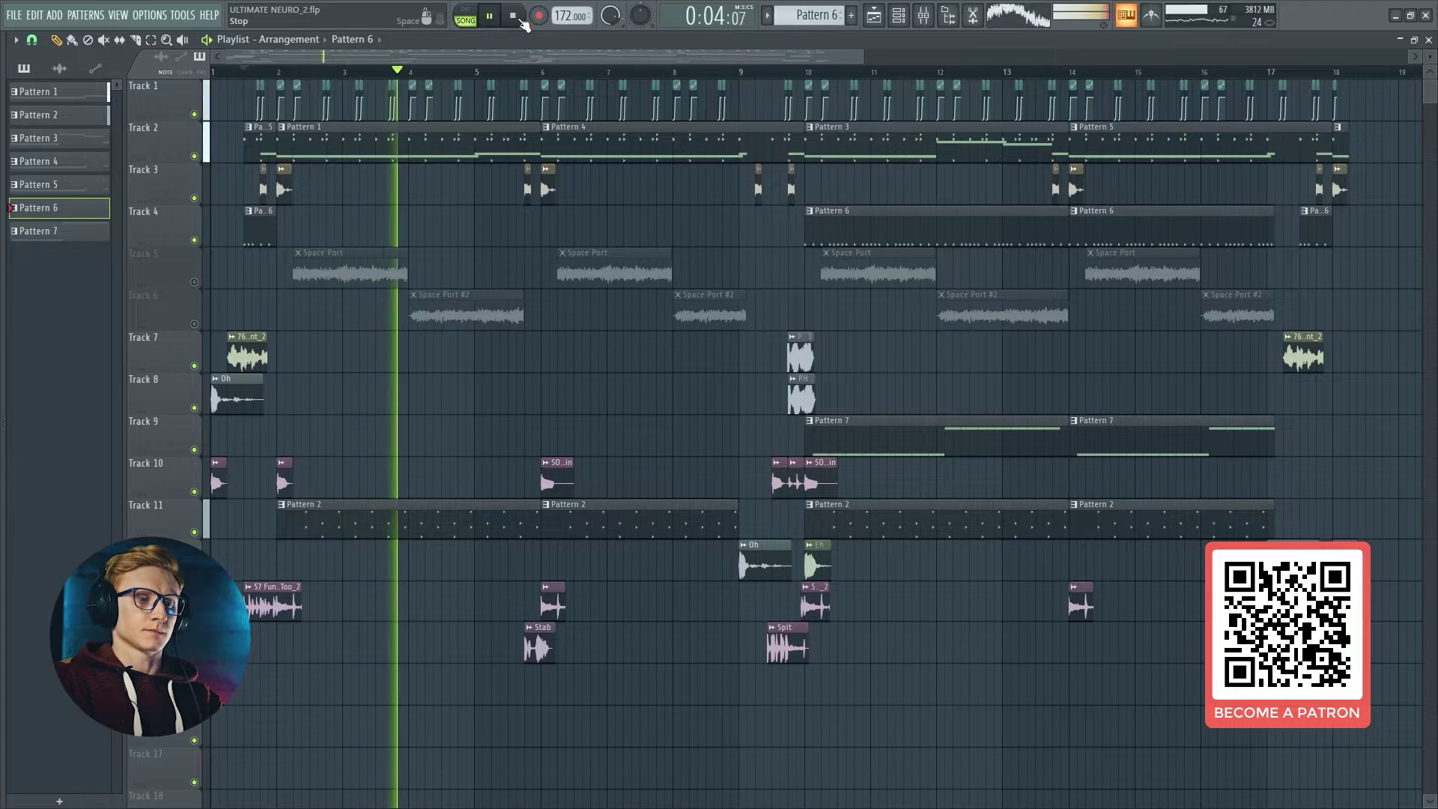
key(space)
Step: Unmute Tracks 5 and 6 and play the arrangement with the Space Port clips from the middle of bar 1
click(194, 282)
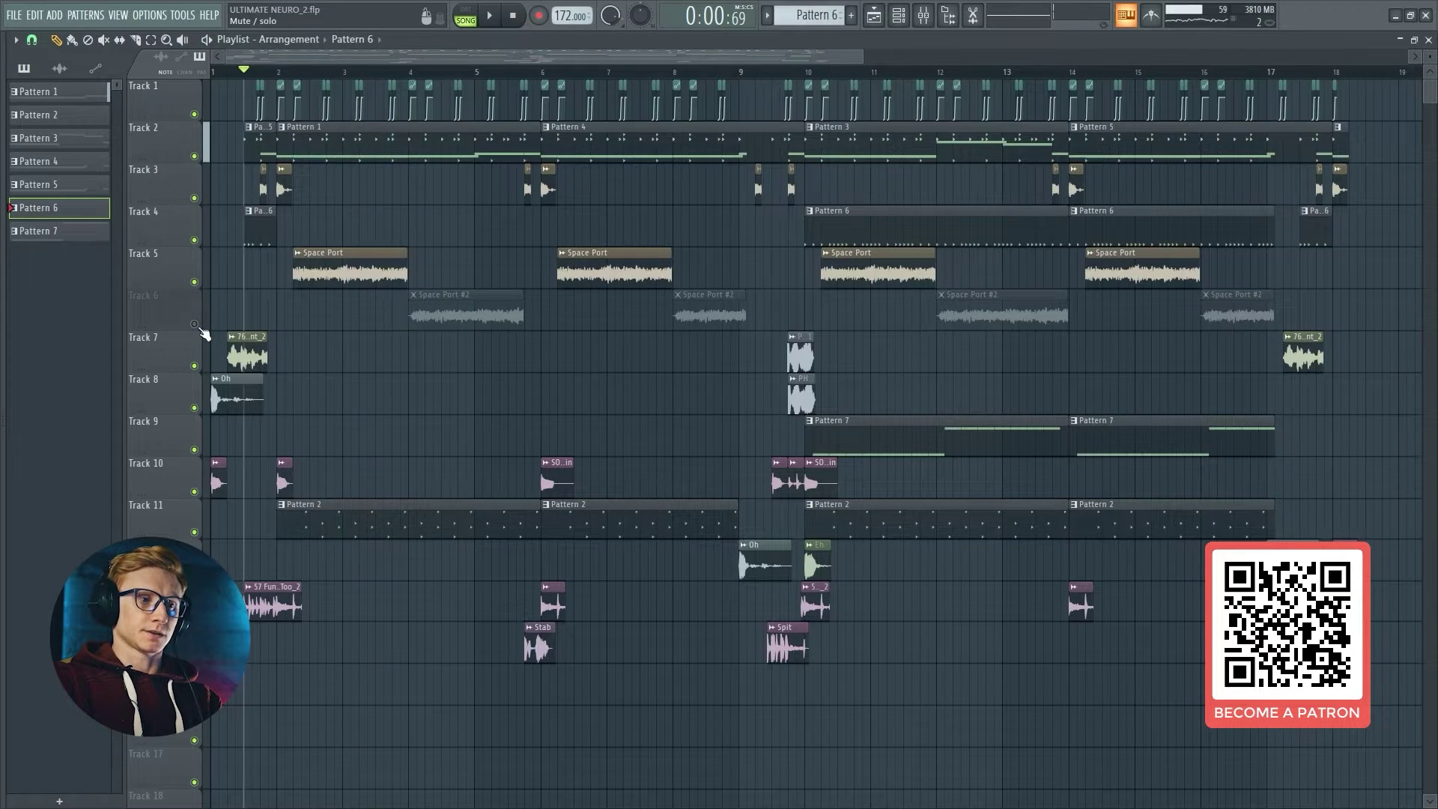
click(194, 323)
scroll(389, 240, down, 1)
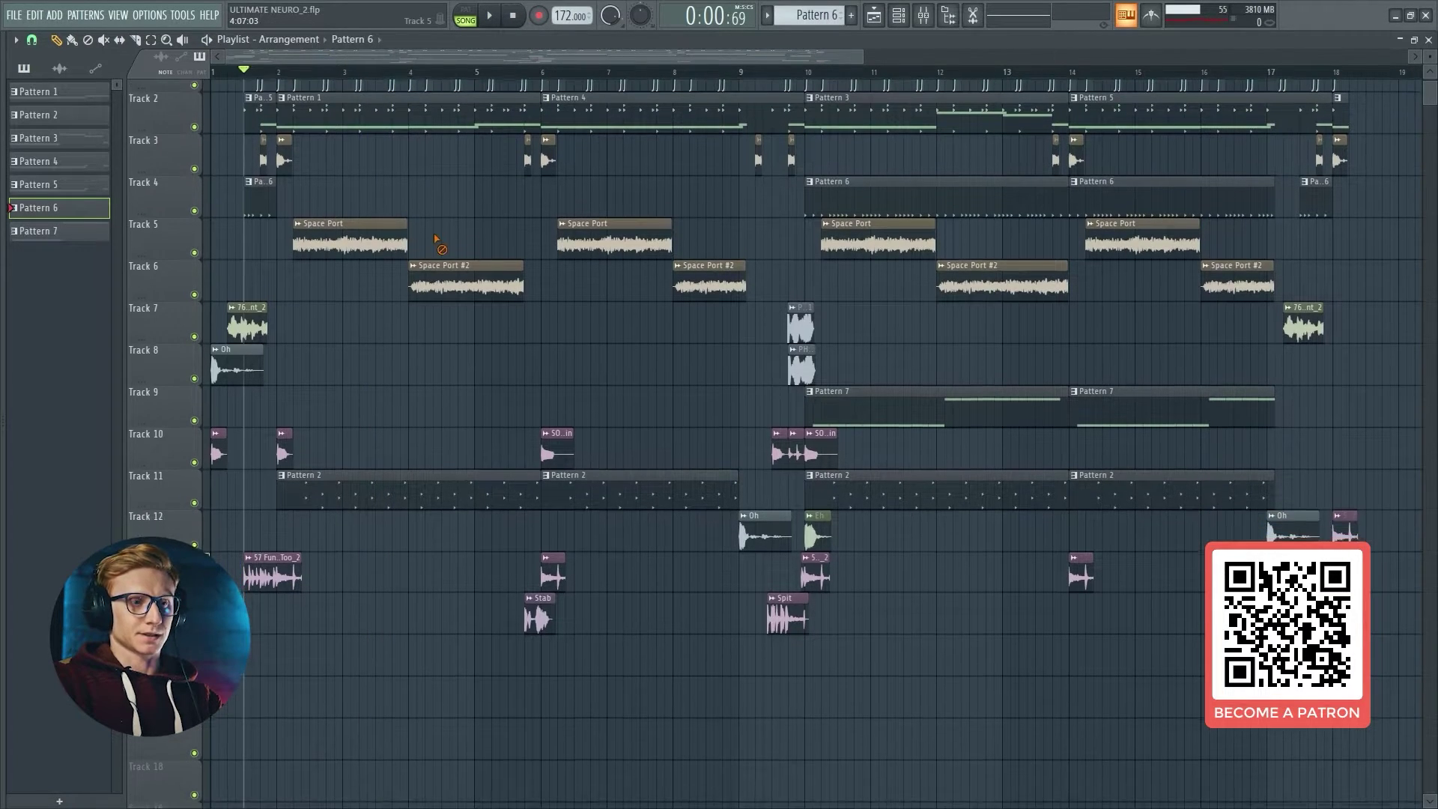
scroll(440, 240, up, 1)
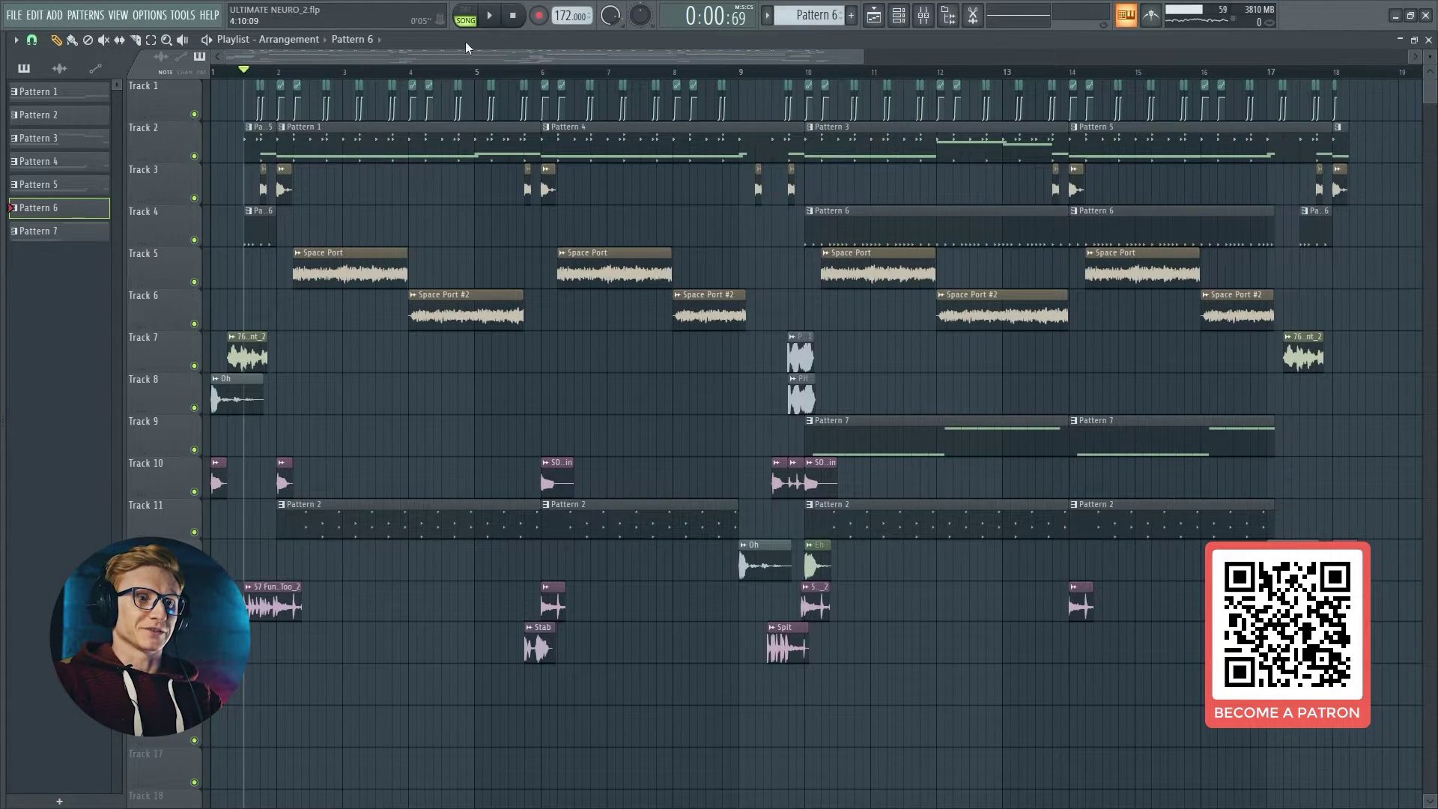
click(490, 21)
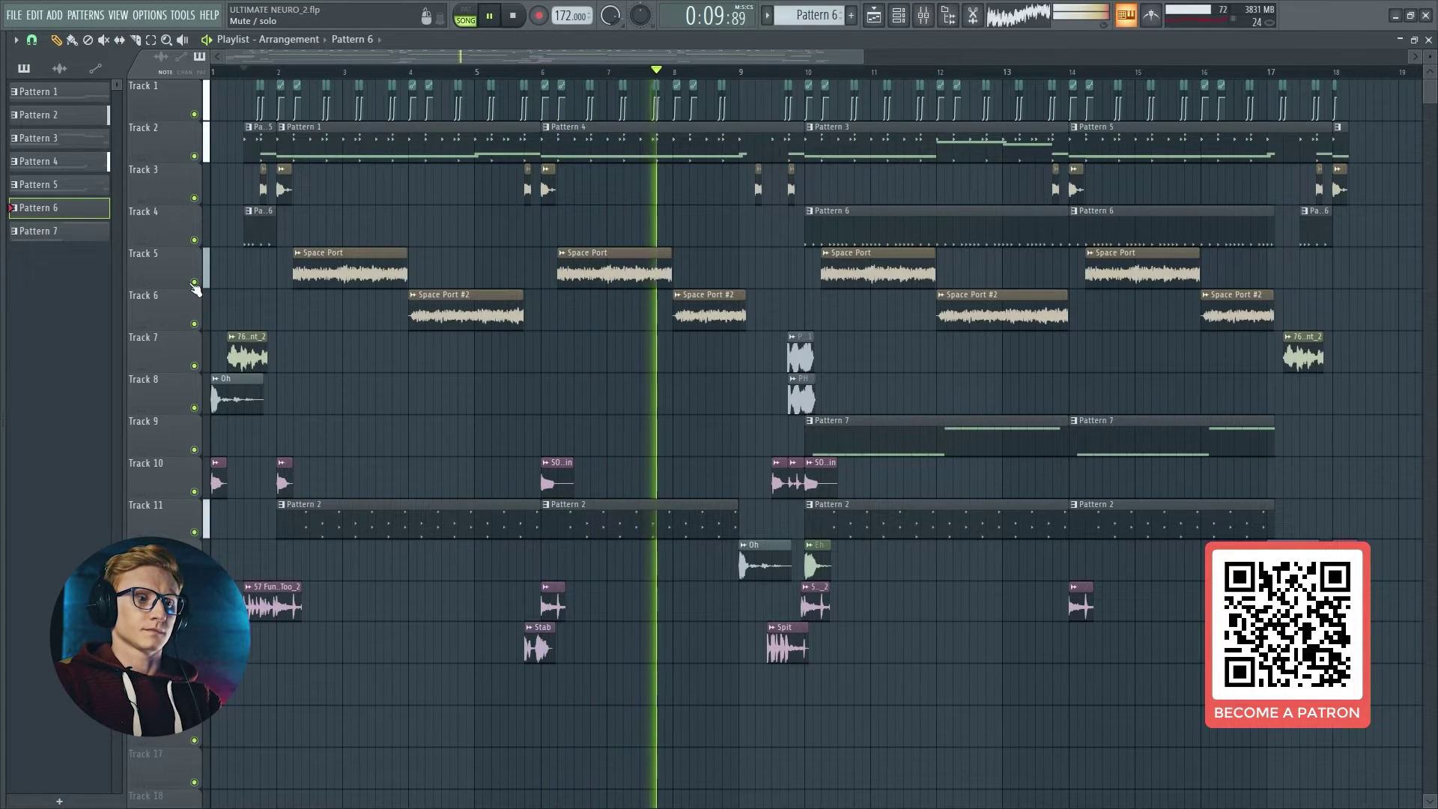
Step: Compare the arrangement with Track 5 muted and unmuted, playing from bar 2
click(195, 285)
key(space)
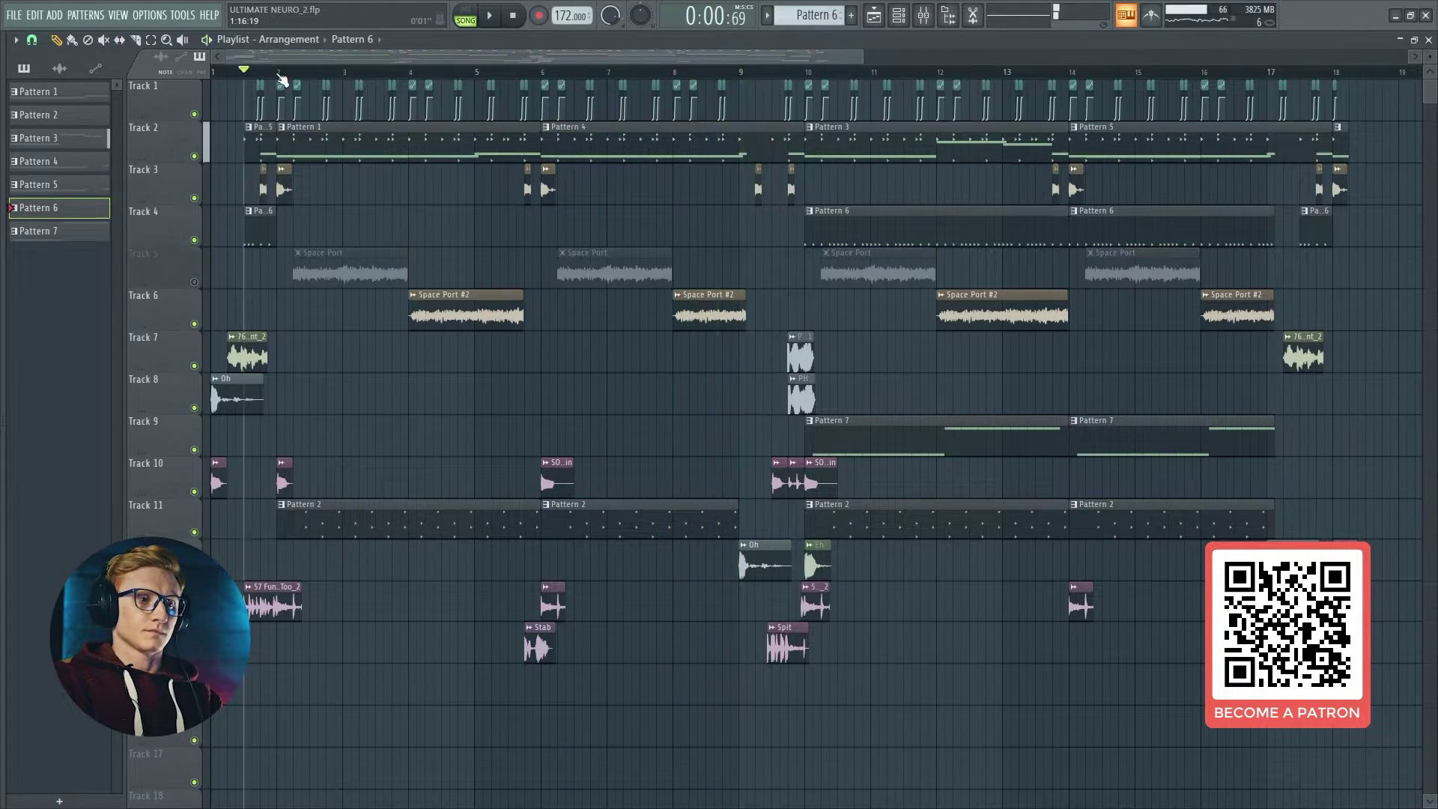
key(space)
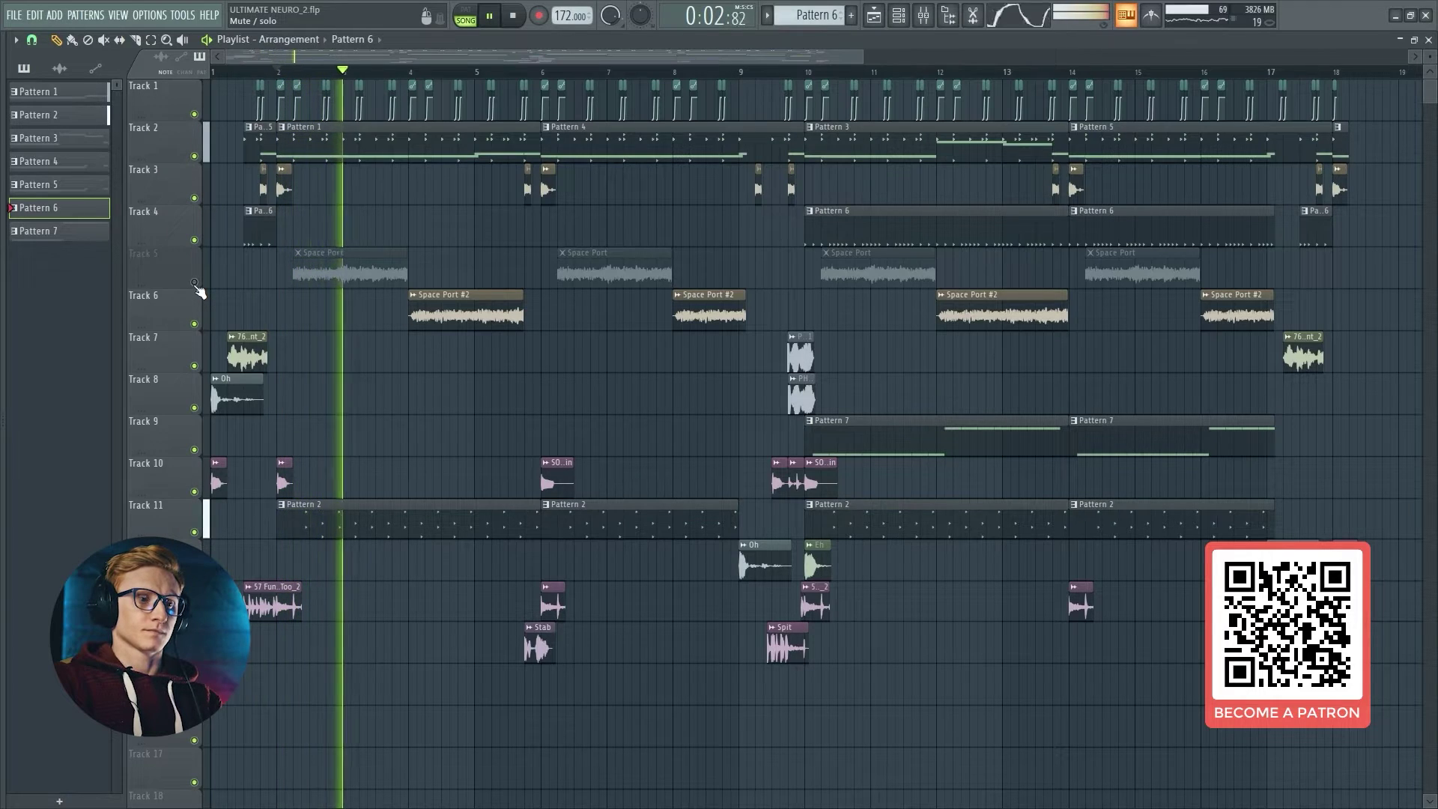
click(195, 285)
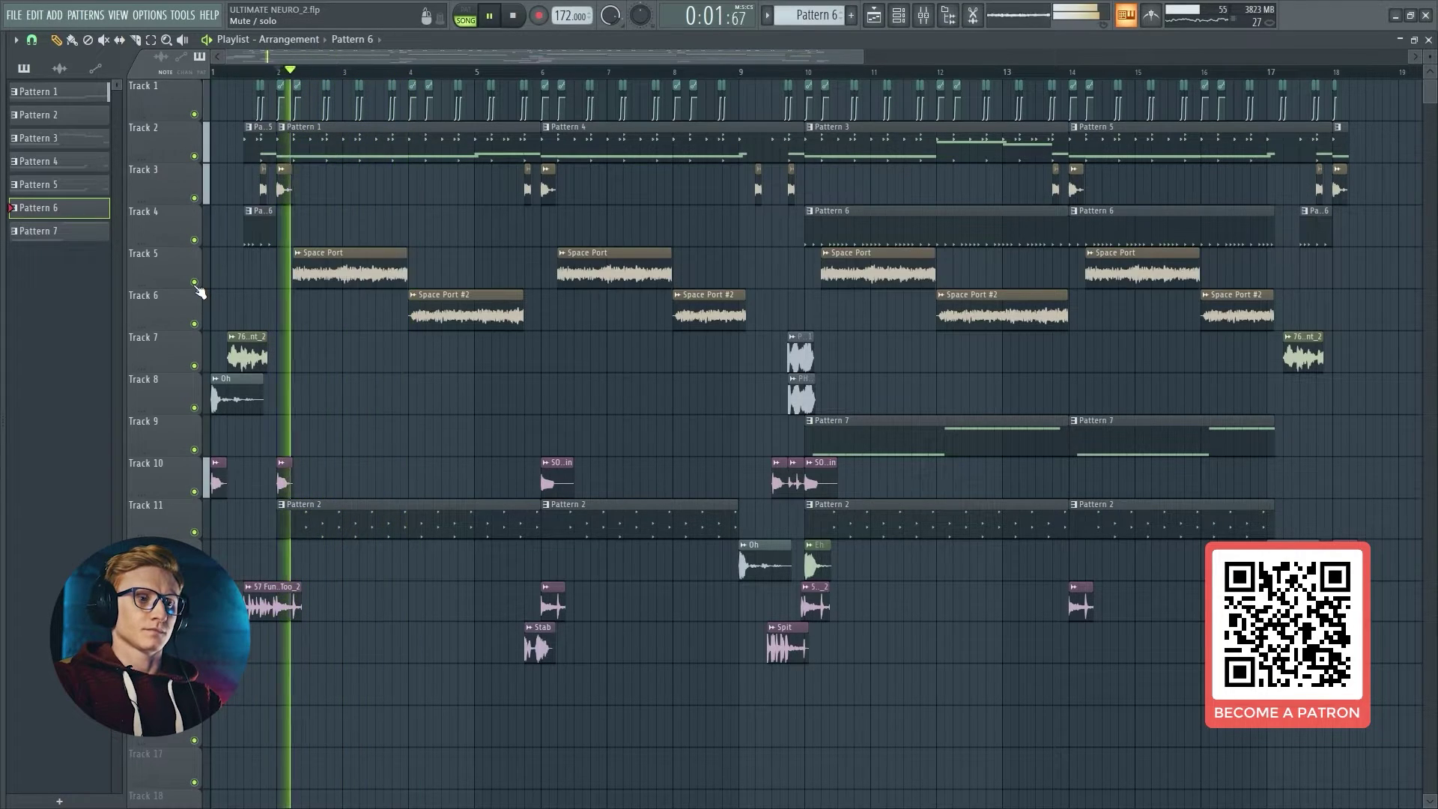
Step: Solo Insert 9 in the mixer and add Insert 16 to the solo while the song plays from bar 2
key(F9)
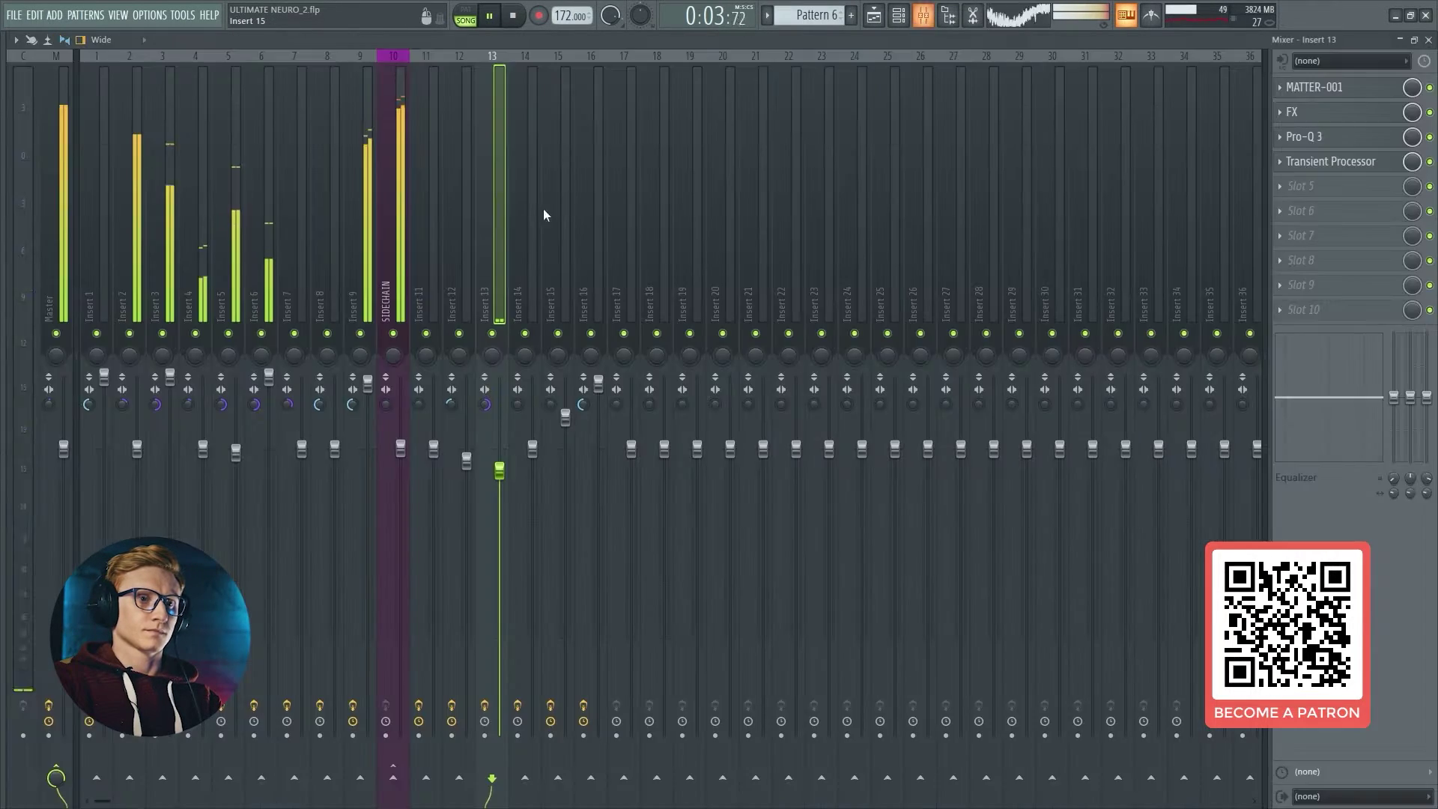
key(space)
click(361, 278)
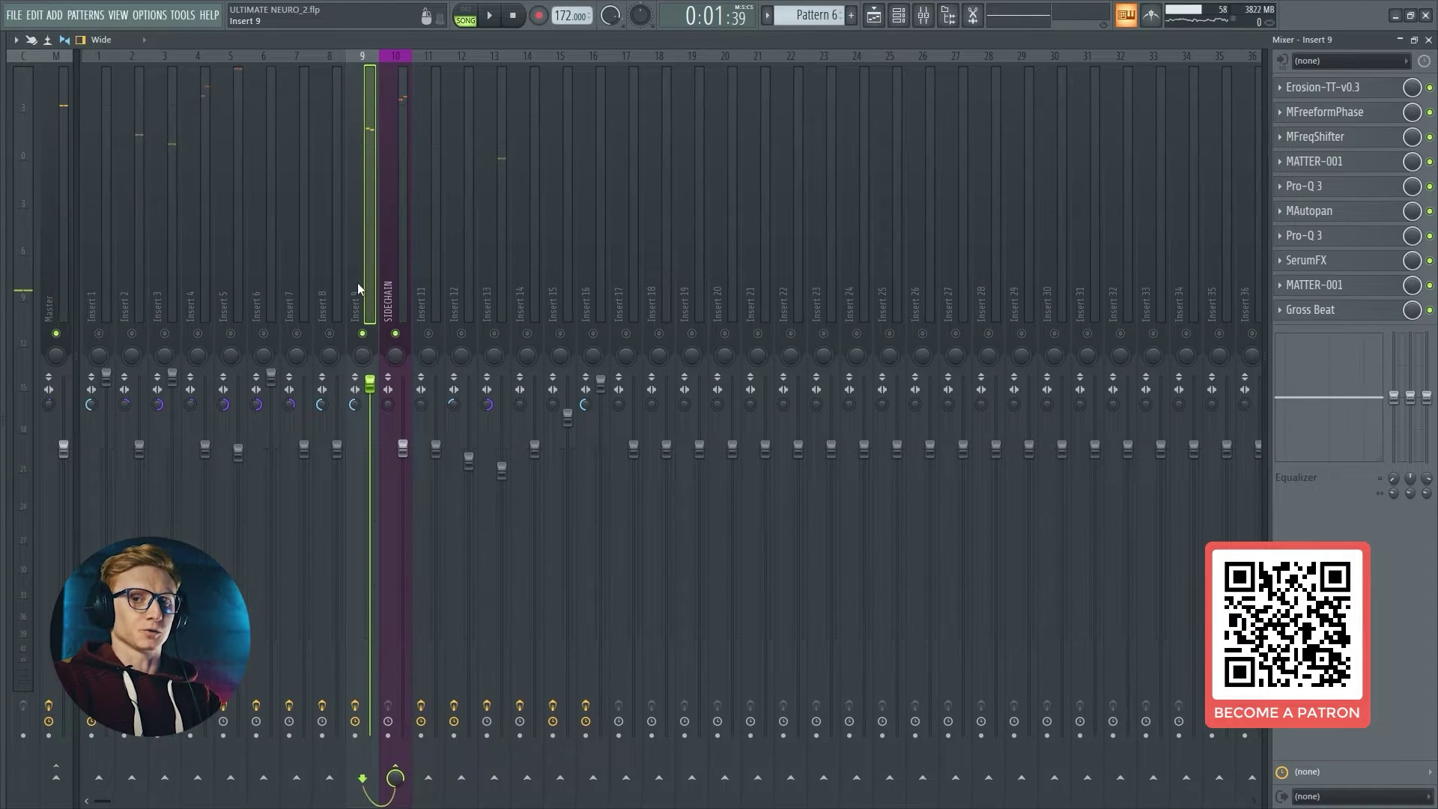
key(space)
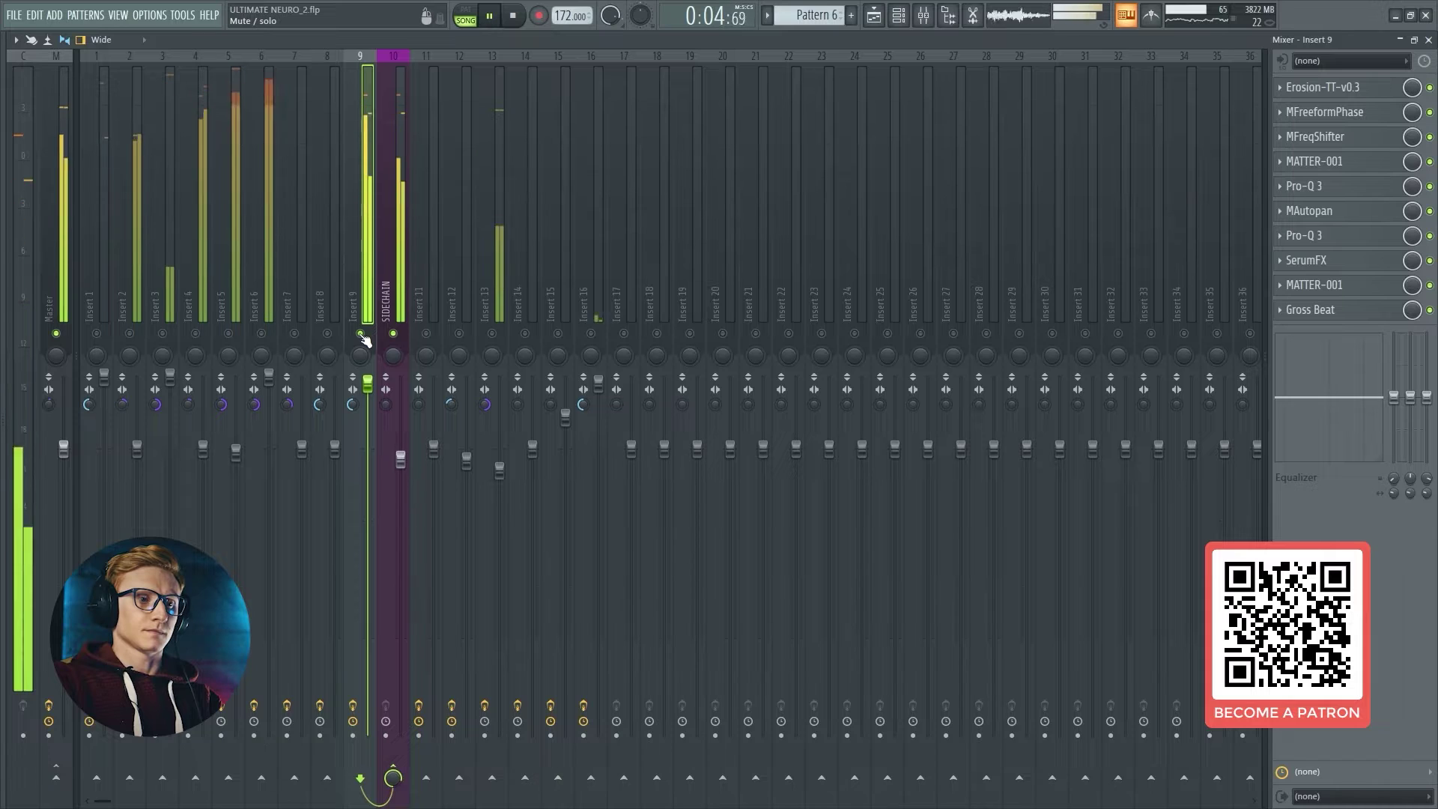
click(591, 333)
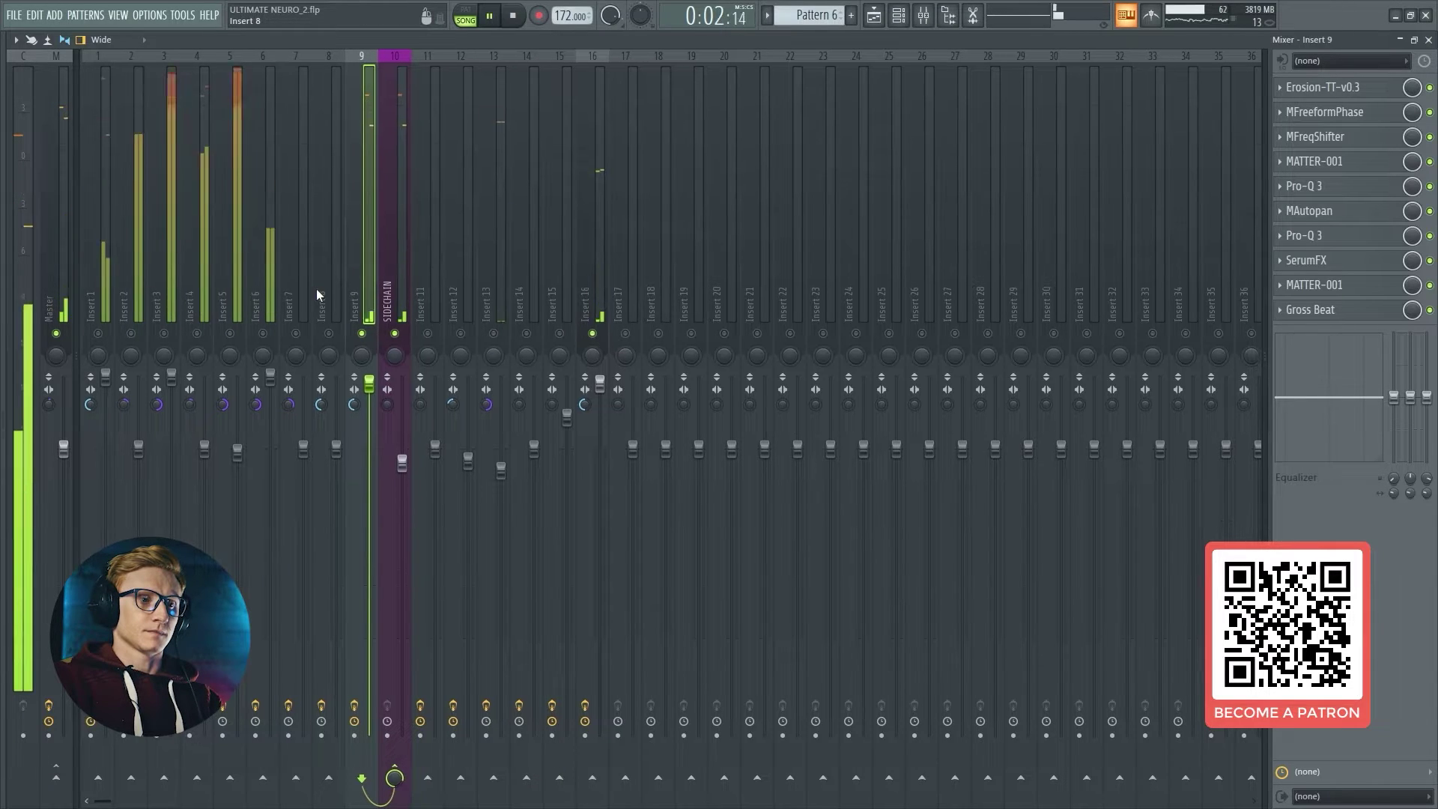
Step: Follow the soloed inserts' playback in the playlist, and stop it back in the mixer
key(F5)
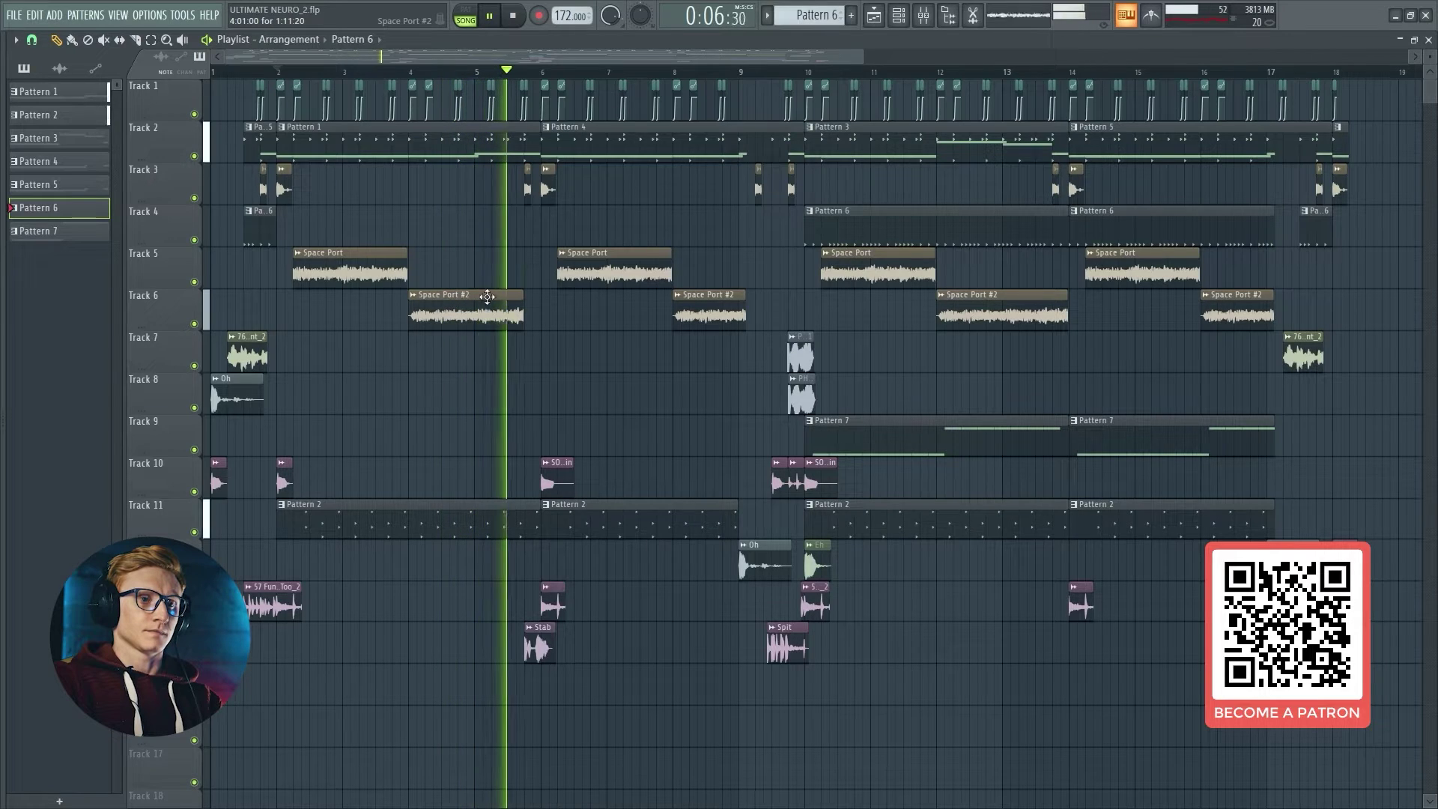
click(923, 15)
key(space)
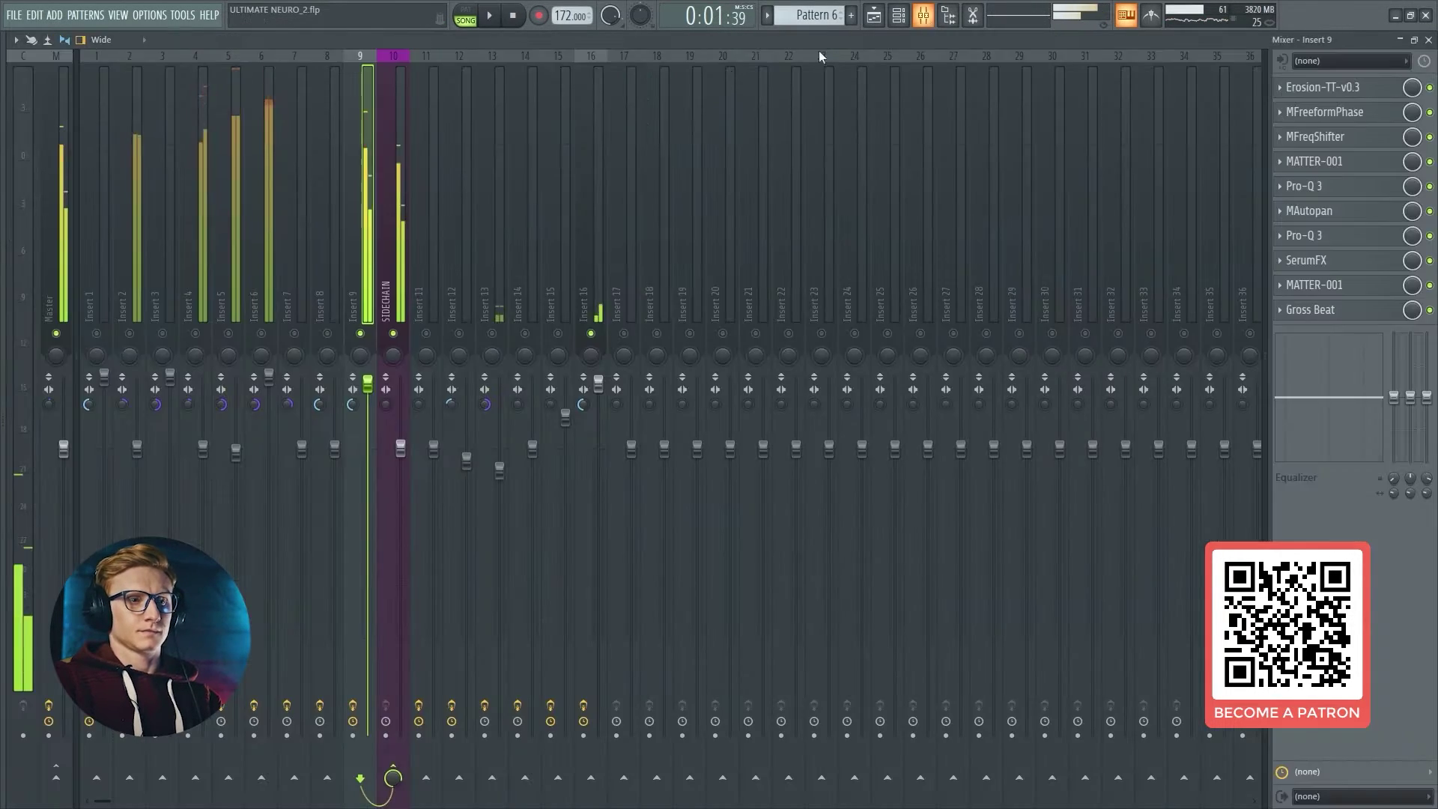
Step: Release the solo and play the full mix from bar 2, muting and unmuting Insert 9 for comparison
right_click(362, 333)
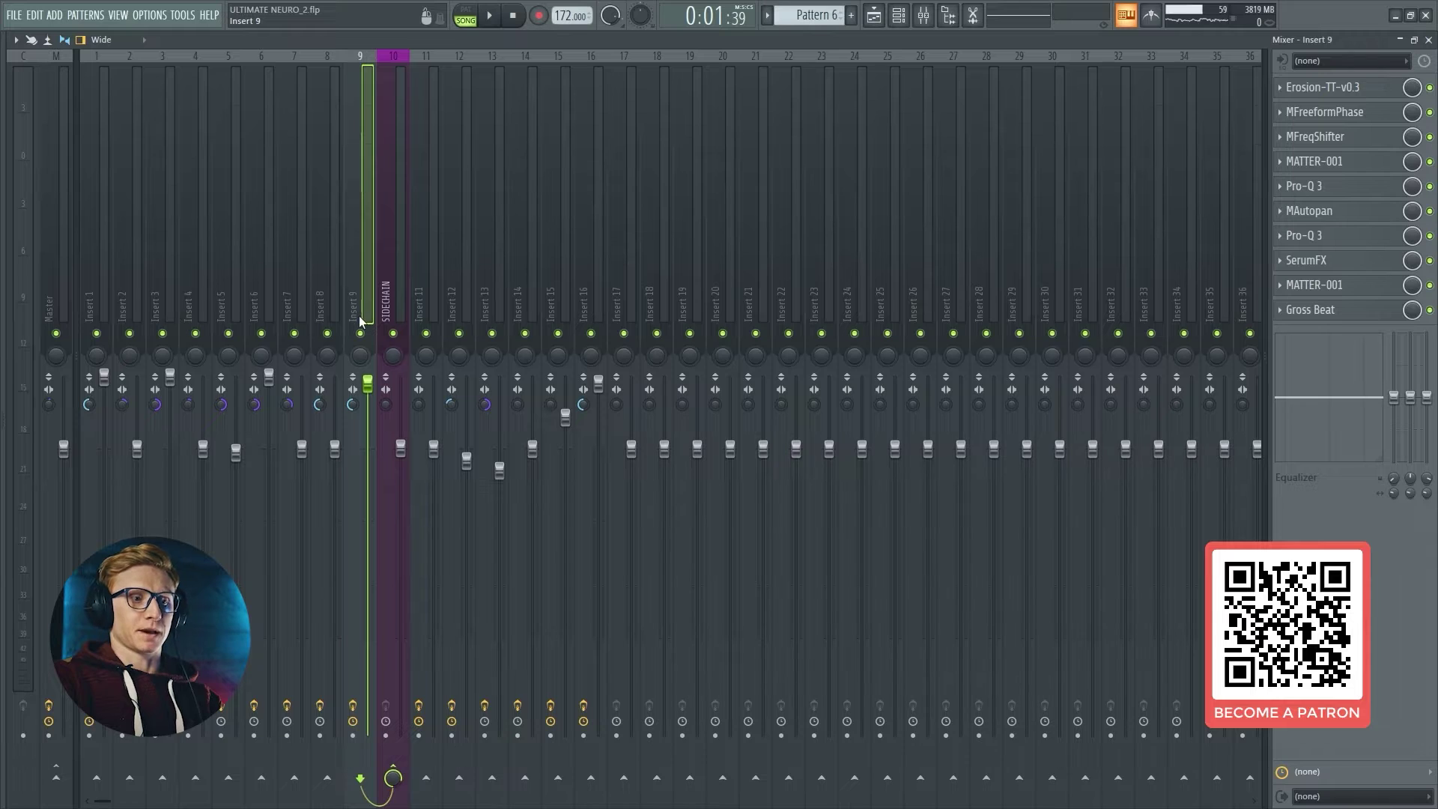
key(space)
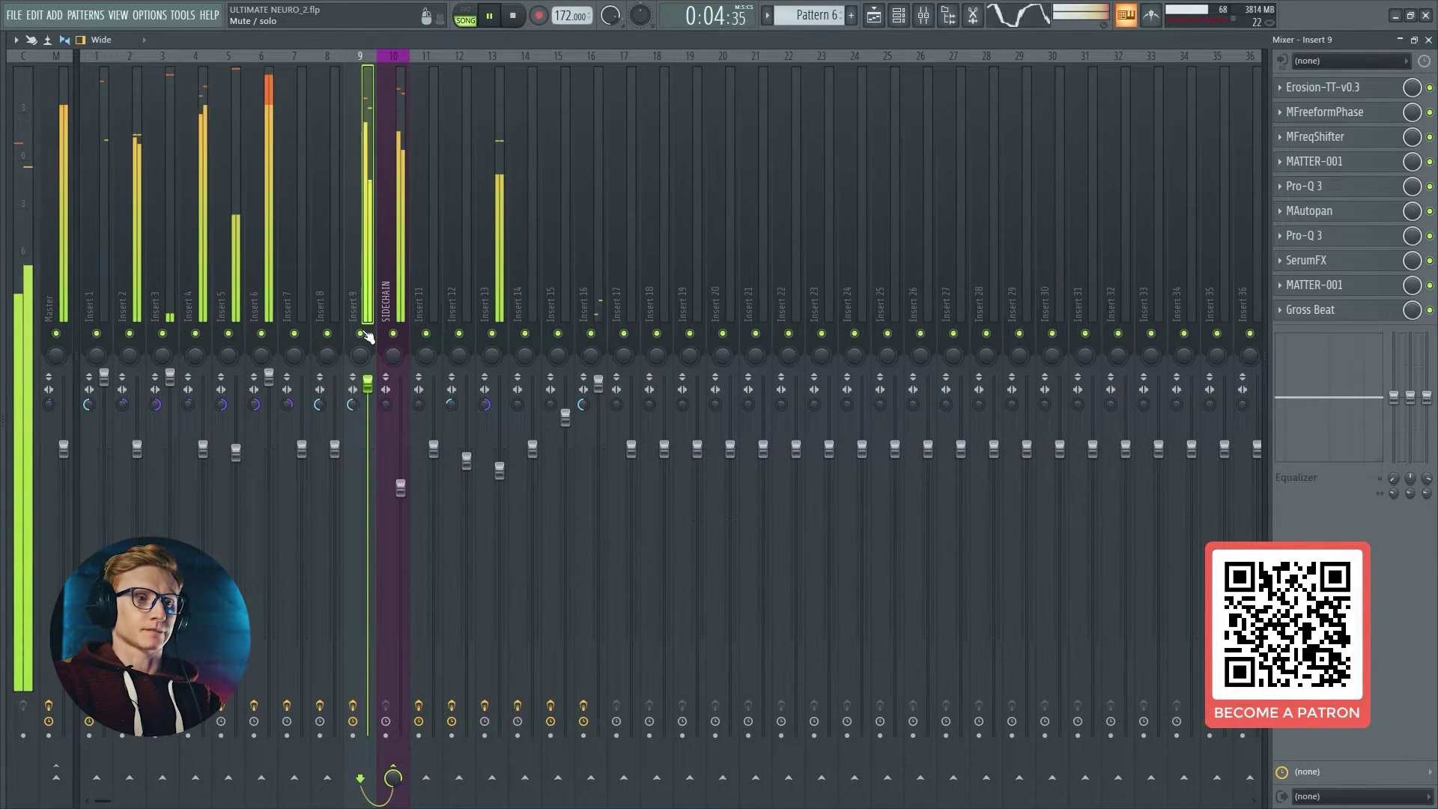
click(362, 334)
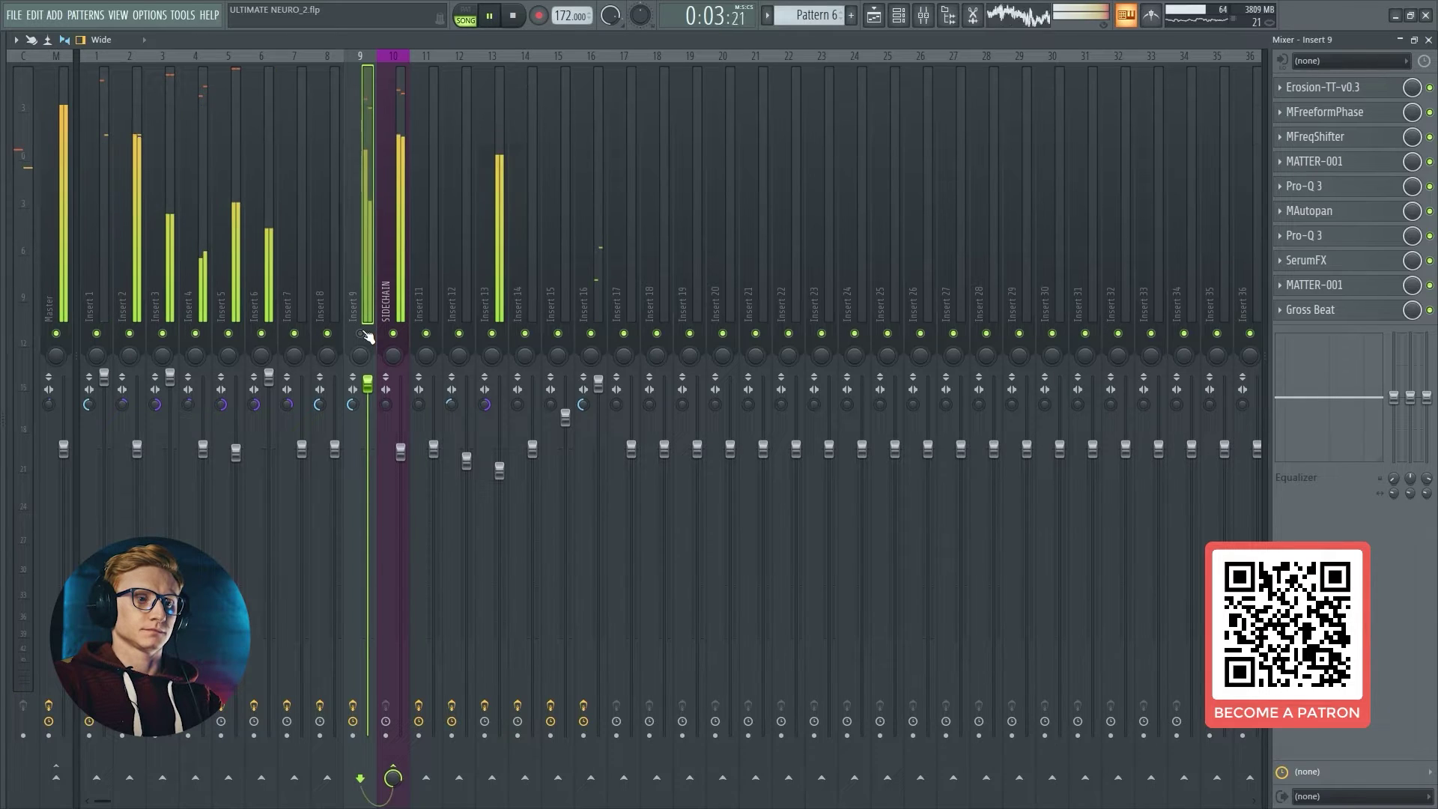
click(363, 334)
key(space)
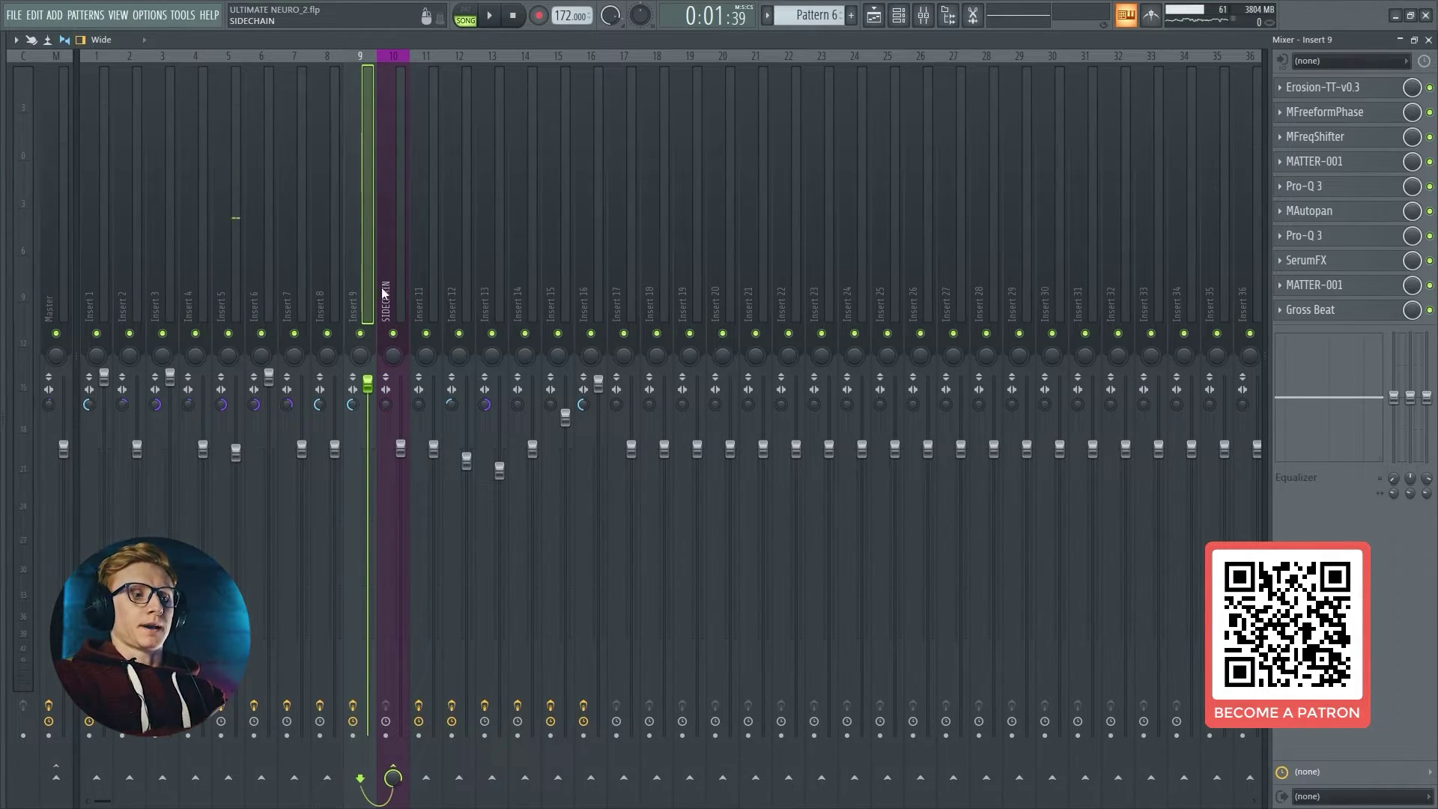
Step: Solo Inserts 2 and 9 together and compare their effect chains
click(138, 316)
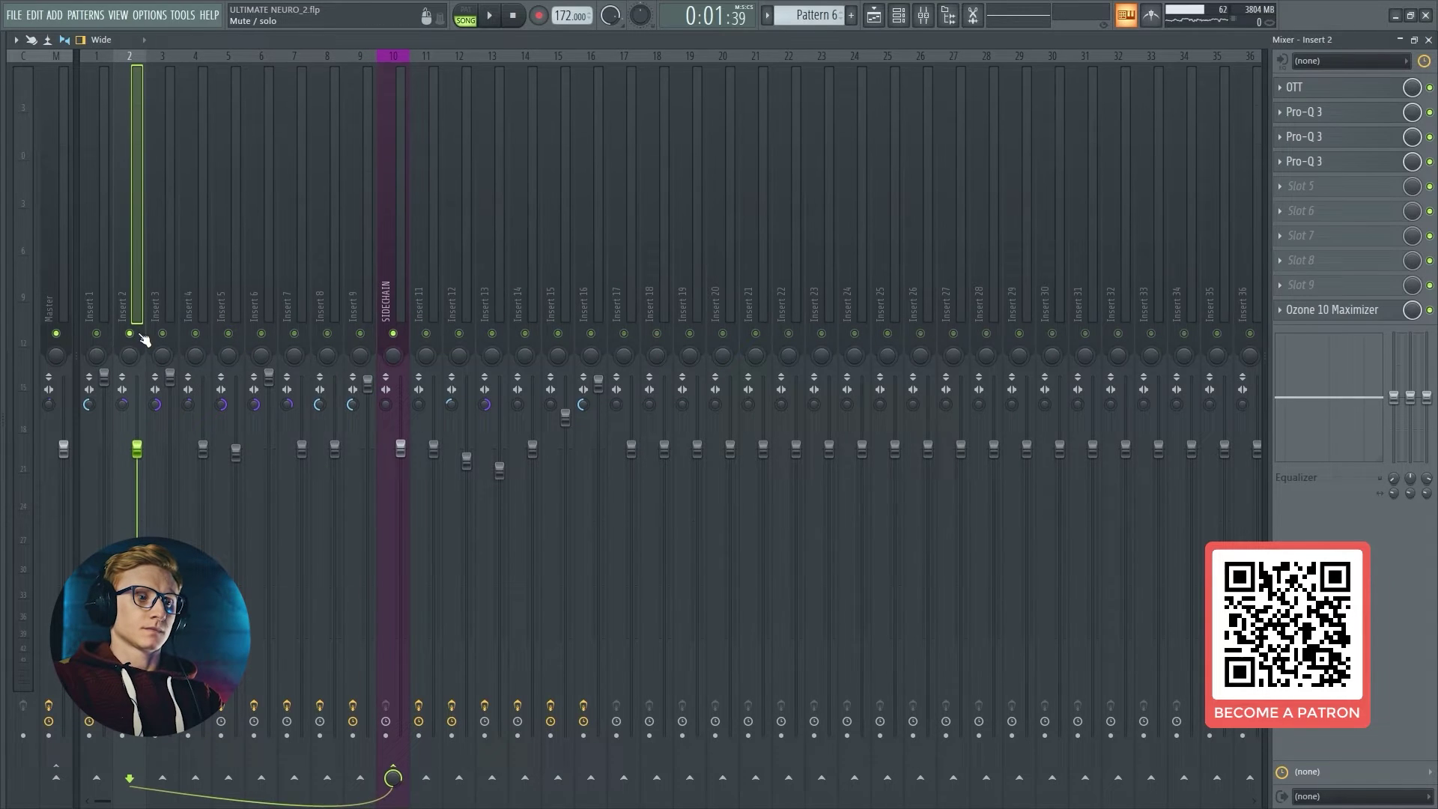
click(360, 334)
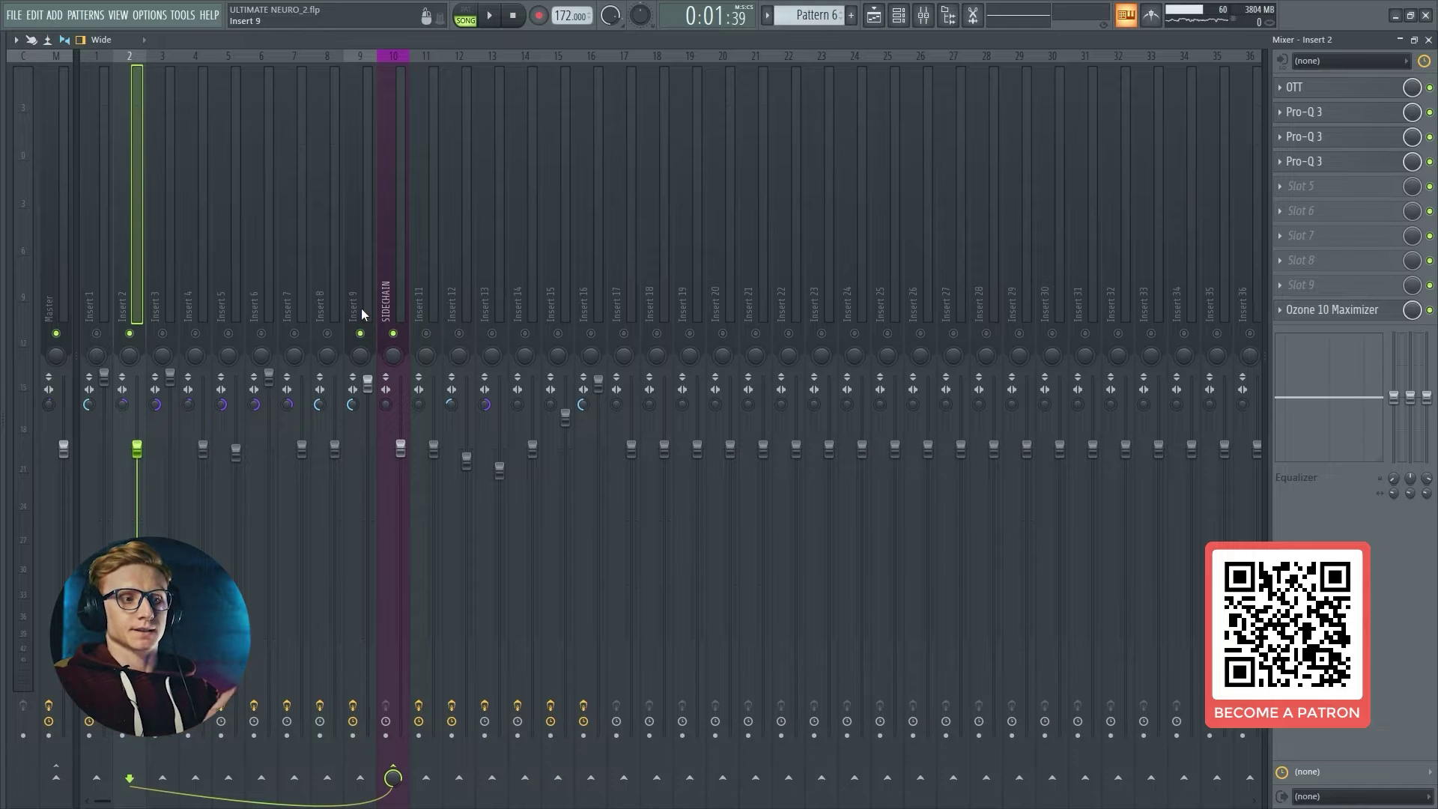
click(362, 313)
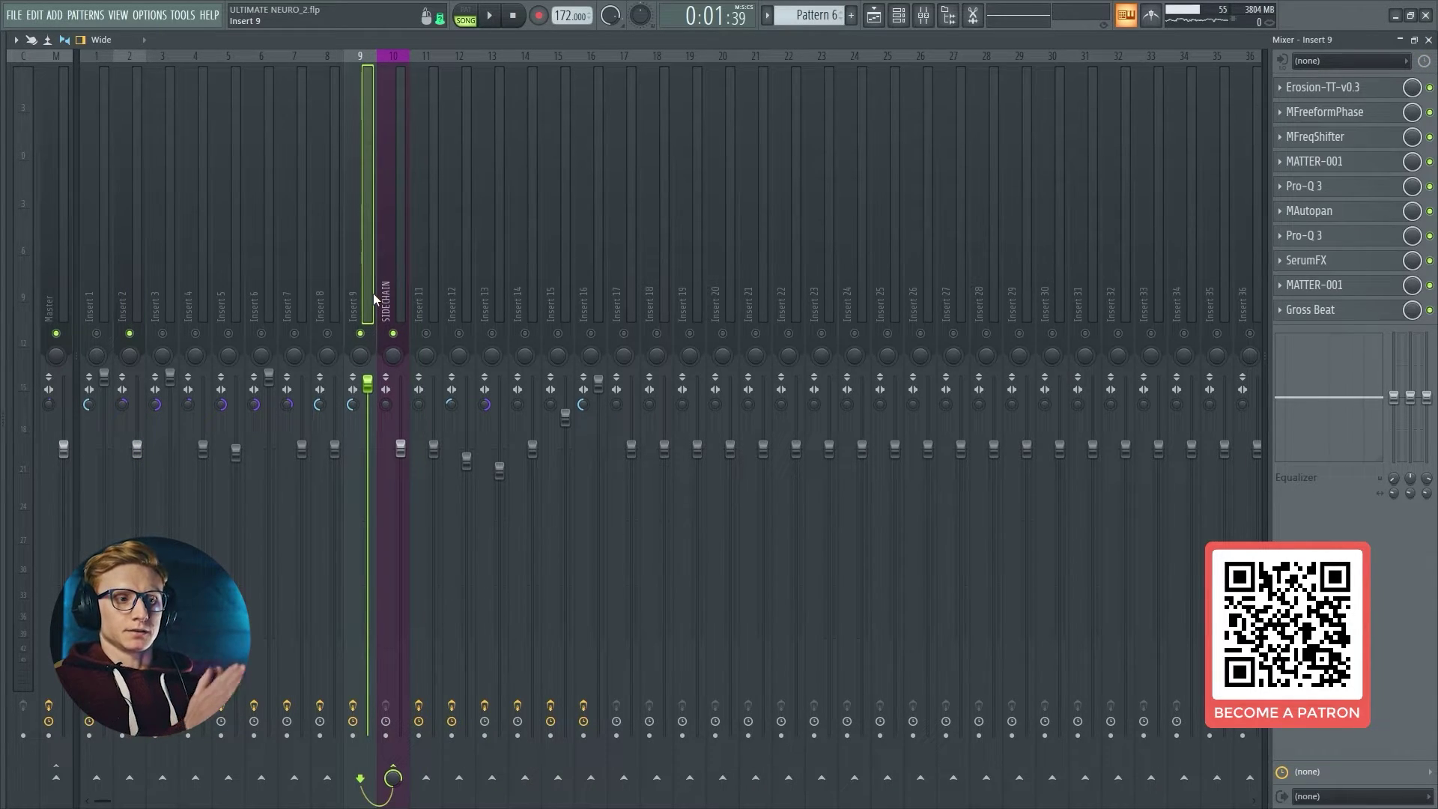
click(129, 277)
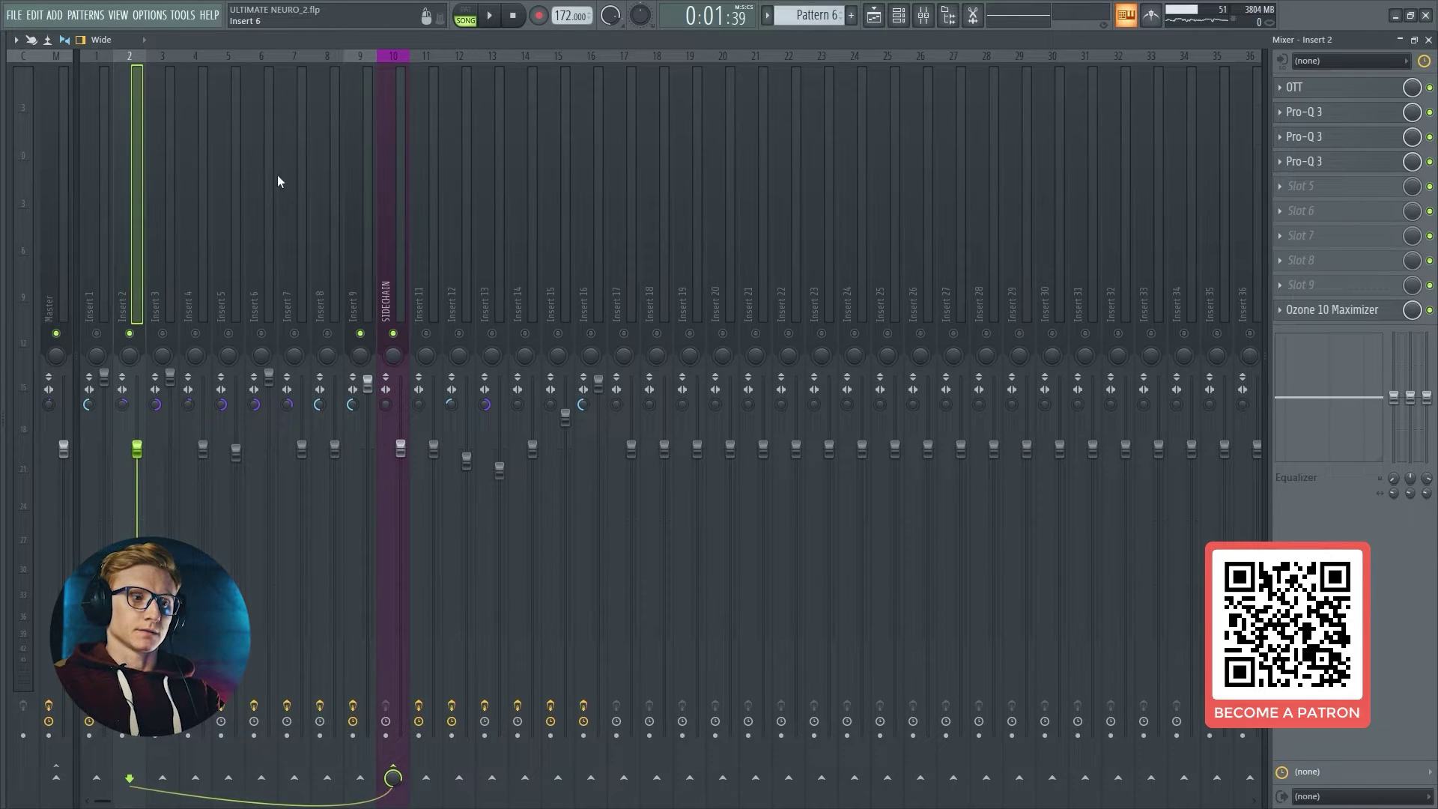
click(358, 184)
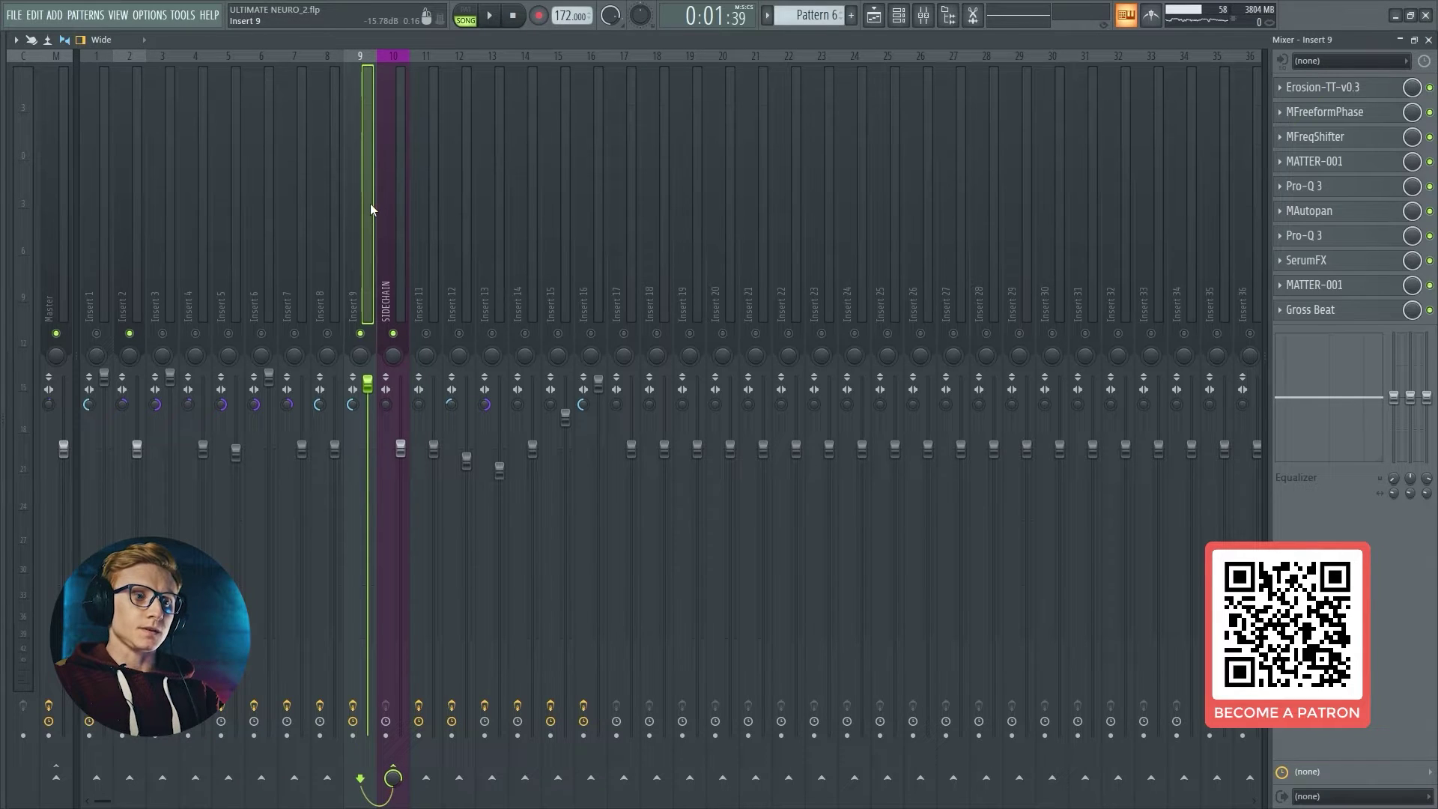
Step: Play the soloed Inserts 2 and 9 from bar 2, toggling Insert 9's mute to hear its contribution
click(496, 17)
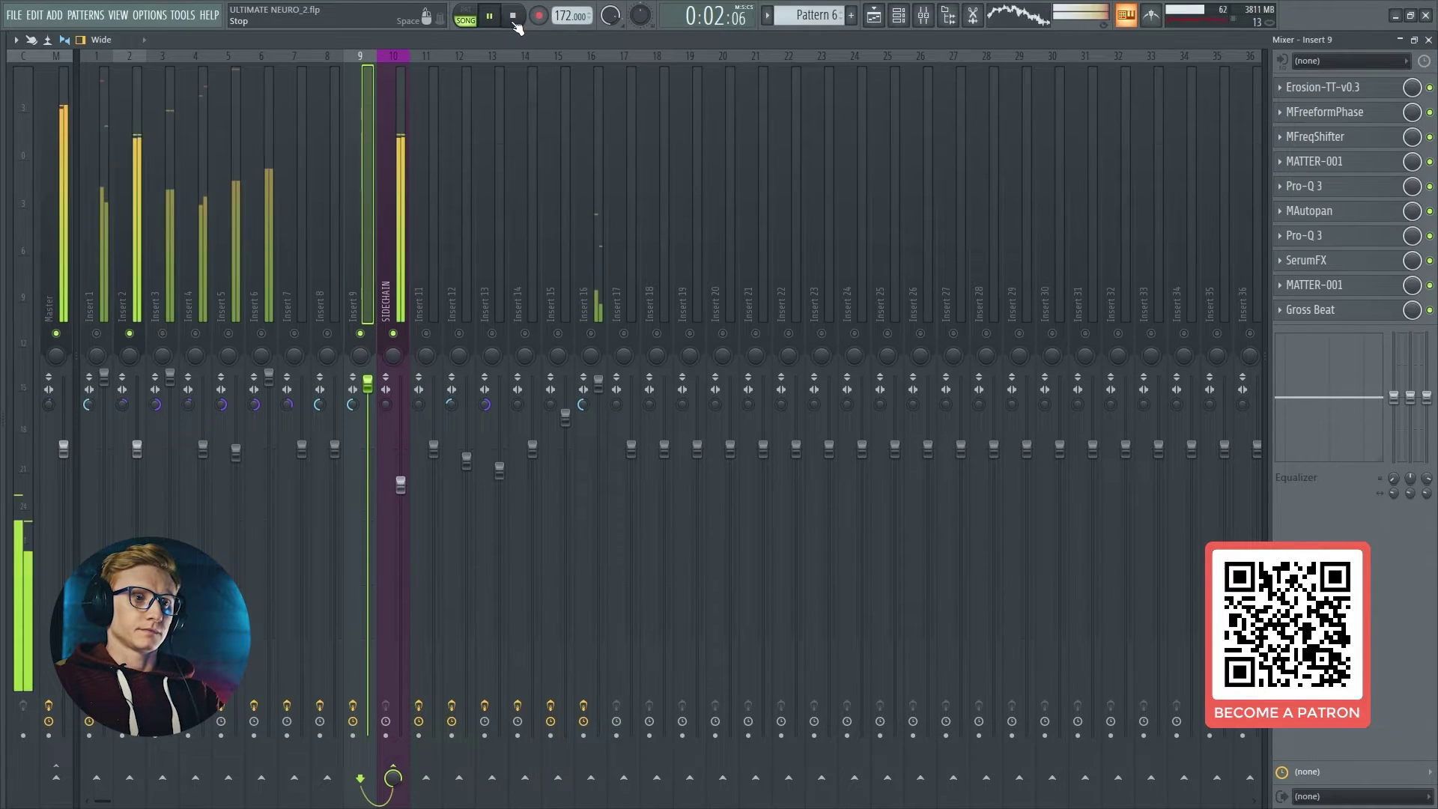
click(362, 333)
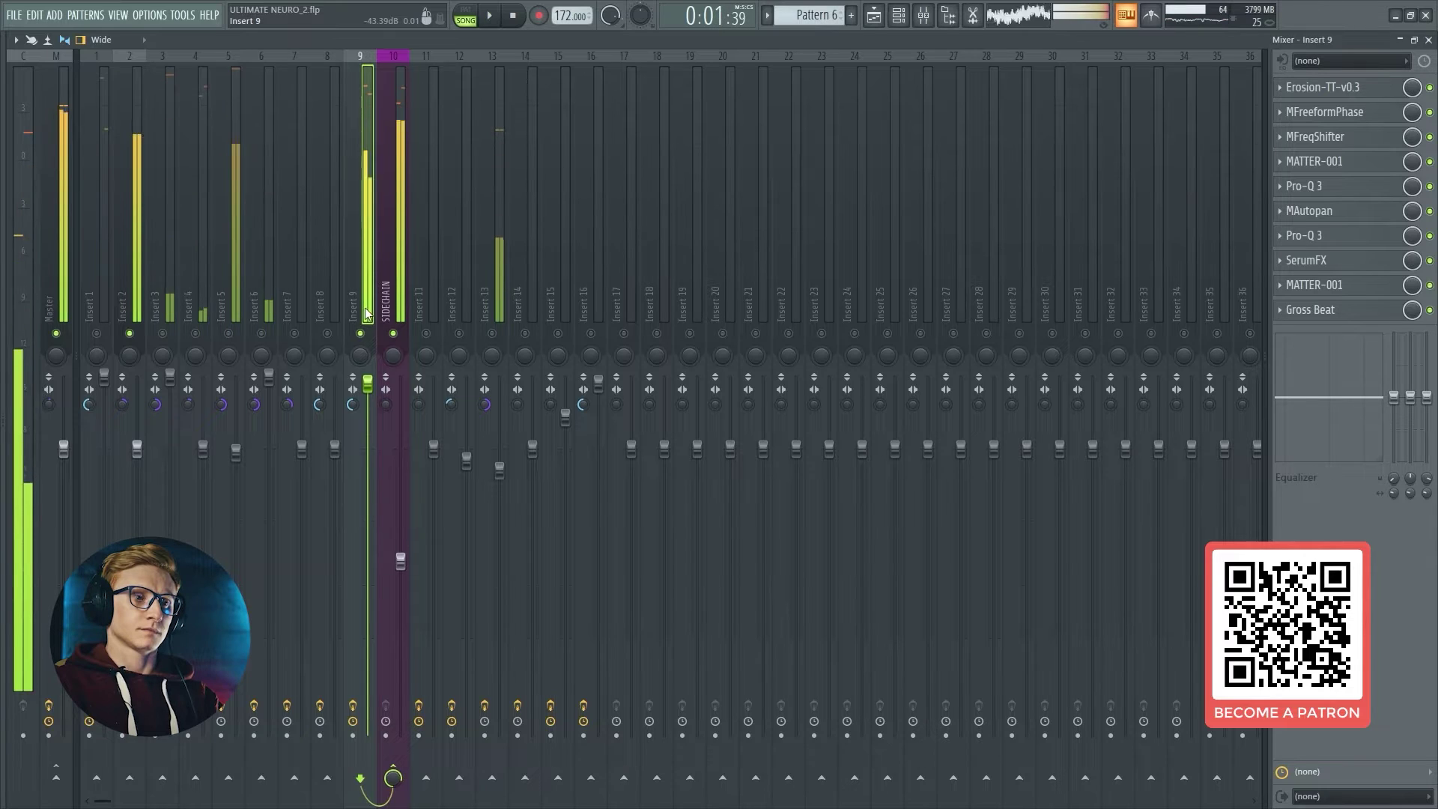
key(space)
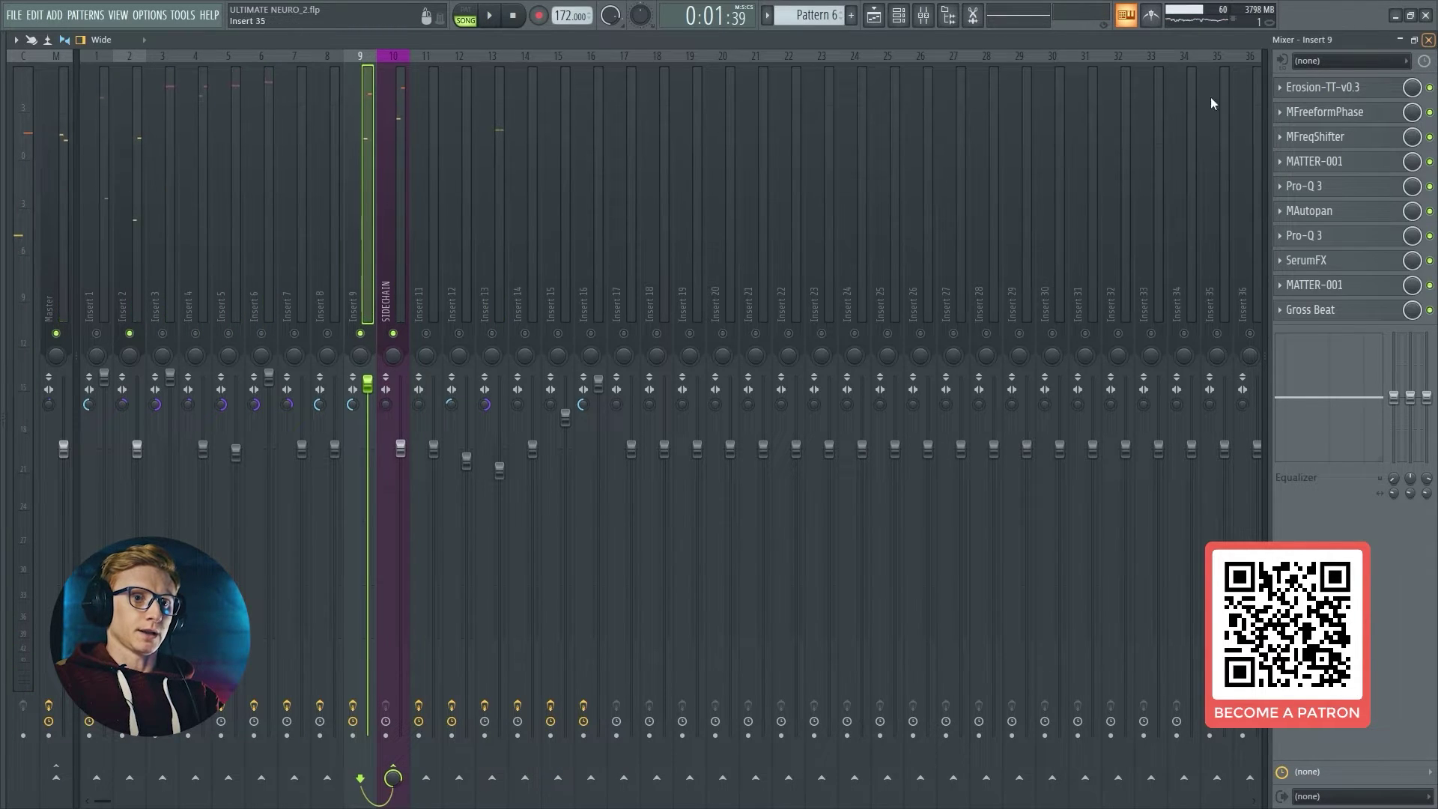
Step: Switch between Insert 2 and Insert 9 to review their effect slots
click(118, 192)
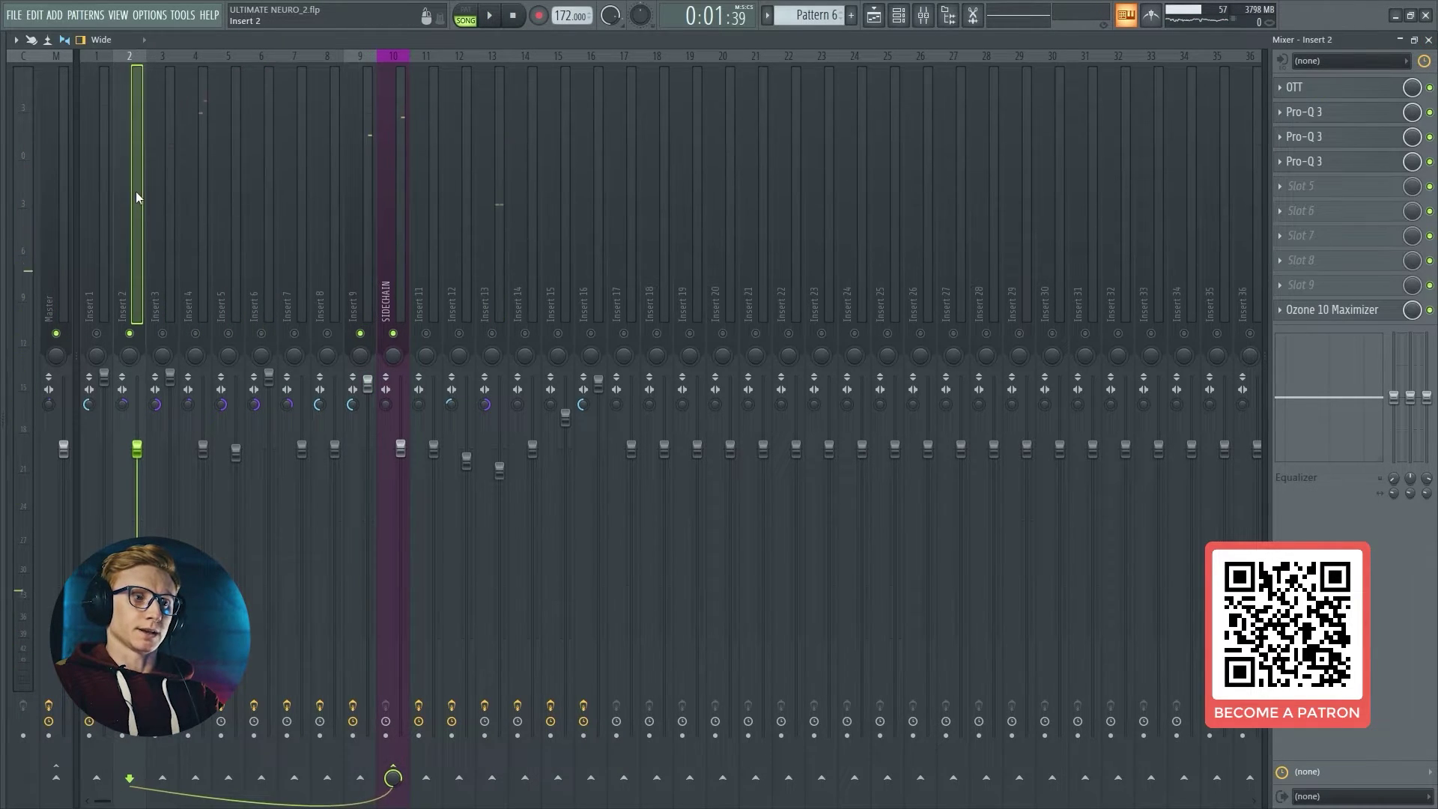
click(271, 180)
click(362, 201)
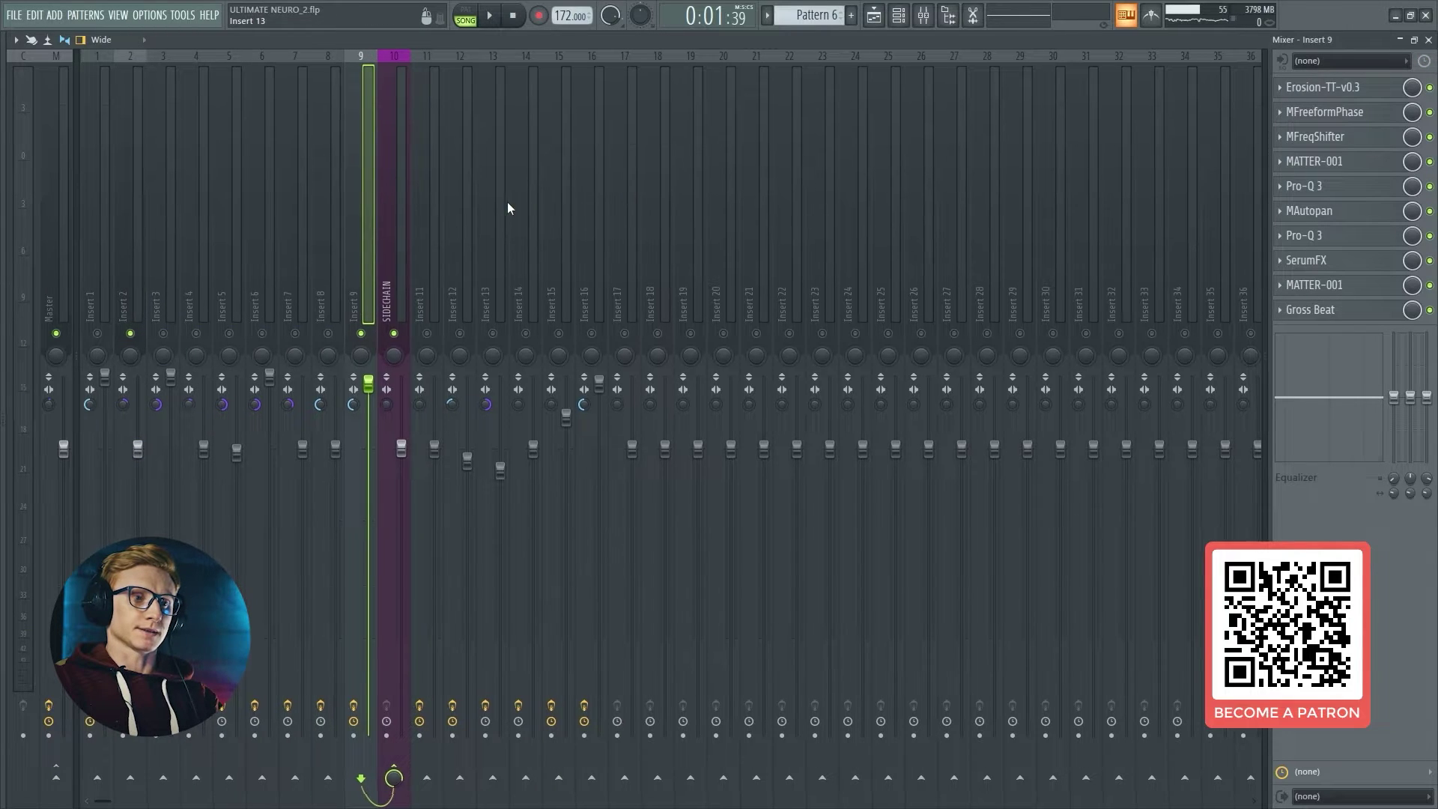
Step: Bypass all ten effects on Insert 9 and play the dry layer from bar 2
drag(1429, 87, 1429, 285)
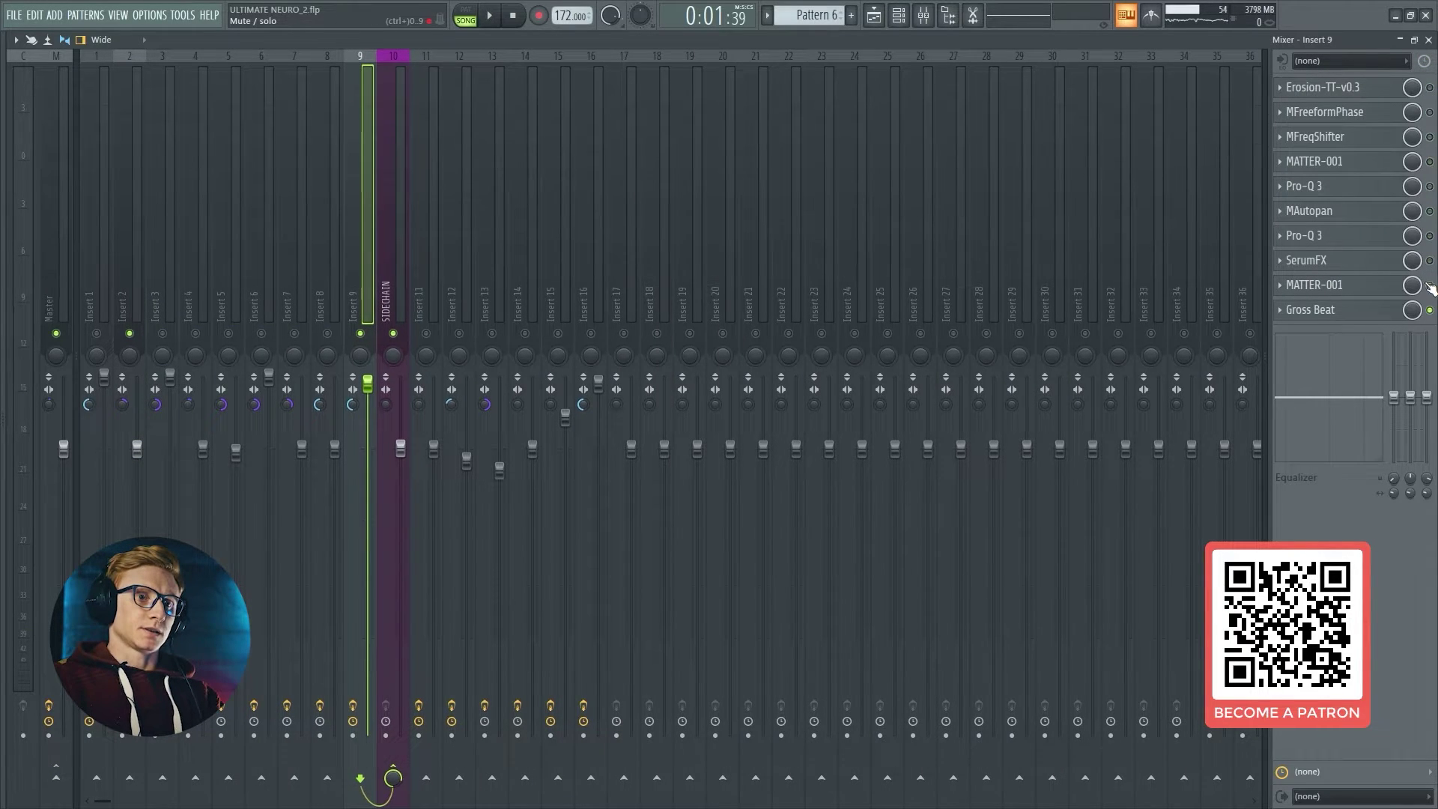
key(F5)
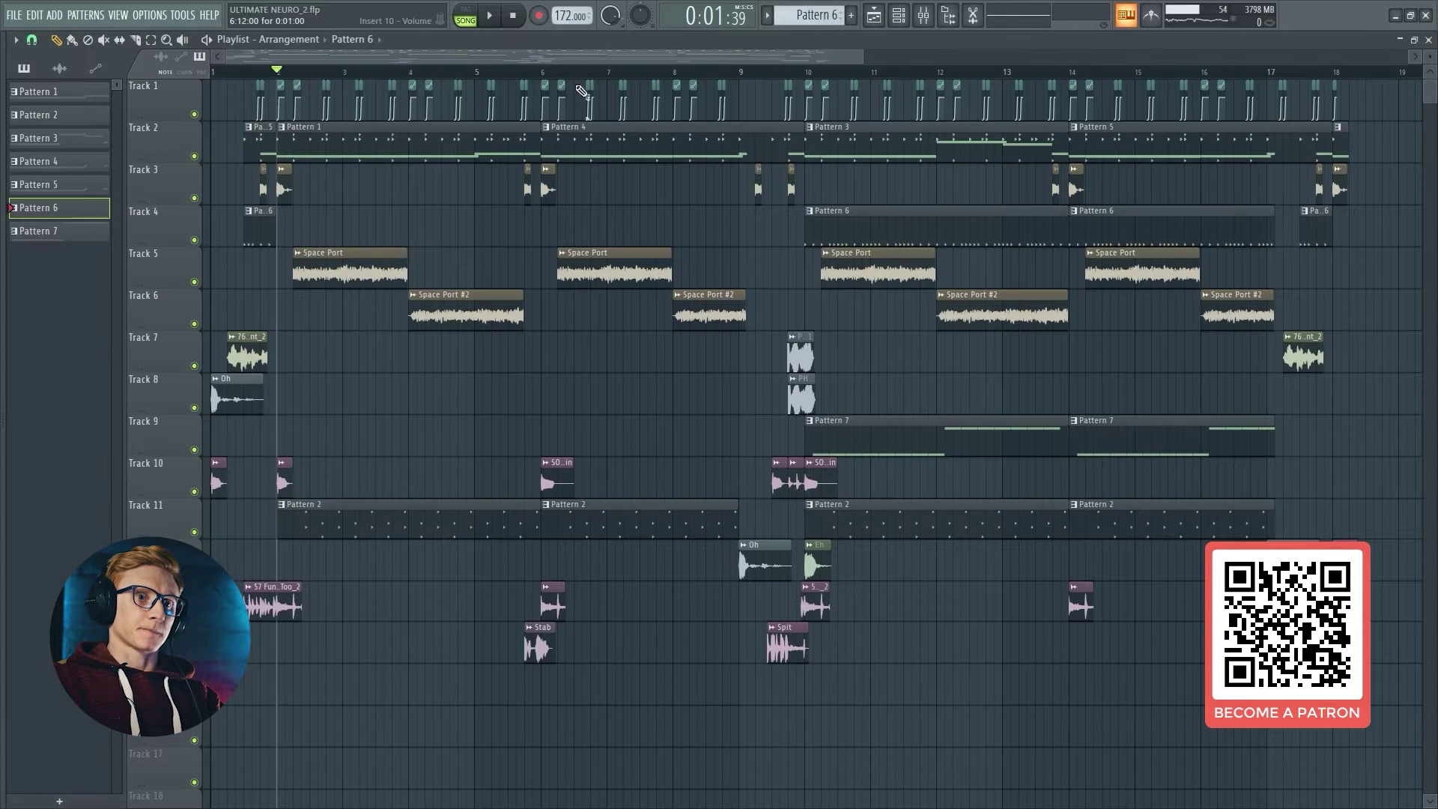
key(space)
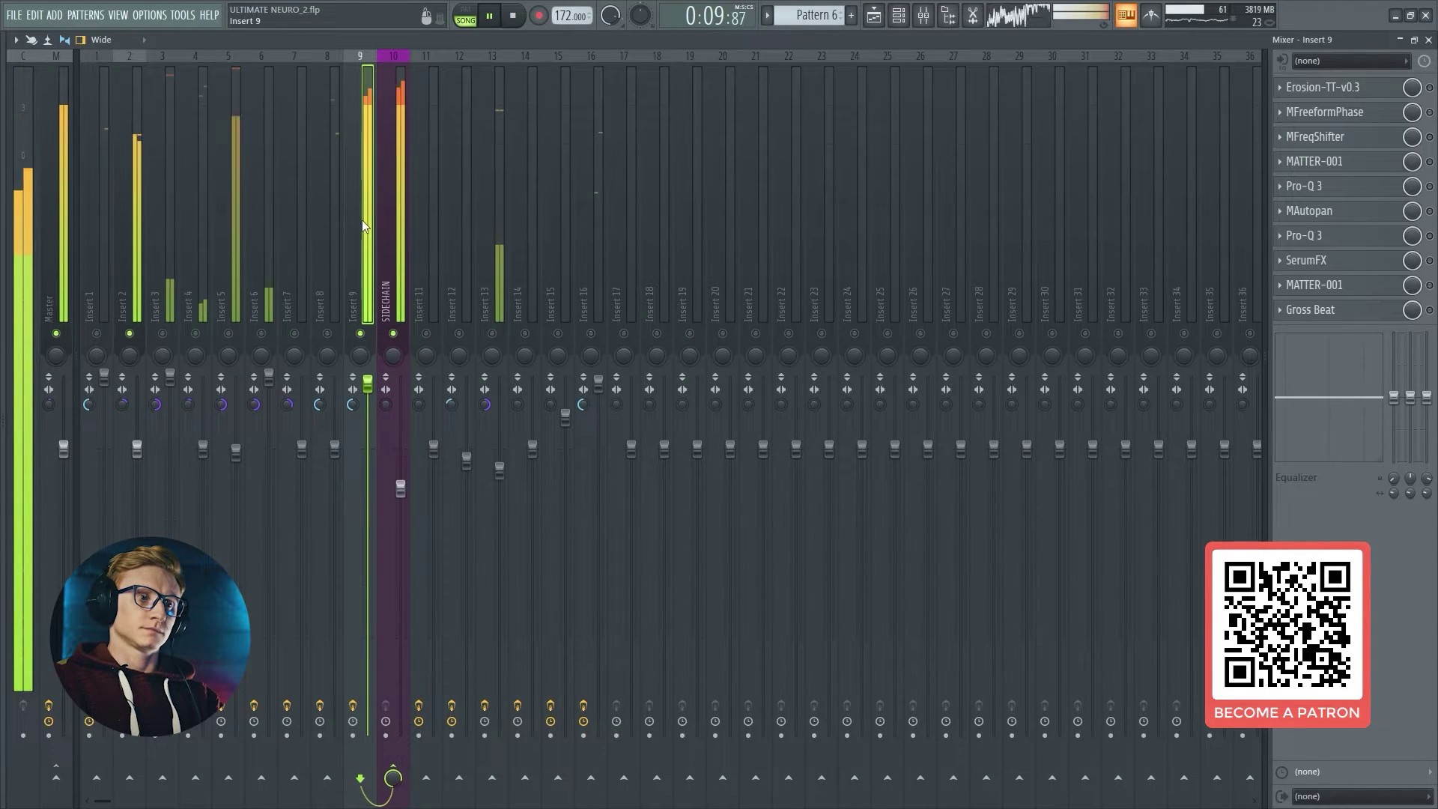
key(space)
key(space)
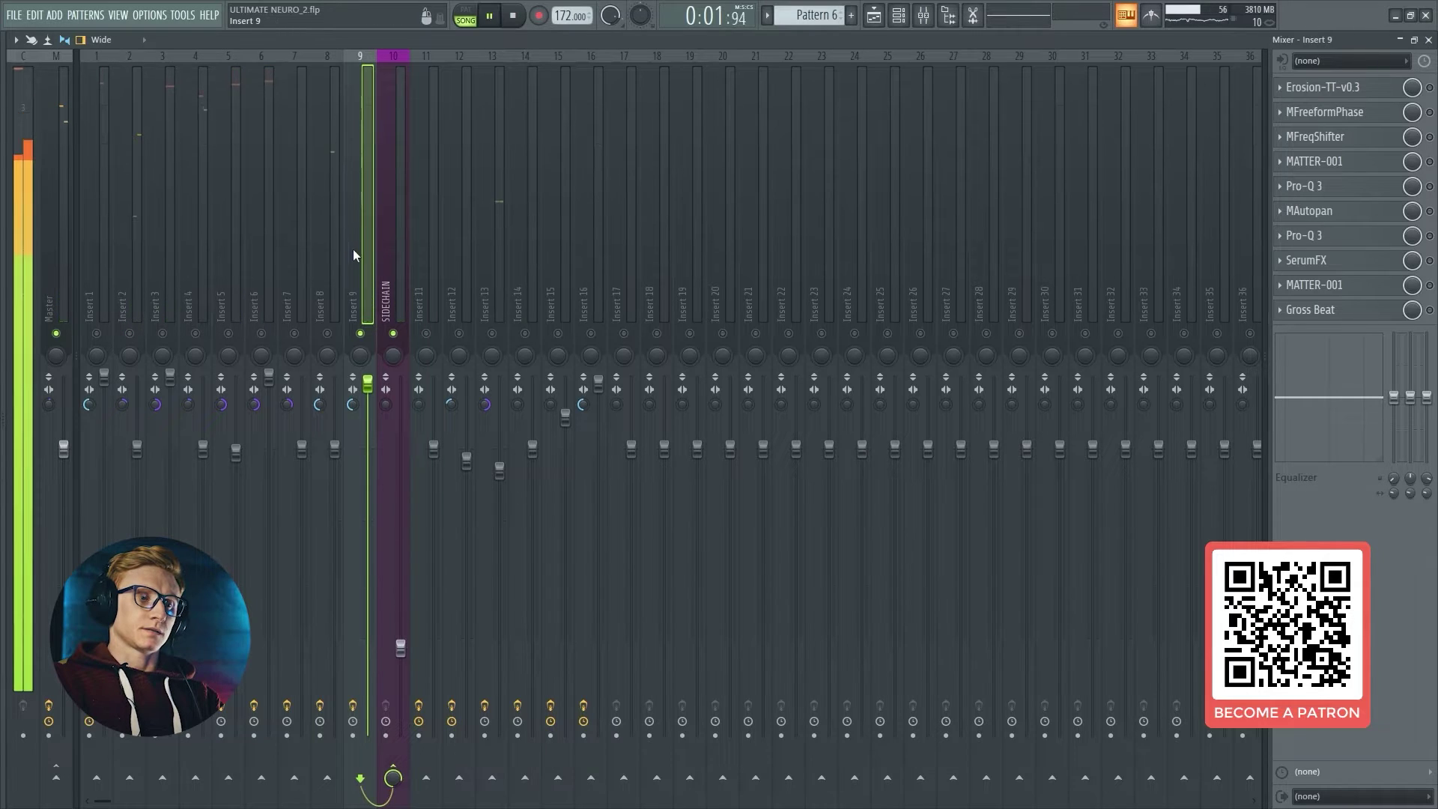
key(space)
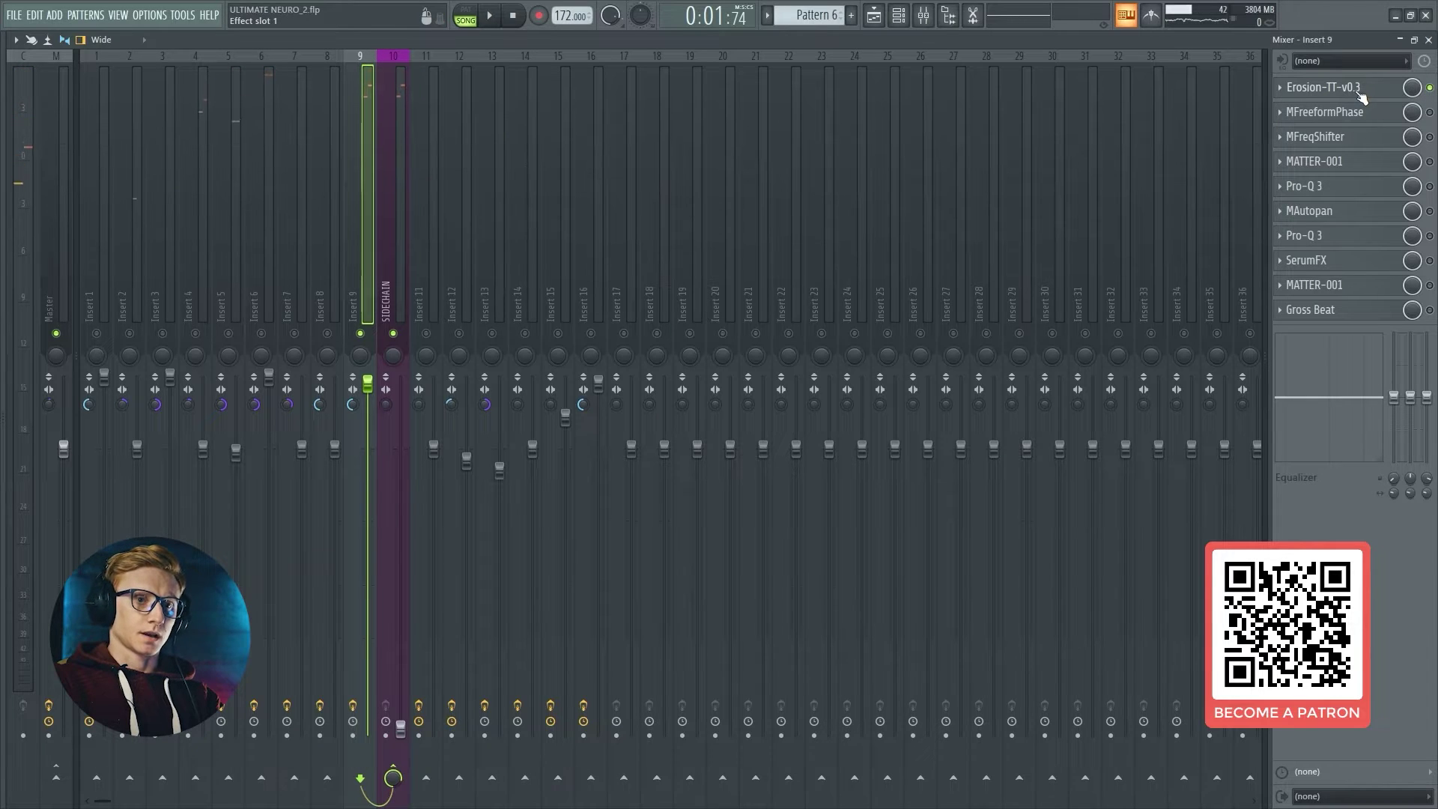
Step: Enable Erosion-TT-v0.3 on Insert 9, audition it from bar 2, and inspect its settings
click(1322, 87)
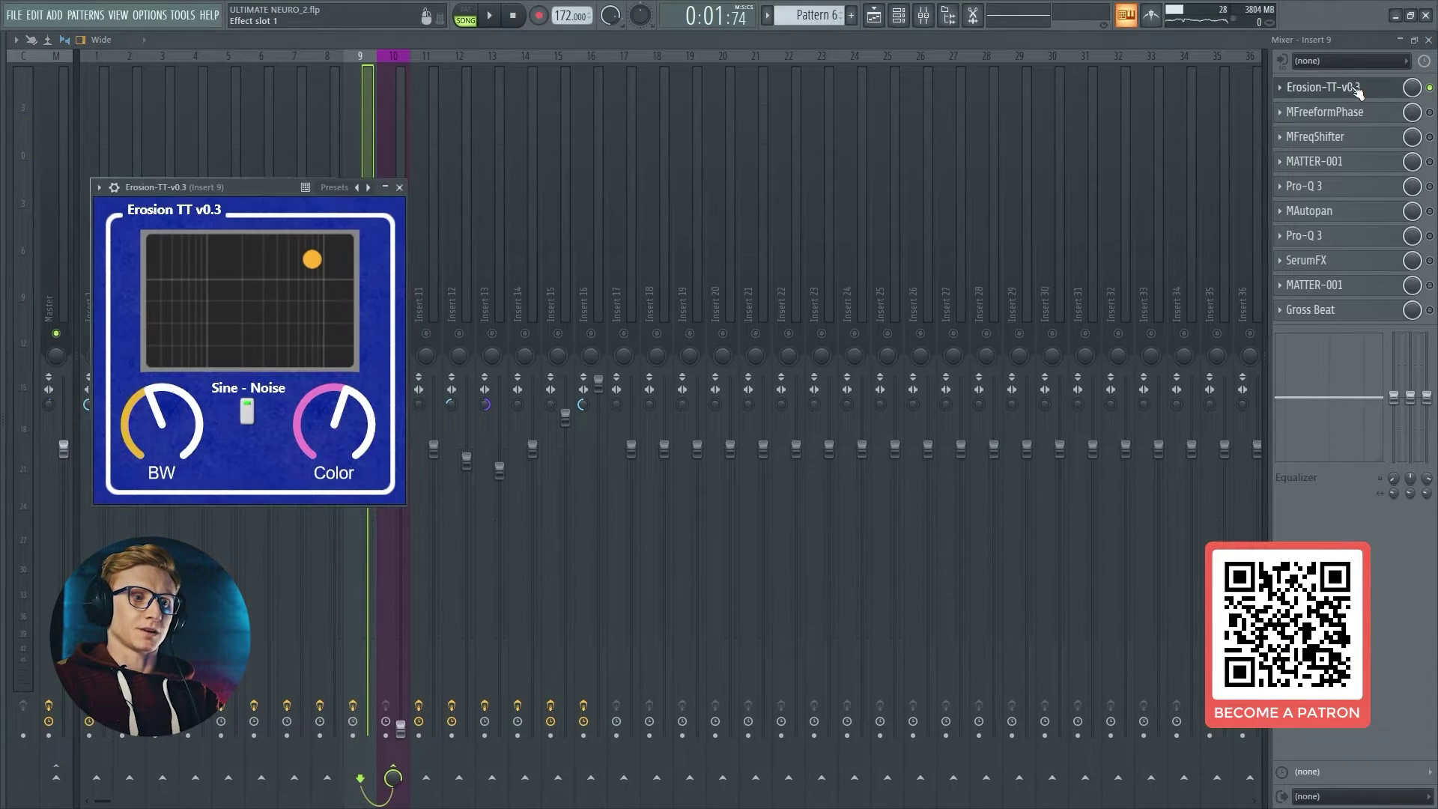
key(space)
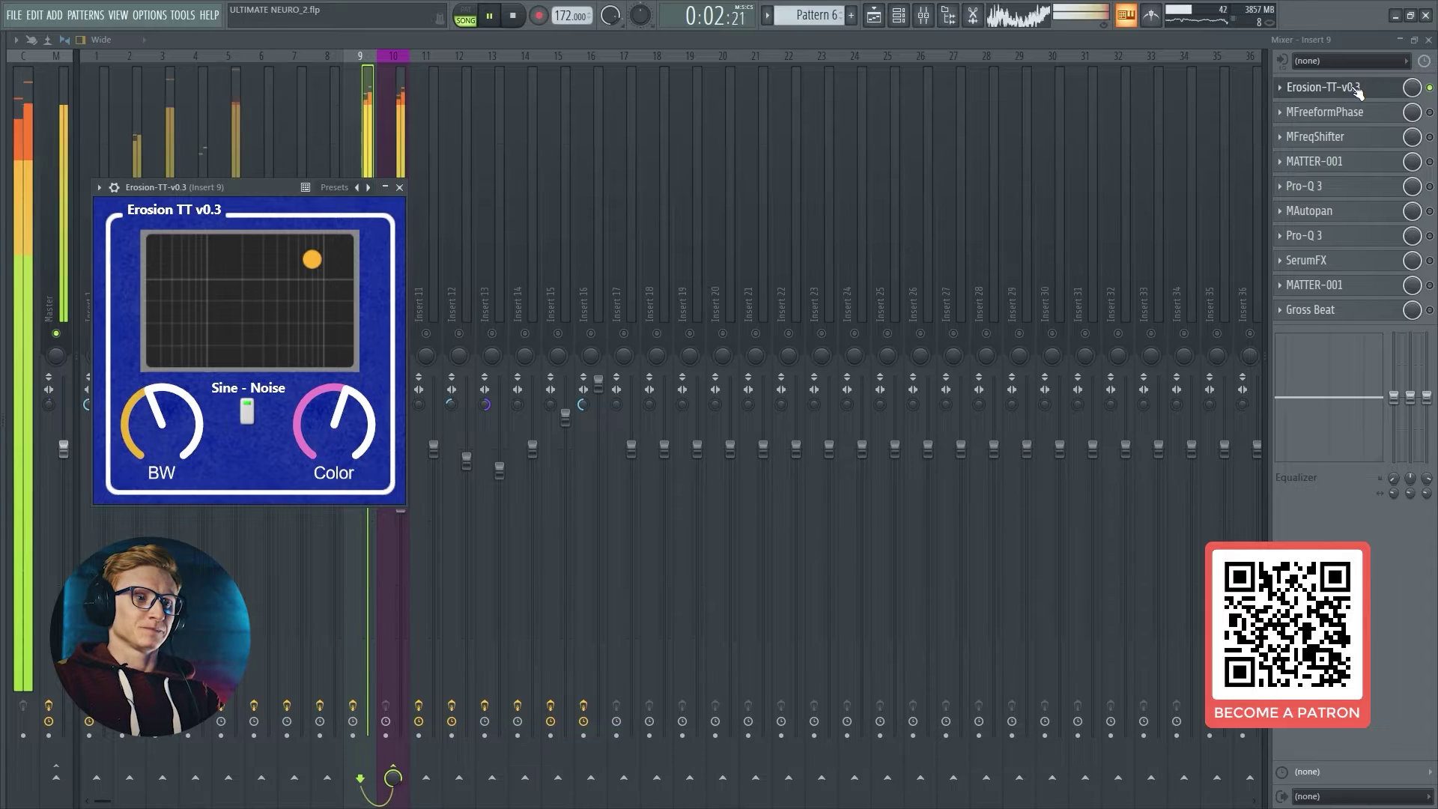
key(space)
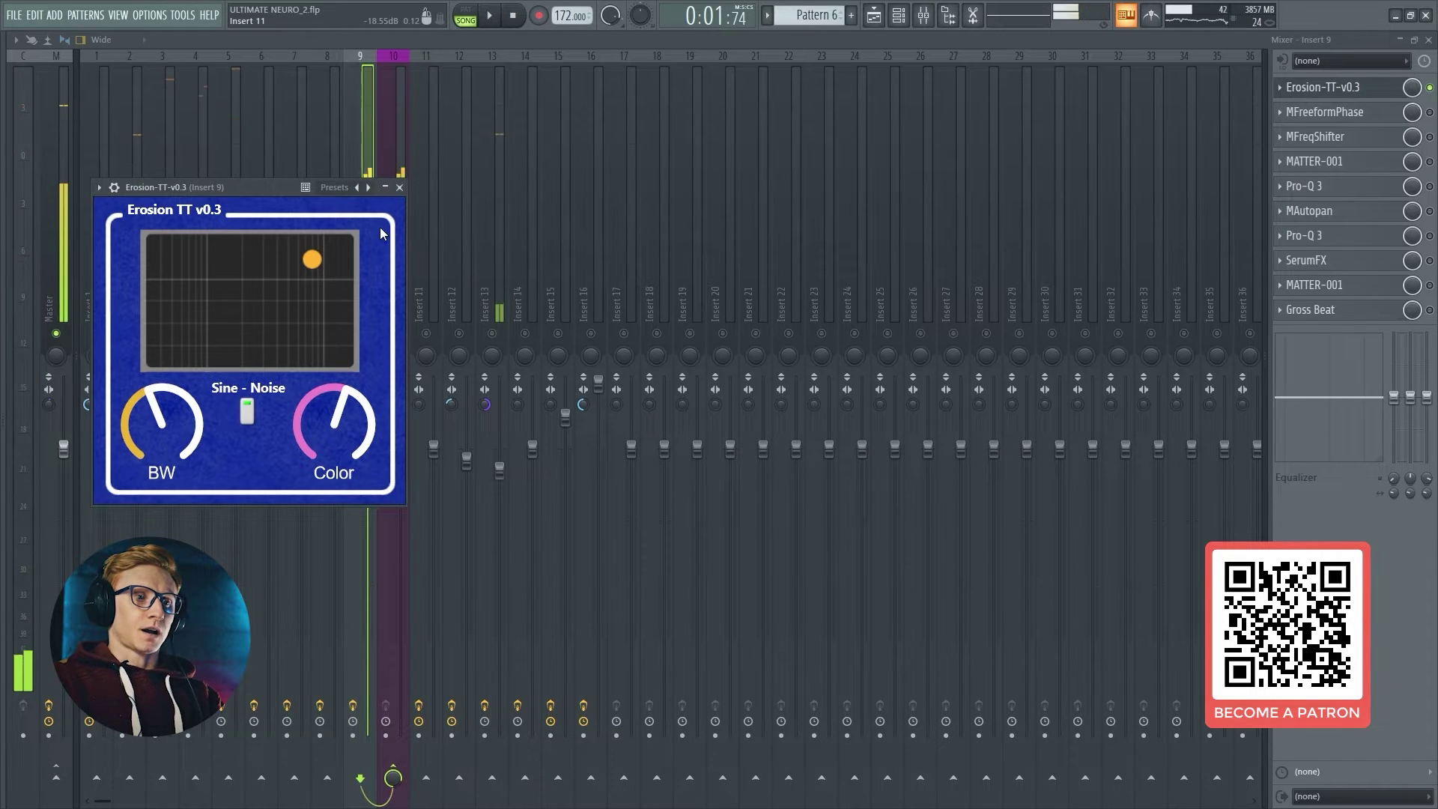
drag(253, 187, 650, 236)
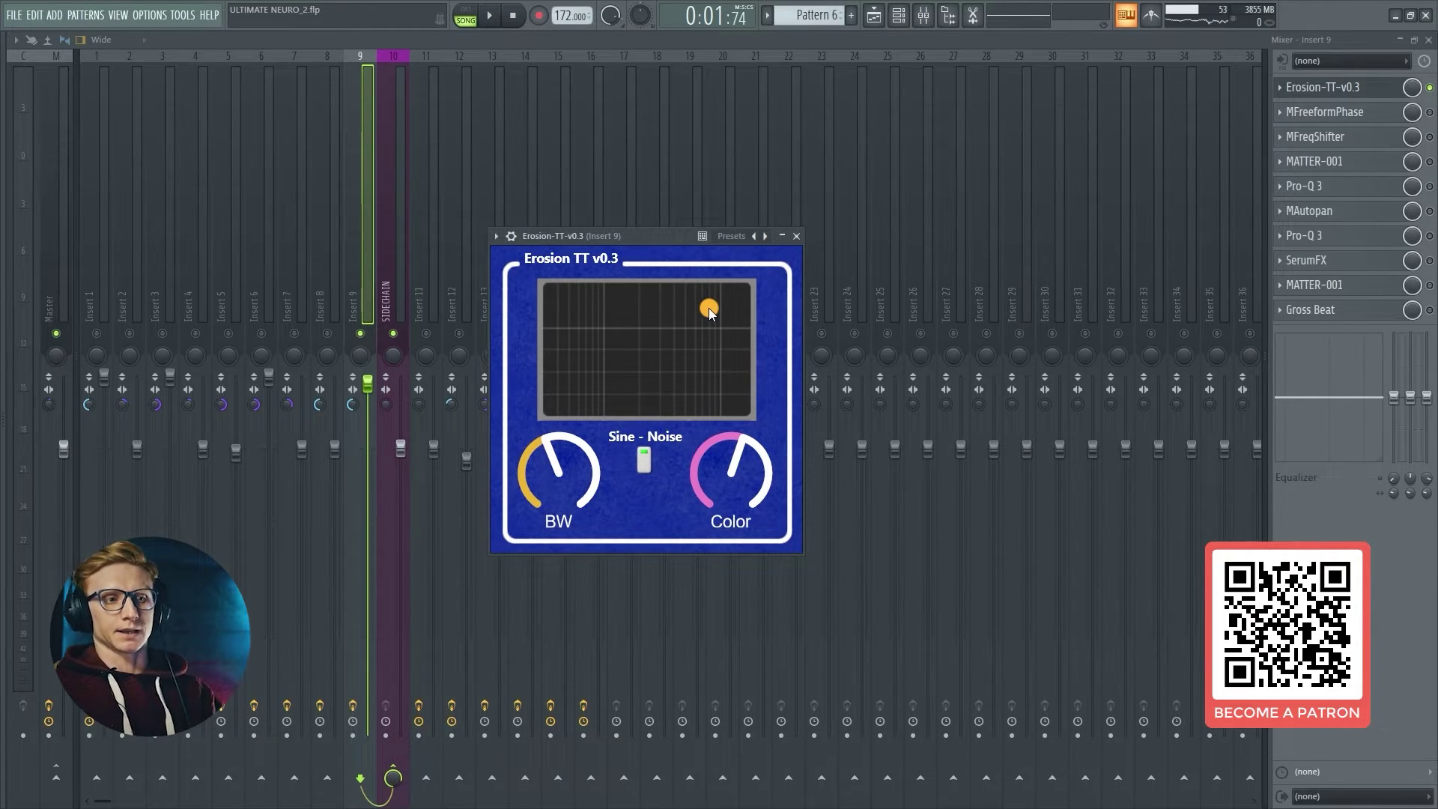
drag(656, 236, 702, 221)
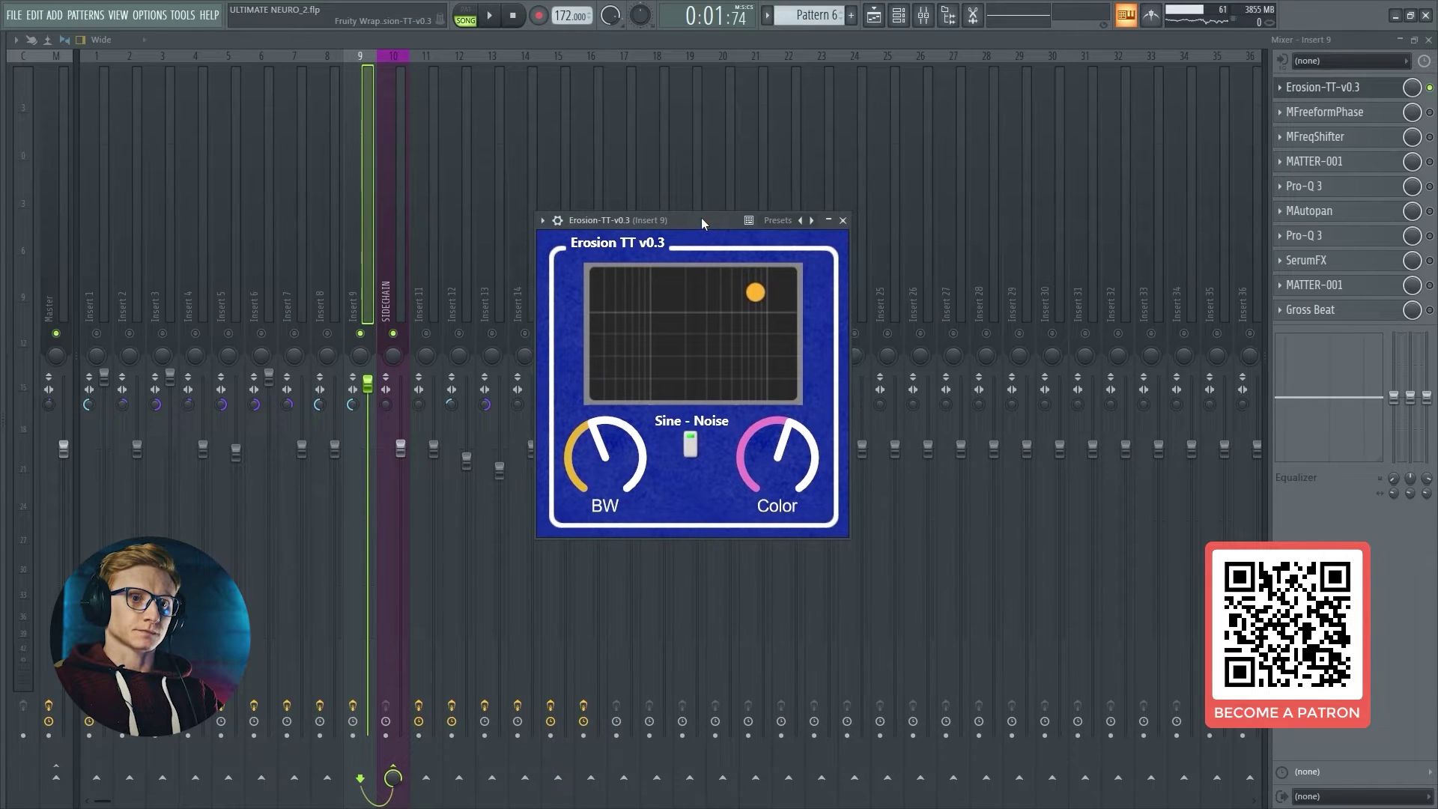
click(843, 220)
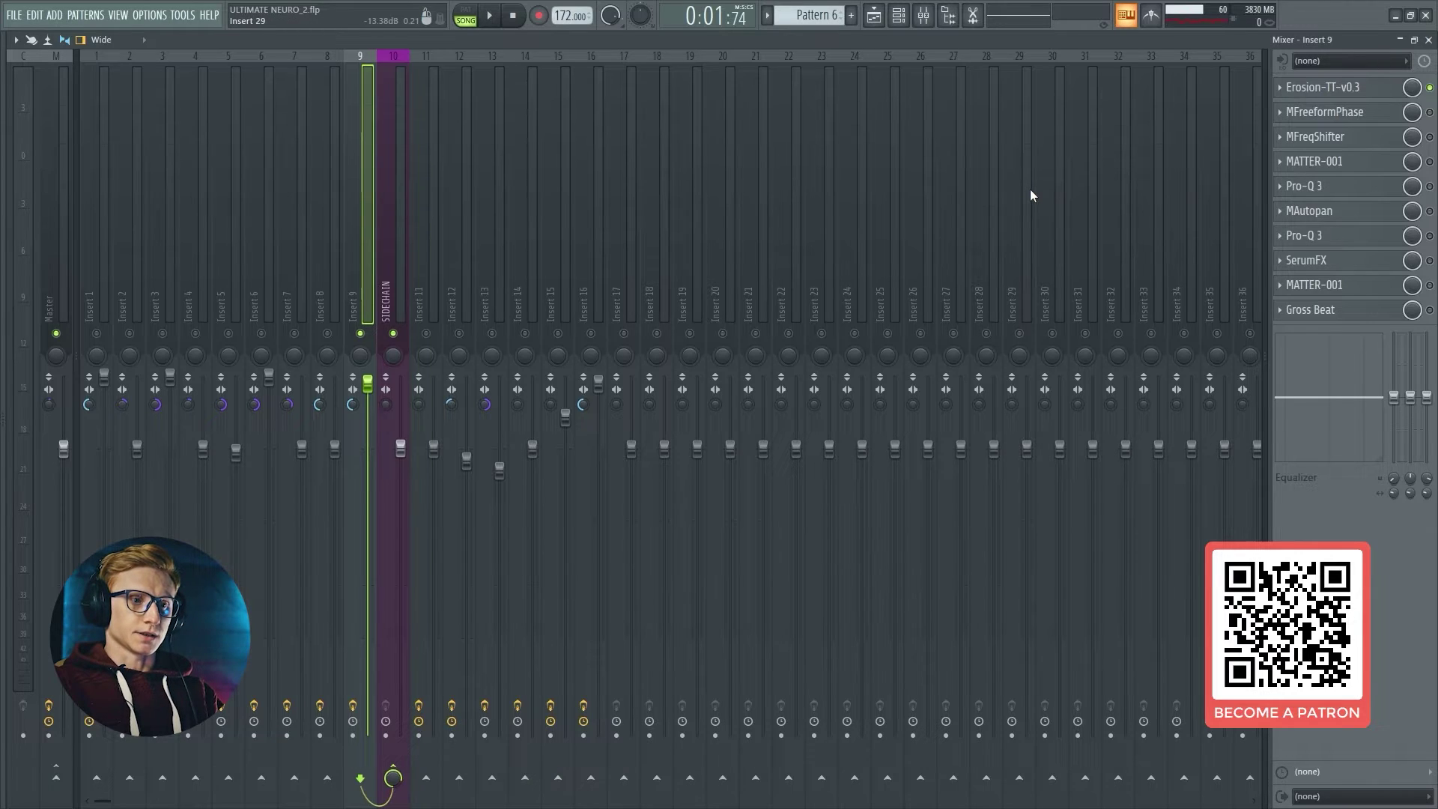
Step: Play Insert 9 repeatedly from bar 2, listening with and without Erosion-TT-v0.3
key(space)
key(space)
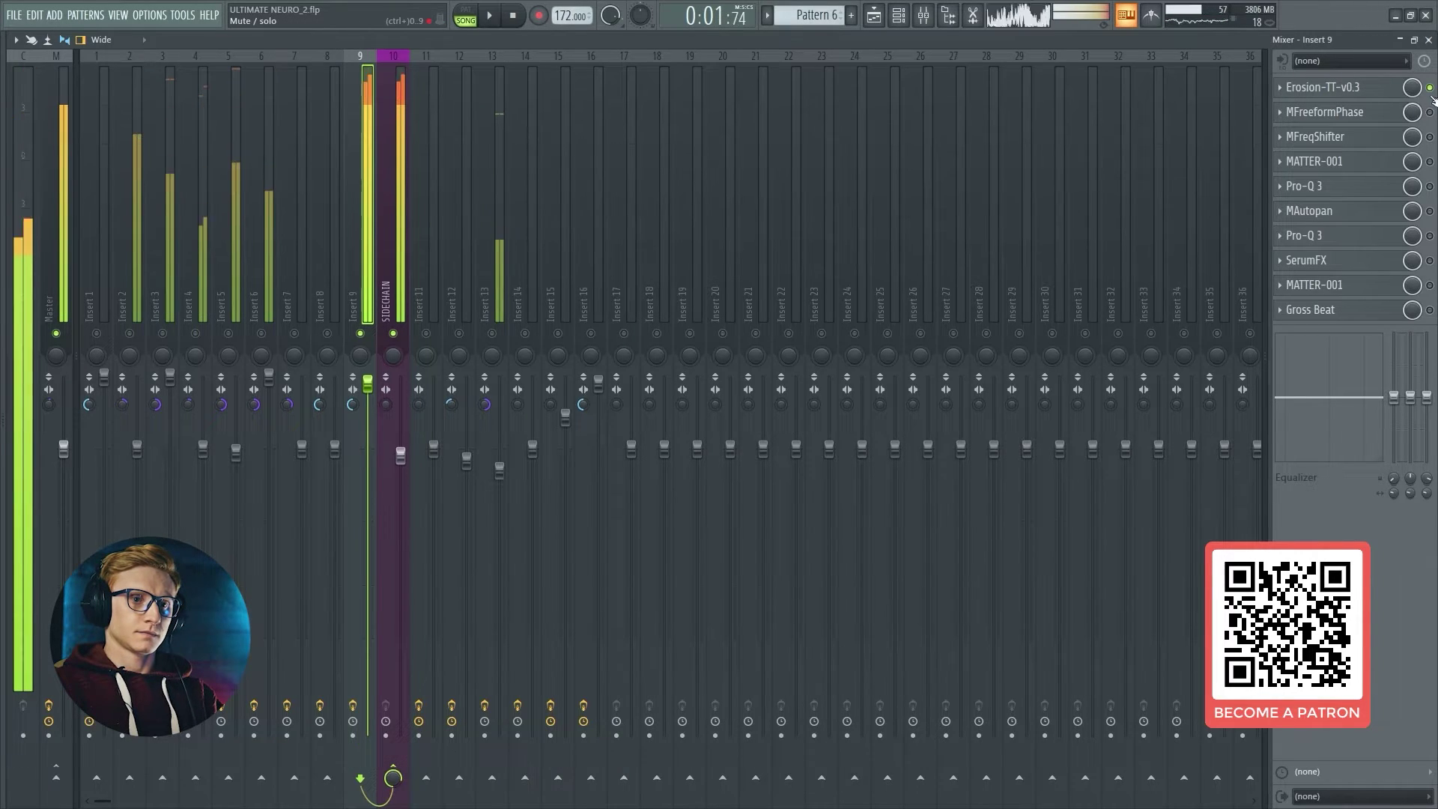
key(space)
key(space)
key(space)
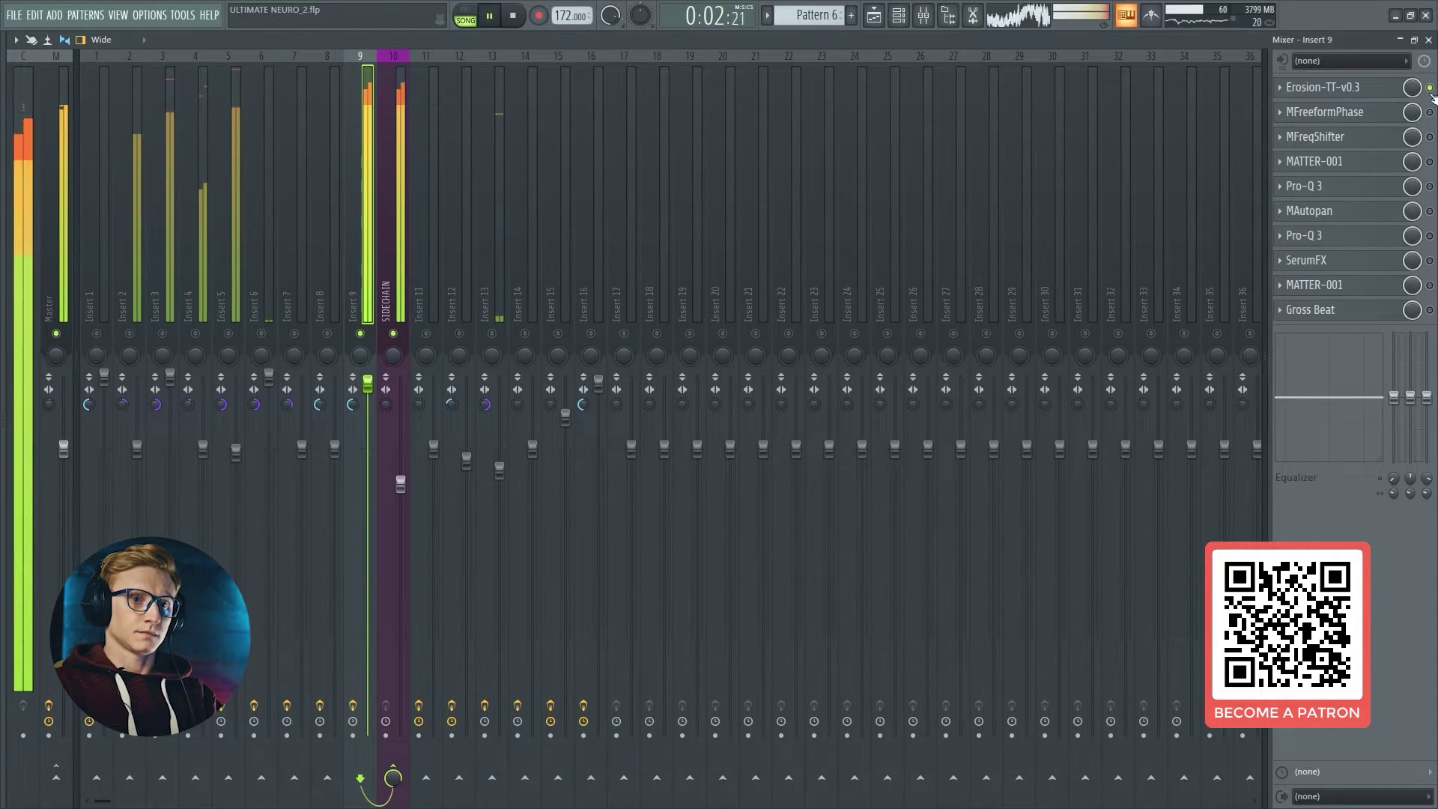
key(space)
Step: Enable MFreeformPhase on Insert 9 and audition the layer after inspecting its phase adjustment curve
click(1429, 112)
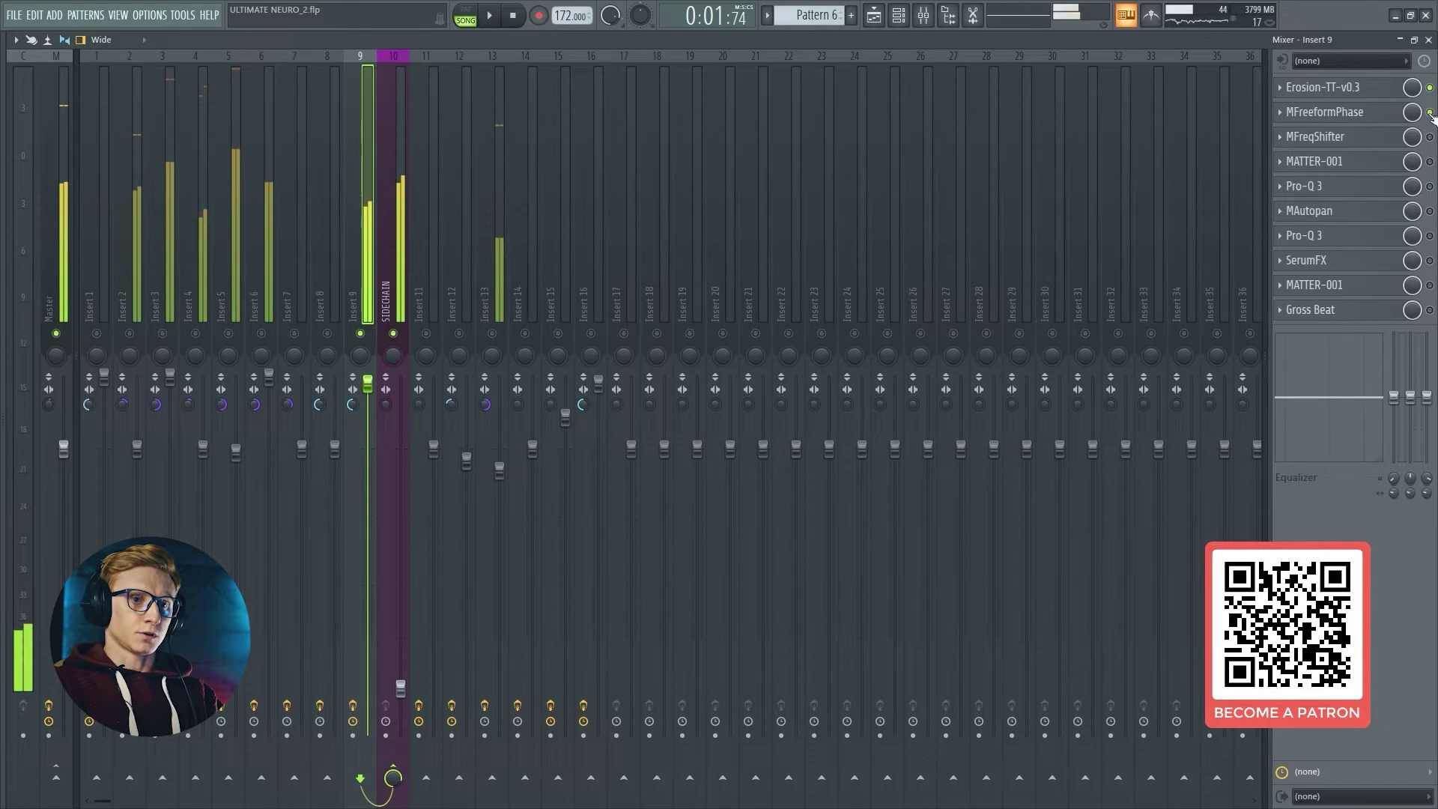
click(1341, 117)
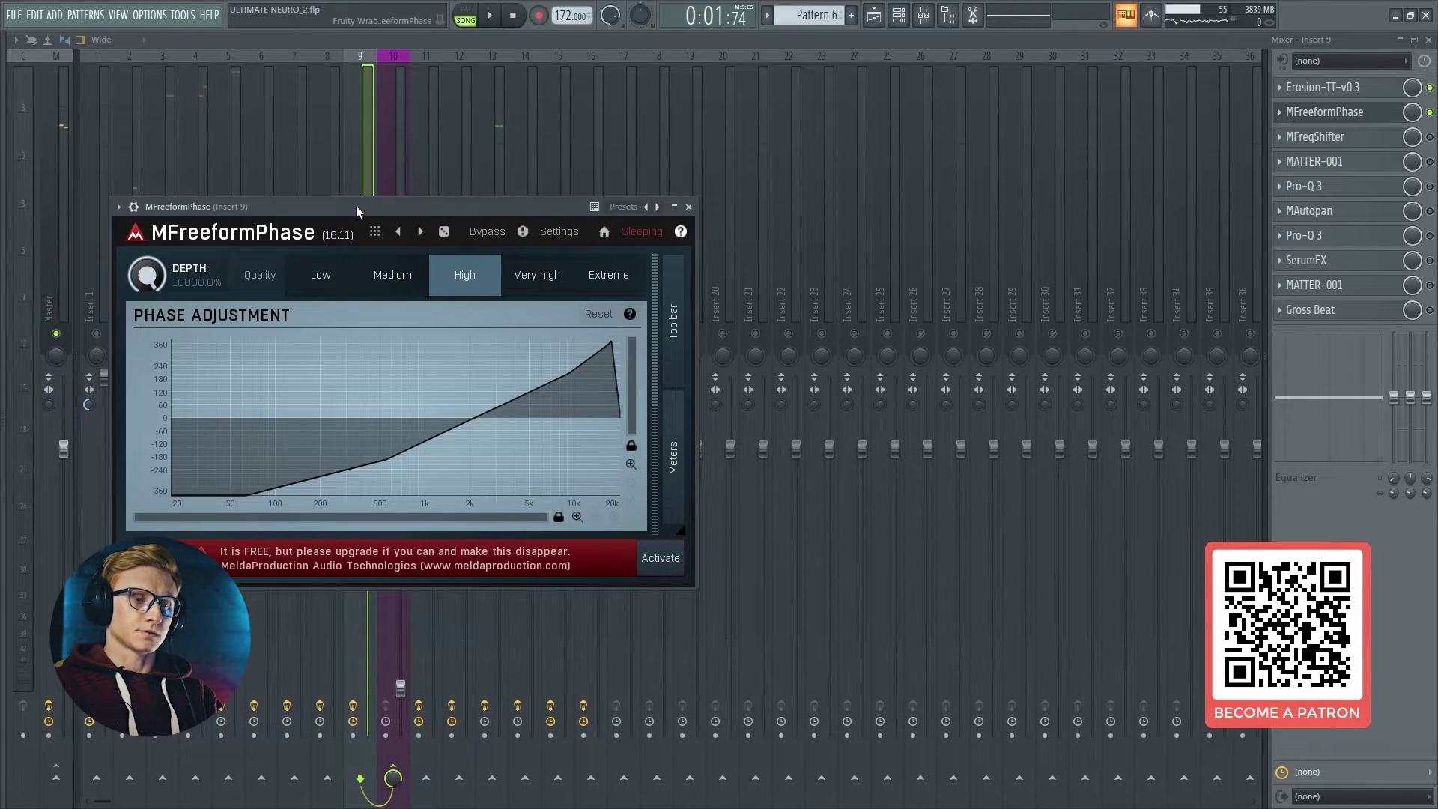
drag(356, 205, 585, 203)
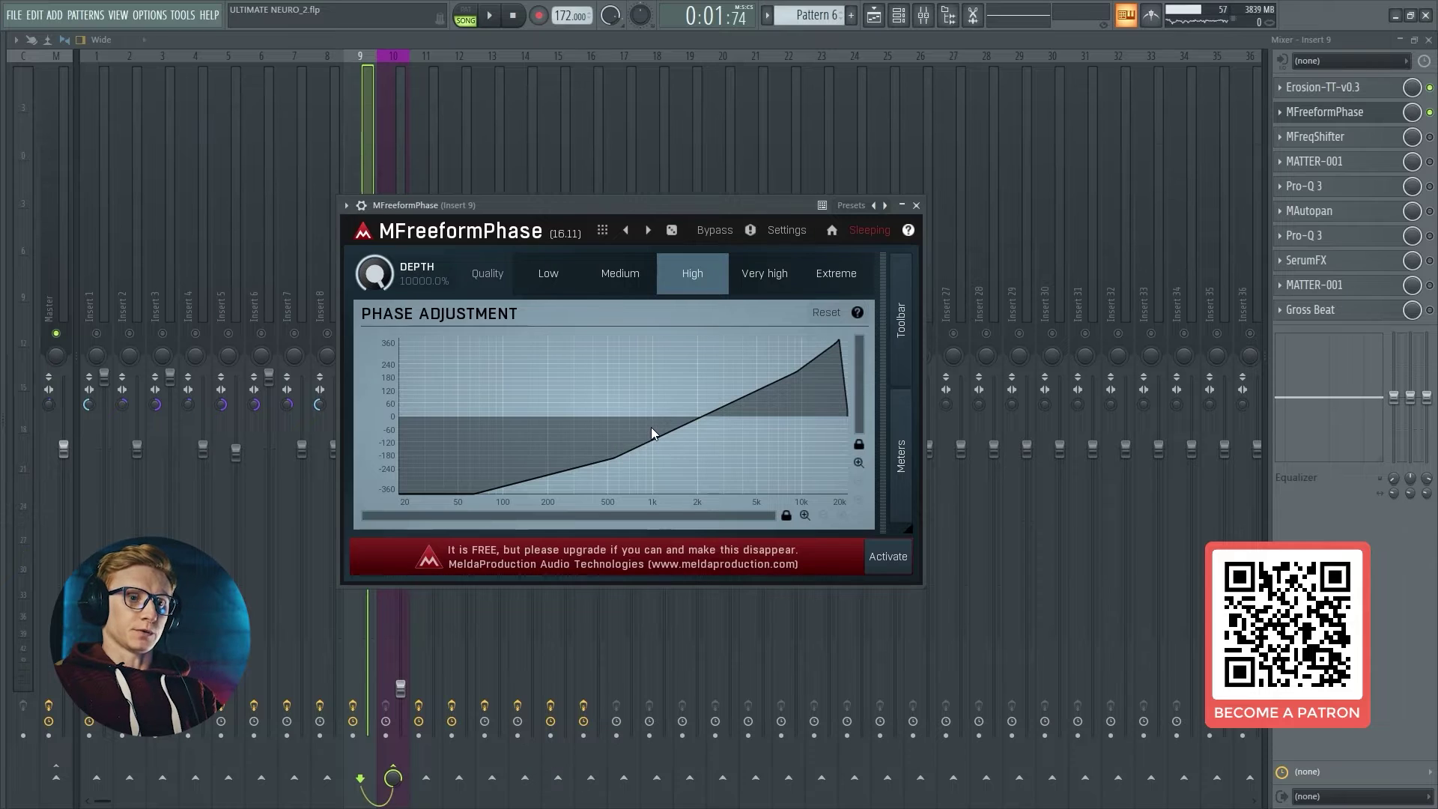
key(space)
key(Escape)
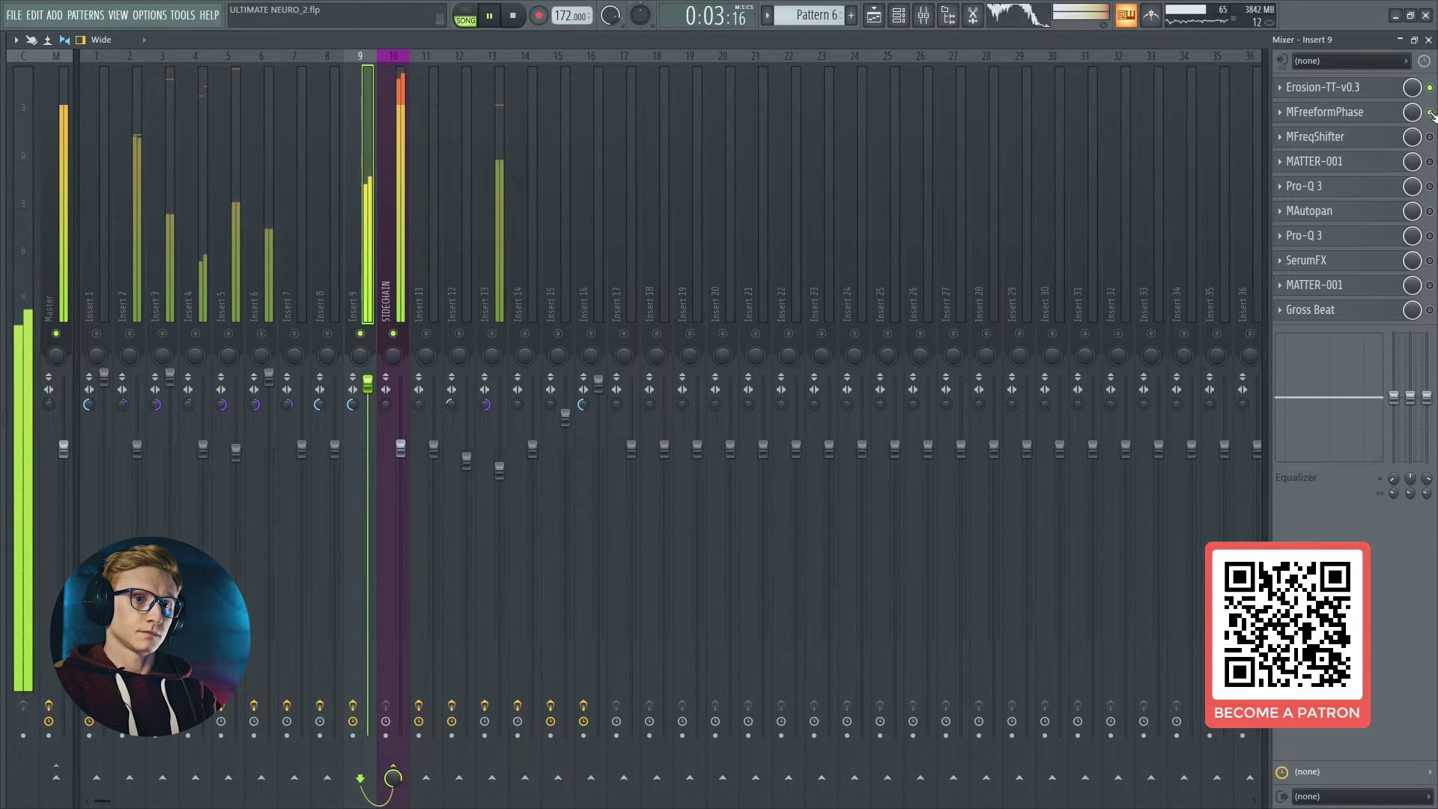
Step: Enable MFreqShifter on Insert 9 and play from bar 2 with its settings displayed
click(1429, 137)
key(space)
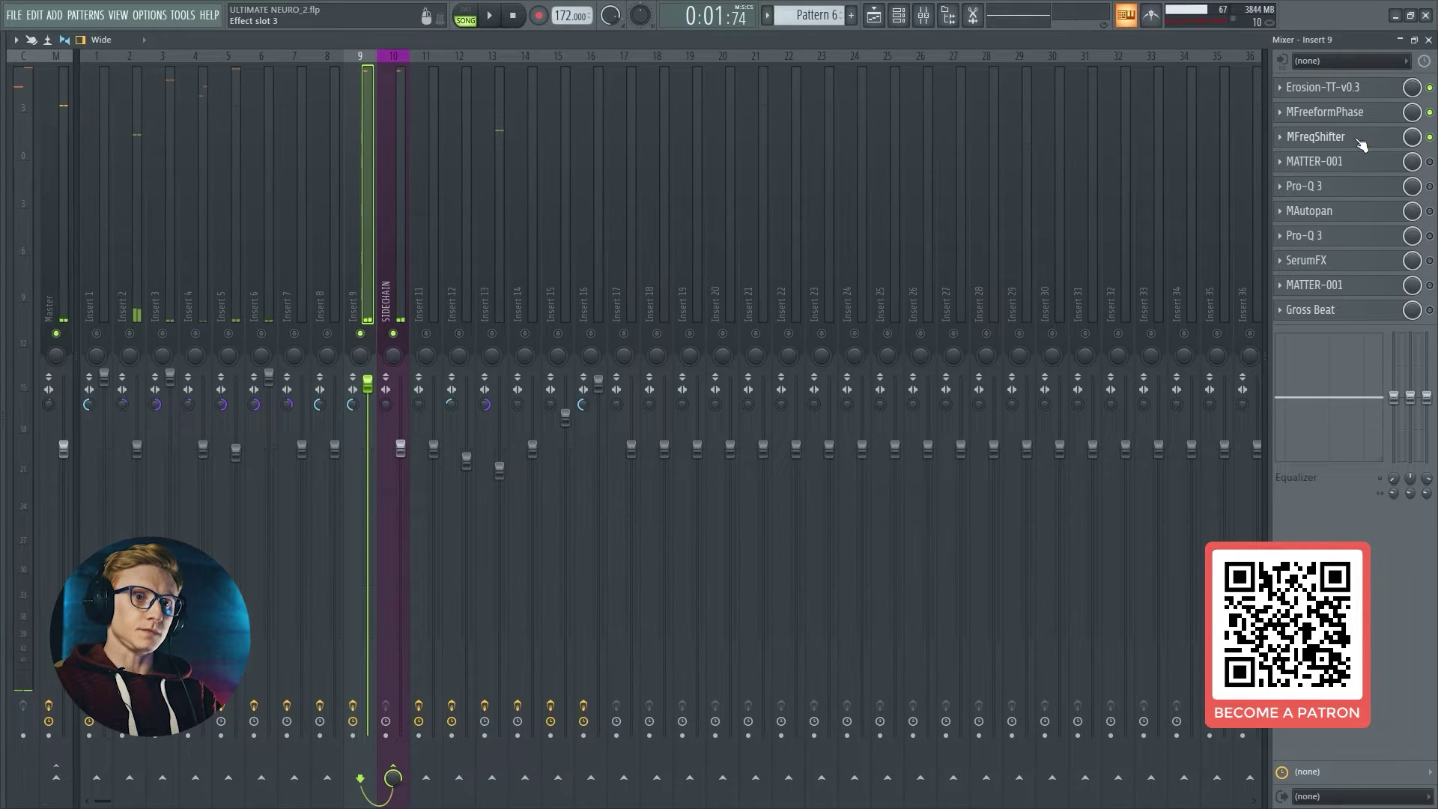
click(1360, 141)
key(space)
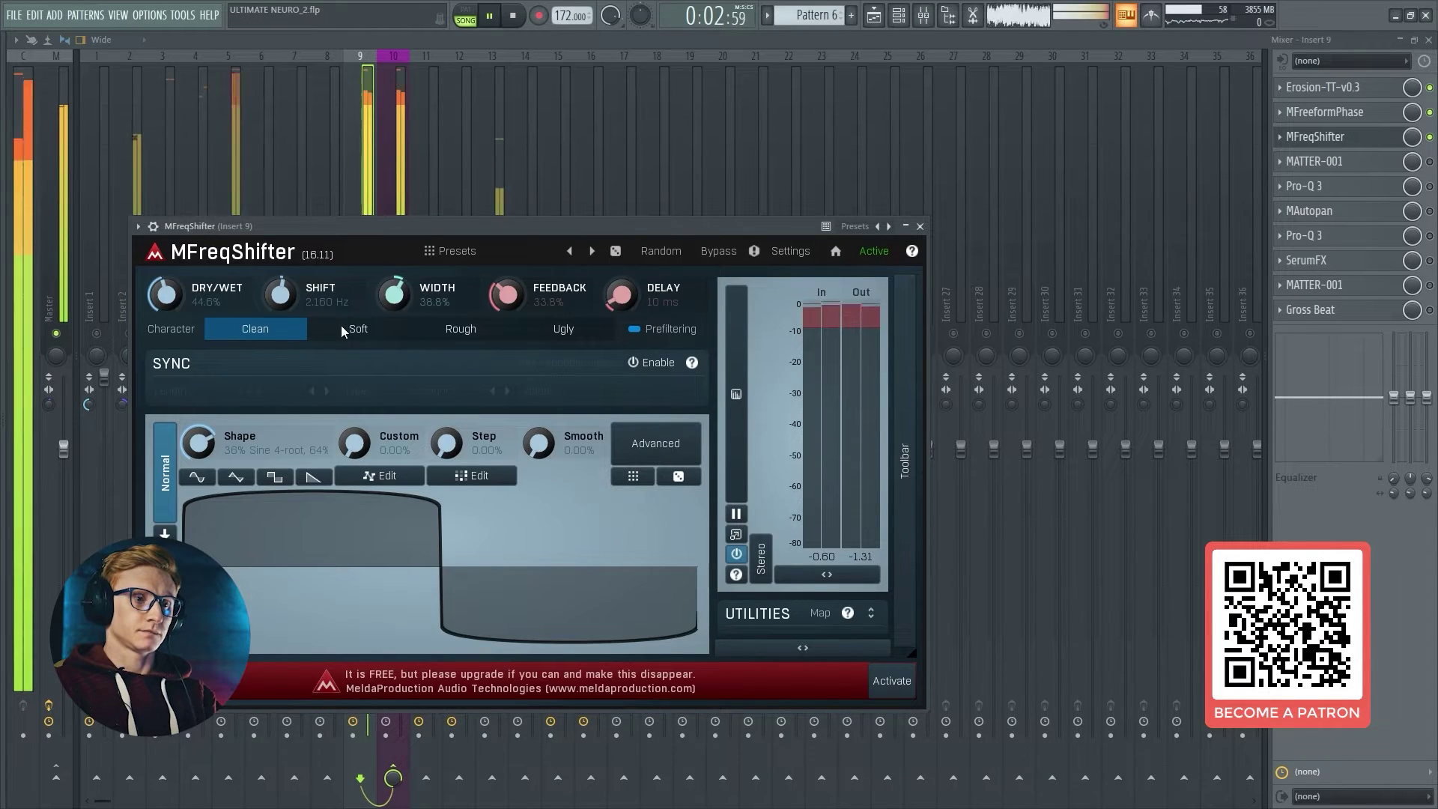
key(space)
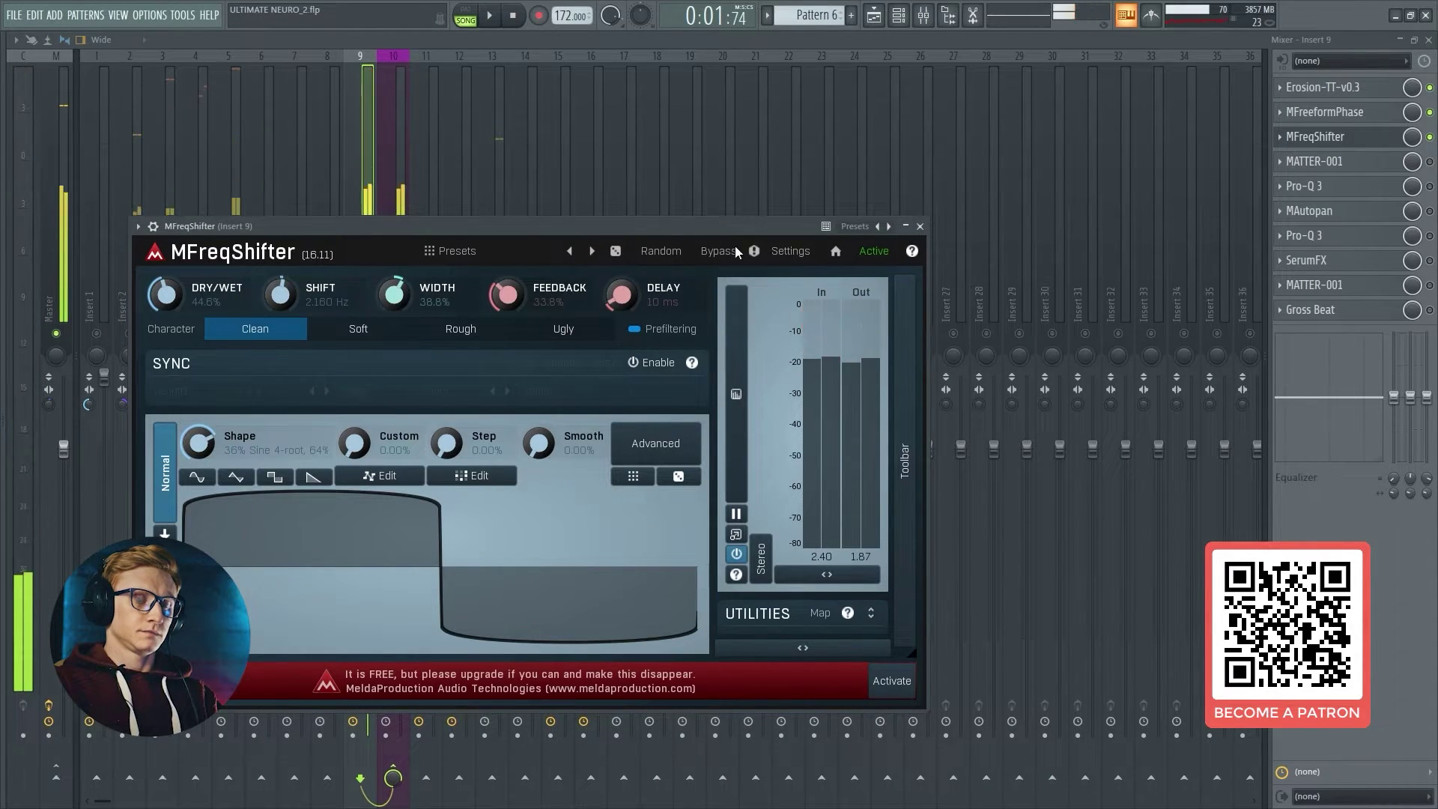
Step: Close MFreqShifter and toggle its bypass during playback to compare the layer with and without it
click(1334, 141)
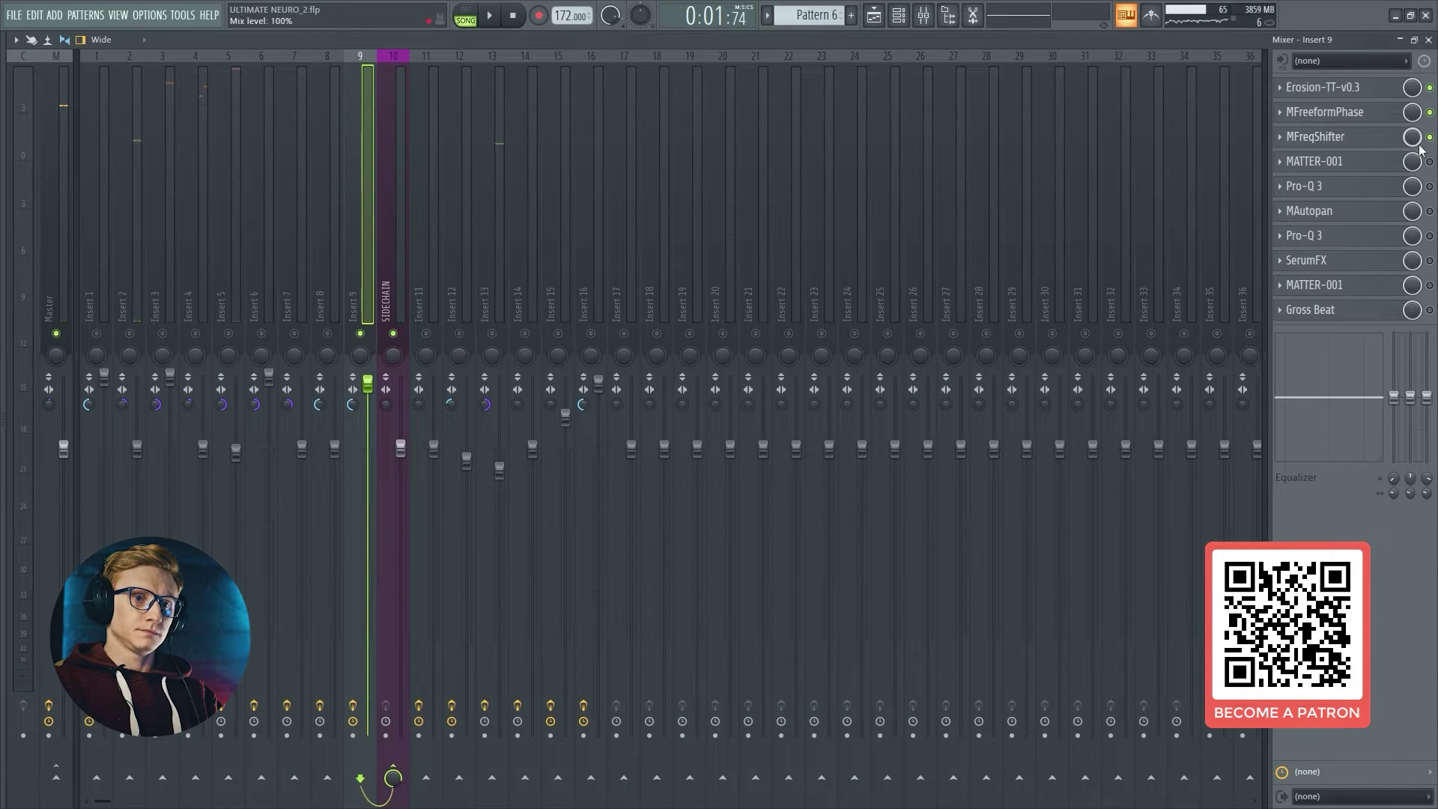
click(1334, 142)
key(space)
click(1334, 143)
click(1429, 137)
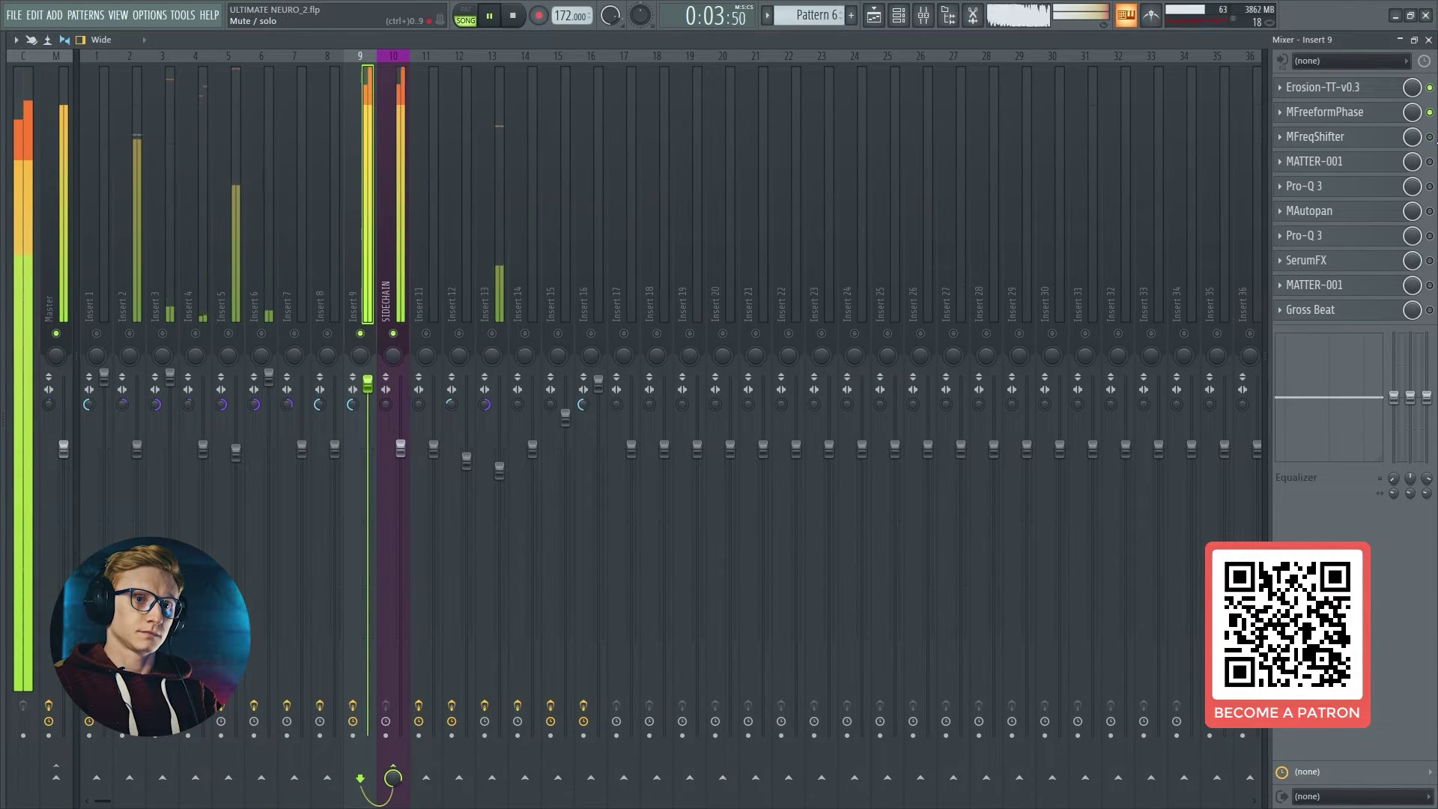
key(space)
Step: Enable the first MATTER-001 on Insert 9 and play from bar 2 while showing its granular and delay settings
click(1354, 169)
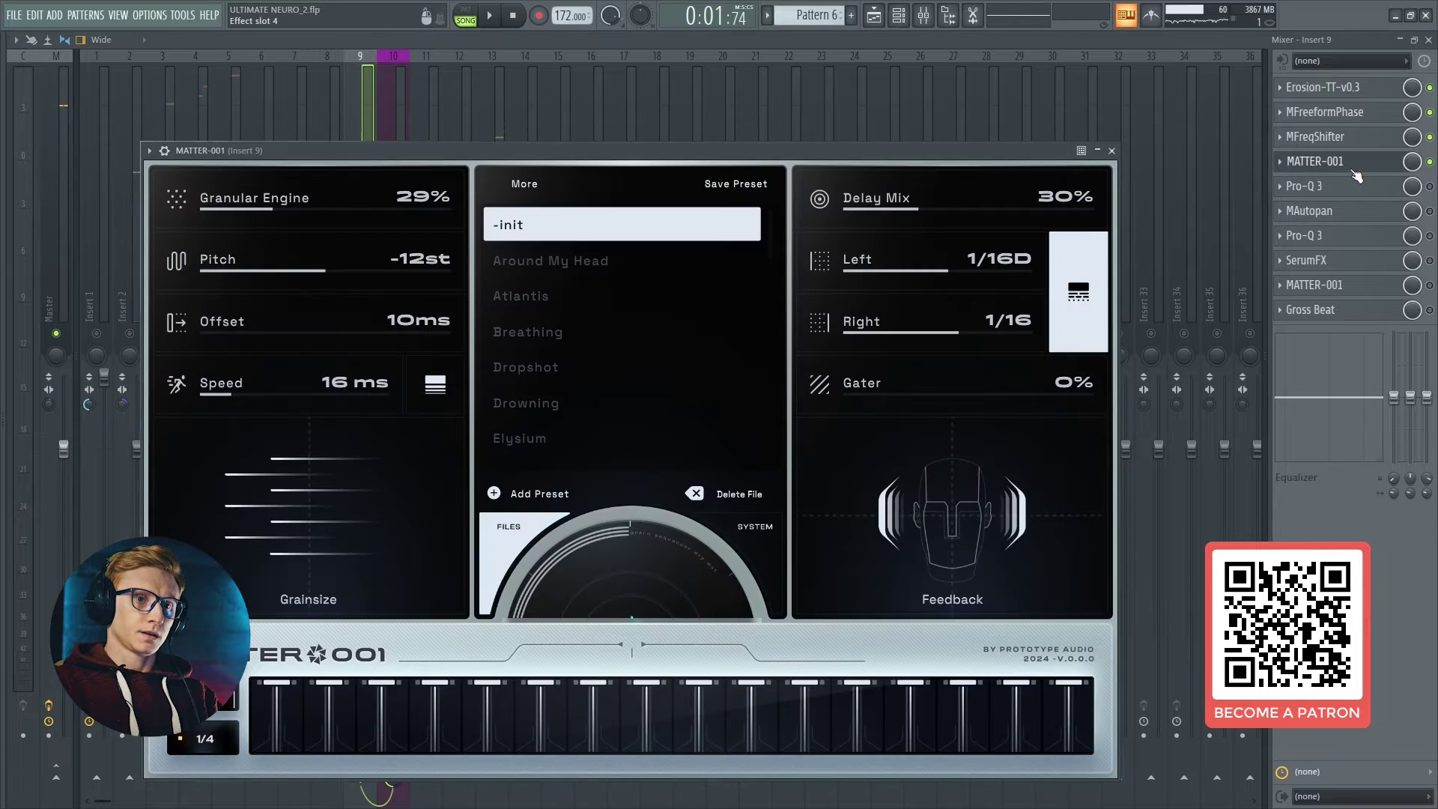
drag(659, 149, 727, 104)
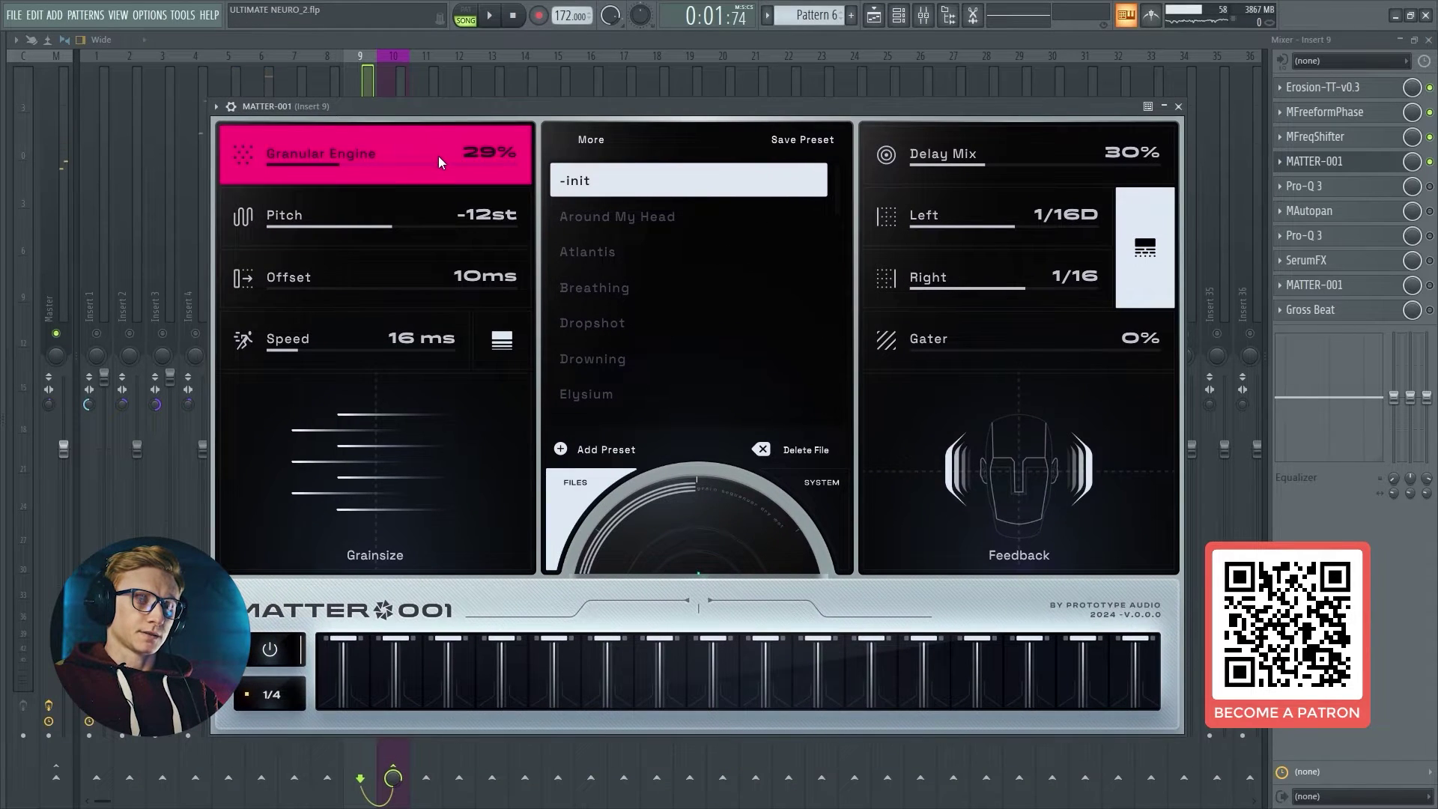
key(space)
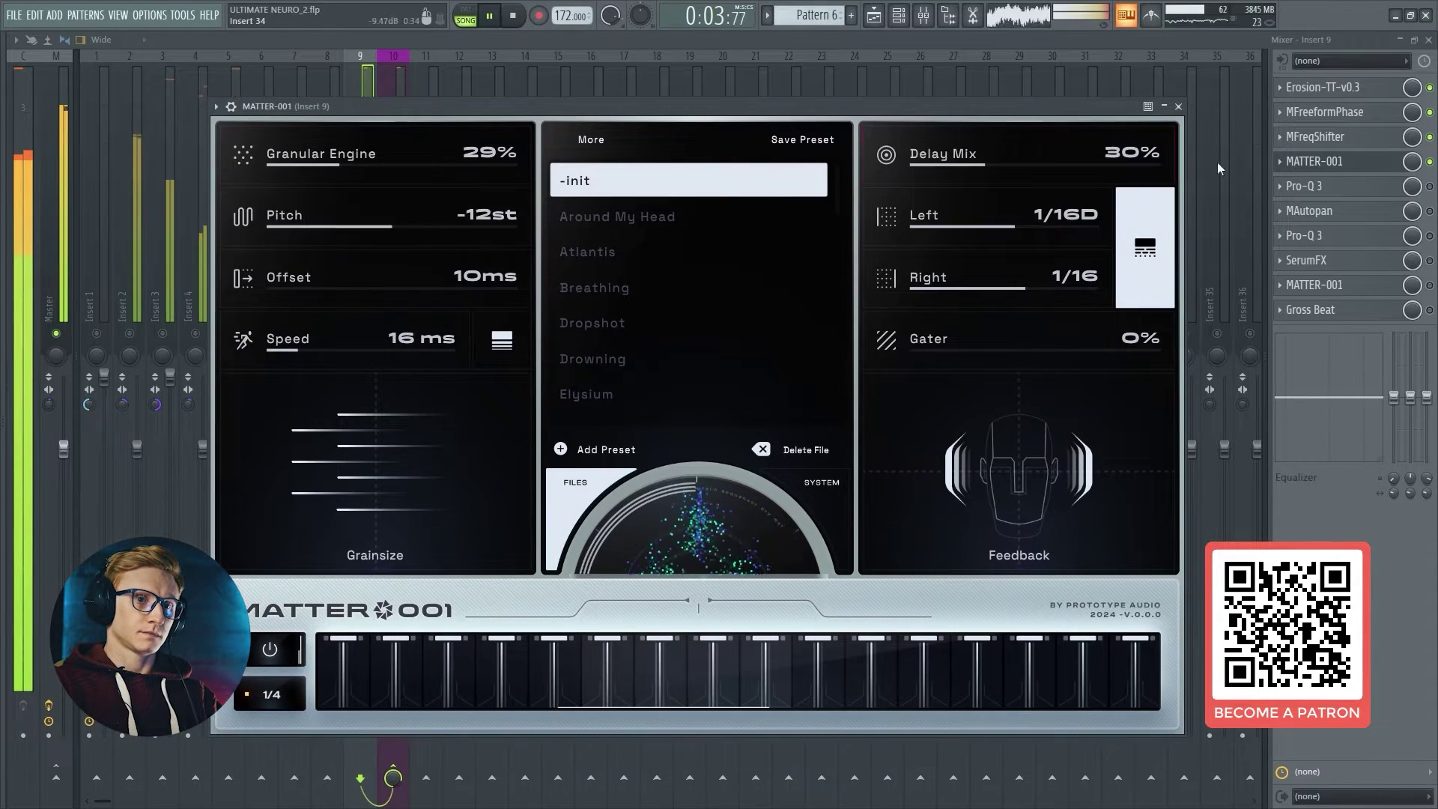
key(space)
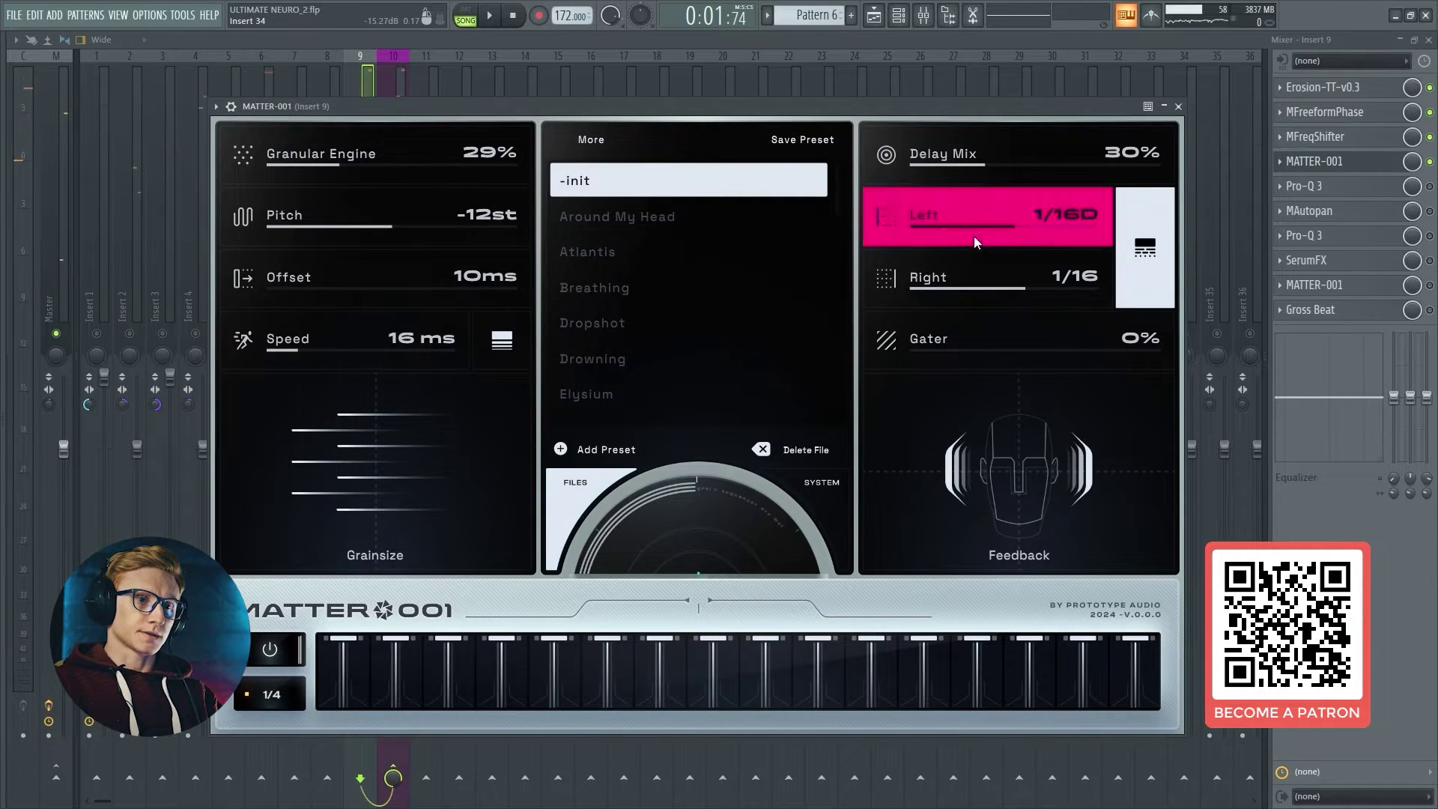
Step: Toggle the first MATTER-001 off and on during playback to compare its effect on Insert 9
click(1429, 164)
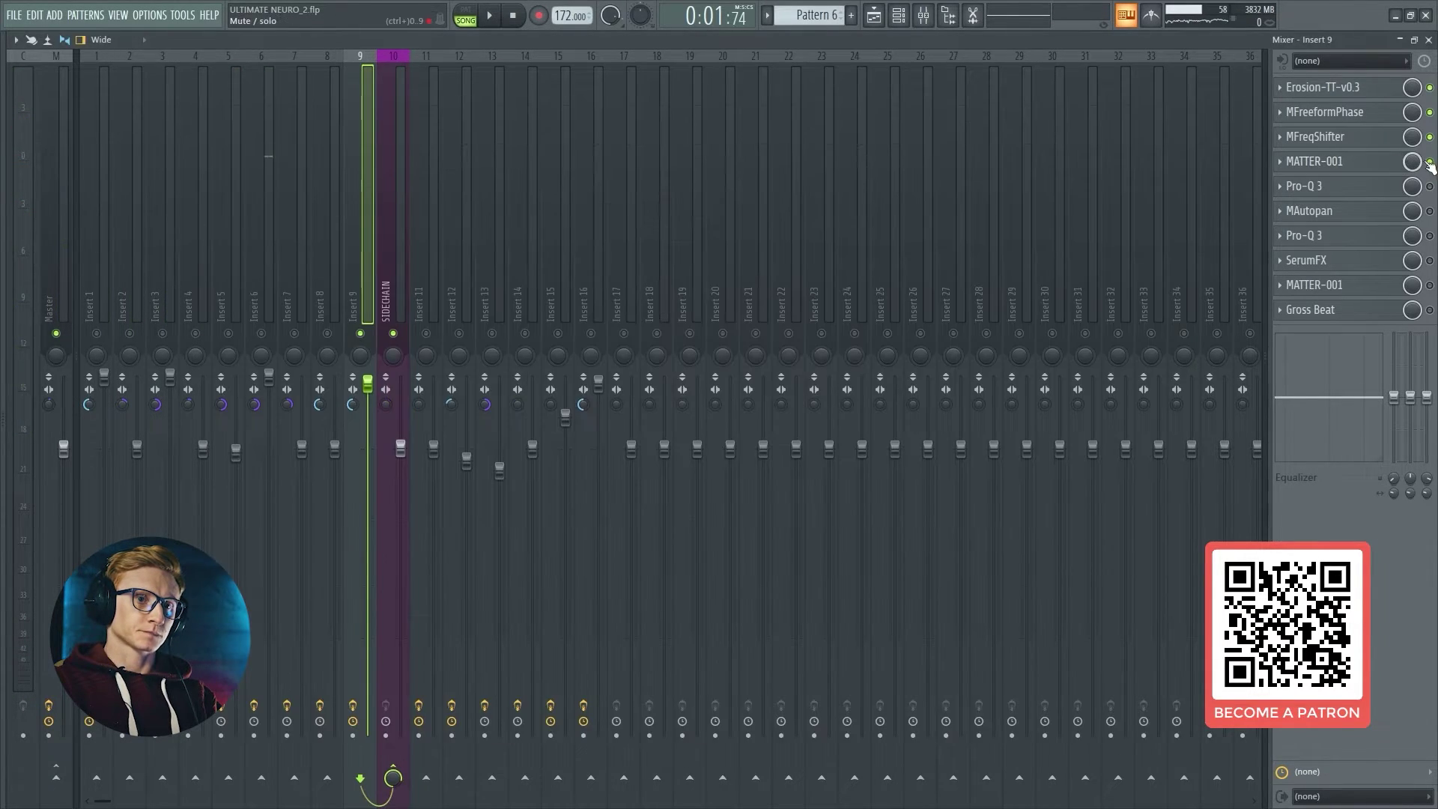
key(space)
click(1429, 162)
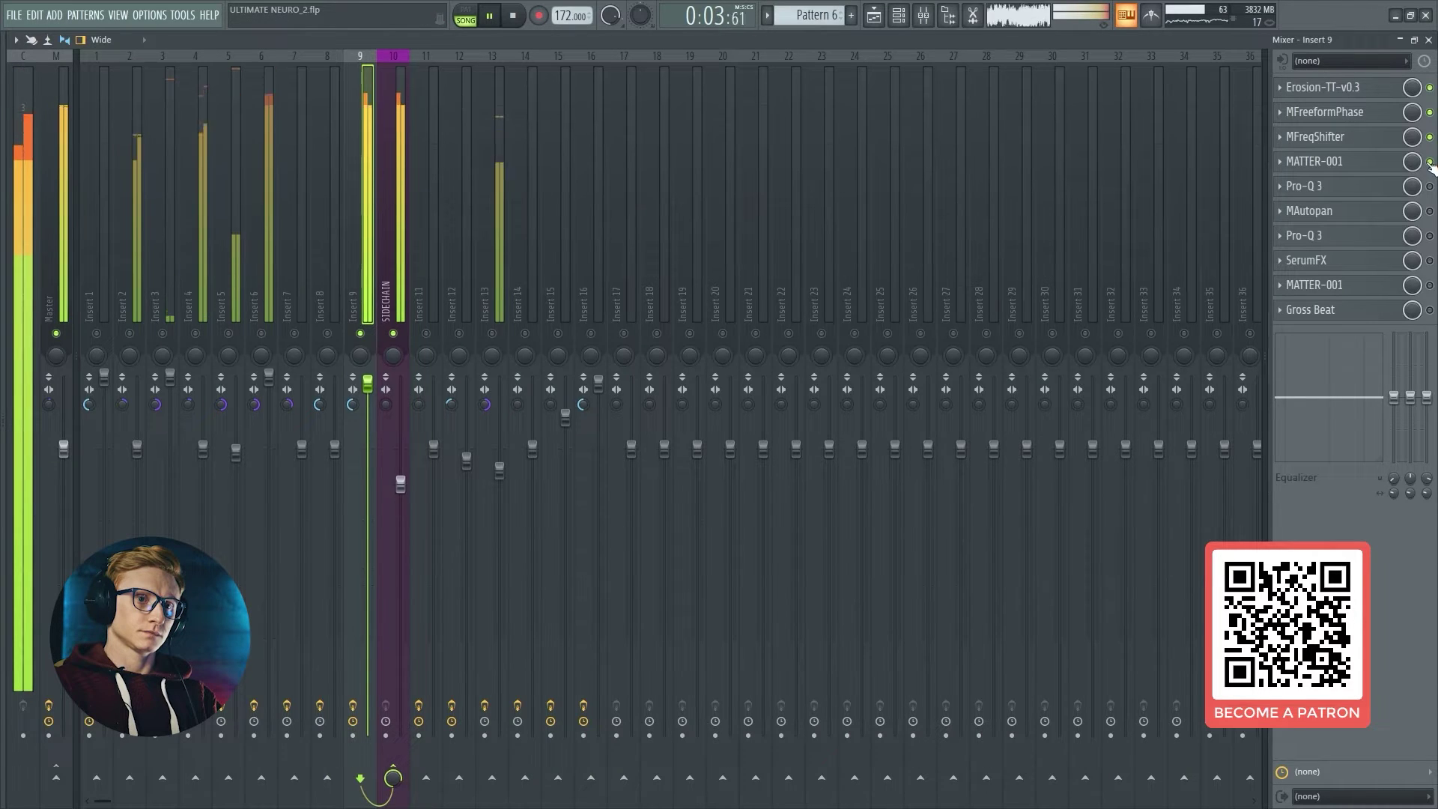
key(ctrl+s)
Step: Enable the first Pro-Q 3 on Insert 9 and audition its low-cut curve from bar 2
click(1429, 187)
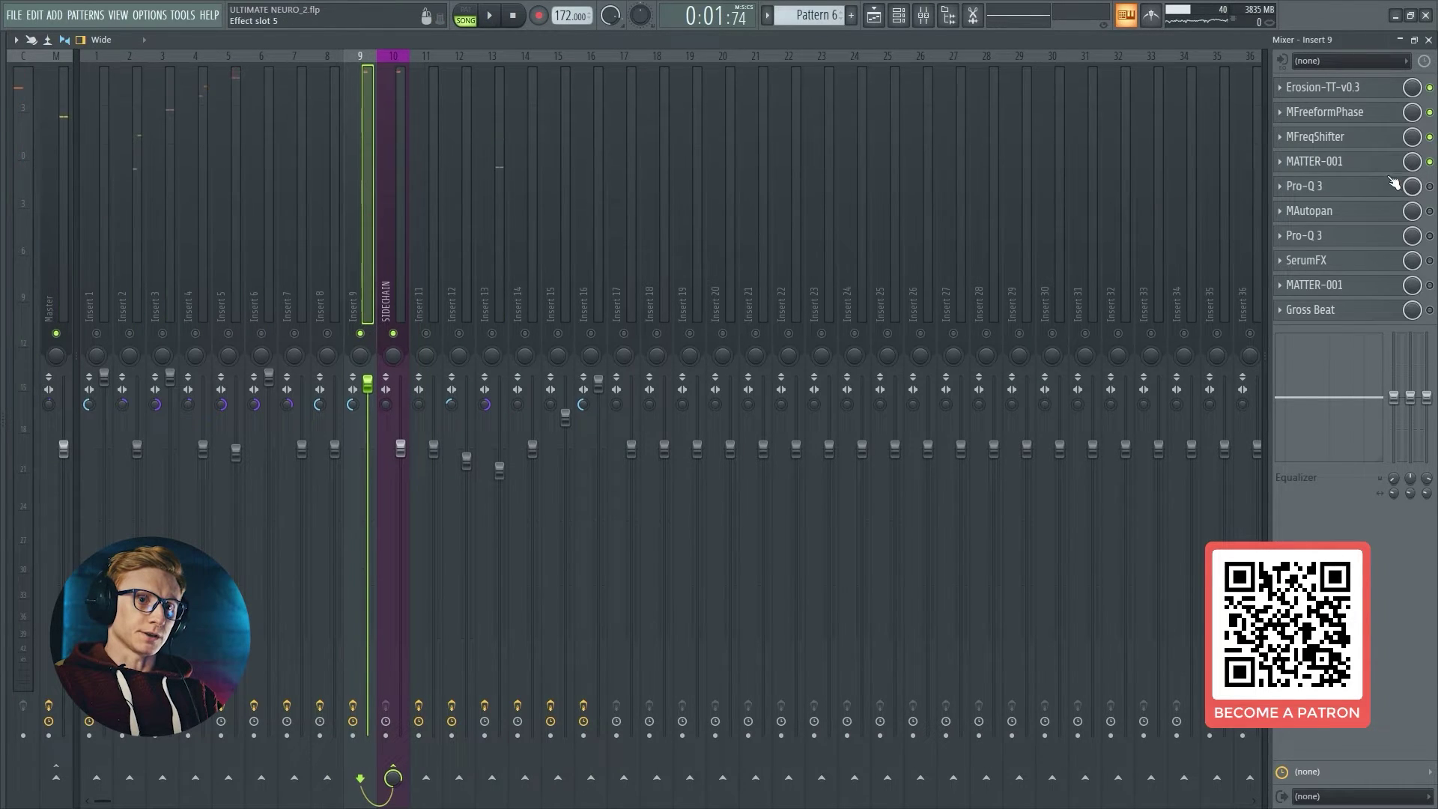
click(1333, 188)
key(space)
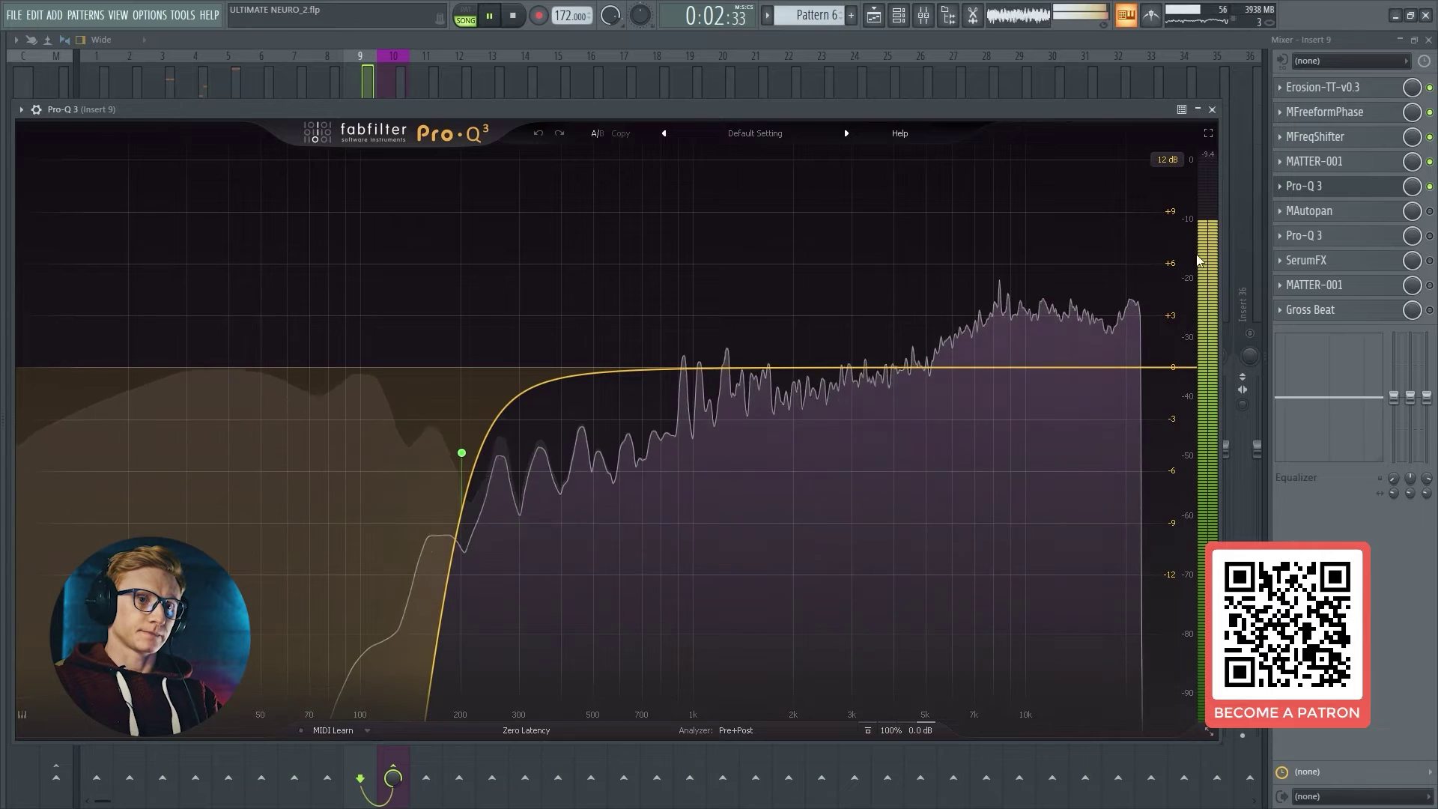
click(1389, 191)
Step: Enable MAutopan on Insert 9 and play from bar 2 with its panning settings displayed
click(1430, 212)
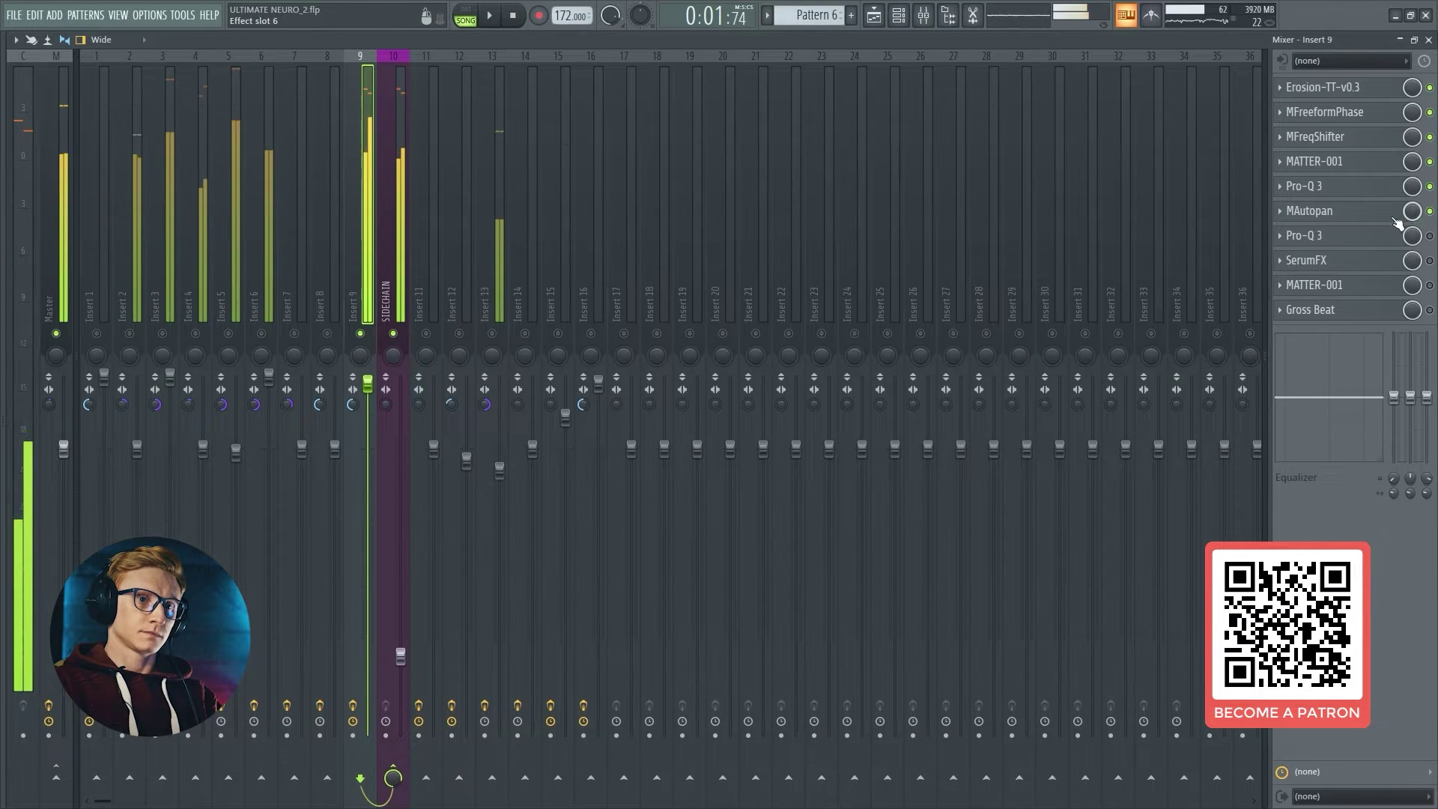
click(1341, 211)
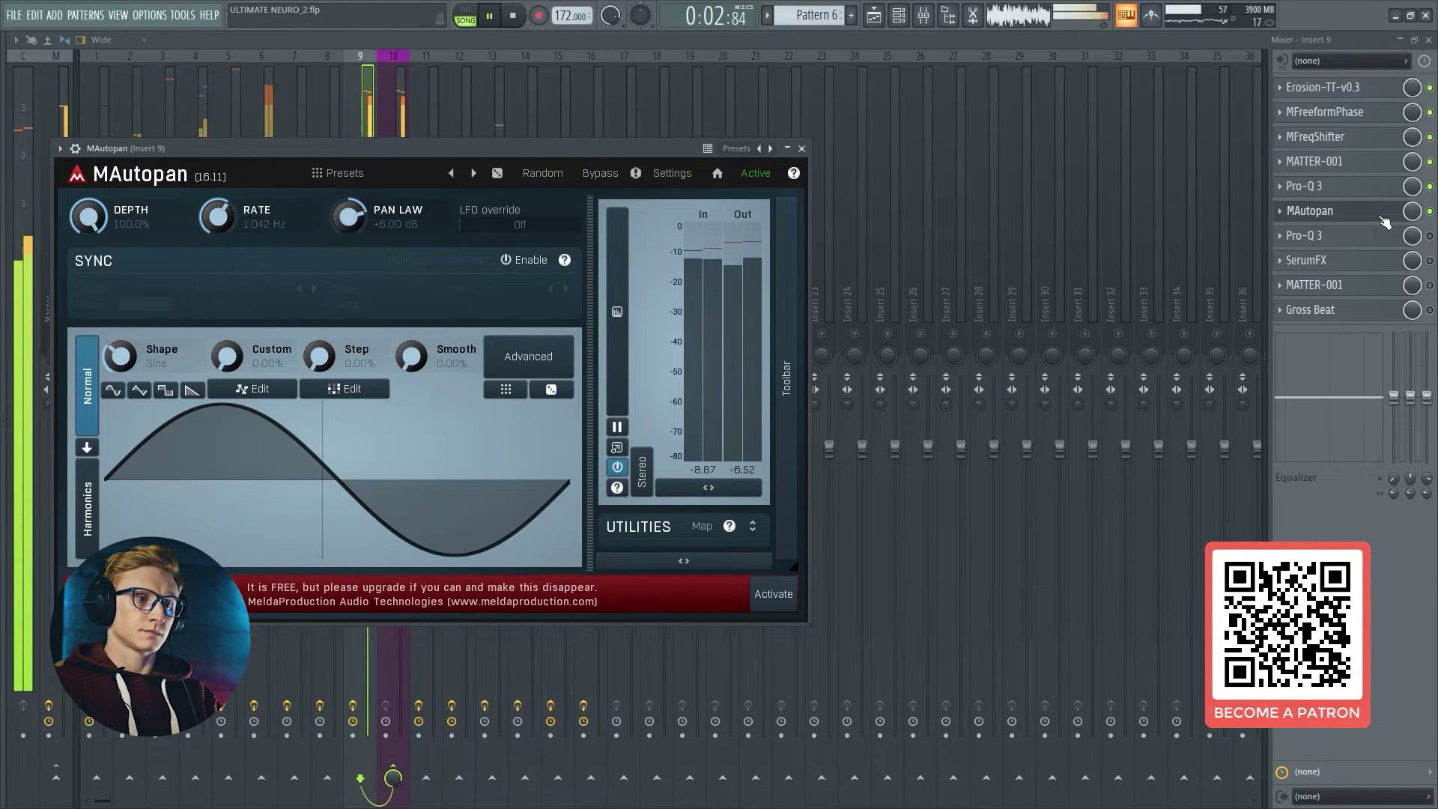
click(1382, 215)
key(space)
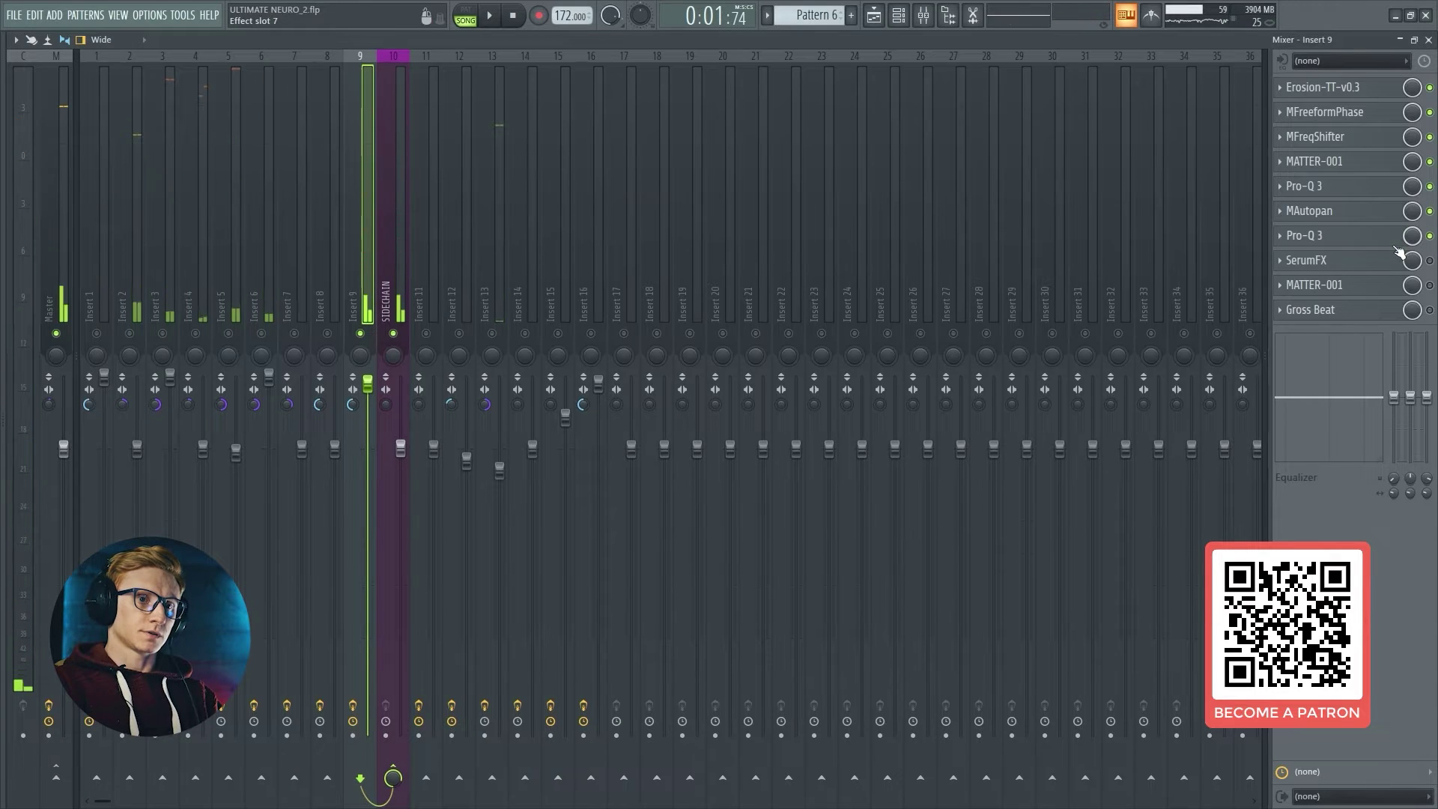
Step: Audition the second Pro-Q 3 on Insert 9 and inspect the band boosted at 1661.5 Hz
click(1375, 238)
key(space)
mouse_move(741, 168)
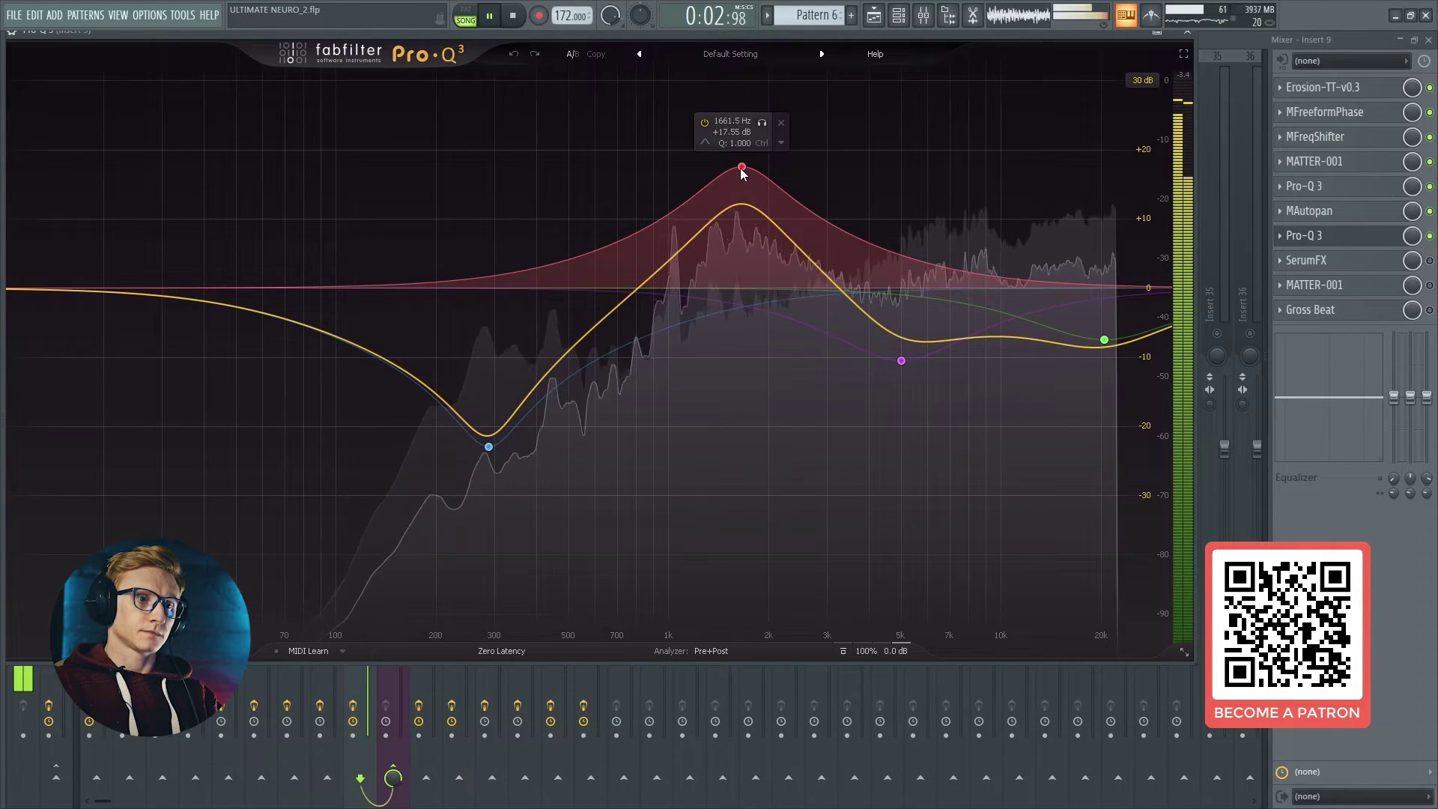
key(space)
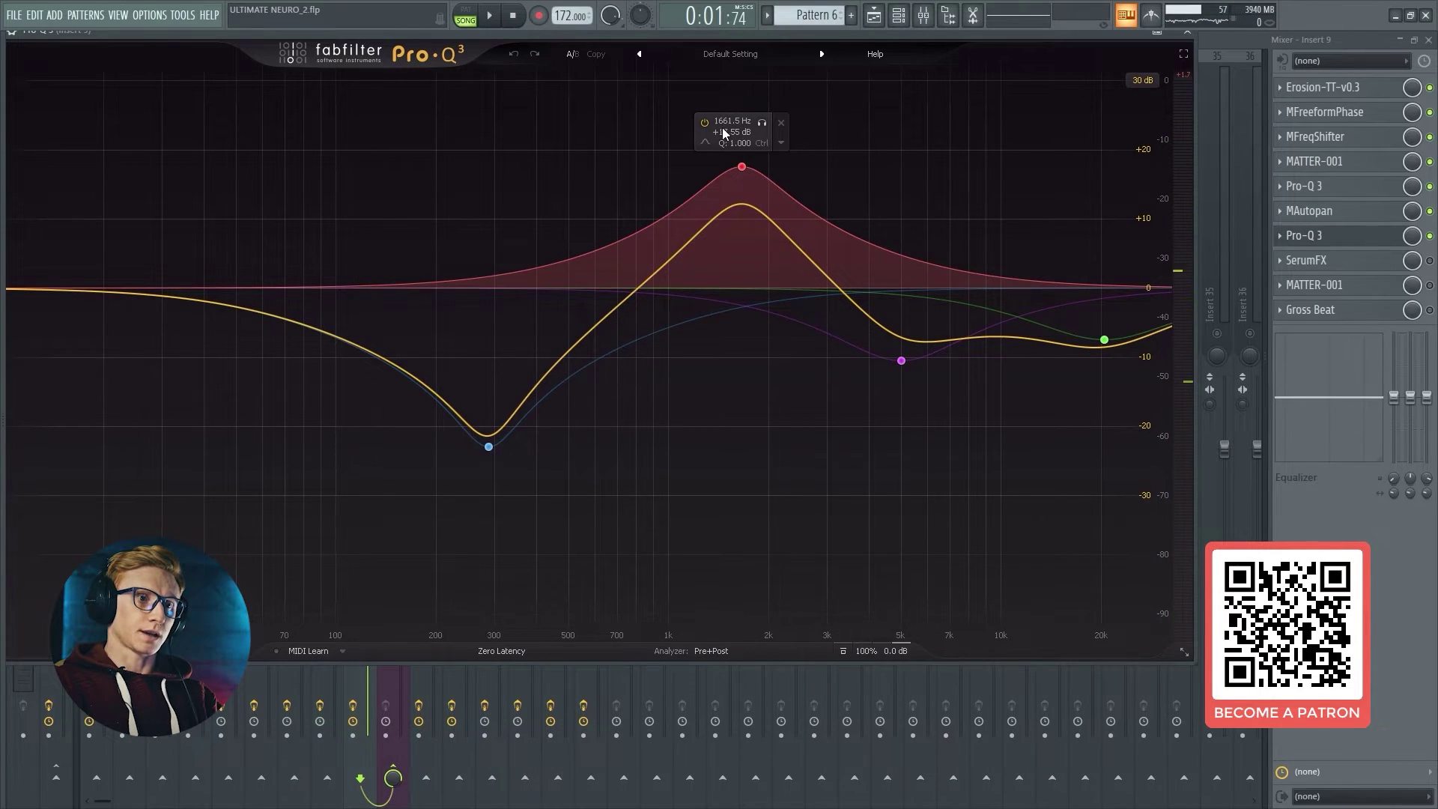
Step: Enable SerumFX on Insert 9 with its chorus and delay displayed, and compare it on and off during playback
click(1310, 235)
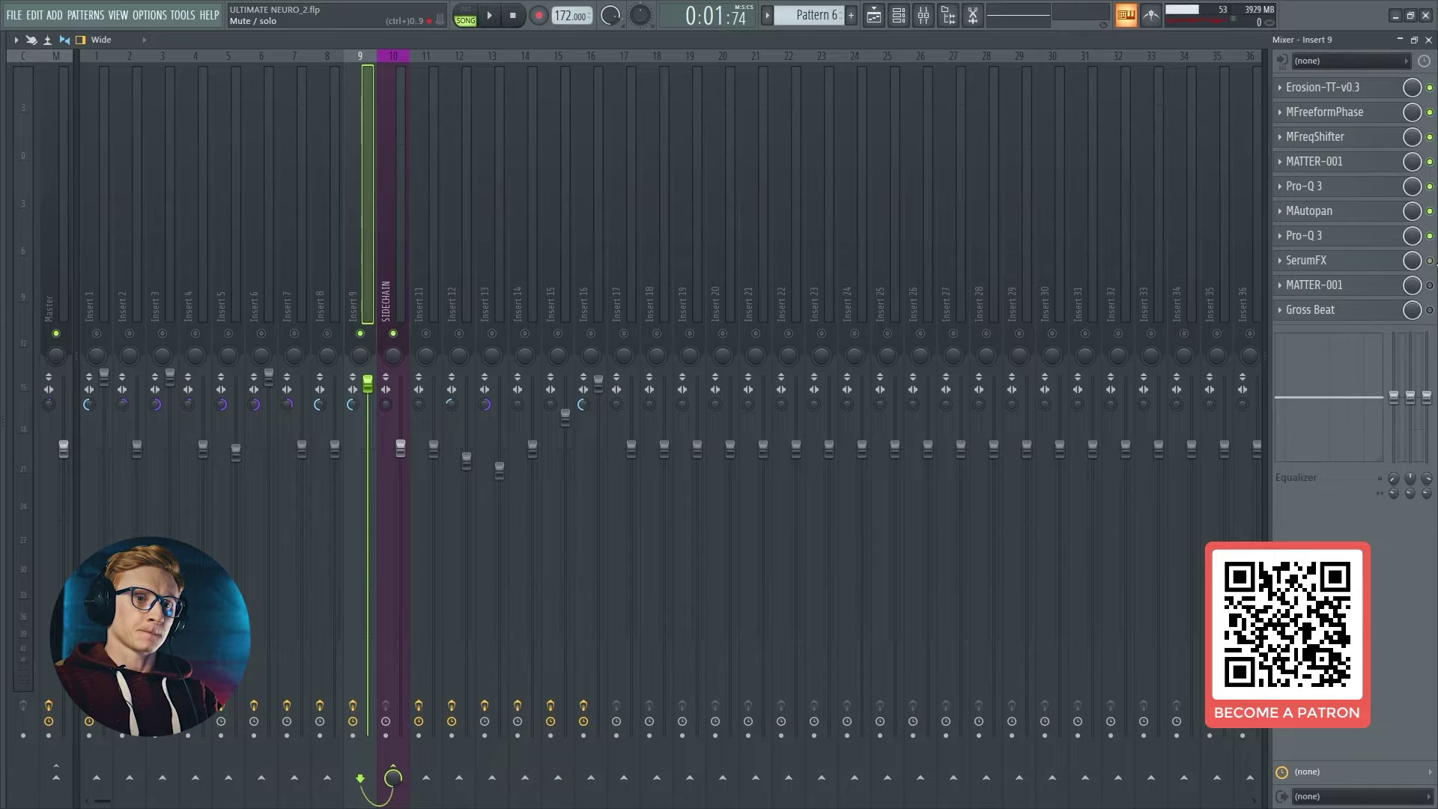
click(1333, 261)
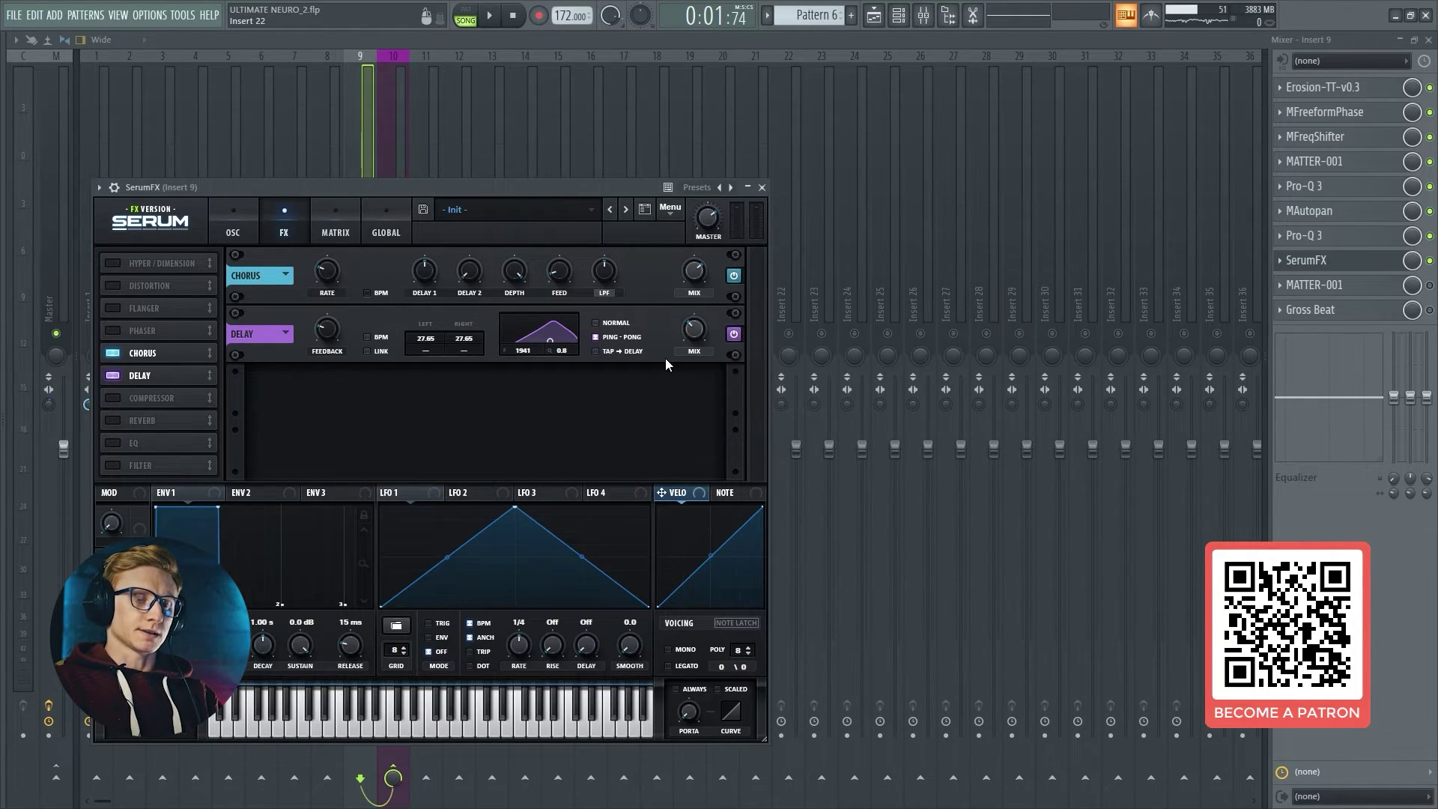
key(space)
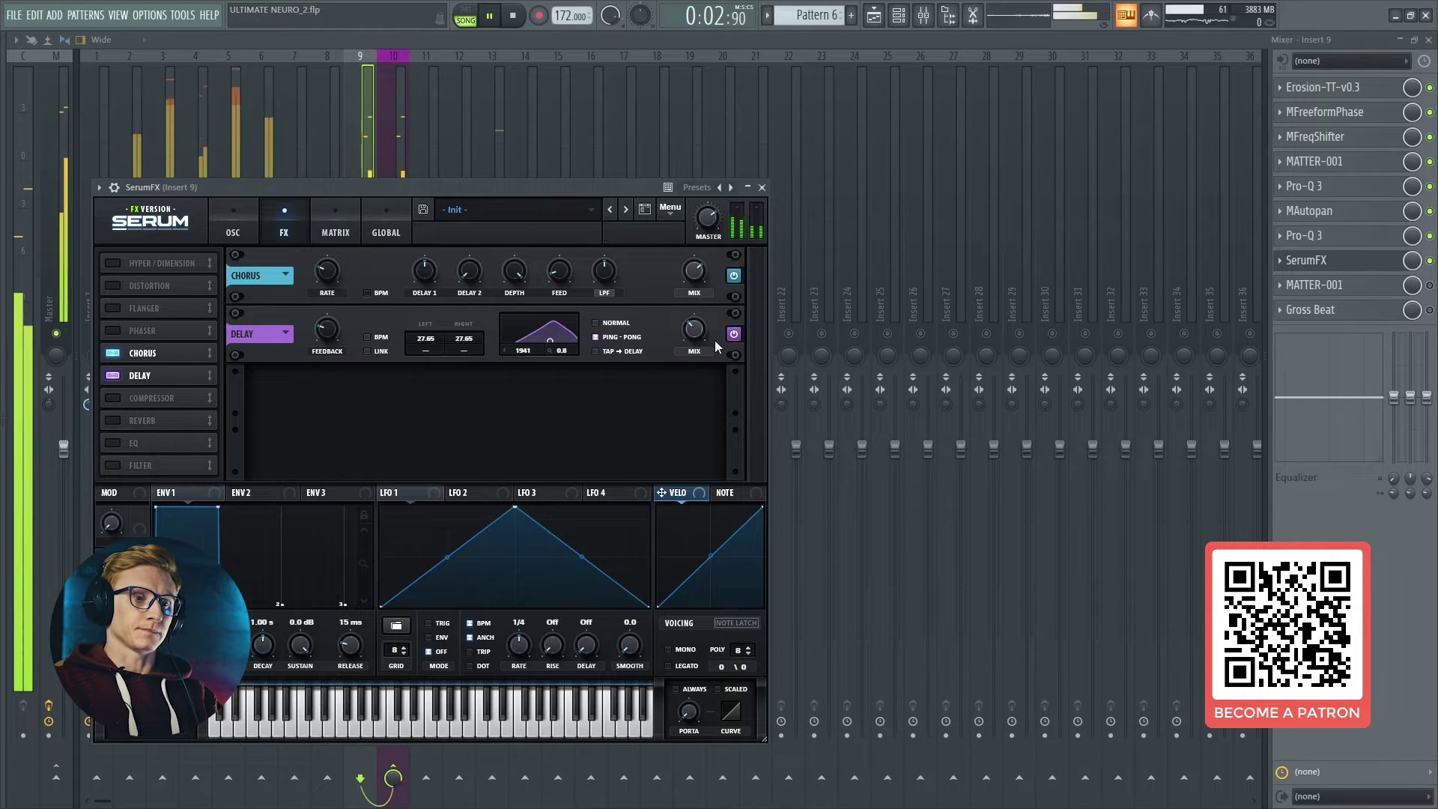
click(1429, 260)
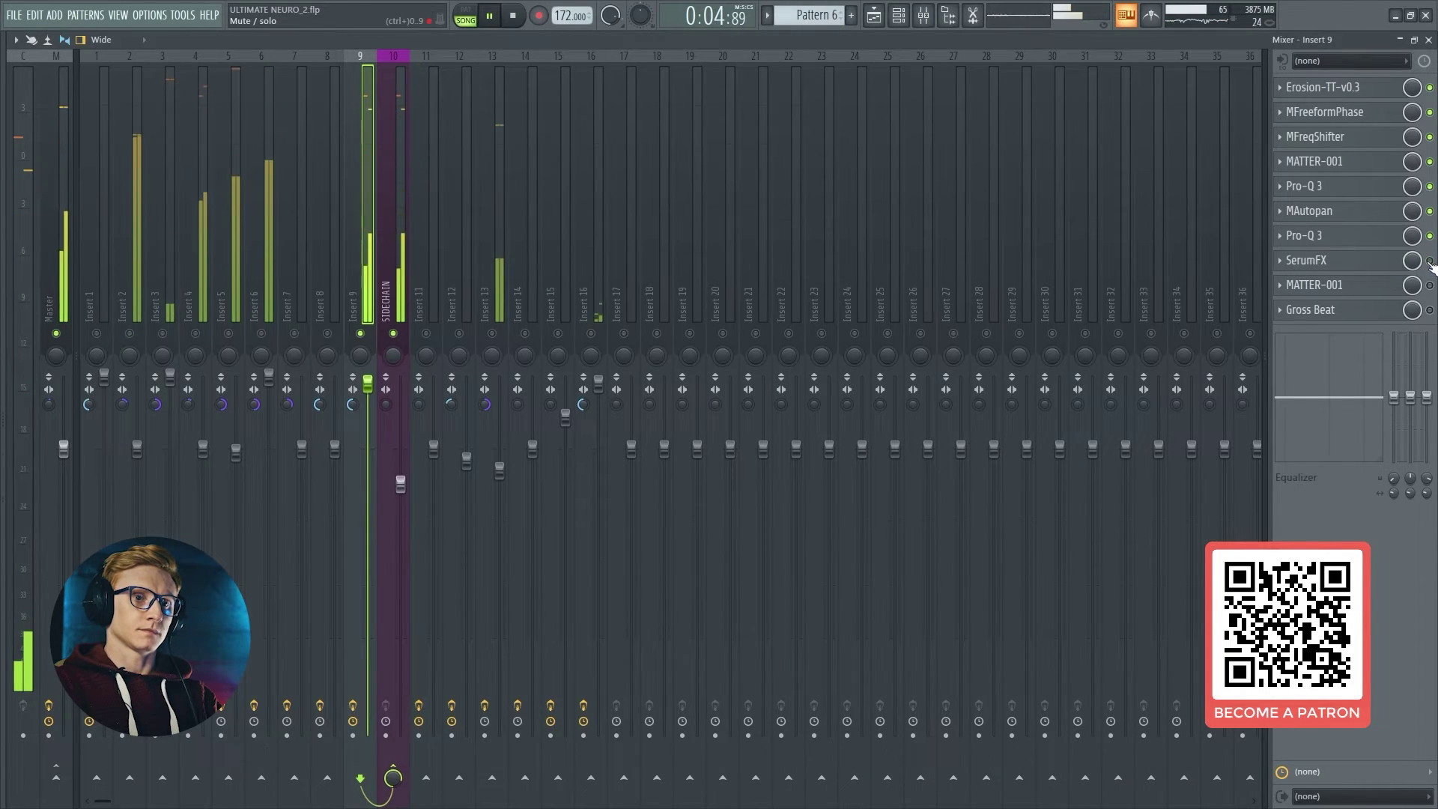
click(1430, 261)
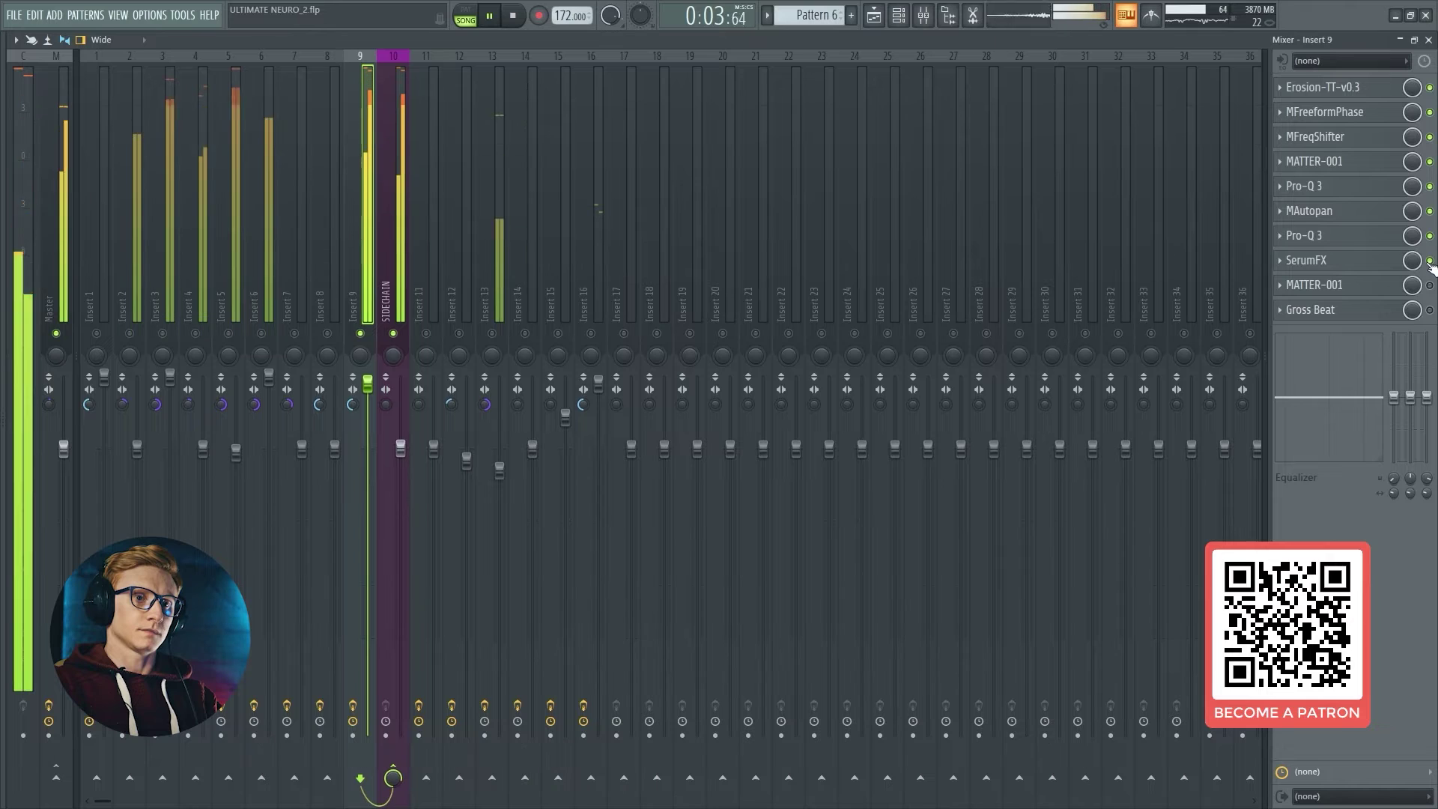
key(space)
Step: Enable the second MATTER-001 on Insert 9 and audition it with its granular and delay settings displayed
click(1315, 285)
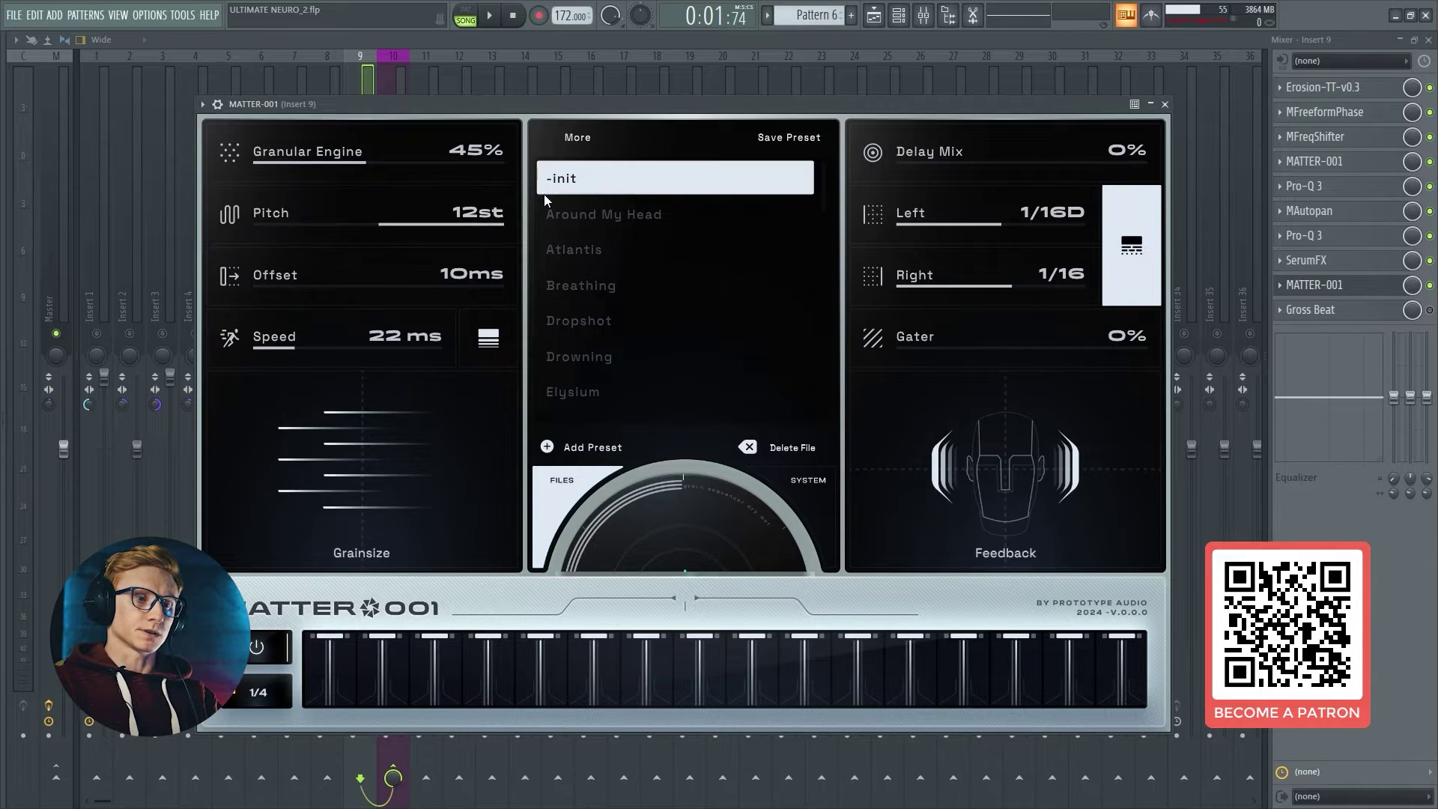
key(space)
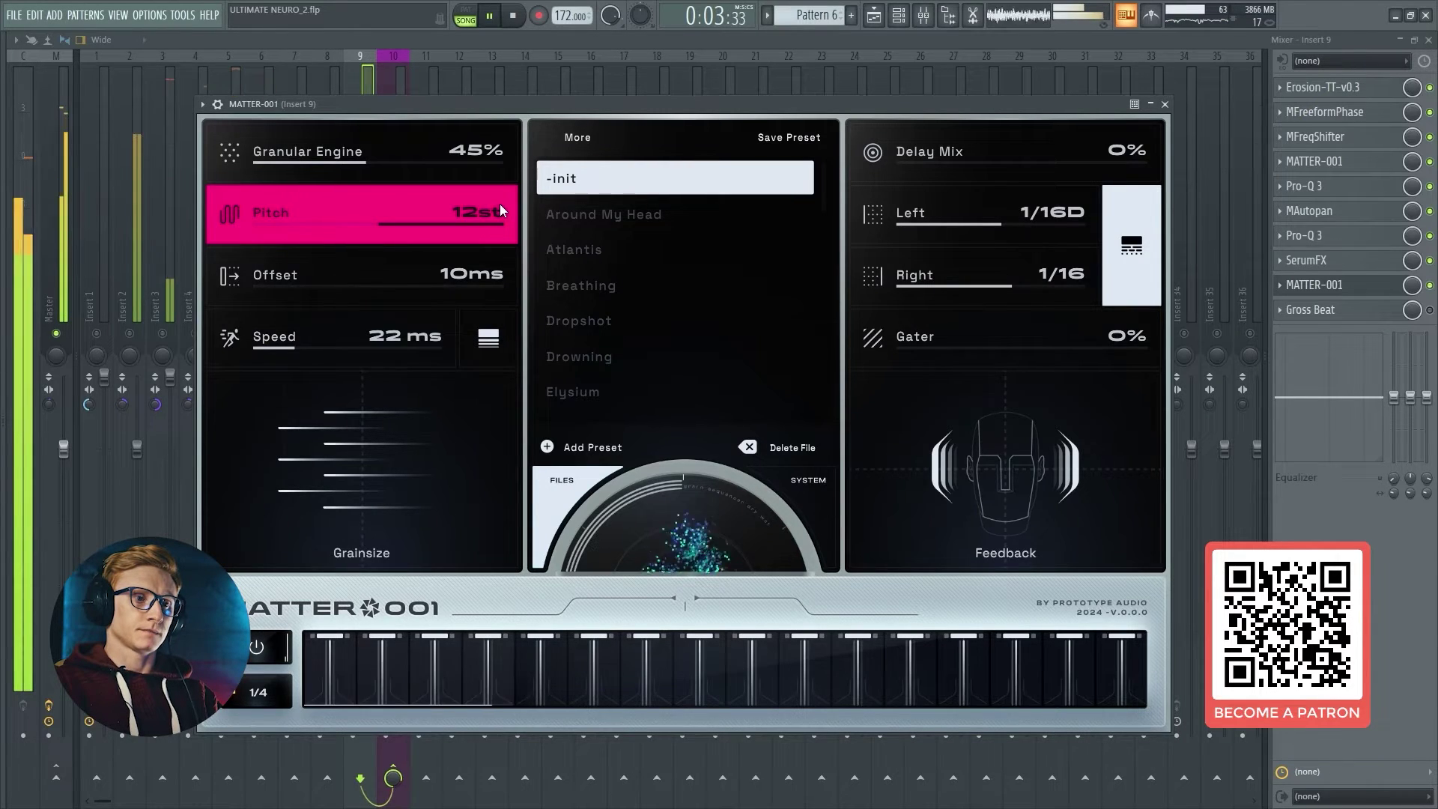
key(space)
click(1367, 292)
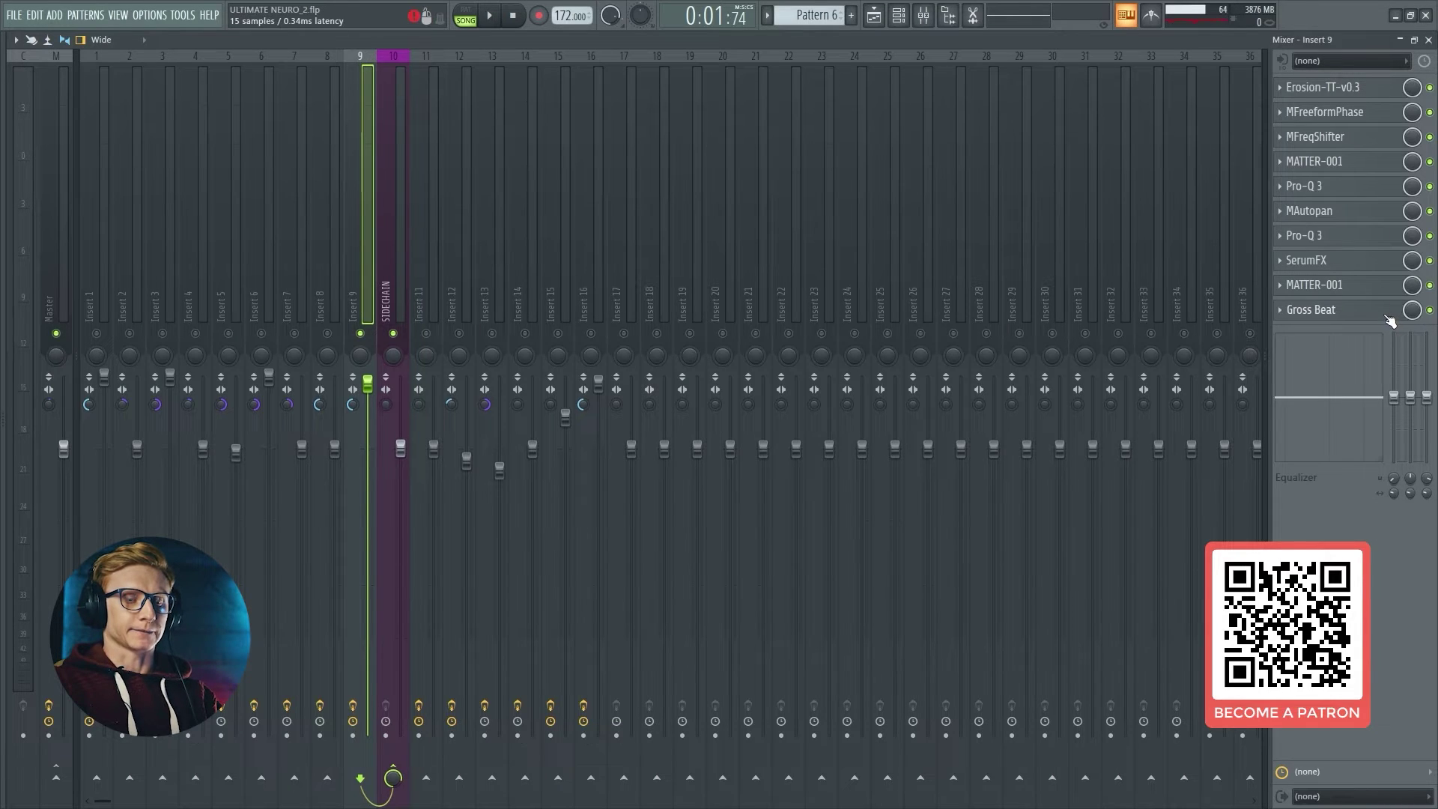
Step: Enable Gross Beat on Insert 9, audition its 1/3 Bt Gate volume pattern, bring in Insert 2, and end the solo
click(1378, 310)
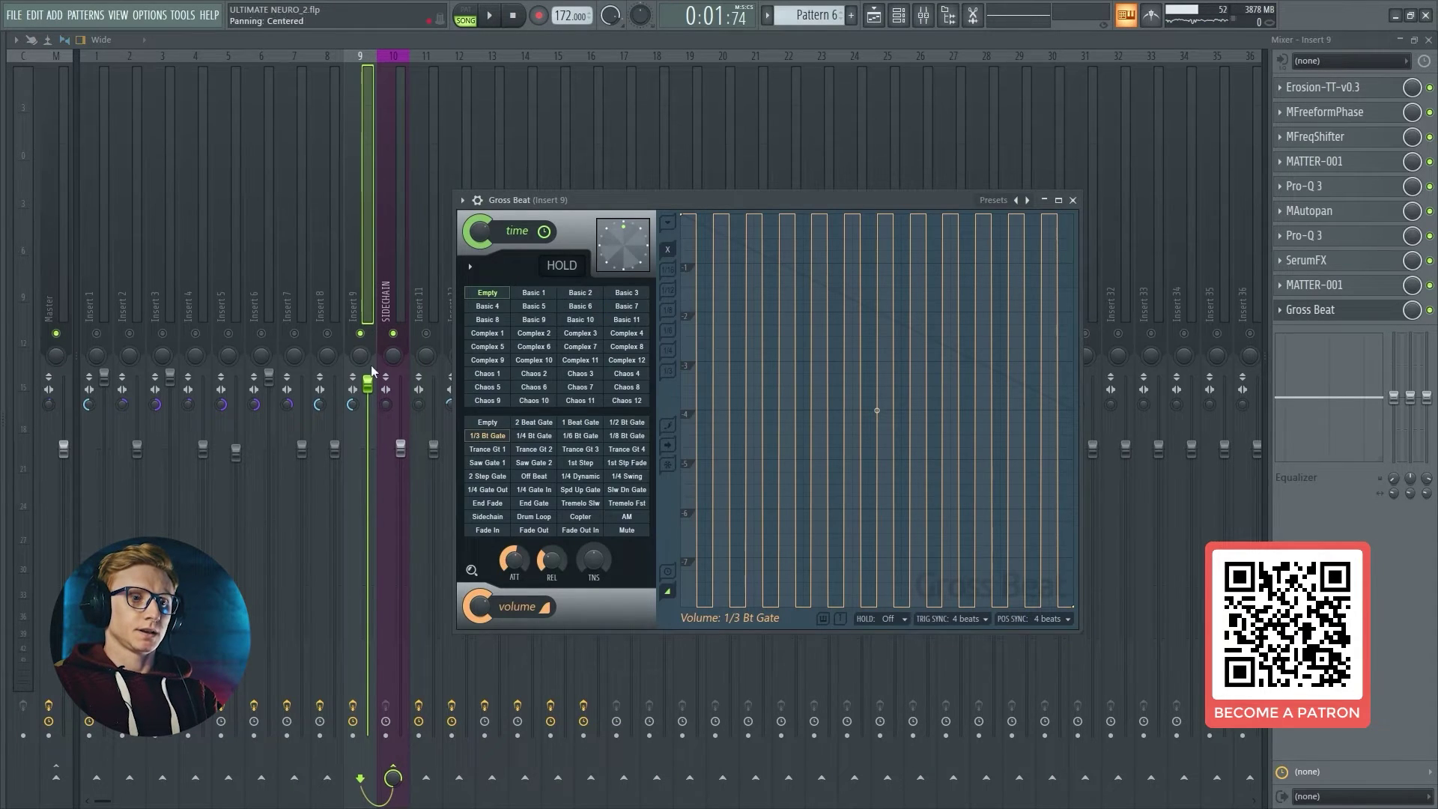
key(space)
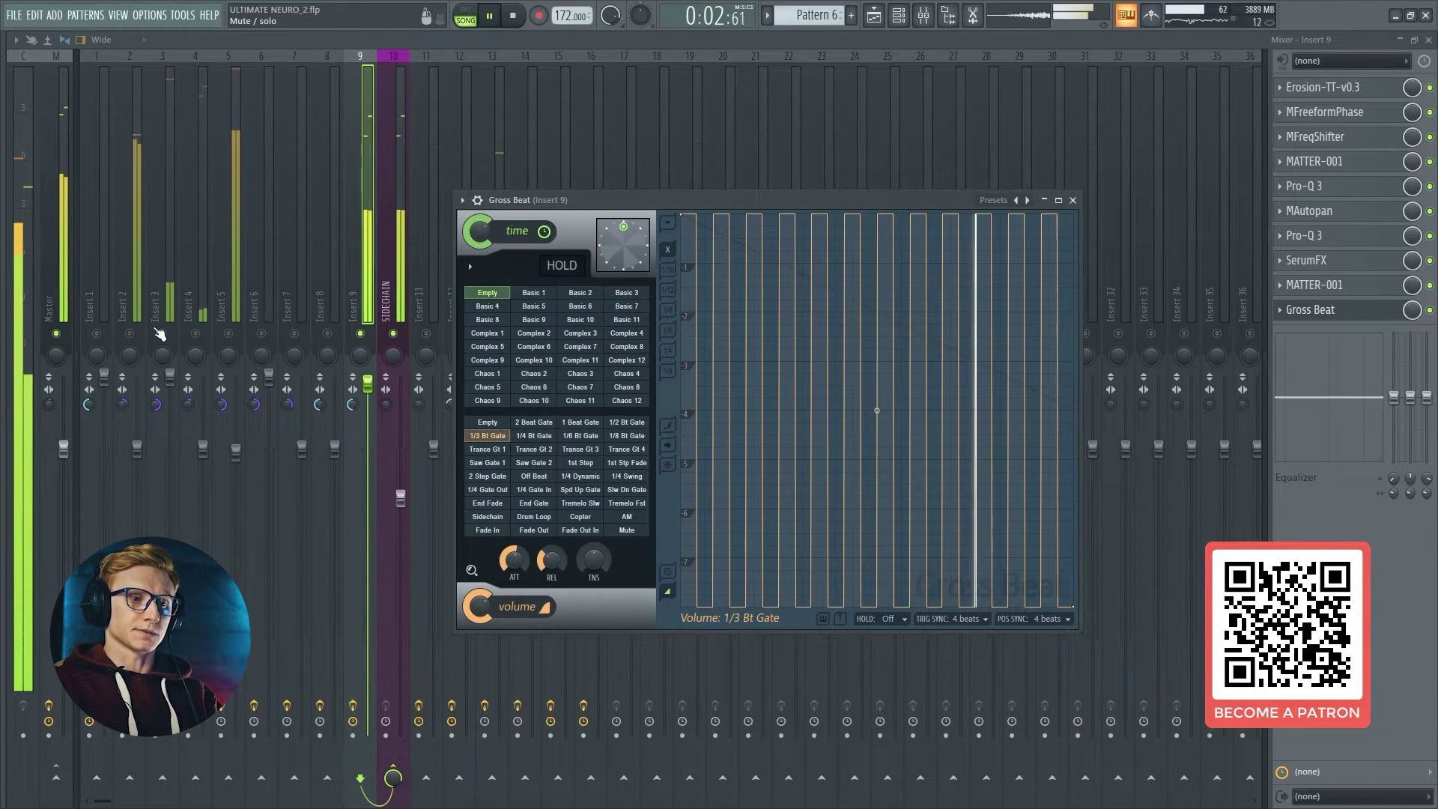
click(131, 333)
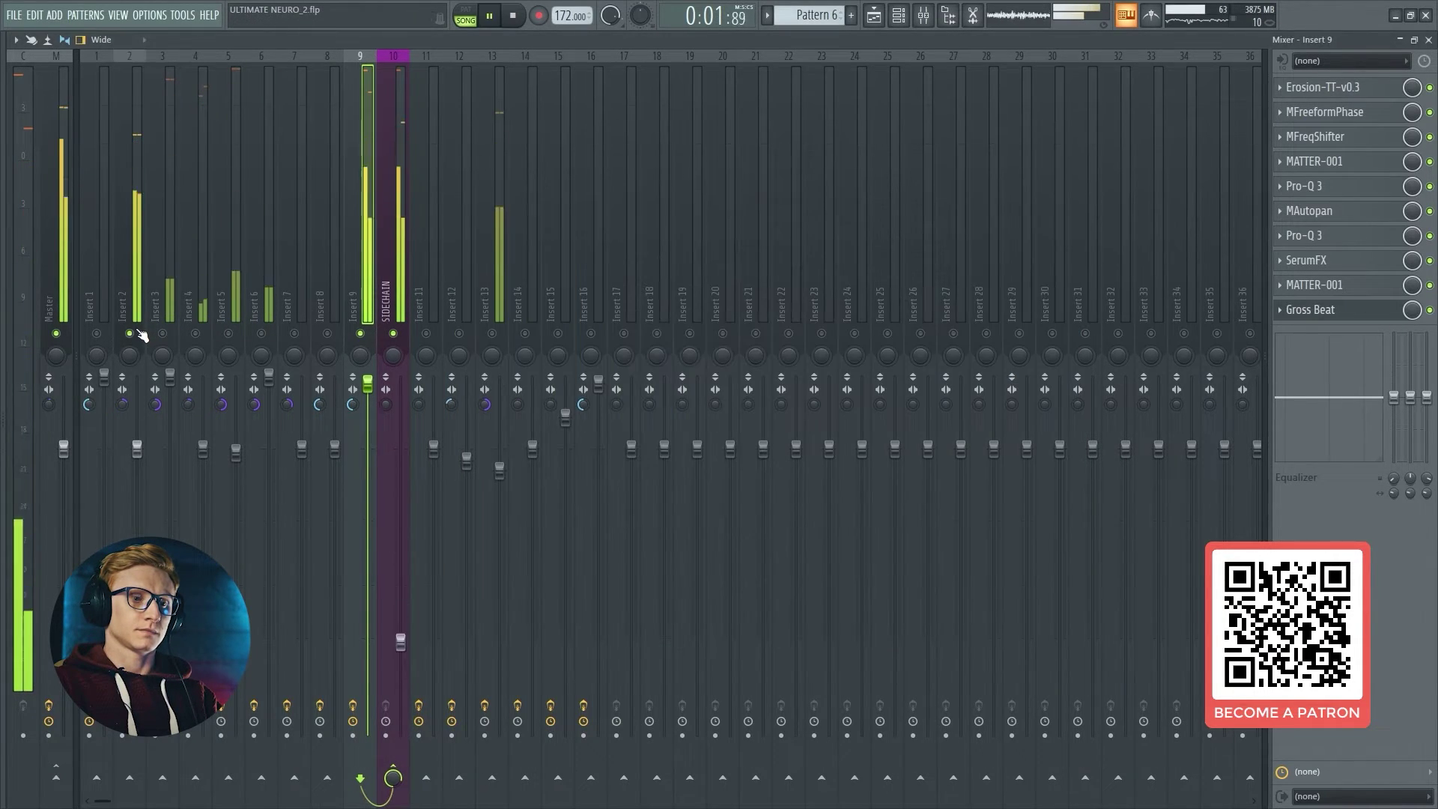
right_click(362, 335)
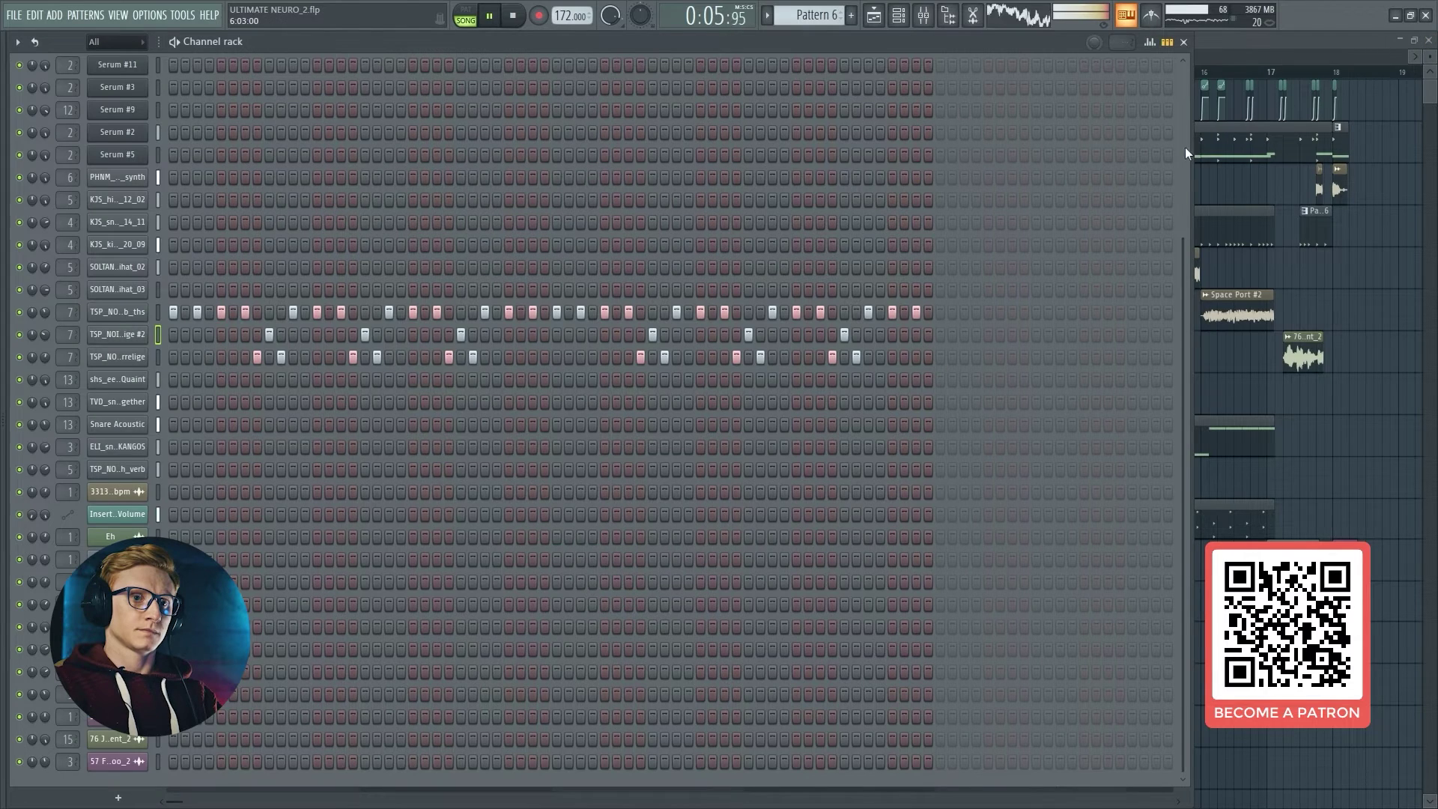
Step: Return to the mixer, solo Insert 16 and play its sound through the effect chain
click(1183, 42)
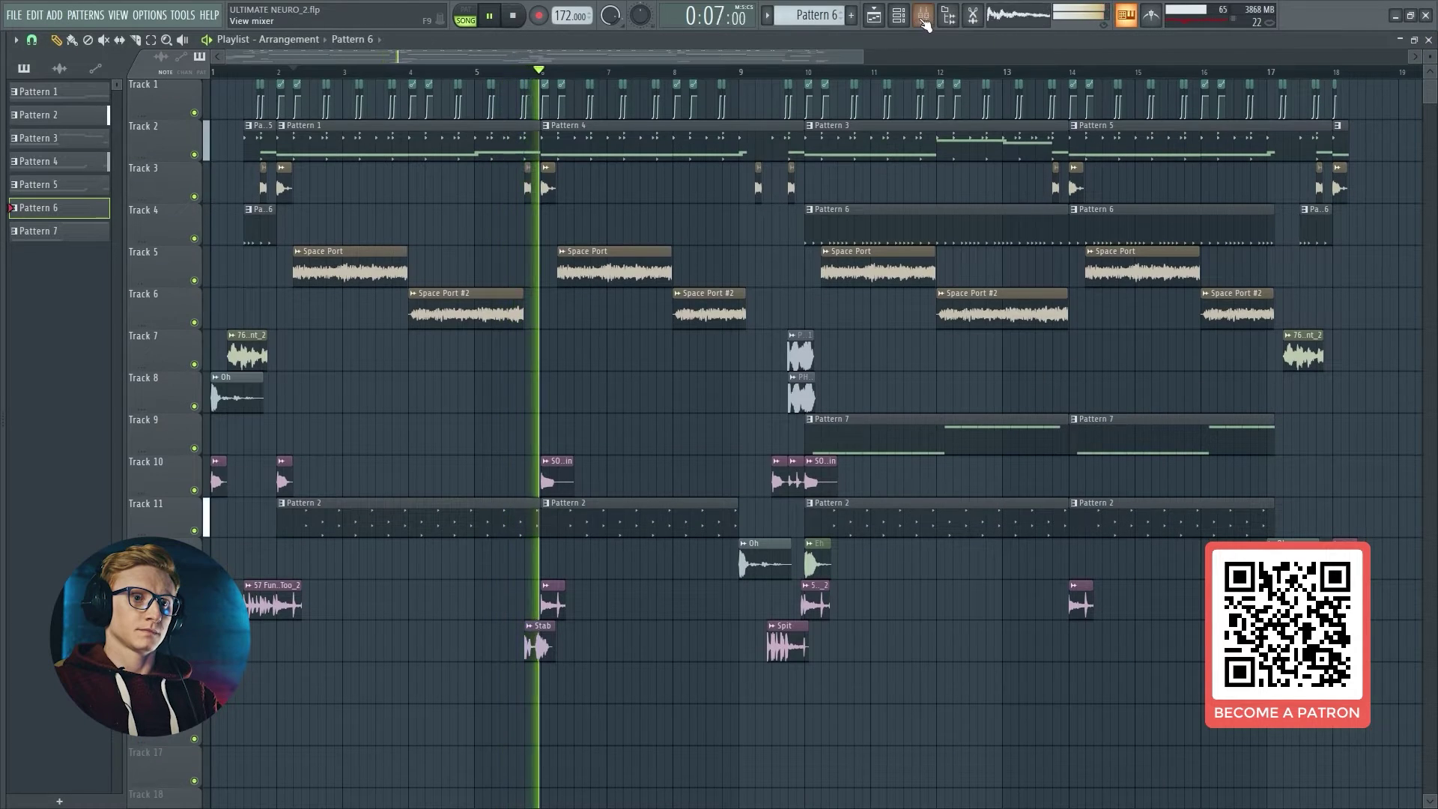
key(space)
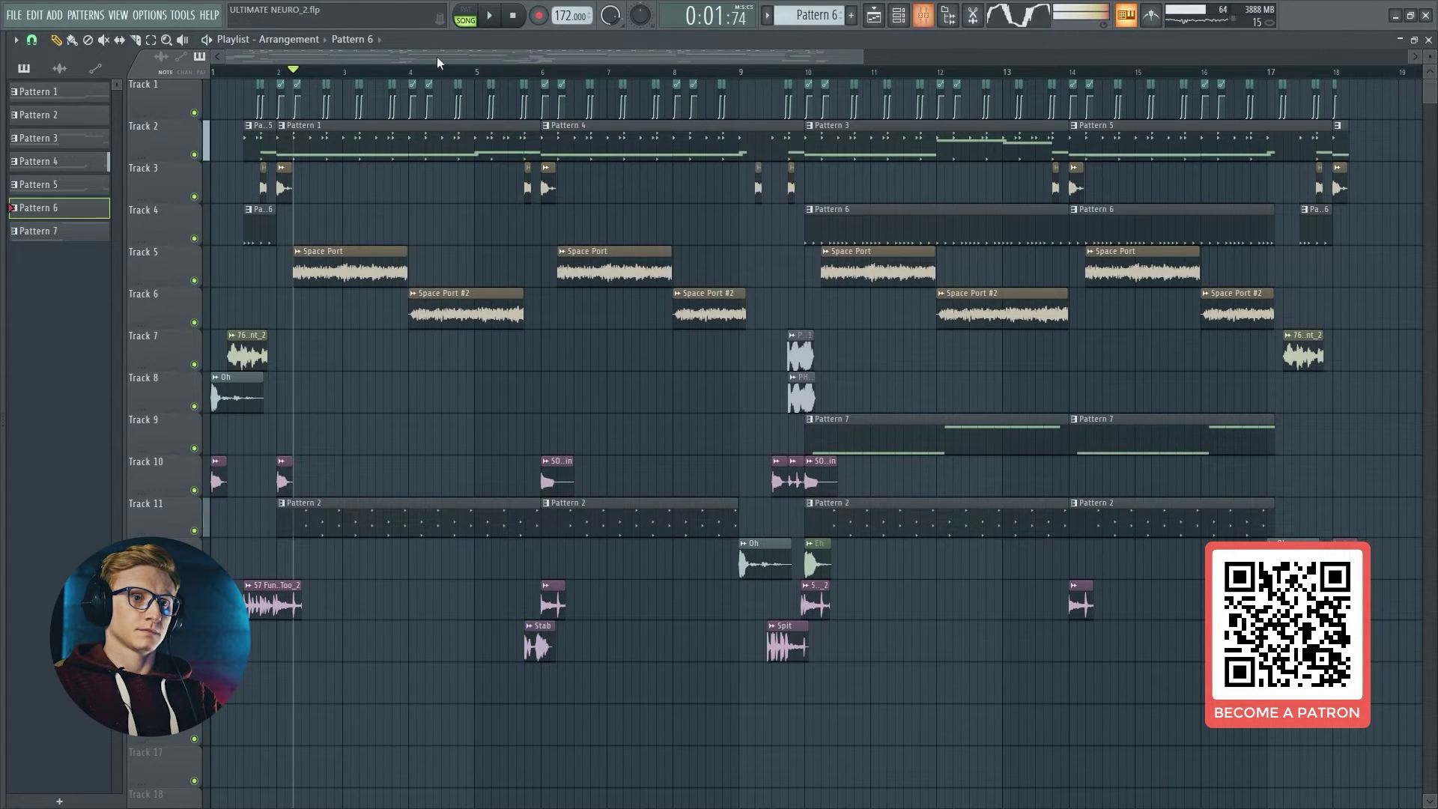
click(926, 16)
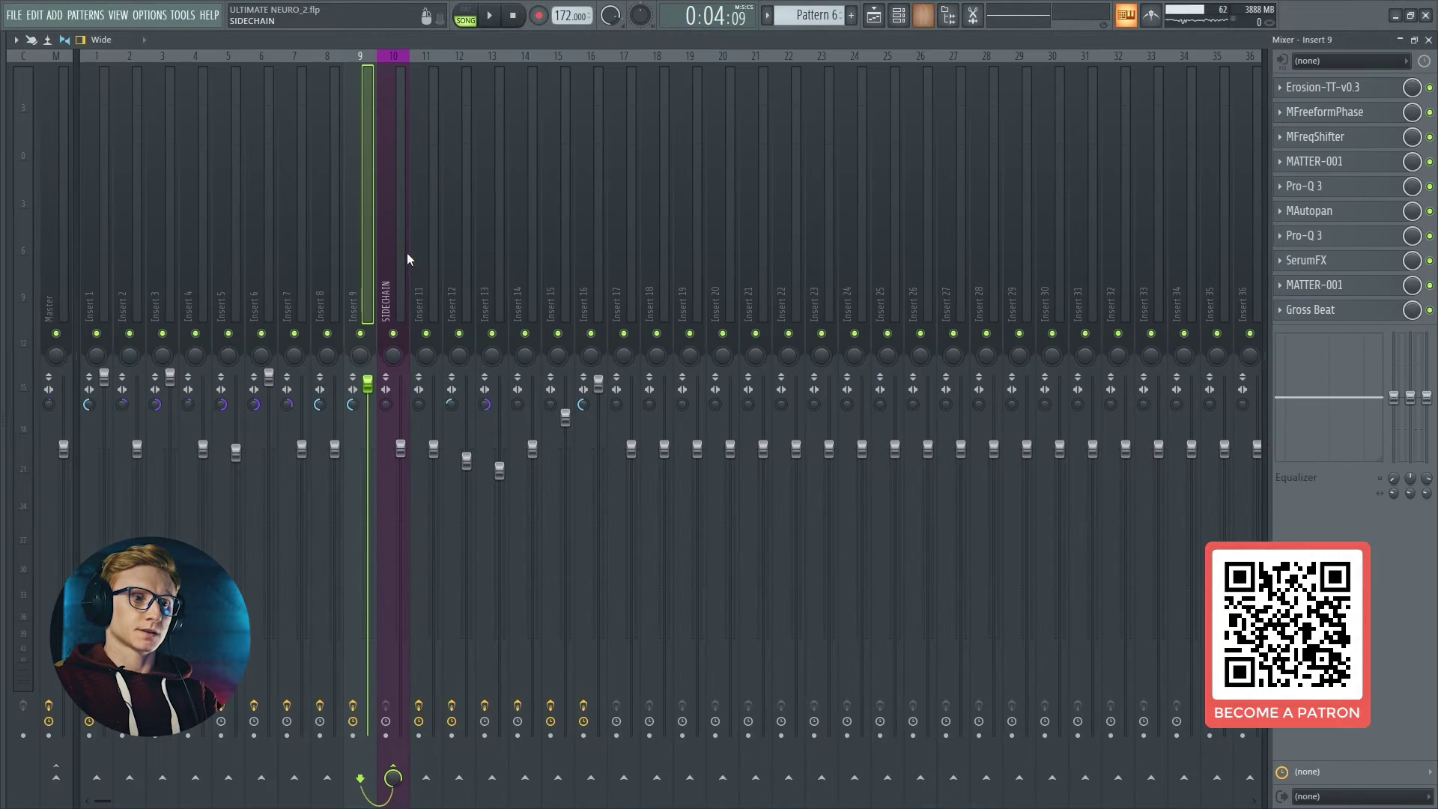
click(583, 292)
key(space)
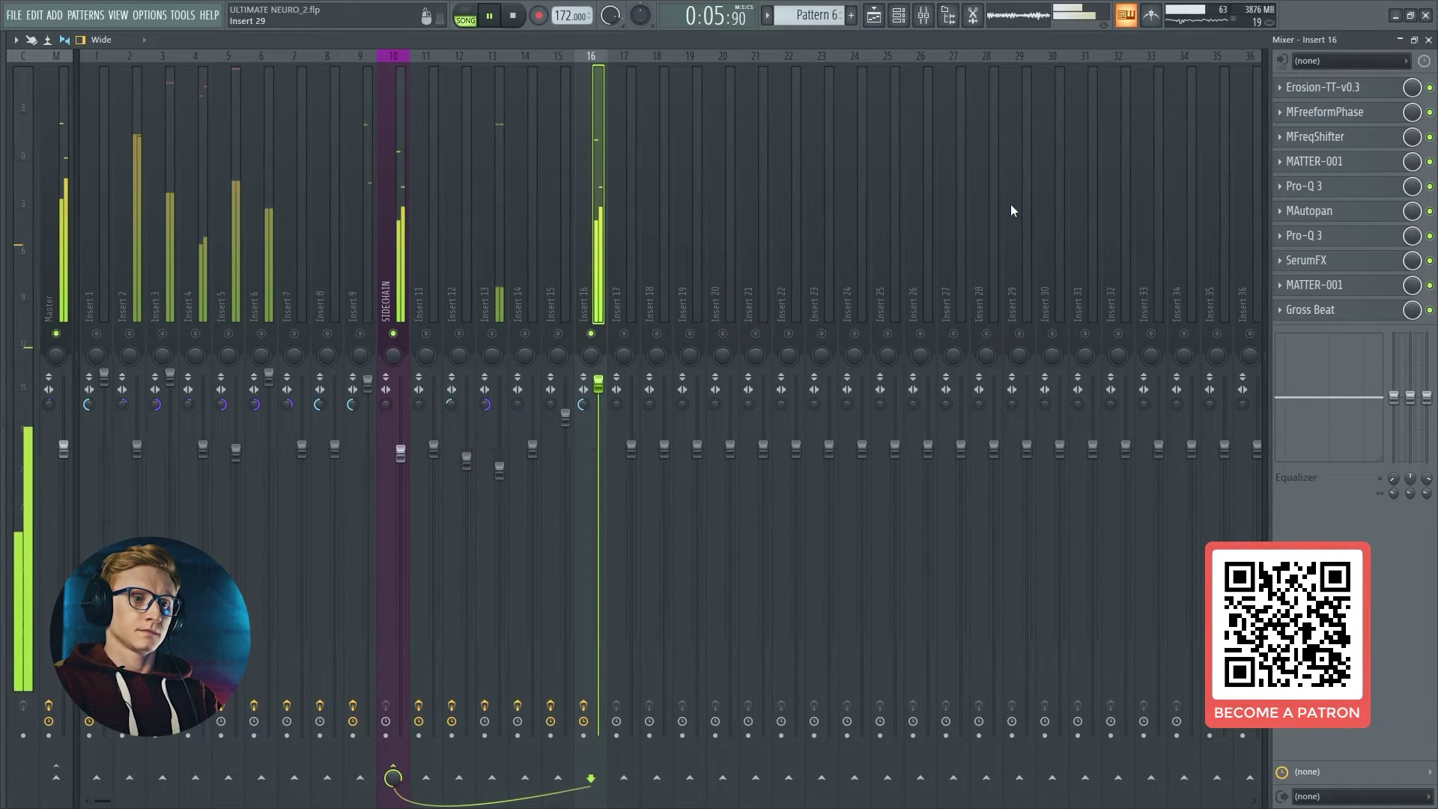
Step: Inspect Gross Beat's 1 Beat Gate volume pattern on Insert 16 and play the full arrangement in the playlist
click(1311, 310)
key(space)
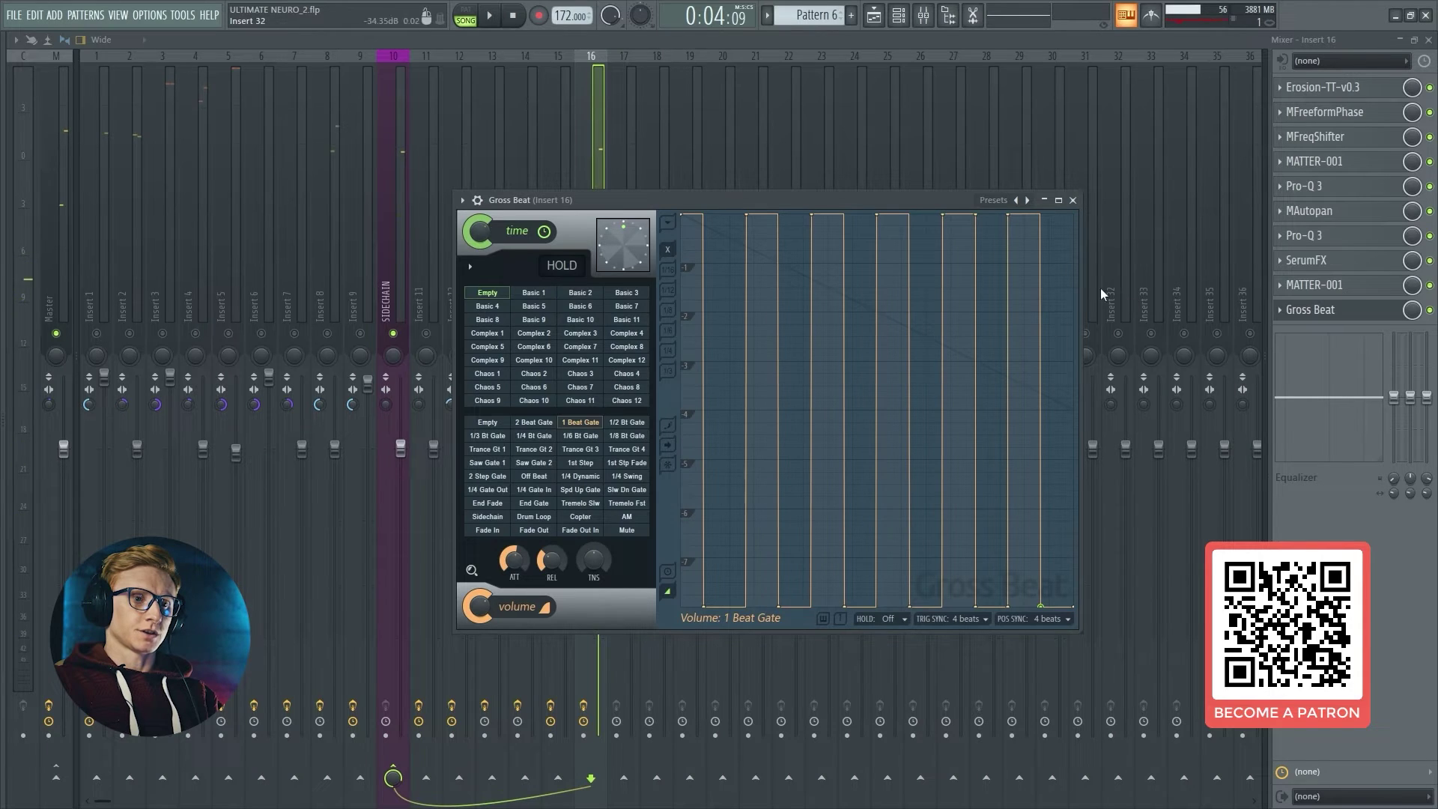
click(1357, 314)
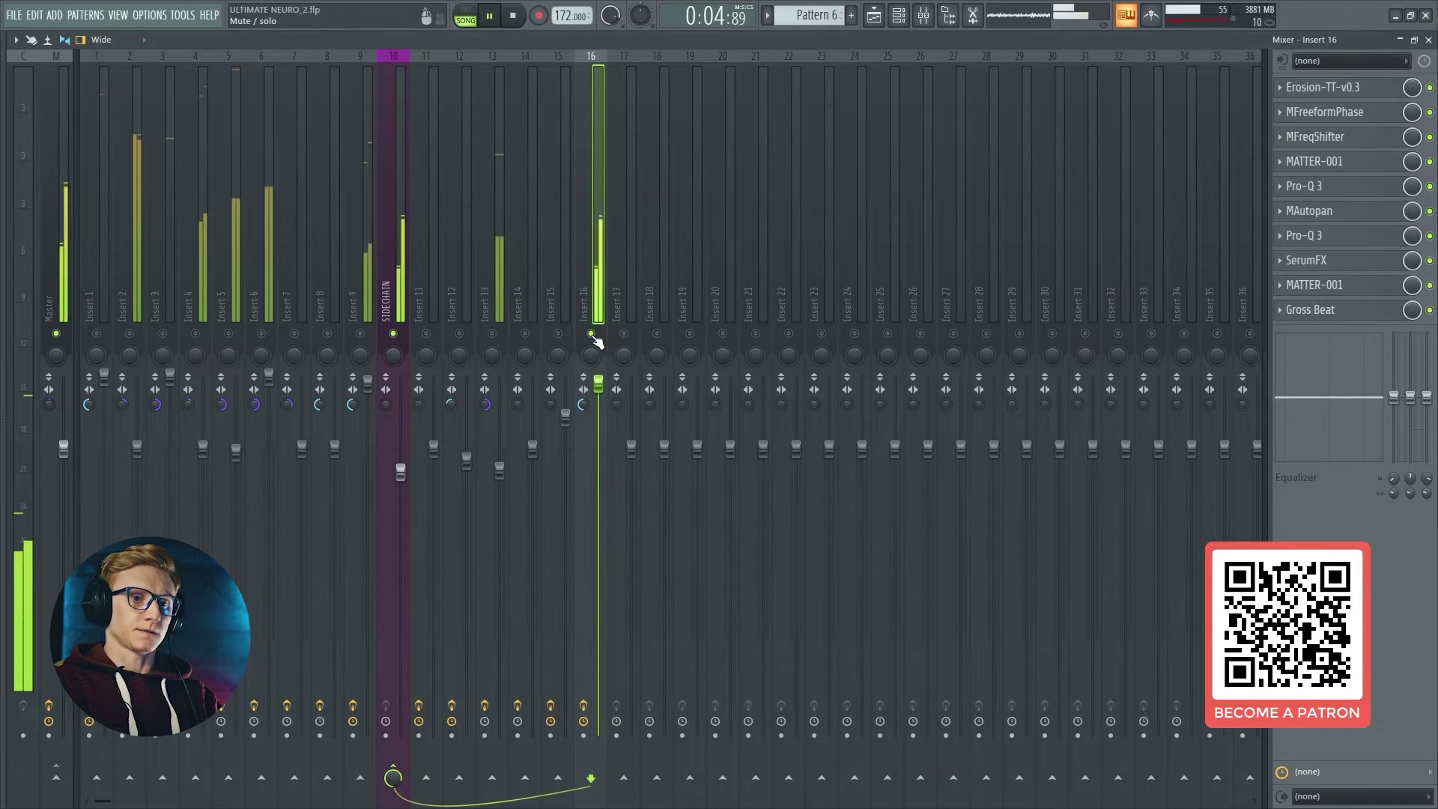
click(1428, 40)
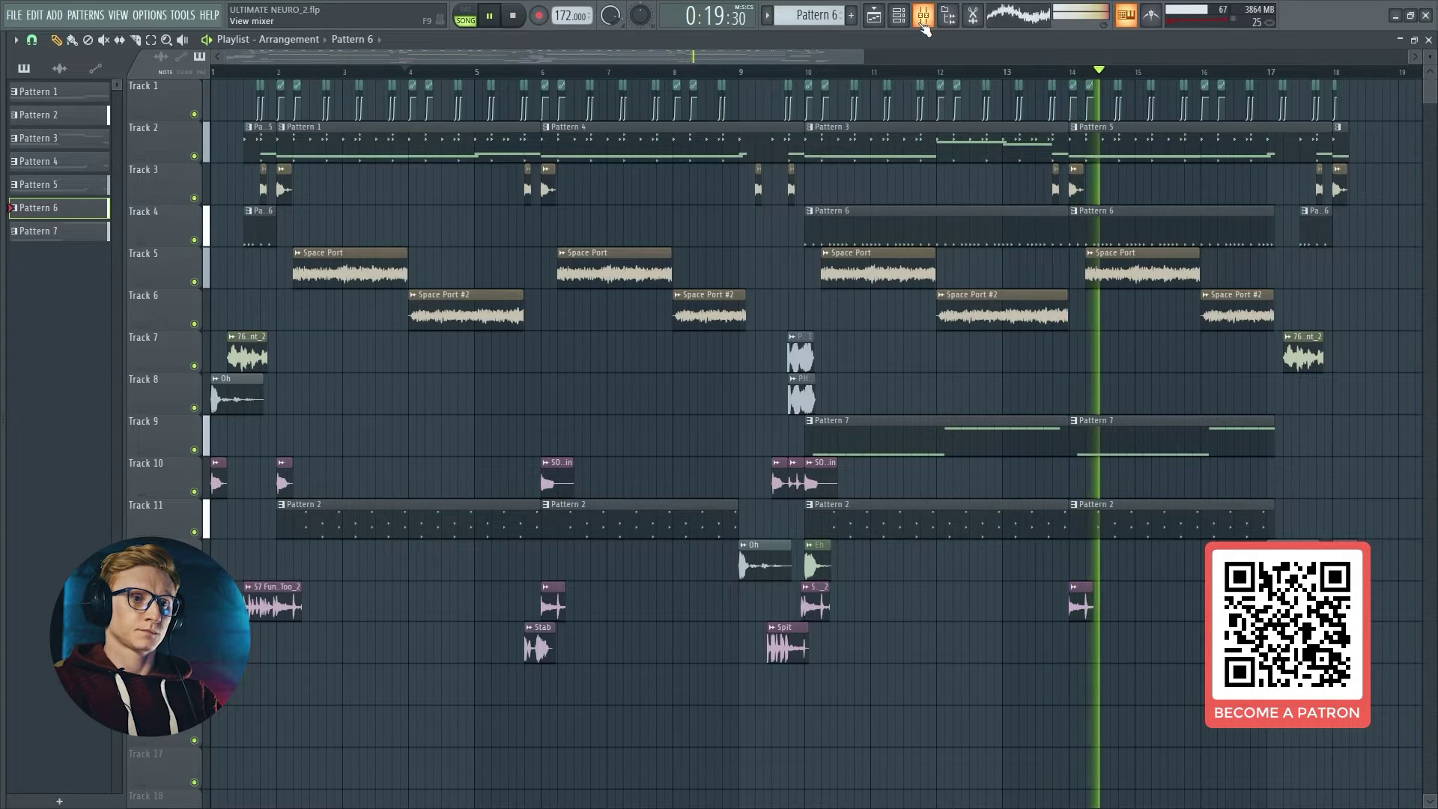
Step: Bypass OTT, MSaturator and Pro-Q 3 on the Master track and compare the full mix without and with them
click(924, 17)
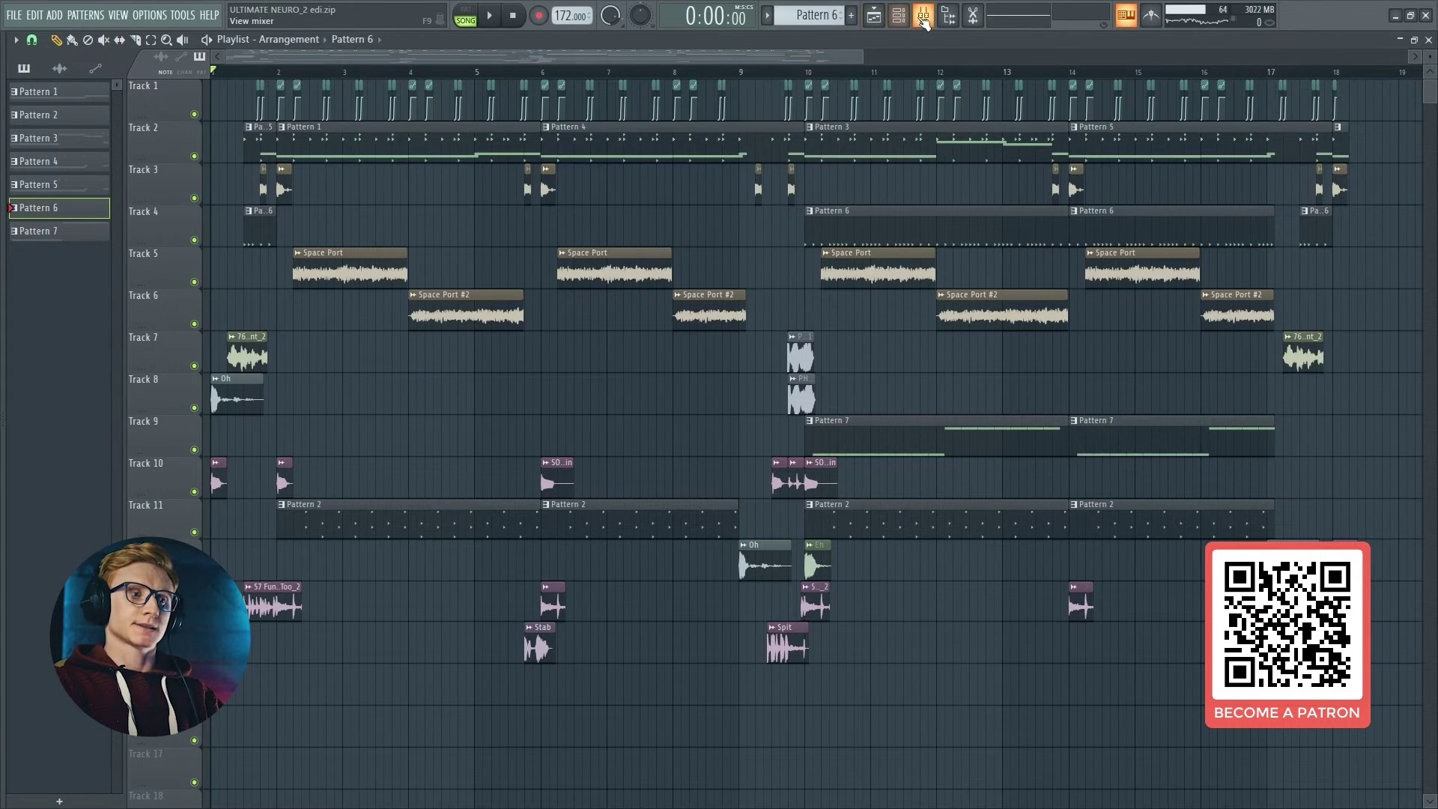
click(923, 18)
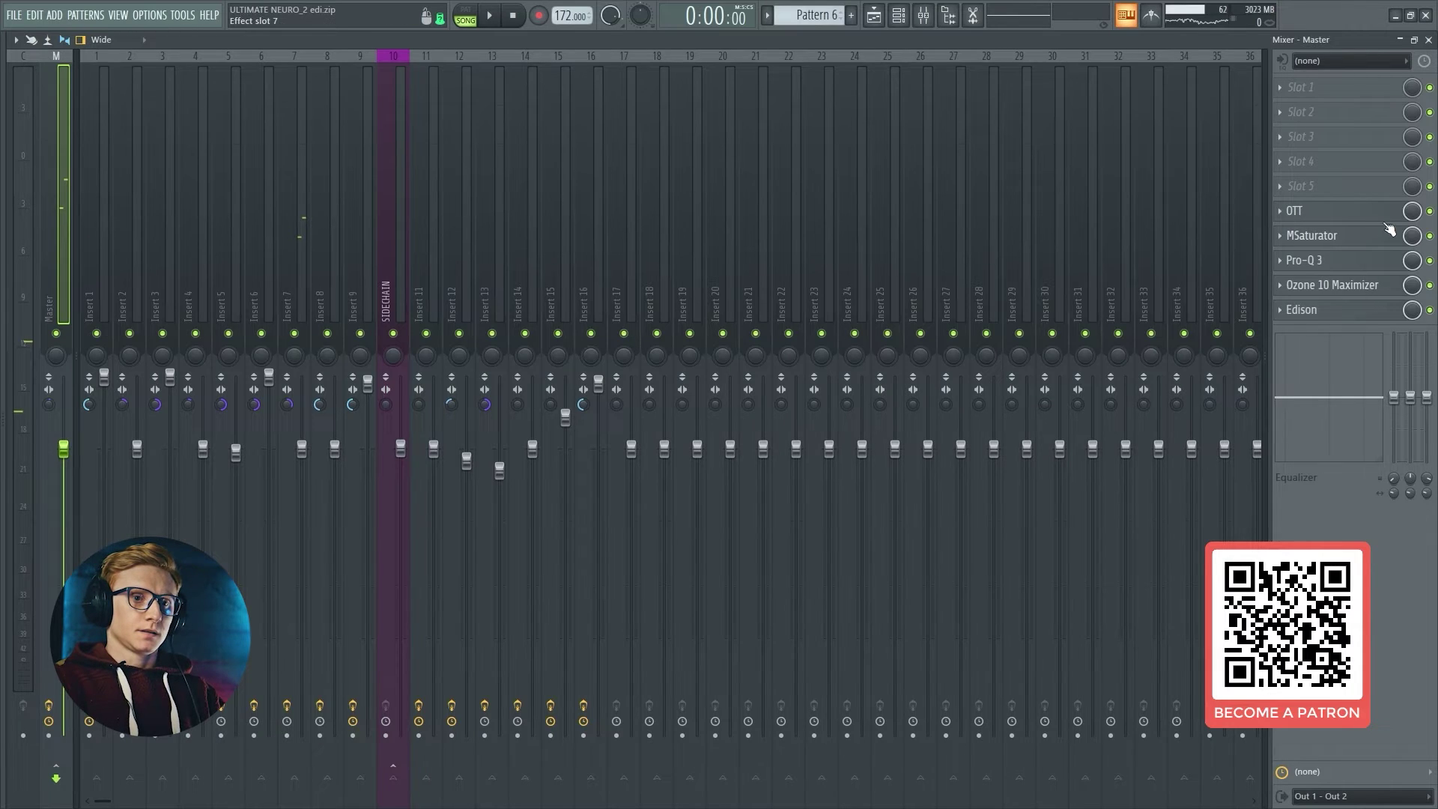
click(1430, 262)
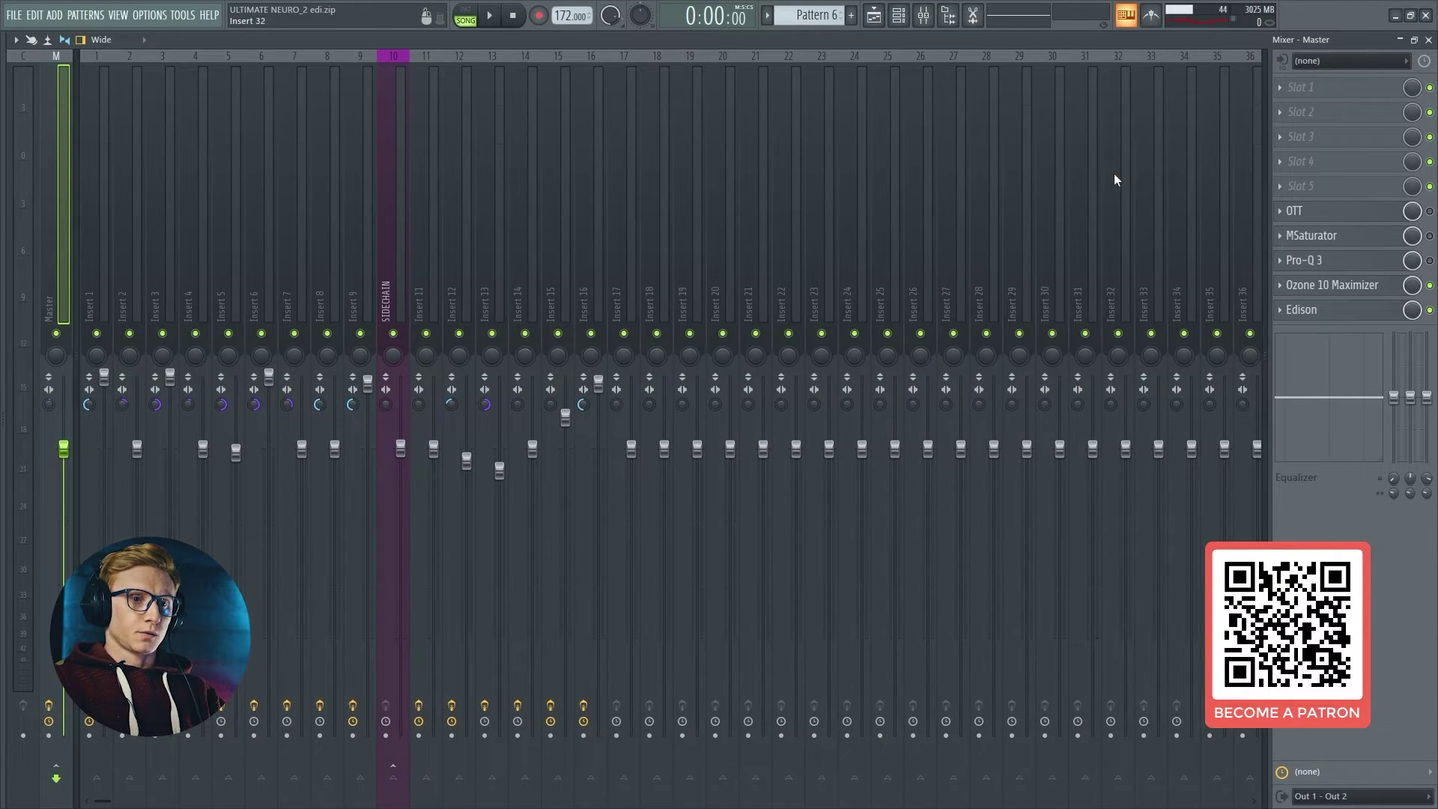
key(space)
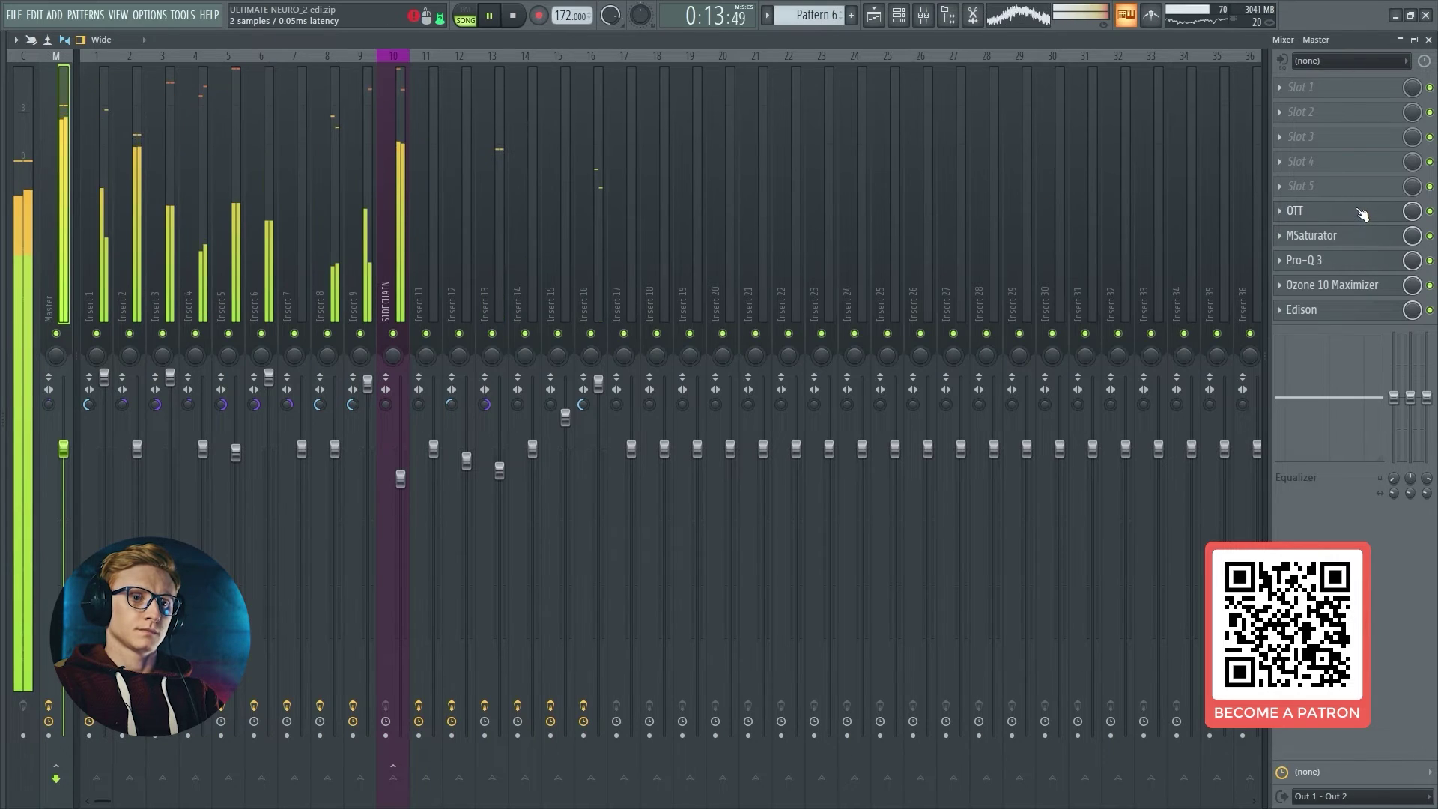
key(space)
Step: Bypass MSaturator and Pro-Q 3 on the Master track and inspect OTT's depth and upward/downward compression settings
click(1429, 236)
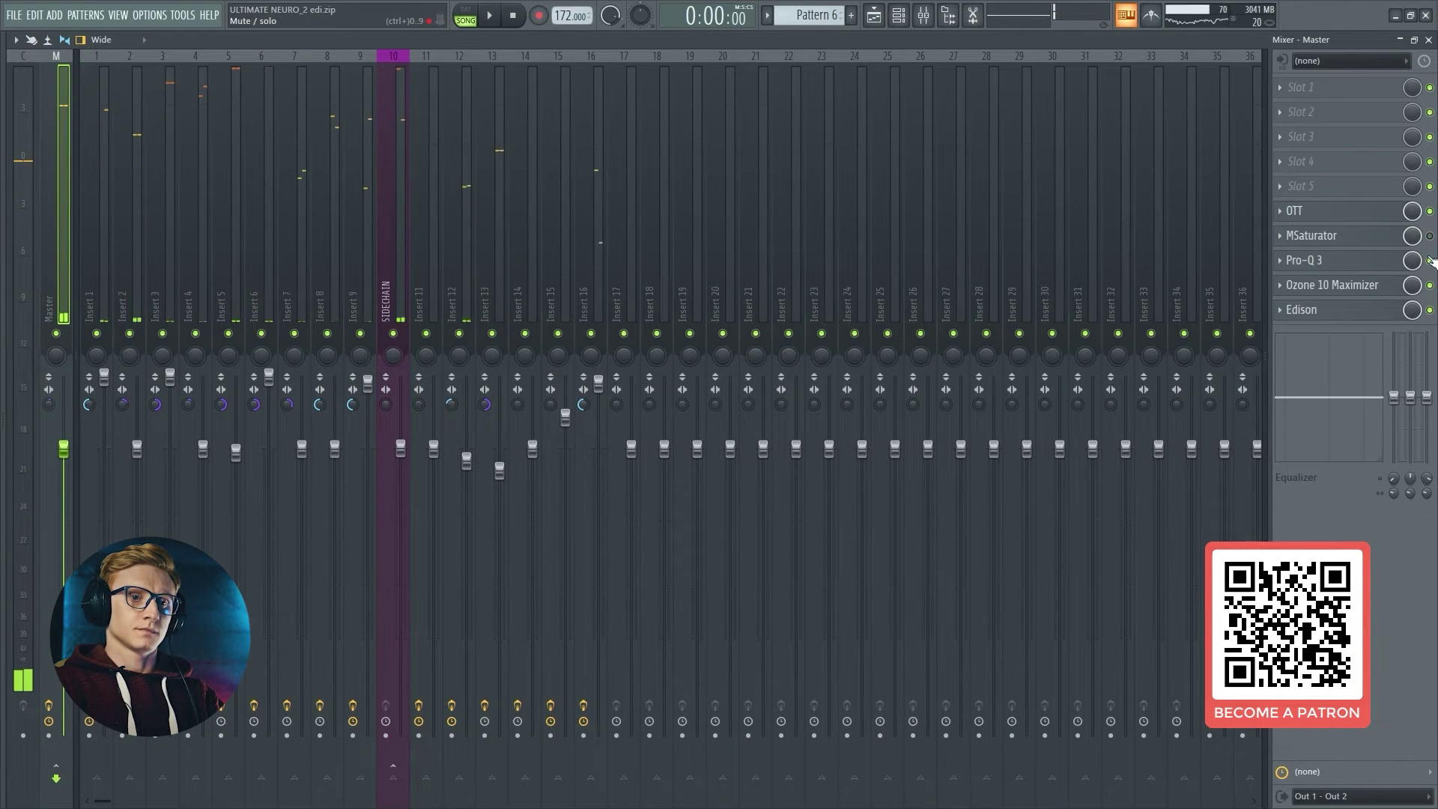
click(1366, 217)
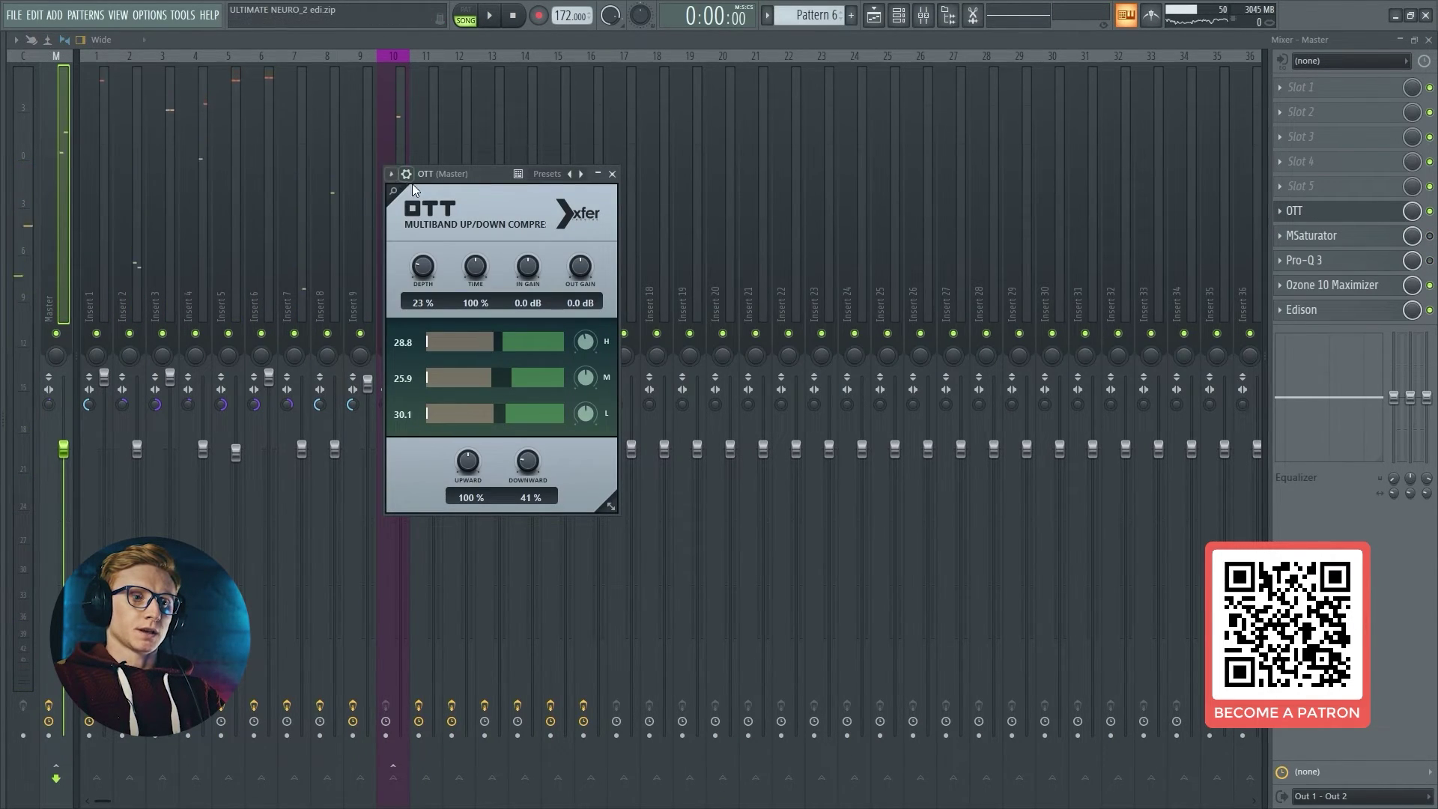
drag(483, 171, 488, 173)
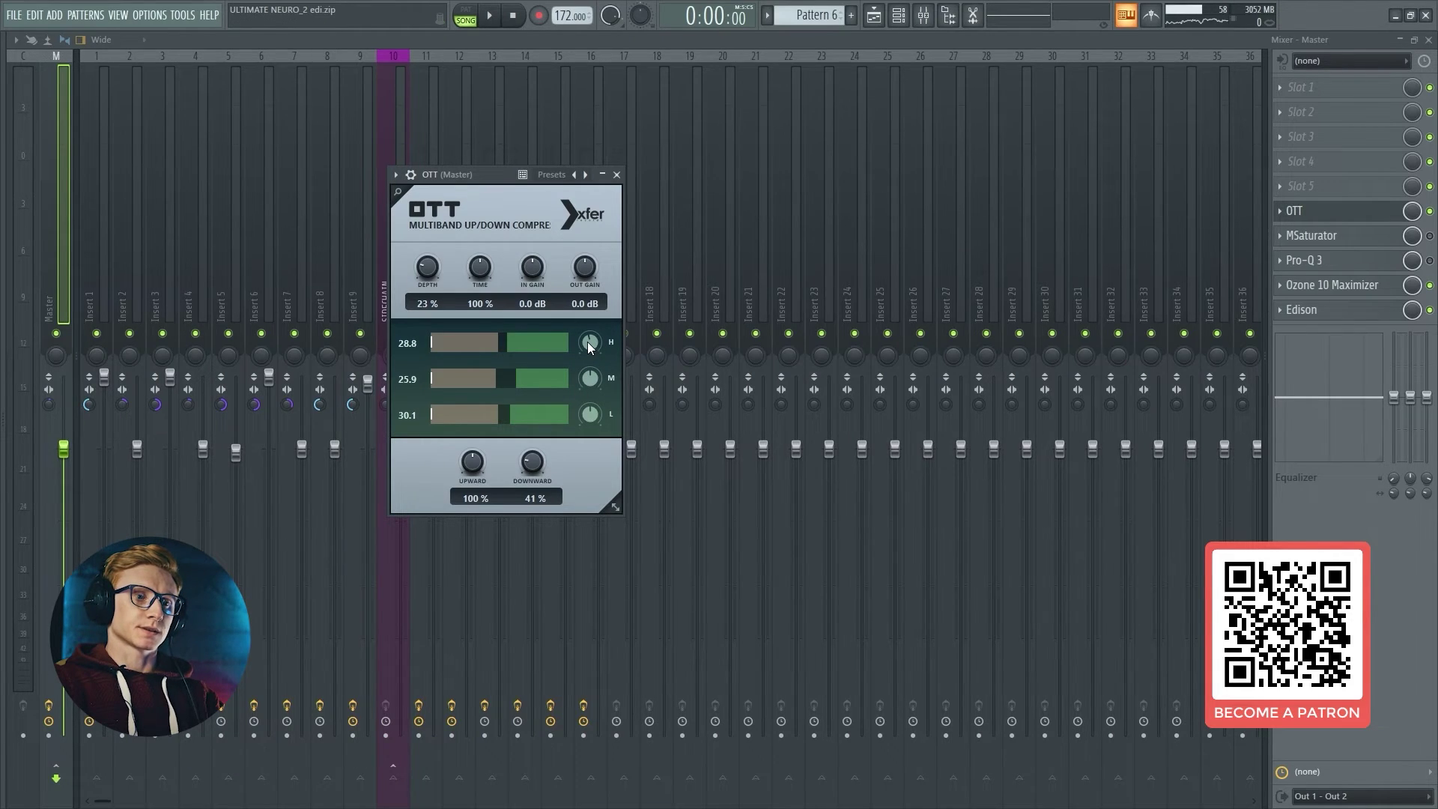
click(1400, 212)
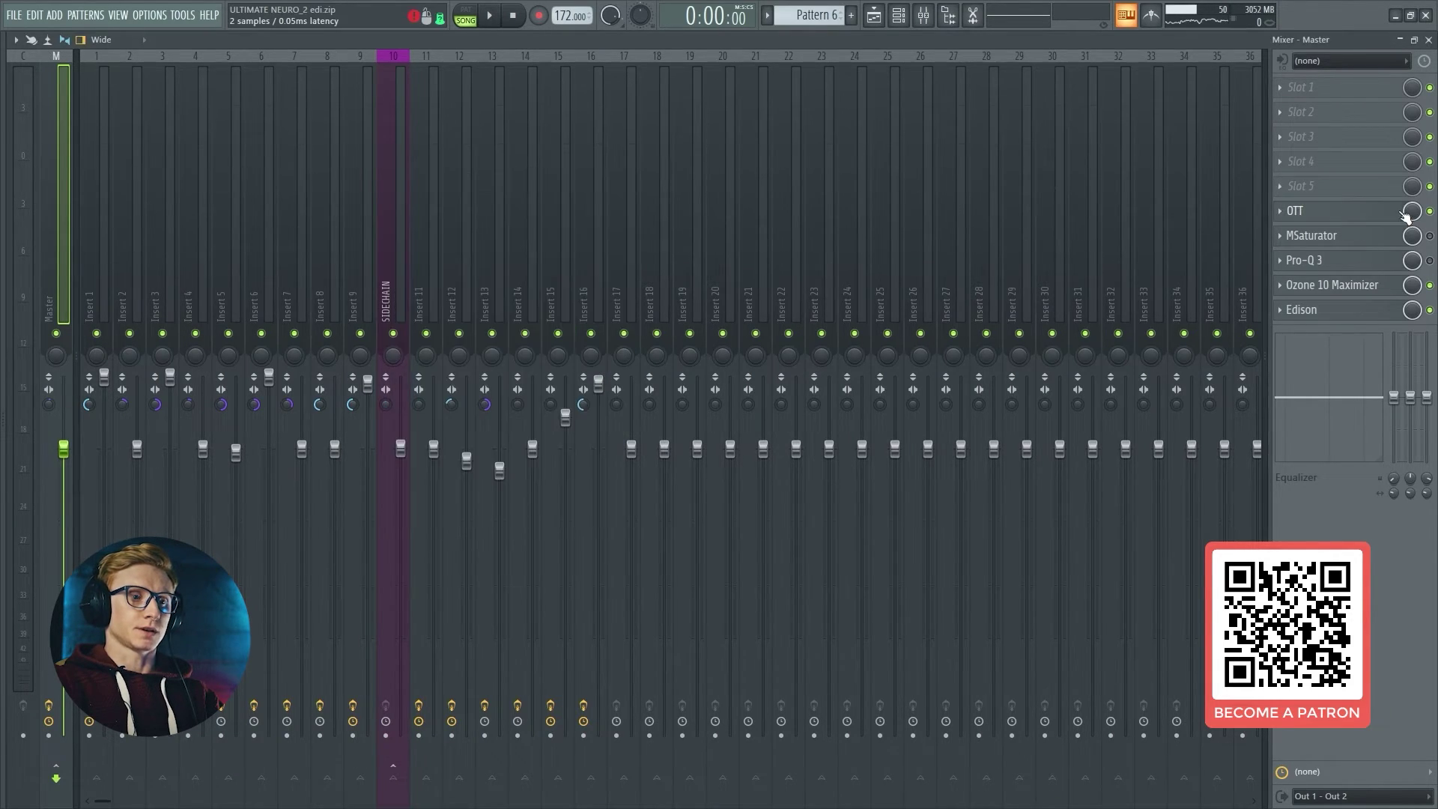
Step: Enable MSaturator on the Master, inspect its dry/wet setting, and compare MSaturator and OTT off and on during playback
click(1340, 235)
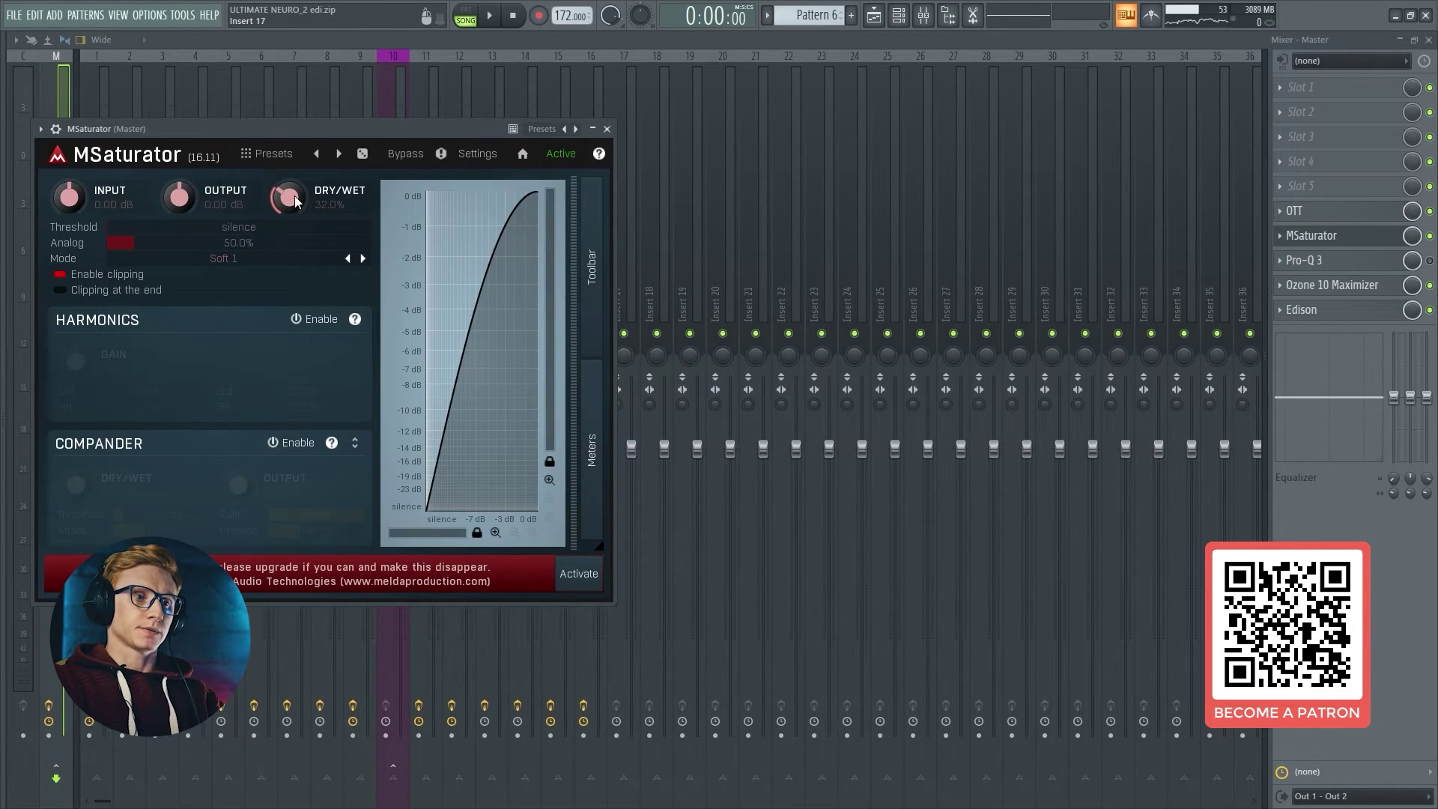
click(1343, 245)
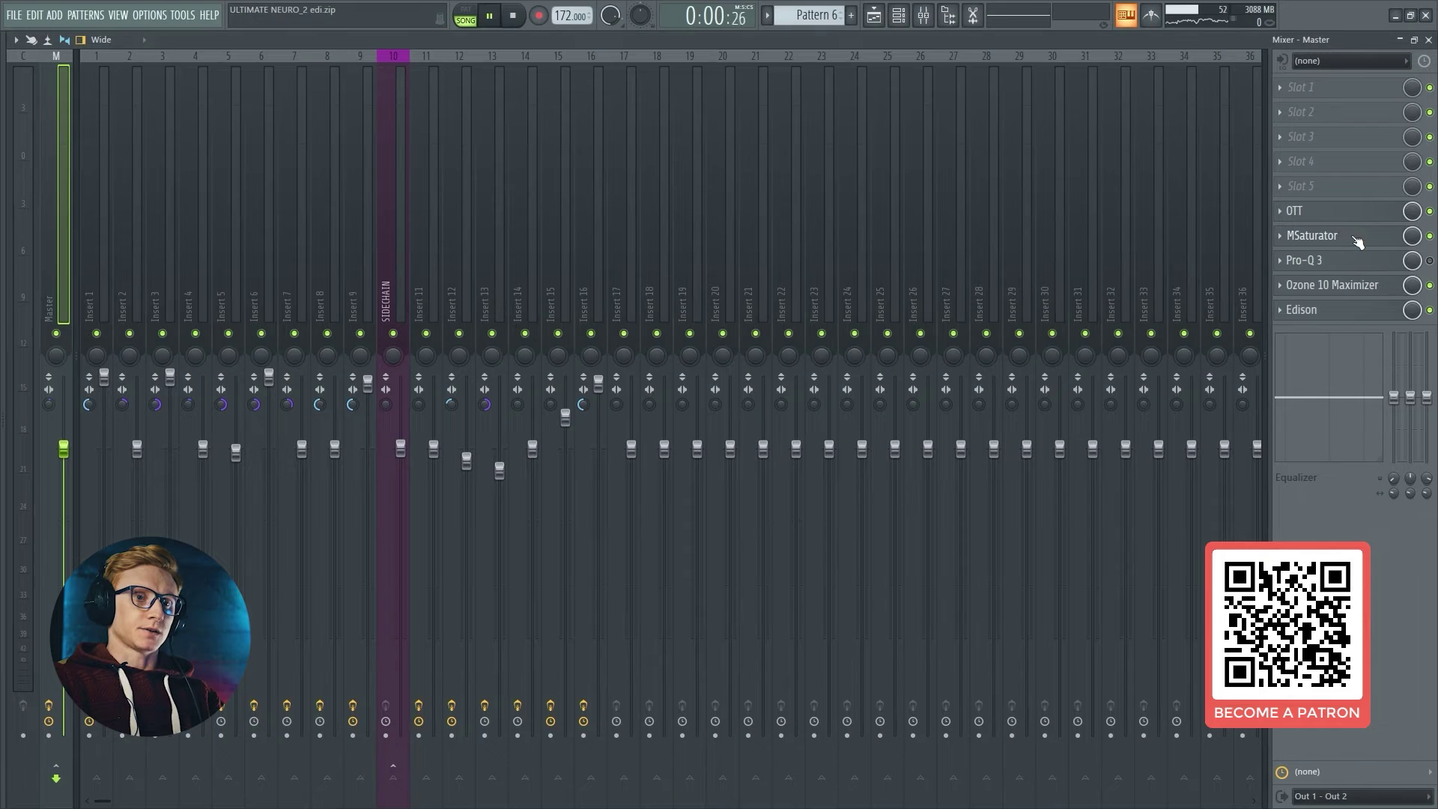
click(1429, 235)
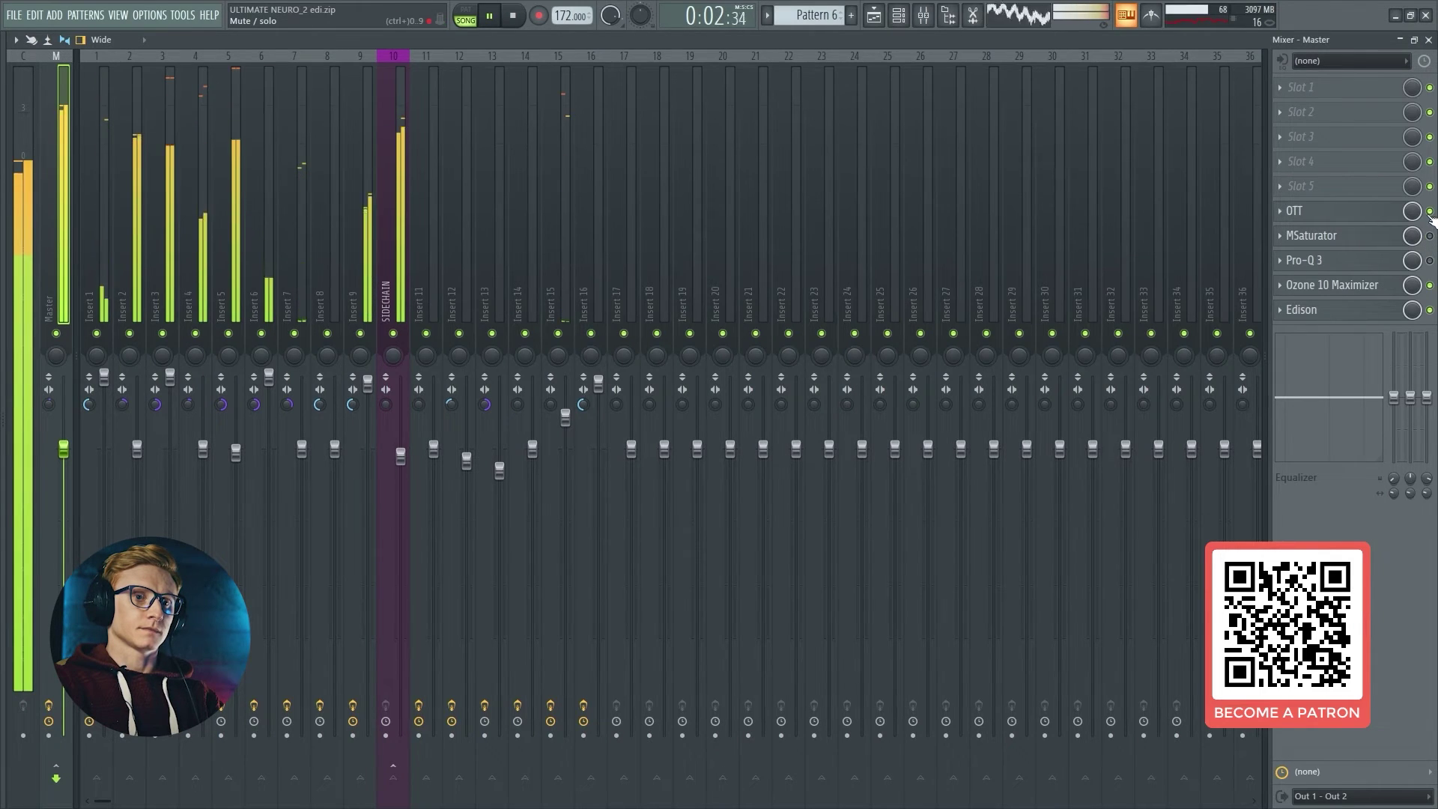
click(1430, 211)
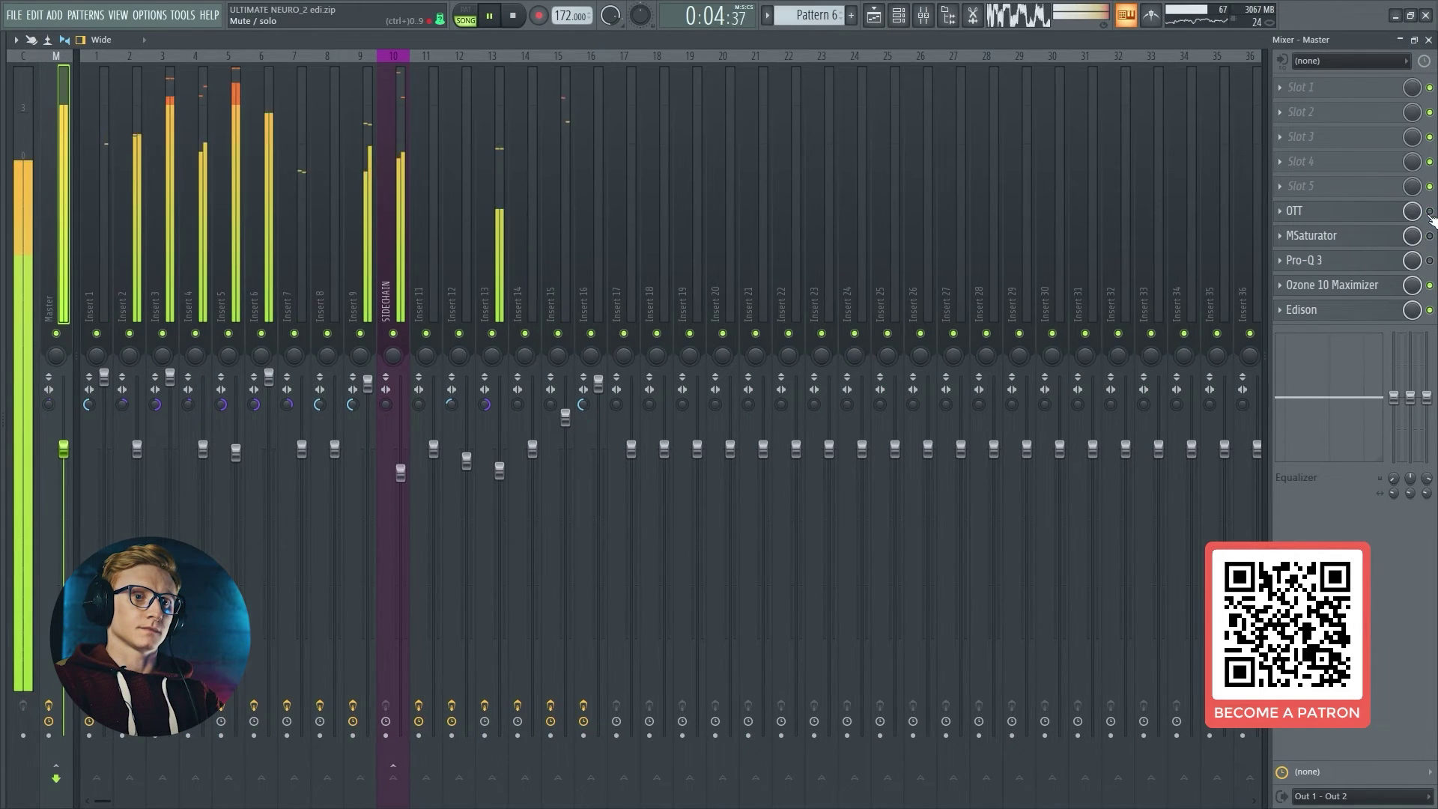
click(1430, 211)
click(1429, 235)
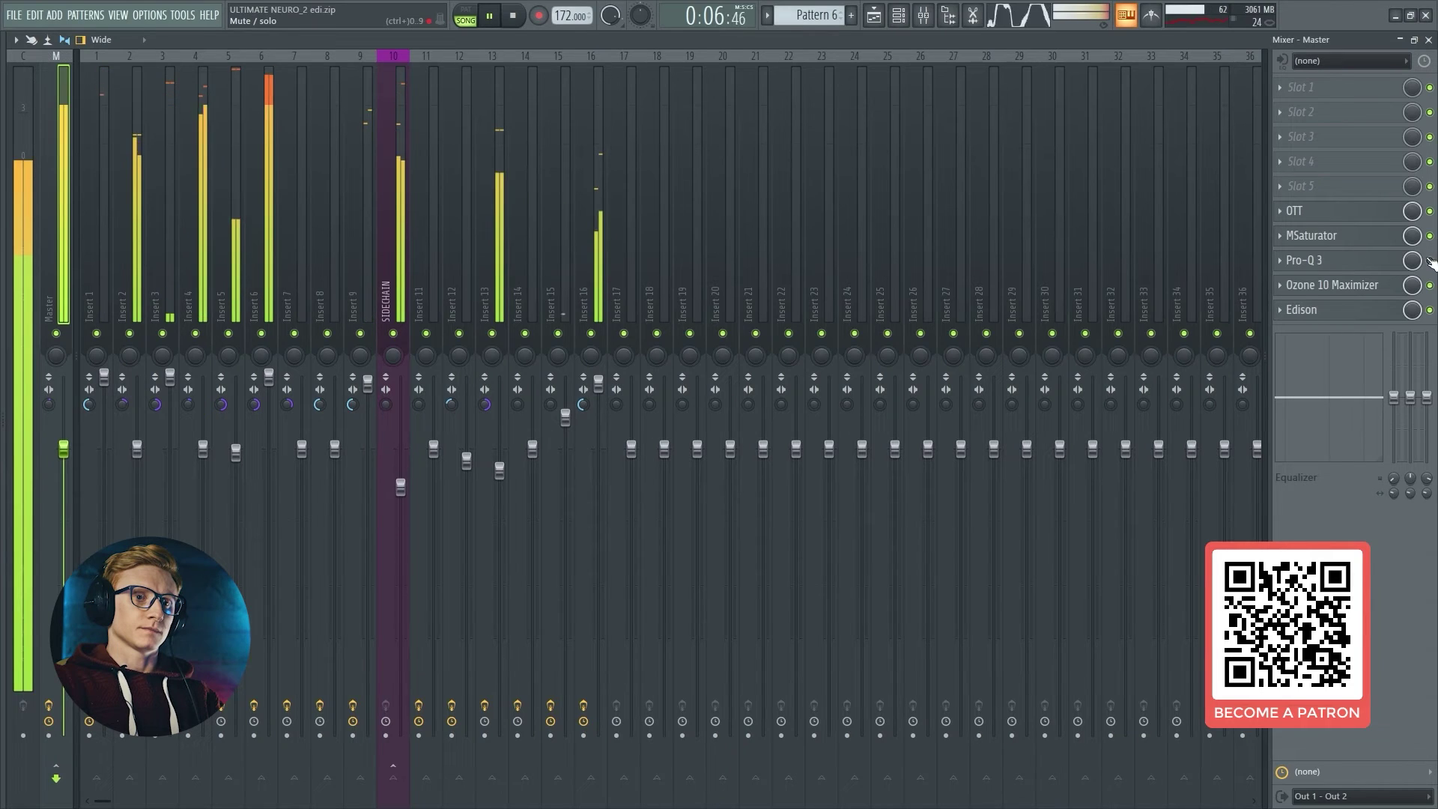
Step: Enable Pro-Q 3 on the Master track and inspect its two cut bands during playback
click(1429, 260)
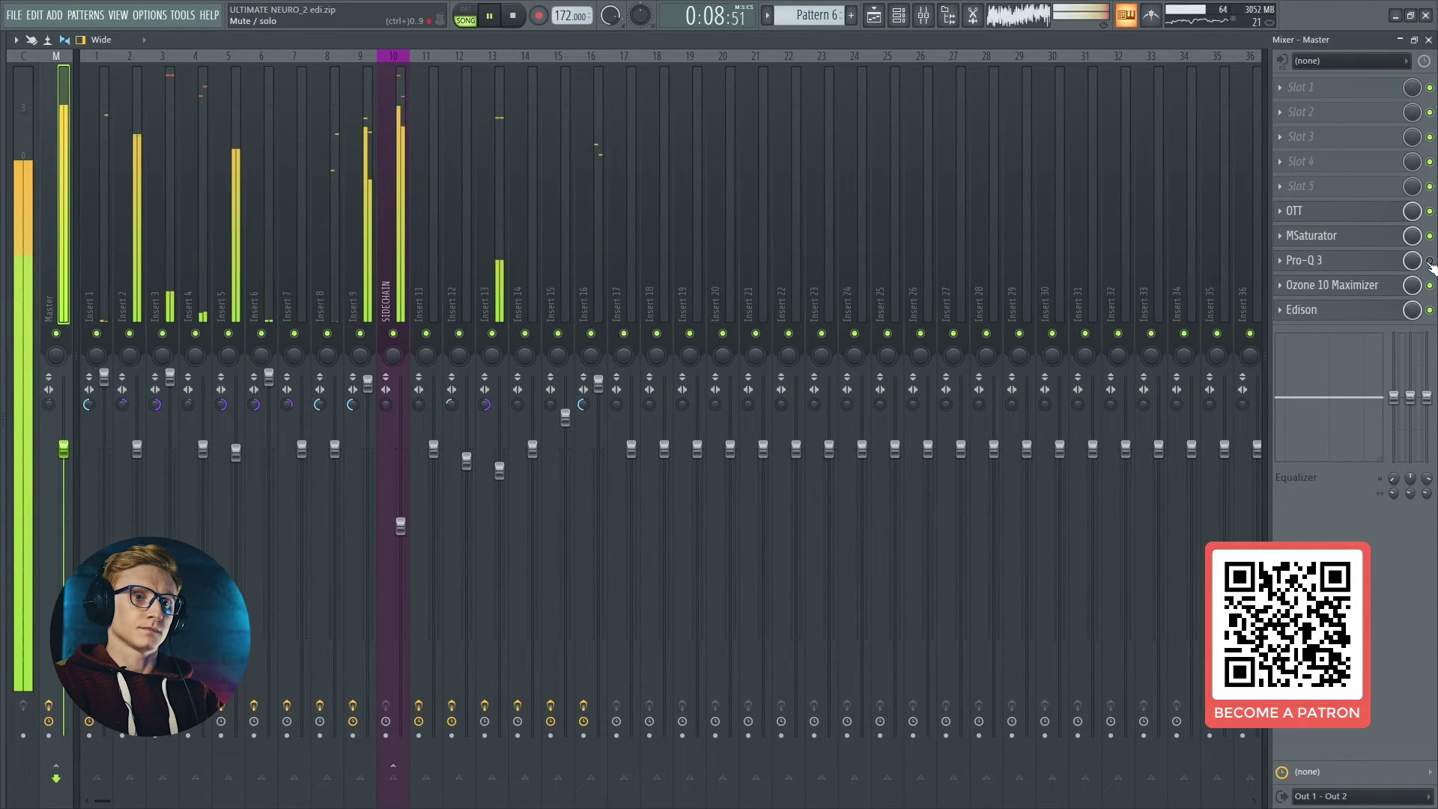
key(space)
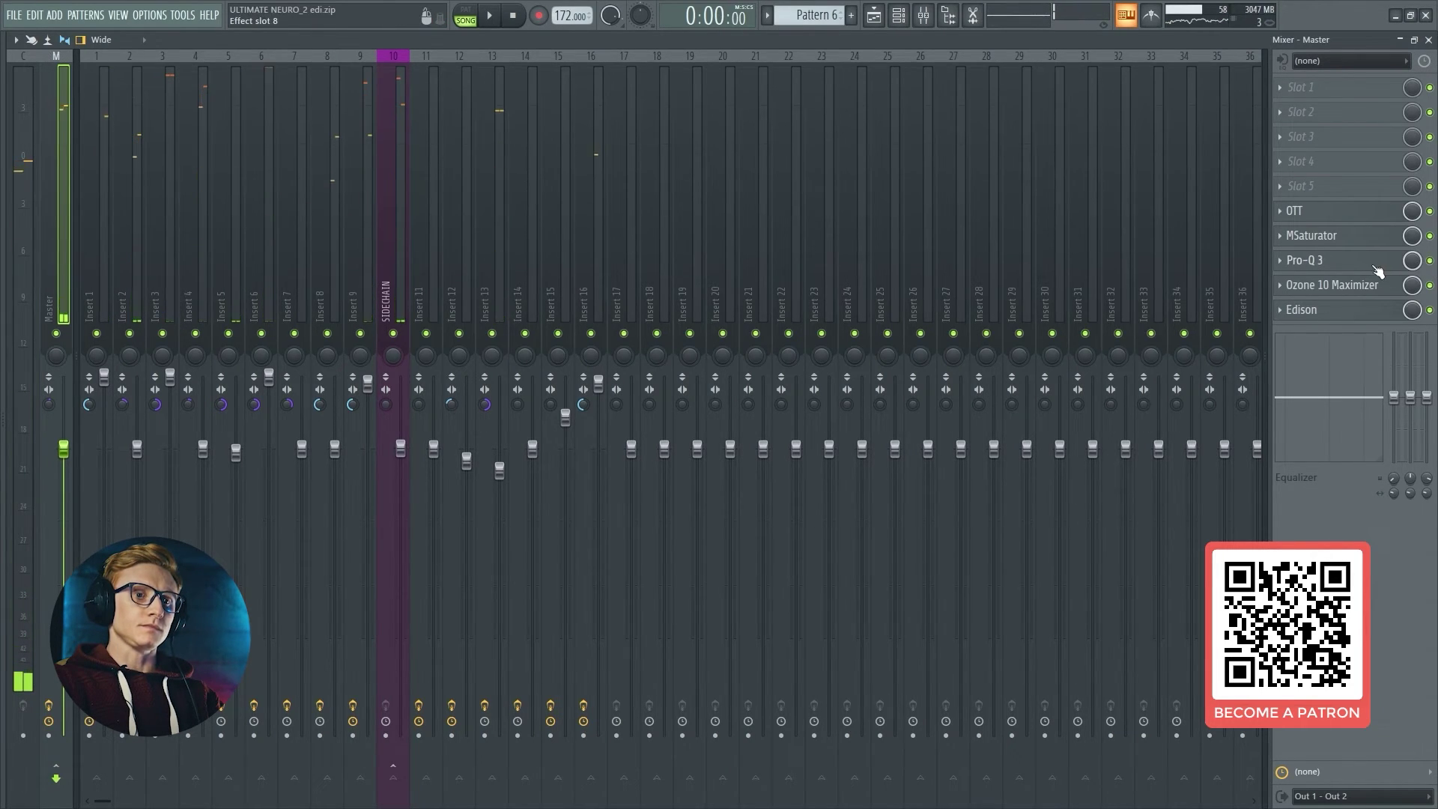
click(1377, 263)
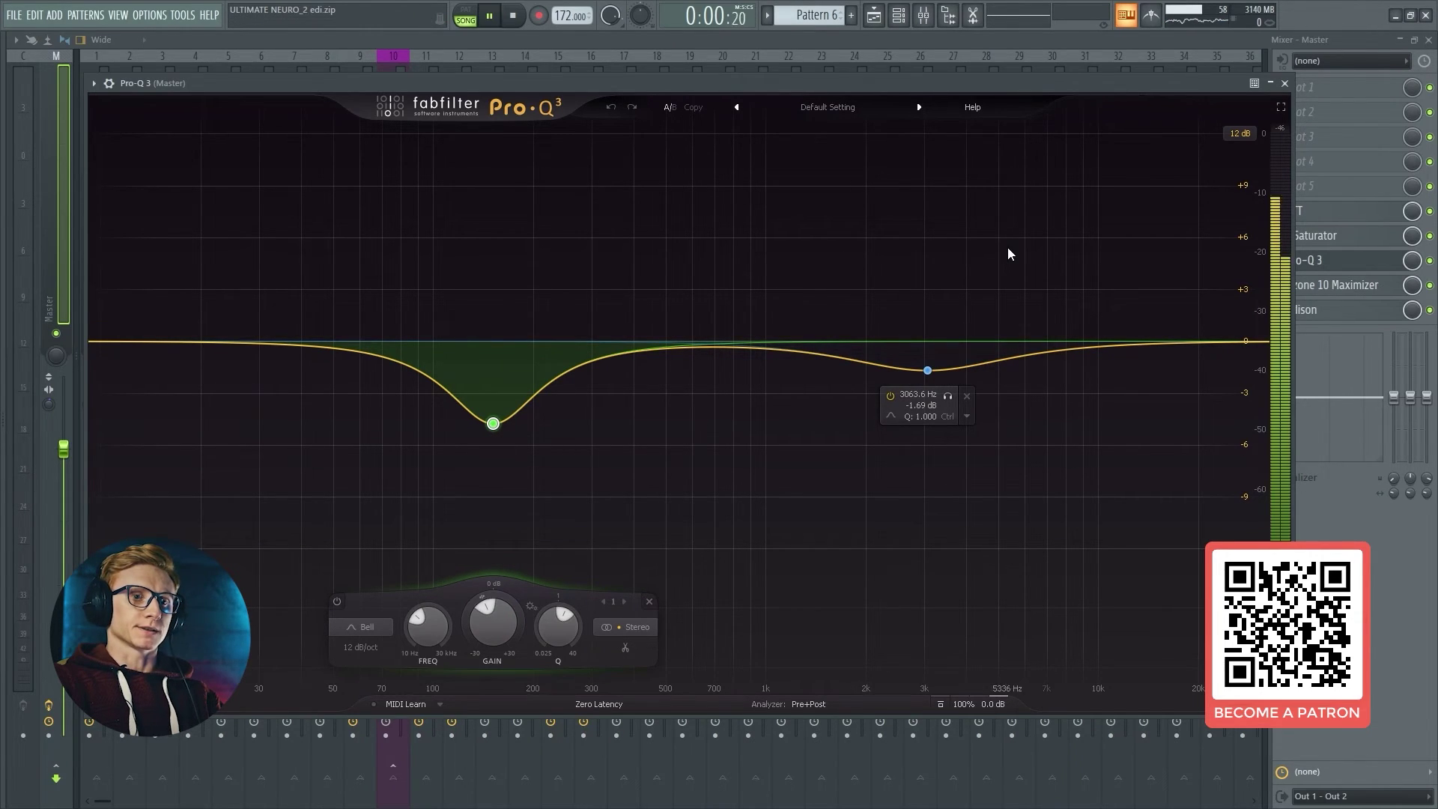
Step: Play the track, compare the Master's Pro-Q 3 off and on, and return to the playlist arrangement
key(space)
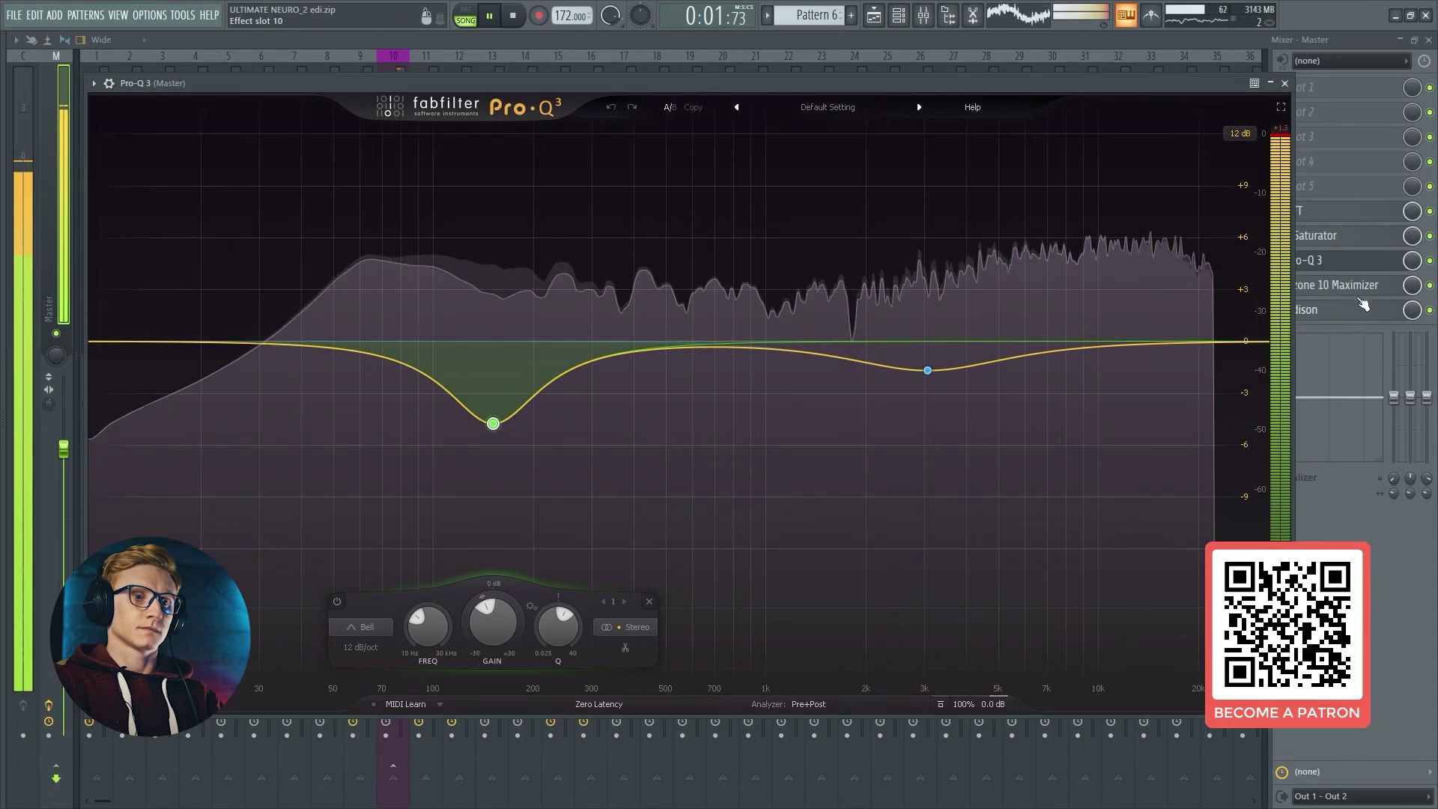
click(1386, 263)
click(1430, 261)
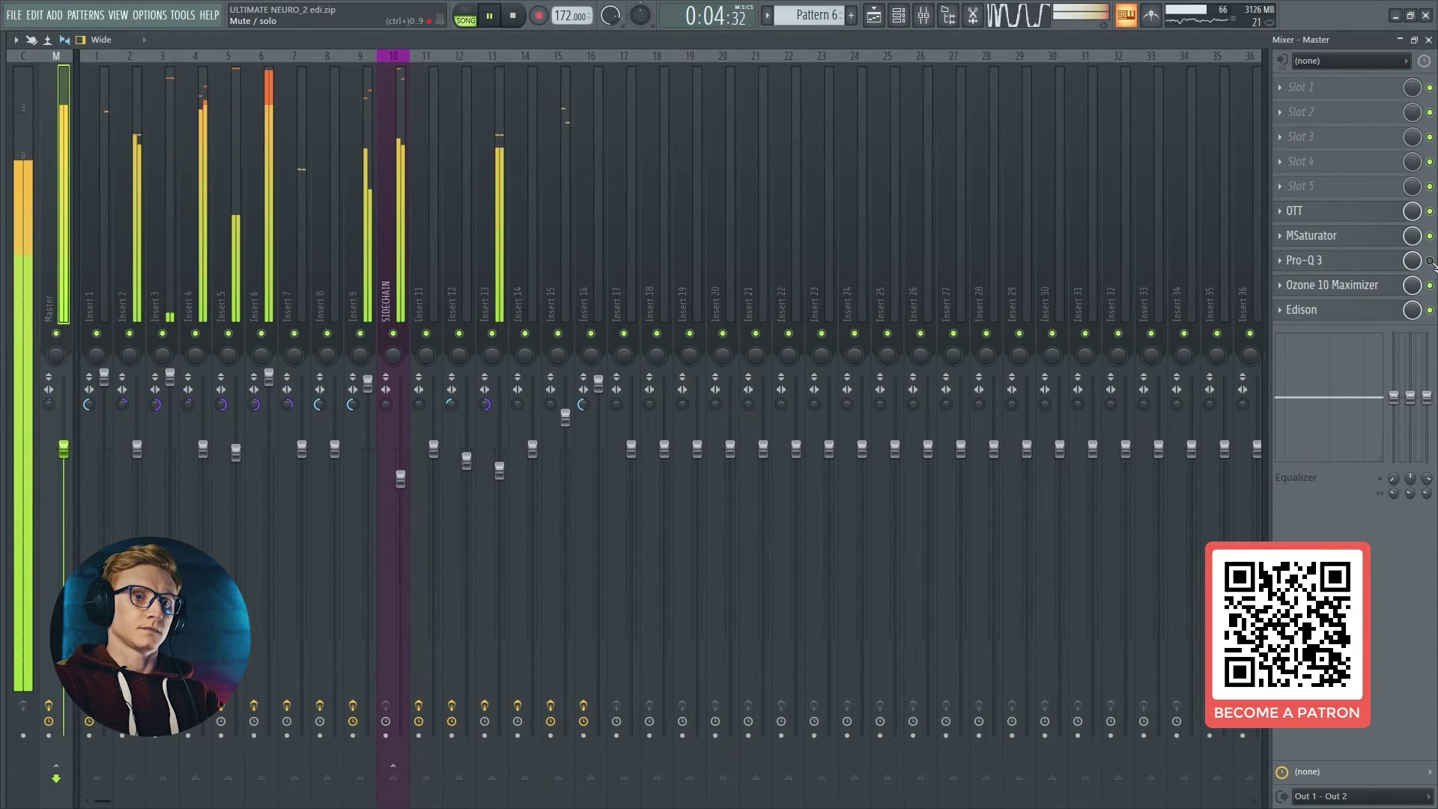
click(1430, 260)
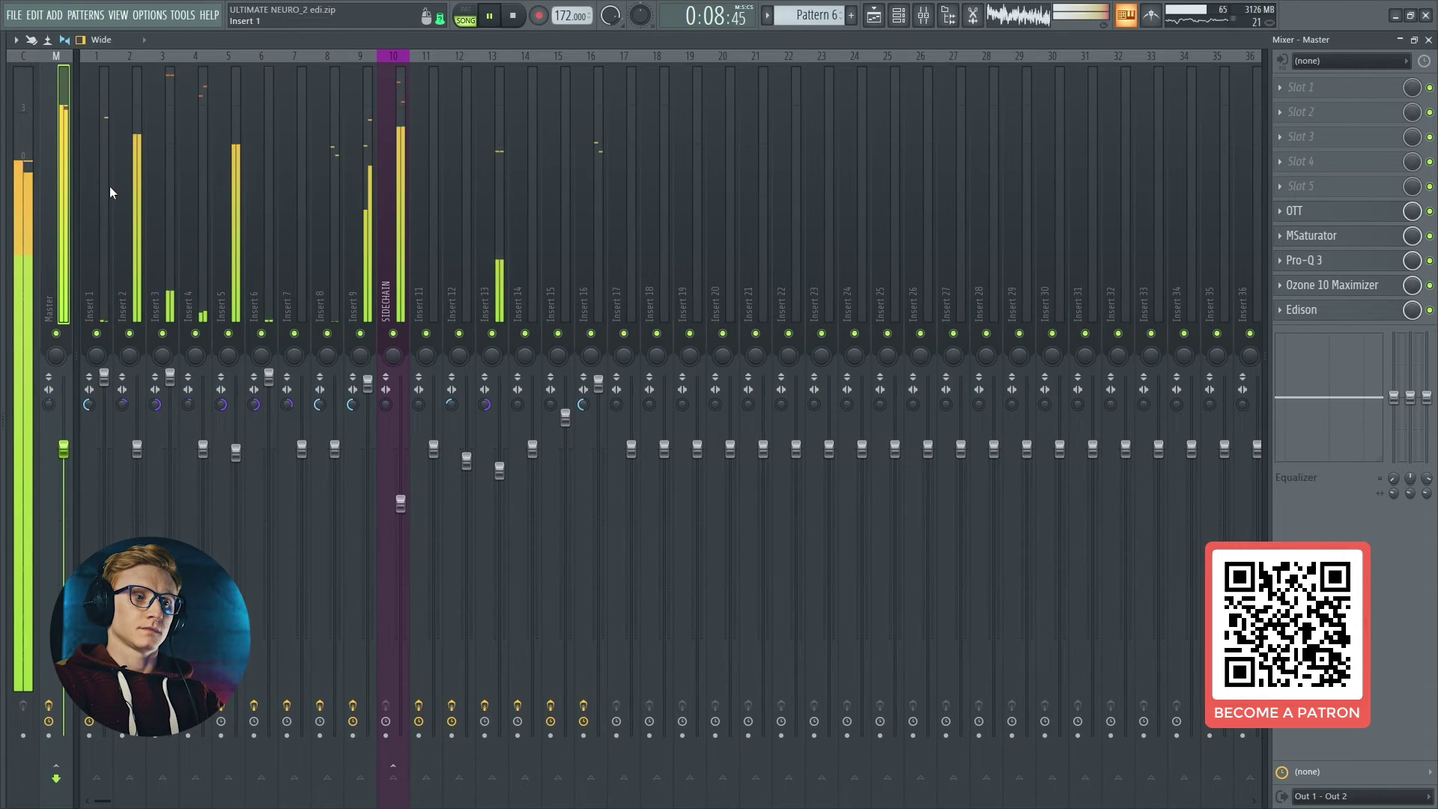
click(1429, 40)
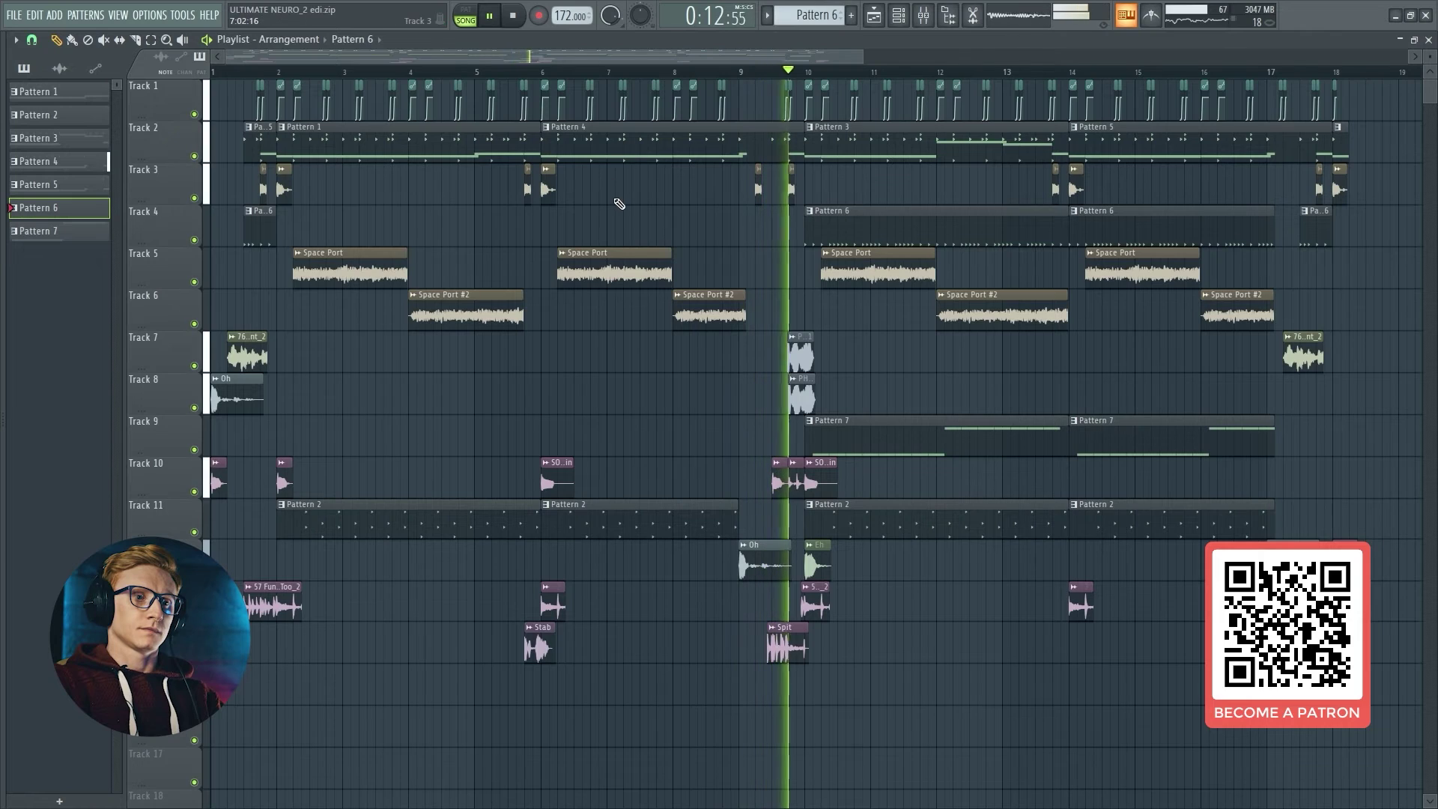
Step: Inspect the Ozone 10 Maximizer on the Master track, including its threshold and the style options of the IRC IV mode
click(919, 22)
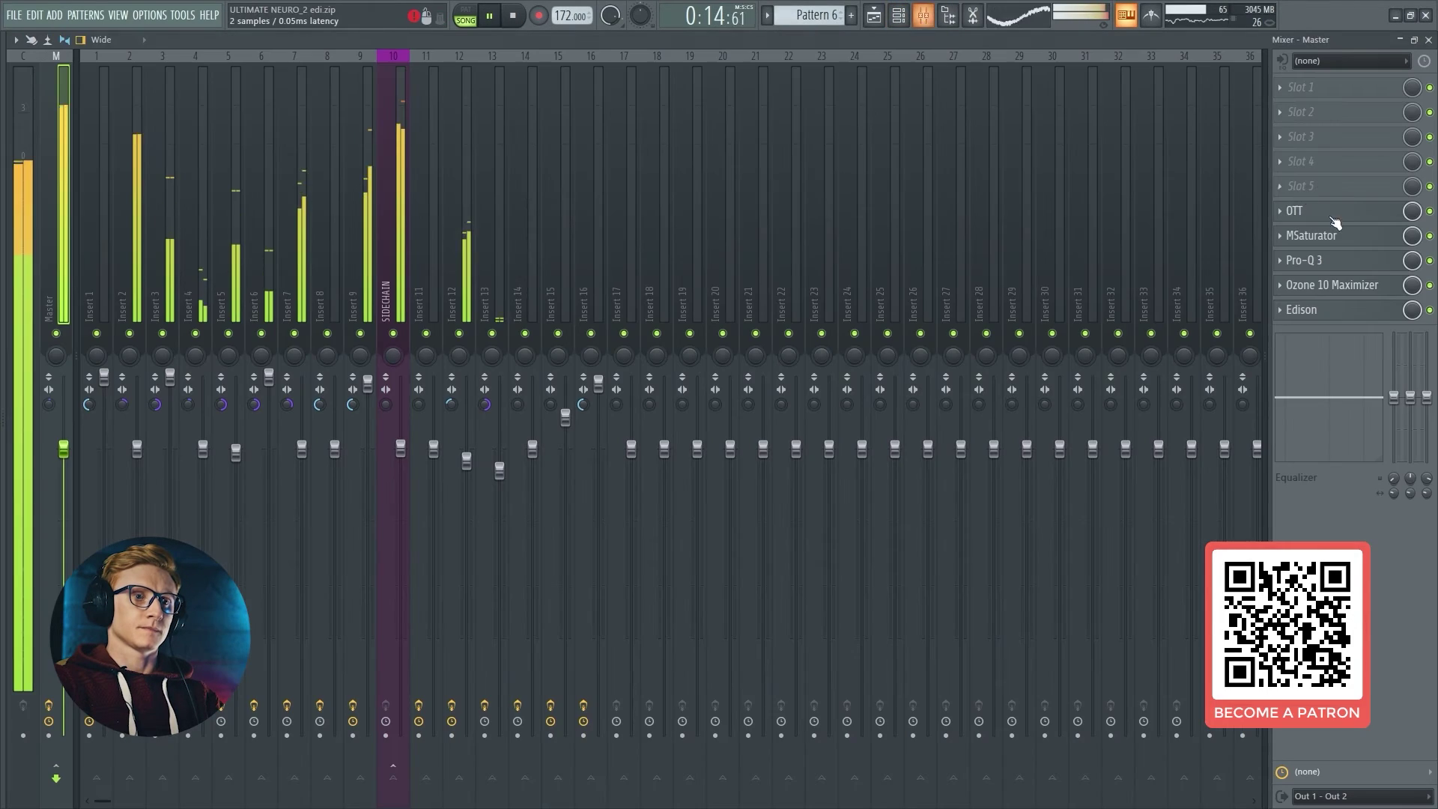
click(1371, 290)
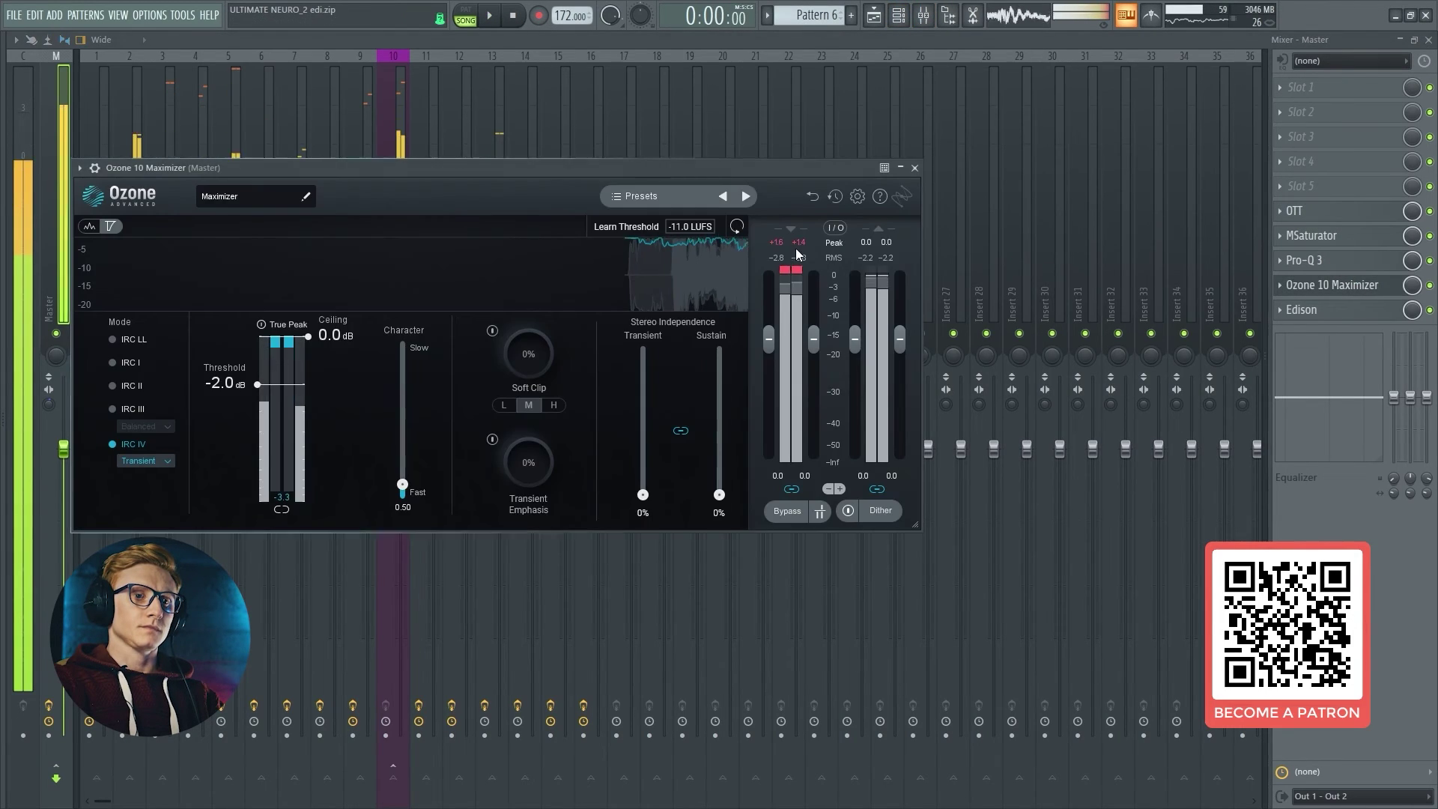
key(space)
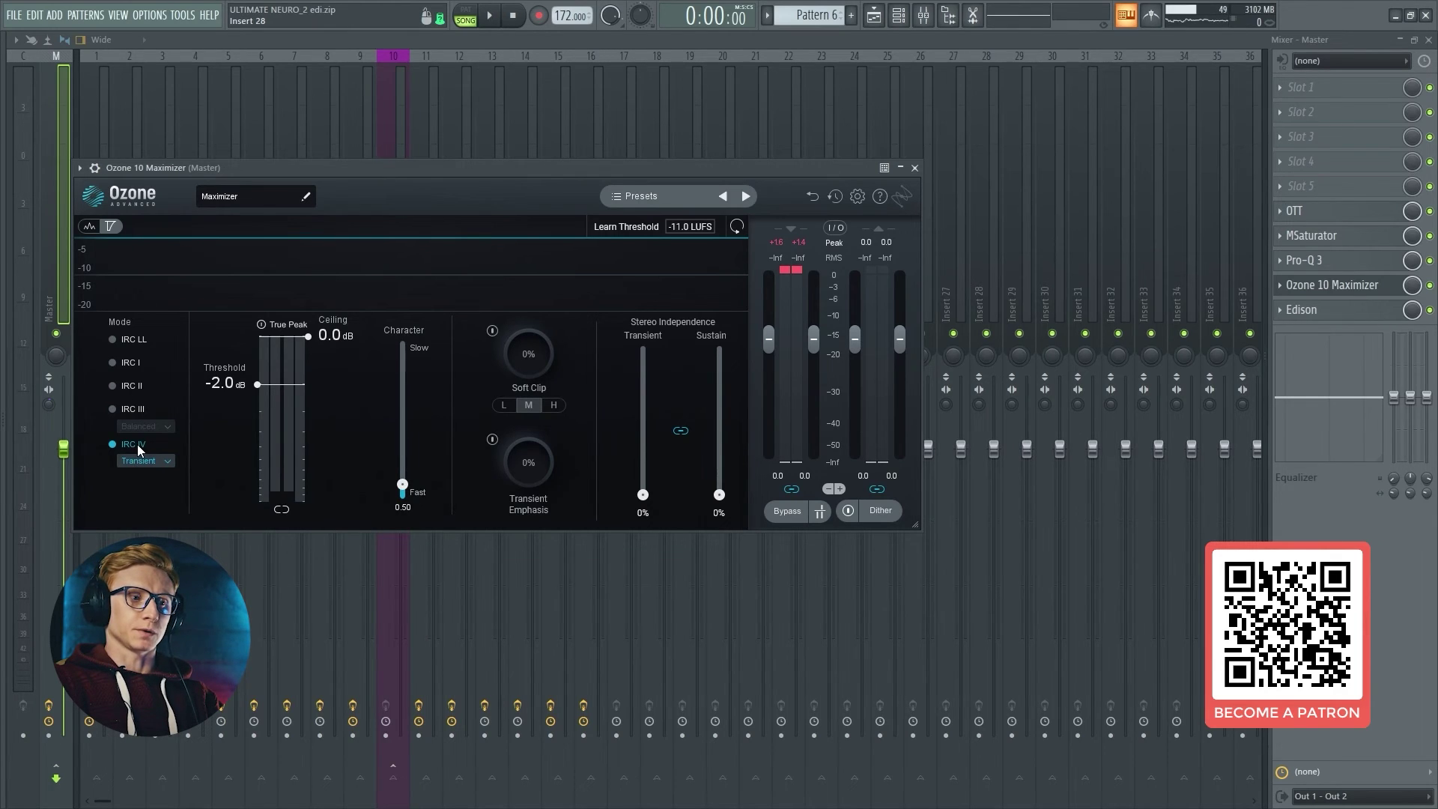
click(137, 464)
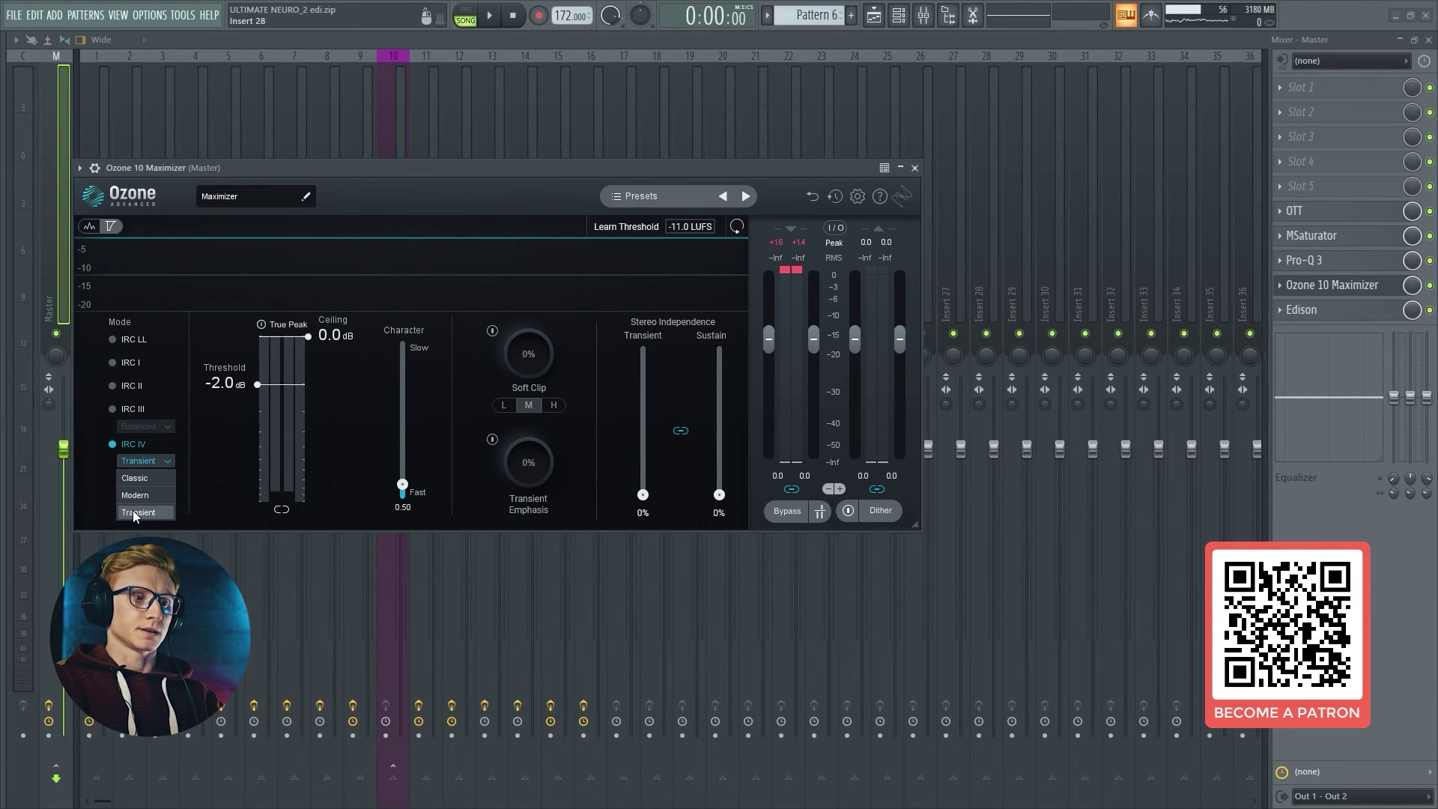
click(1346, 286)
Step: Return to the playlist and play the full arrangement from the start
click(1428, 39)
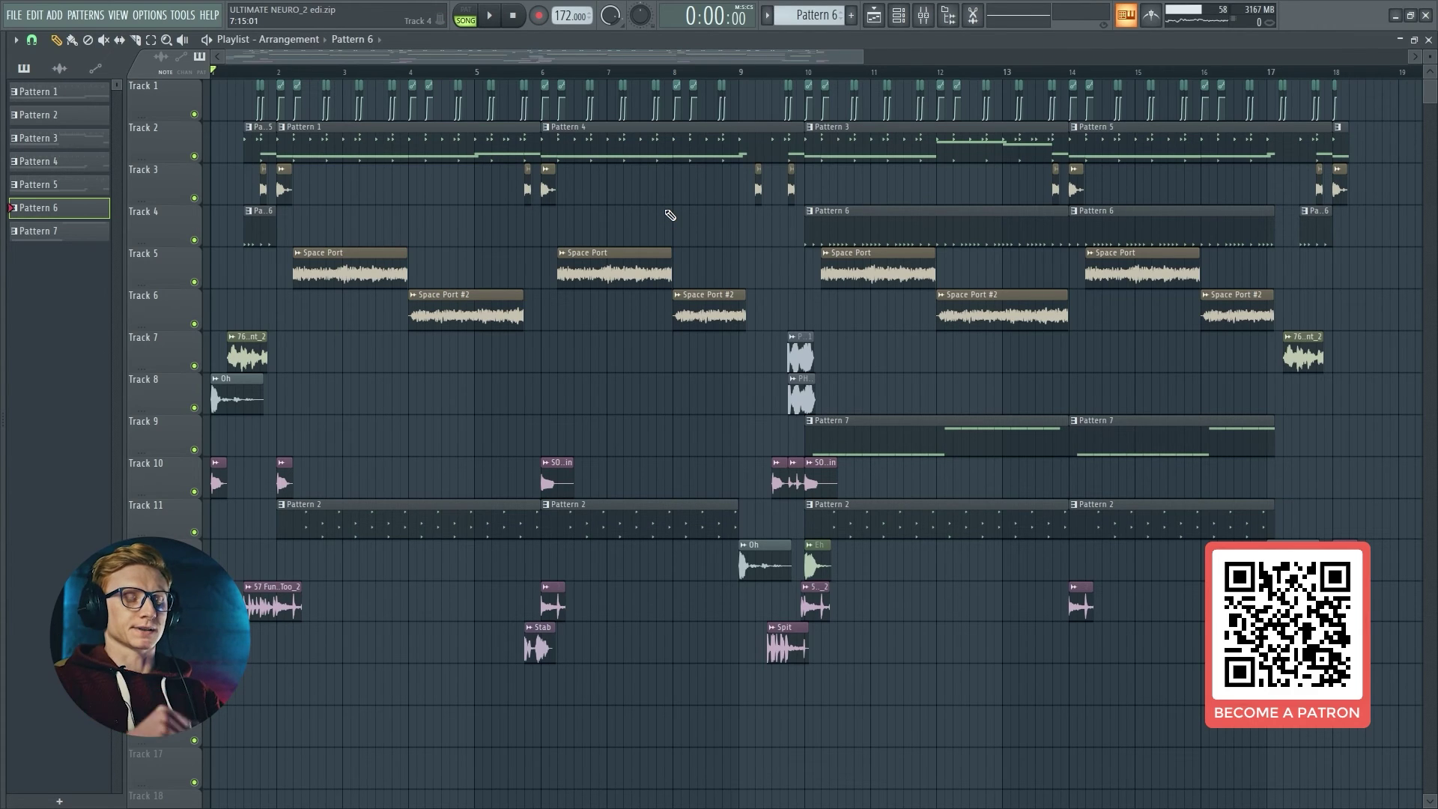
key(space)
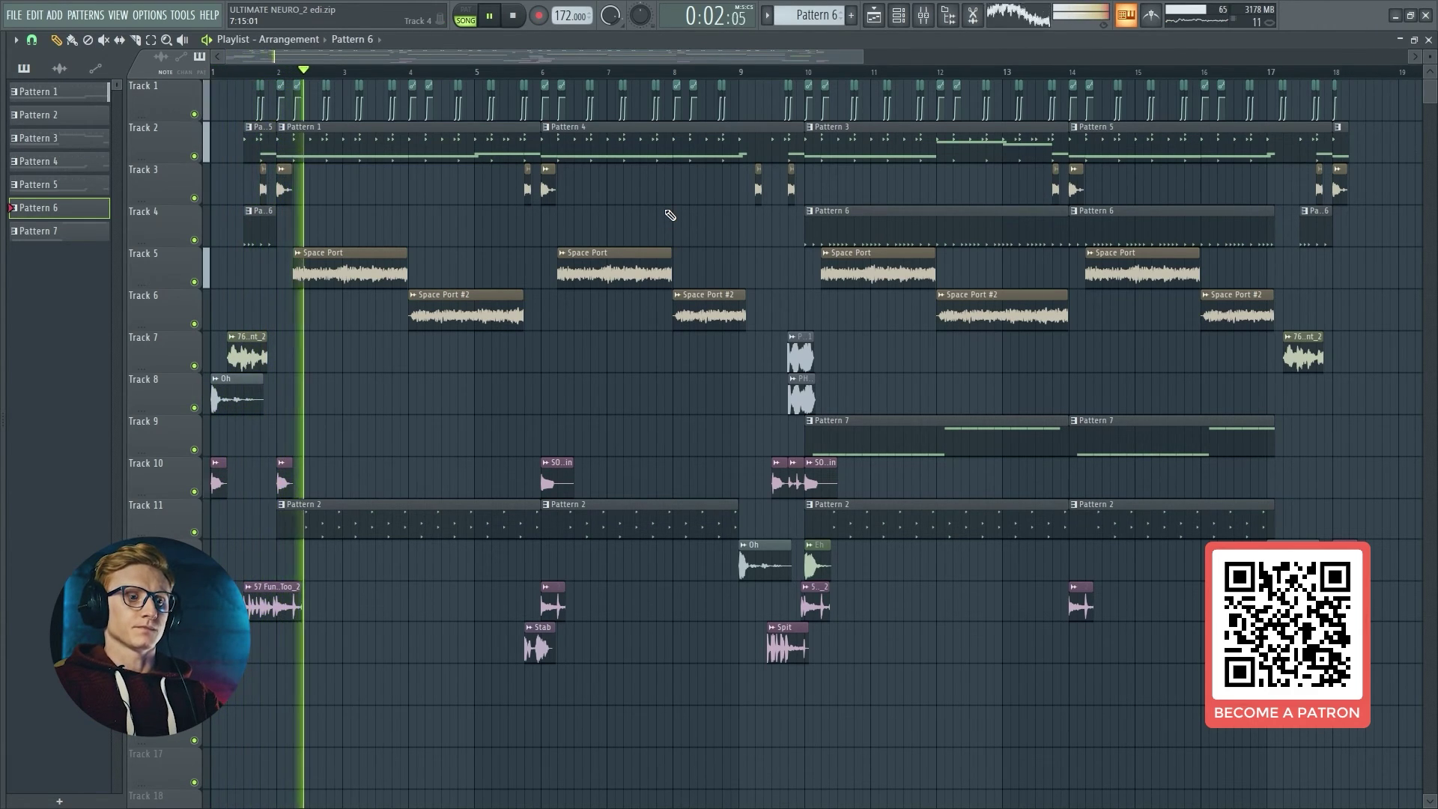